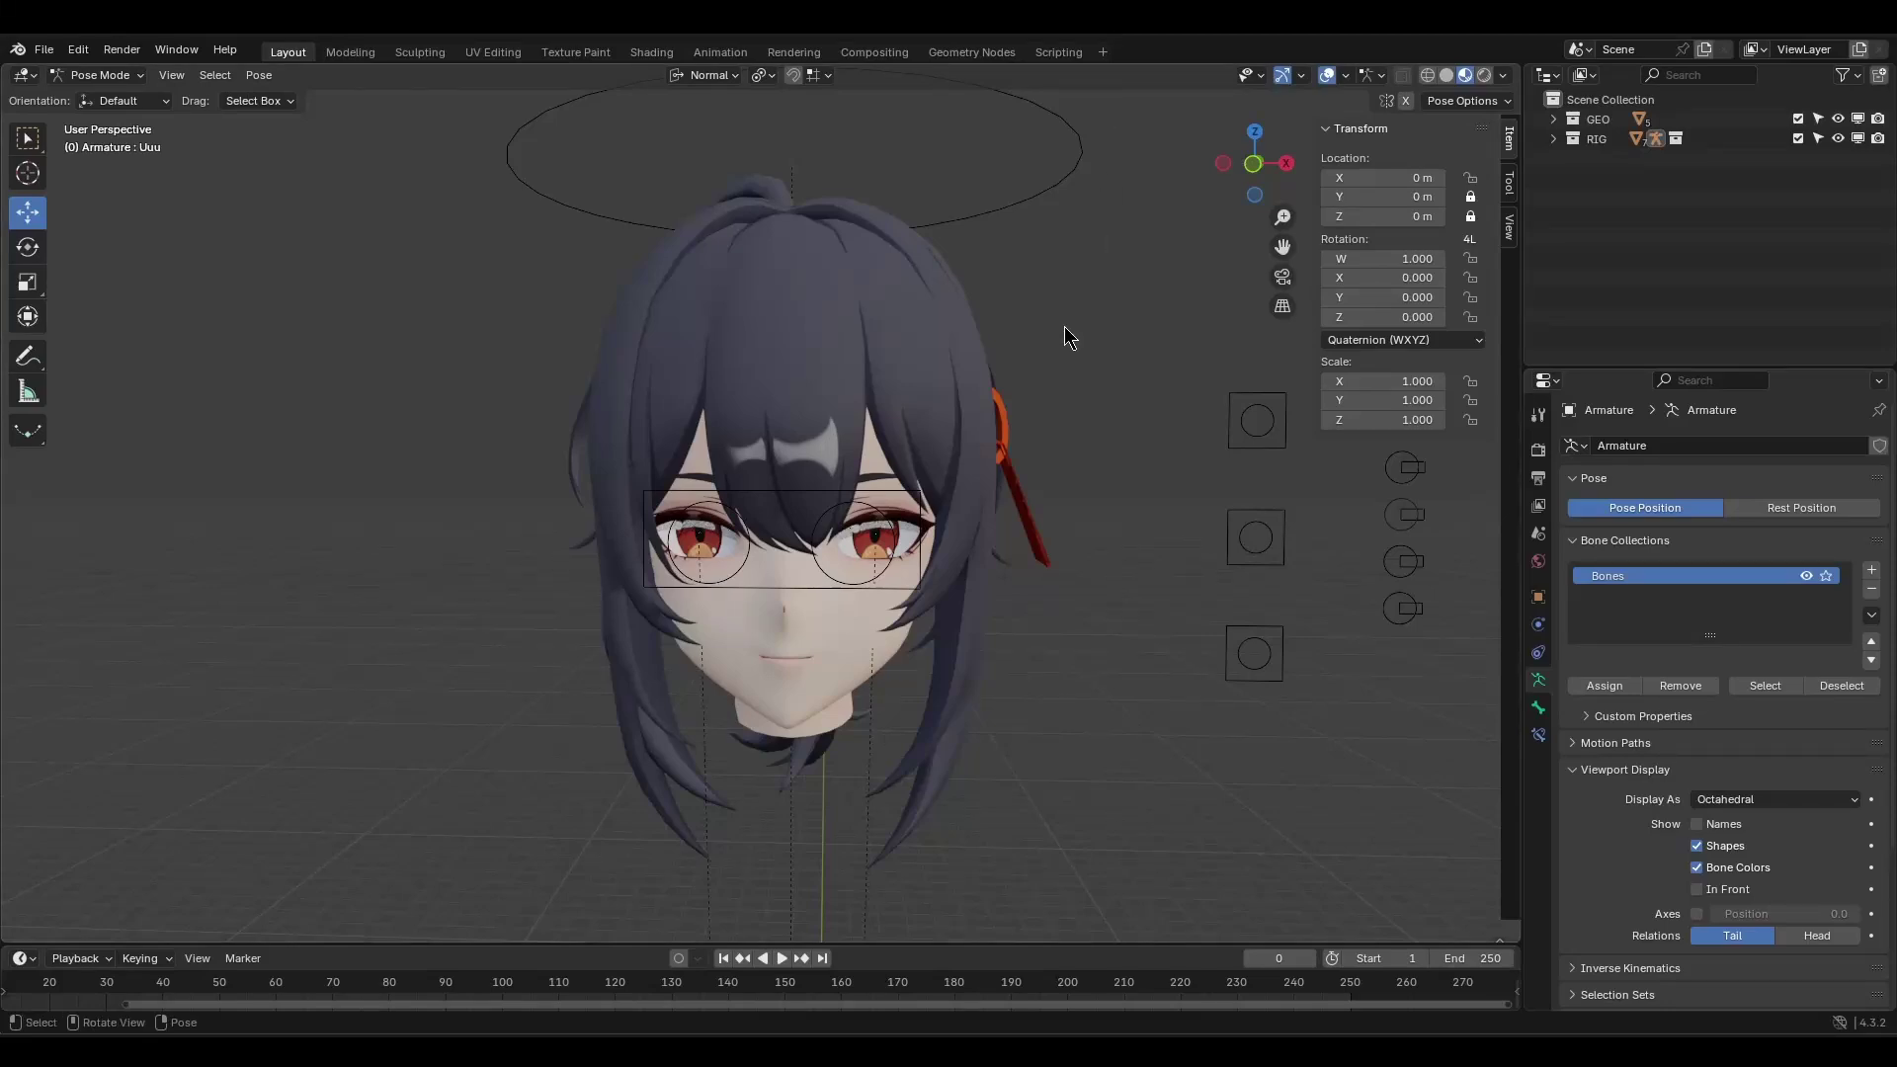
Test the finished rig's eye control by moving and scaling it in Pose Mode.
left_click(918, 491)
middle_click_drag(919, 491, 947, 414, "shift")
key("g")
left_click(943, 493)
left_click(919, 521)
key("s")
left_click(983, 405)
Test the finished rig's eyebrow control and another facial control by moving them.
left_click(1247, 405)
key("g")
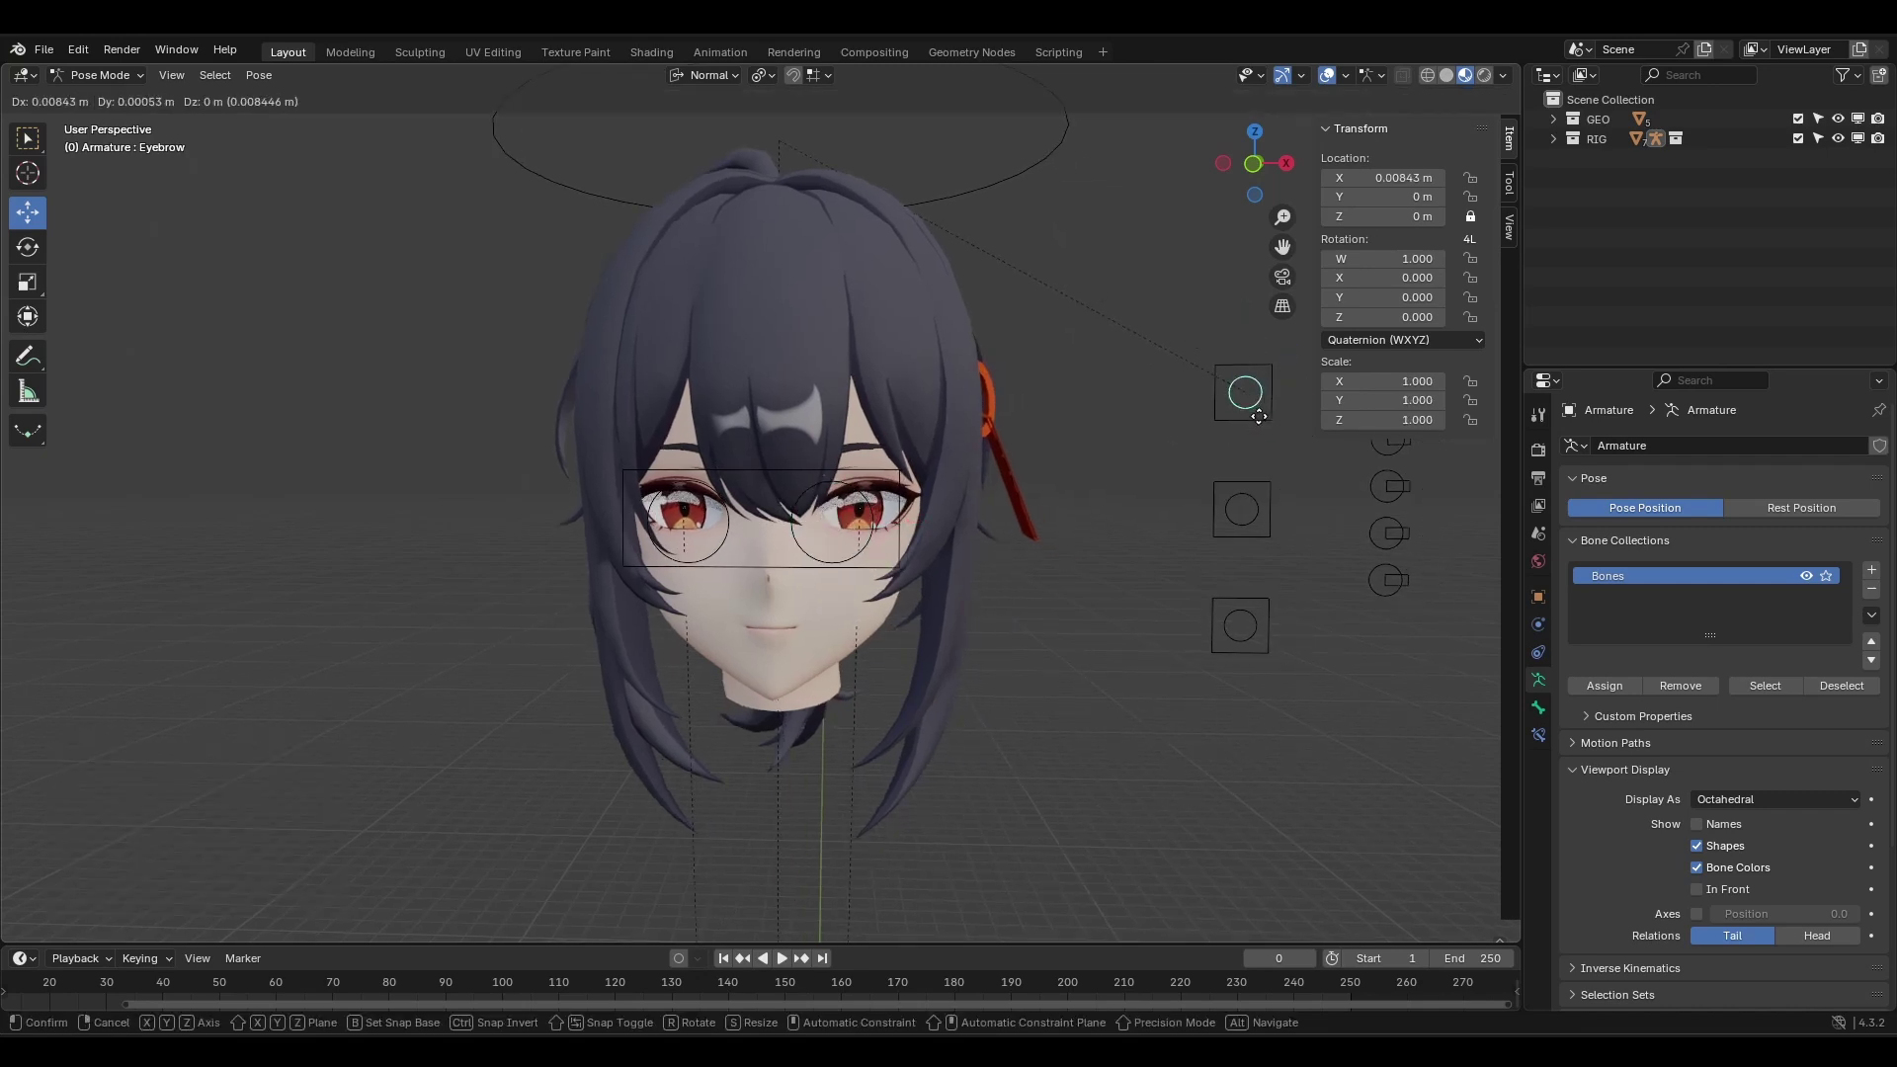
left_click(1248, 414)
middle_click_drag(1245, 543, 1132, 563, "shift")
left_click(1220, 523)
key("g")
left_click(1221, 528)
Test the mouth-shape sliders beside the face by sliding the Iii control and a lower one.
left_click_drag(1253, 467, 1272, 472)
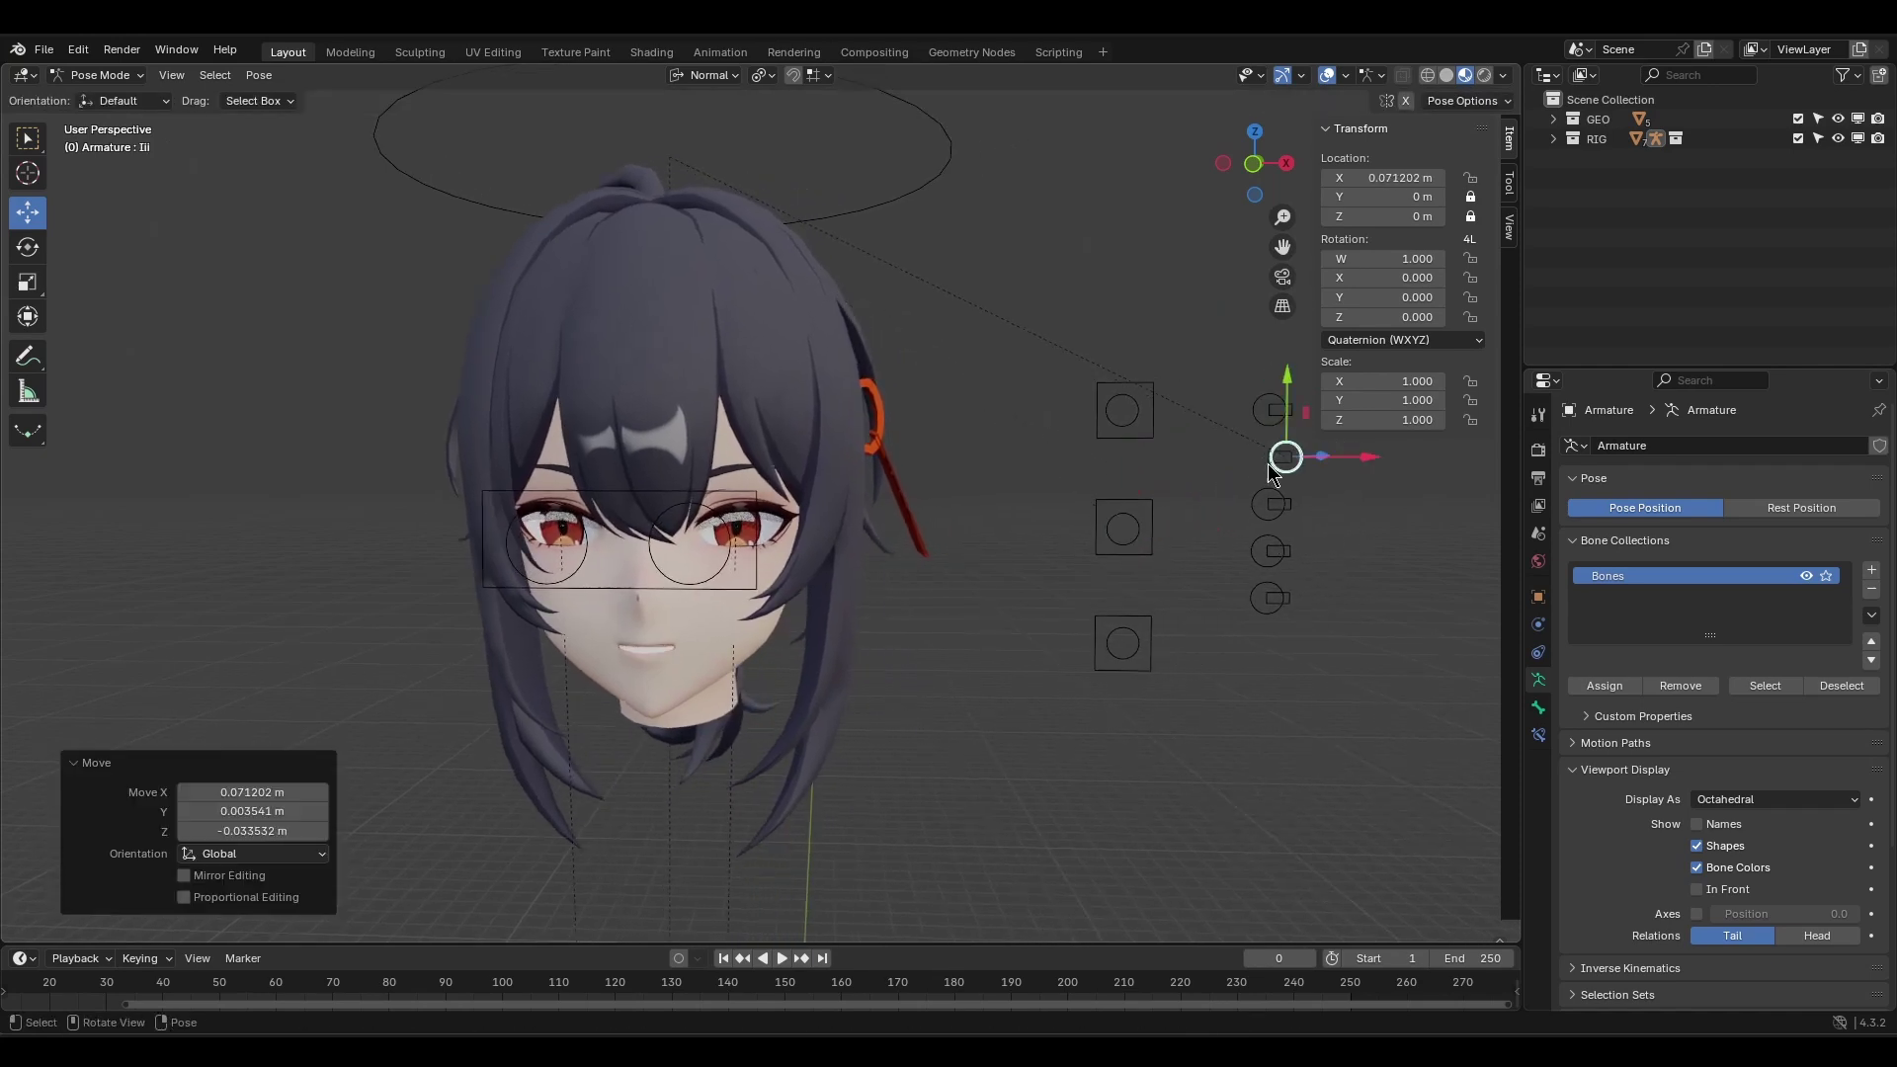
left_click_drag(1274, 573, 1269, 597)
left_click(1271, 611)
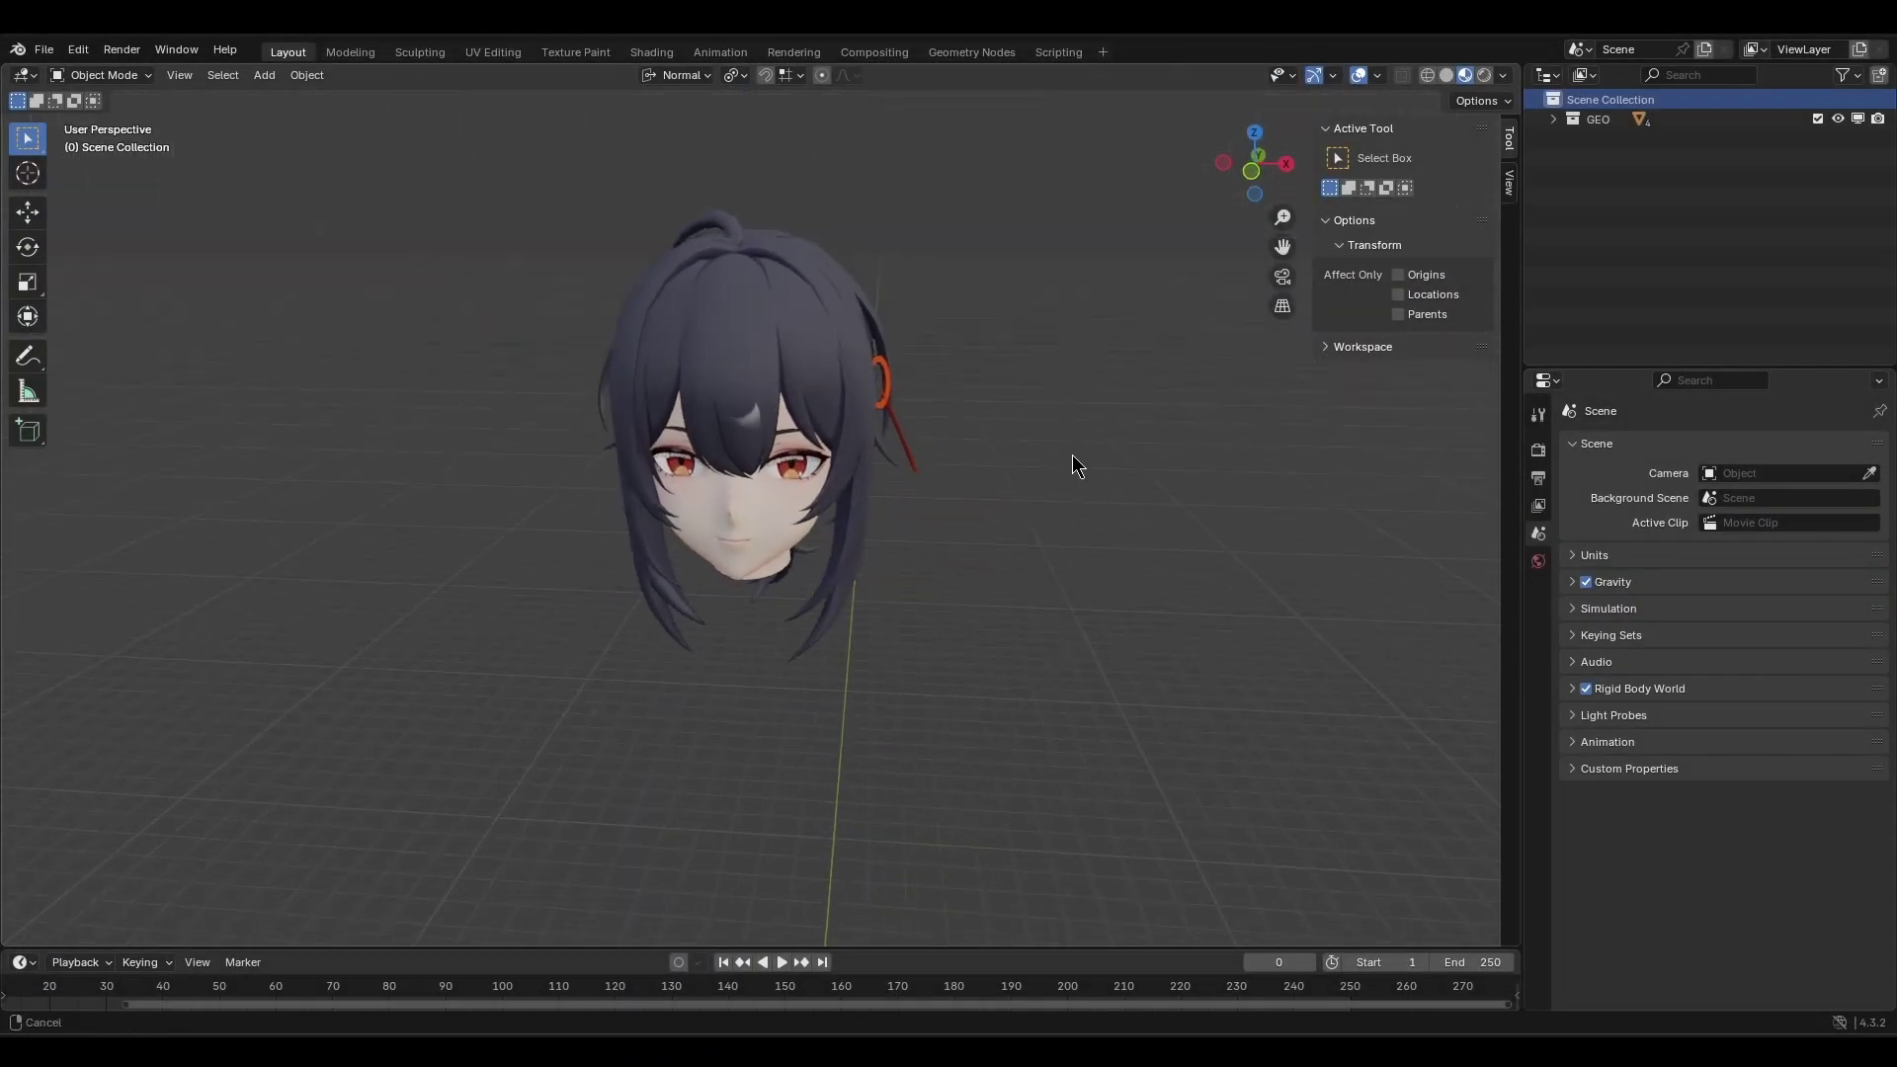
Add a single-bone armature to the scene and open it in Edit Mode.
key("shift+a")
mouse_move(1078, 448)
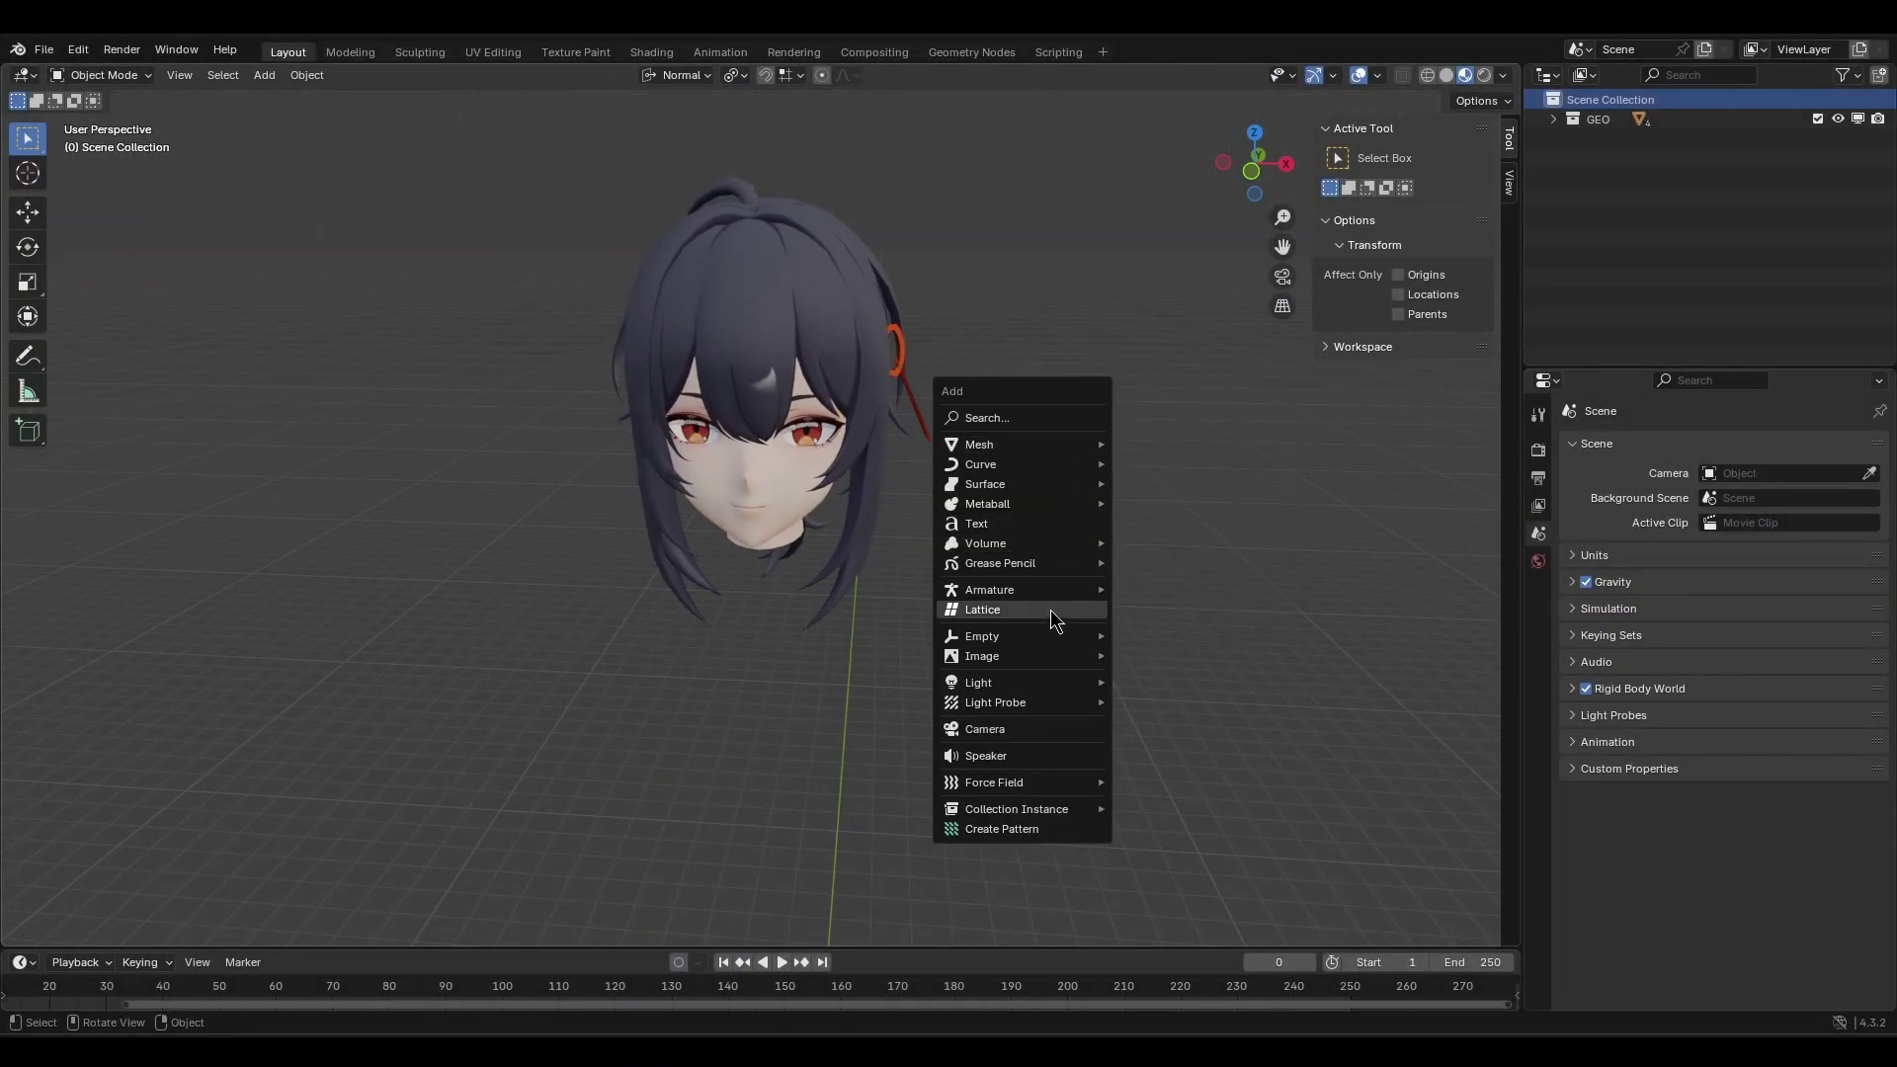
mouse_move(1086, 584)
left_click(1158, 583)
middle_click_drag(1167, 456, 957, 436)
key("Tab")
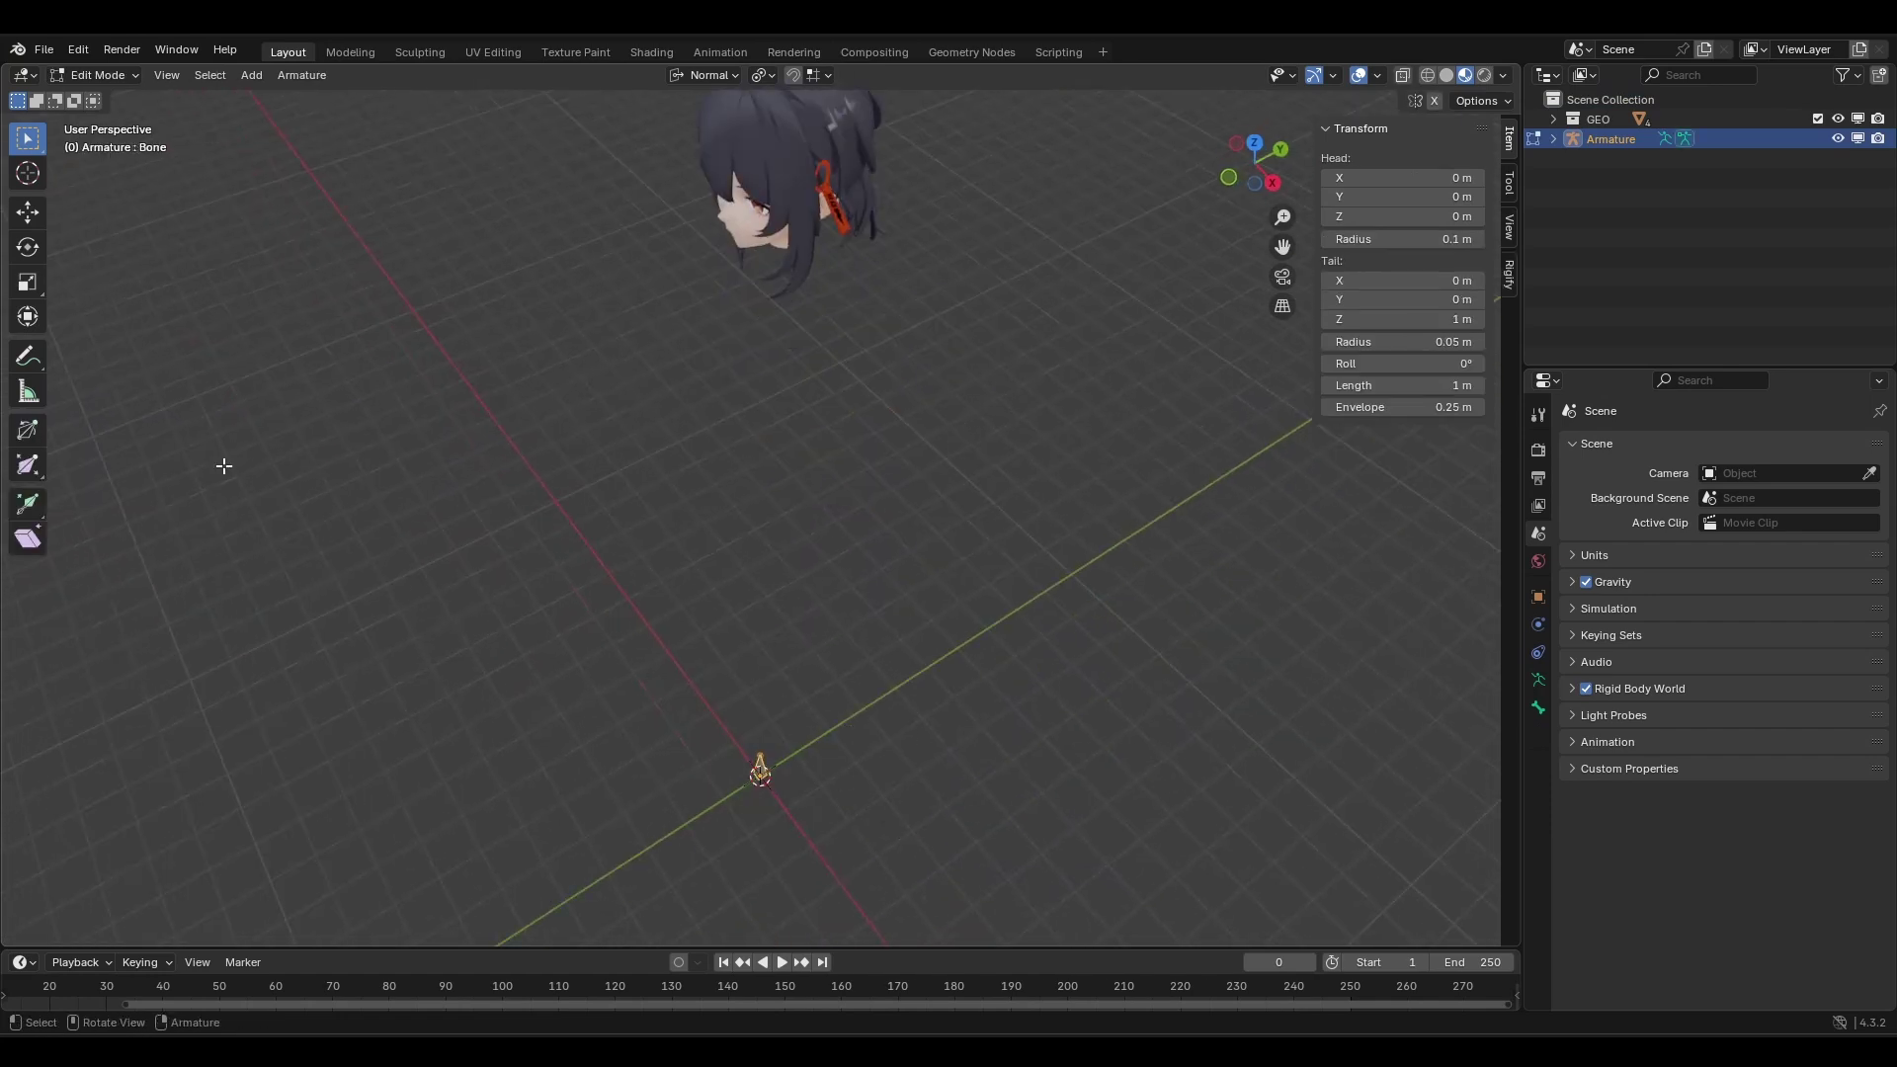
Raise the bone straight up by about 15.7 m to the height of the head using the Move tool.
left_click(28, 211)
scroll(639, 498, "down", 1)
left_click_drag(760, 692, 786, 99)
scroll(784, 491, "up", 3)
middle_click_drag(786, 177, 729, 395, "shift")
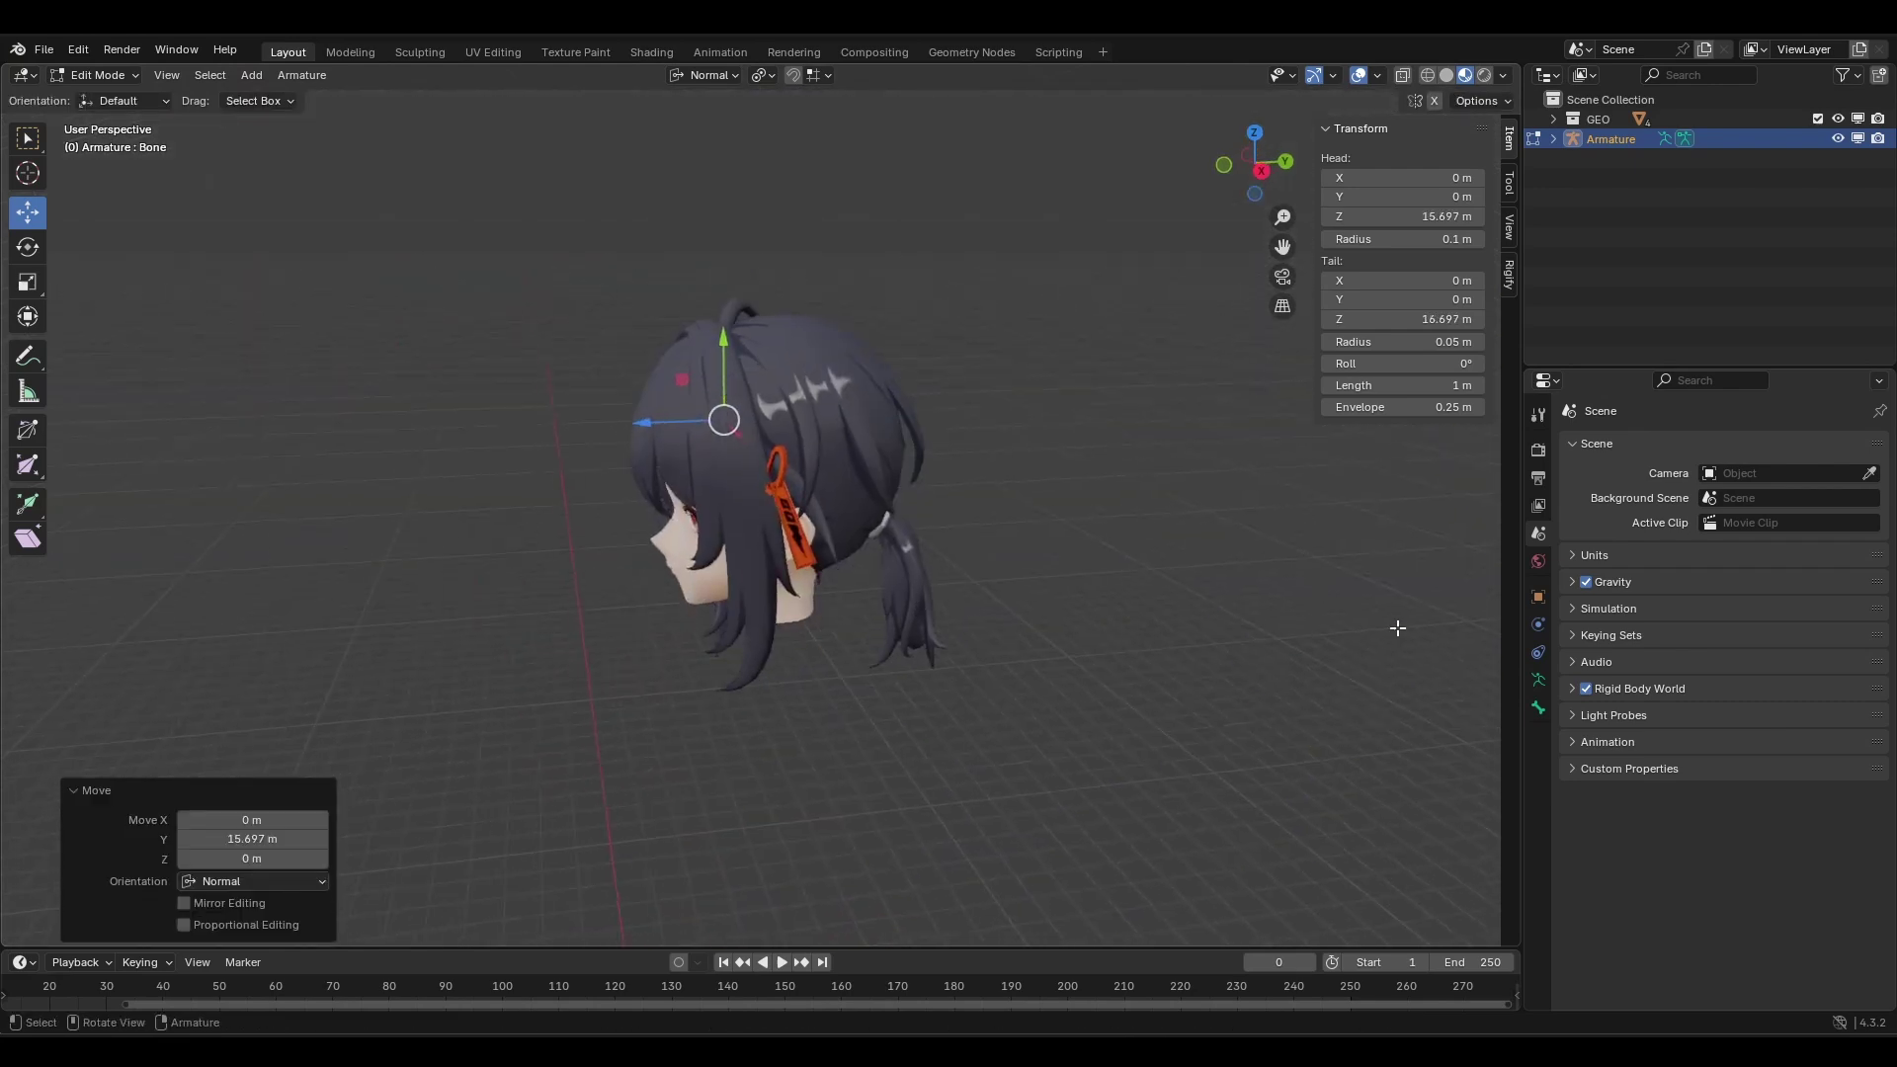
Make the armature display In Front of the head mesh.
left_click(1536, 682)
scroll(1719, 711, "down", 5)
left_click(1717, 693)
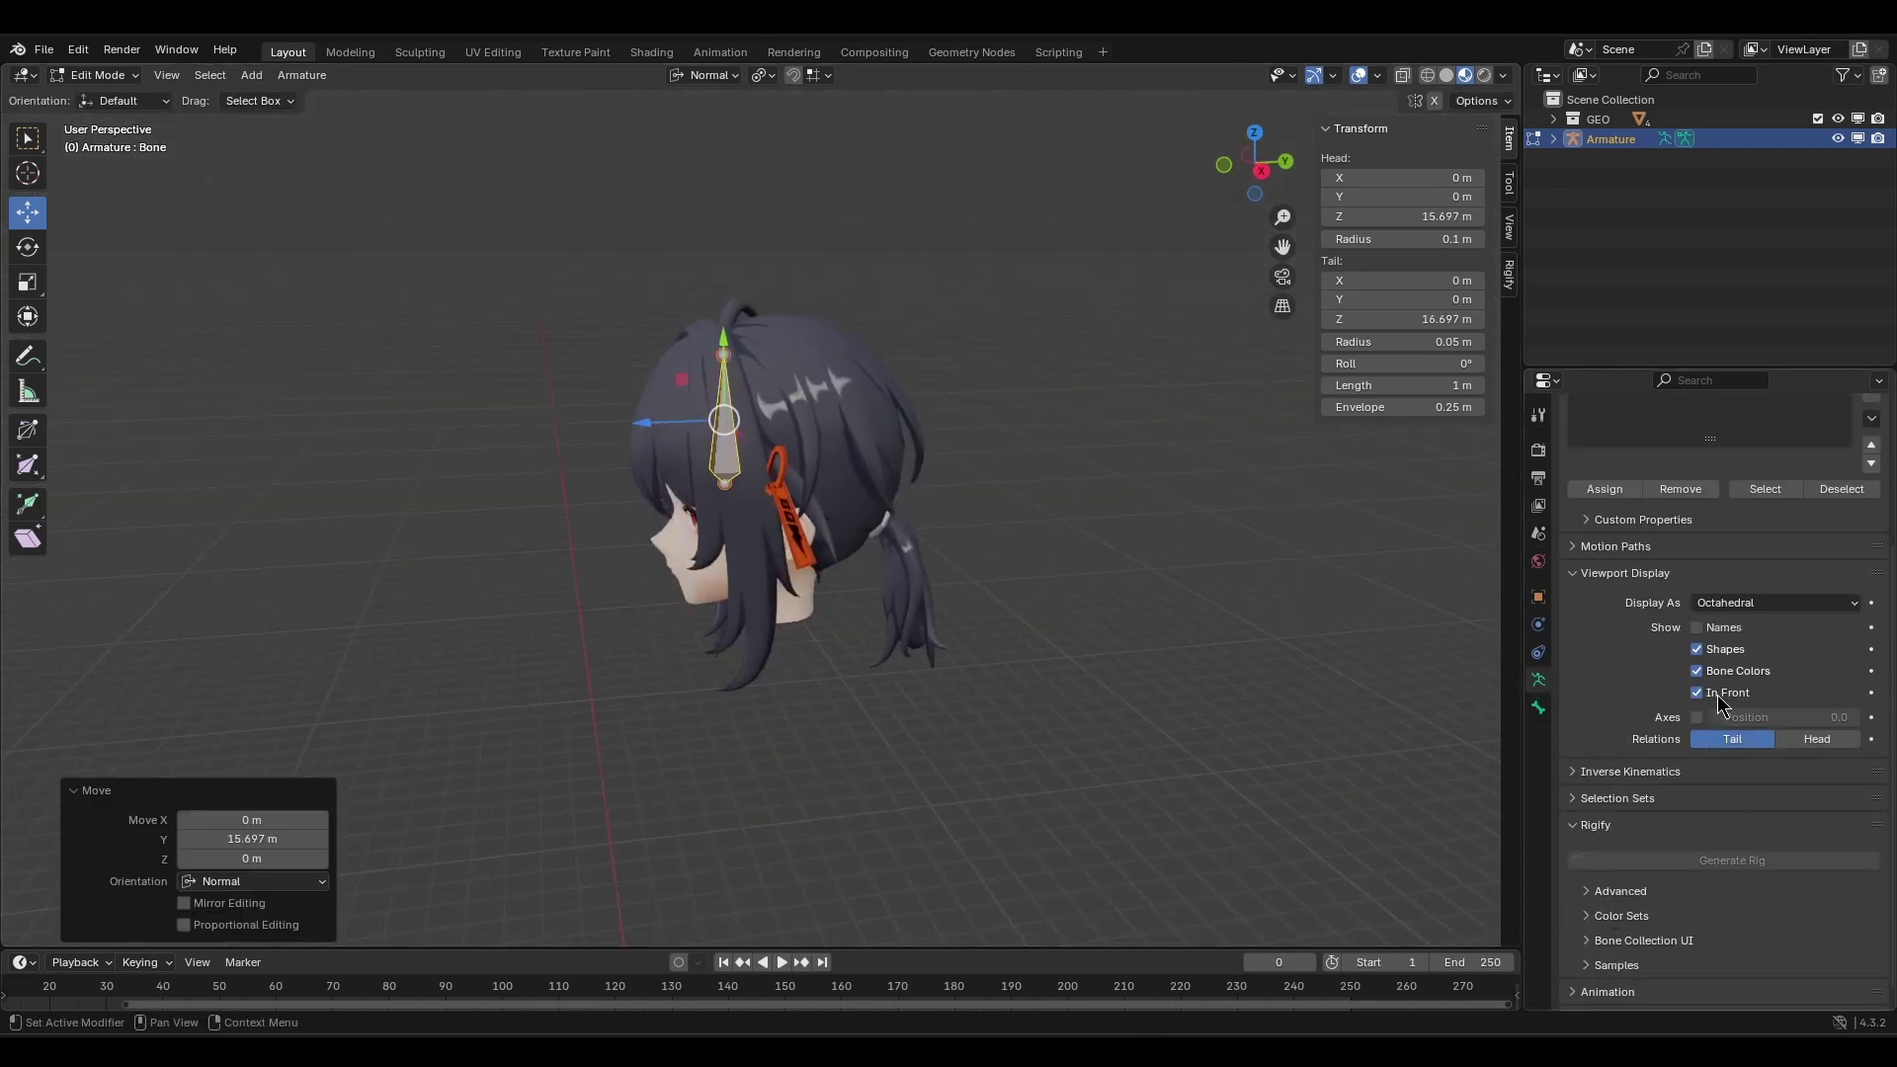
Move the bone back and down inside the head so its base sits at about Y 0.32 m, Z 15.37 m.
scroll(656, 626, "up", 6)
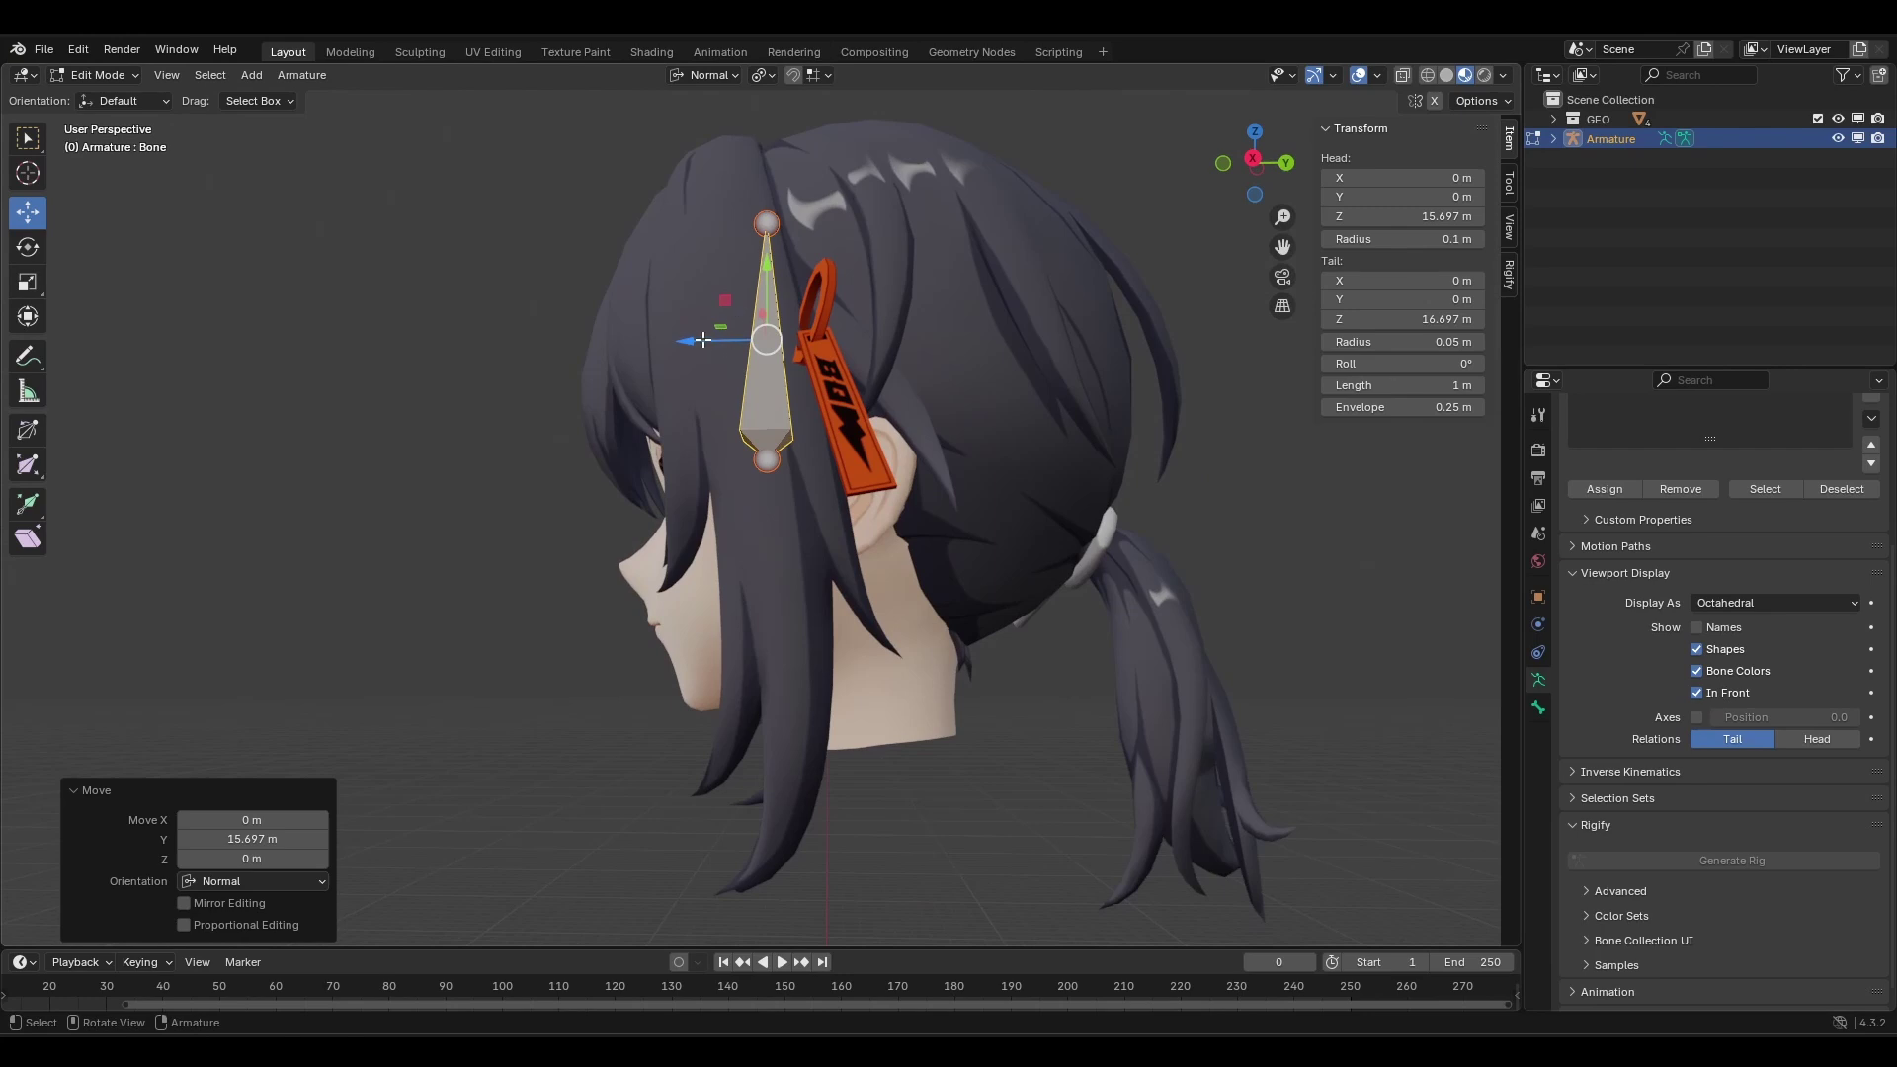
left_click_drag(702, 339, 782, 340)
left_click_drag(845, 280, 845, 358)
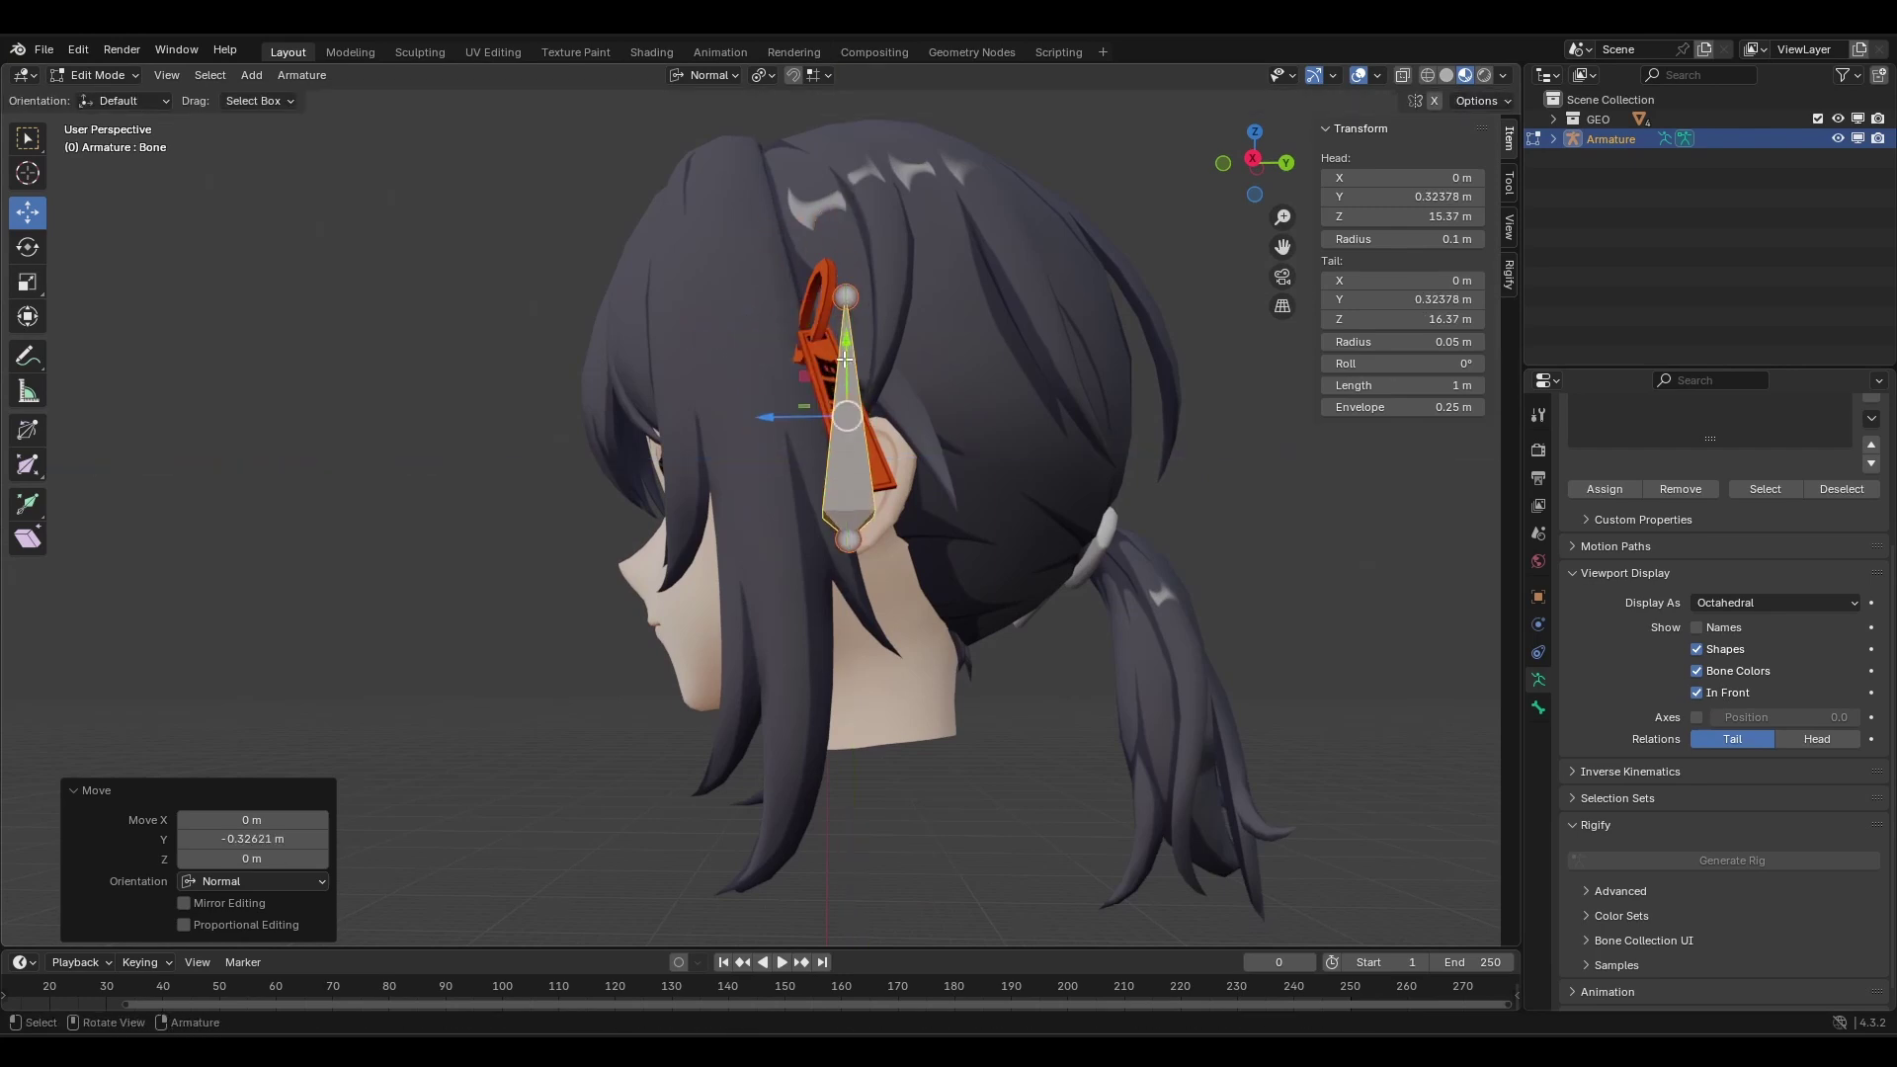
middle_click_drag(886, 332, 903, 348)
Rename the bone as CT_Head.
key("F2")
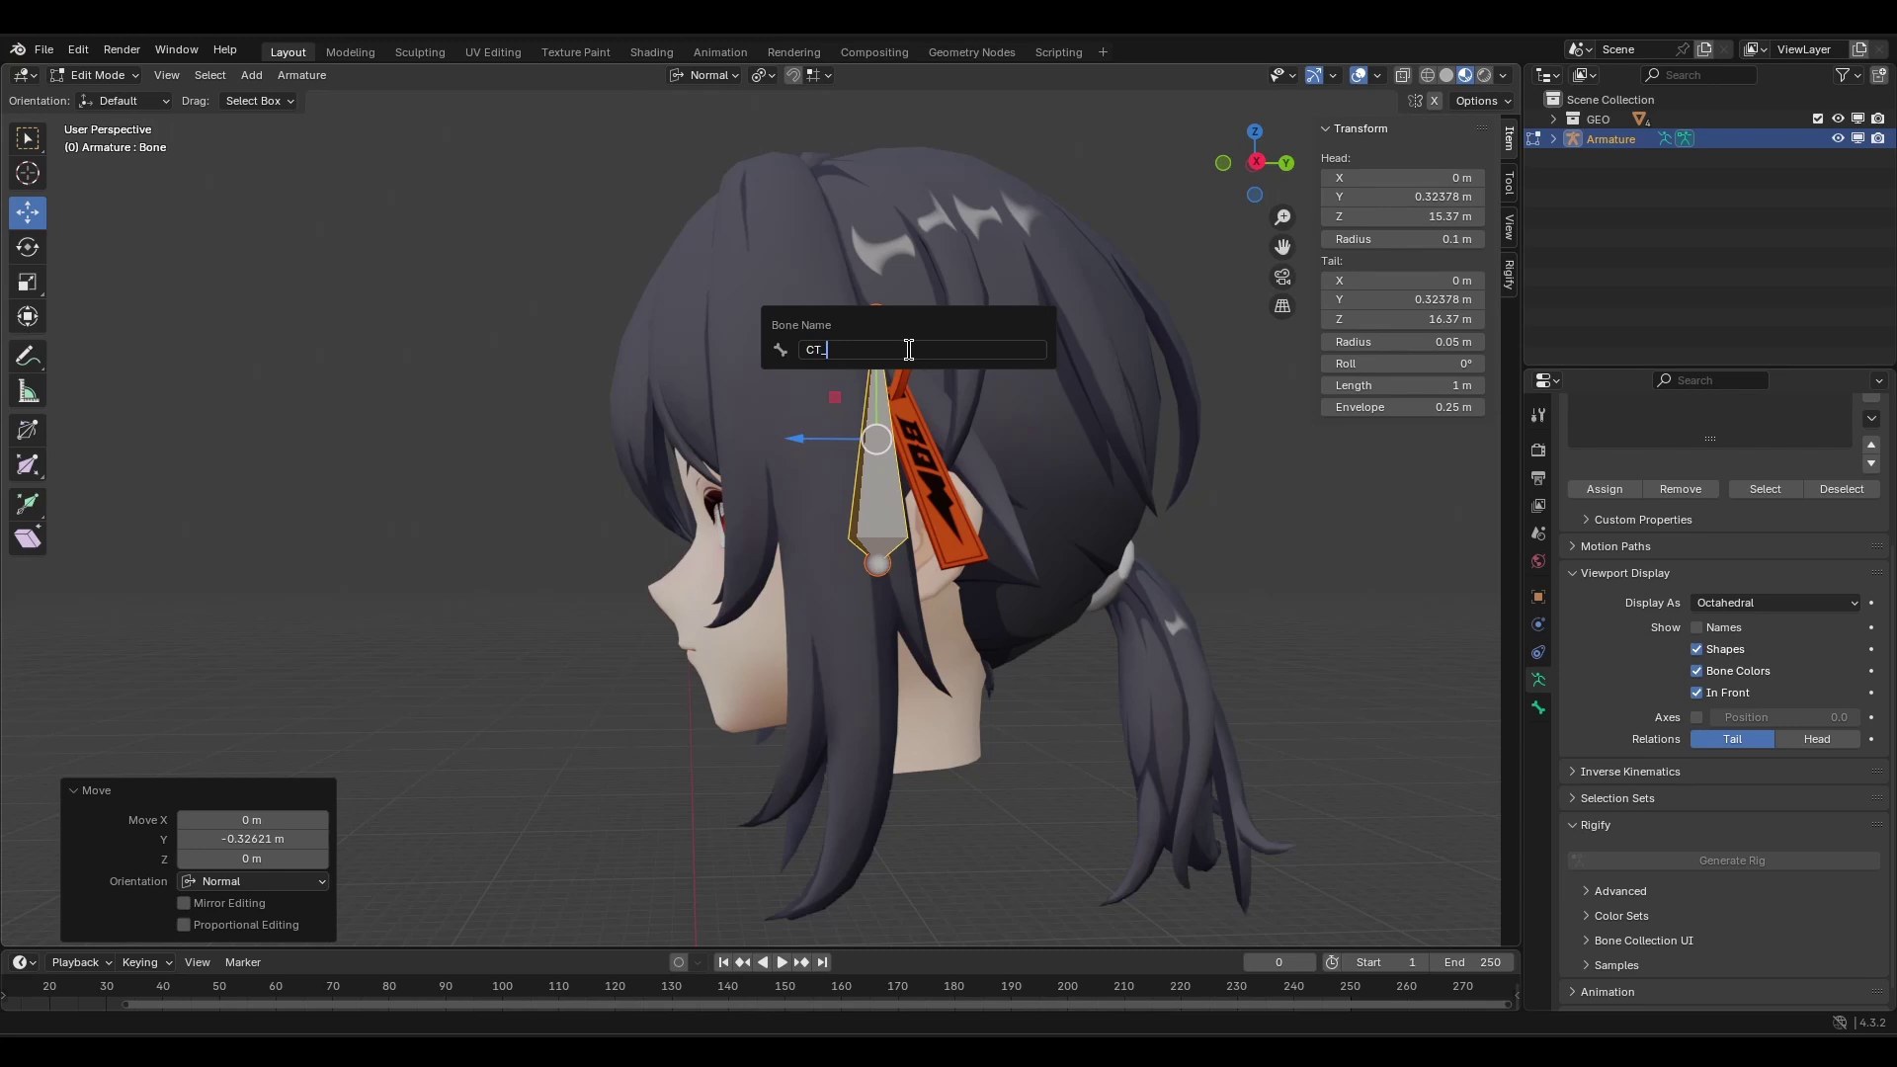
type("CT_Head")
key("Return")
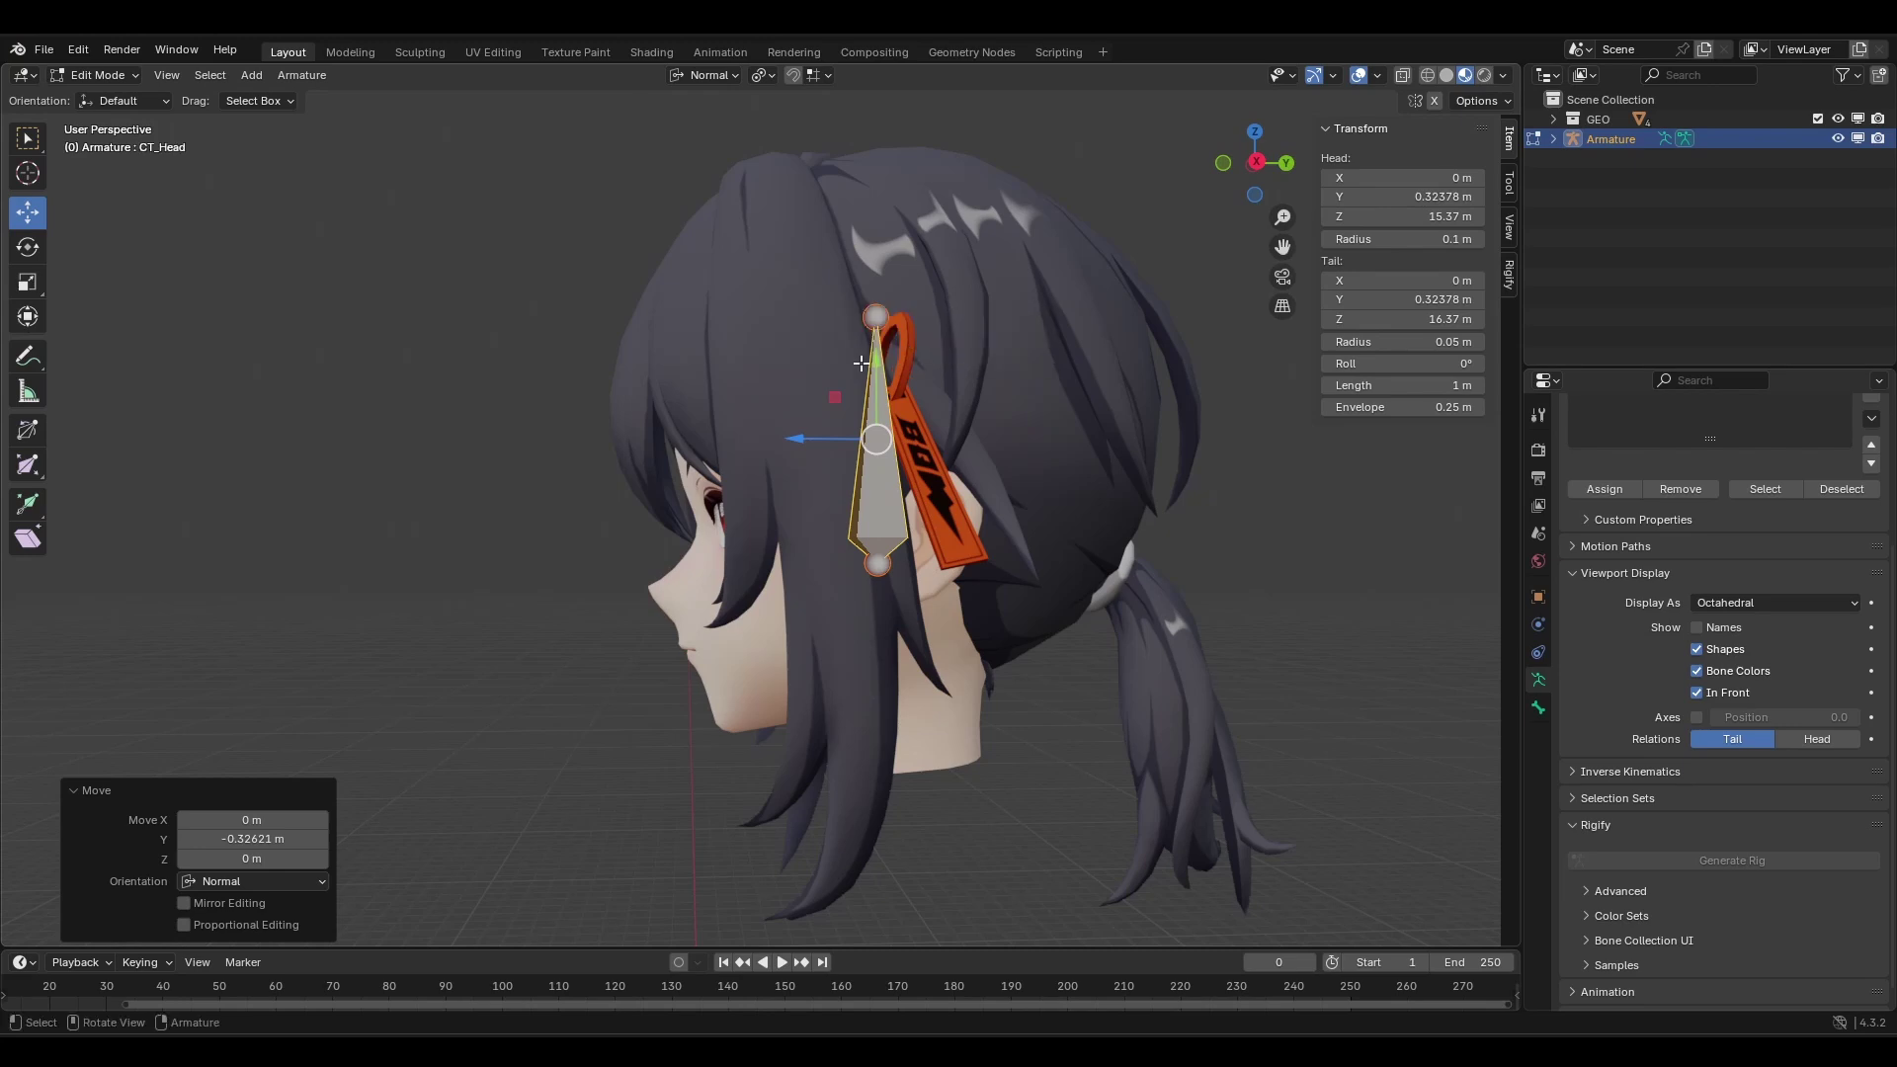
Duplicate the CT_Head bone out to the side of the head and rename the copy as JT_EyeCornea.L.
mouse_move(862, 363)
middle_mouse_down()
mouse_move(1011, 402)
mouse_move(825, 347)
mouse_move(880, 364)
middle_mouse_up()
scroll(880, 364, "up", 2)
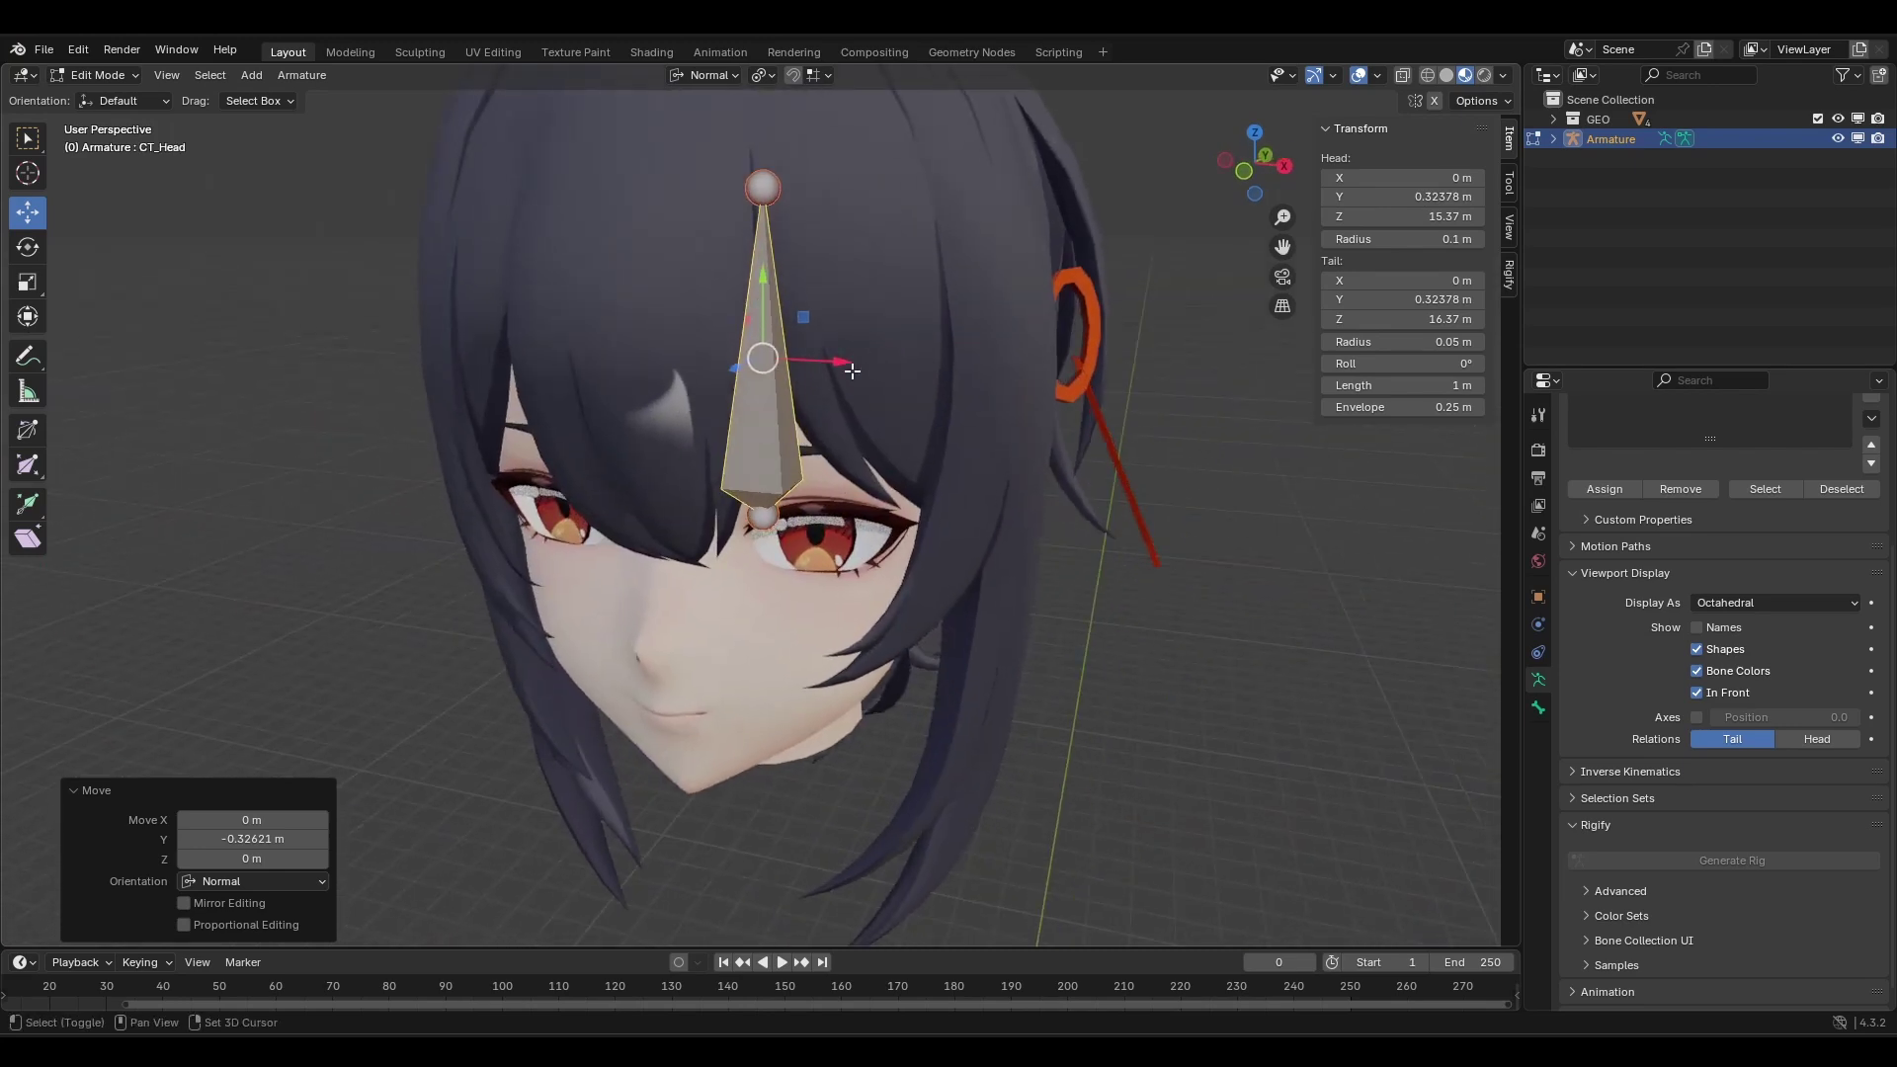
key("shift+d")
left_click(1176, 368)
middle_click_drag(1175, 367, 1054, 345)
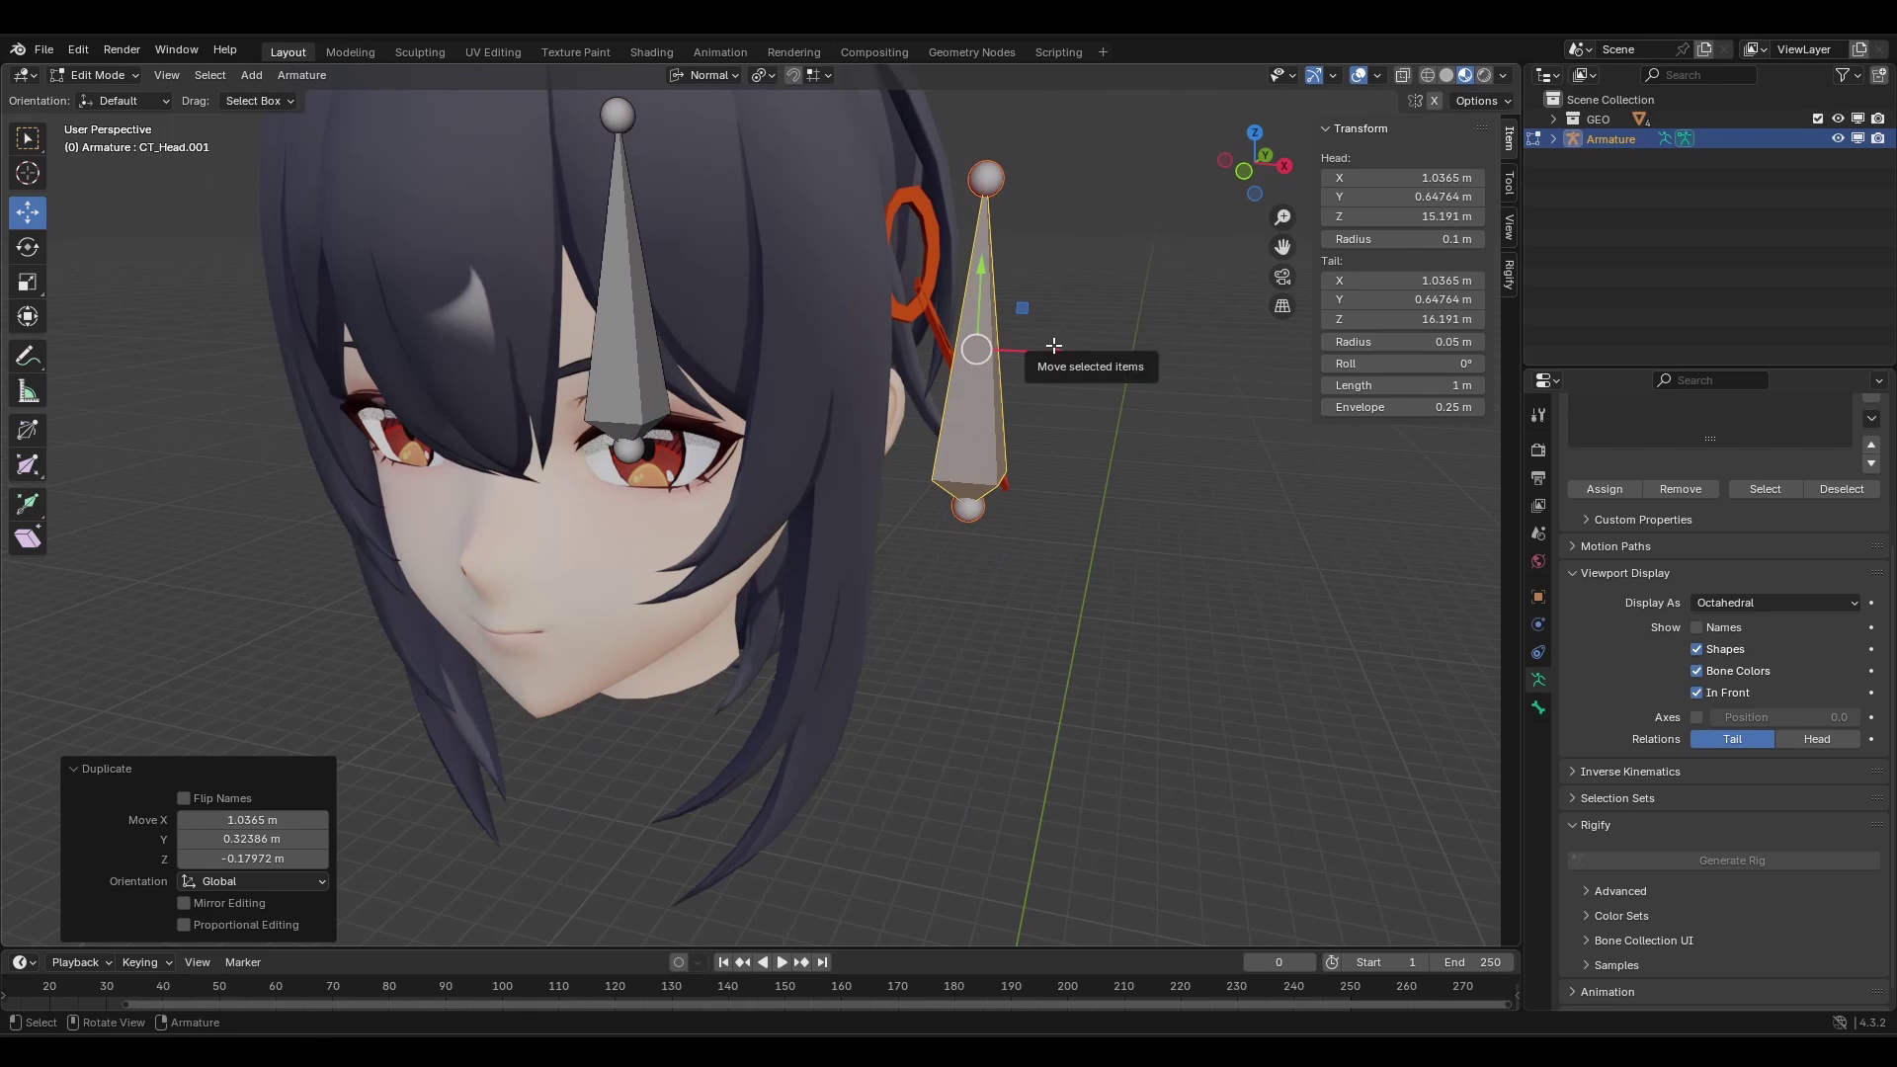
key("F2")
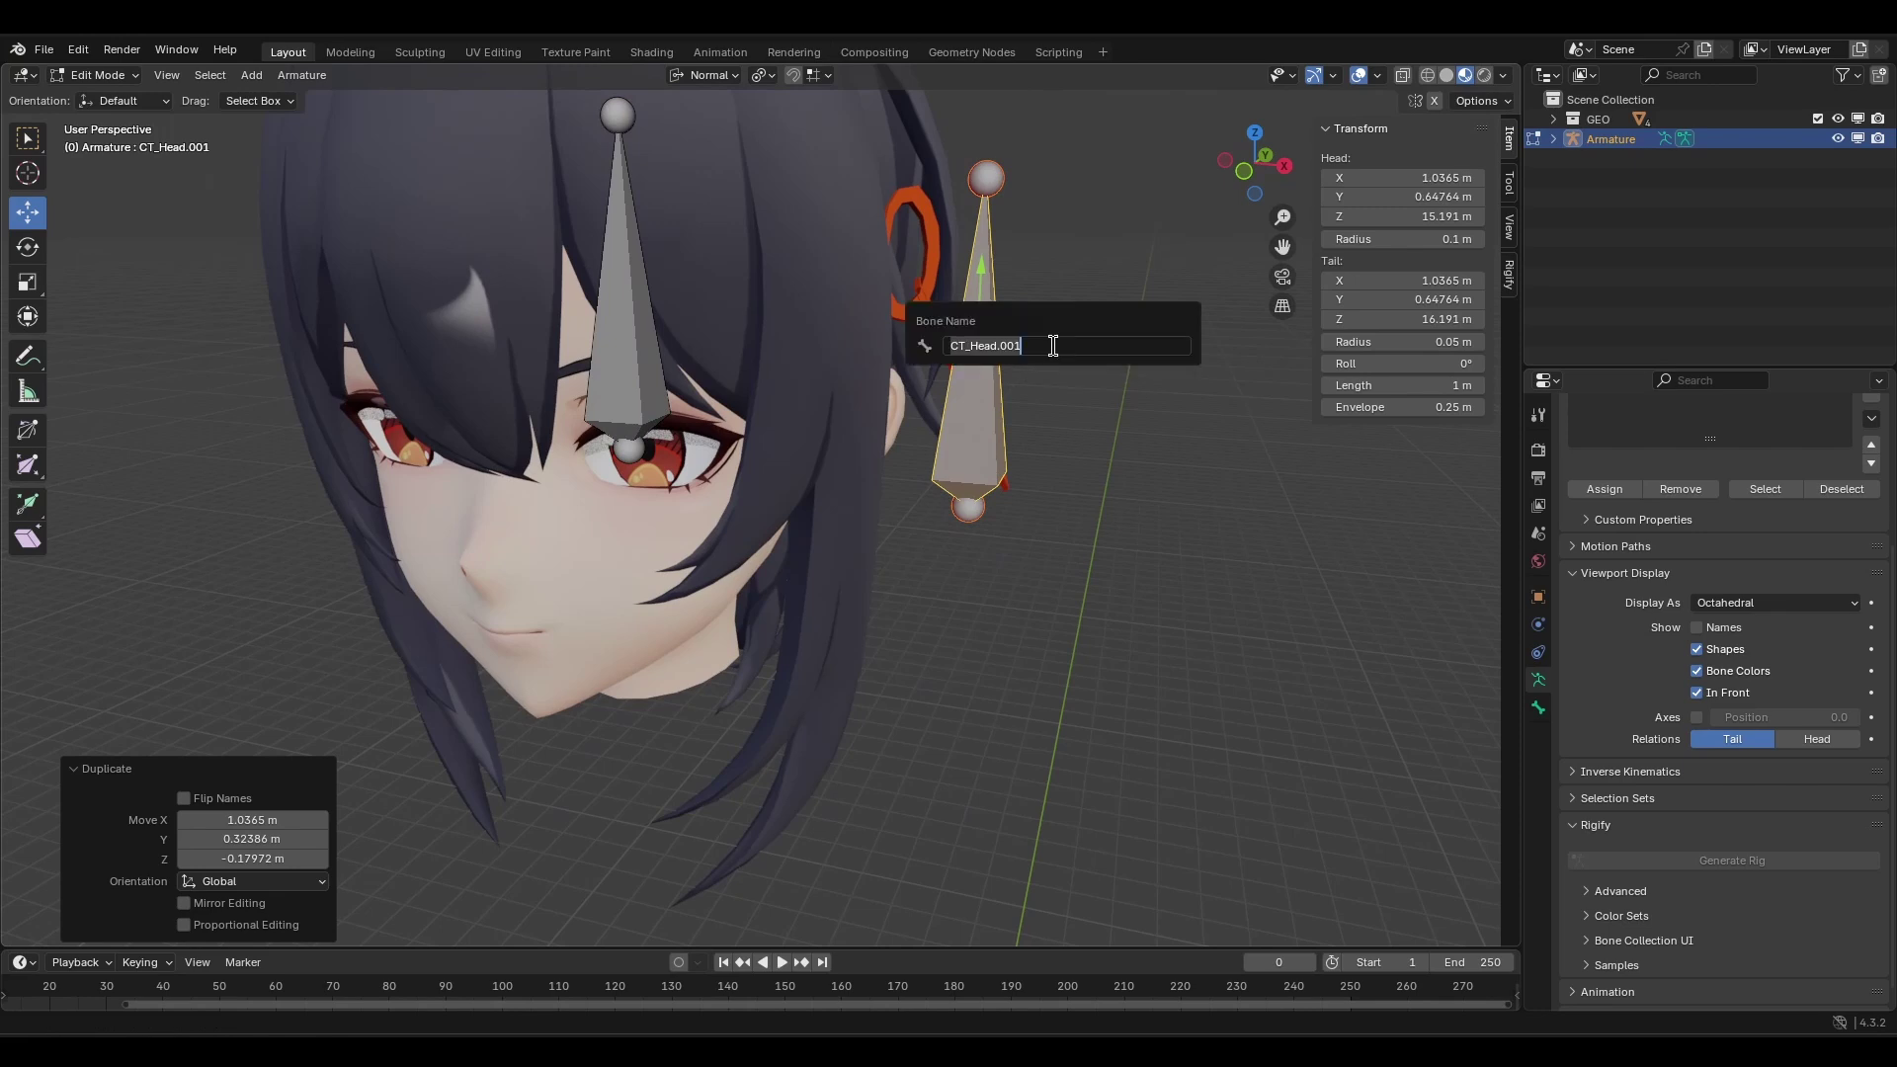
type("JT_EyeCornea.L")
key("Return")
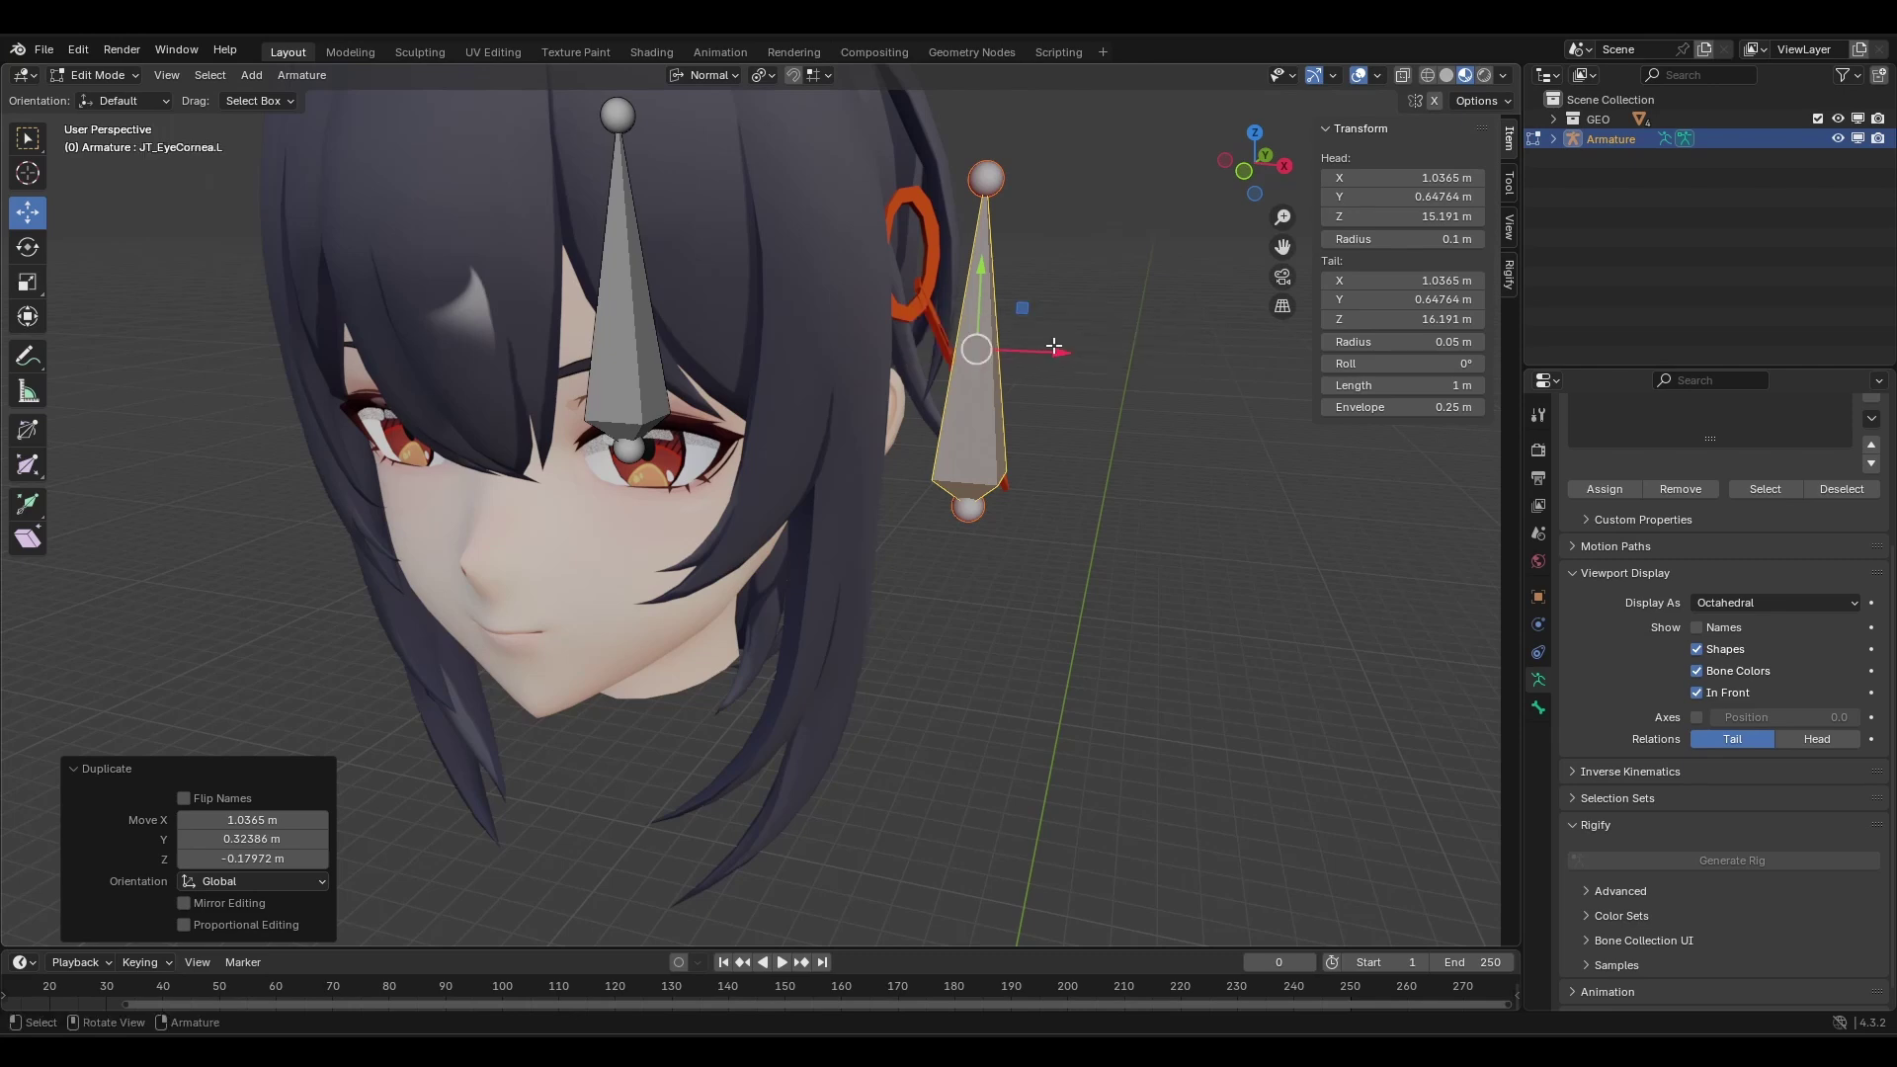
Snap the 3D cursor to the selected pupil centre of the Eye.L mesh, using Object and Edit Mode.
key("ctrl+Tab")
left_click(726, 449)
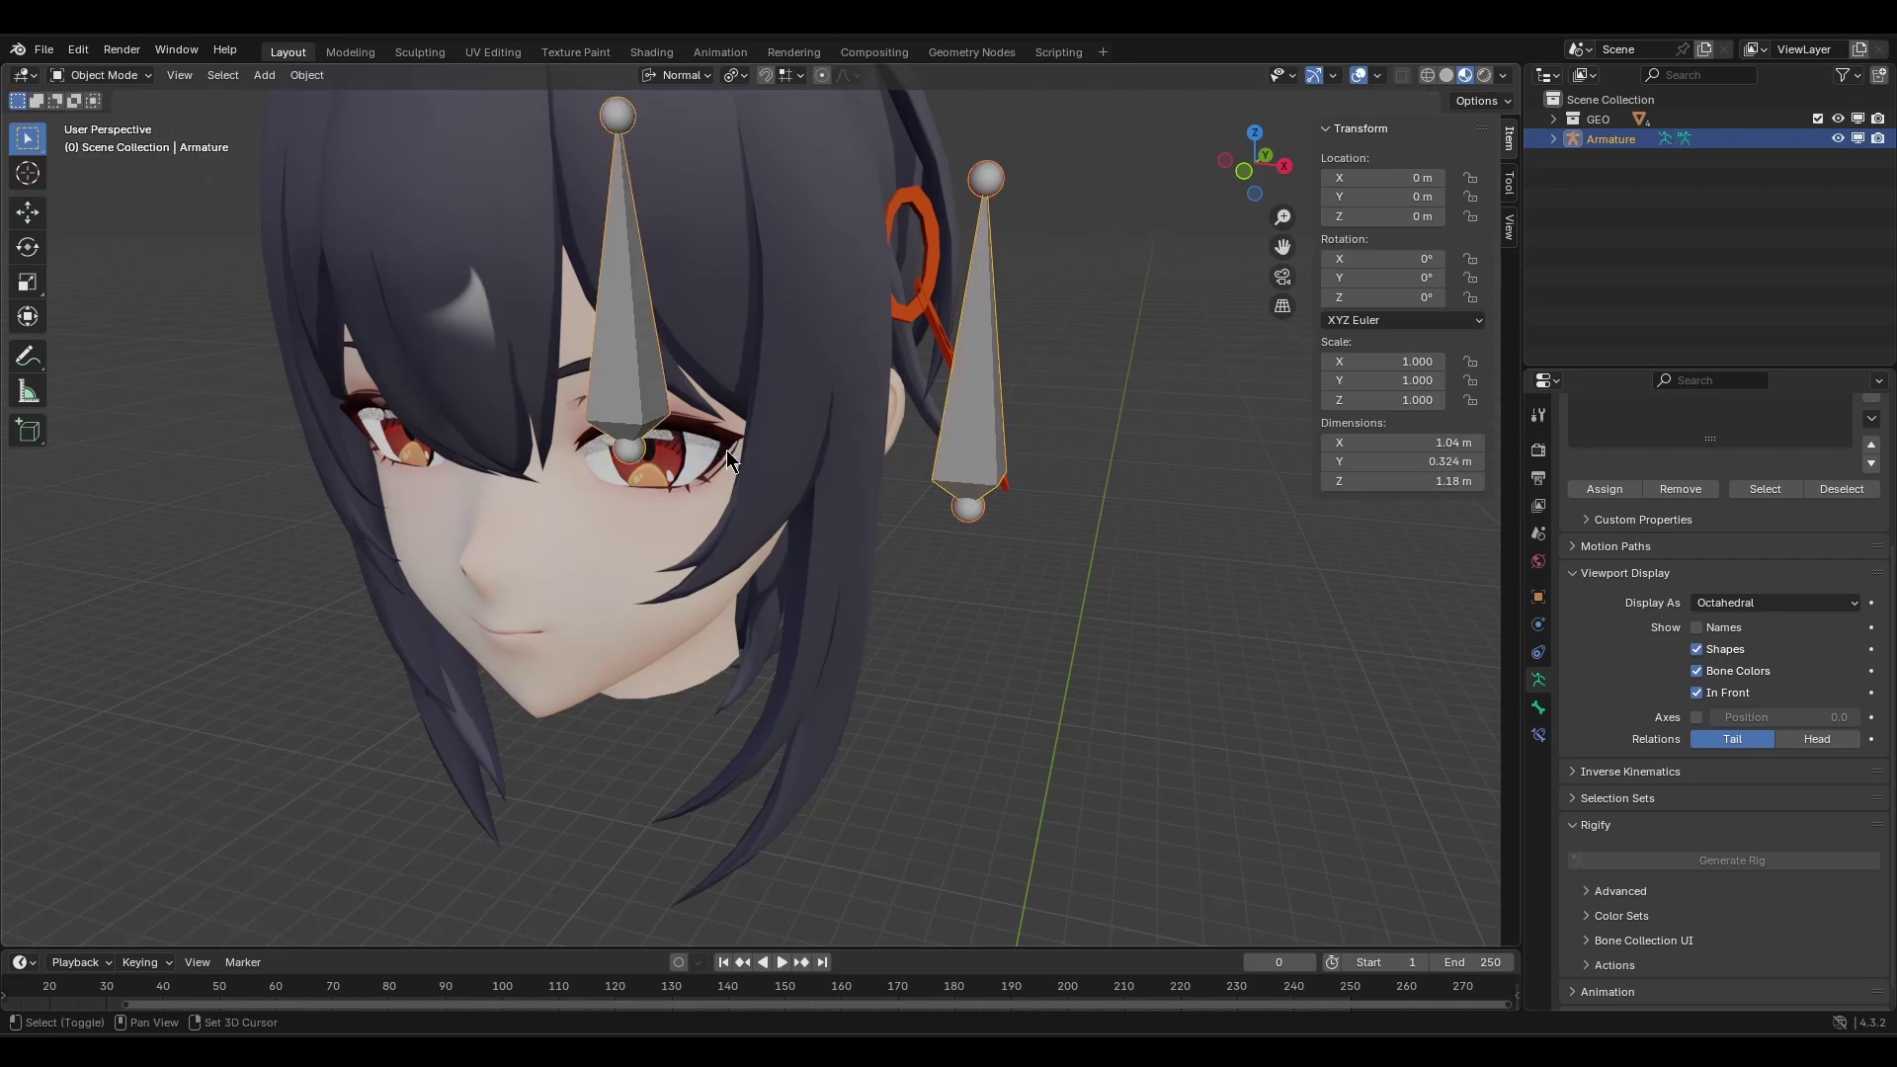
scroll(727, 448, "up", 4)
middle_click_drag(726, 449, 842, 395, "shift")
left_click(857, 282)
middle_click_drag(857, 292, 882, 329, "shift")
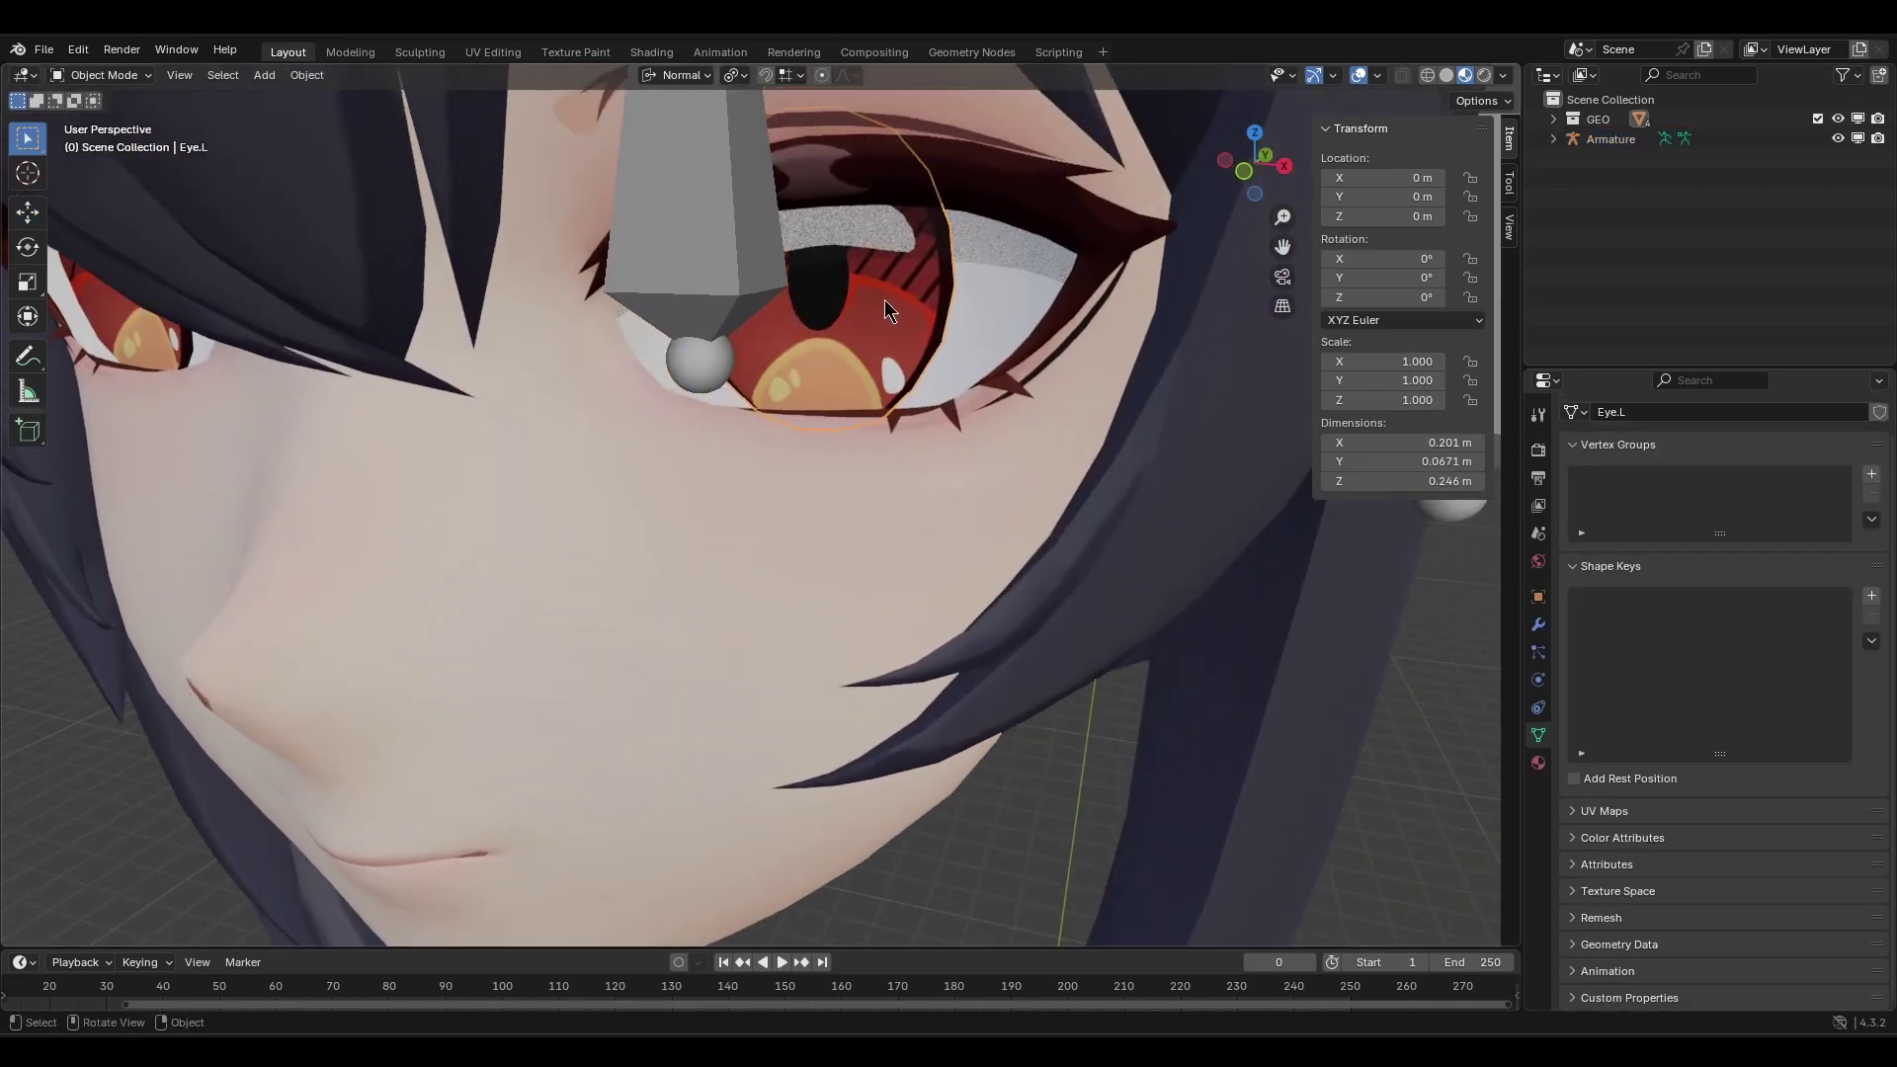
key("Tab")
key("shift+s")
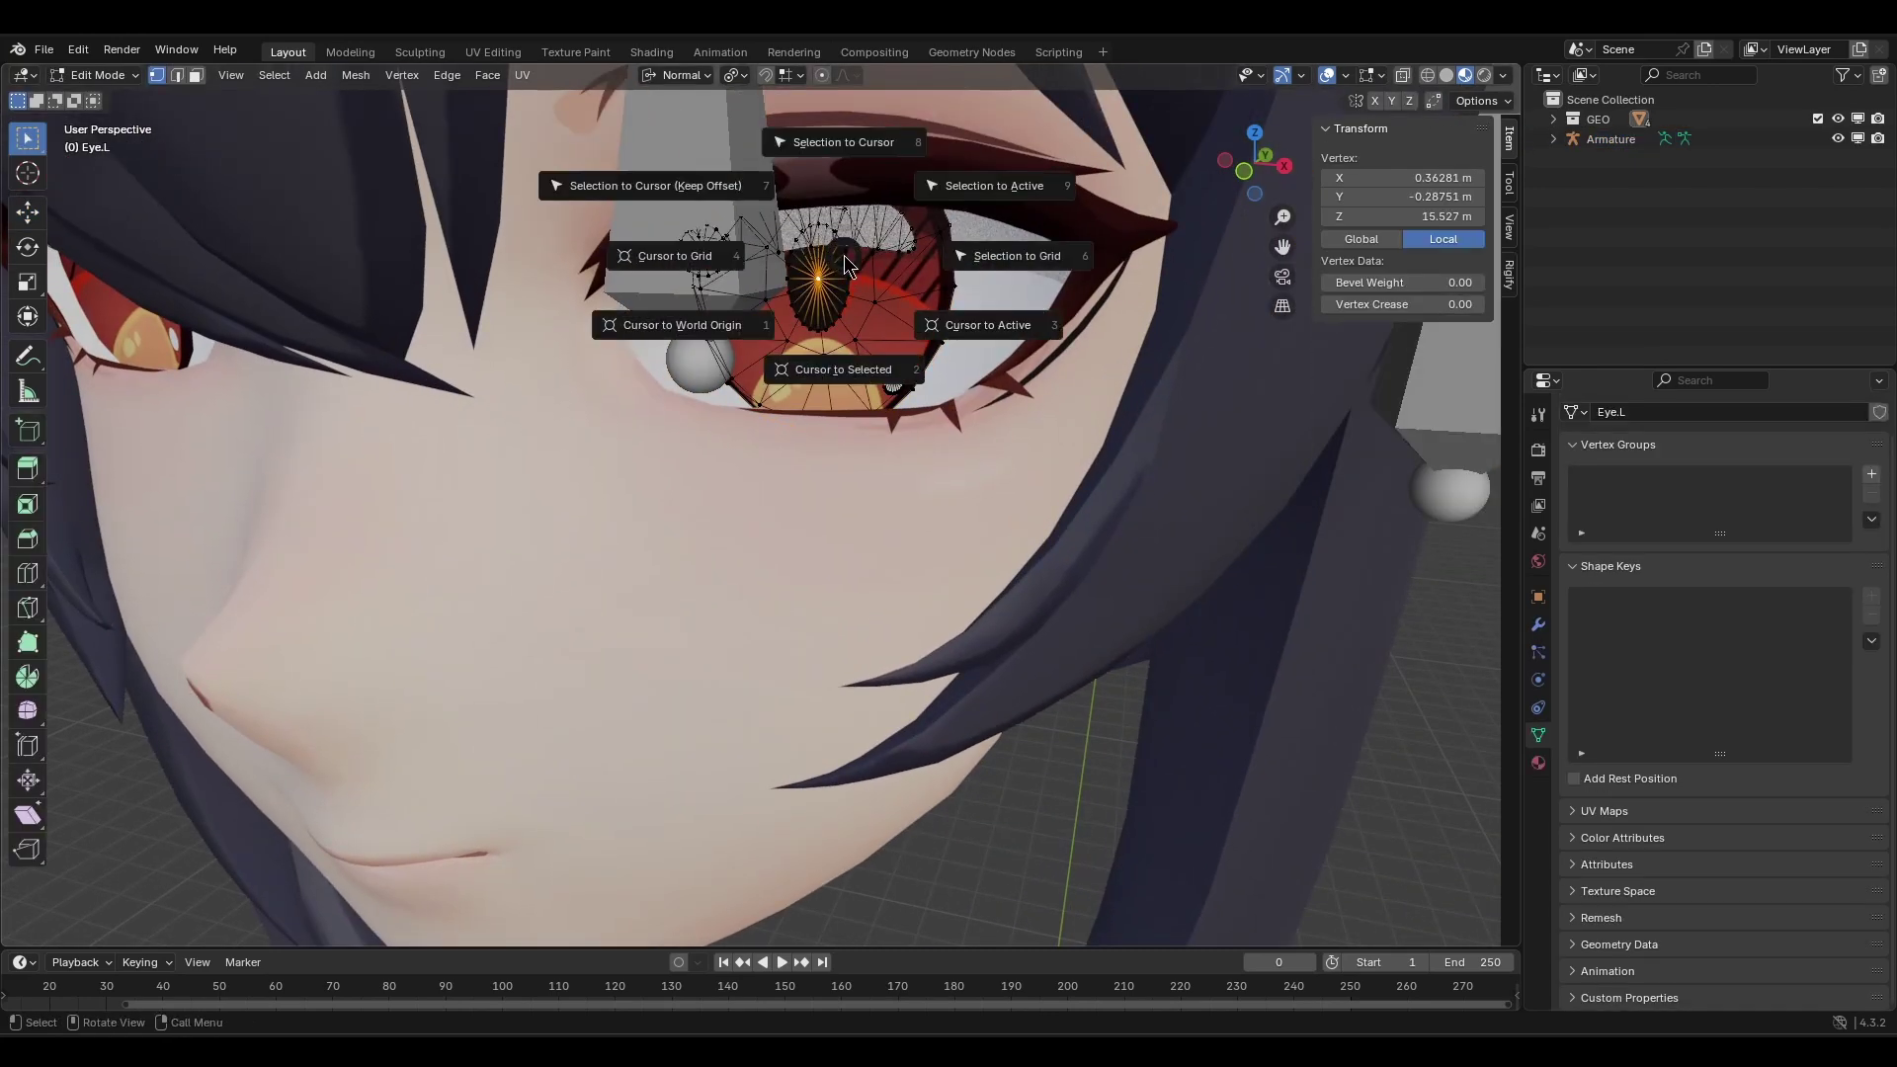
left_click(846, 365)
key("Tab")
Snap the JT_EyeCornea.L bone to the 3D cursor at the left pupil in the armature's Edit Mode.
scroll(943, 356, "down", 2)
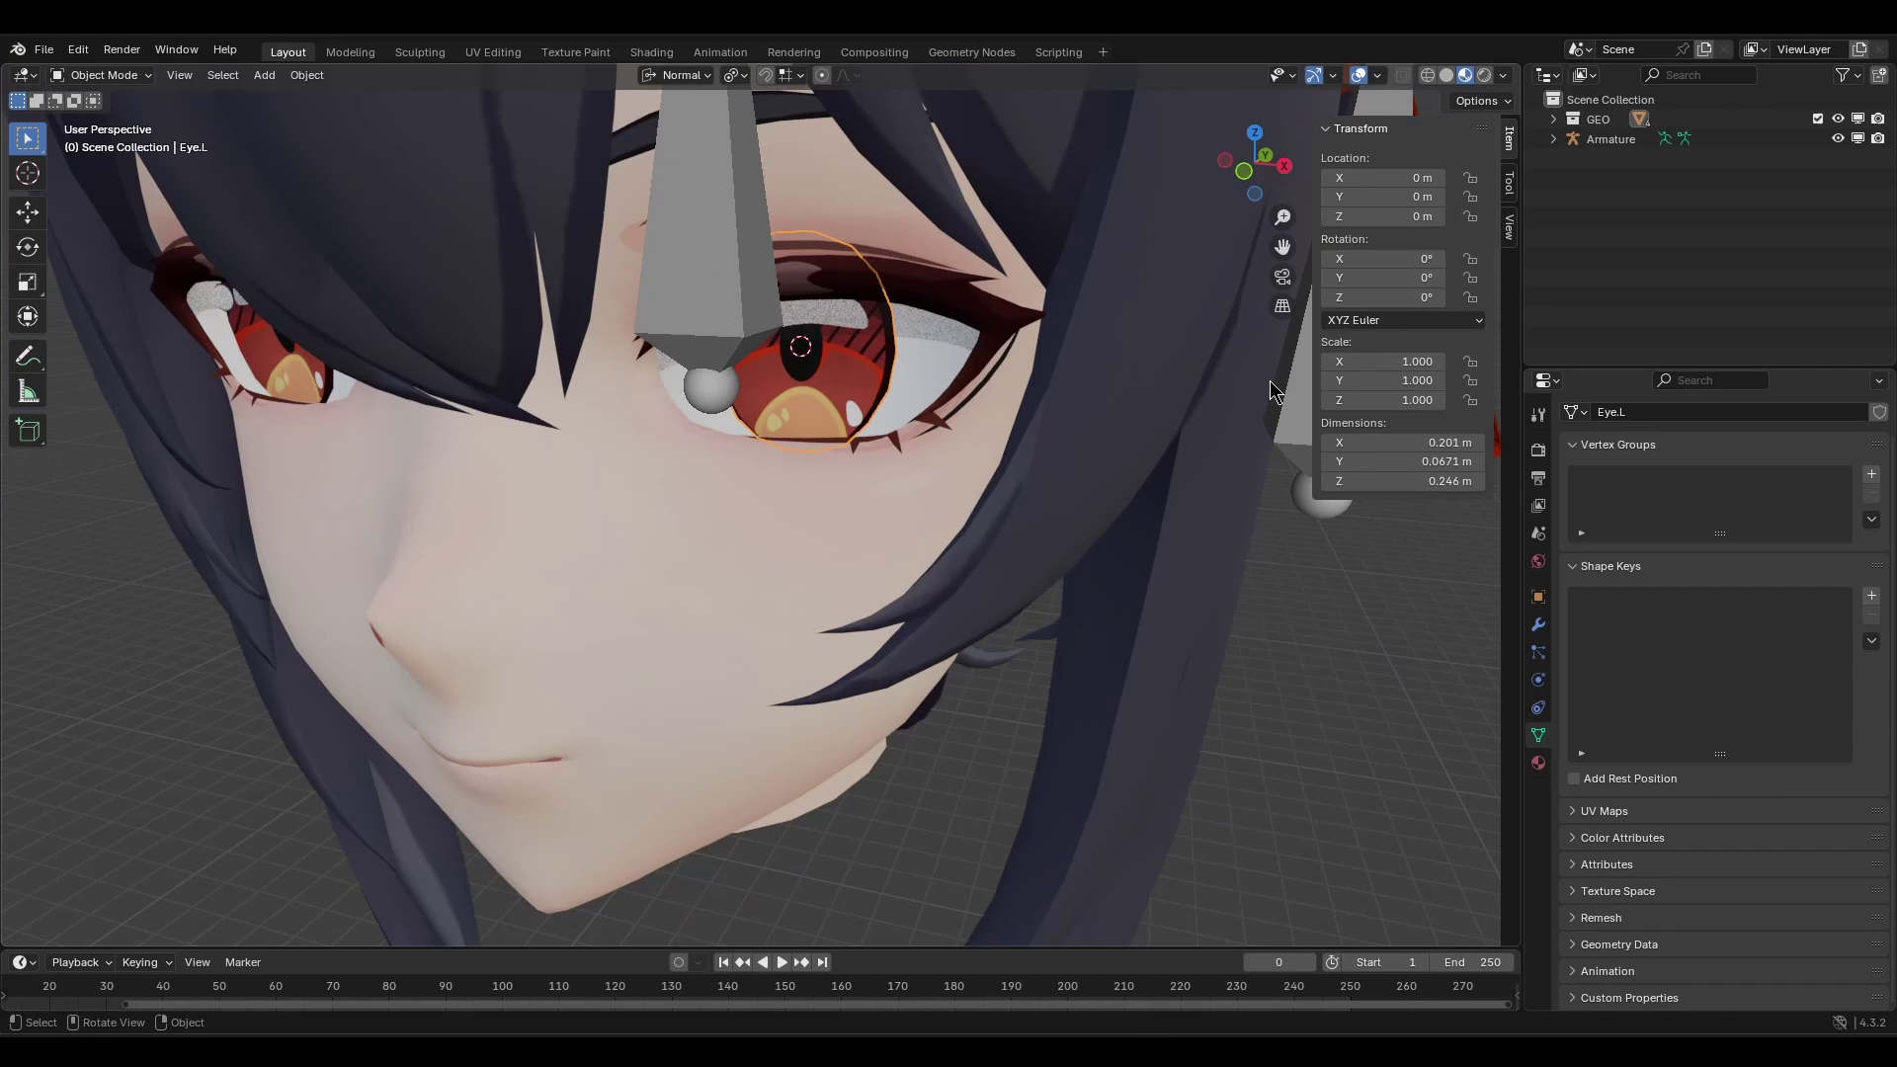
left_click(1304, 457)
scroll(1170, 407, "down", 2)
key("Tab")
key("shift+s")
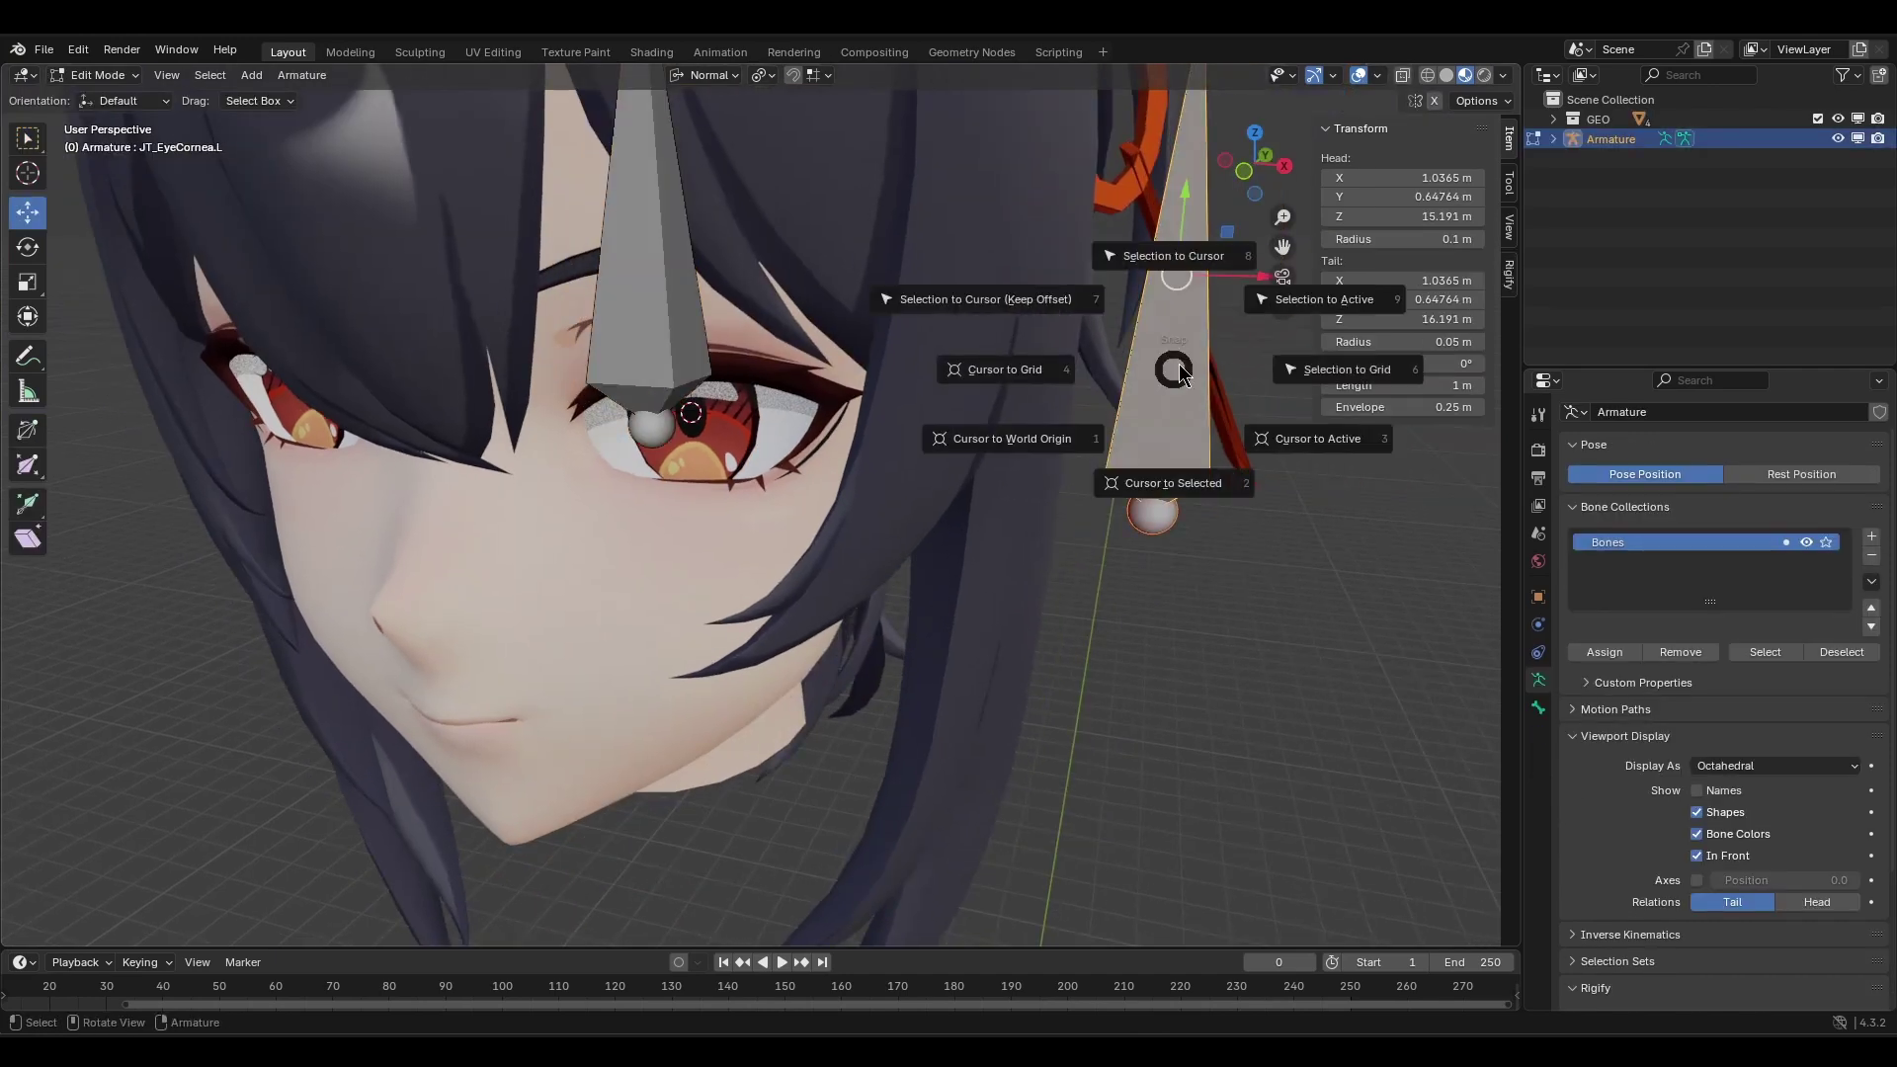
left_click(1173, 256)
Scale the JT_EyeCornea.L bone down to about 0.102 of its size.
scroll(889, 326, "up", 3)
key("s")
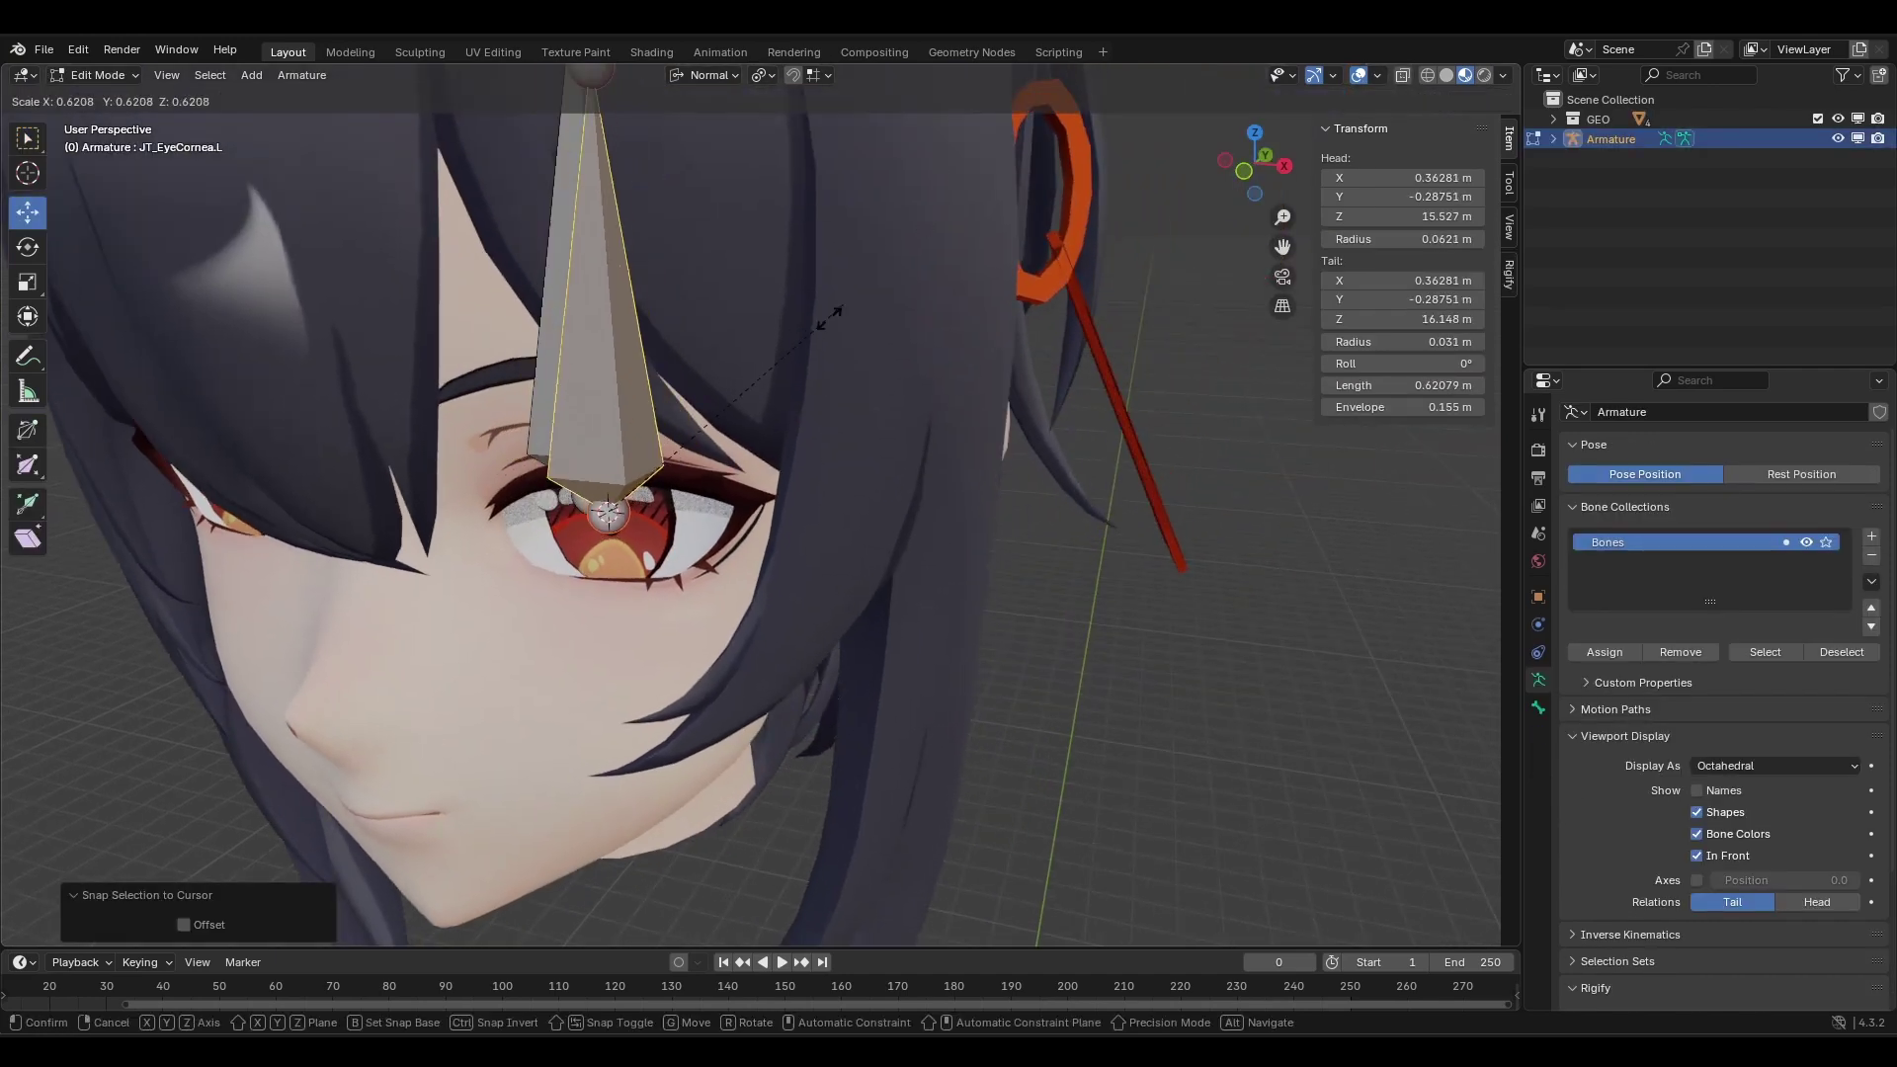
left_click(646, 478)
Rotate the JT_EyeCornea.L bone by -90° in the right side view so it points forward.
key("KP_3")
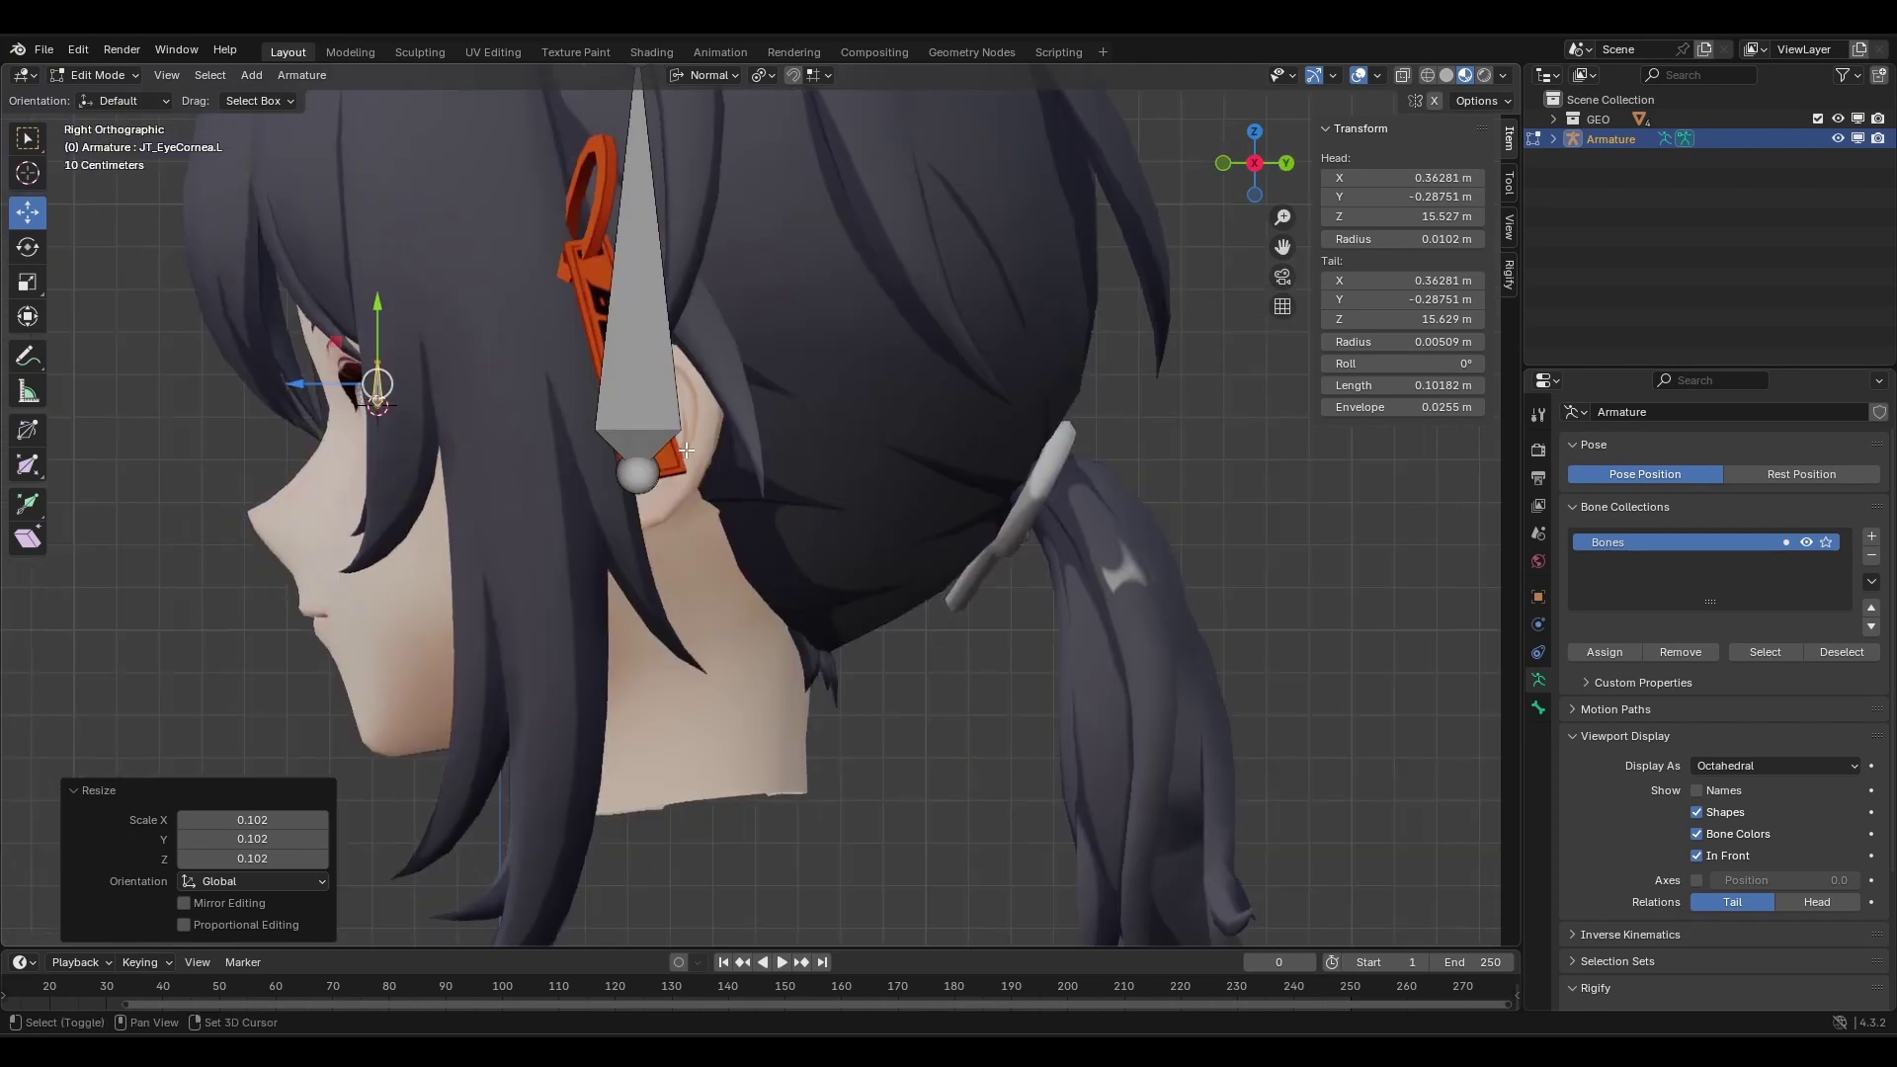
scroll(672, 424, "up", 5)
type("r")
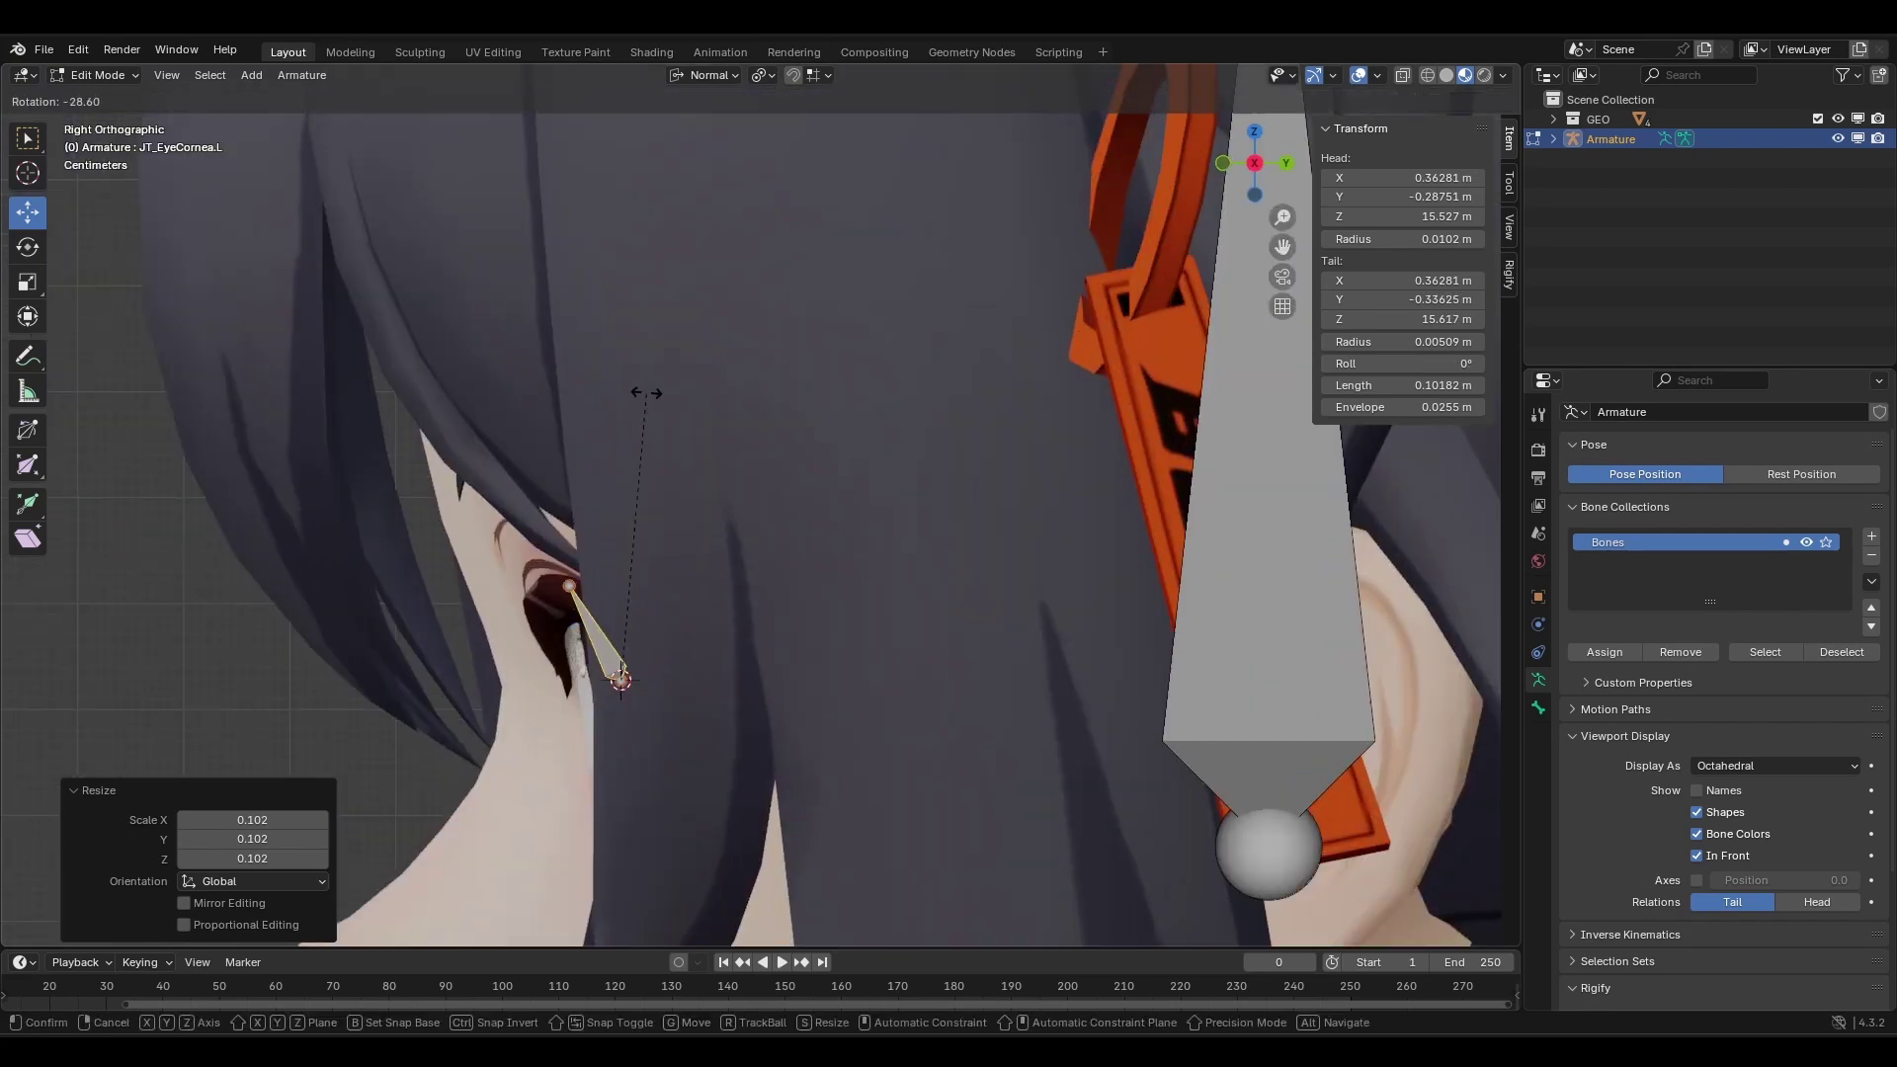
type("-90")
key("Return")
Shrink the JT_EyeCornea.L bone further by a factor of about 0.355.
scroll(643, 394, "up", 2)
key("s")
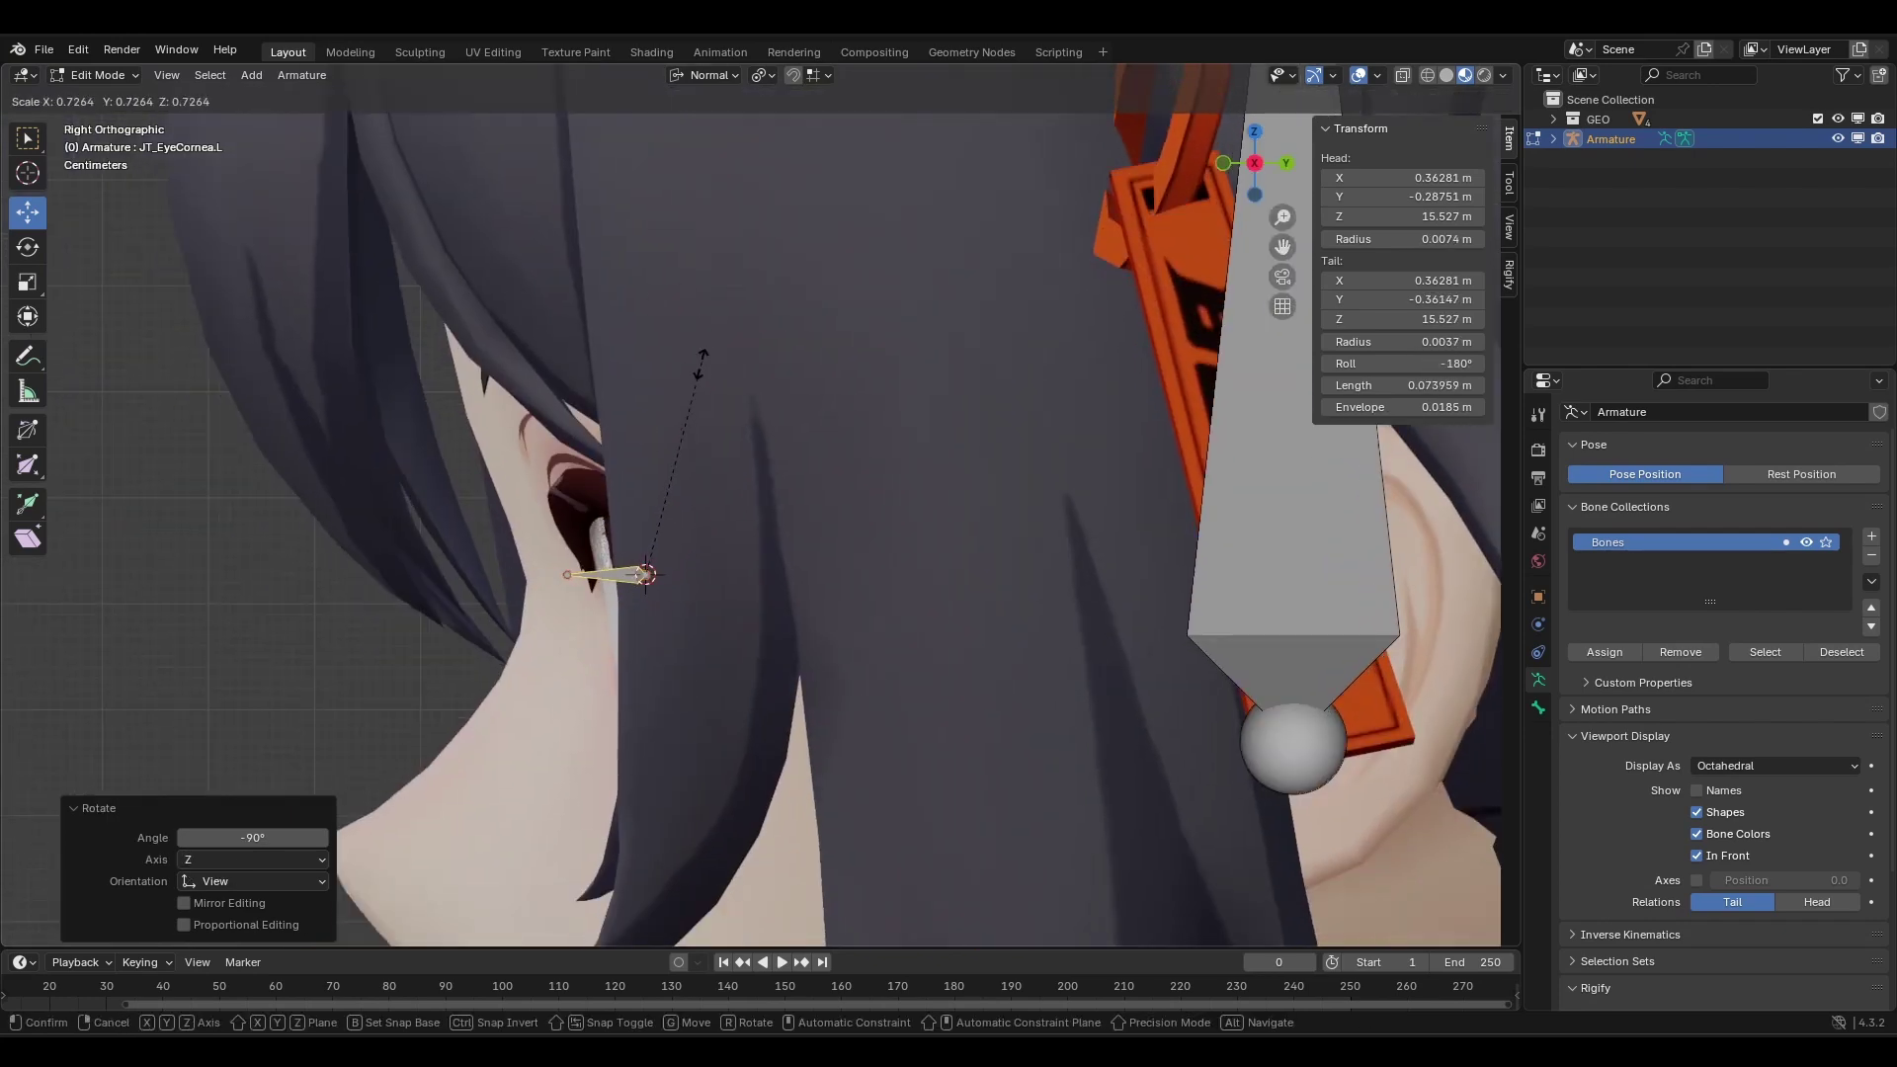
left_click(668, 435)
middle_click_drag(669, 436, 1024, 389)
scroll(970, 438, "up", 1)
middle_click_drag(946, 444, 983, 449)
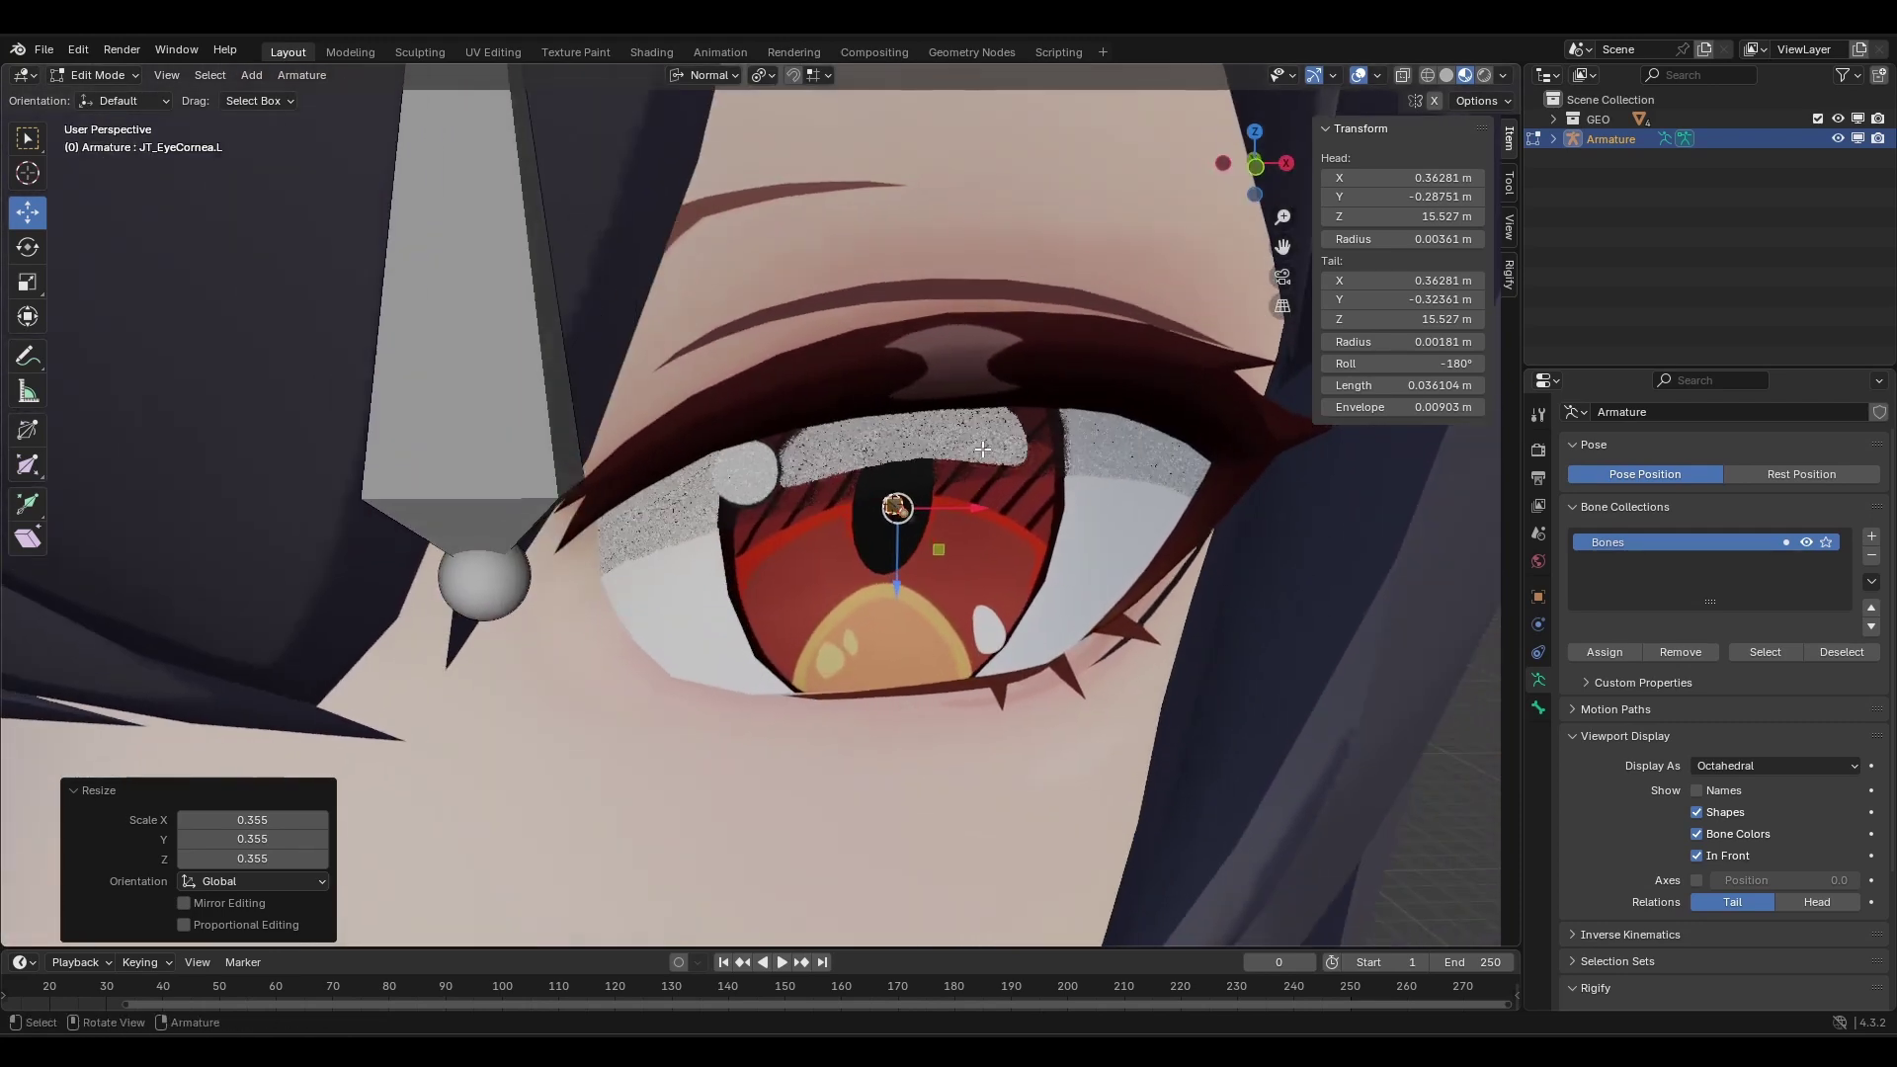
Parent the Eye.L mesh to the JT_EyeCornea.L bone in Pose Mode with the Bone option.
key("ctrl+Tab")
left_click(984, 536)
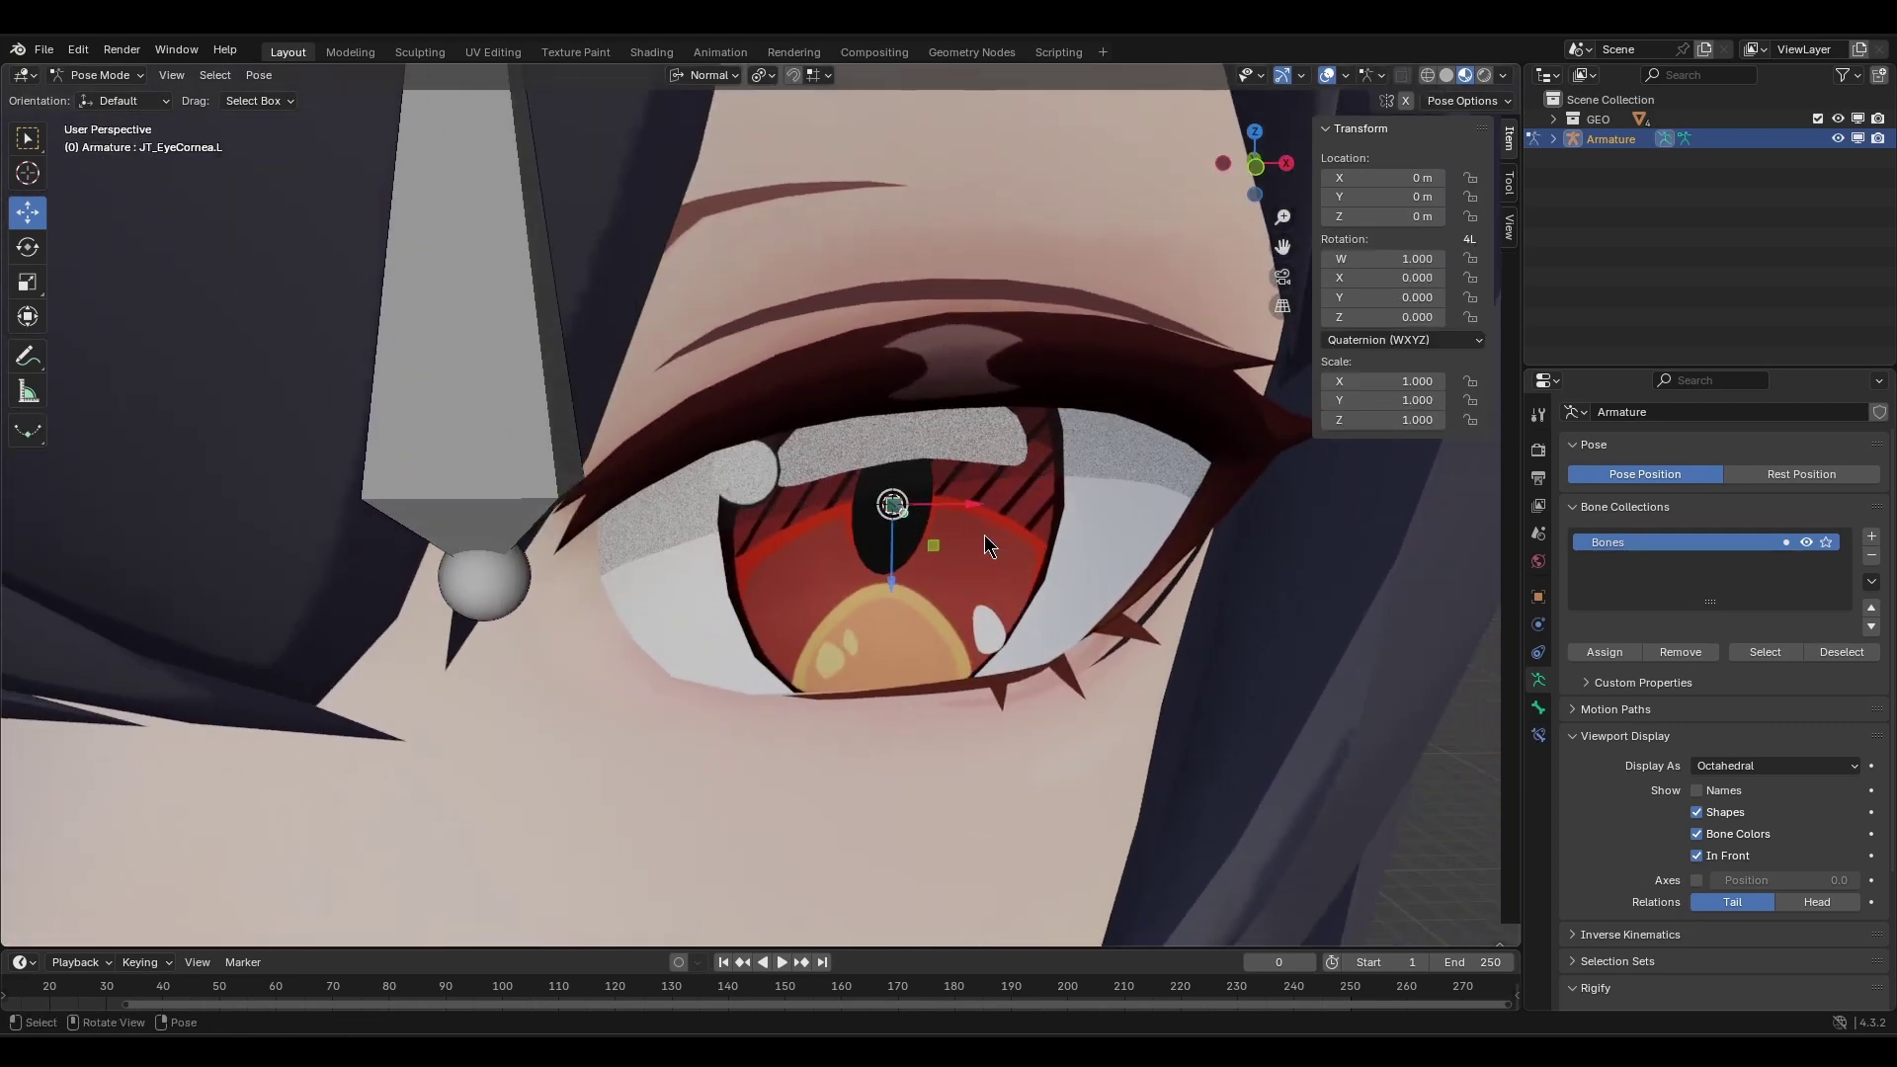
key("ctrl+Tab")
left_click(994, 490)
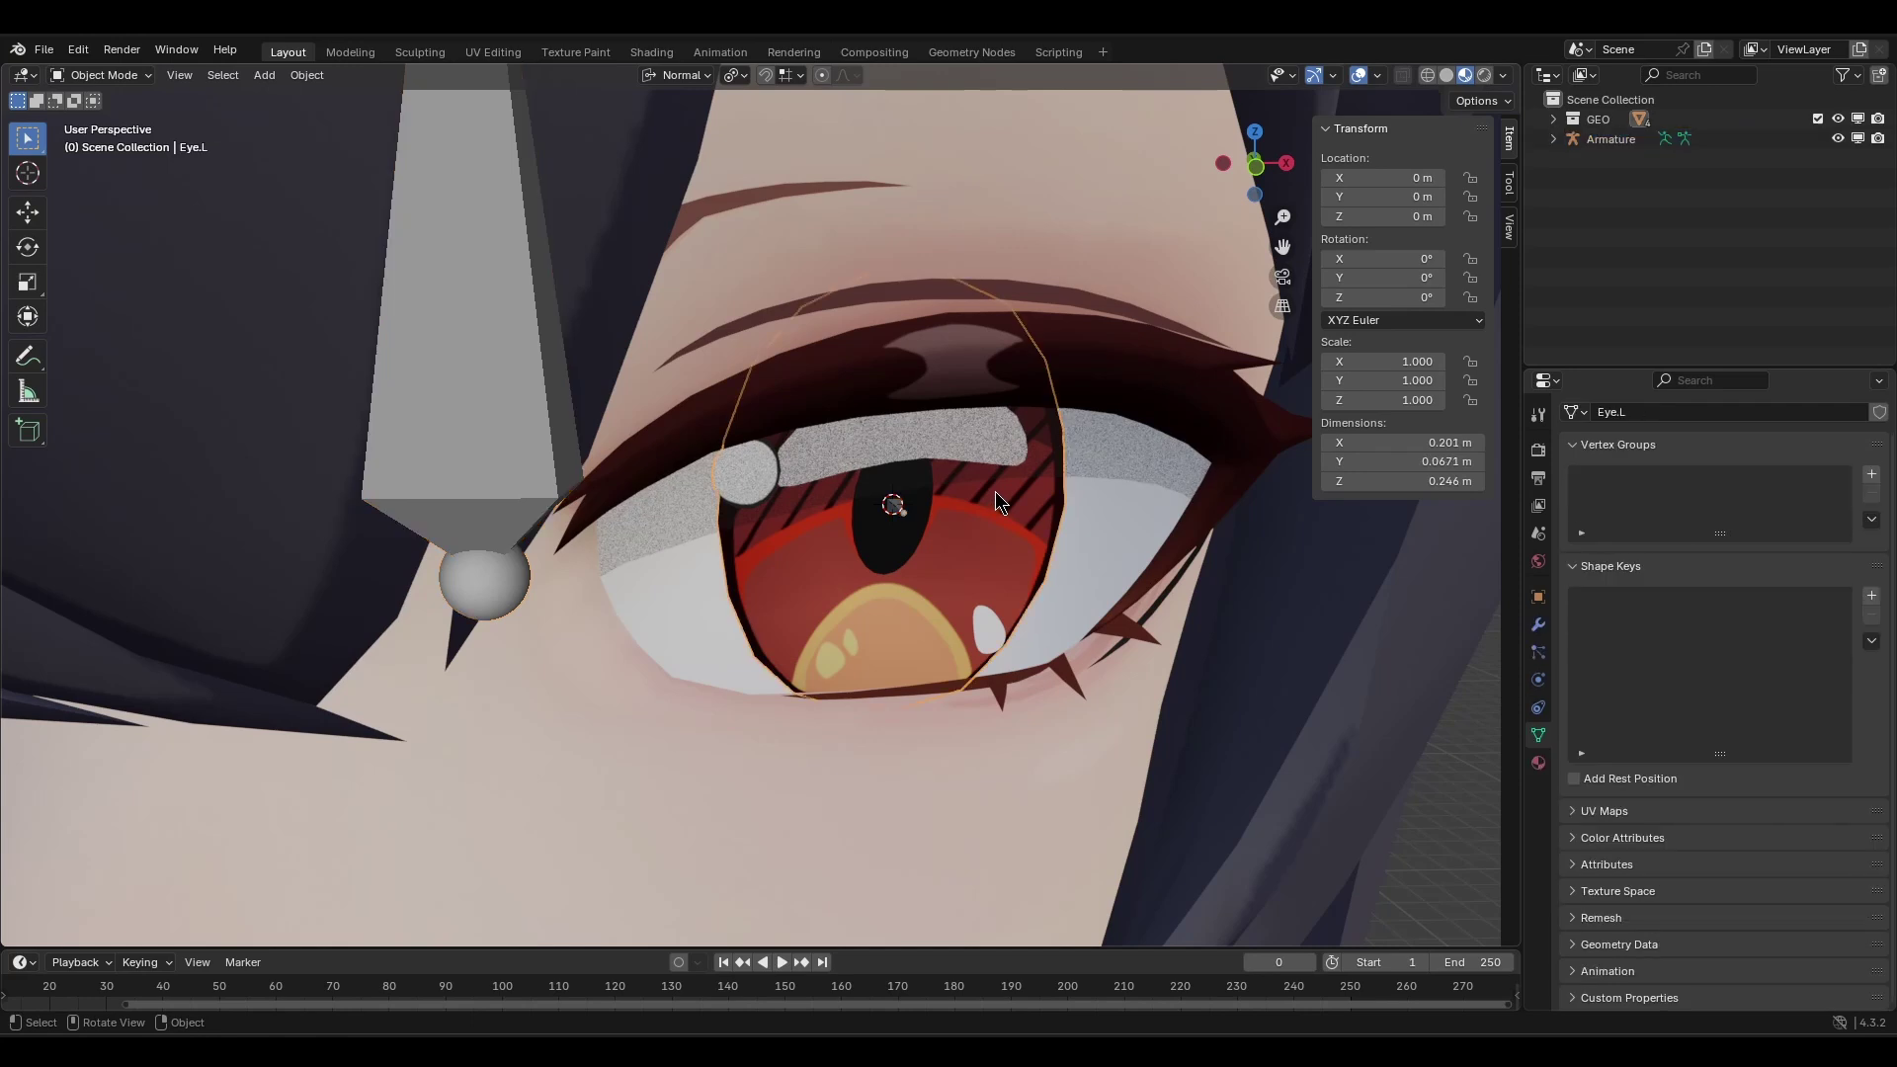
key("g")
right_click(956, 520)
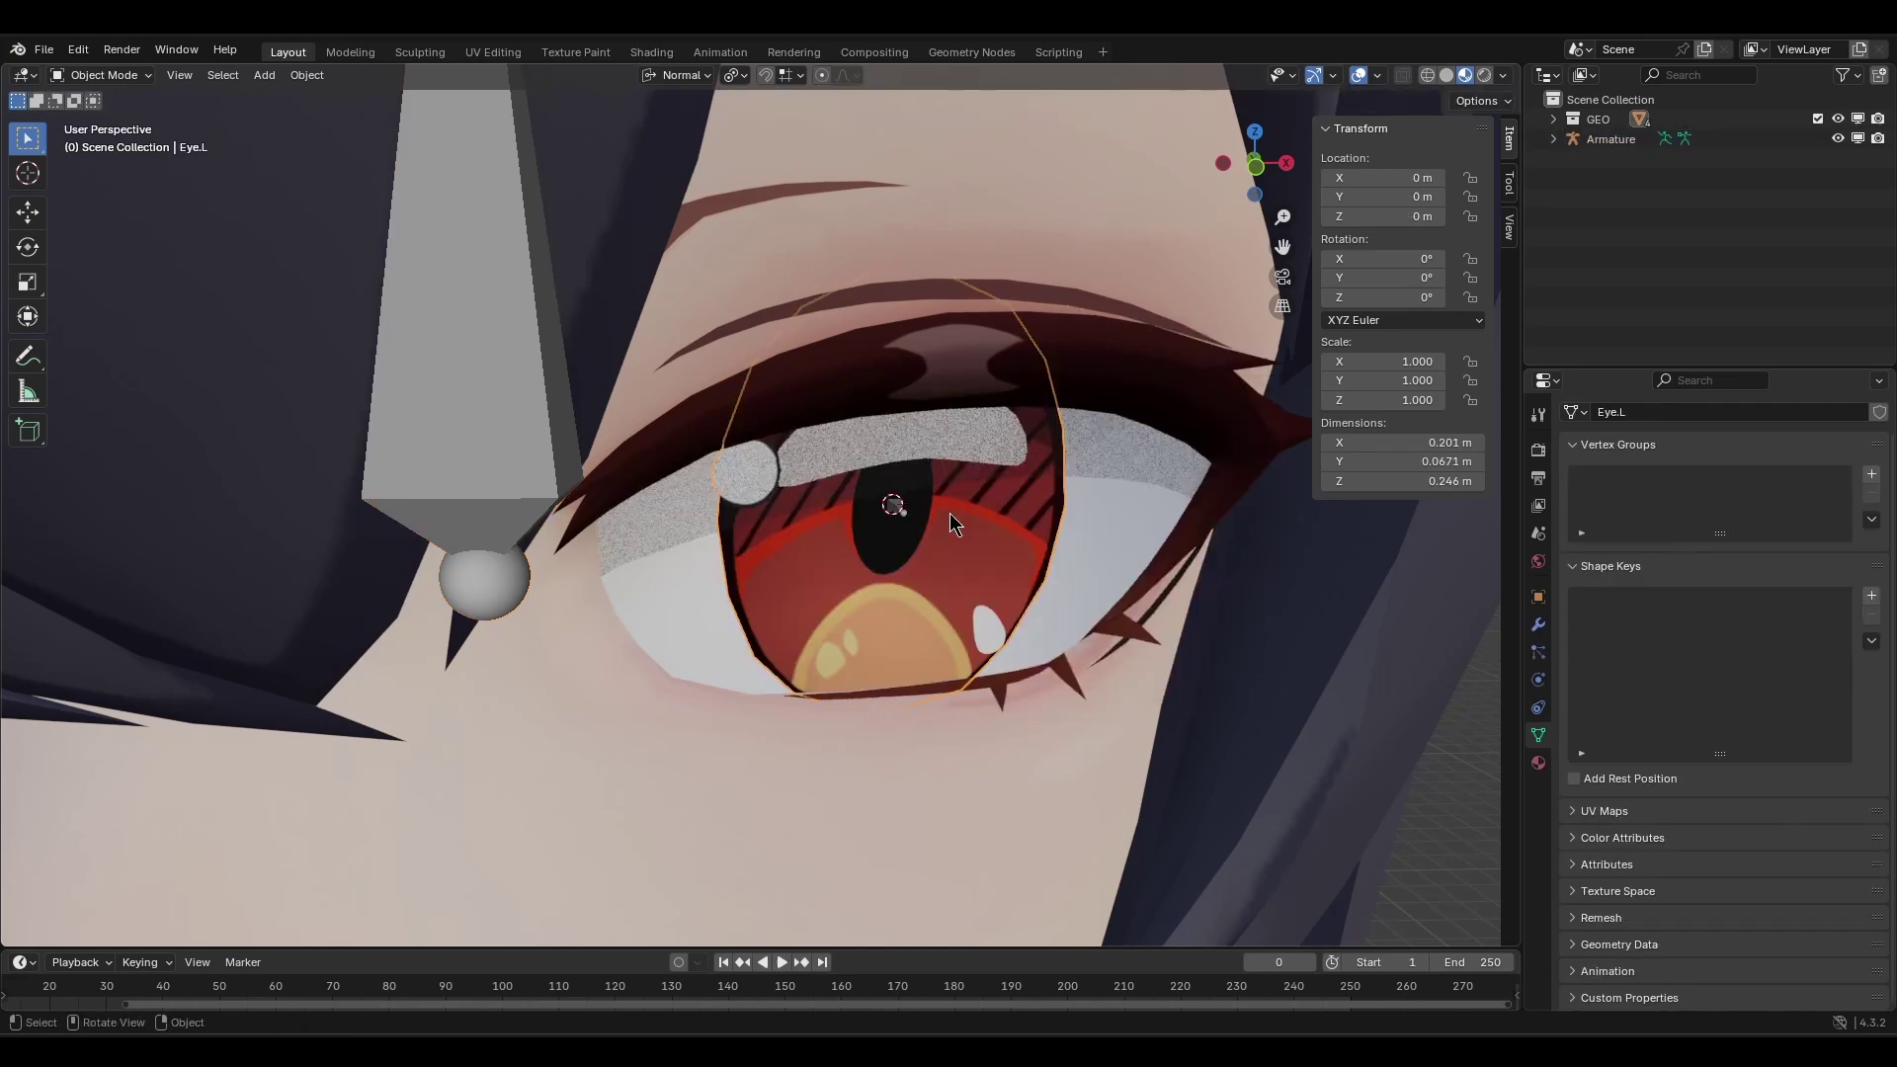
left_click(899, 509, "shift")
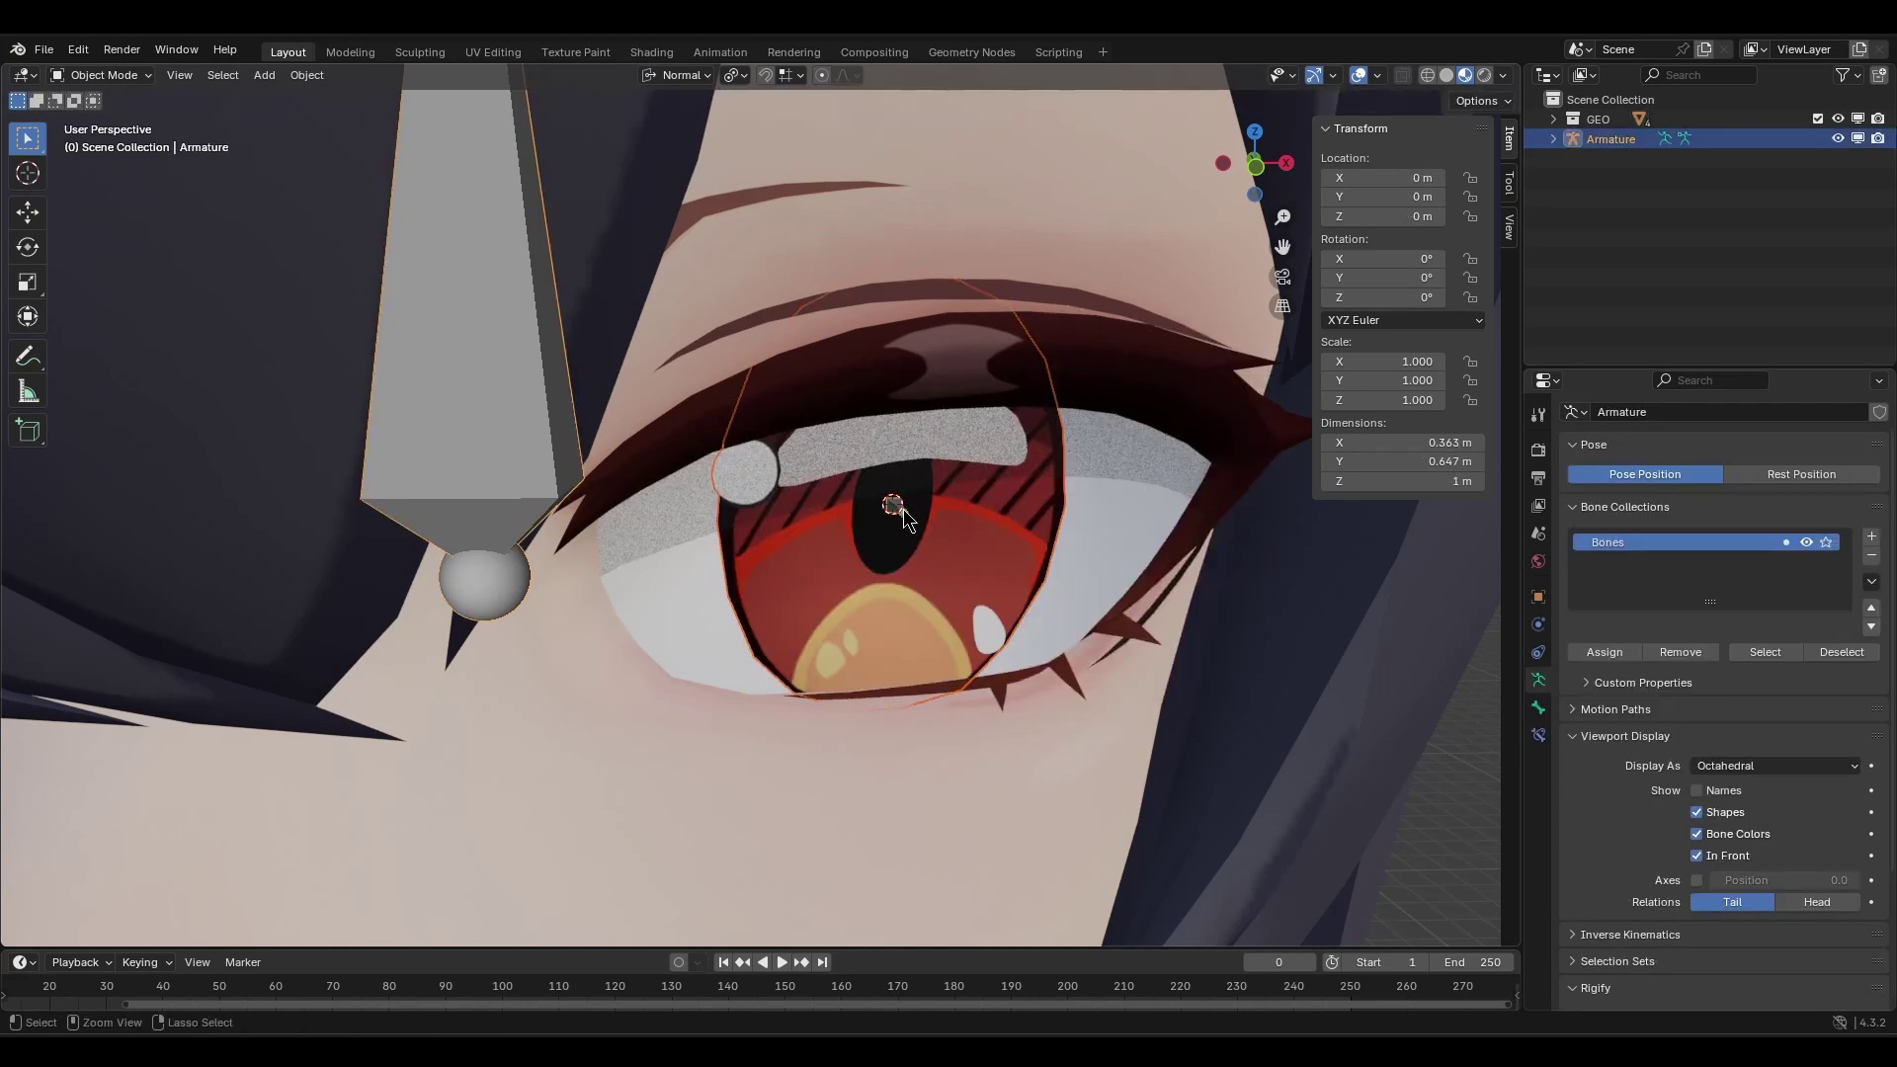
key("ctrl+Tab")
left_click(894, 507)
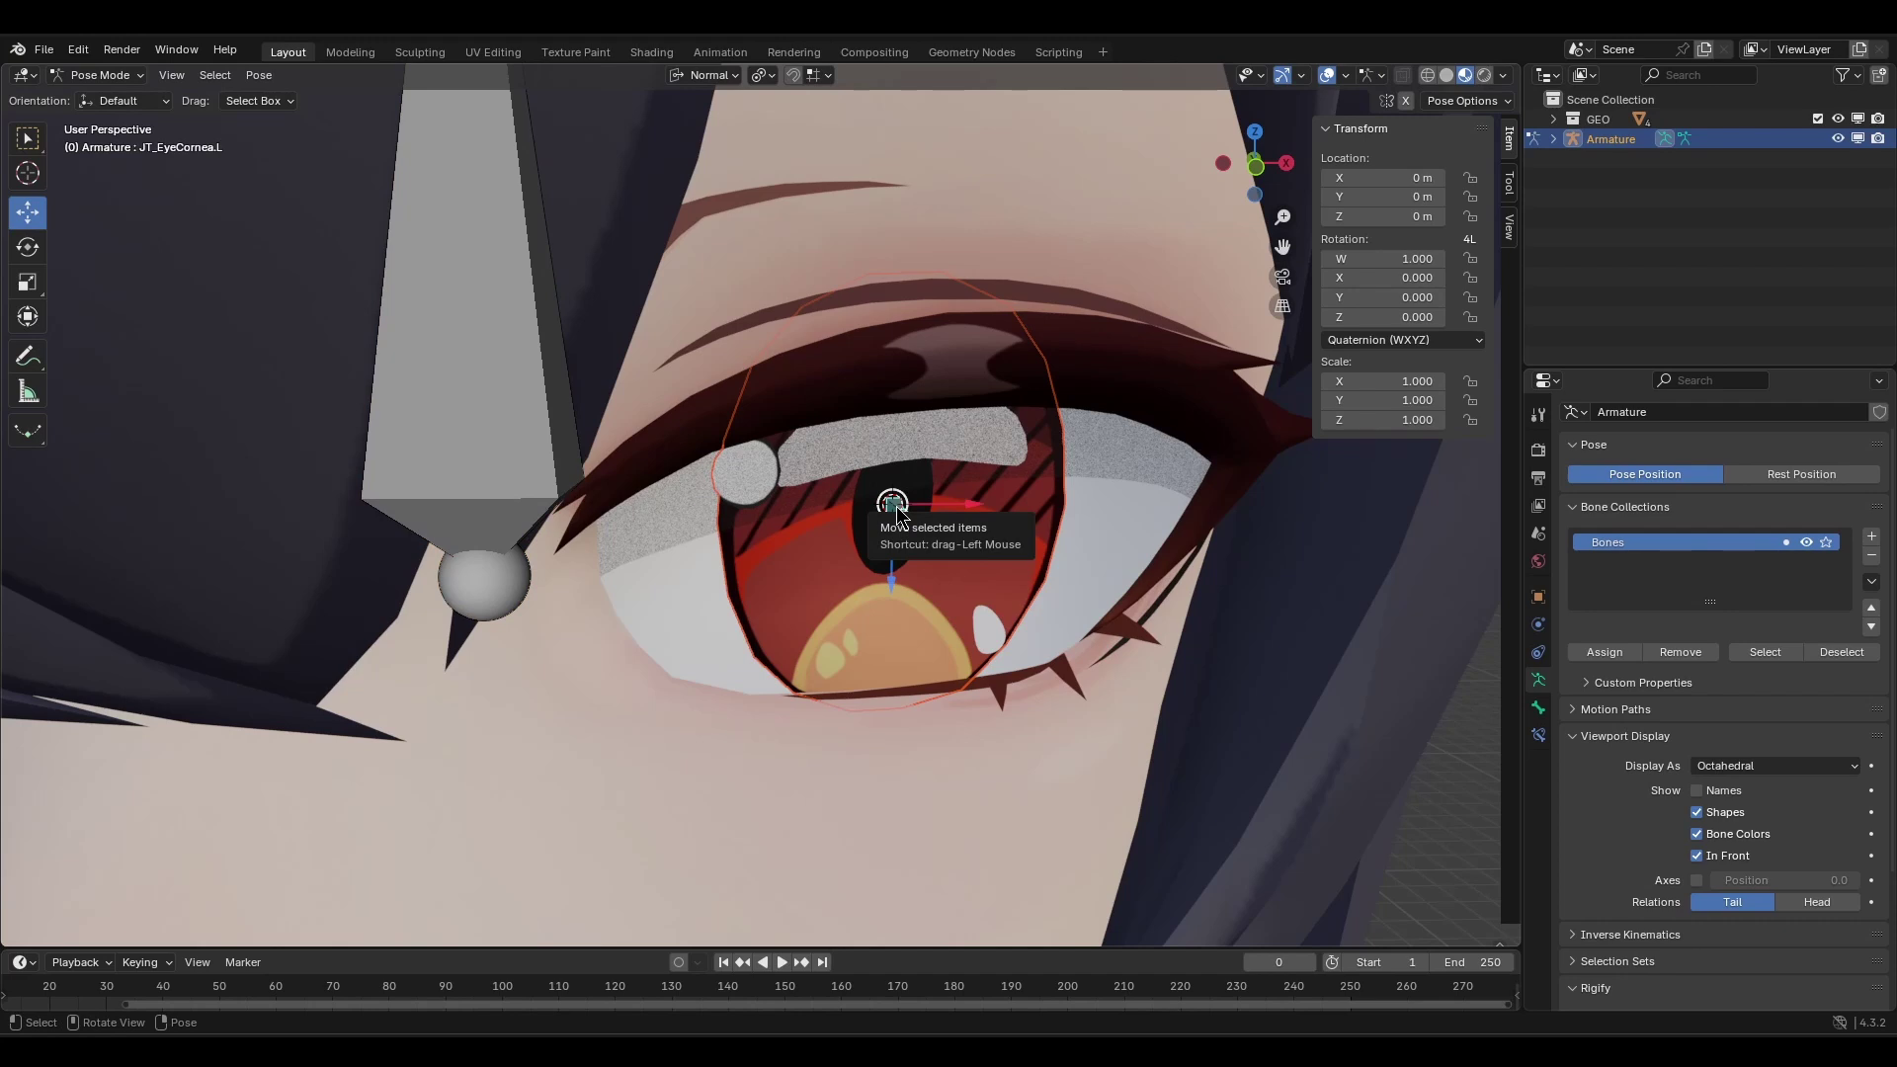
middle_click_drag(896, 510, 886, 509)
key("ctrl+p")
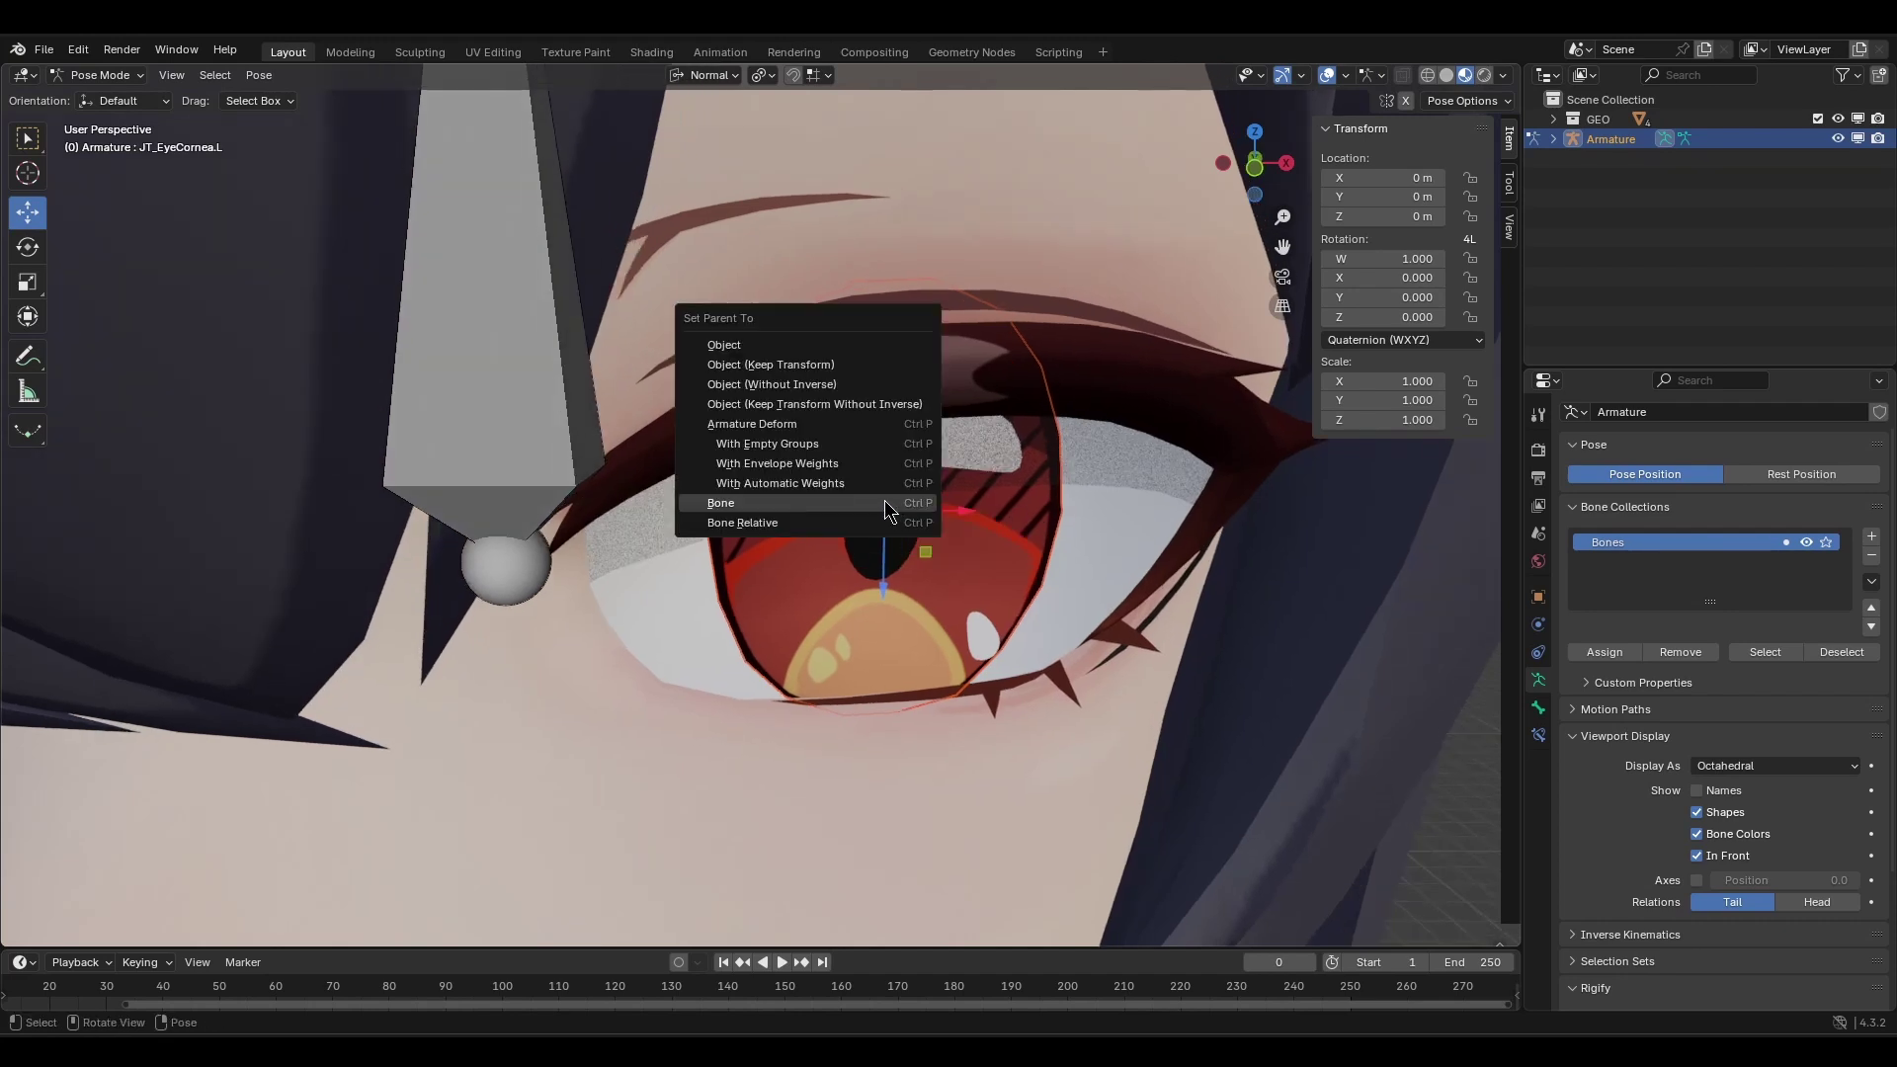
left_click(867, 506)
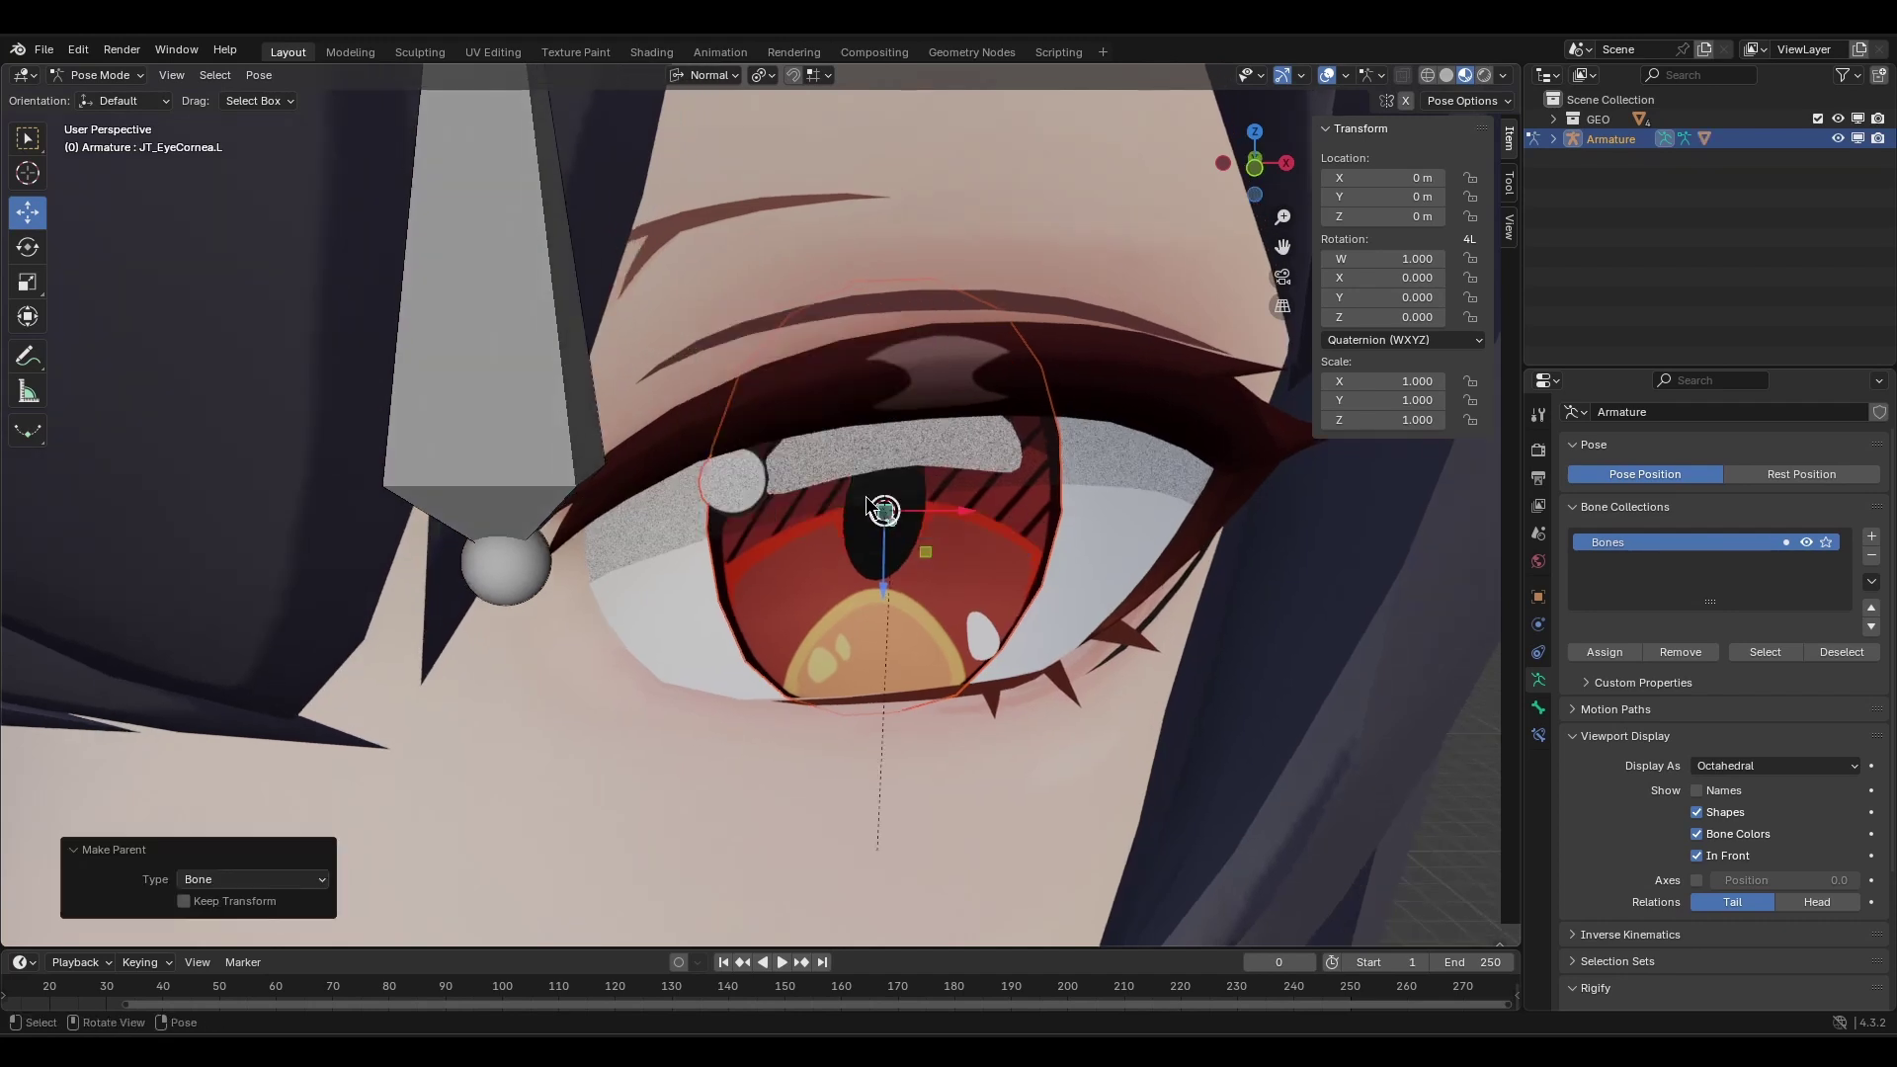
Test the eye parenting by moving and scaling the JT_EyeCornea.L bone, cancelling each transform.
key("g")
right_click(996, 494)
key("s")
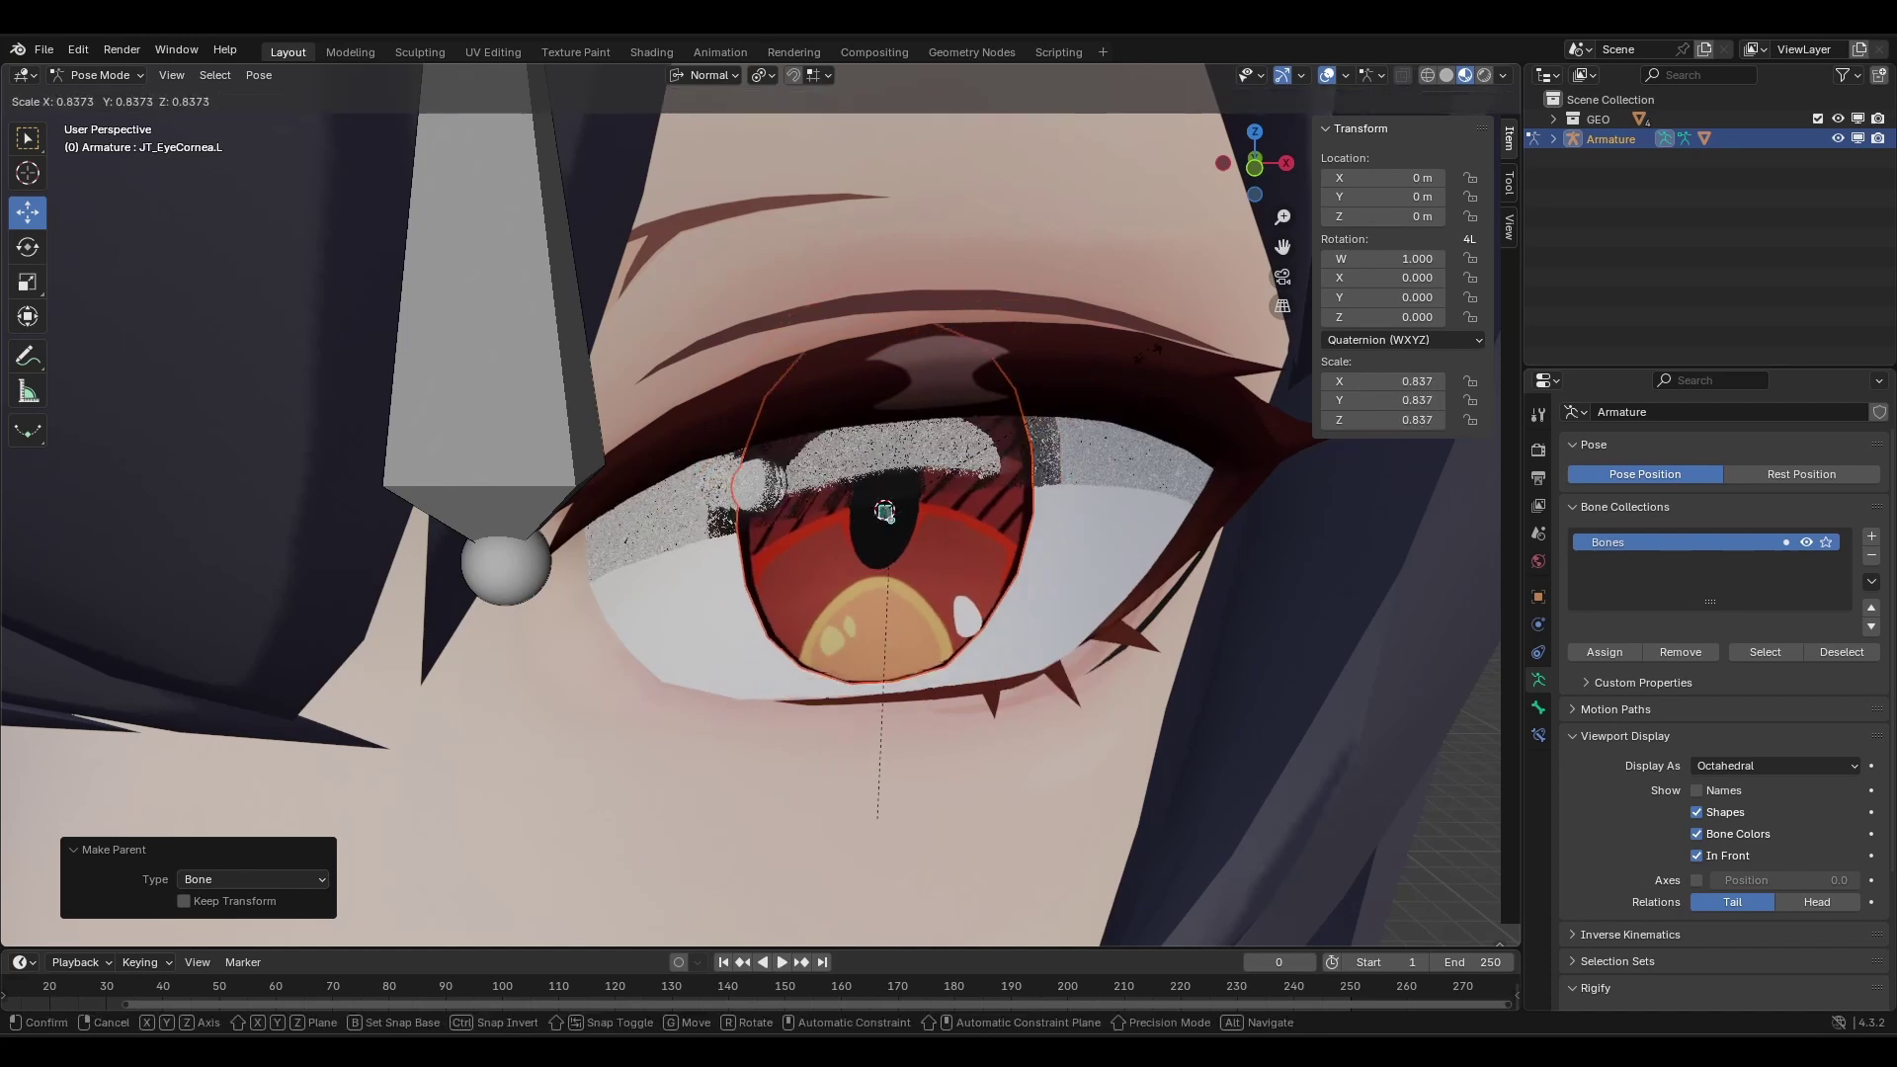
right_click(1094, 412)
Duplicate the JT_EyeCornea.L bone in place in the armature's Edit Mode.
key("ctrl+Tab")
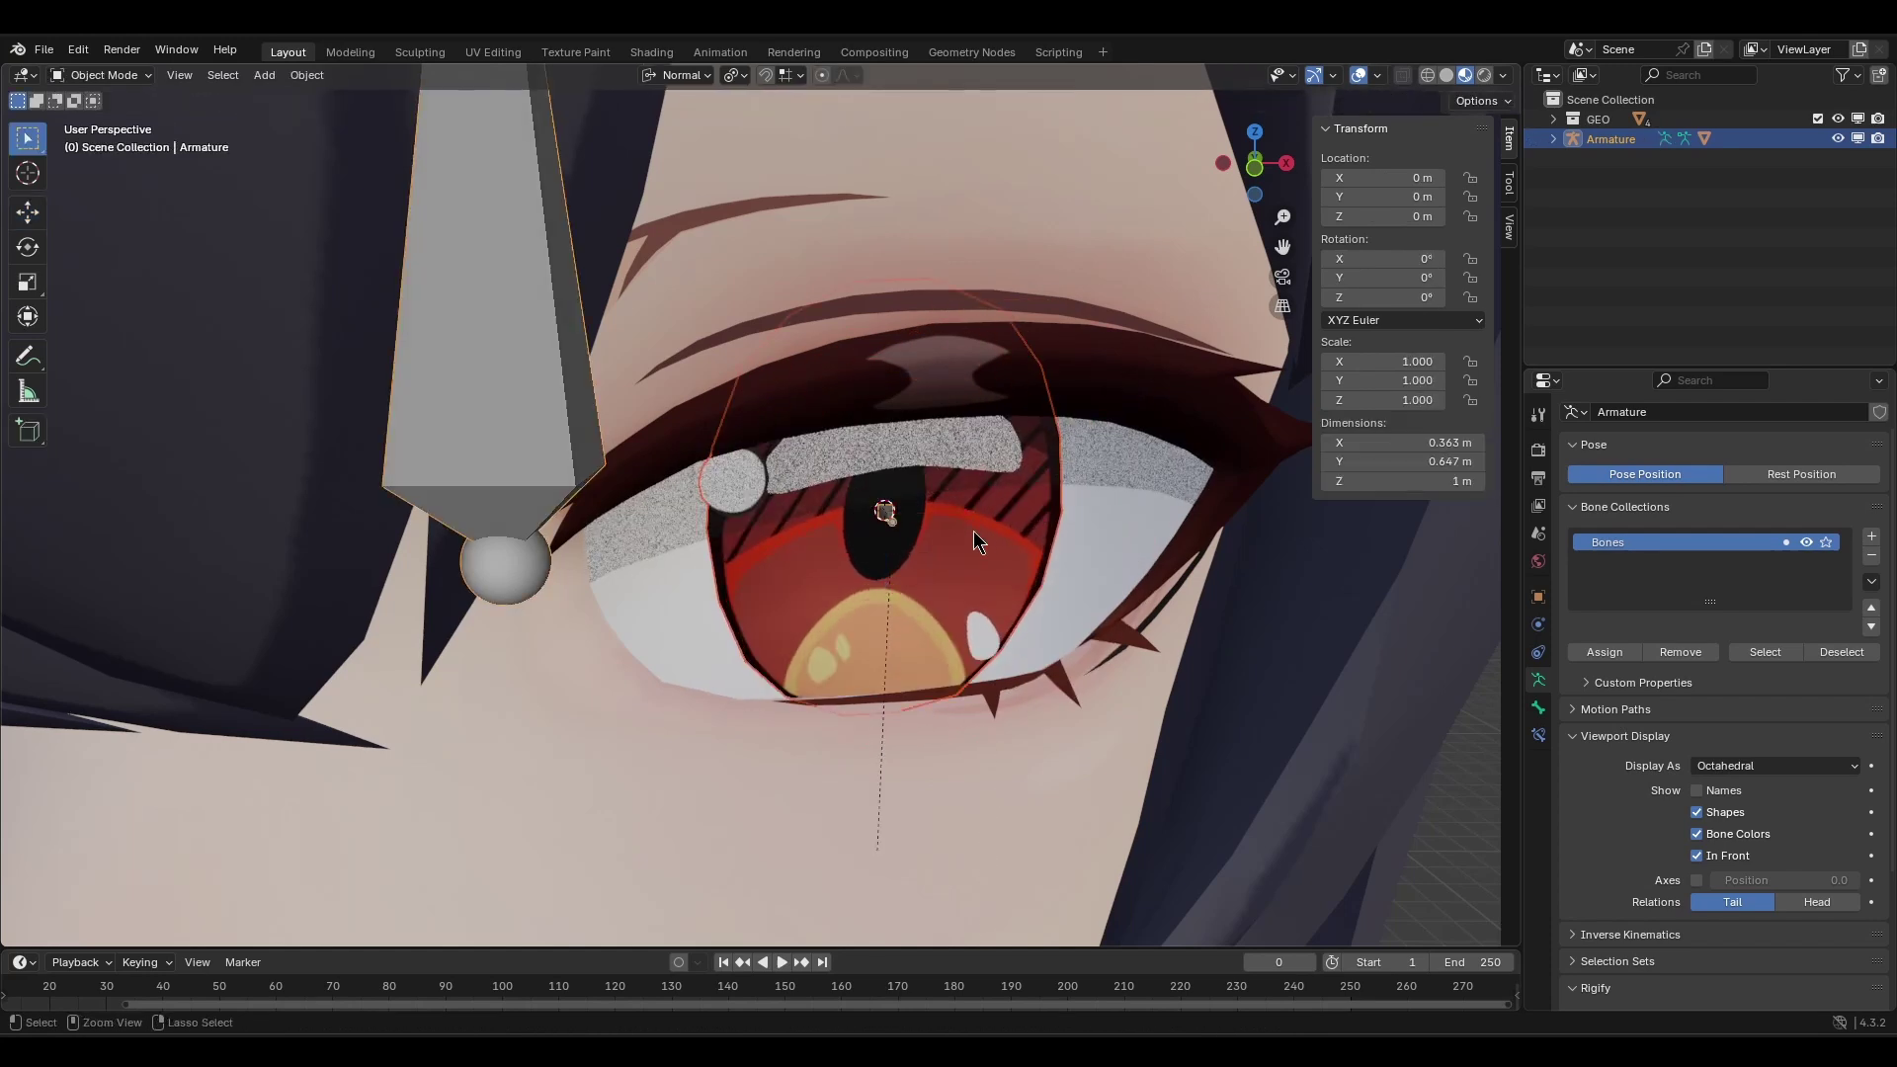
left_click(885, 523)
key("ctrl+Tab")
scroll(849, 598, "down", 4)
key("Tab")
middle_click_drag(849, 598, 788, 599)
scroll(832, 598, "up", 3)
key("shift+d")
right_click(798, 602)
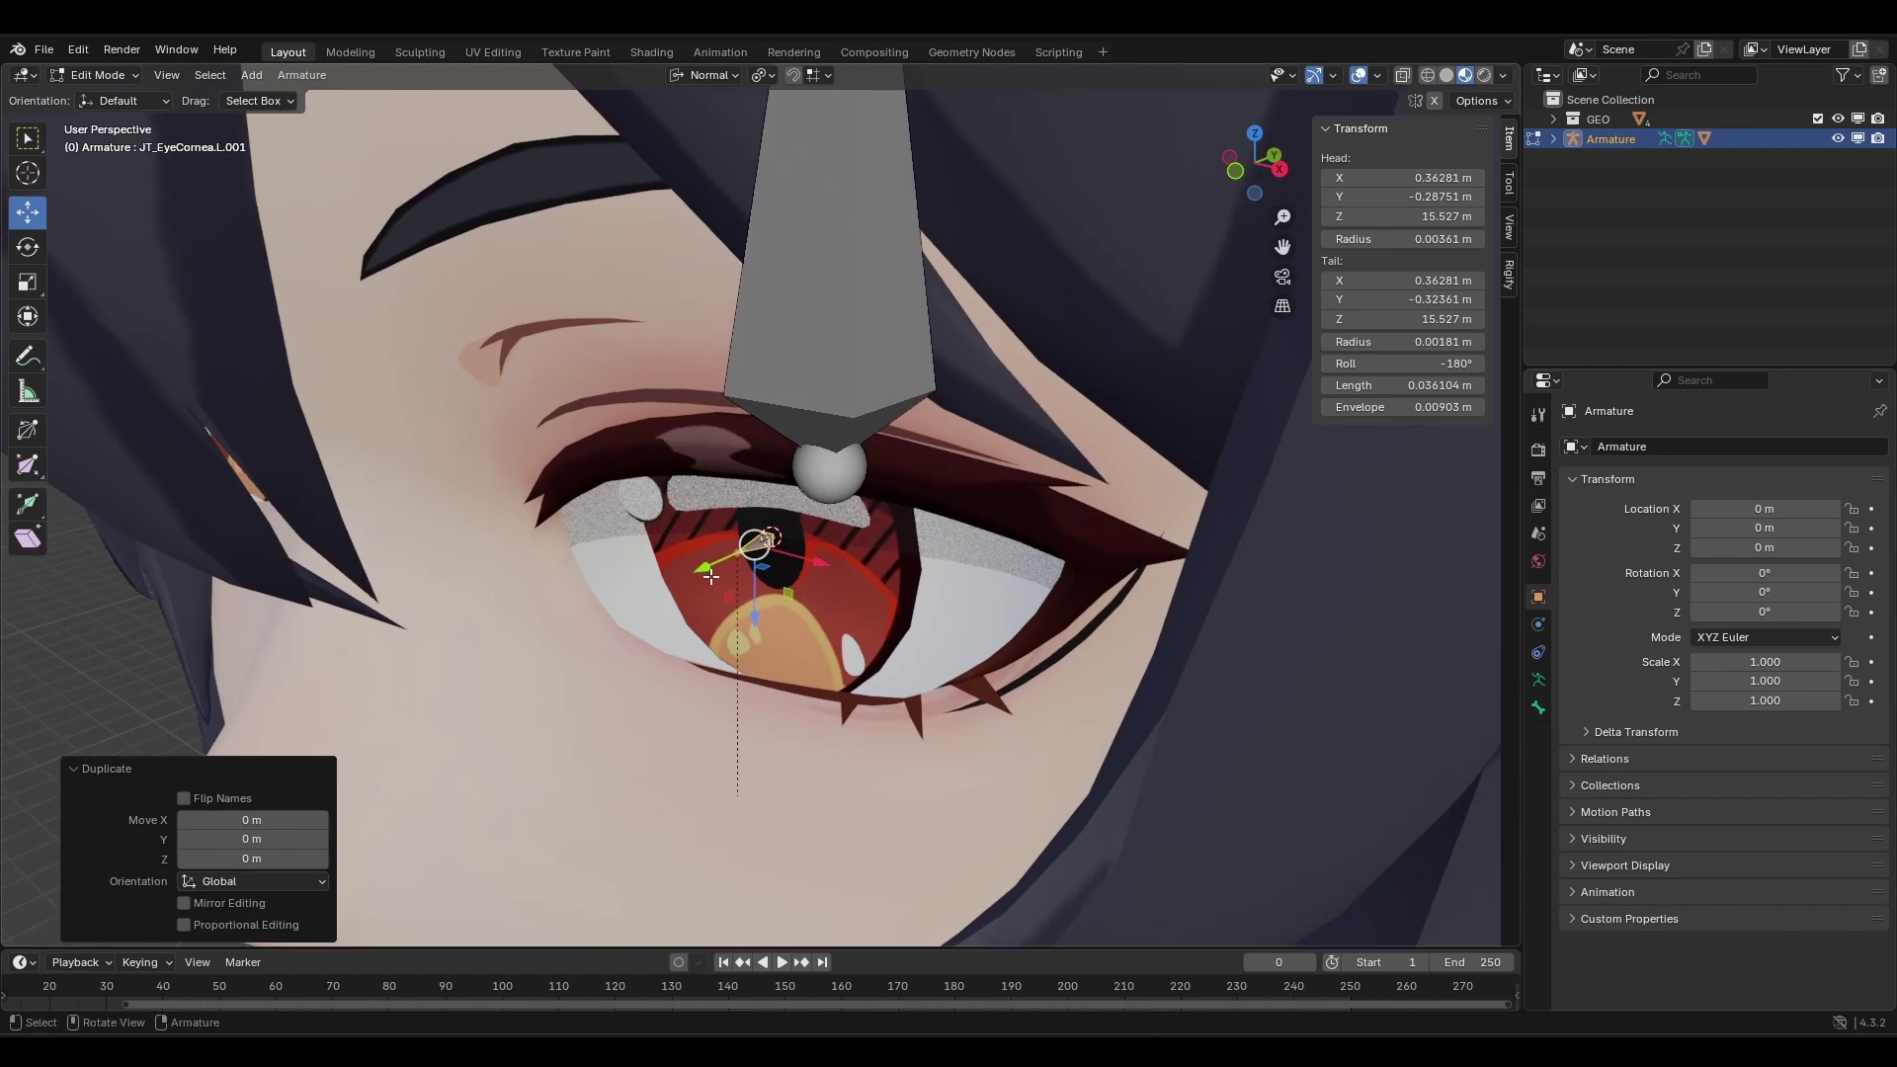
Move the duplicated bone about 0.166 m back into the head and about 0.131 m inward toward the nose.
left_click_drag(709, 570, 718, 566)
left_click(882, 481)
key("KP_1")
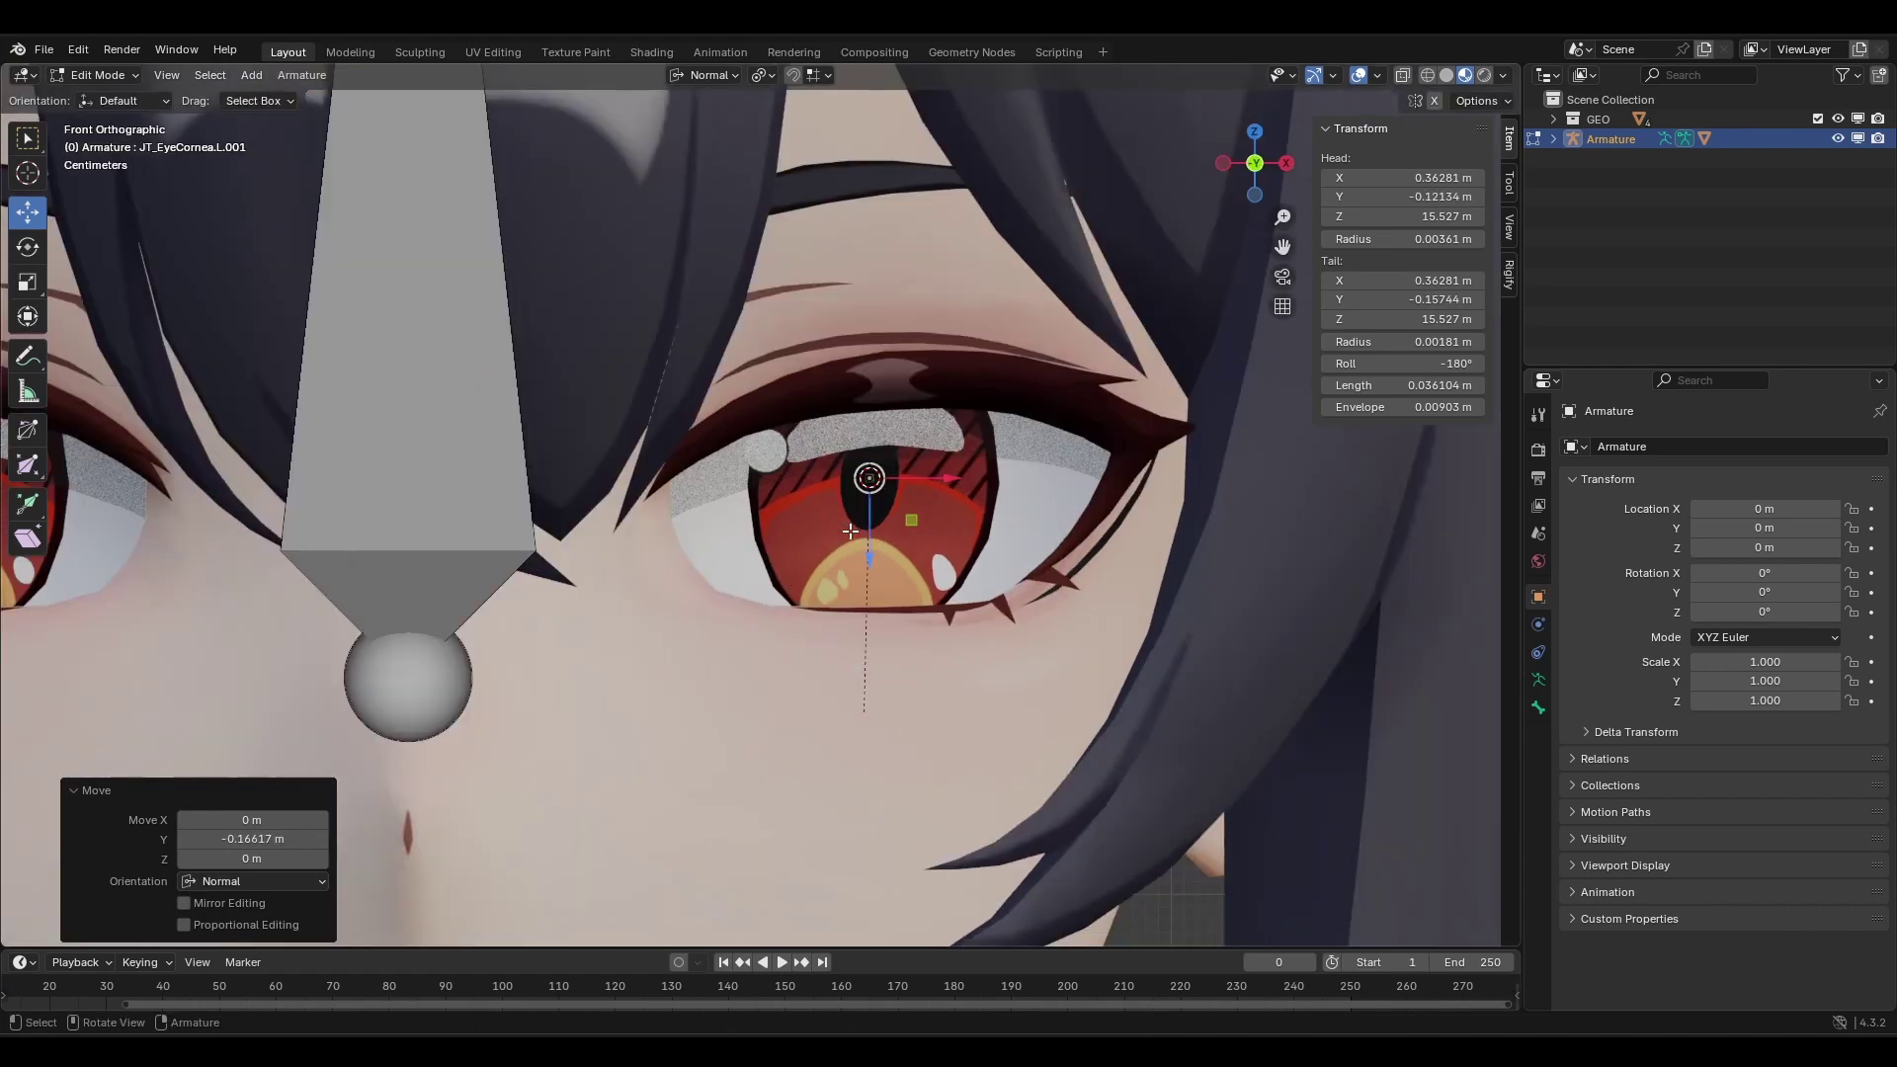
key("g")
key("x")
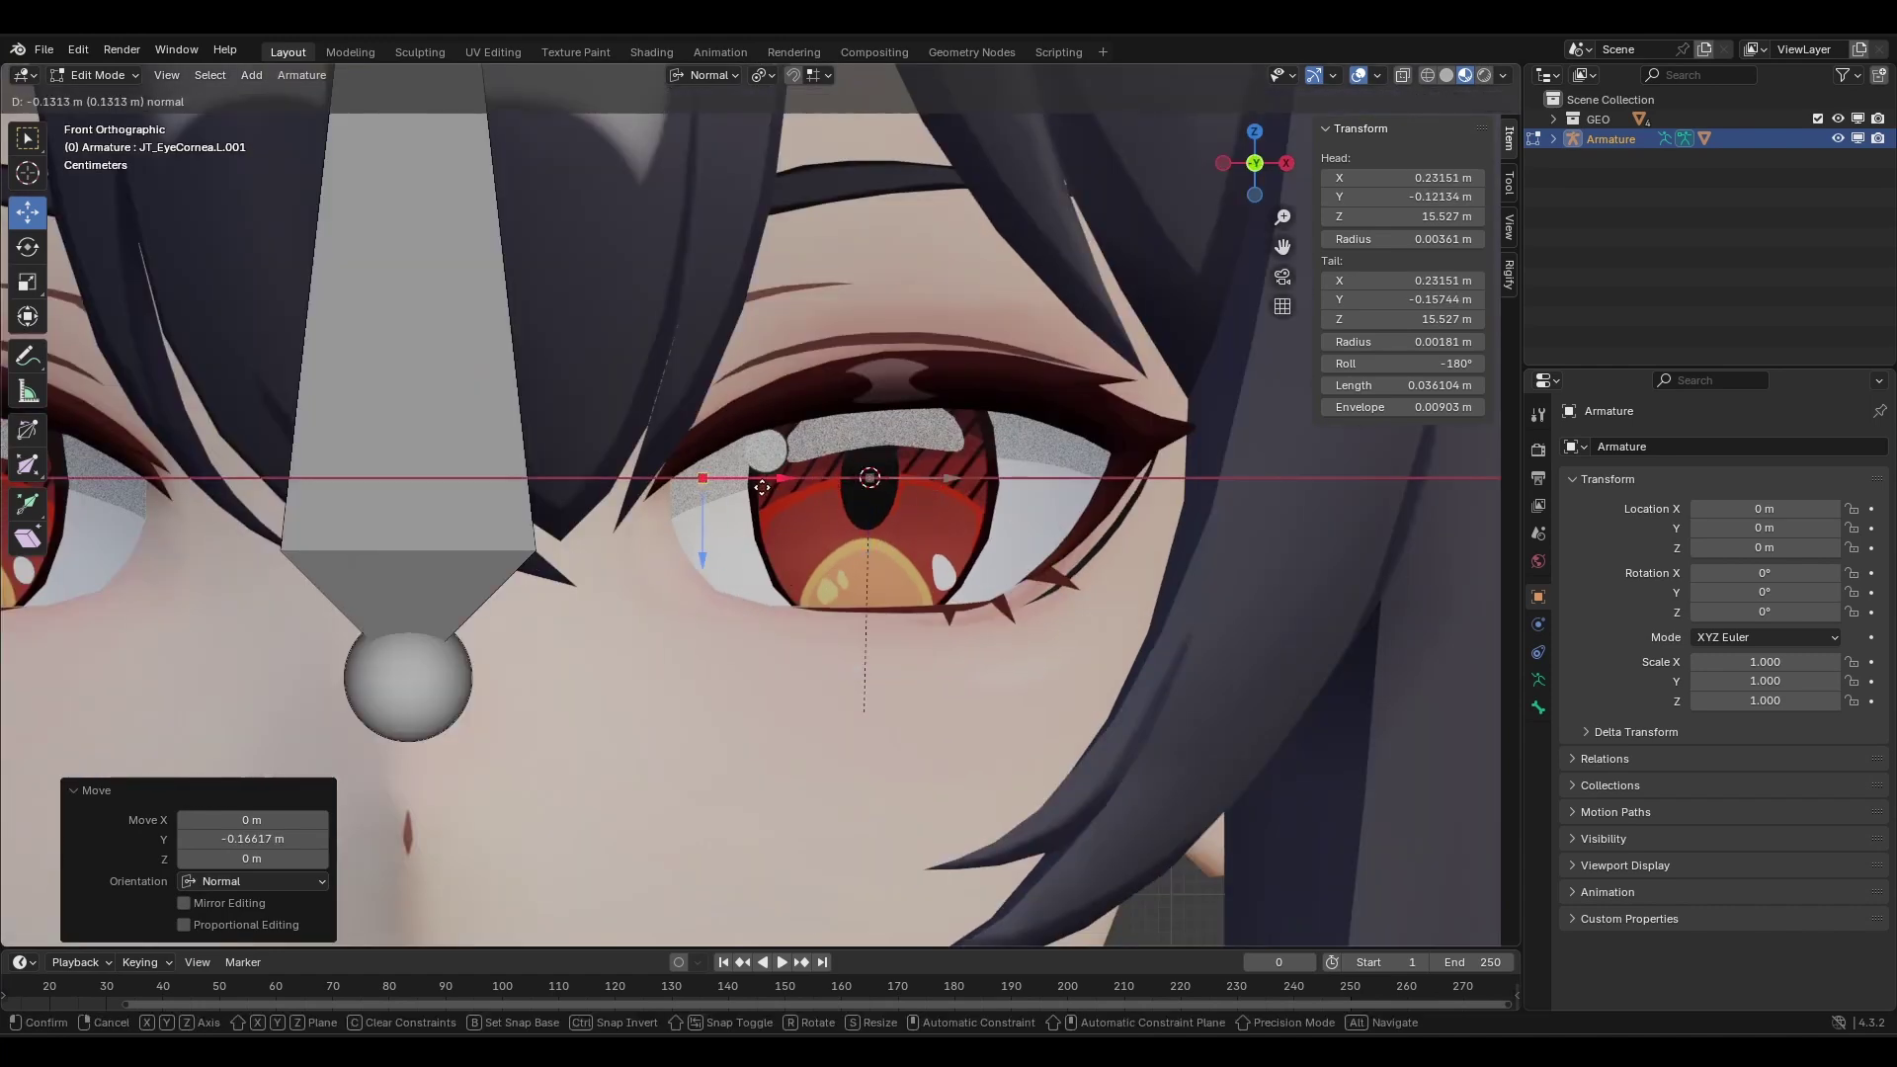
left_click(773, 453)
Rename the duplicated bone as JT_Eye.L.
key("F2")
left_click(773, 453)
key("BackSpace")
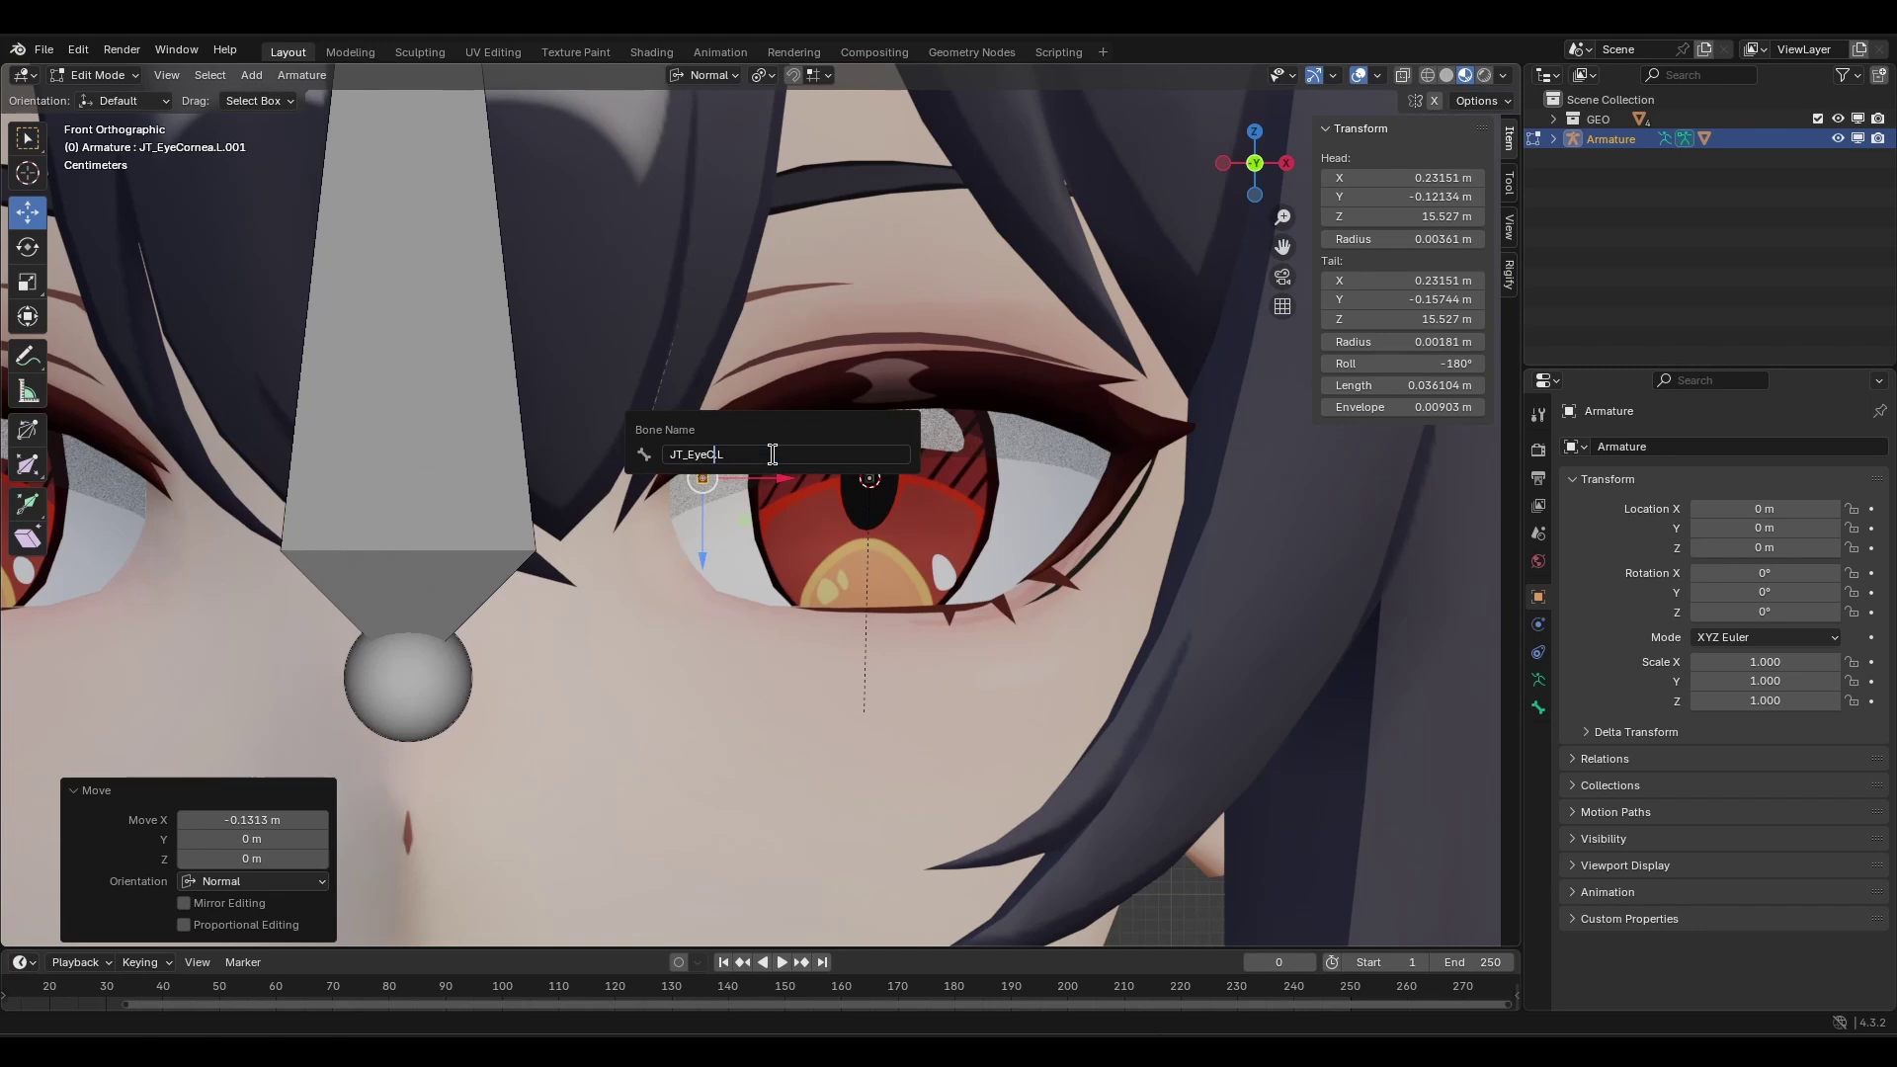
key("Return")
Move the JT_Eye.L bone about 0.04 m further back into the head along its Y axis.
middle_click_drag(774, 453, 648, 475)
key("KP_3")
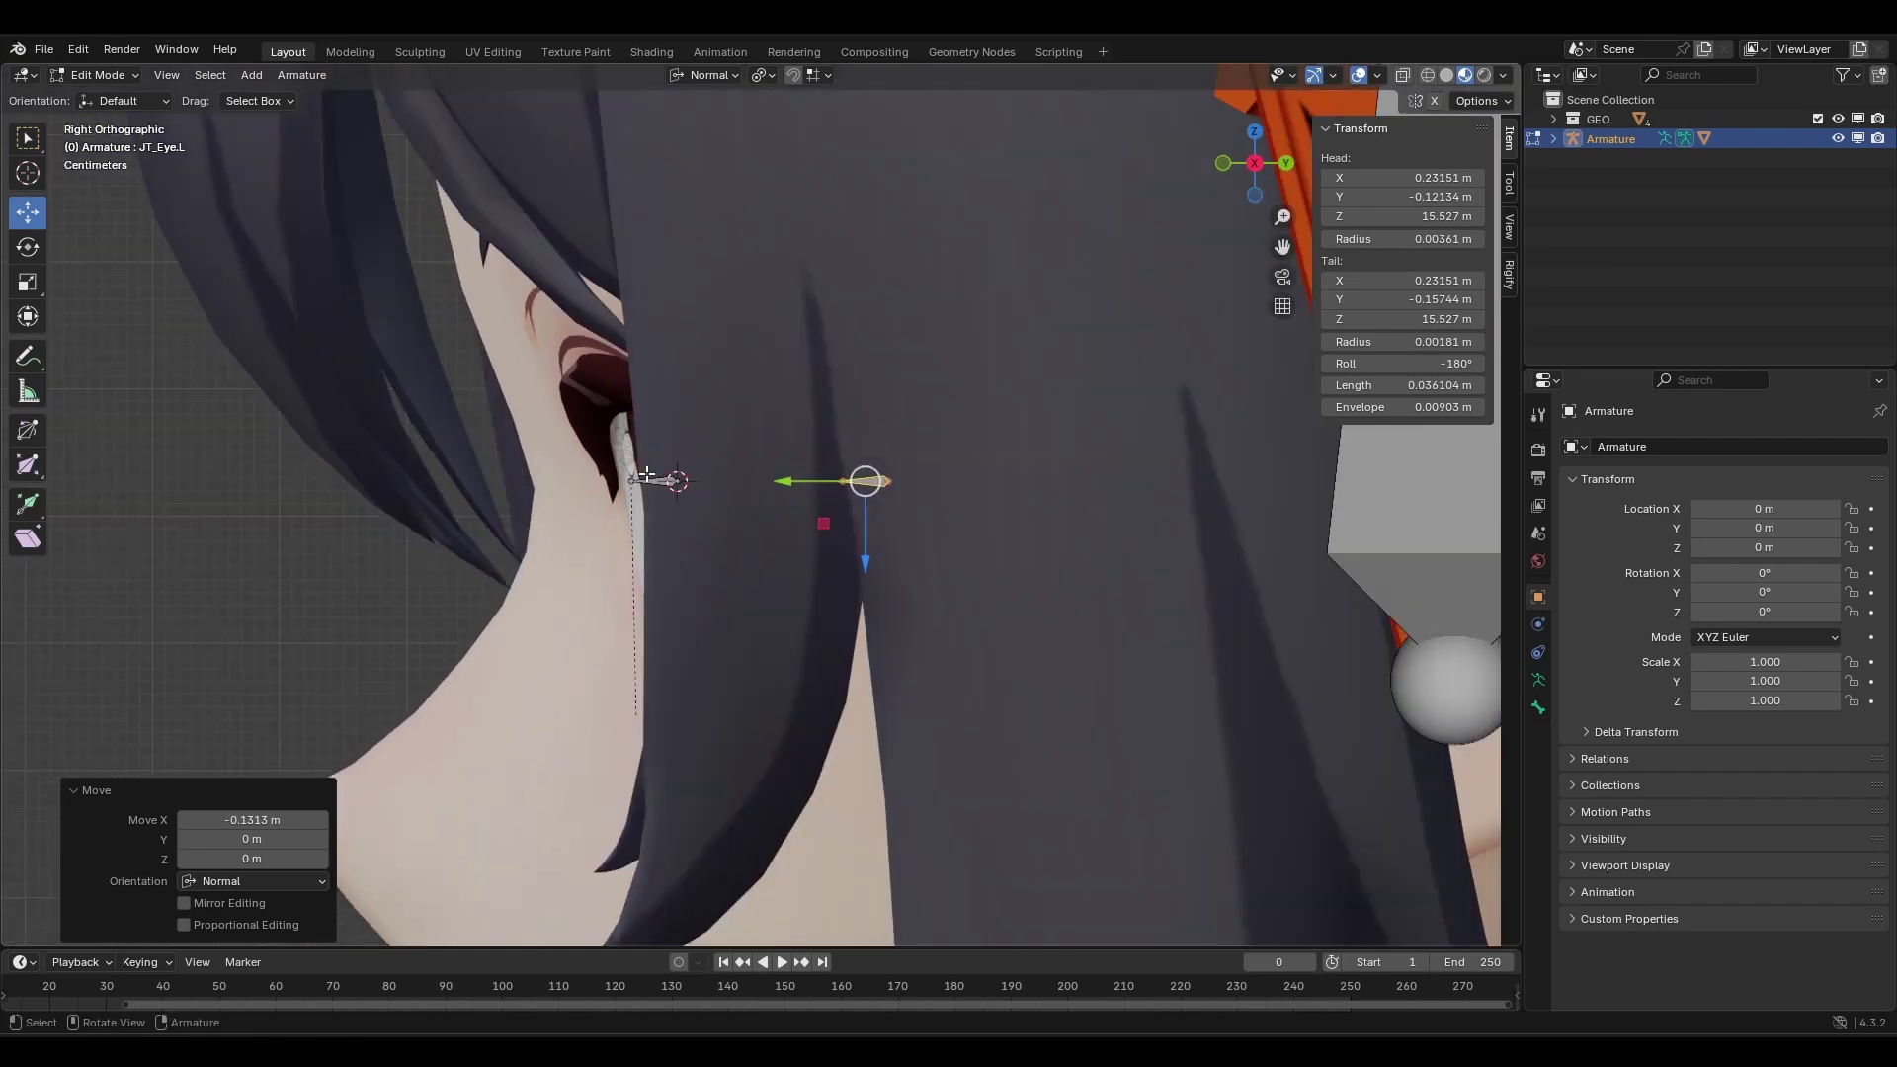
key("g")
key("y")
left_click_drag(807, 490, 807, 490)
scroll(754, 470, "down", 2)
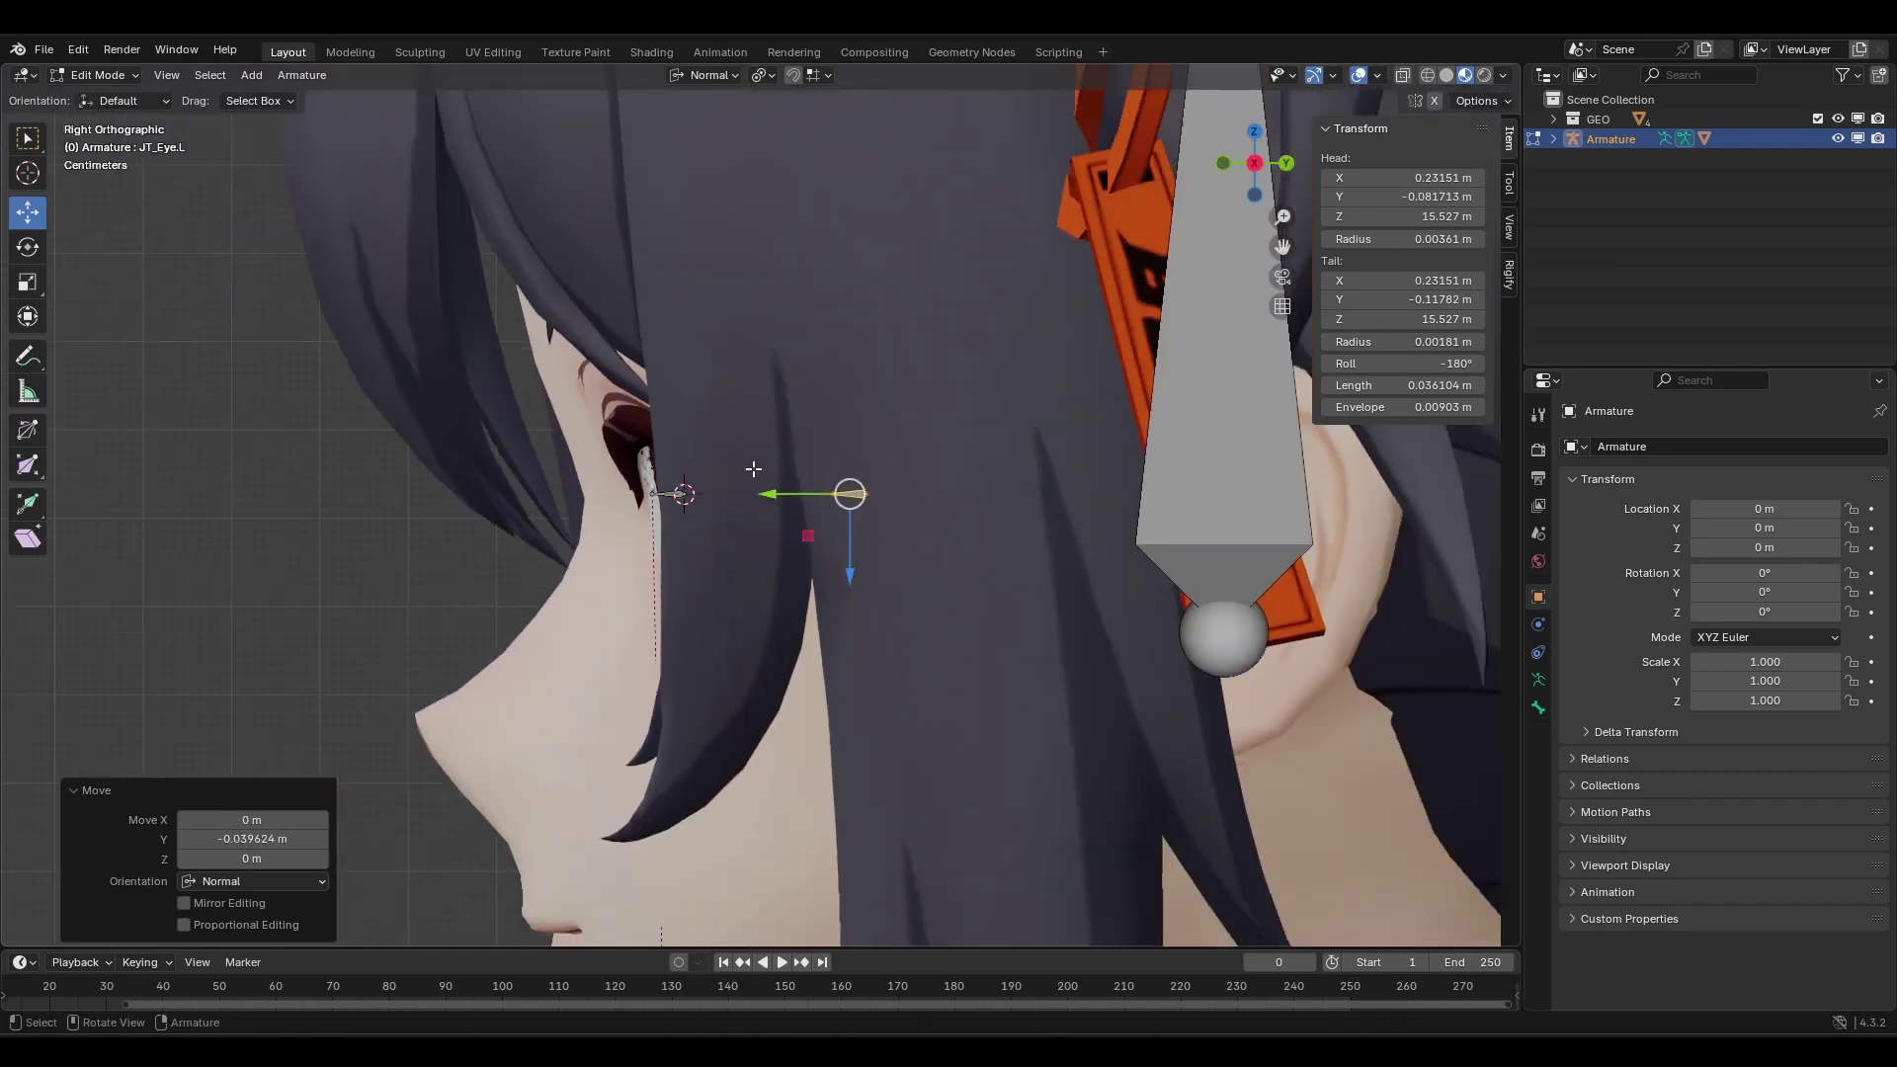
Parent the JT_EyeCornea.L bone to the JT_Eye.L bone with Keep Offset.
middle_click_drag(754, 470, 927, 480)
key("KP_1")
scroll(927, 480, "up", 2)
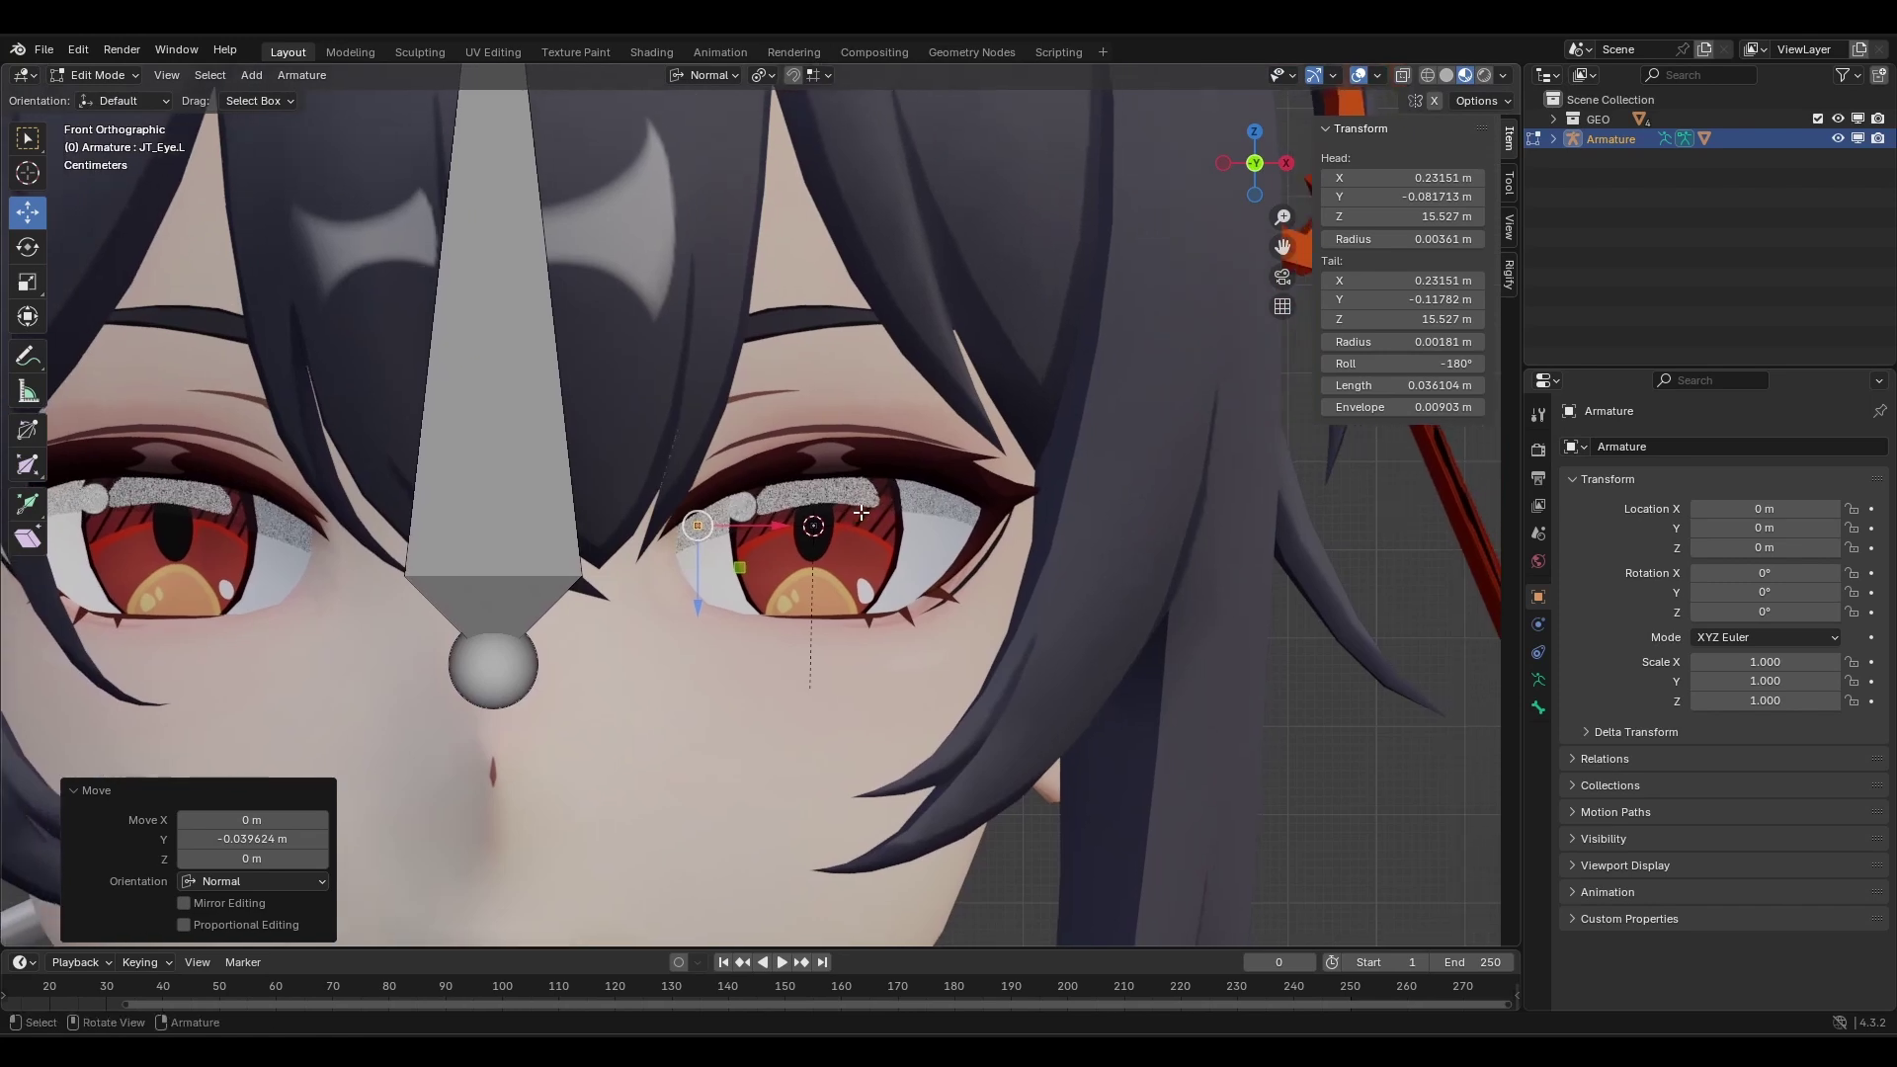
middle_click_drag(836, 549, 831, 570)
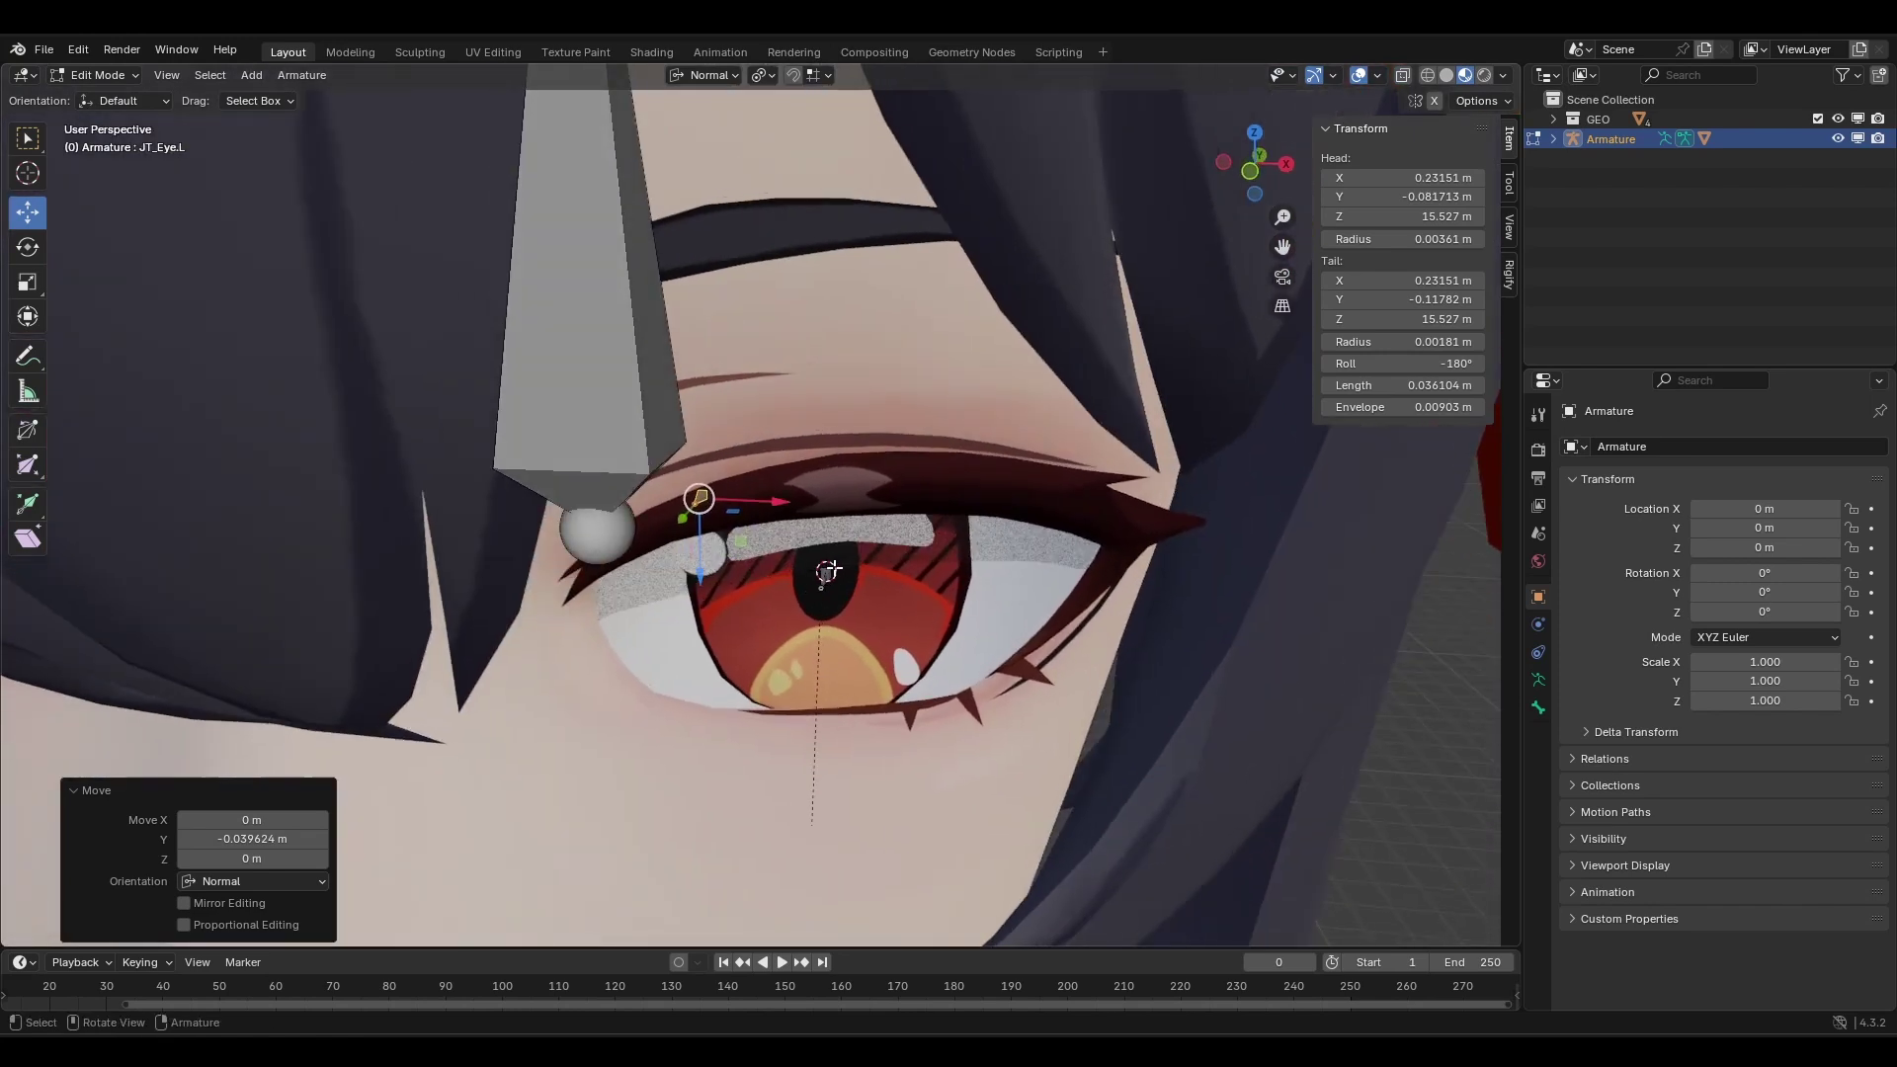
left_click(825, 572)
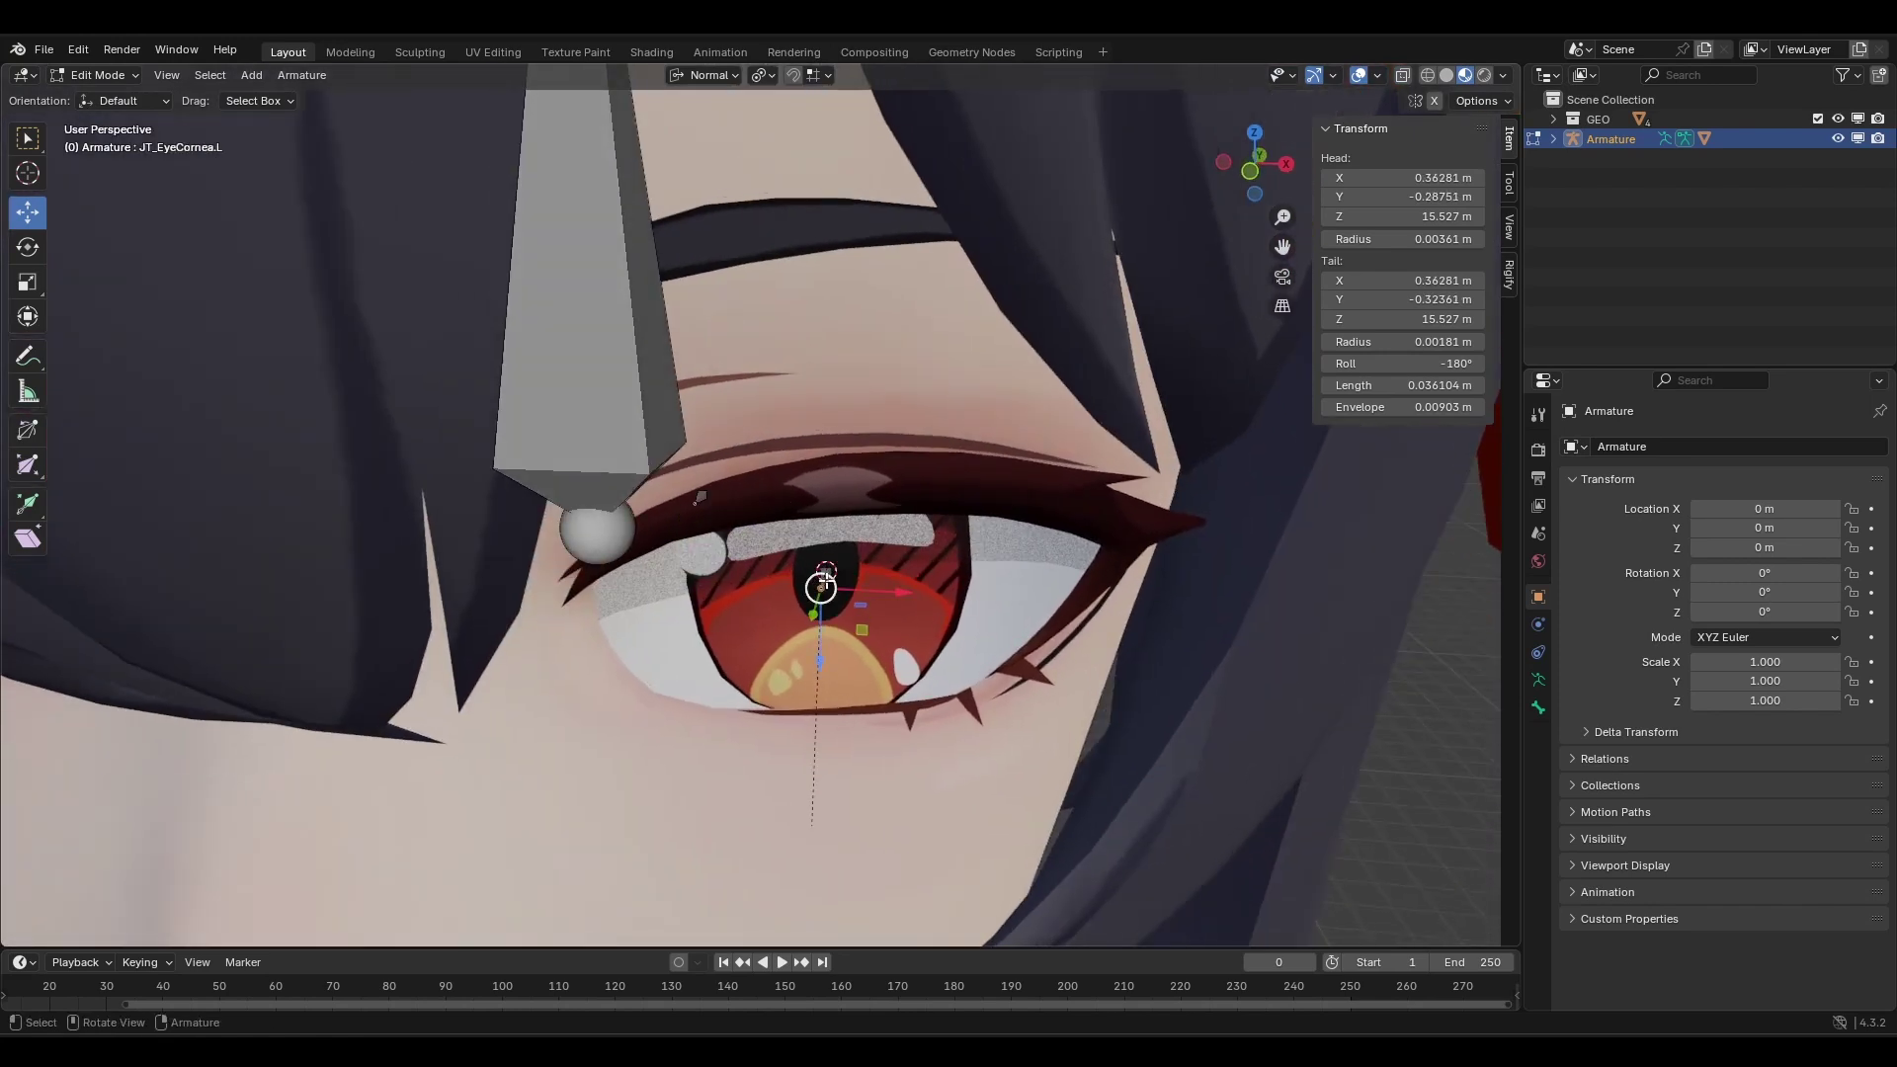
left_click(828, 573)
left_click_drag(794, 544, 863, 617)
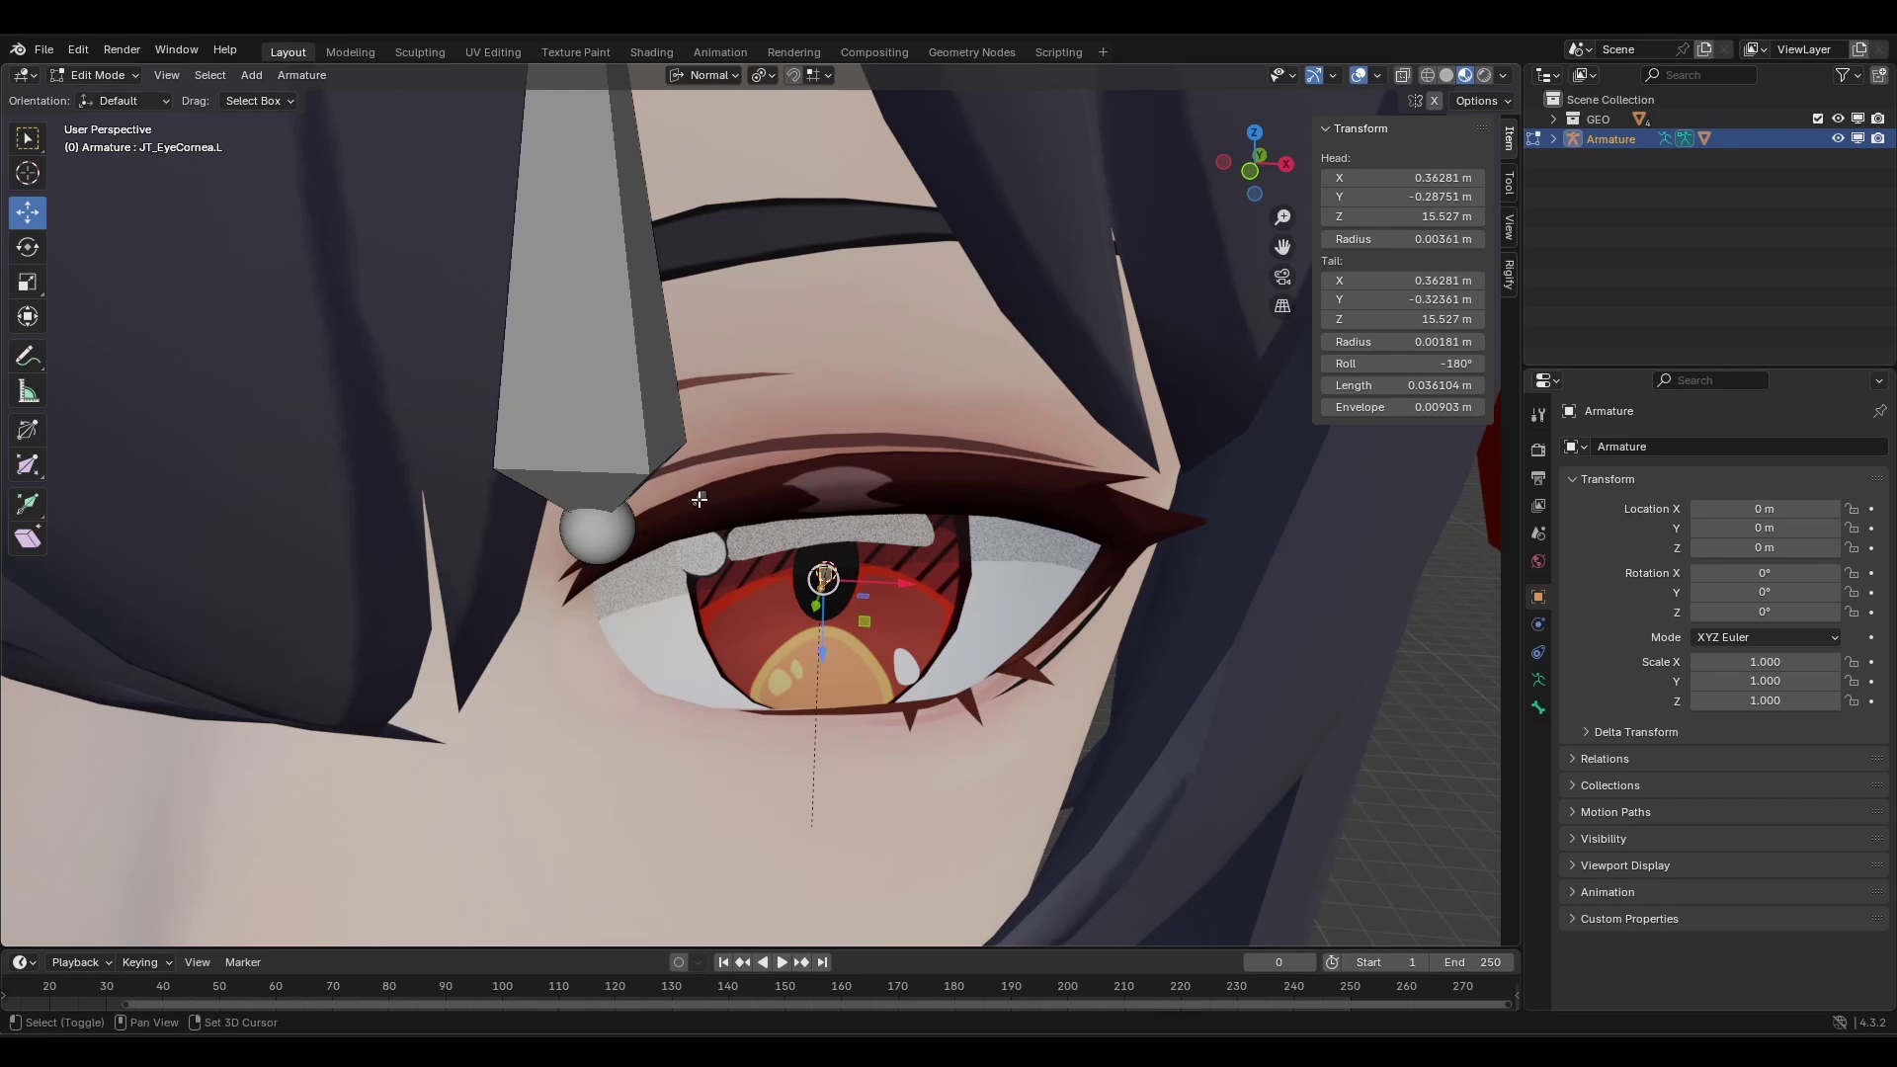
scroll(769, 509, "up", 3)
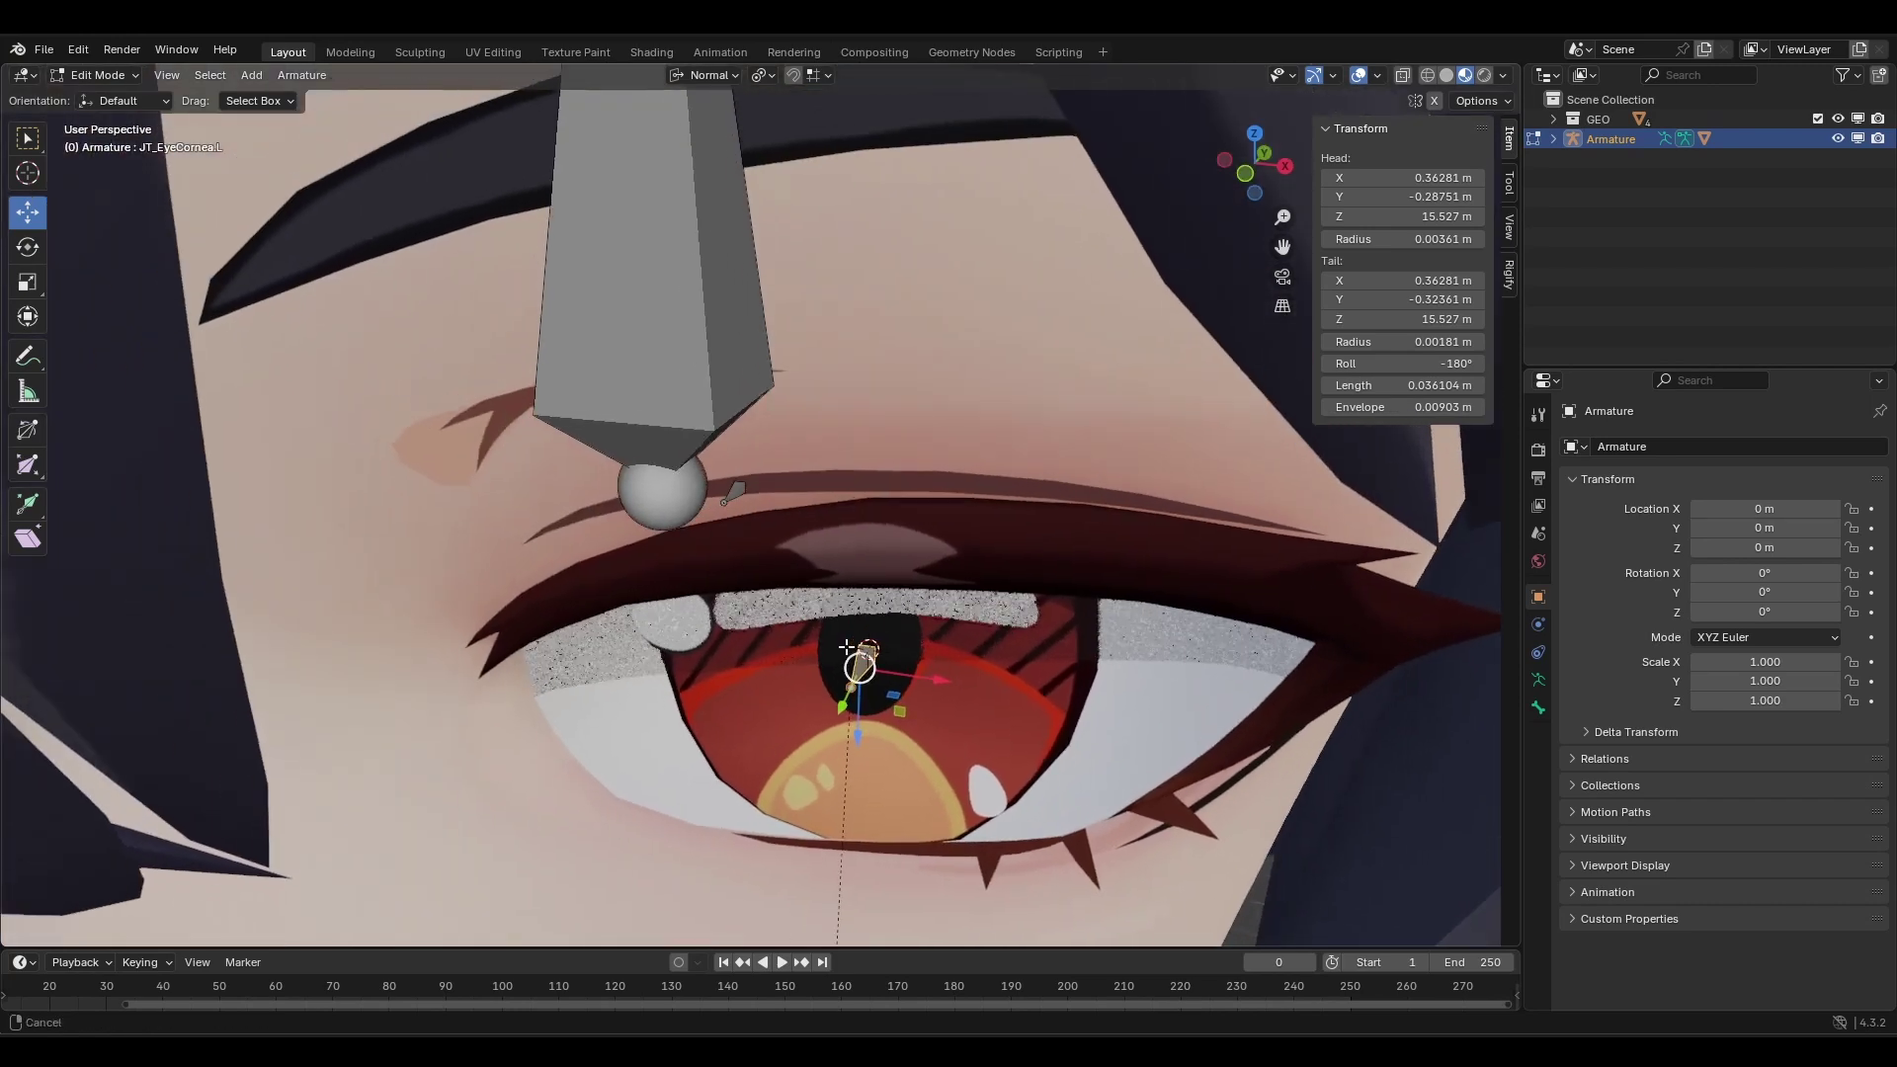
left_click(738, 490, "shift")
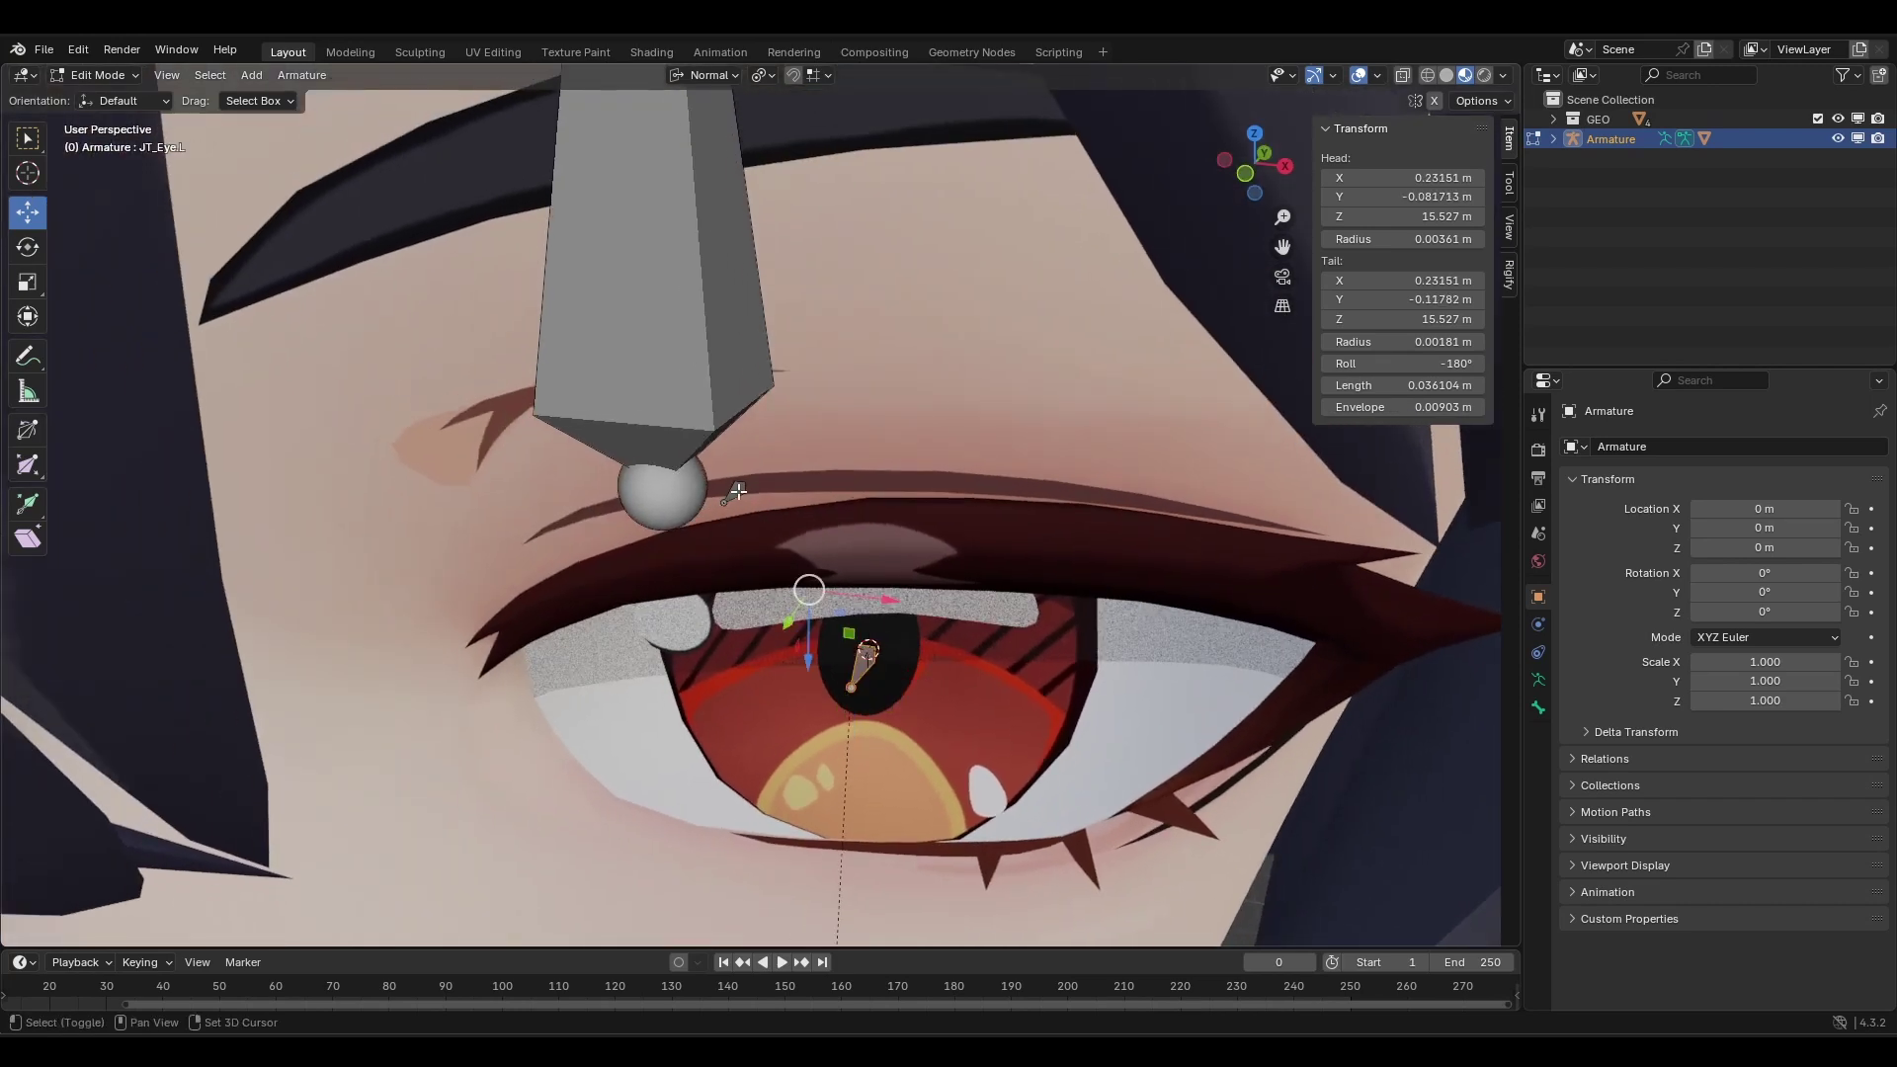
key("ctrl+z")
middle_click_drag(743, 494, 789, 499)
key("z")
left_click(642, 500)
scroll(579, 500, "up", 2)
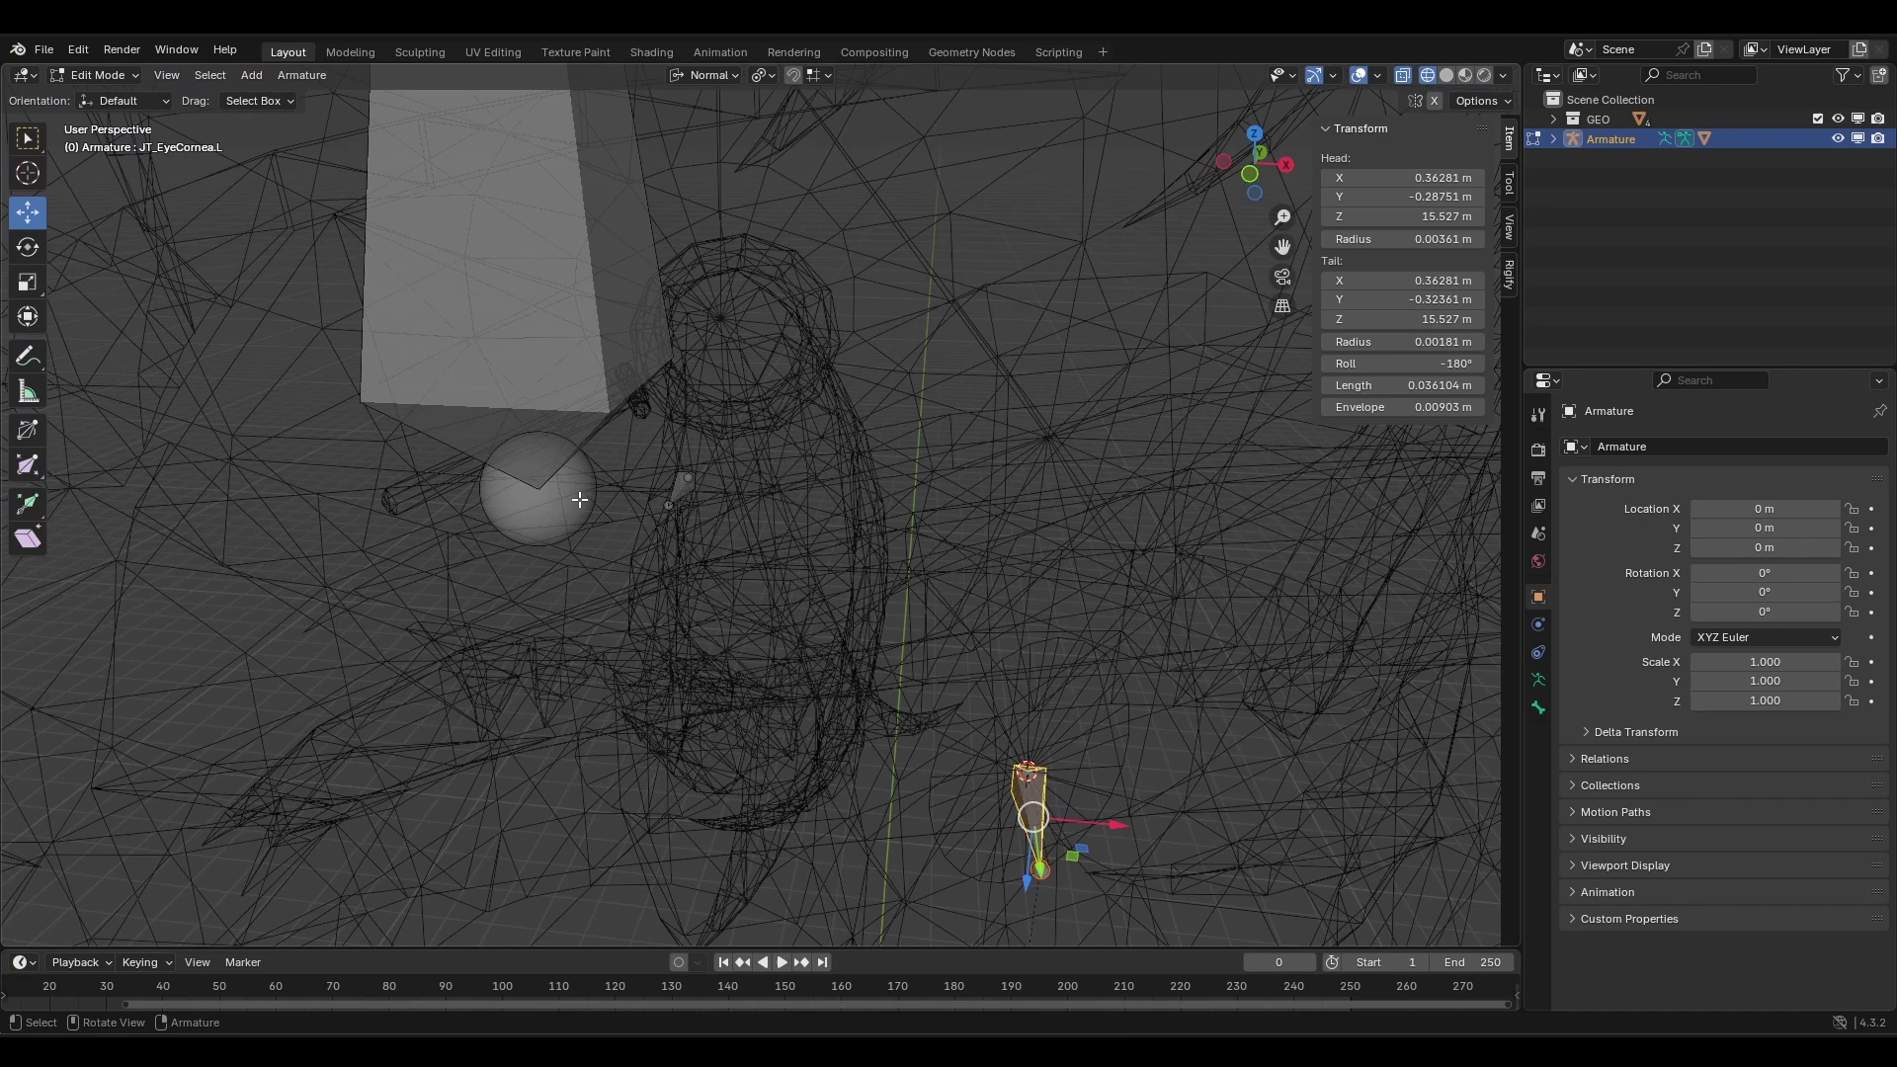
left_click(680, 491, "shift")
key("z")
left_click(692, 583)
scroll(931, 808, "down", 2)
scroll(932, 808, "down", 3)
mouse_move(904, 673)
middle_mouse_down()
mouse_move(868, 660)
mouse_move(899, 652)
middle_mouse_up()
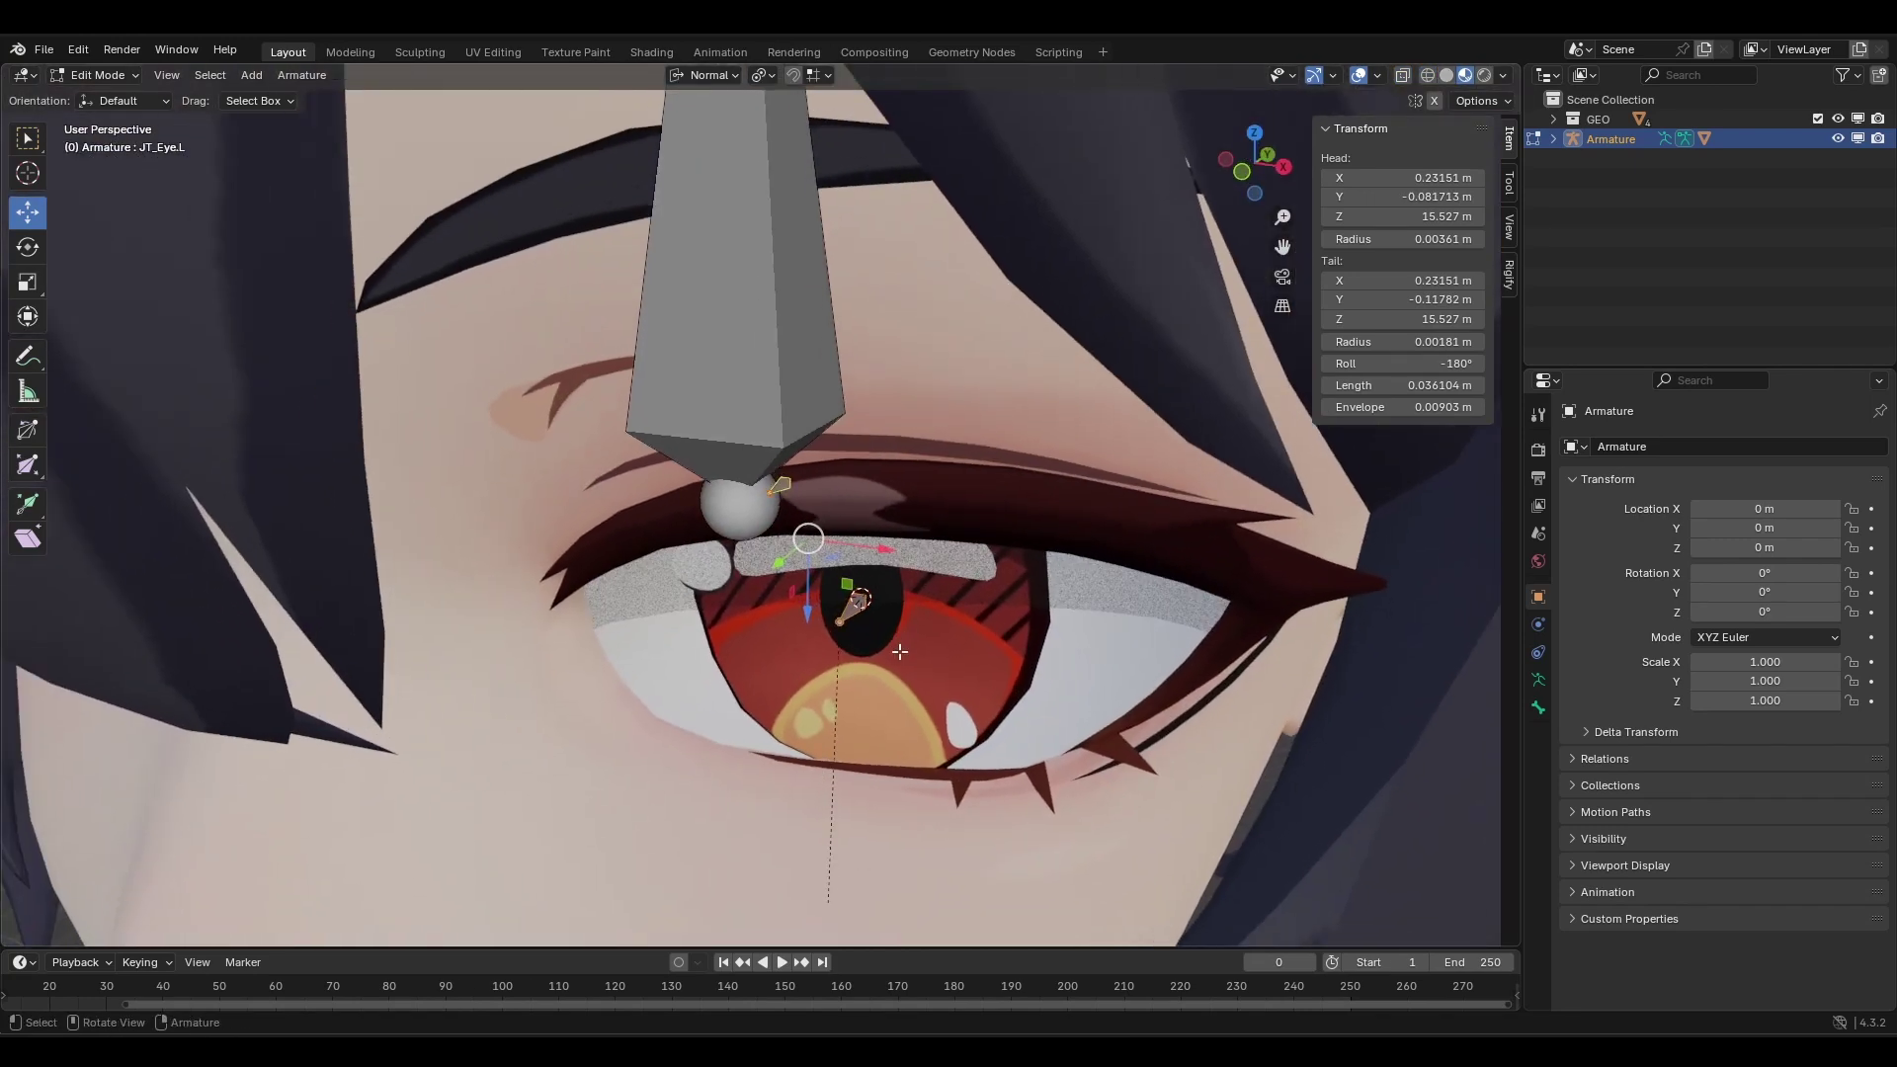
key("ctrl+p")
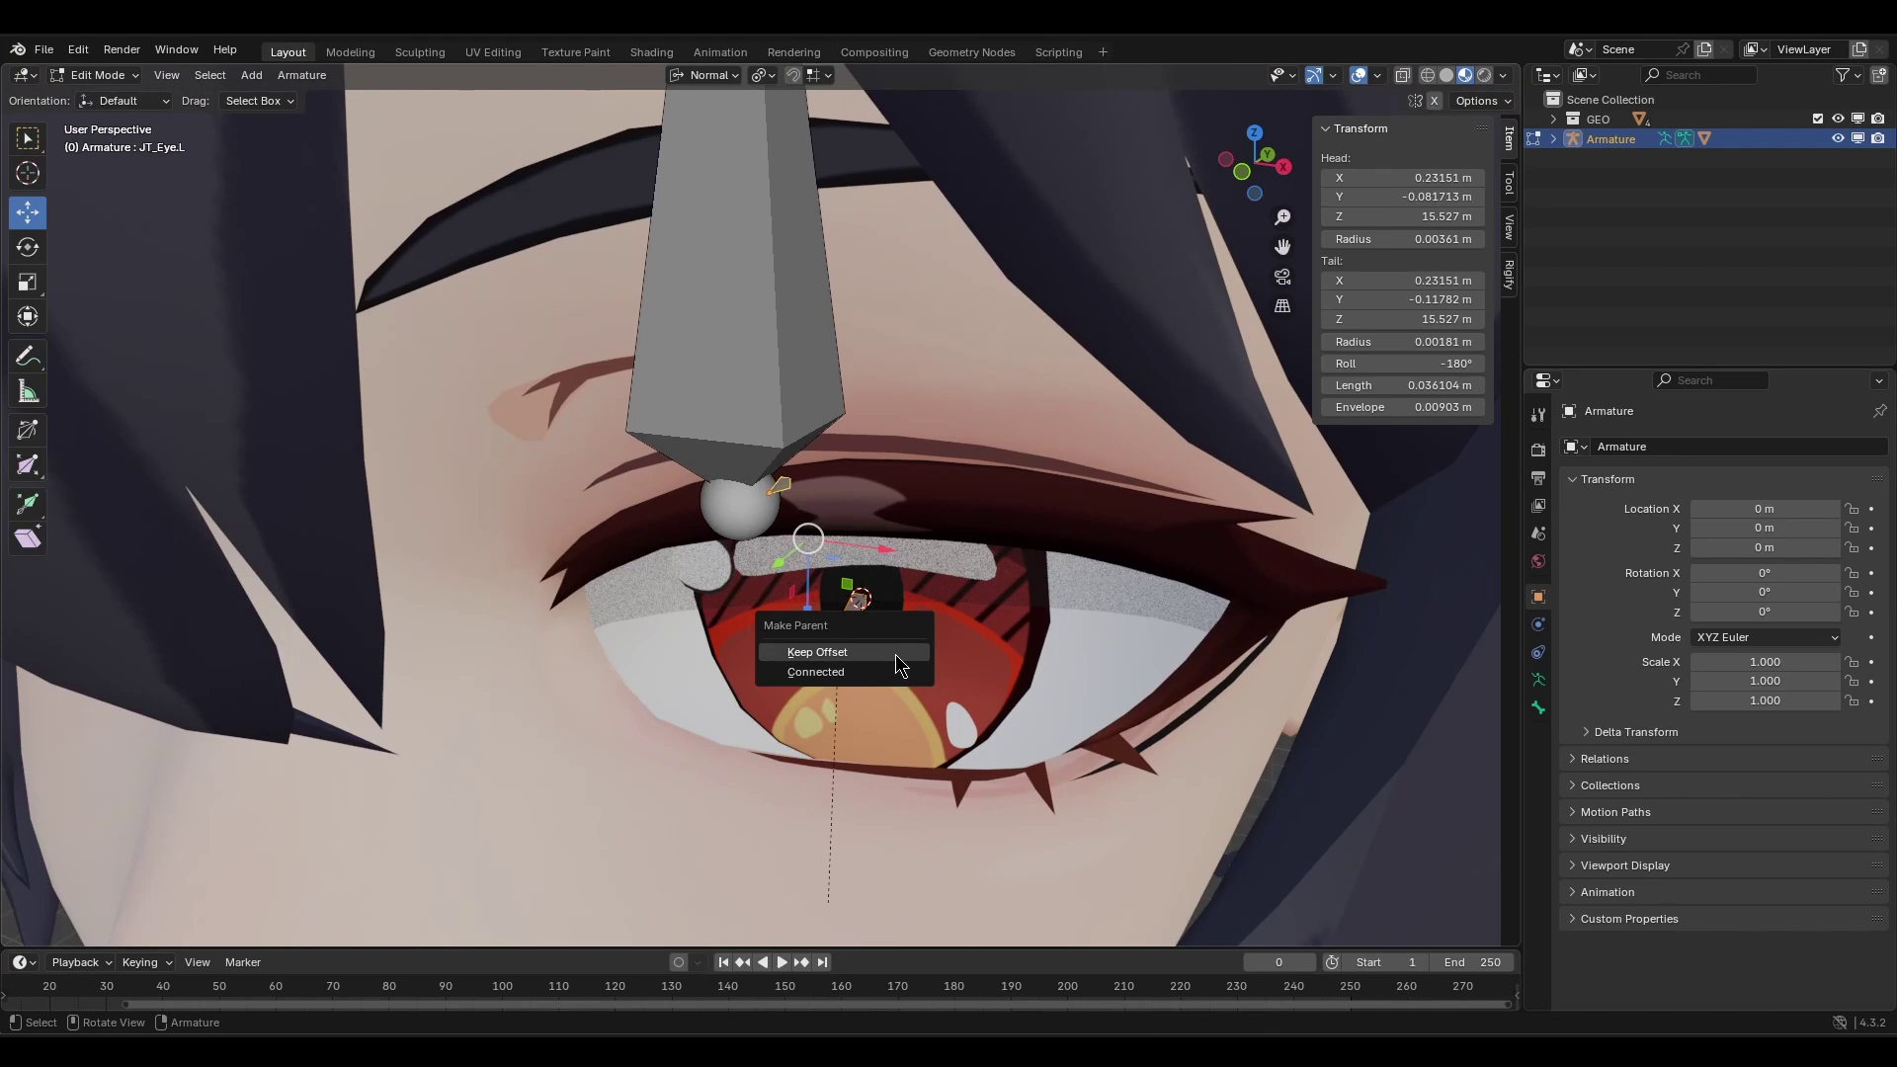
left_click(895, 654)
Switch the armature to Pose Mode and test rotating the JT_Eye.L bone about Z, cancelling the rotation.
key("ctrl+Tab")
left_click(808, 523)
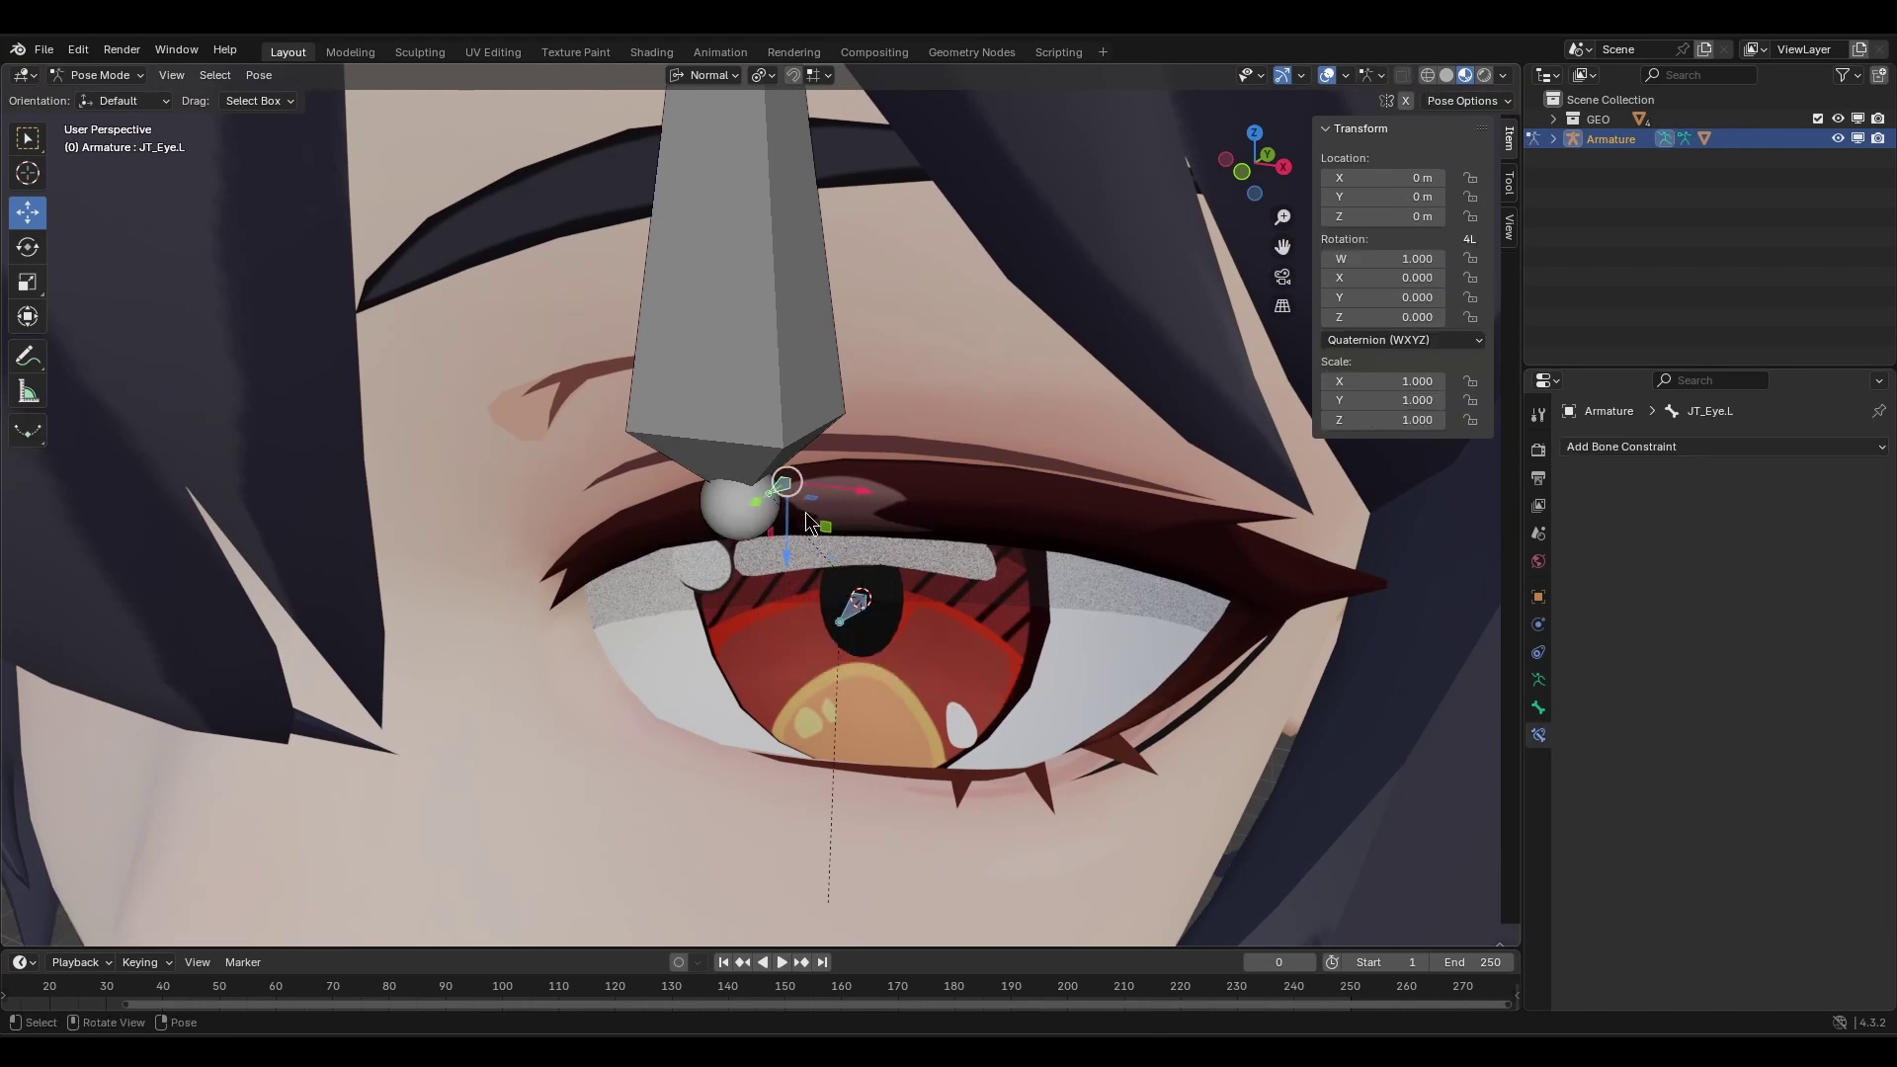
key("r")
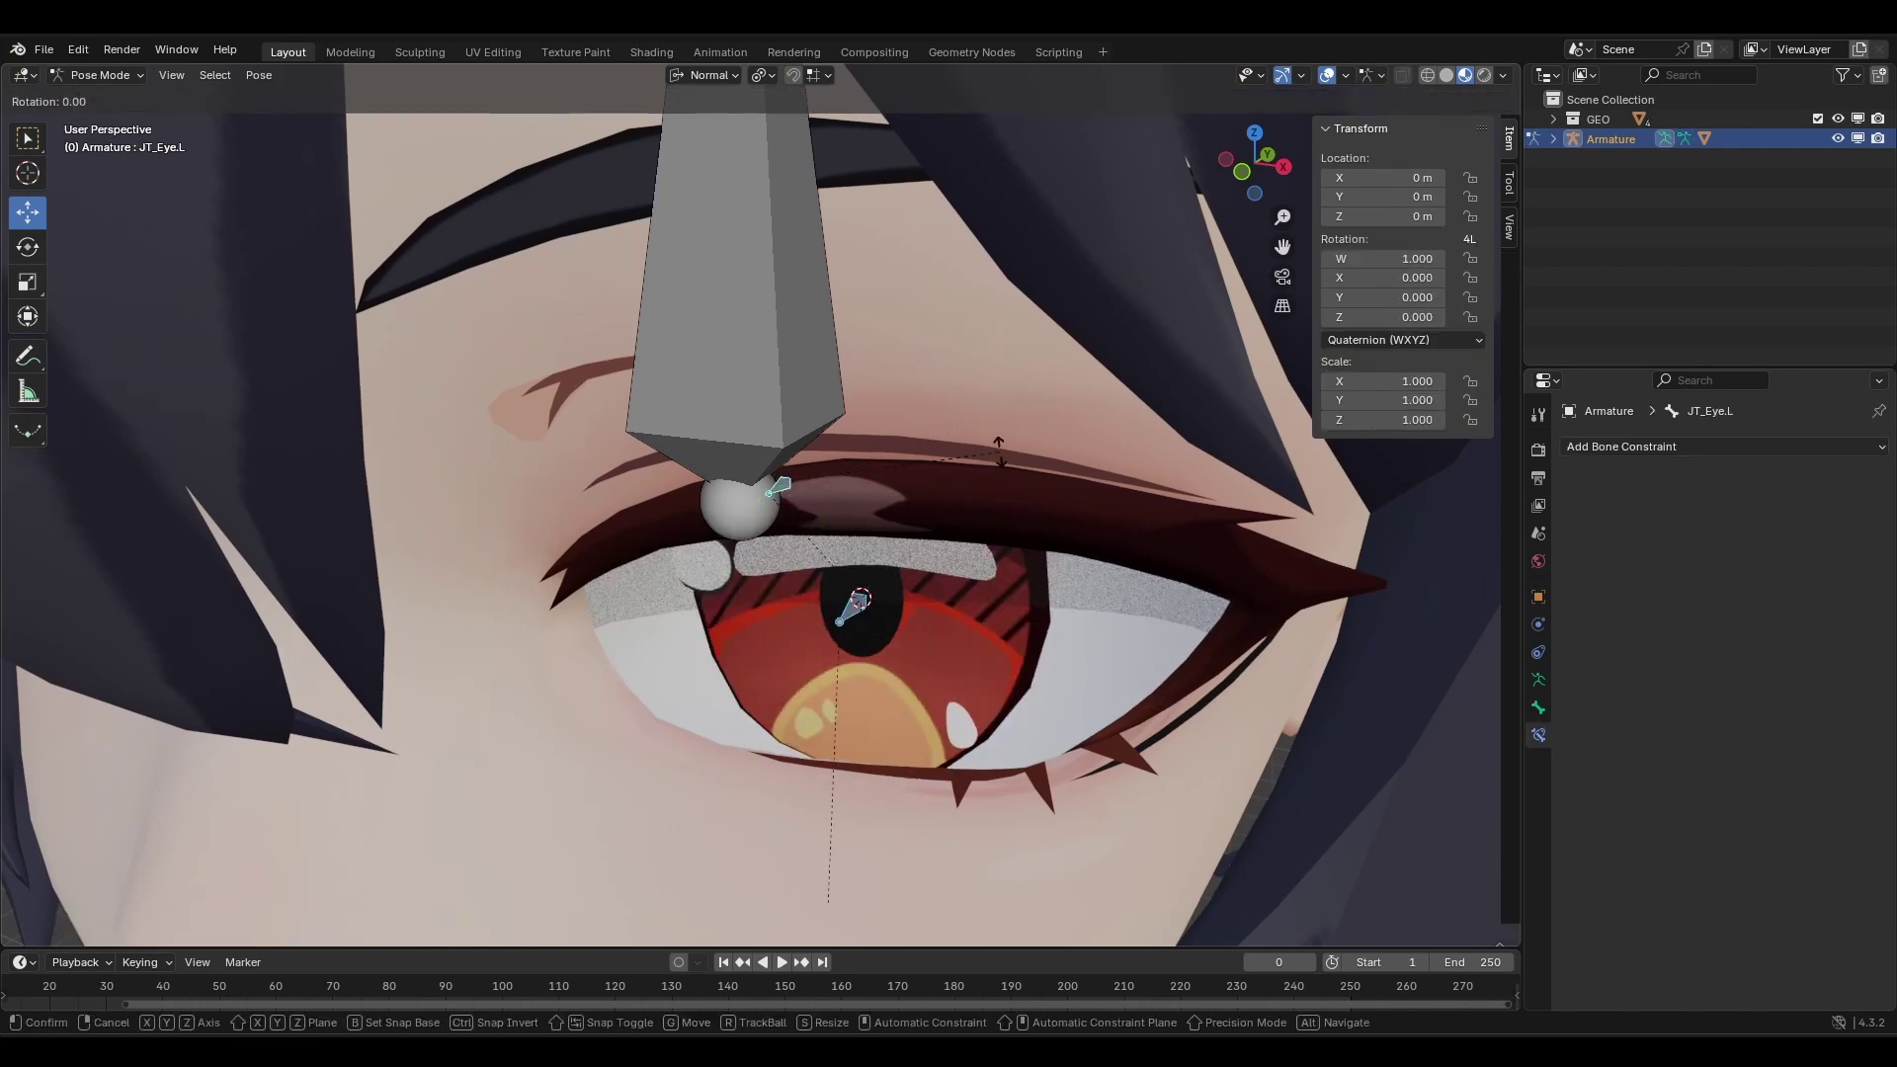
key("z")
right_click(919, 590)
Add a Transformation constraint to the JT_EyeCornea.L bone with the Armature as its target.
middle_click_drag(901, 593, 904, 502)
left_click(885, 498)
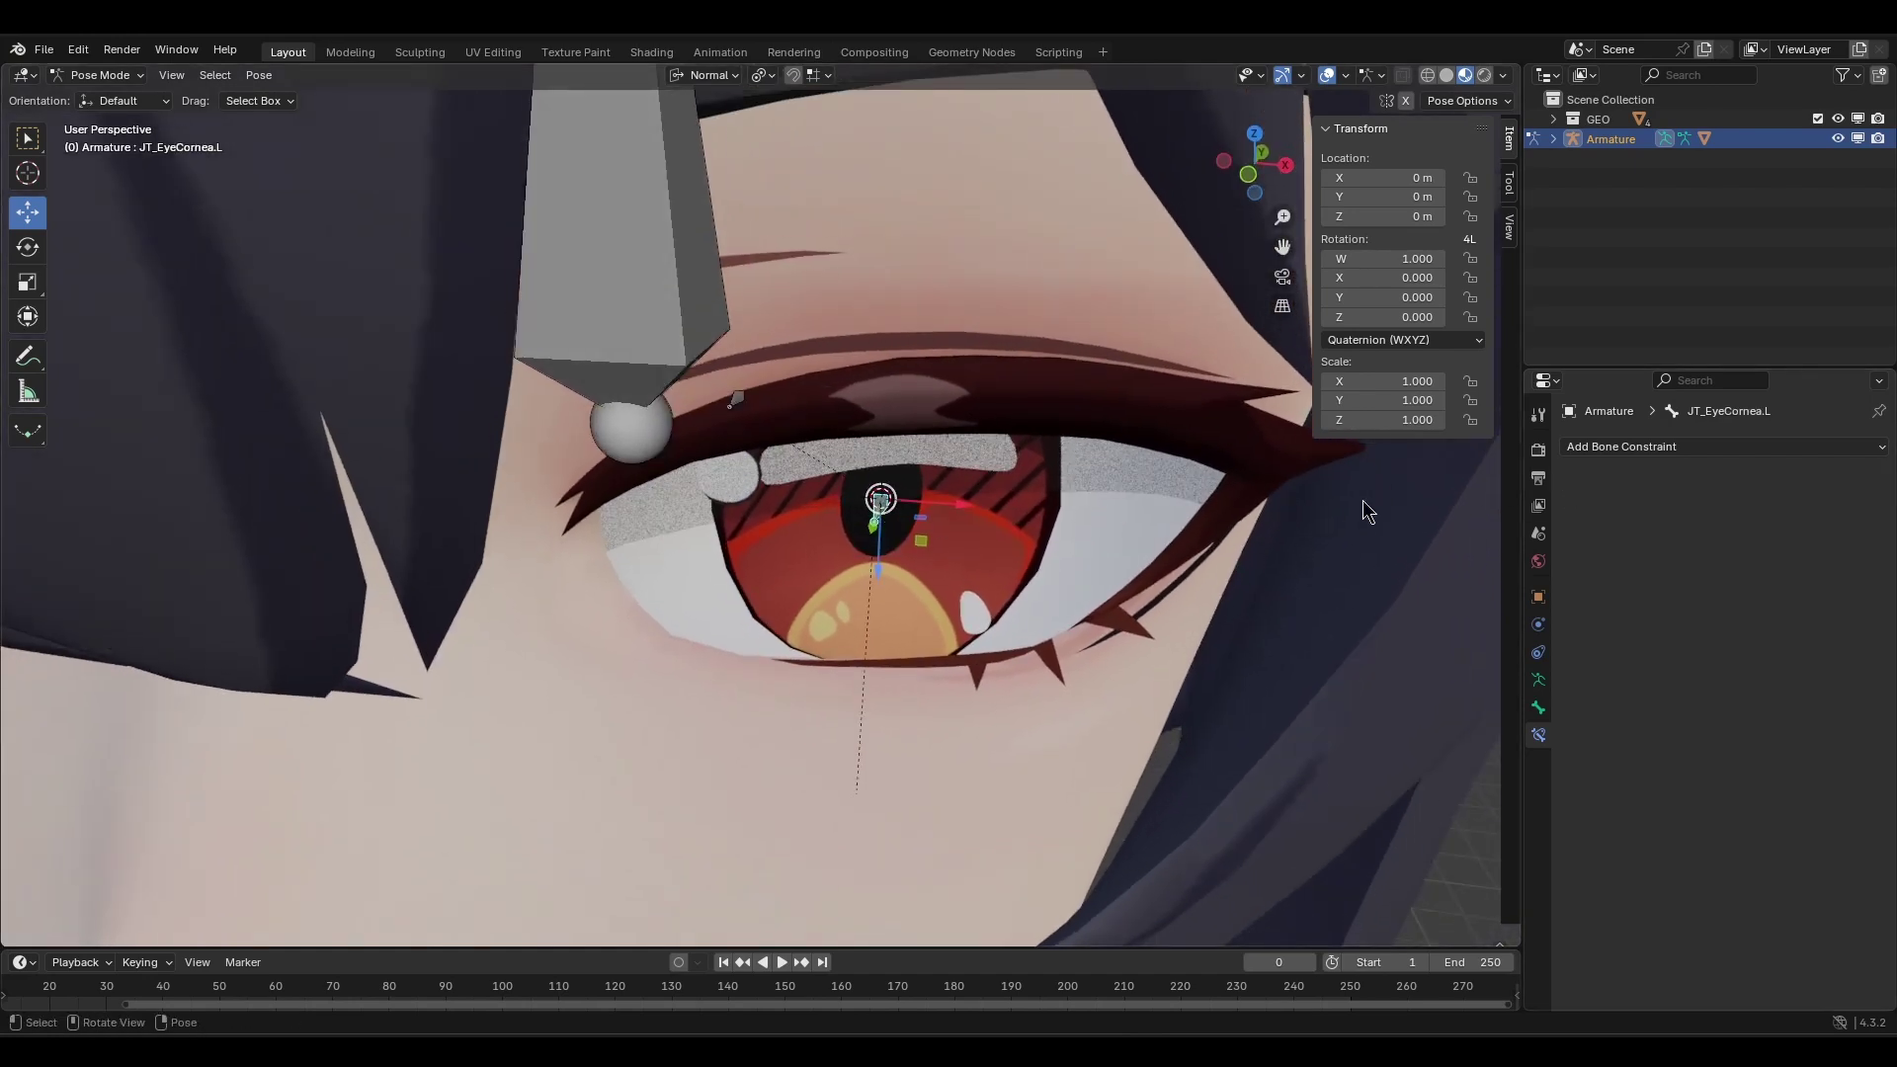
left_click(1669, 449)
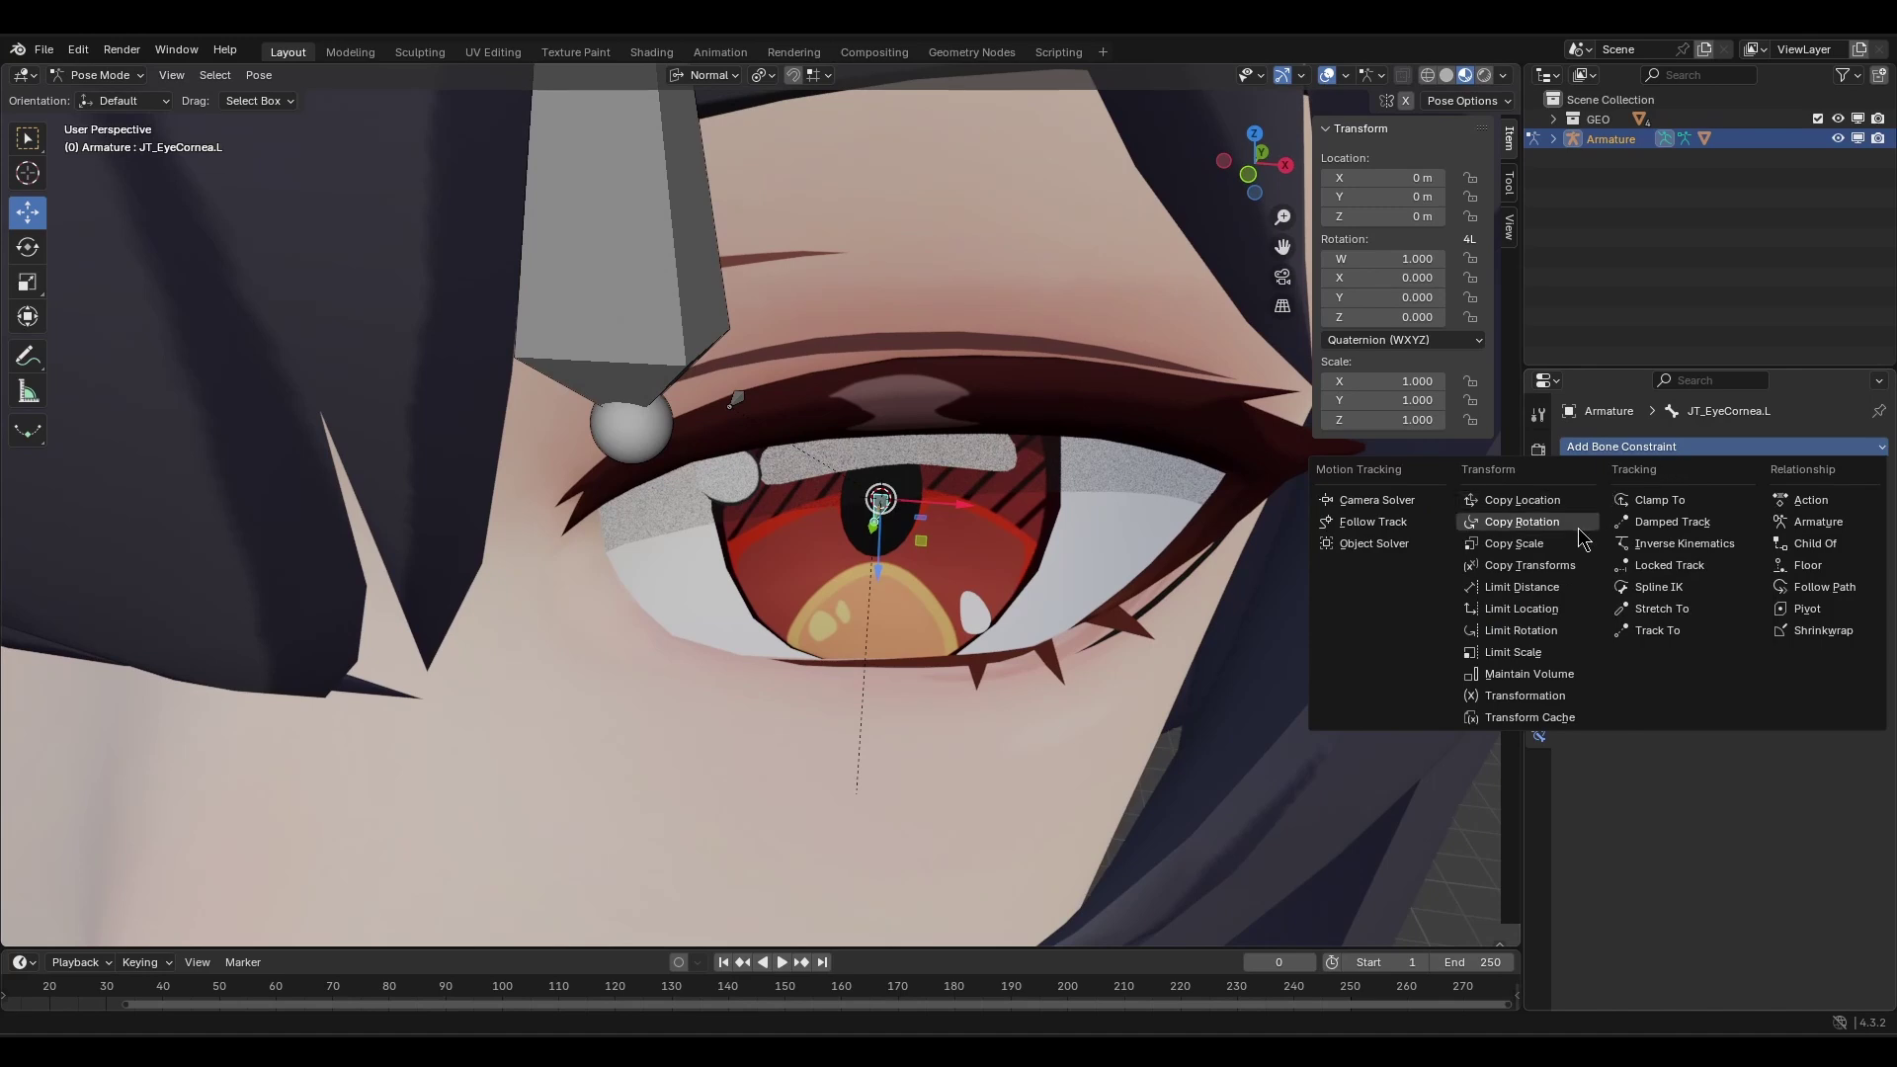
left_click(1558, 697)
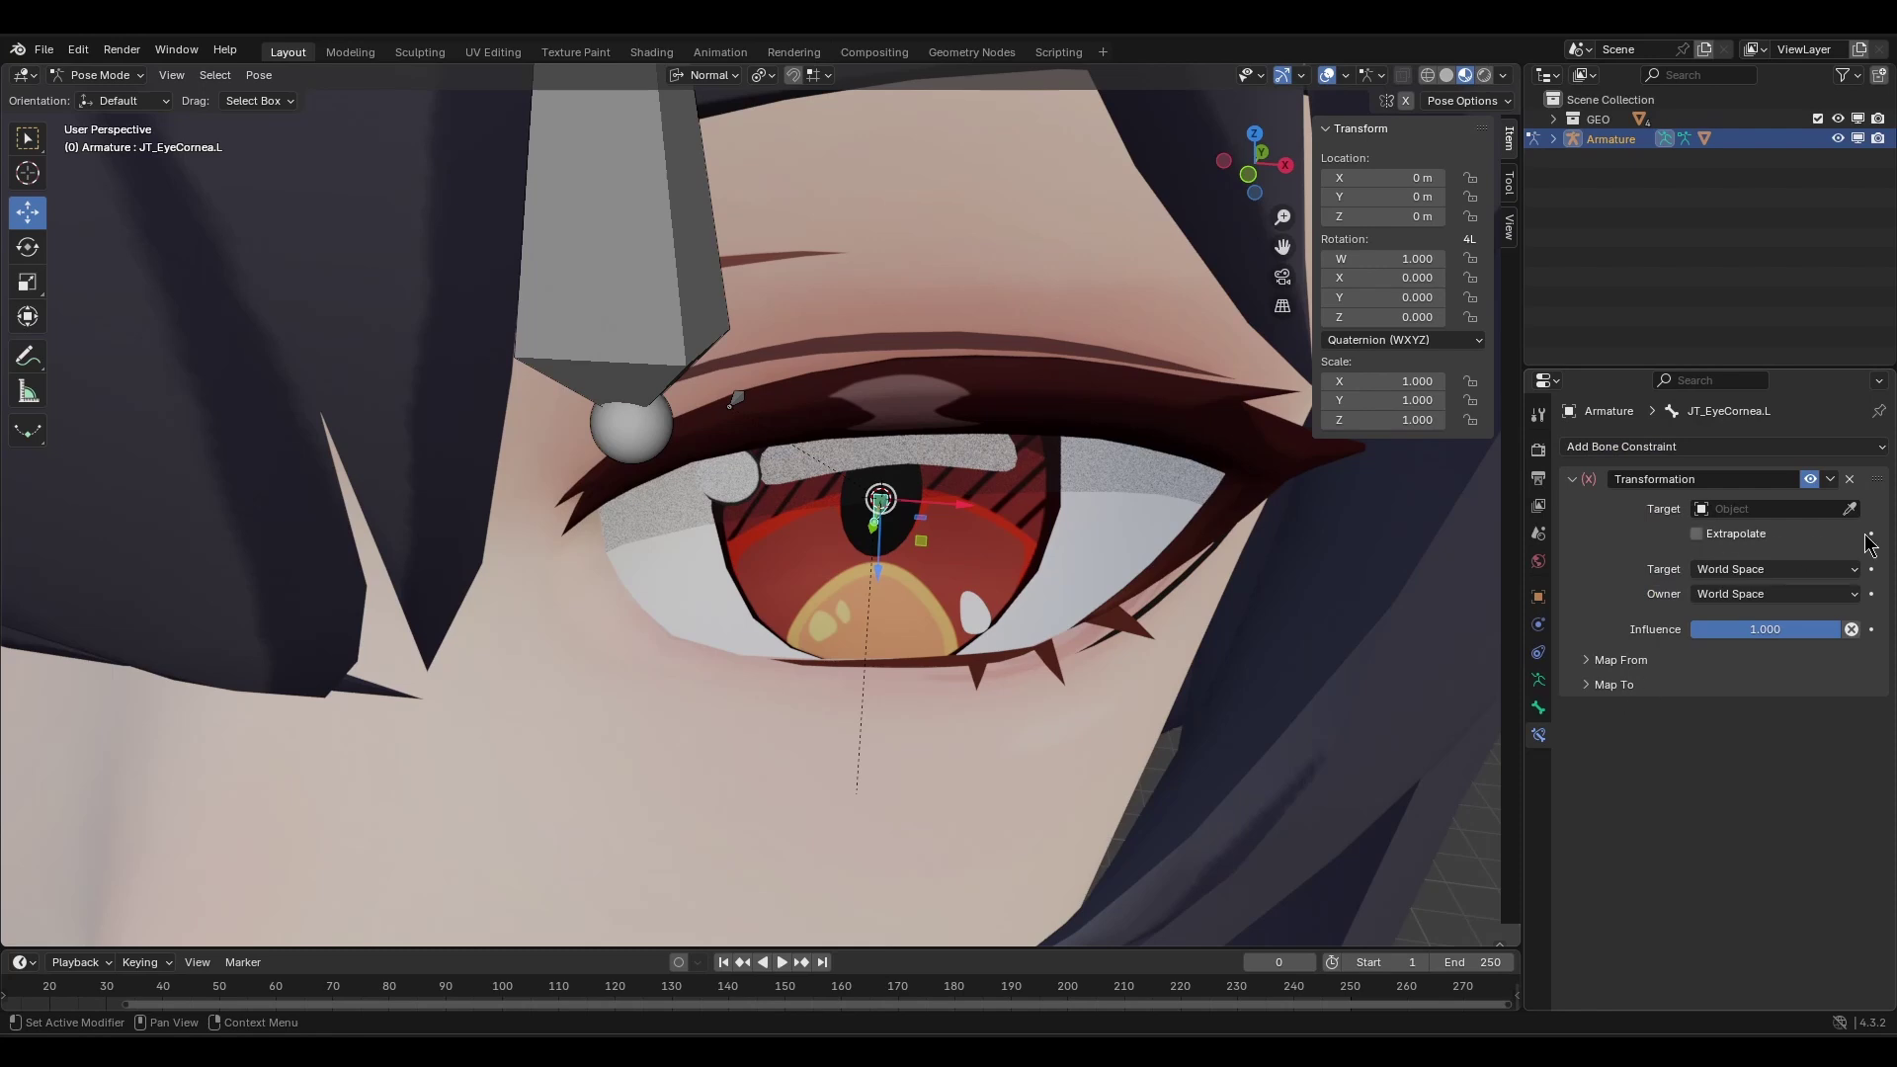
left_click(1850, 509)
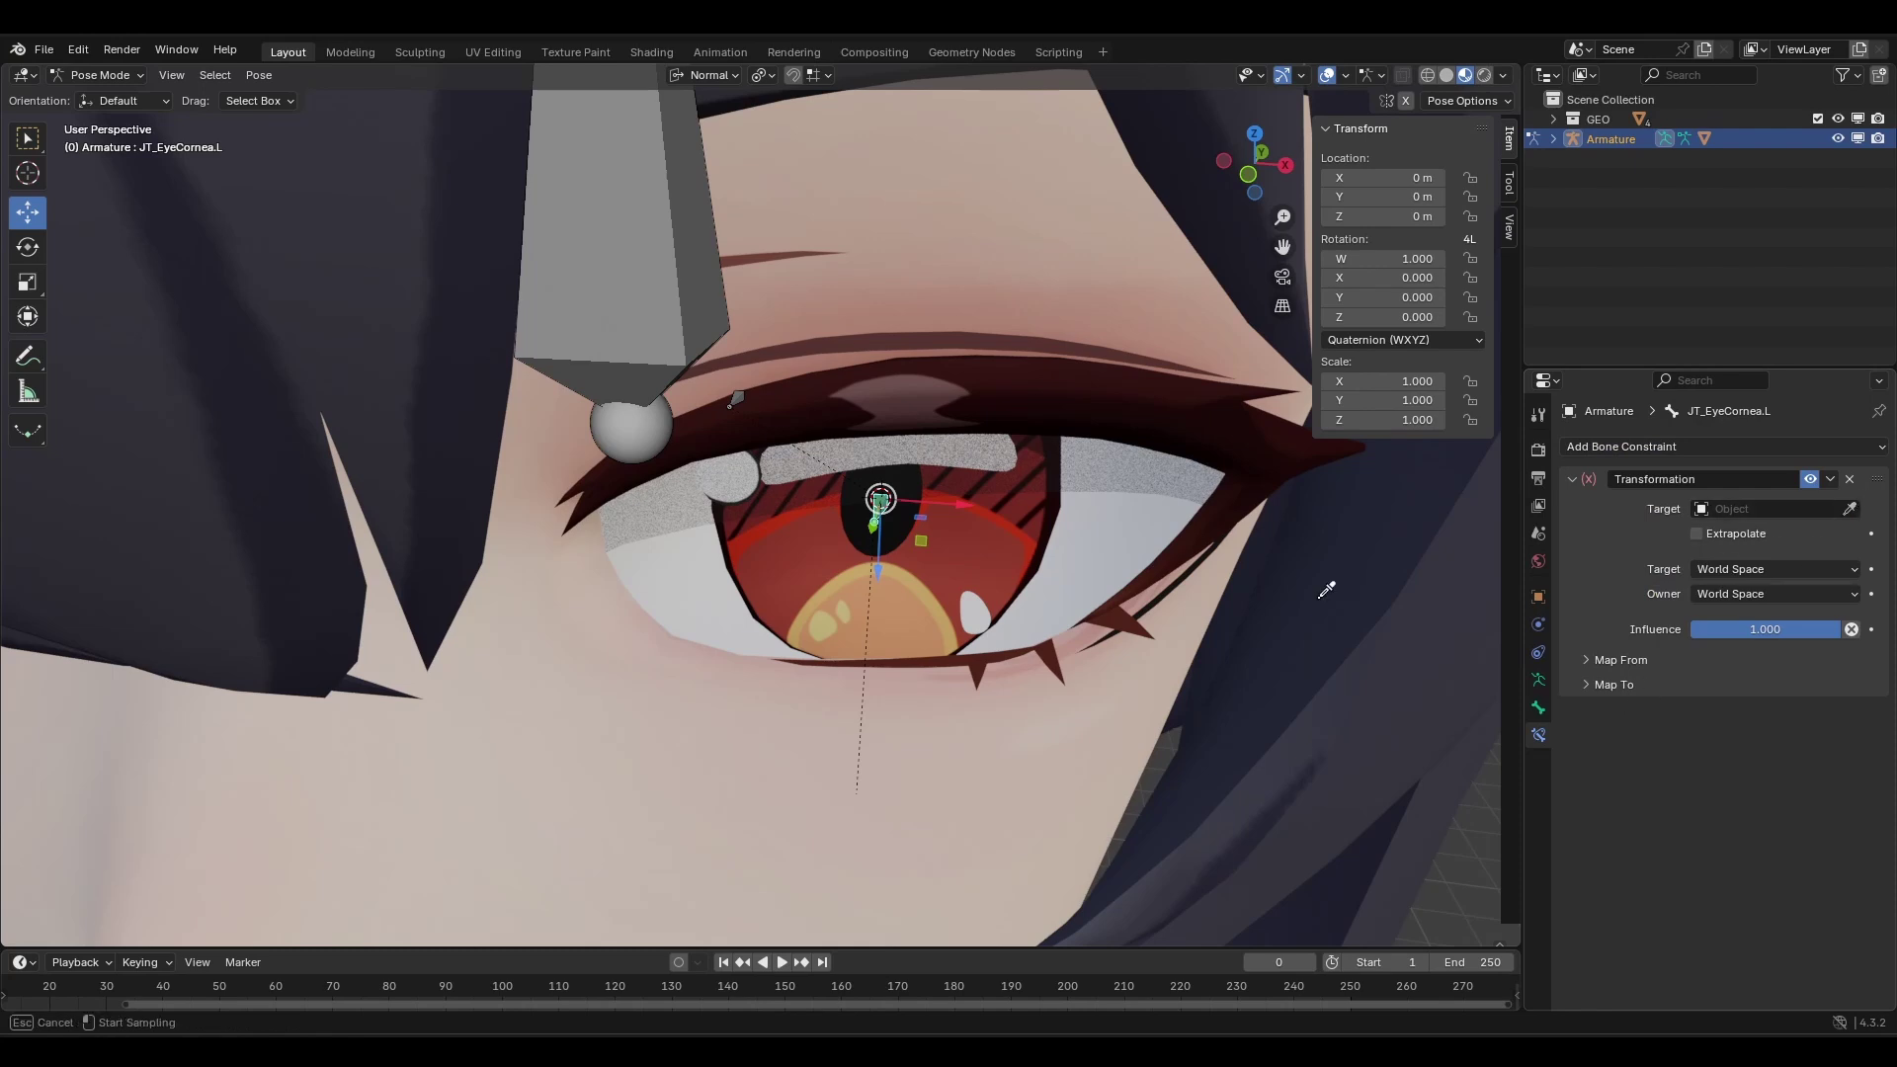
left_click(879, 524)
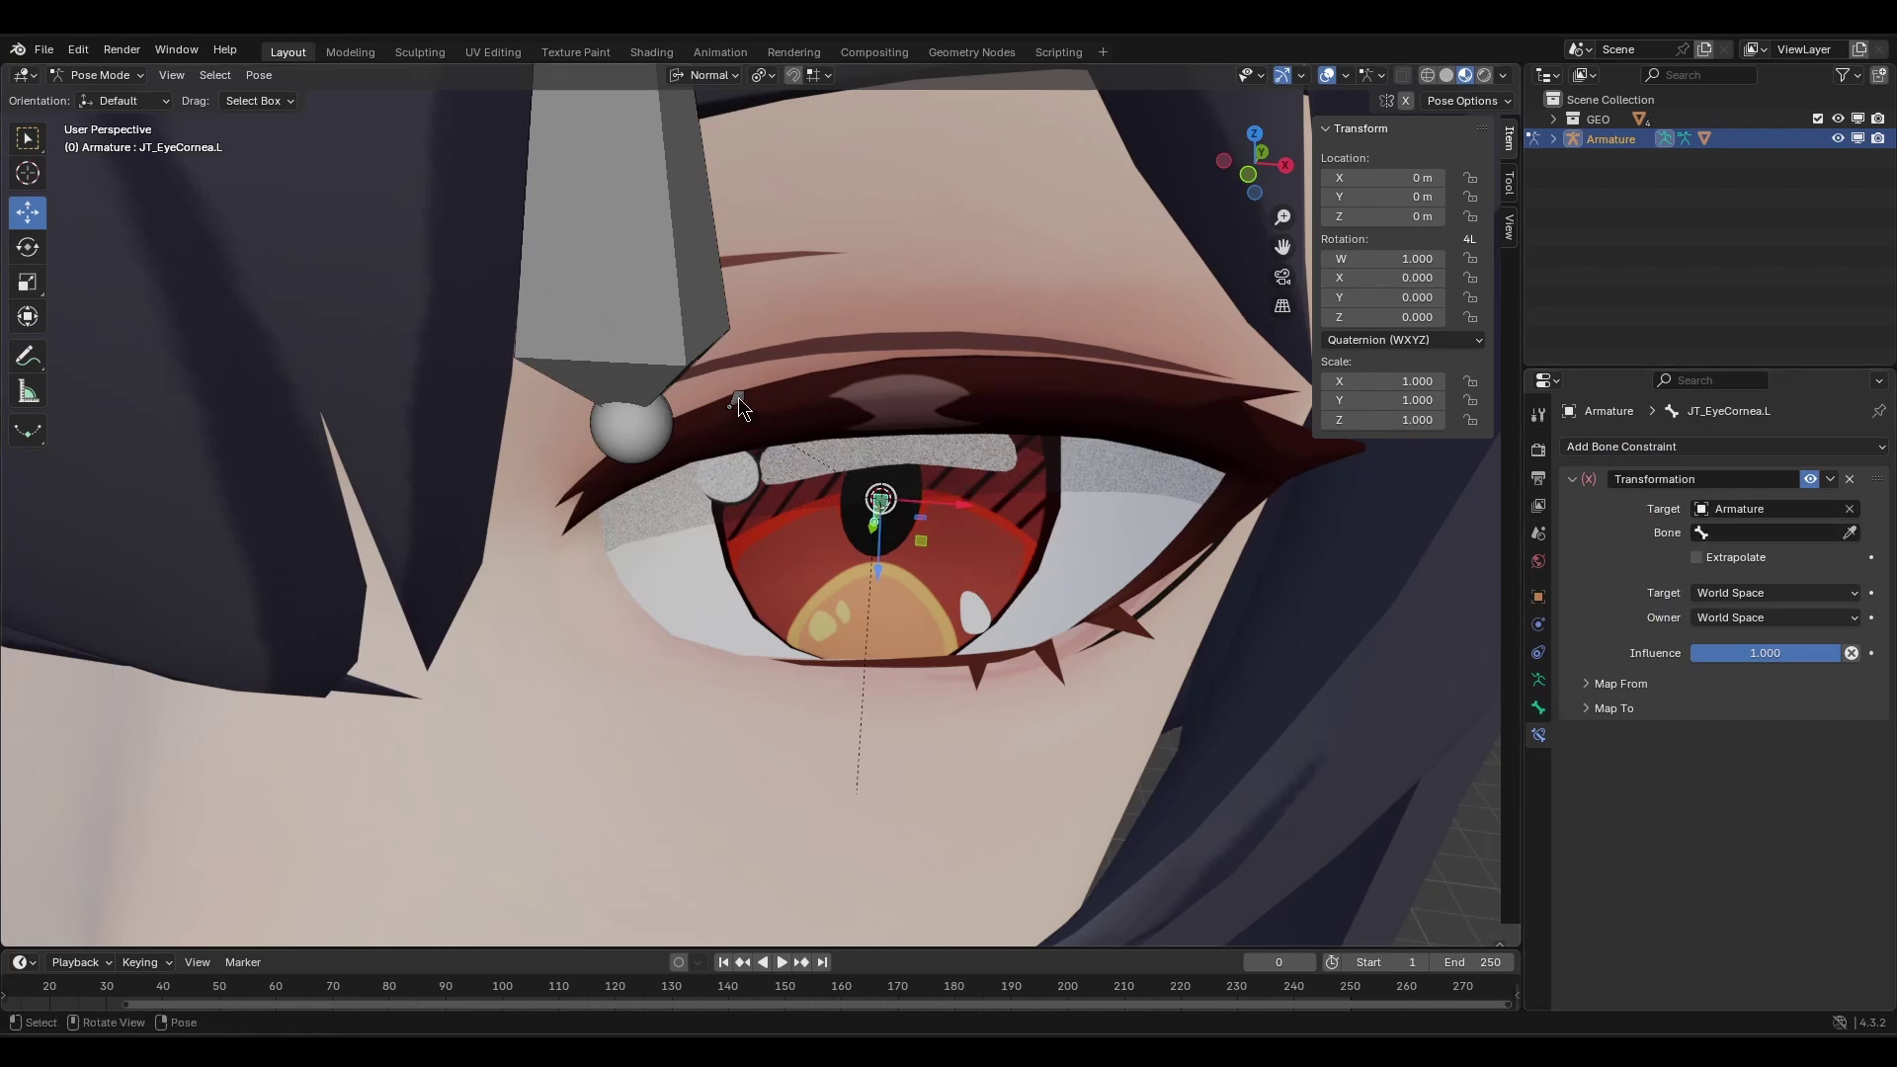
Copy the JT_Eye.L bone's name and assign it as the target bone of JT_EyeCornea.L's Transformation constraint.
left_click(739, 400)
key("F2")
key("ctrl+c")
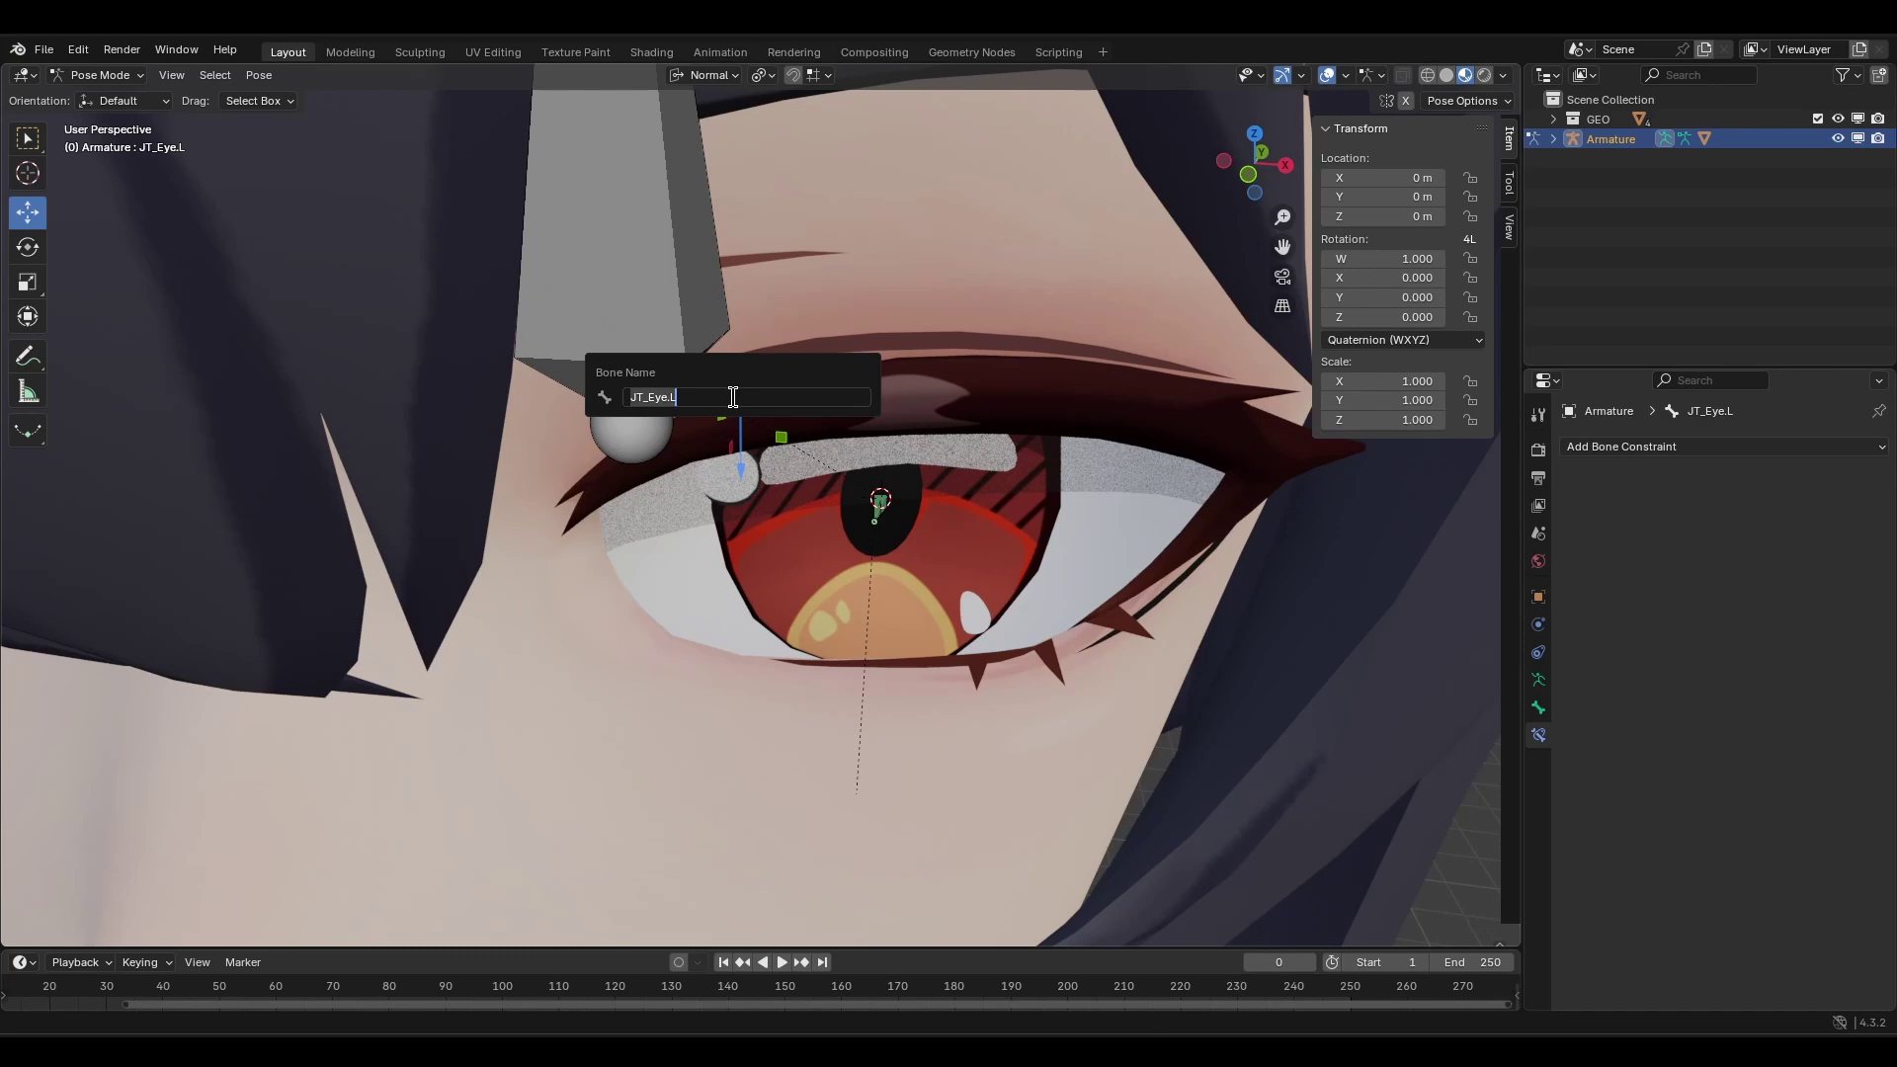
key("Return")
left_click(877, 512)
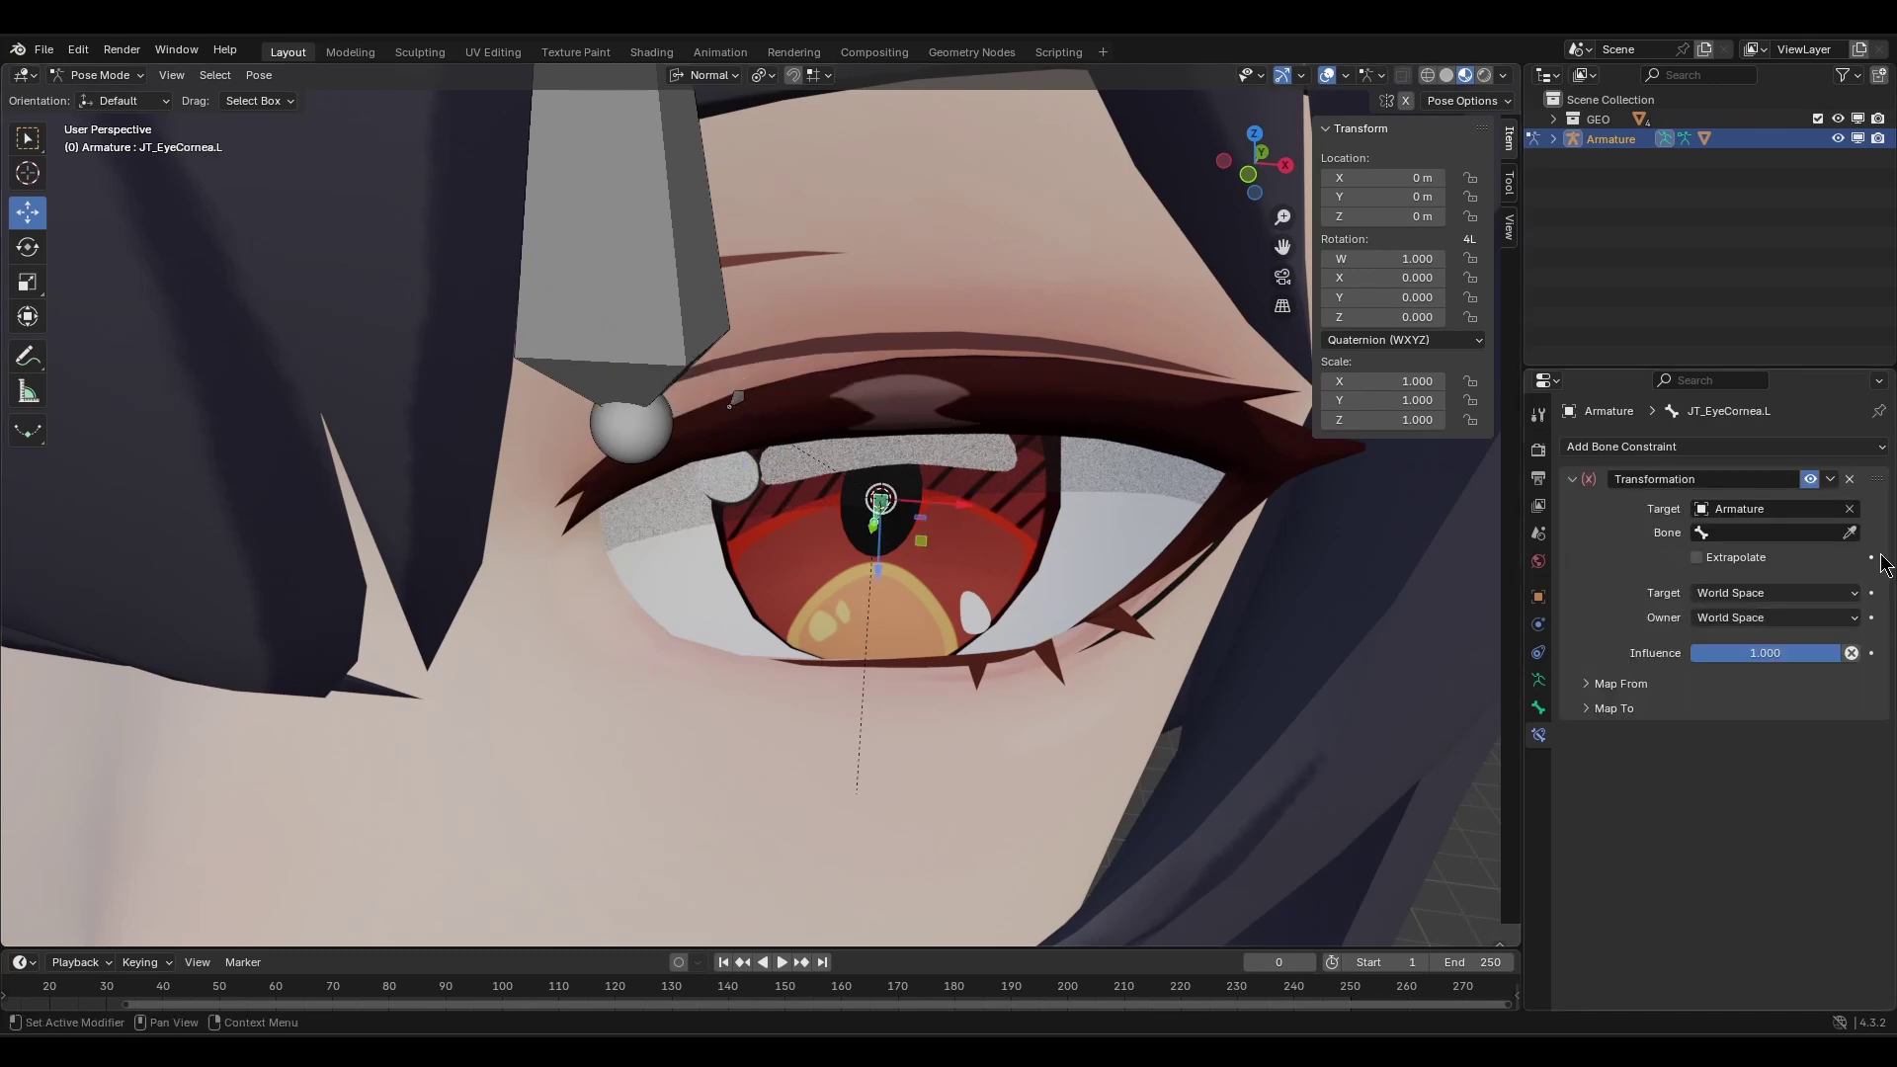
left_click(1800, 533)
key("ctrl+v")
left_click(1785, 562)
Set both the target and owner of the Transformation constraint to Local Space.
left_click(1758, 593)
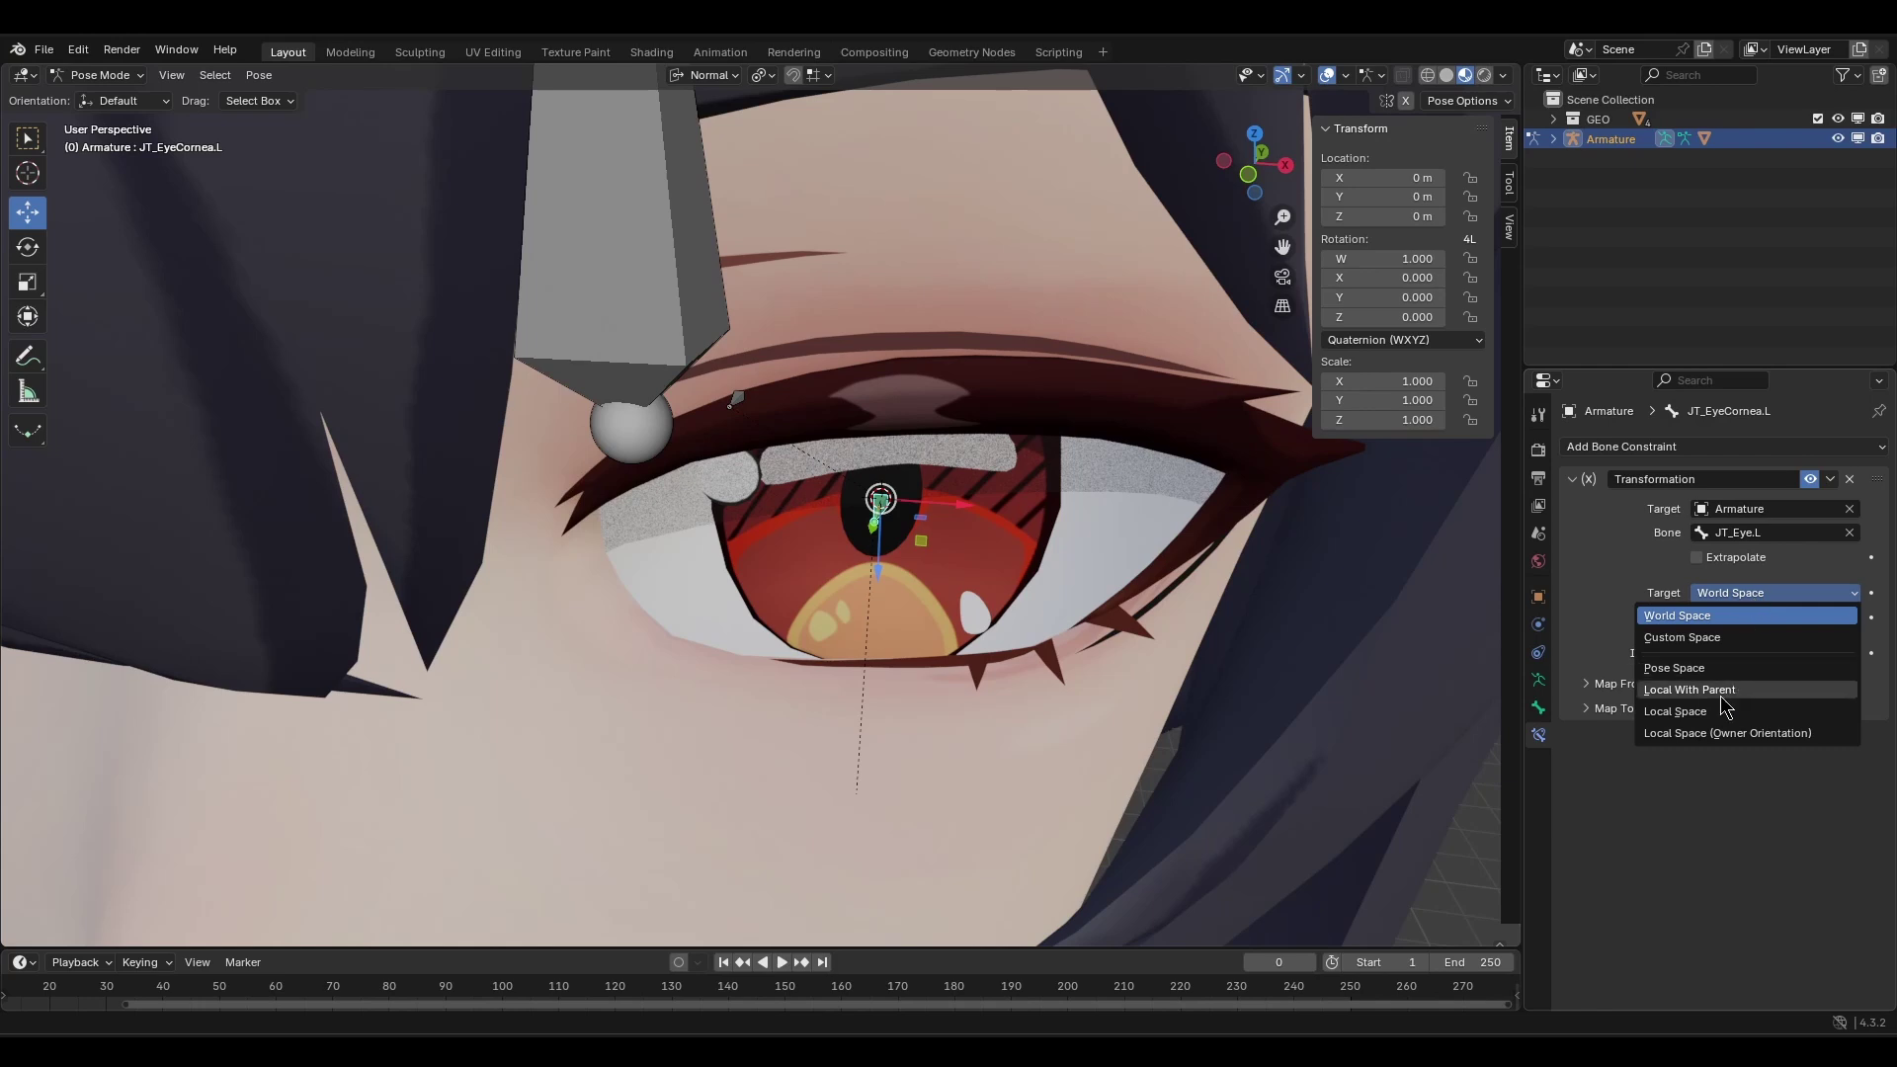
left_click(1724, 713)
left_click(1776, 620)
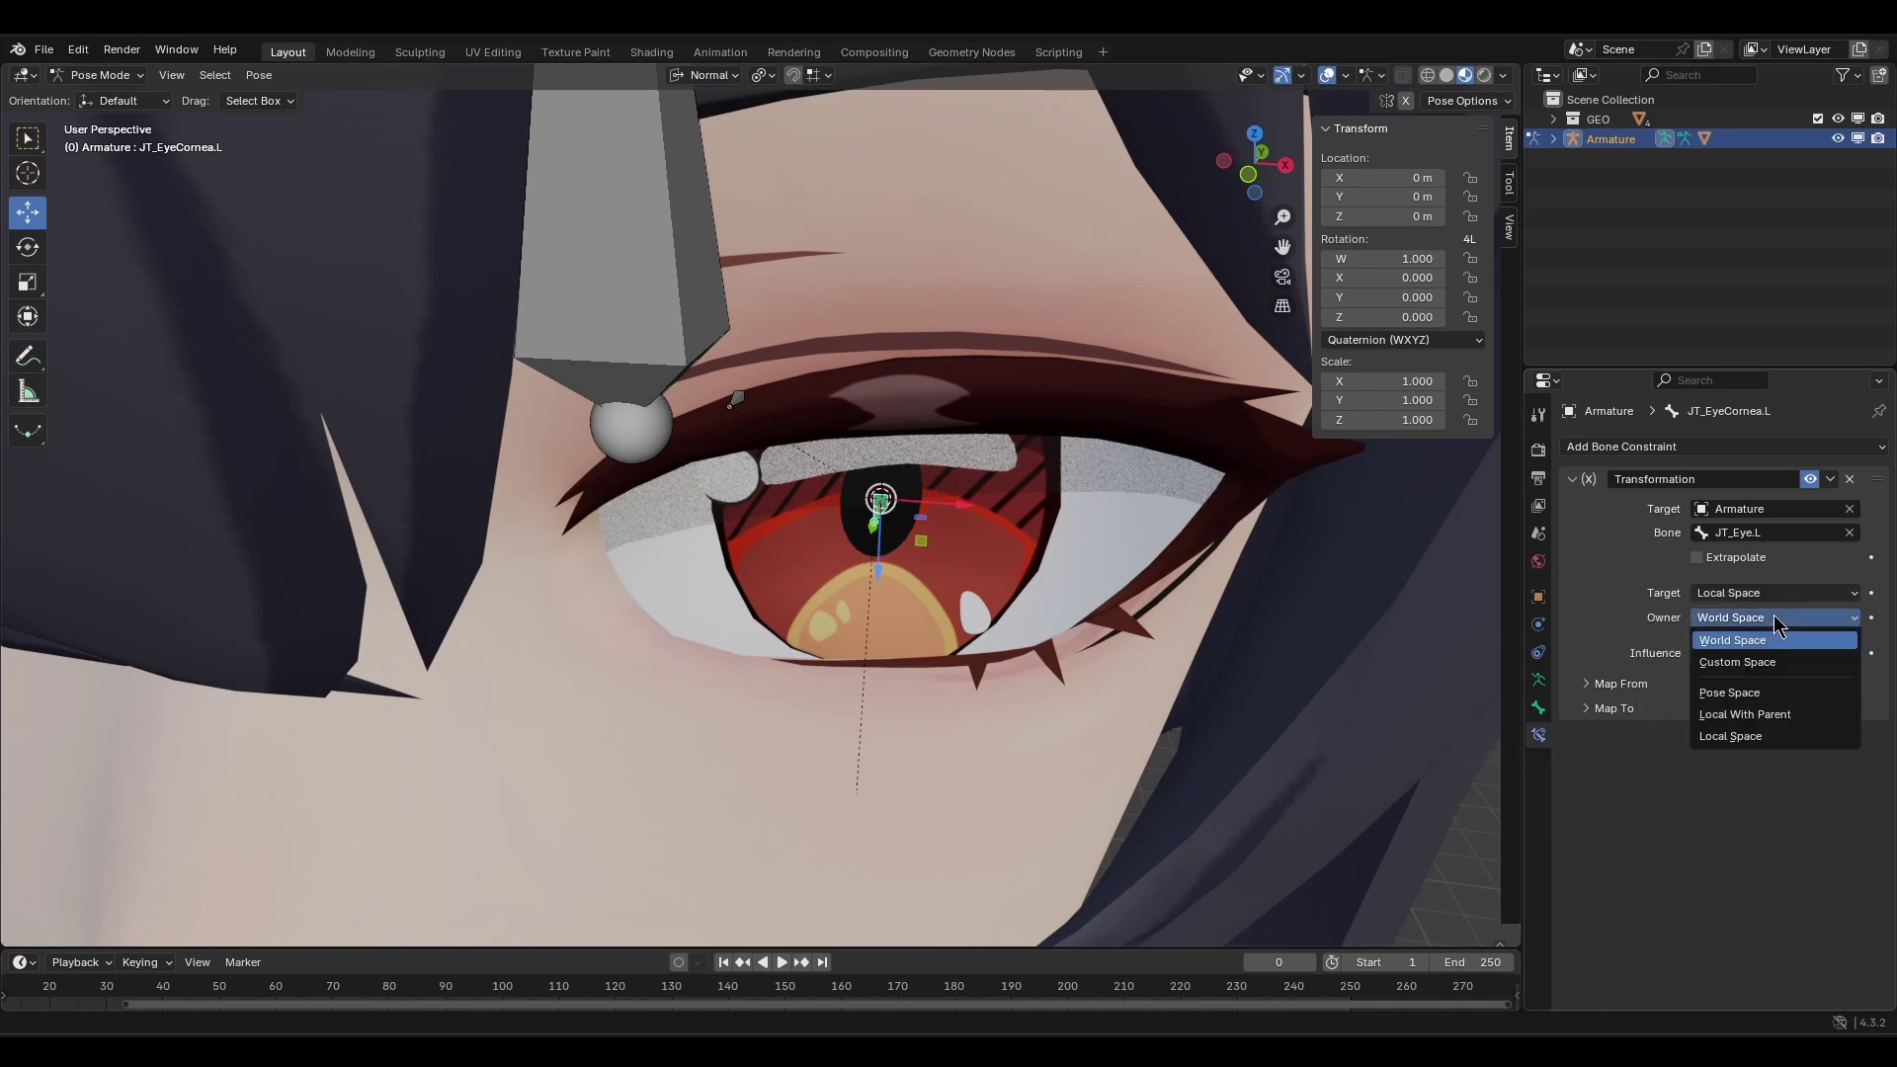
left_click(1750, 735)
Set both Map From and Map To of the Transformation constraint to Rotation.
left_click(1640, 684)
left_click(1724, 713)
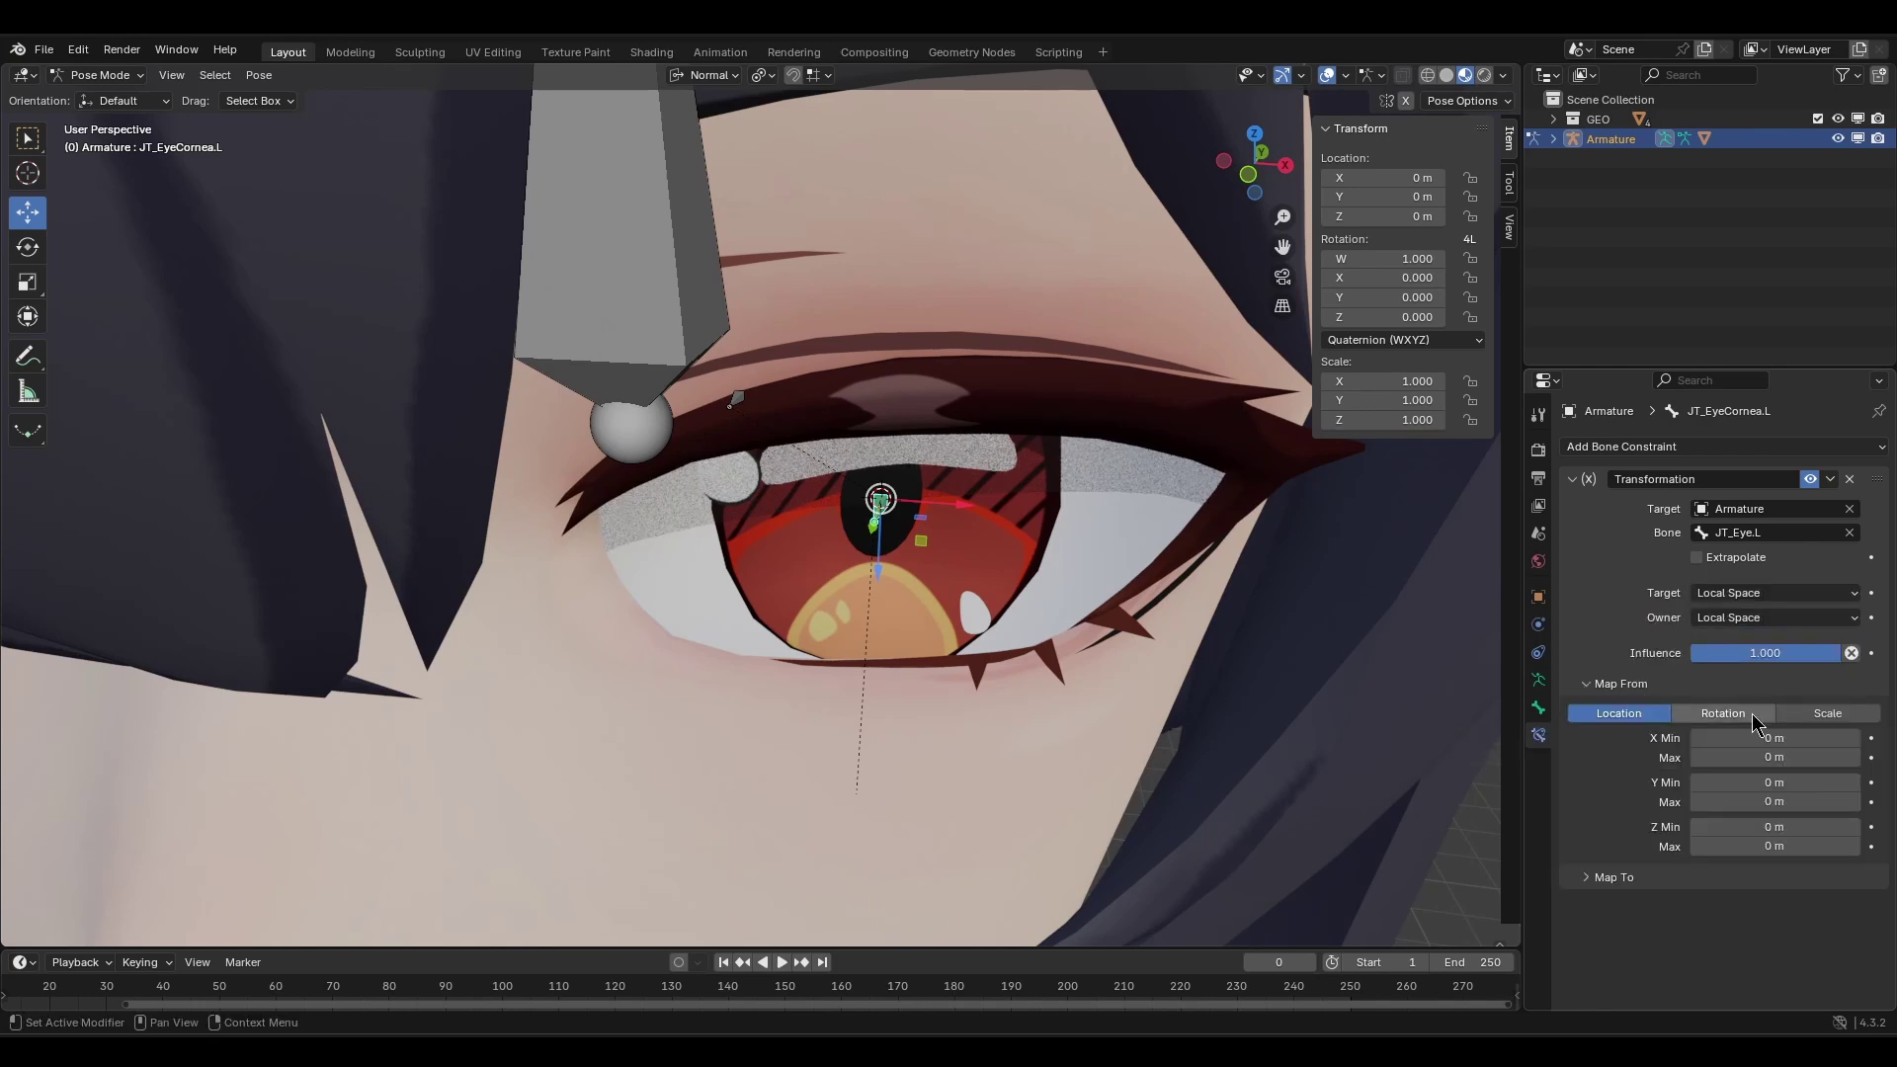
left_click(1613, 902)
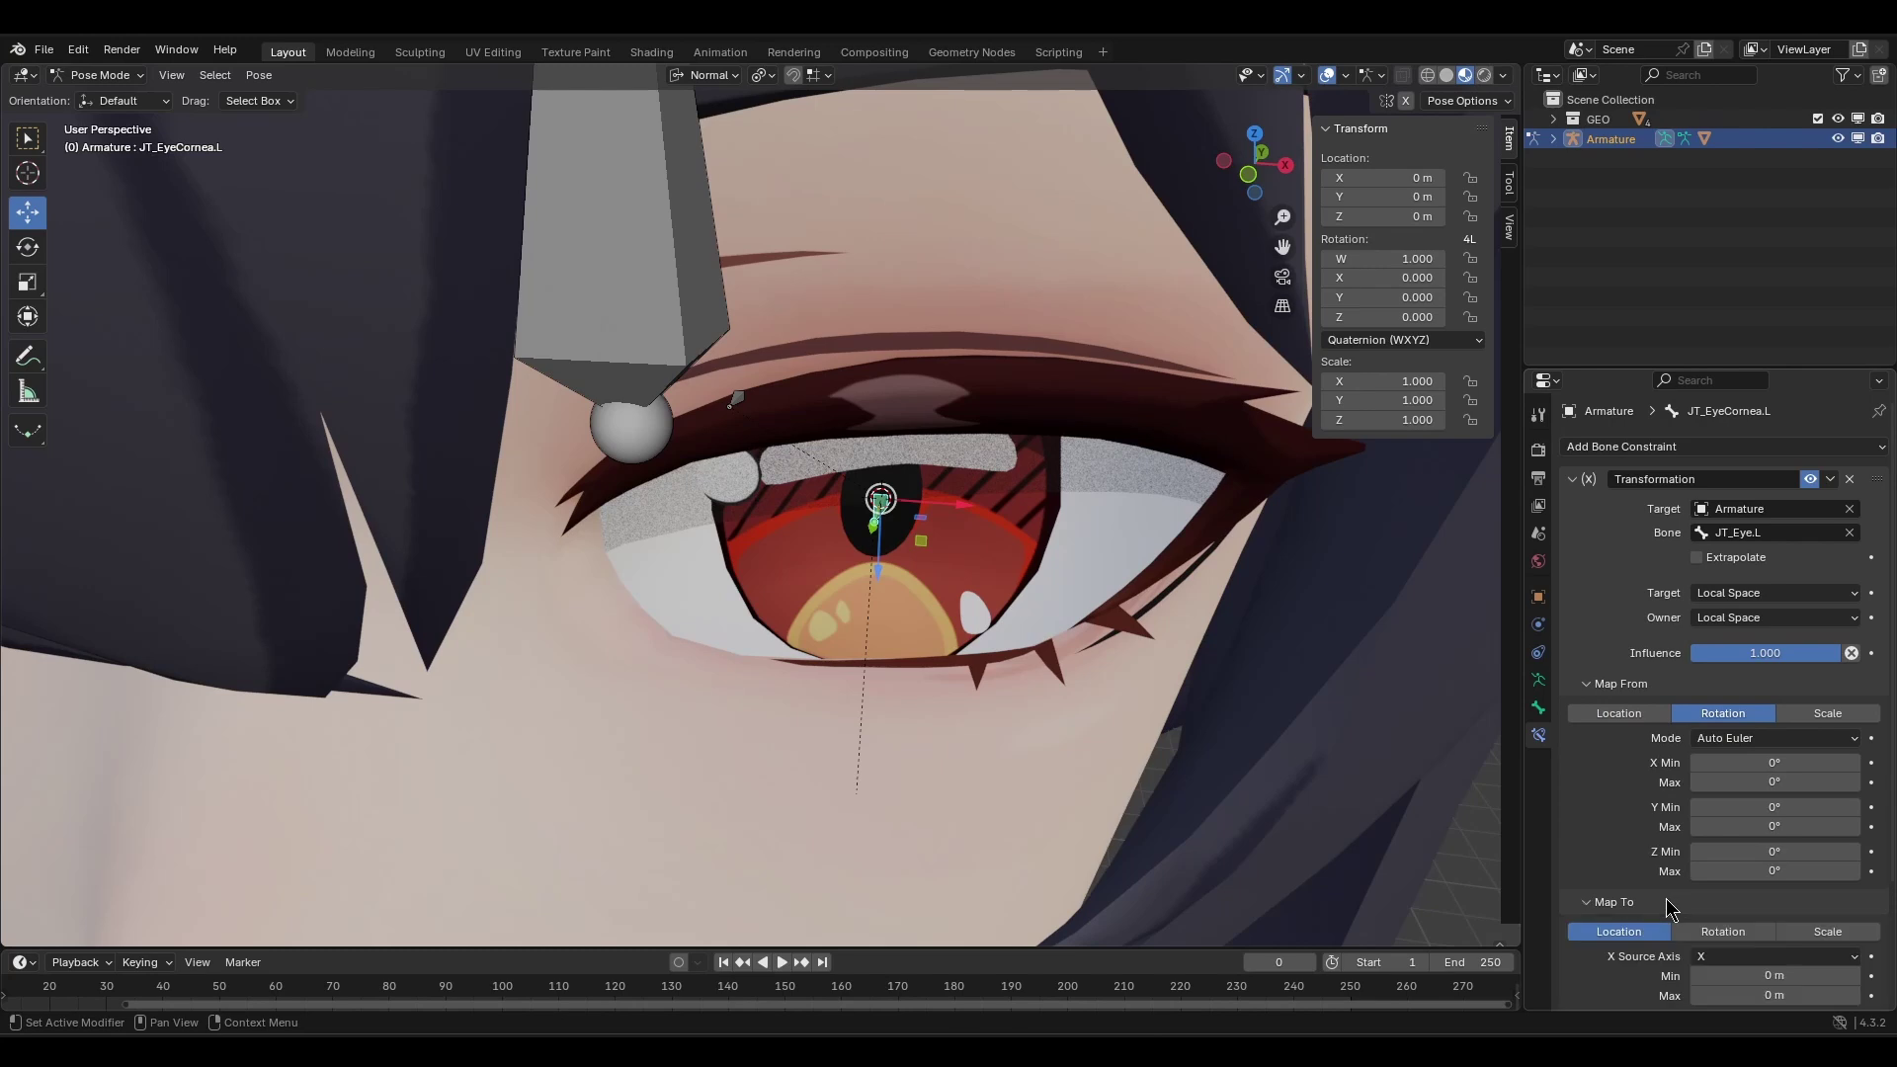
scroll(1724, 859, "down", 3)
left_click(1740, 816)
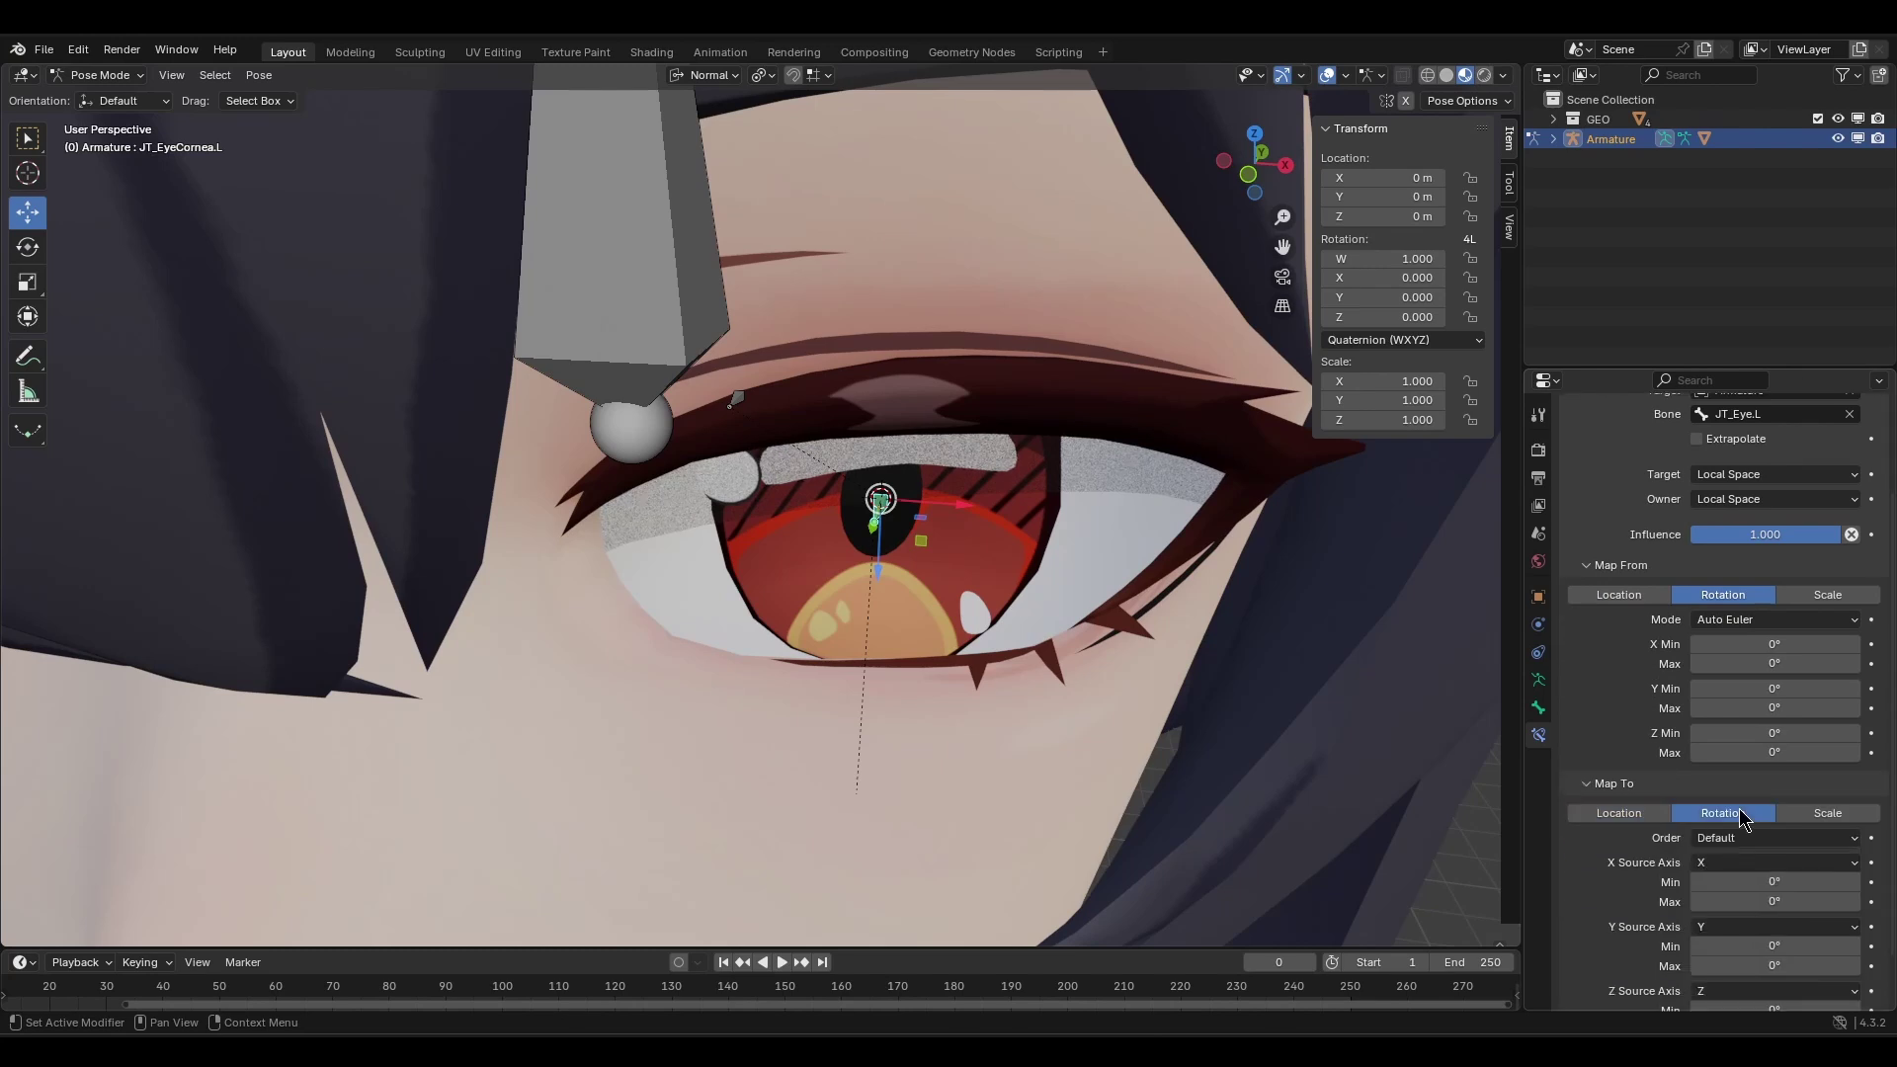
Set the Map From rotation minimums for X, Y and Z to -180°.
mouse_move(962, 630)
middle_mouse_down()
mouse_move(984, 638)
mouse_move(952, 602)
middle_mouse_up()
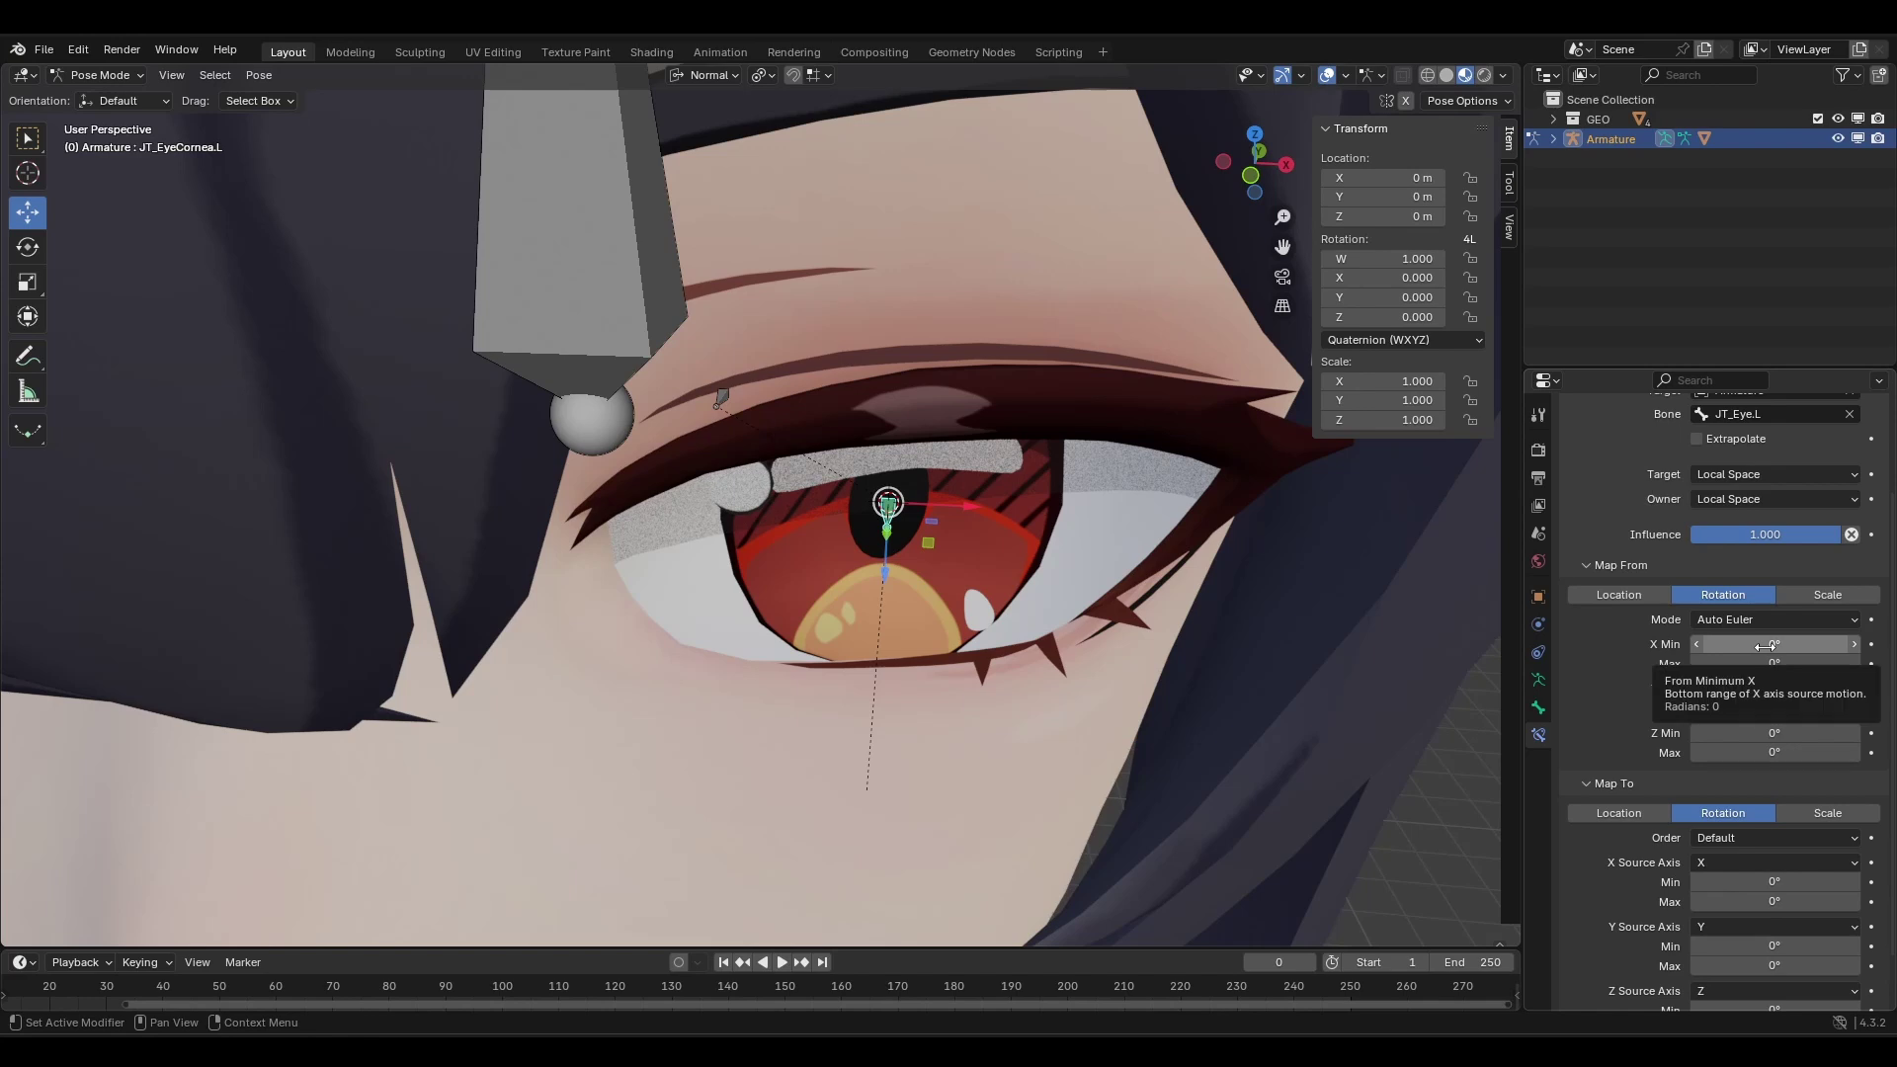
left_click(1762, 646)
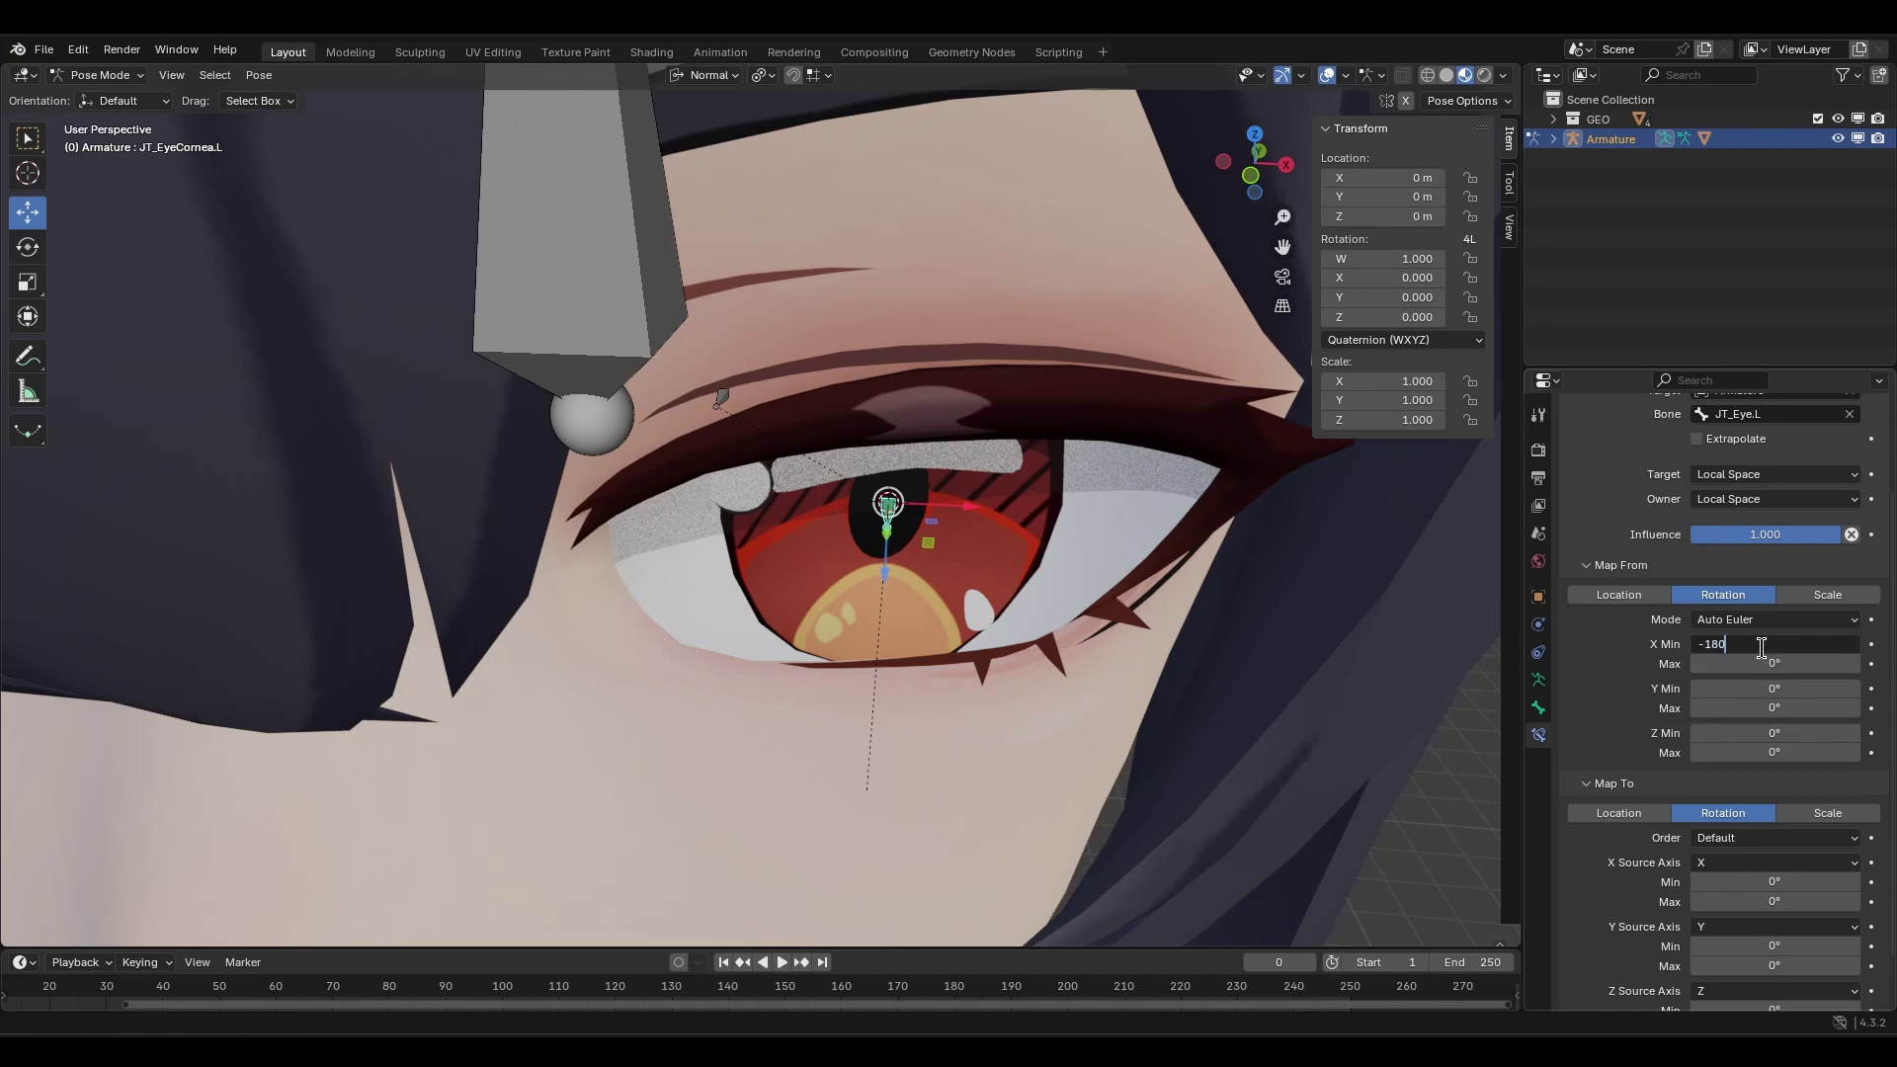
key("Return")
left_click(1775, 688)
type("-180")
key("Return")
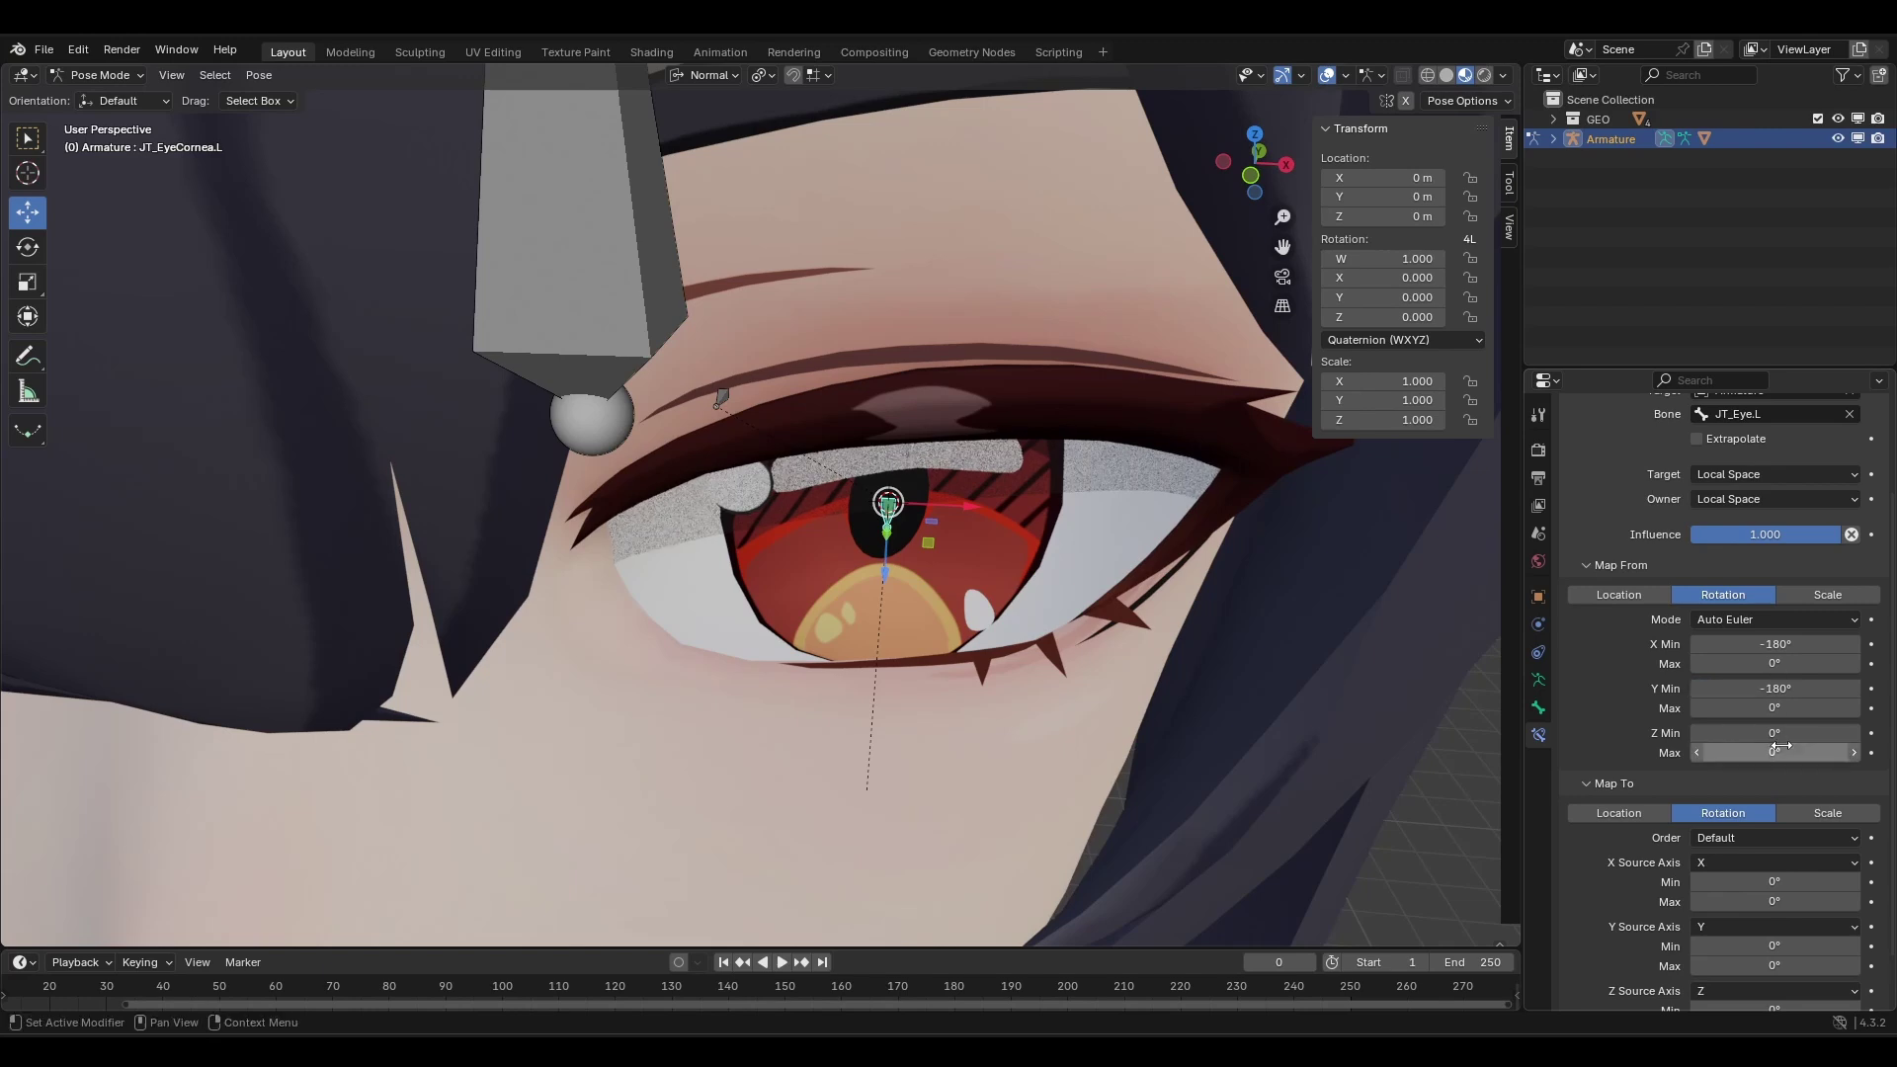
left_click(1779, 735)
type("-180")
key("Return")
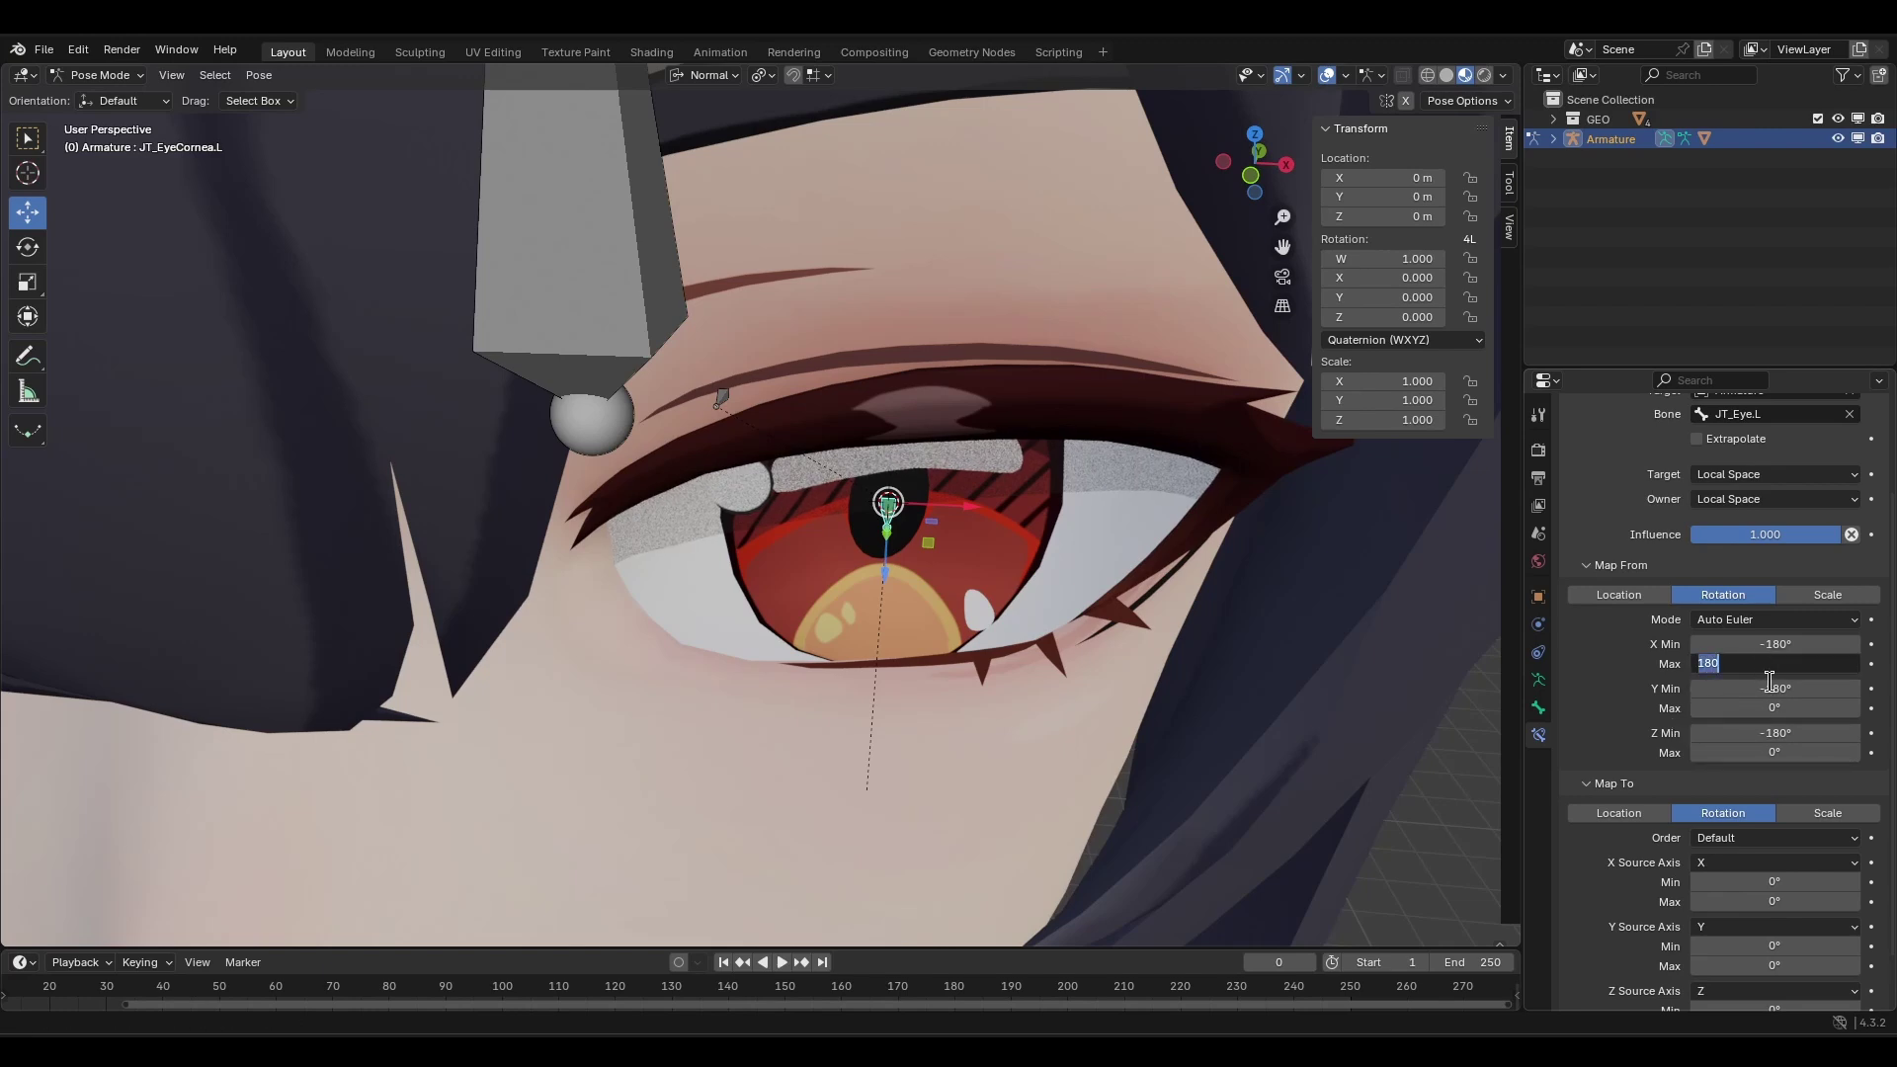
Set the Map From rotation maximums for X, Y and Z to 180°.
key("Return")
type("180")
key("Return")
left_click(1768, 752)
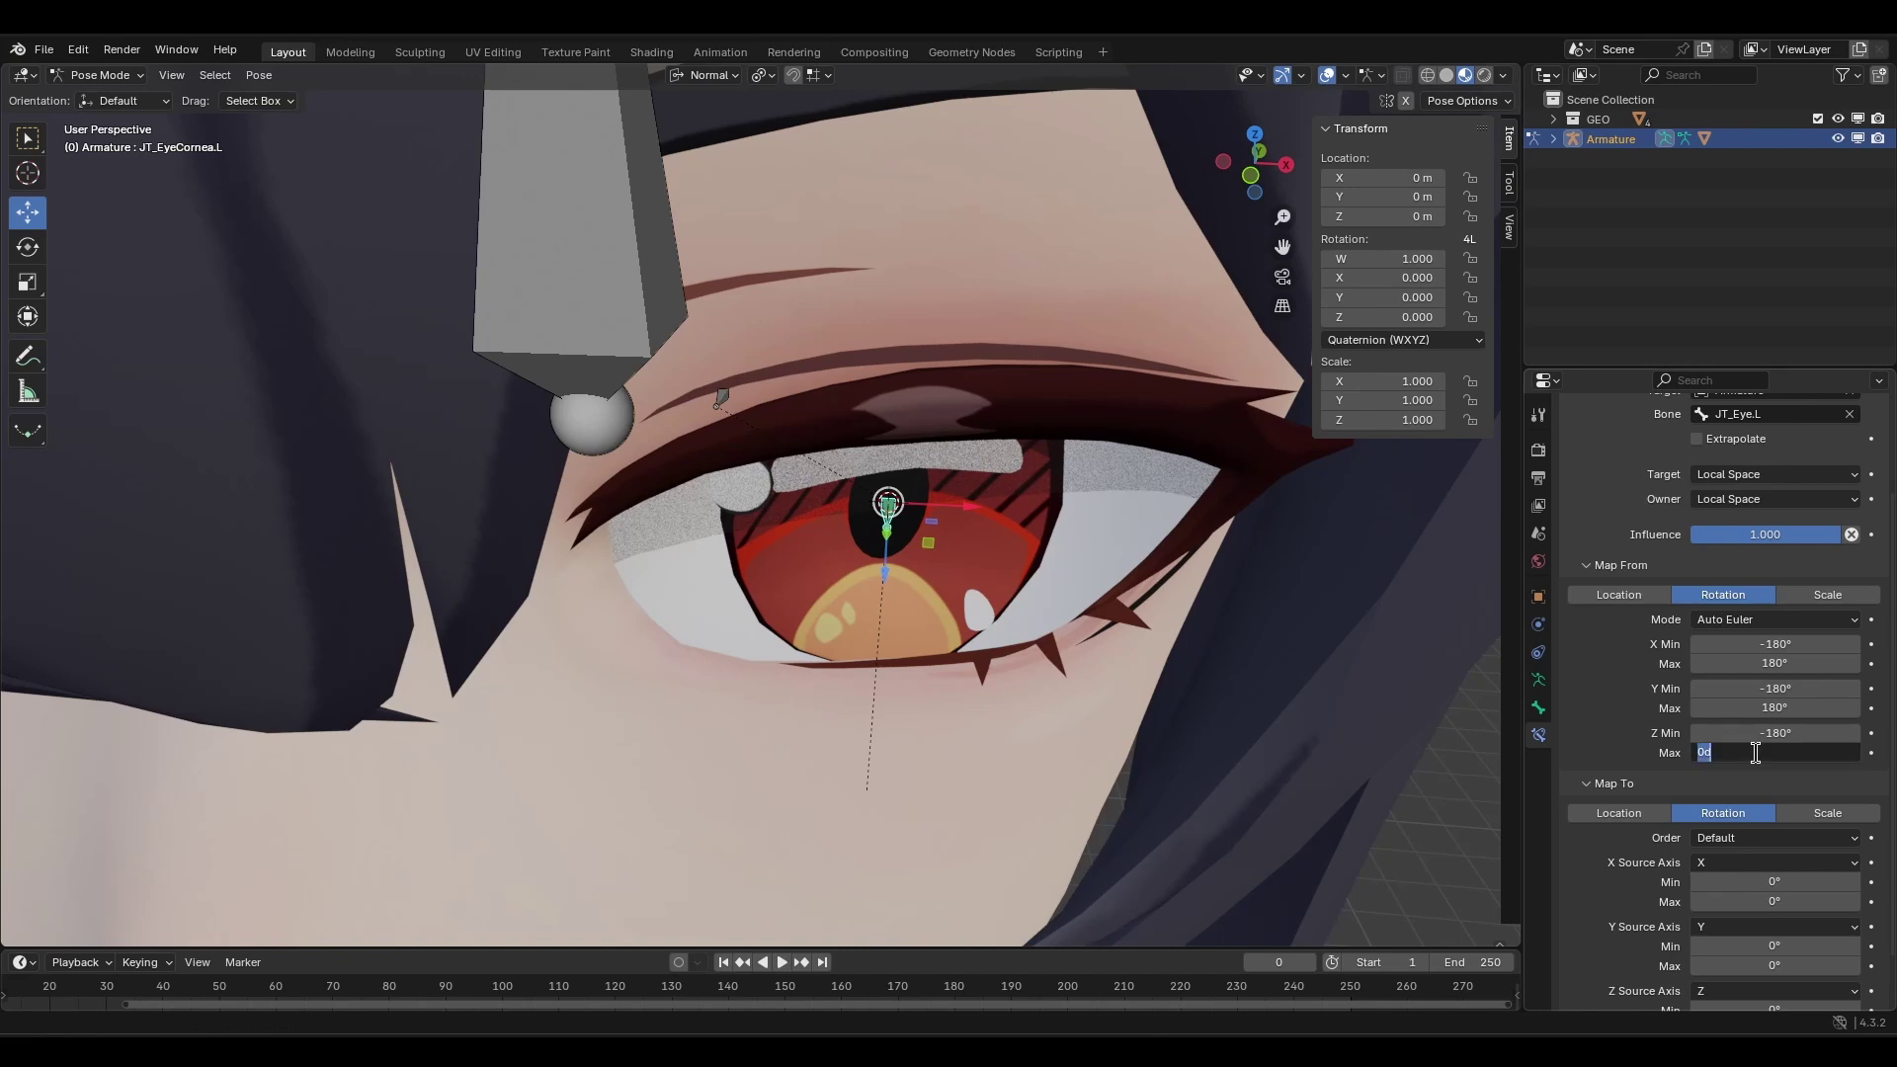
type("180")
key("Return")
Set the Map To rotation minimums for the X, Y and Z source axes to 125°.
scroll(1652, 731, "down", 2)
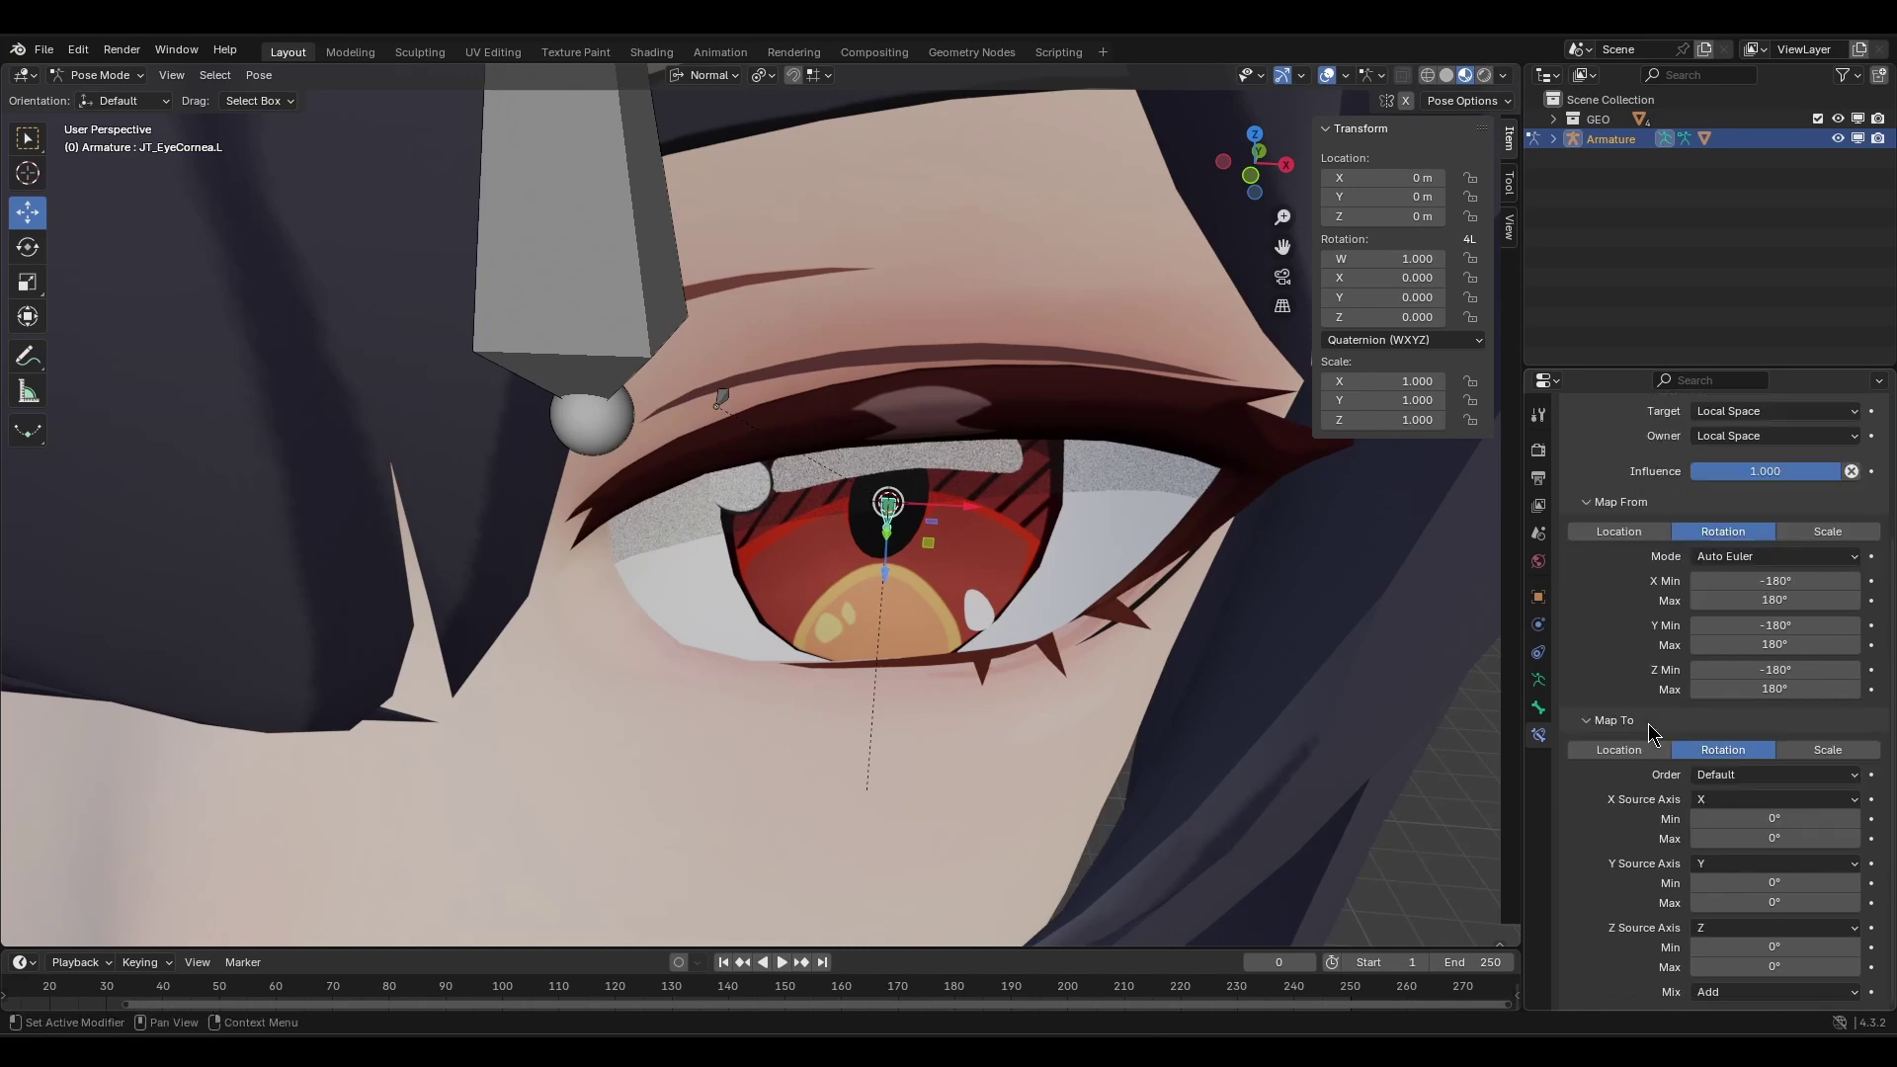
left_click(1778, 820)
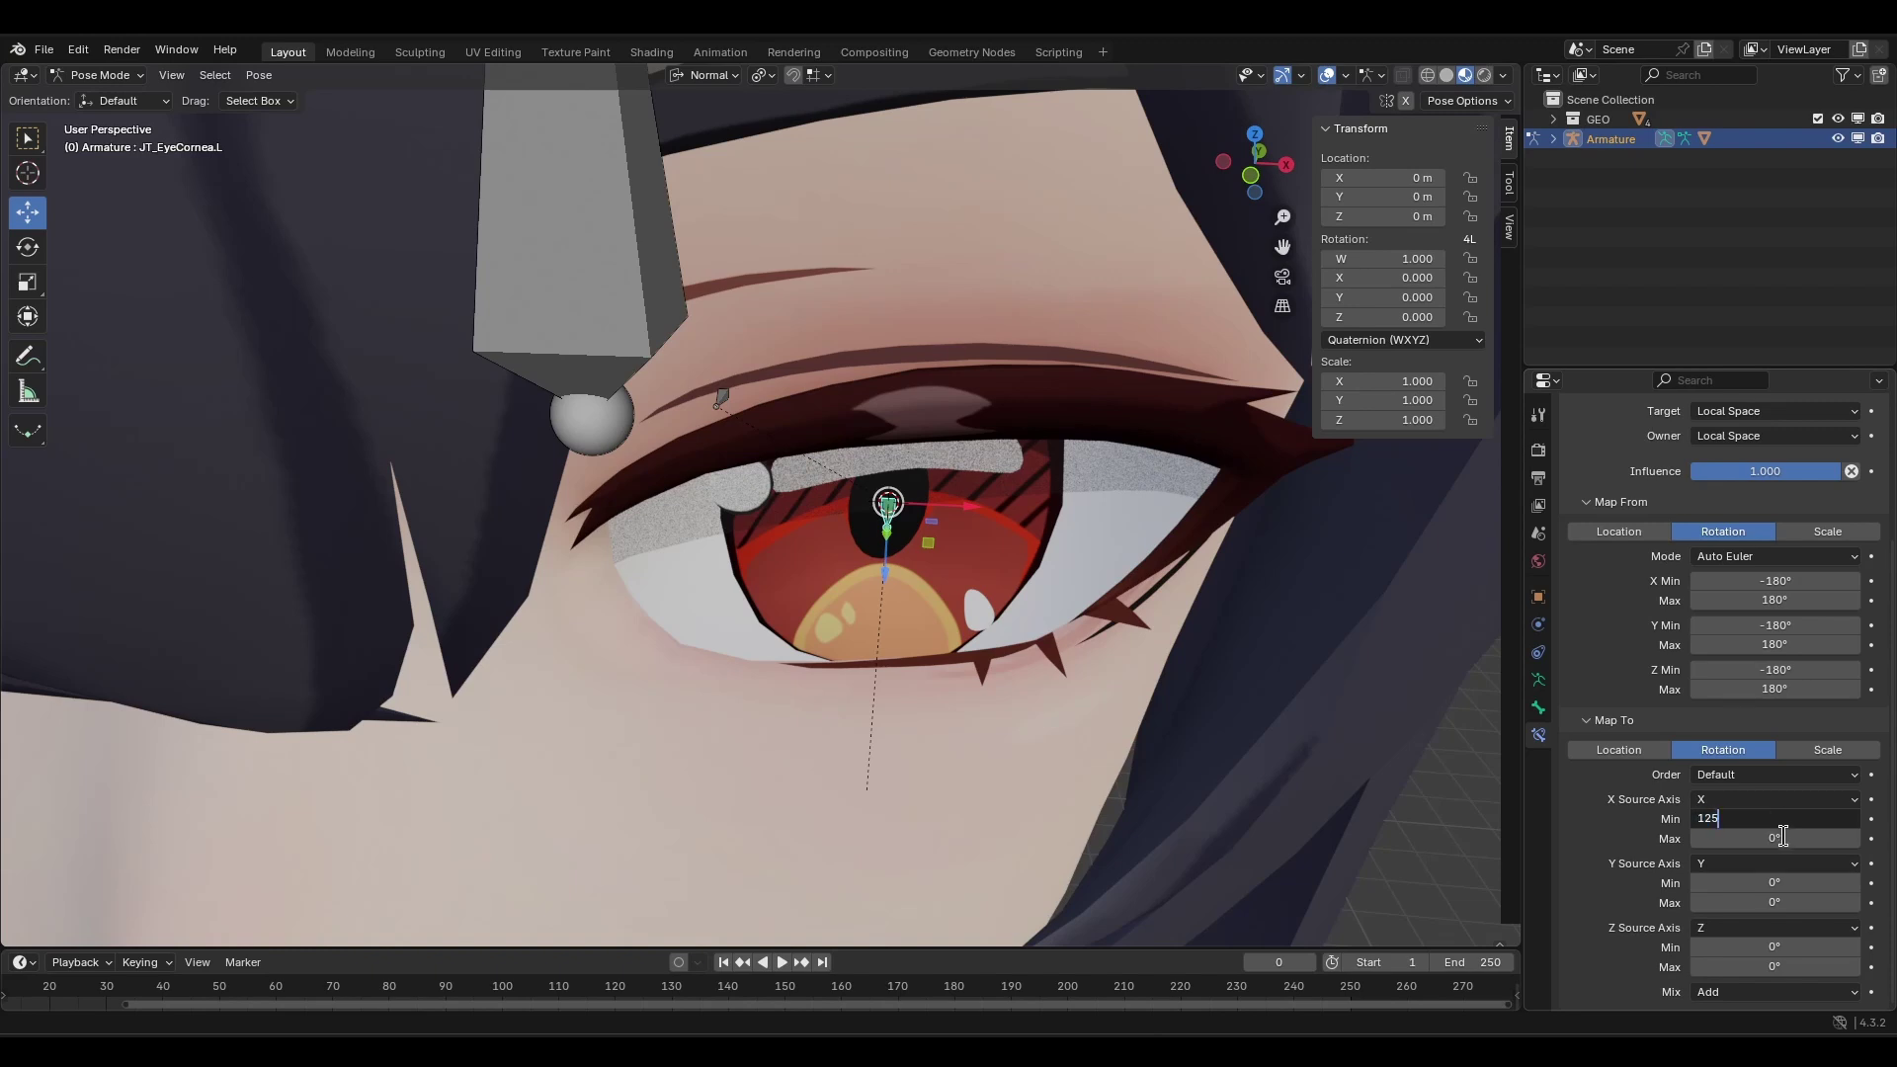
key("Return")
left_click(1773, 882)
type("125")
key("Return")
left_click(1786, 947)
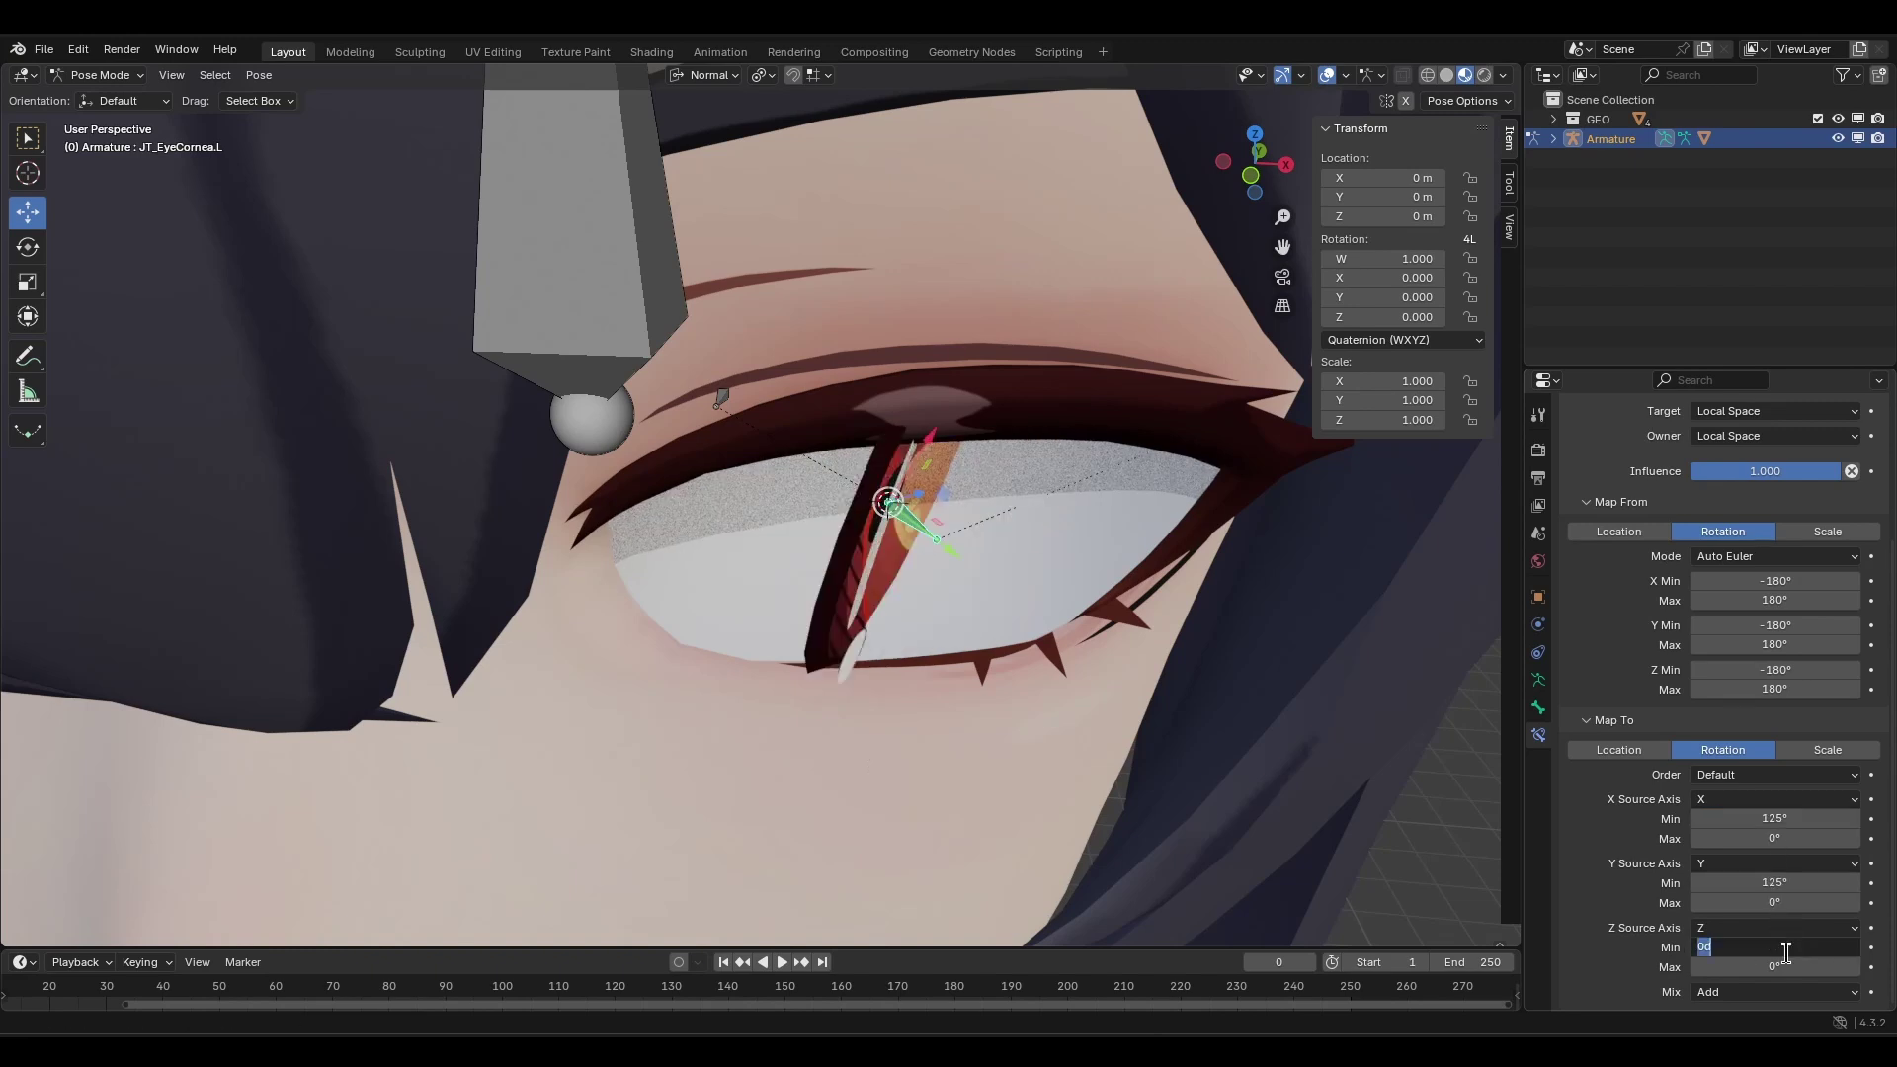
type("125")
key("Return")
Set the Map To rotation maximums for the X, Y and Z source axes to -125°.
left_click(1783, 838)
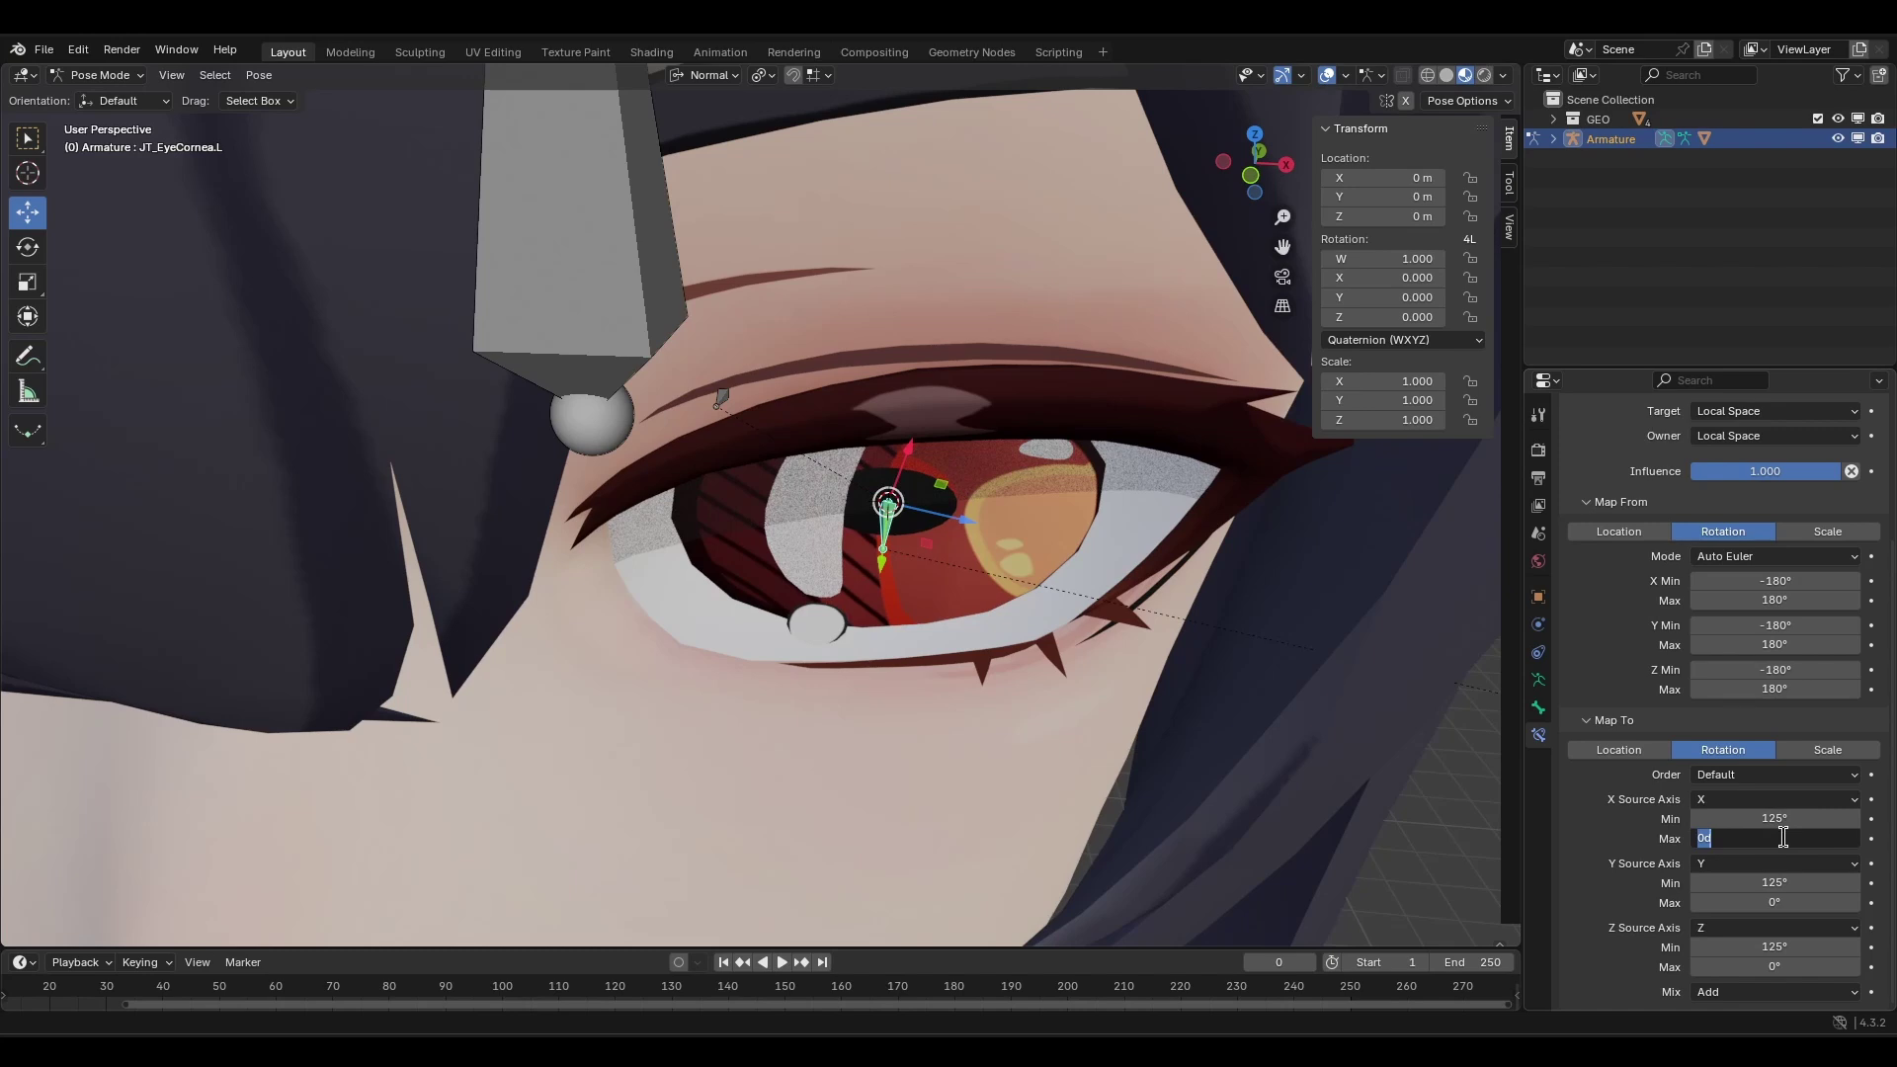
key("Return")
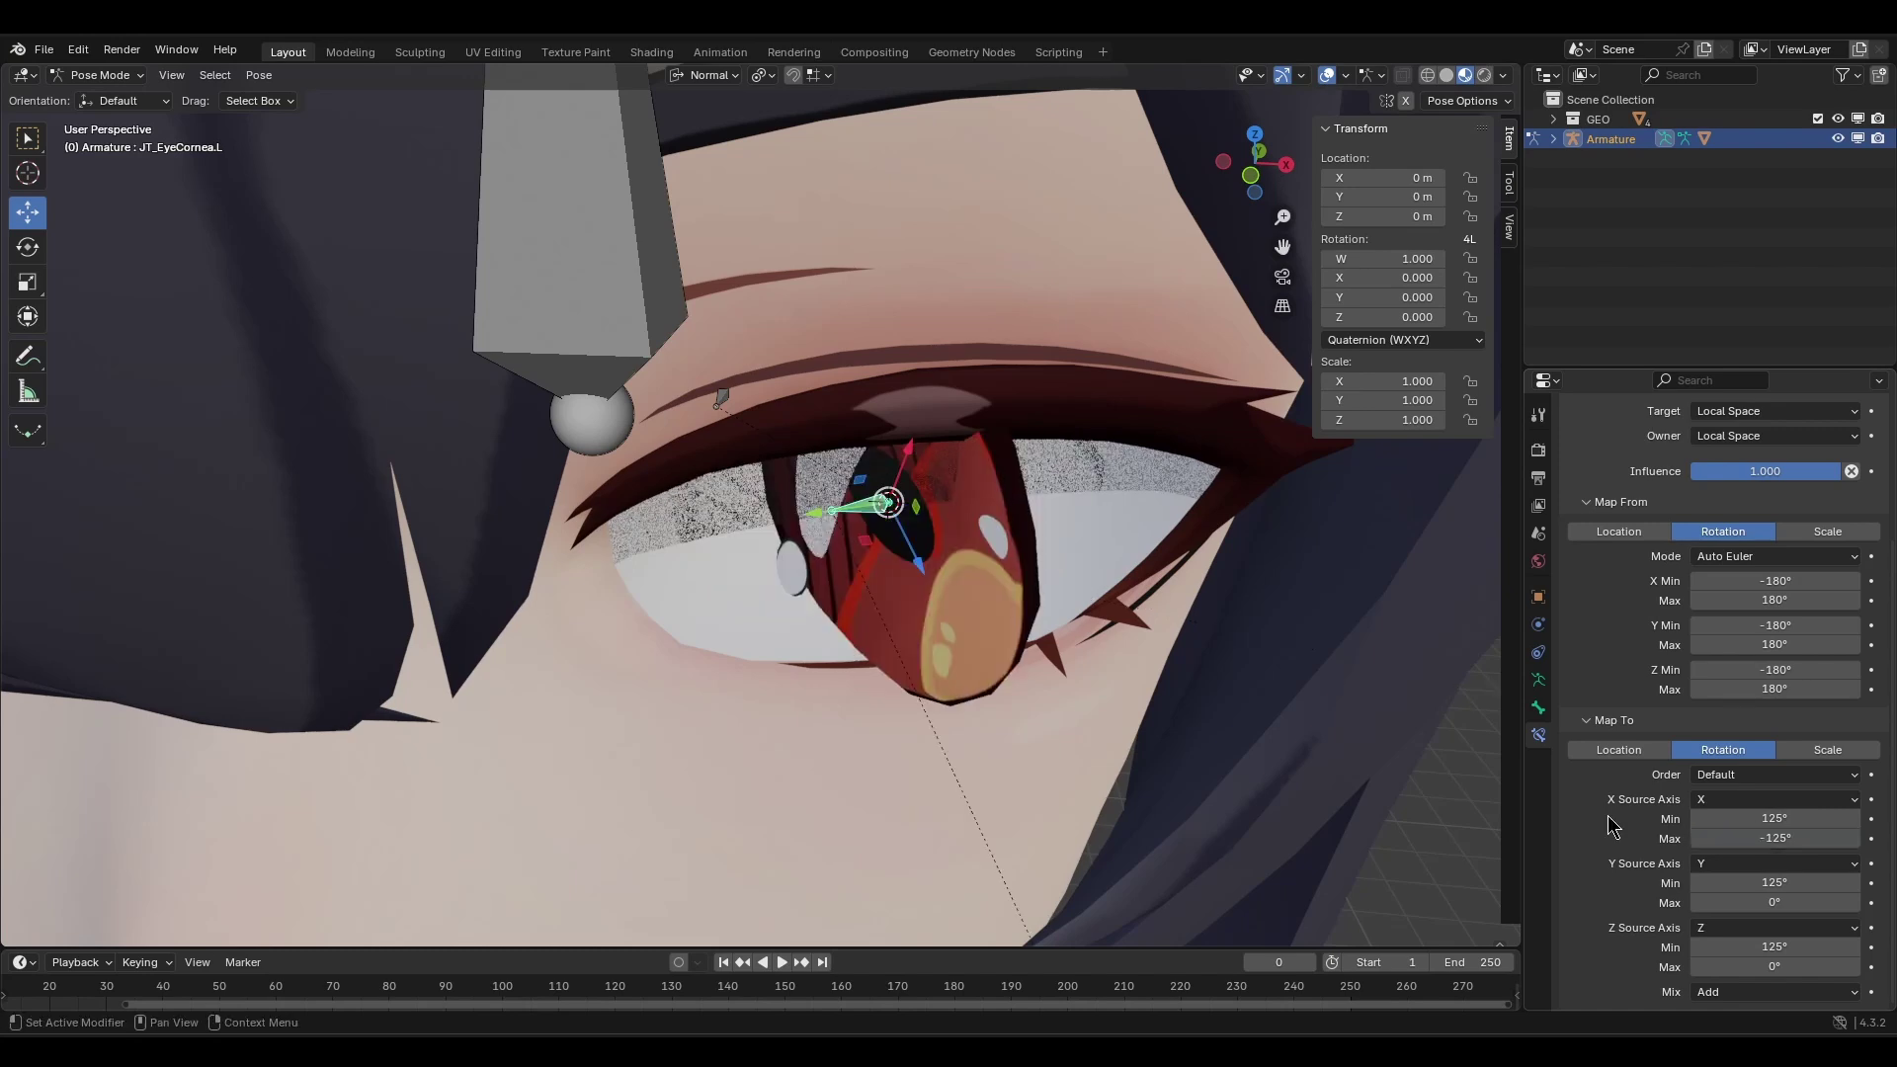
key("Return")
left_click(1750, 967)
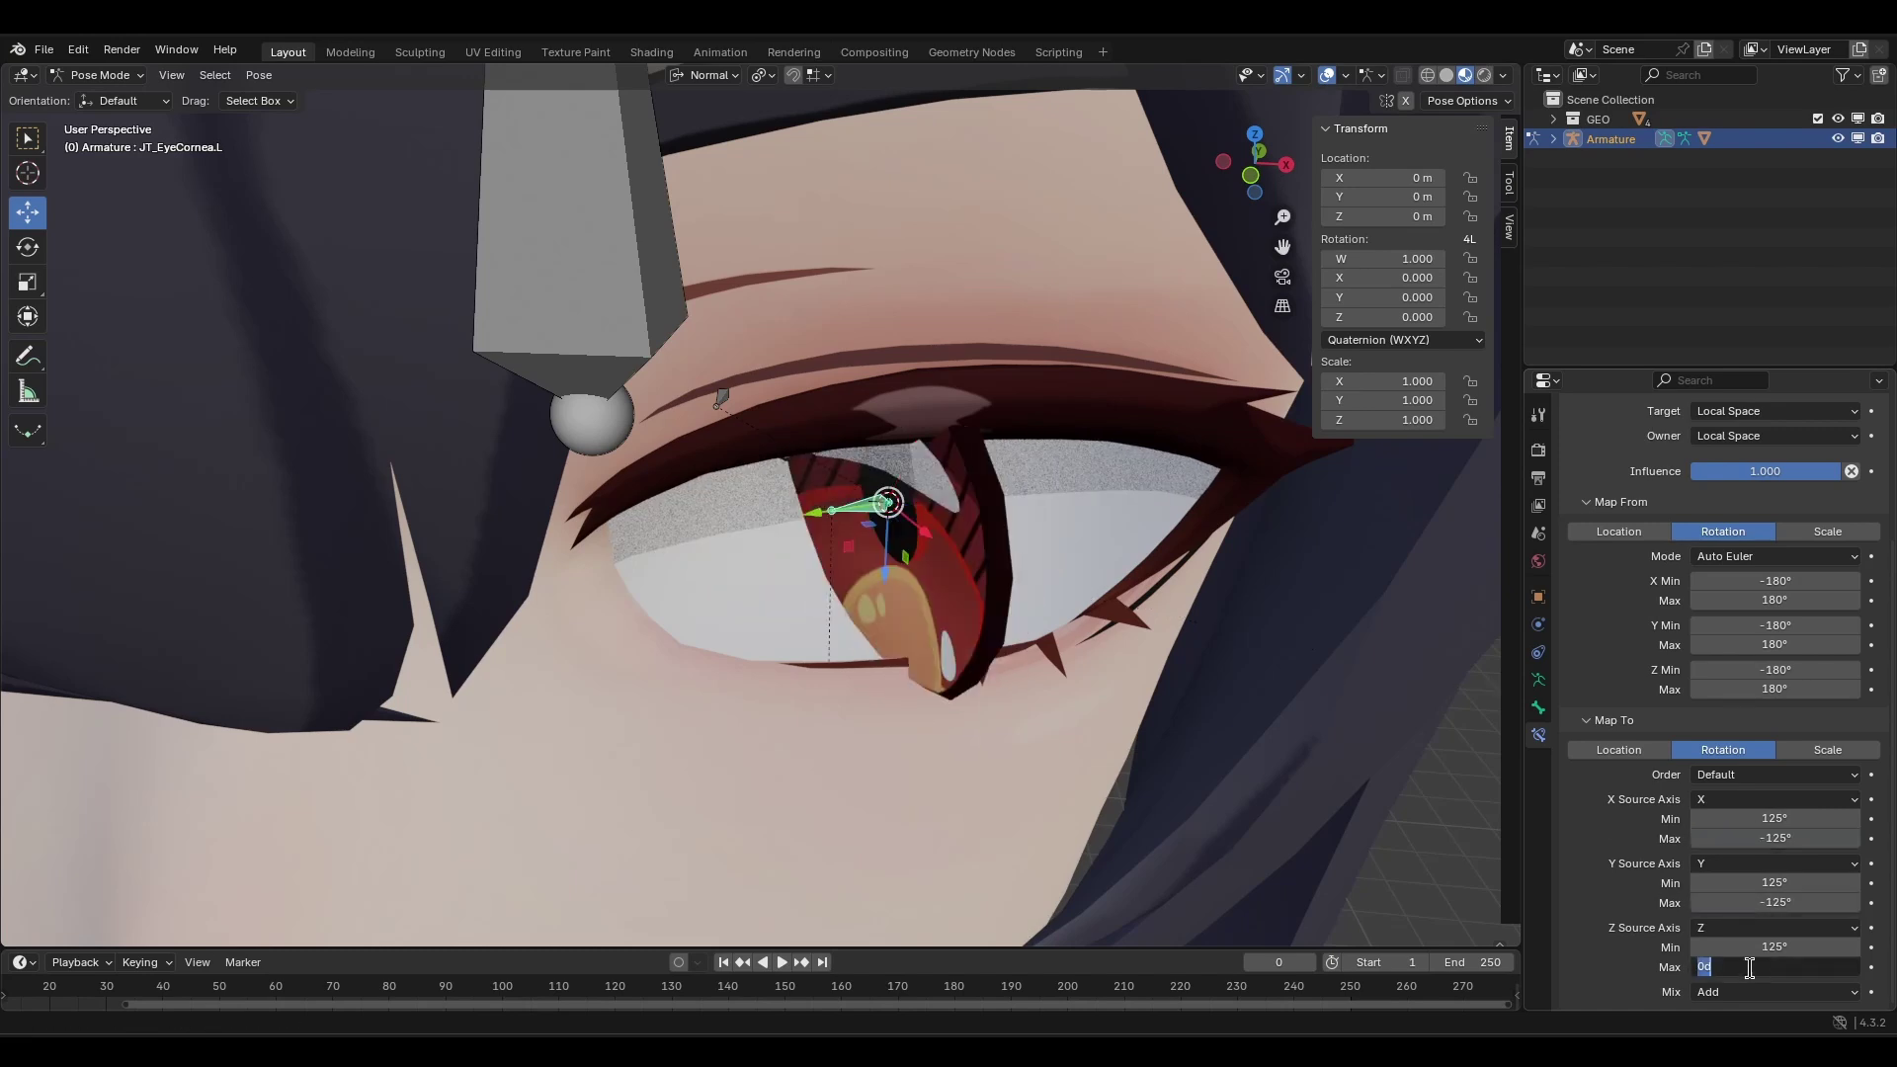
type("-125")
key("Return")
Select the left eye bone JT_Eye.L and rotate it around its local Z axis to test the cornea constraint.
scroll(956, 639, "up", 2)
middle_click_drag(956, 639, 918, 632)
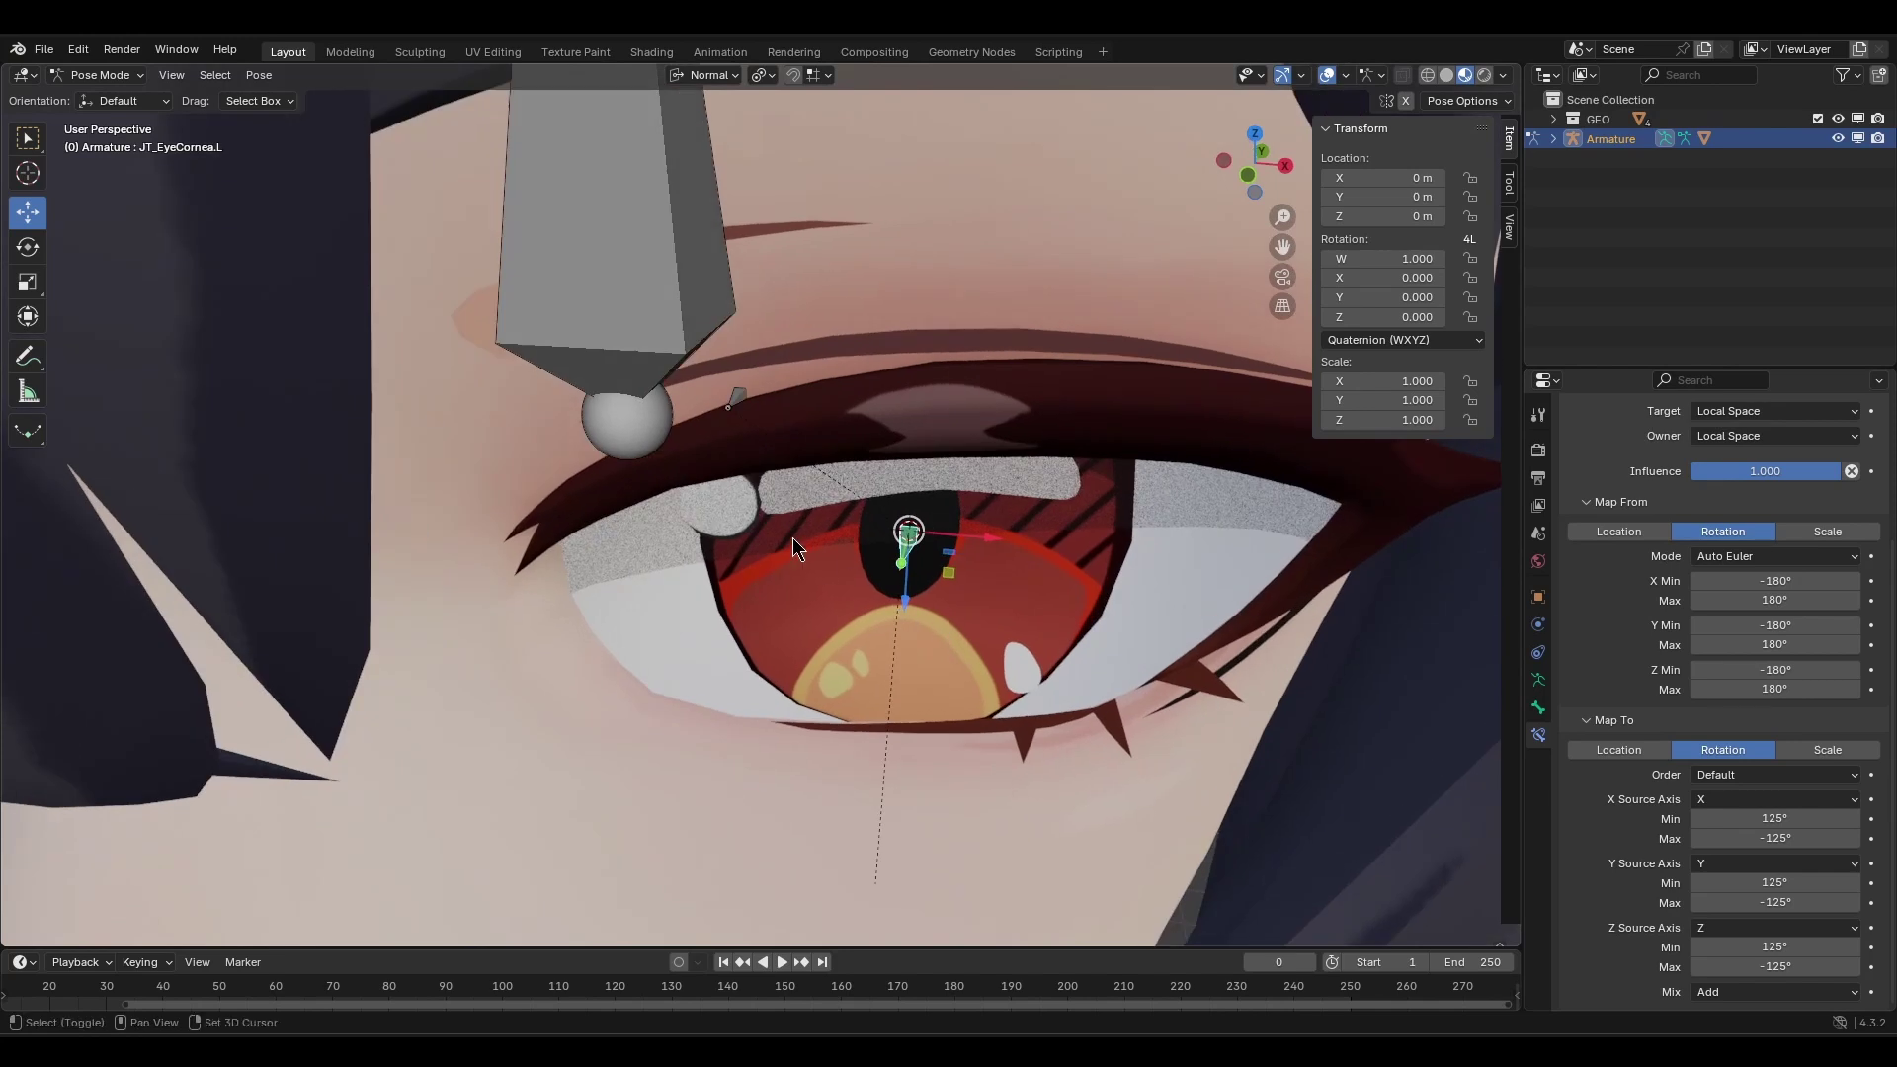
middle_click_drag(793, 537, 873, 561, "shift")
left_click(802, 420)
middle_click_drag(889, 411, 999, 406)
scroll(1001, 406, "down", 3)
middle_click_drag(909, 499, 930, 475)
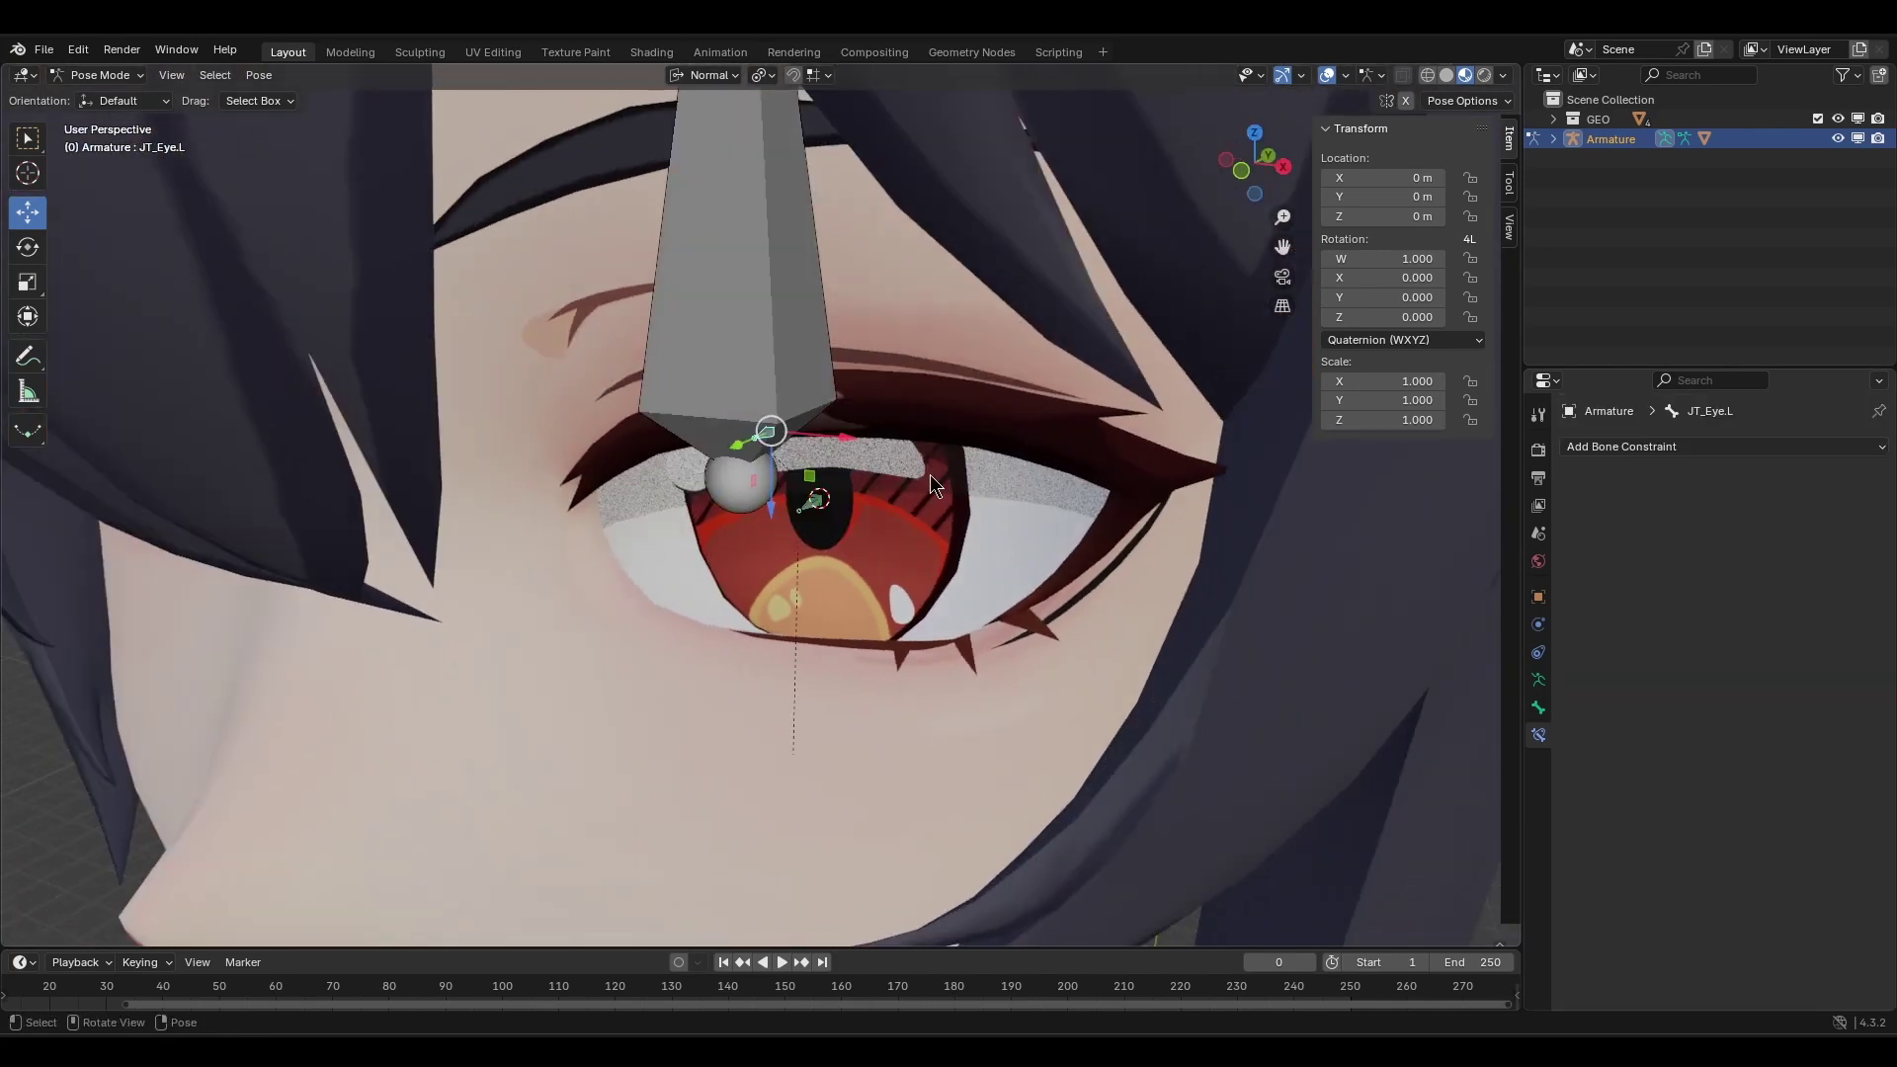
middle_click_drag(1059, 430, 1024, 476)
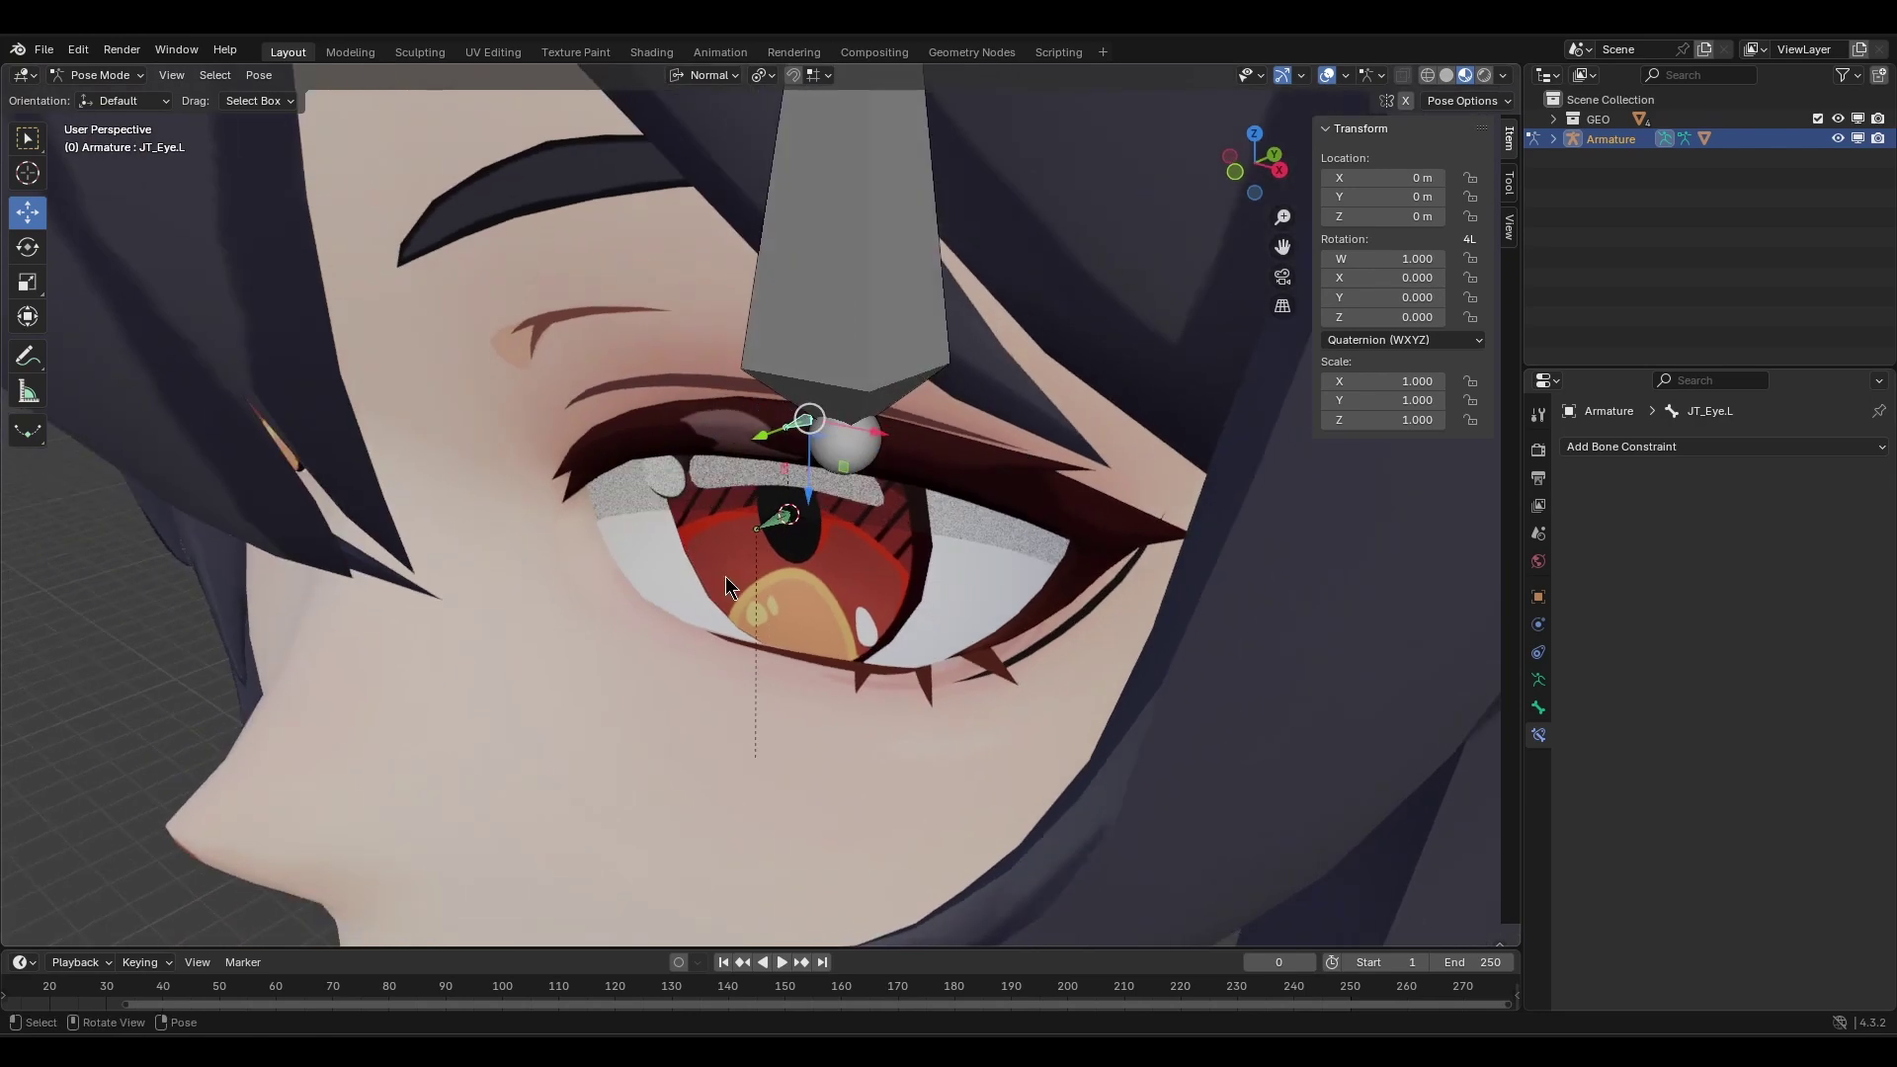
middle_click_drag(664, 593, 933, 525)
key("r")
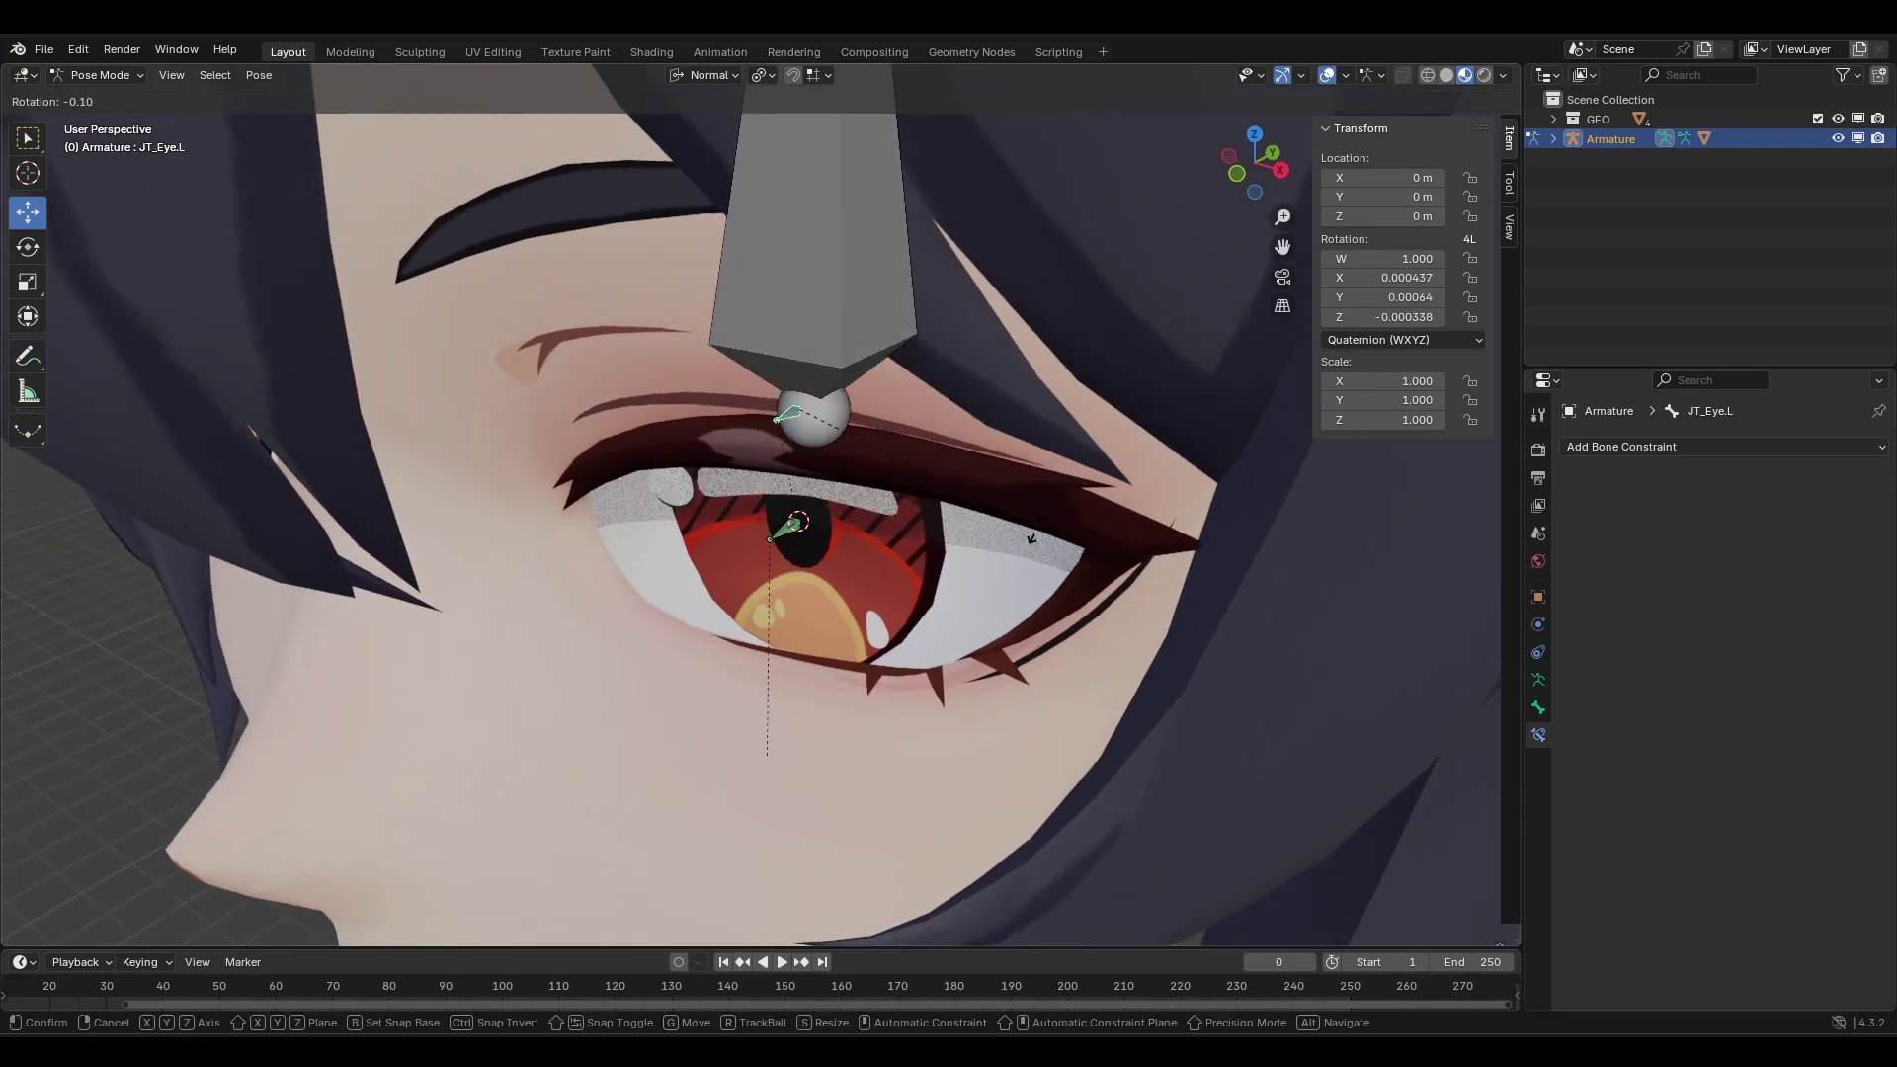
key("z")
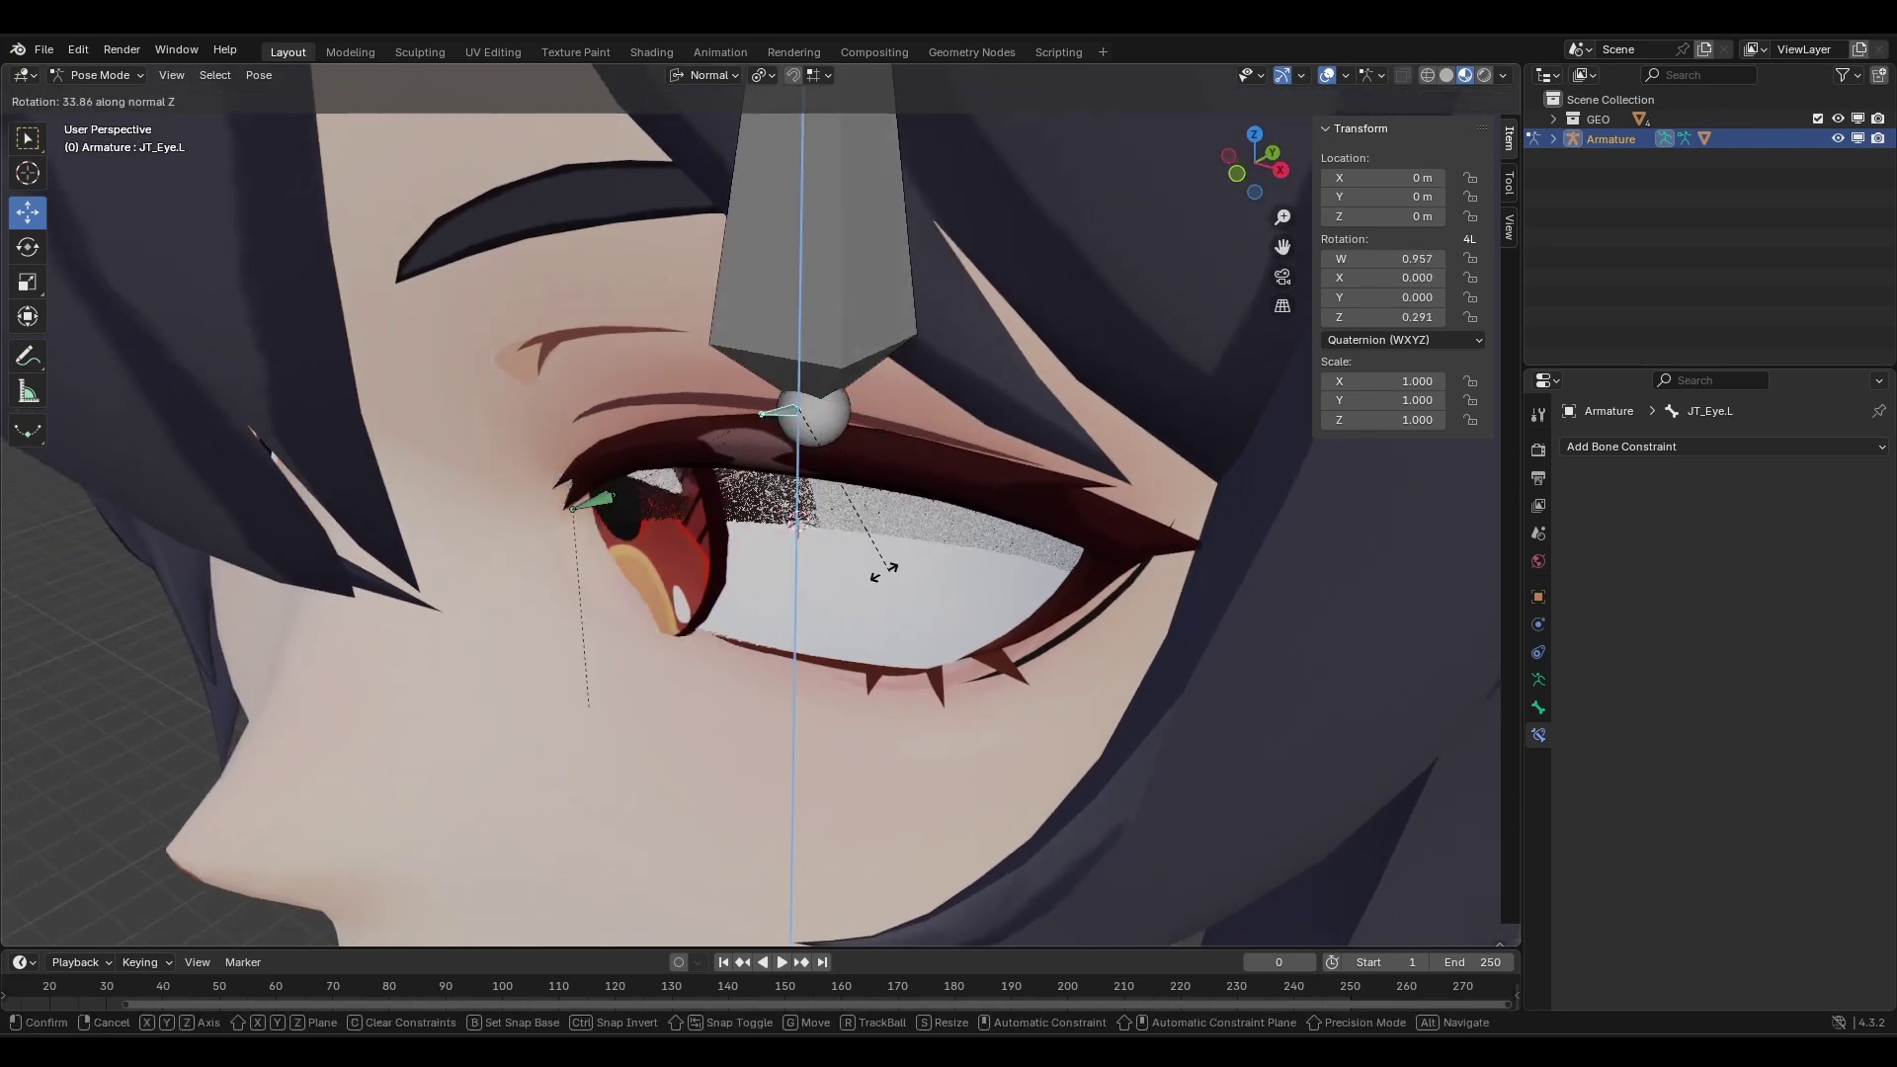
left_click(953, 599)
Select the left cornea bone and switch its Transformation constraint off and on to compare the effect on the rotated eye.
middle_click_drag(956, 601, 947, 541)
left_click(714, 465)
middle_click_drag(757, 470, 894, 464)
left_click(1810, 481)
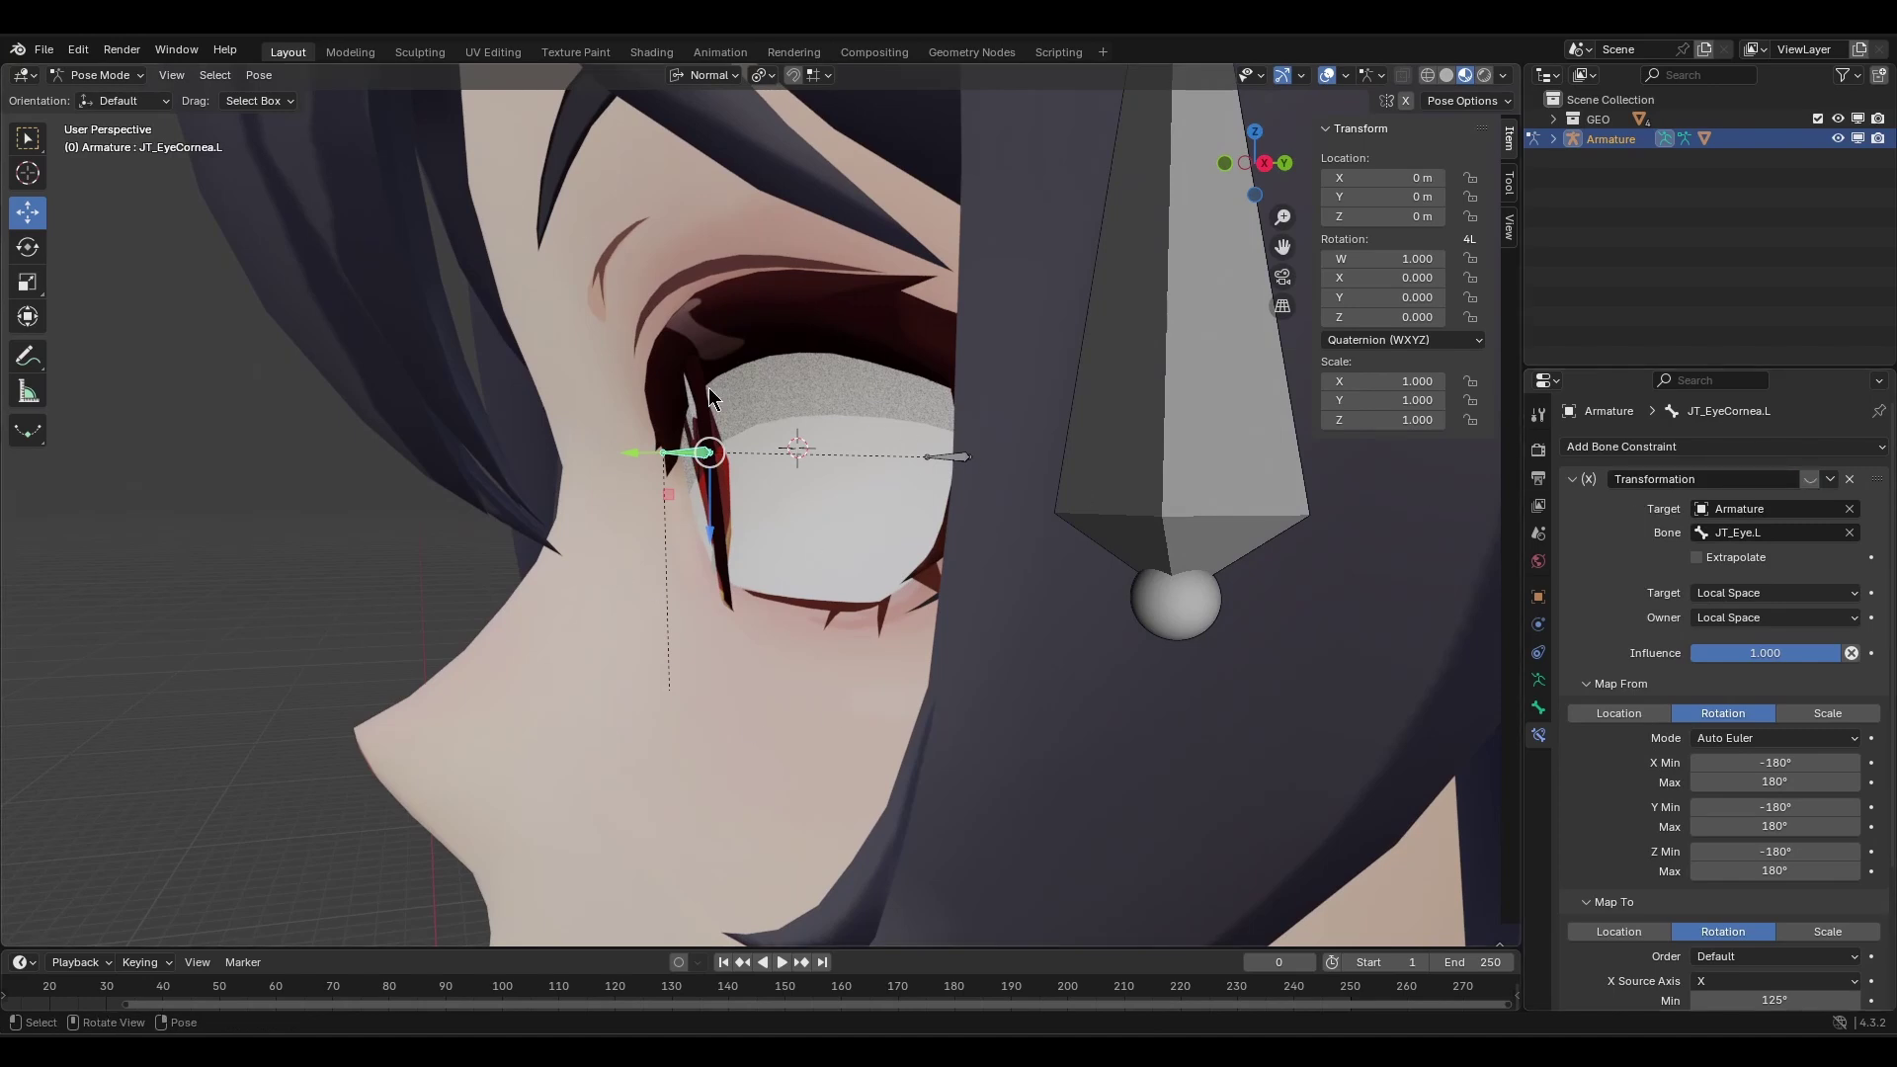
middle_click_drag(709, 388, 839, 465)
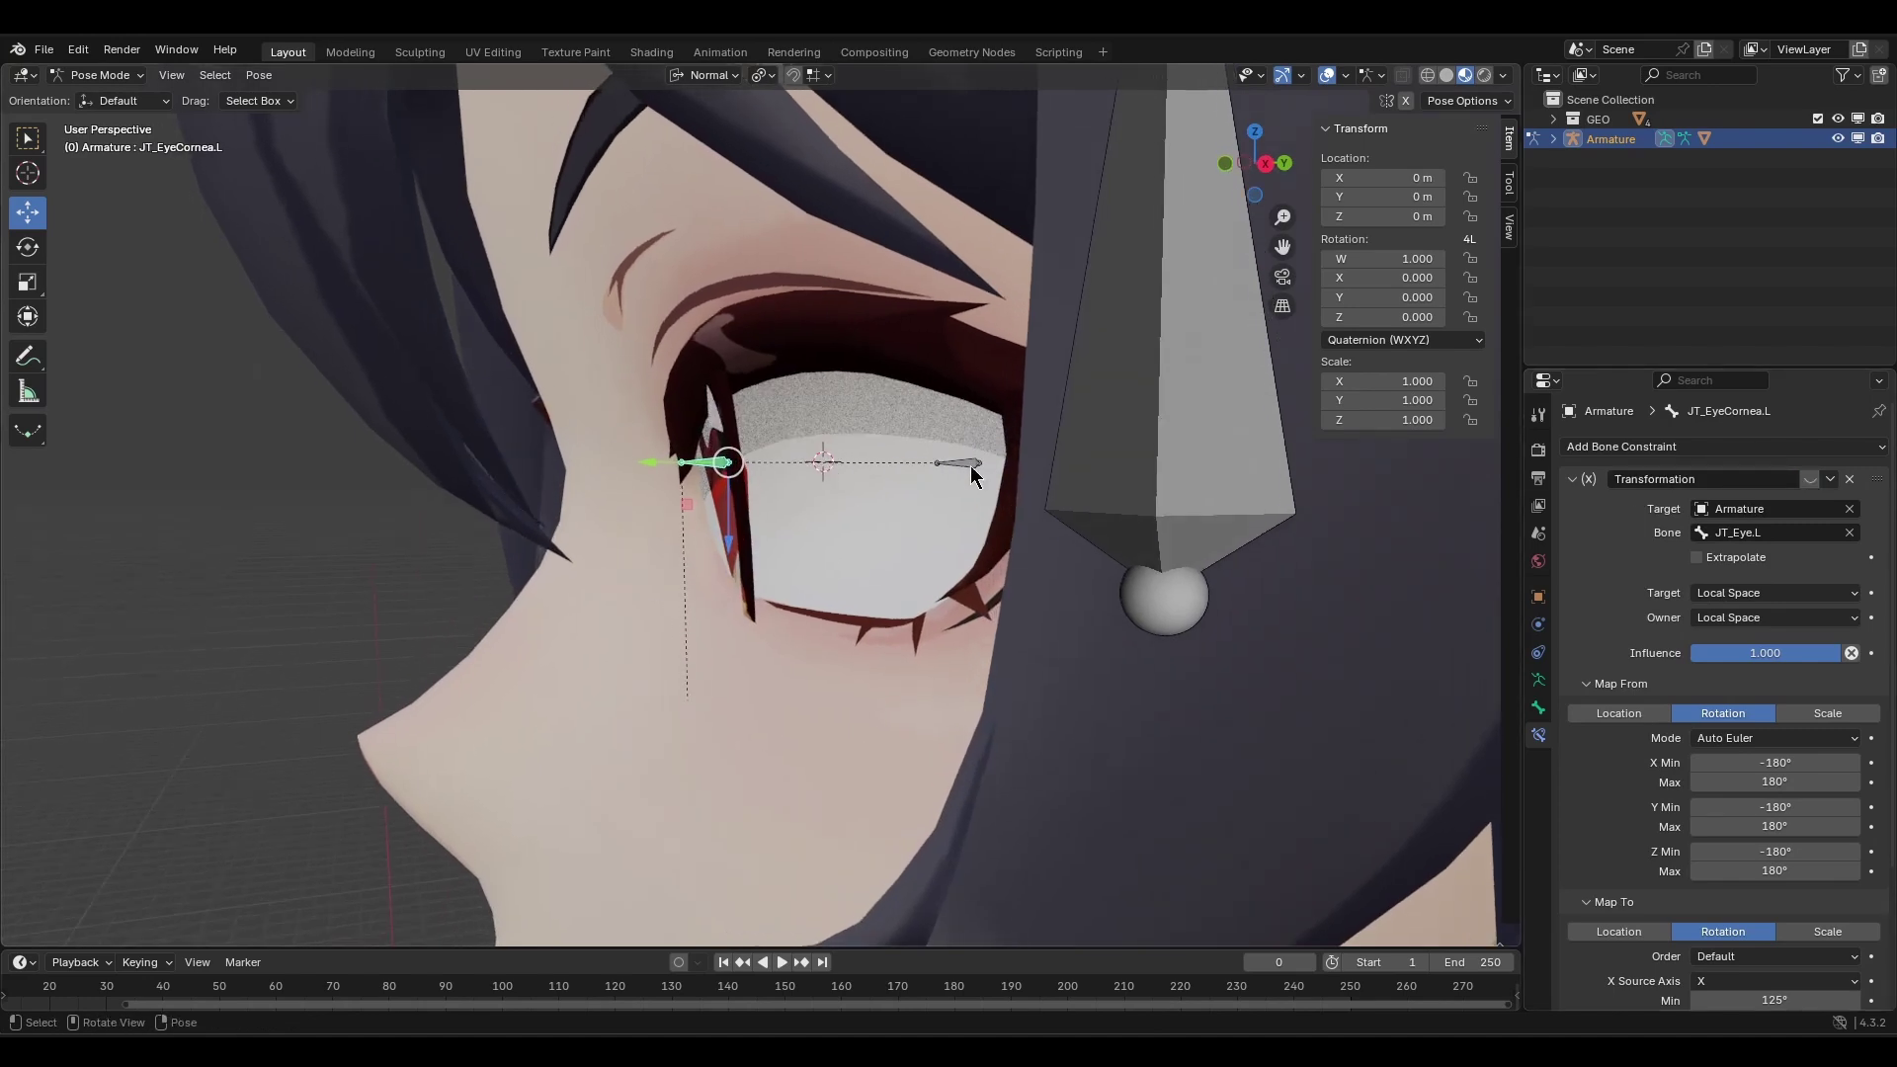
left_click(1809, 479)
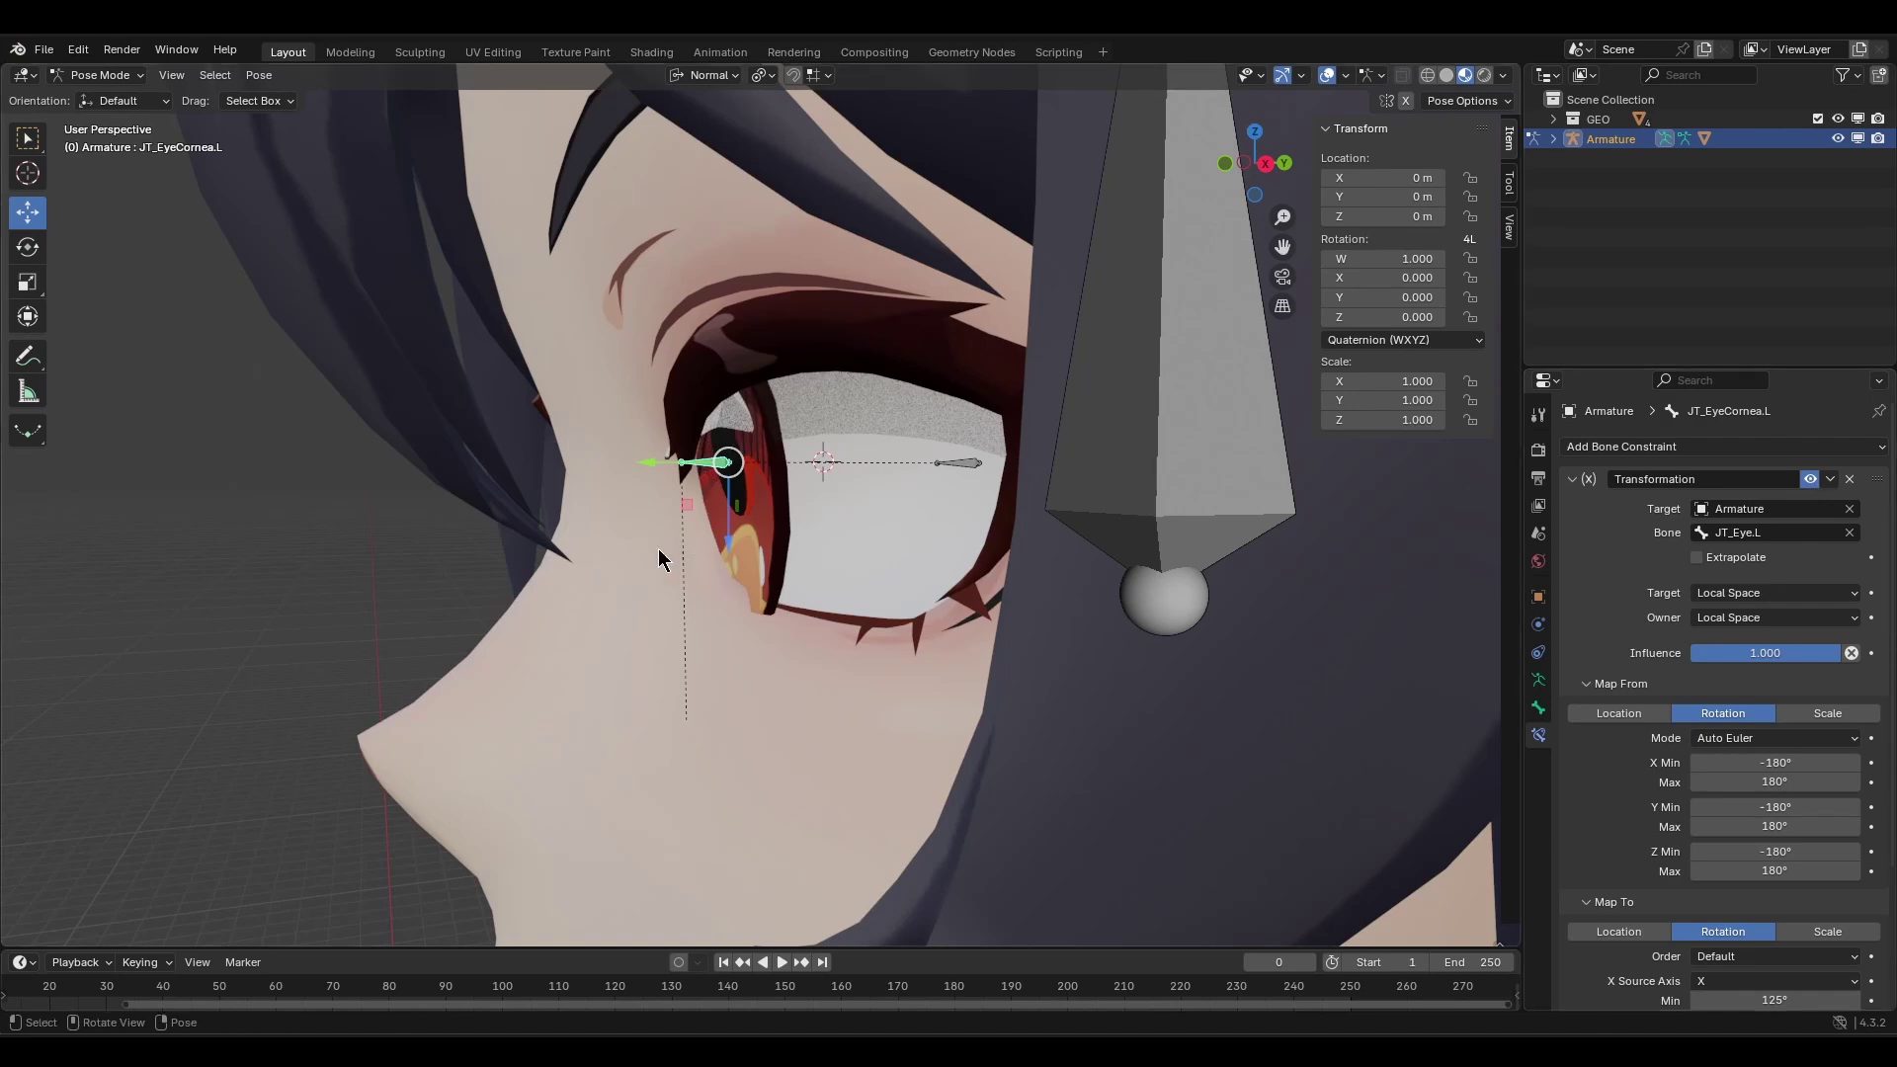
middle_click_drag(789, 522, 865, 524)
Select the left eye bone and clear its test rotation.
left_click(798, 410)
middle_click_drag(526, 613, 539, 601)
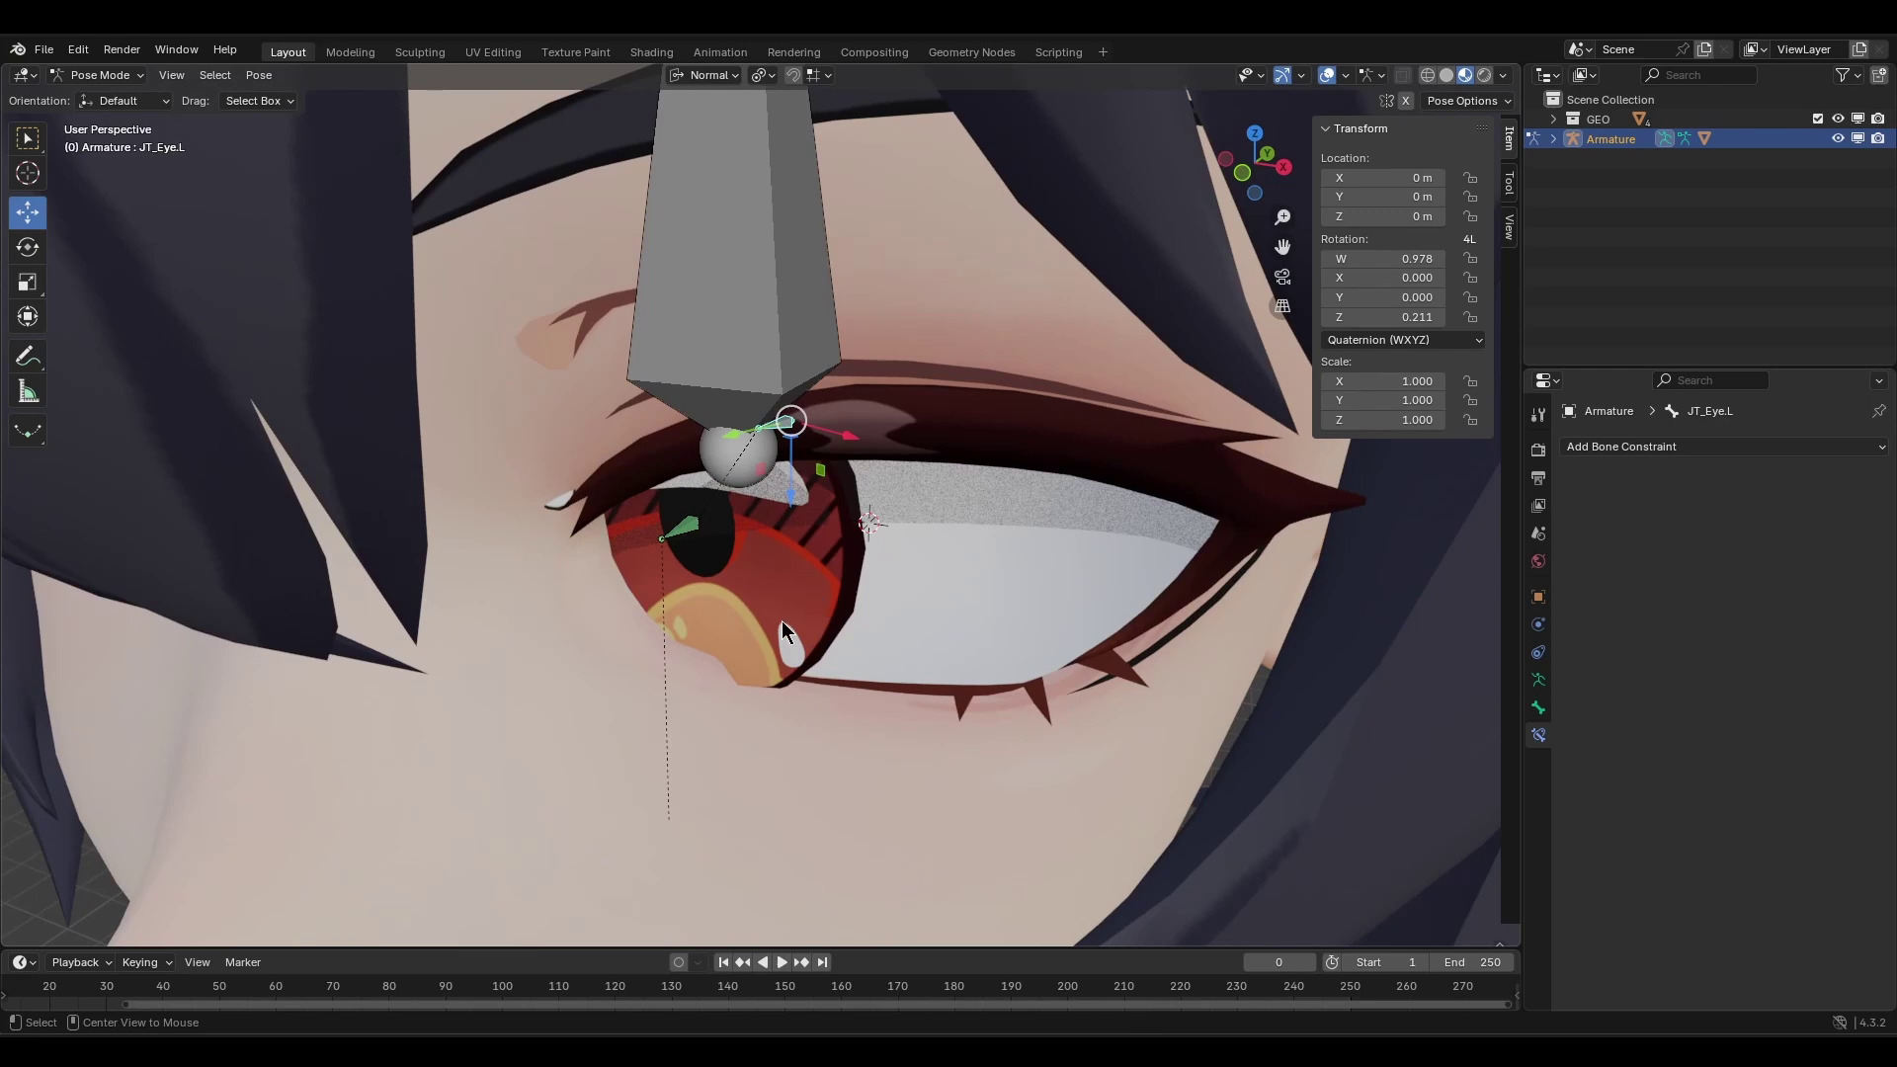
key("alt+r")
Shift the left eye bone's rest position slightly in Edit Mode and try a free rotation in Pose Mode.
middle_click_drag(915, 591, 806, 435)
key("Tab")
left_click_drag(797, 432, 832, 420)
key("Tab")
key("r")
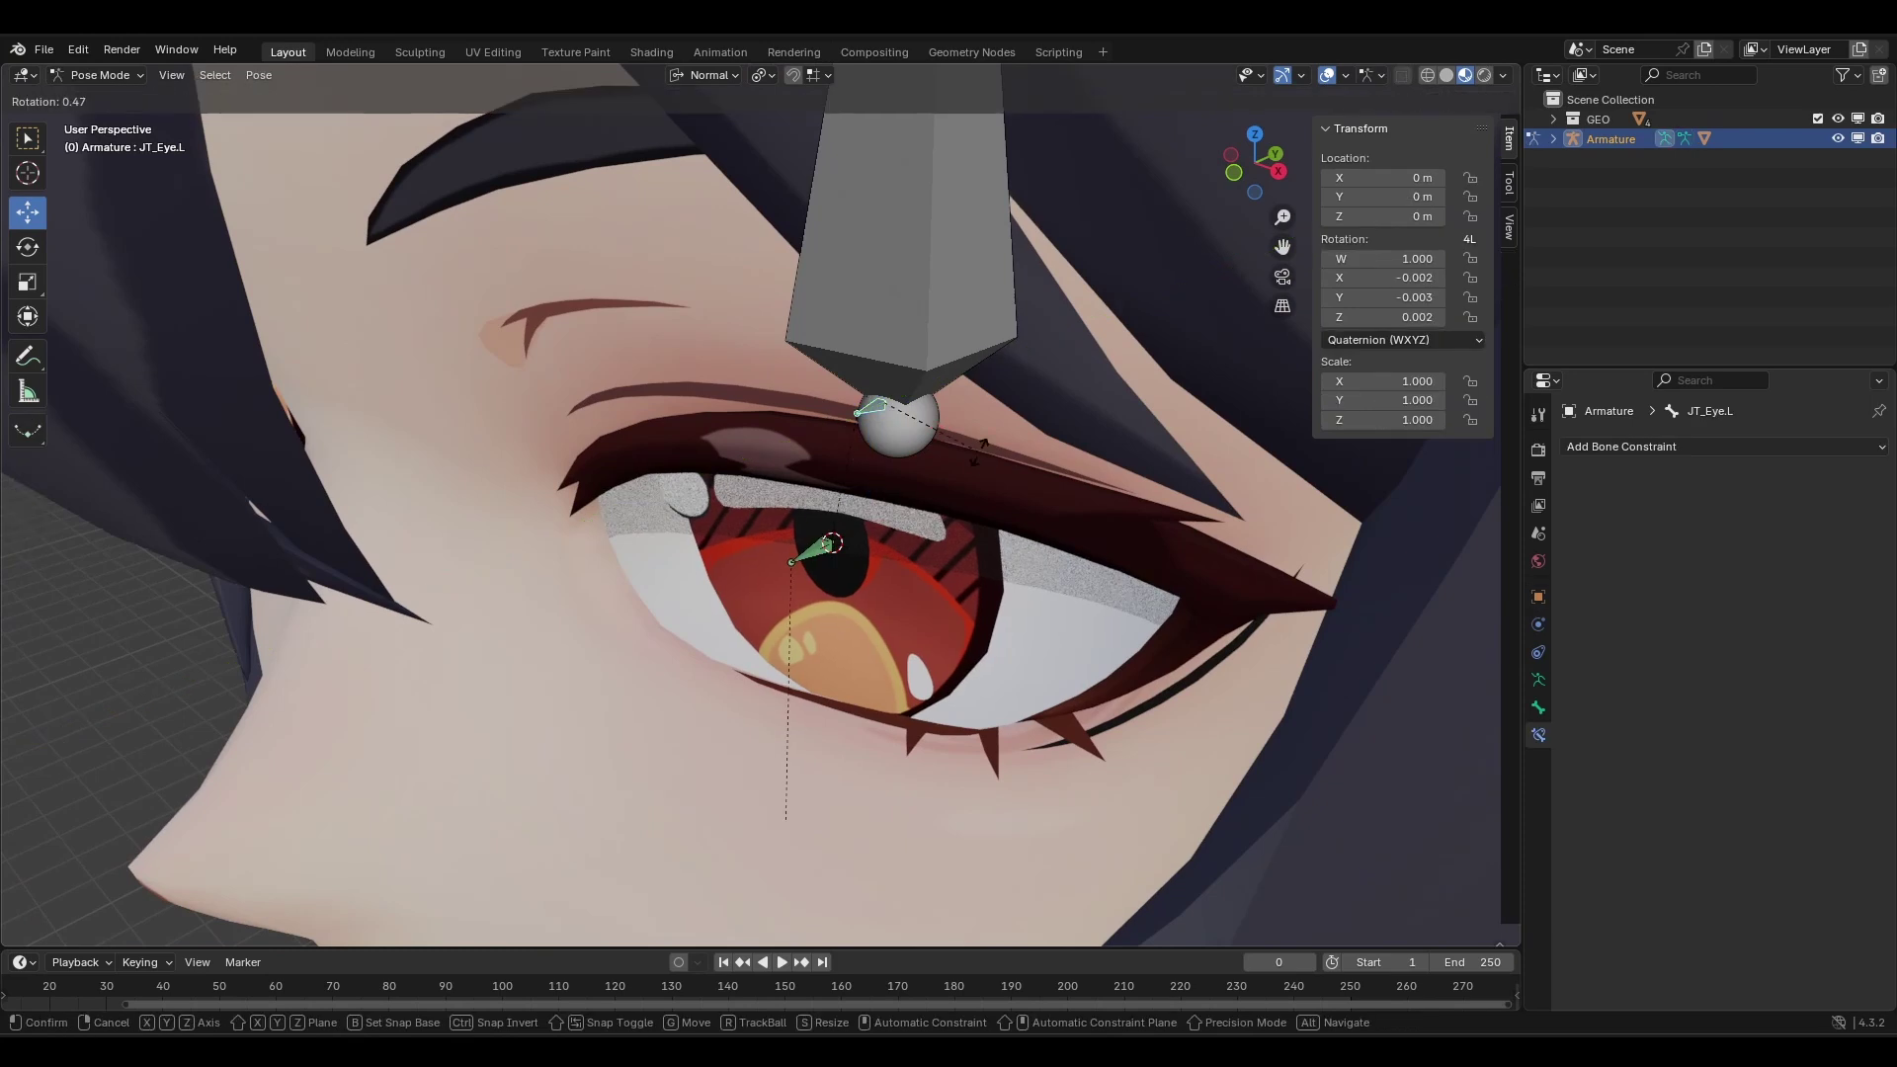
right_click(945, 473)
Nudge the left eye bone's rest position once more and test its rotation around the local Z axis.
key("Tab")
middle_click_drag(945, 472, 849, 455)
left_click_drag(850, 455, 822, 457)
key("Tab")
middle_click_drag(1176, 459, 1045, 470)
key("r")
key("z")
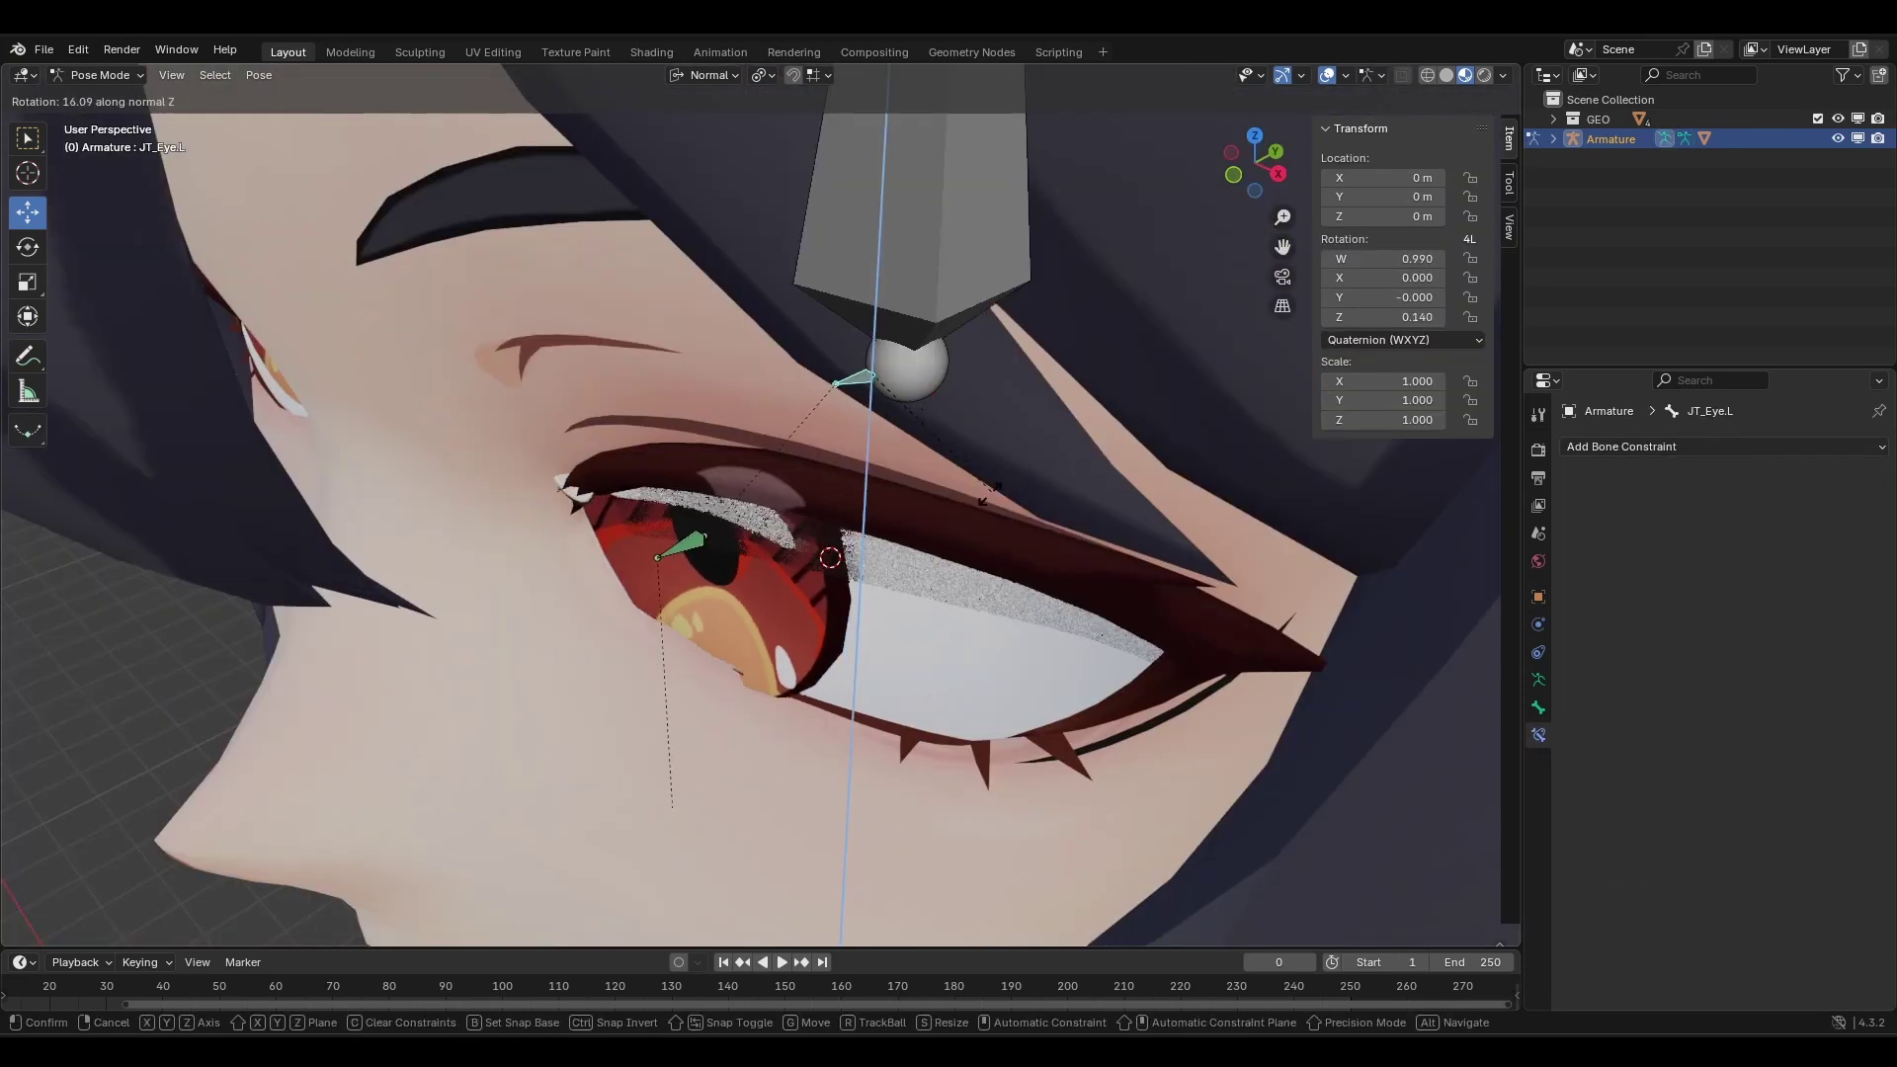
right_click(859, 475)
Move the left eye bone about 0.0155 m along its local X axis and slightly backward, and test its Z rotation.
middle_click_drag(859, 464, 990, 447)
key("KP_1")
key("Tab")
left_click_drag(743, 489, 763, 489)
middle_click_drag(1097, 509, 893, 524)
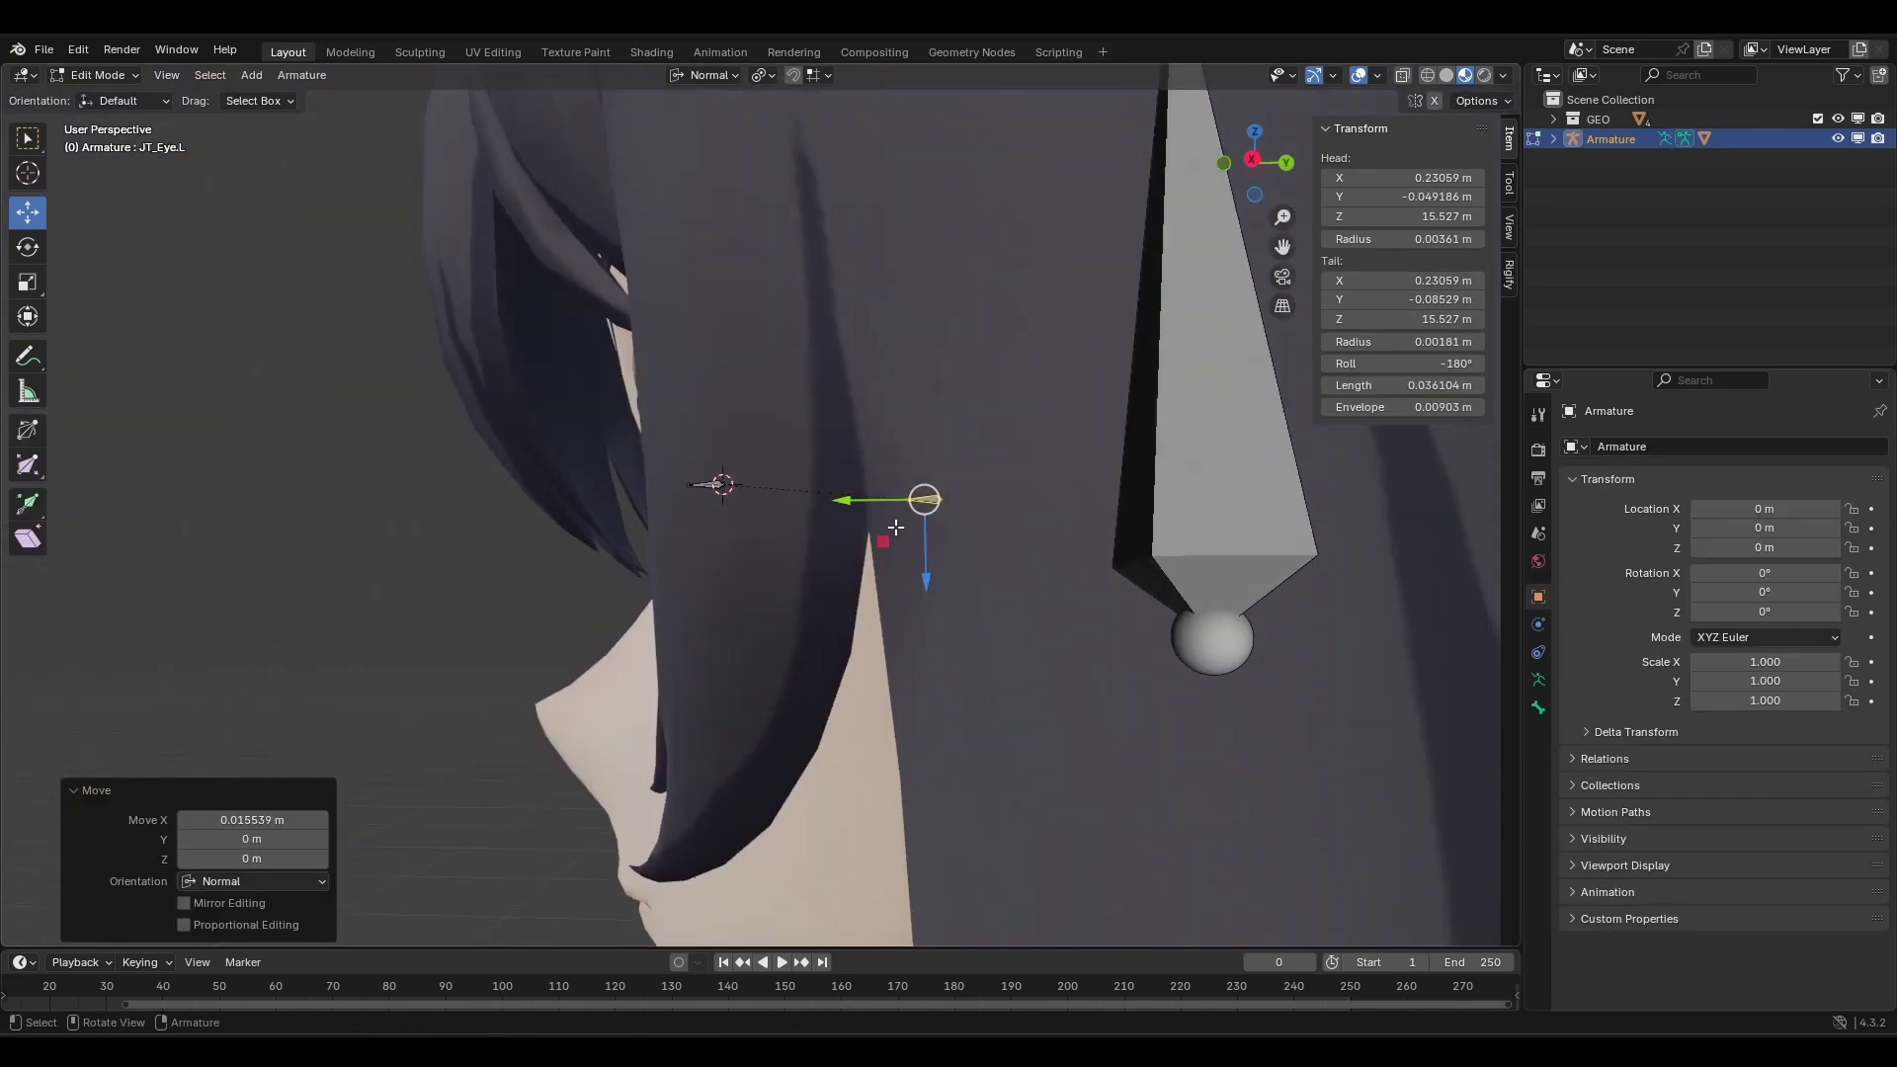
left_click_drag(856, 501, 867, 501)
middle_click_drag(923, 509, 1144, 562)
key("Tab")
key("r")
key("z")
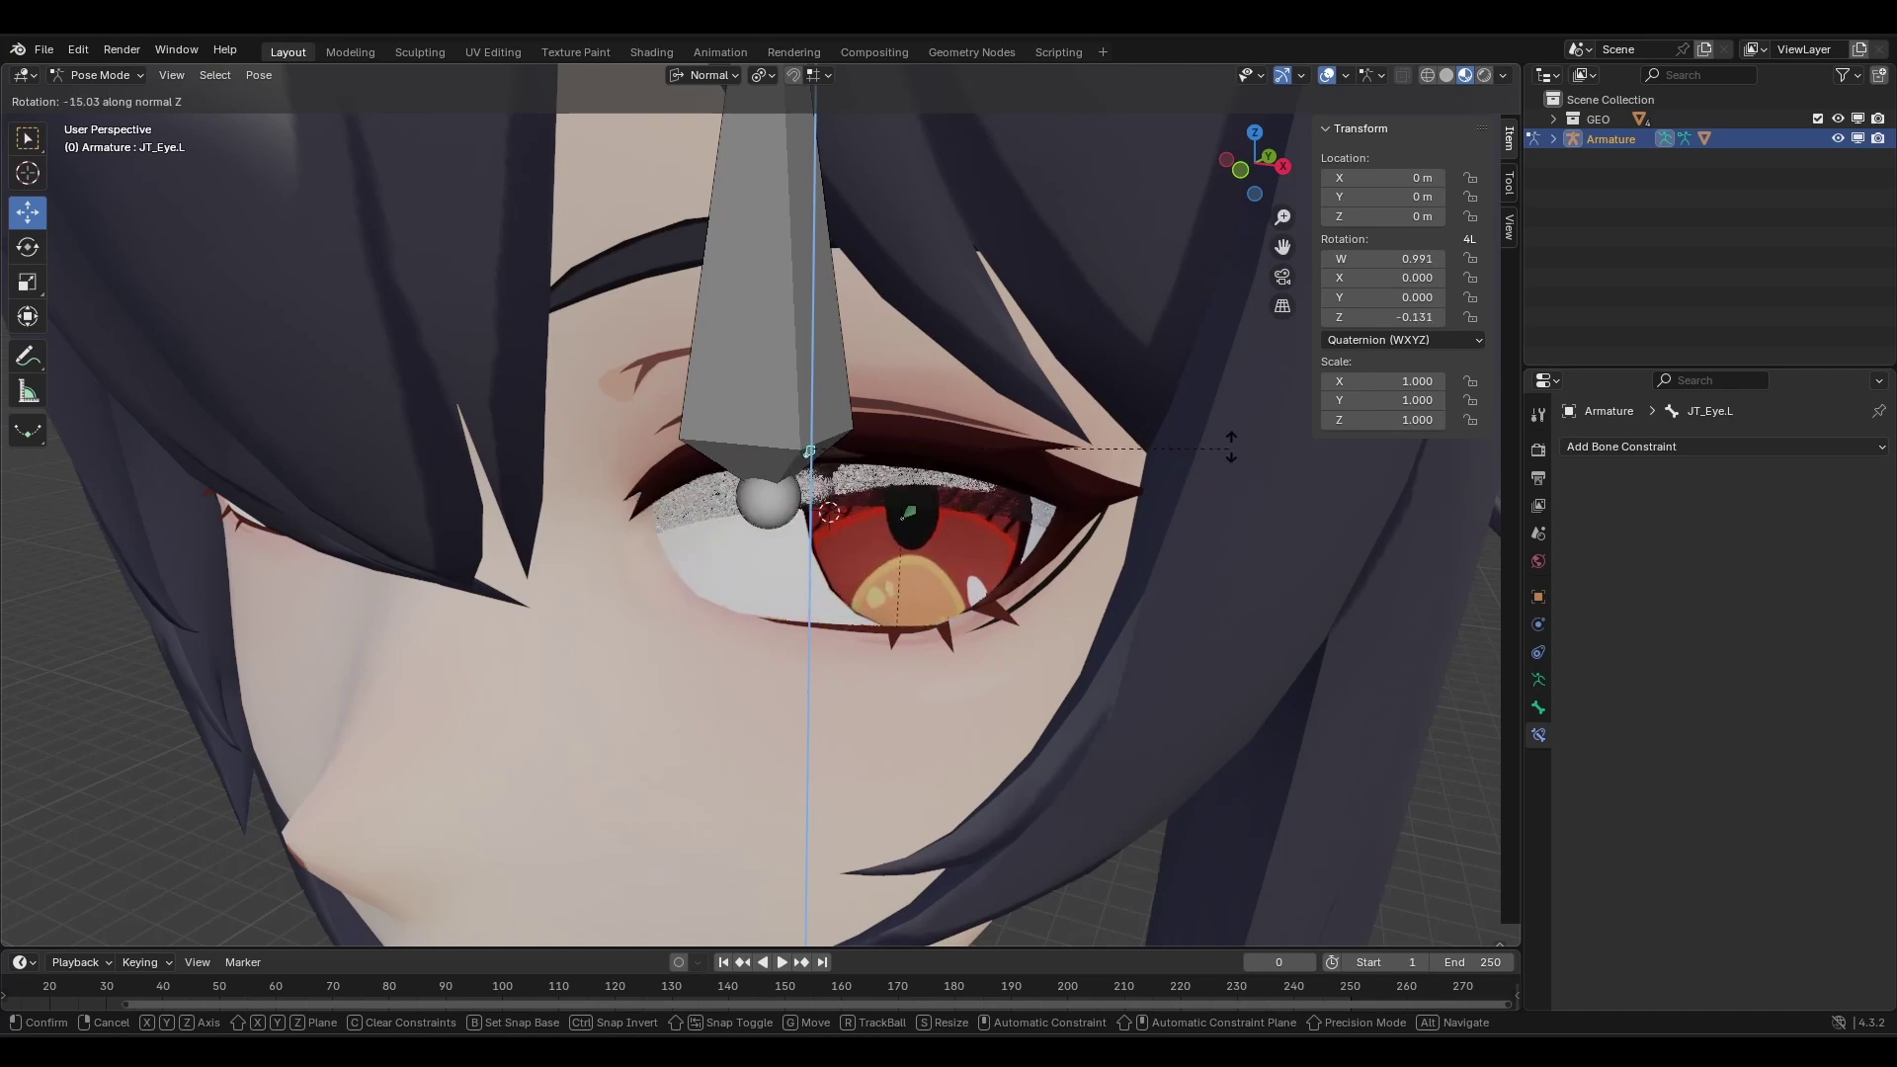
right_click(1225, 440)
Move the left eye bone farther back into the head in Edit Mode and test its local Z rotation in Pose Mode.
scroll(1116, 471, "up", 2)
key("Tab")
middle_click_drag(1116, 471, 973, 474)
left_click_drag(943, 462, 982, 458)
middle_click_drag(983, 458, 1146, 494)
key("Tab")
key("r")
key("z")
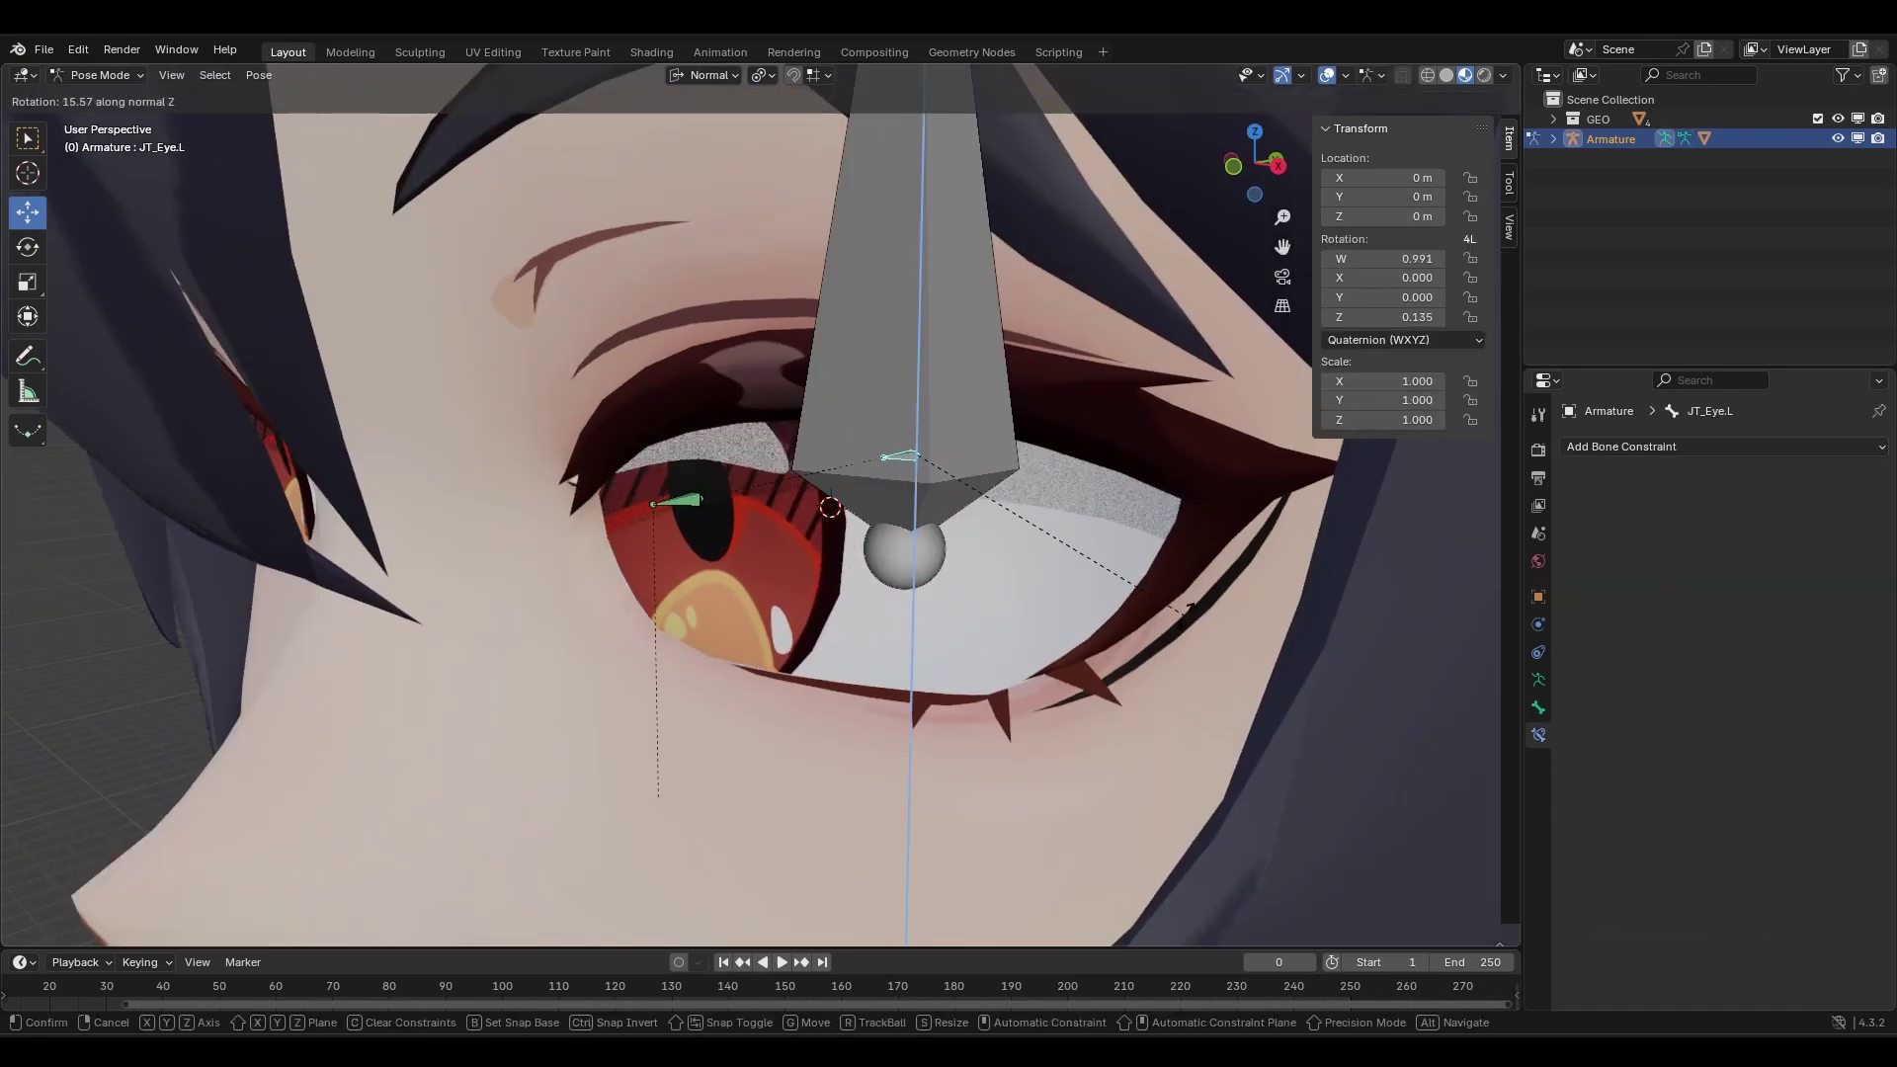
right_click(1175, 593)
Move the left eye bone about 0.0163 m along its local X axis in Edit Mode.
key("Tab")
middle_click_drag(751, 449, 857, 443)
left_click_drag(855, 443, 866, 444)
mouse_move(866, 443)
middle_mouse_down()
mouse_move(899, 432)
mouse_move(869, 443)
middle_mouse_up()
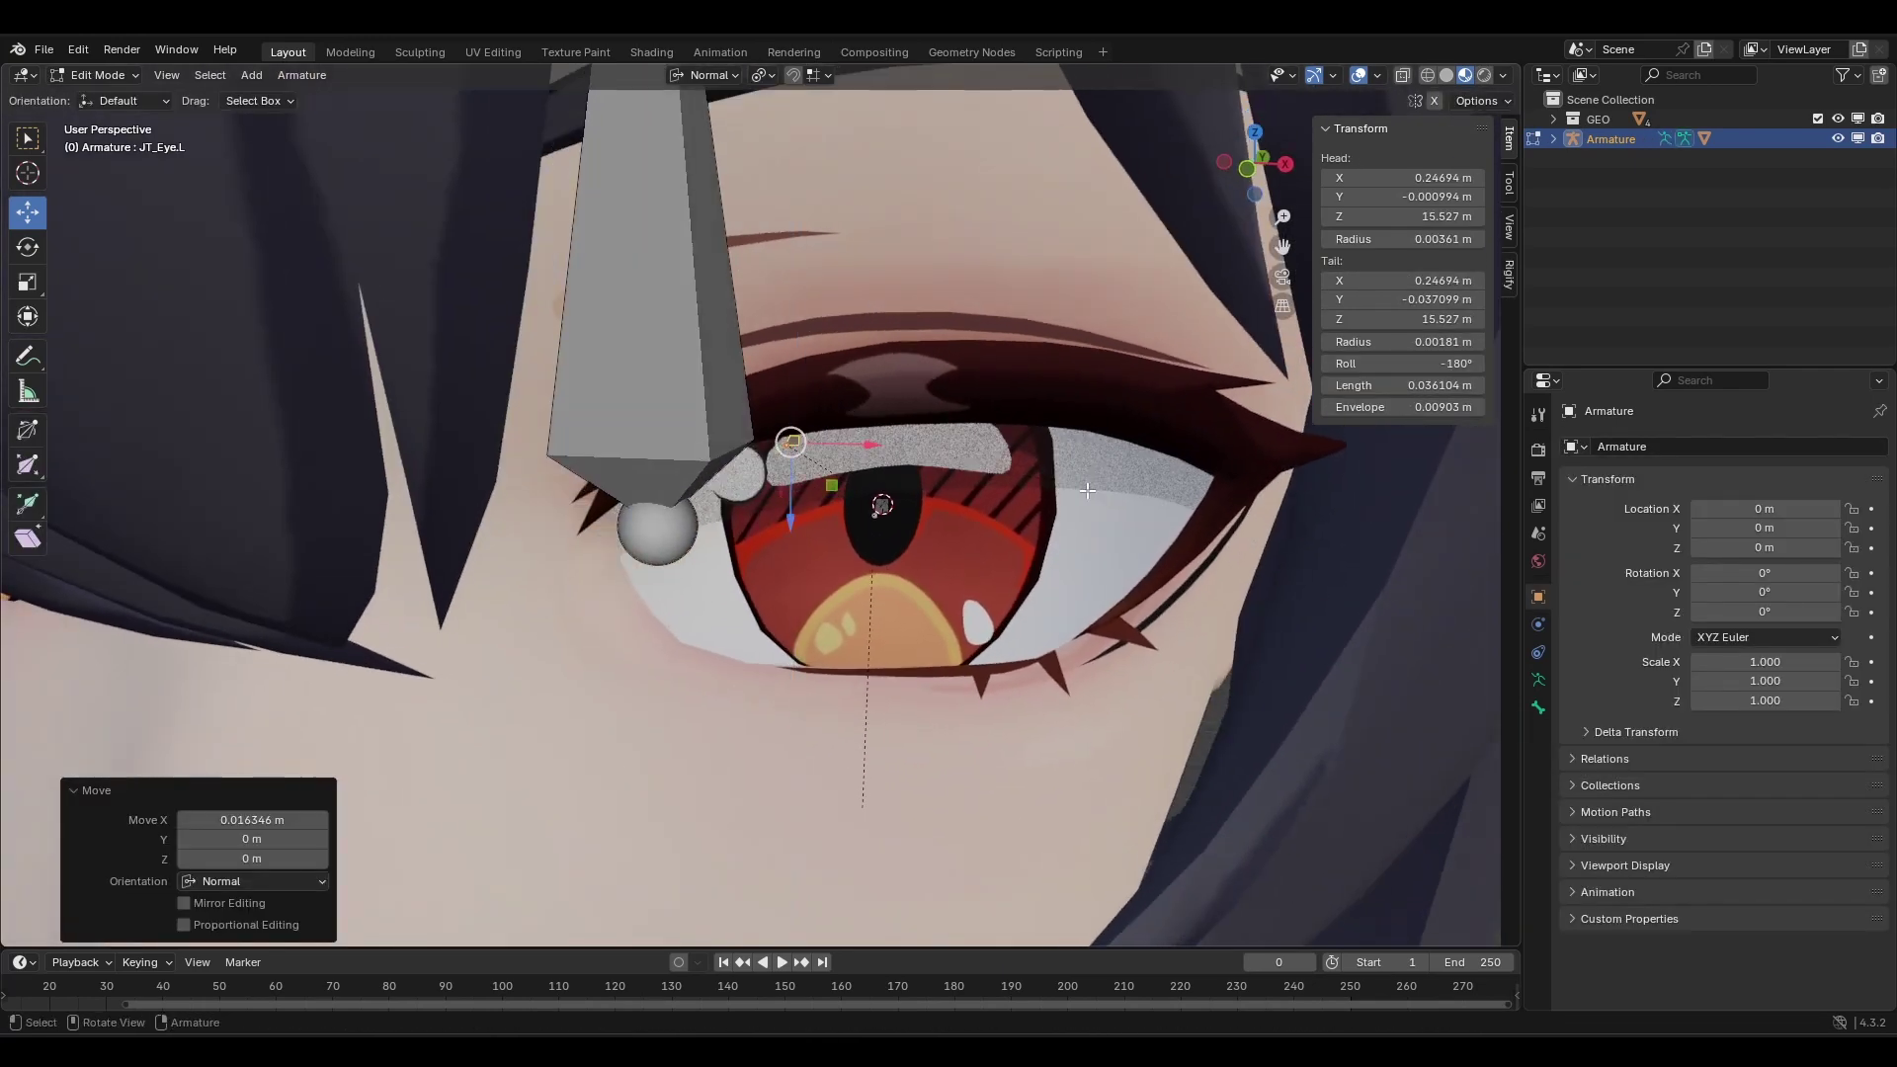
Rotate the left eye bone around its local Z axis in Pose Mode to check the new pivot, and clear the rotation.
key("Tab")
key("r")
key("z")
middle_click_drag(1145, 573, 978, 575)
left_click(1065, 632)
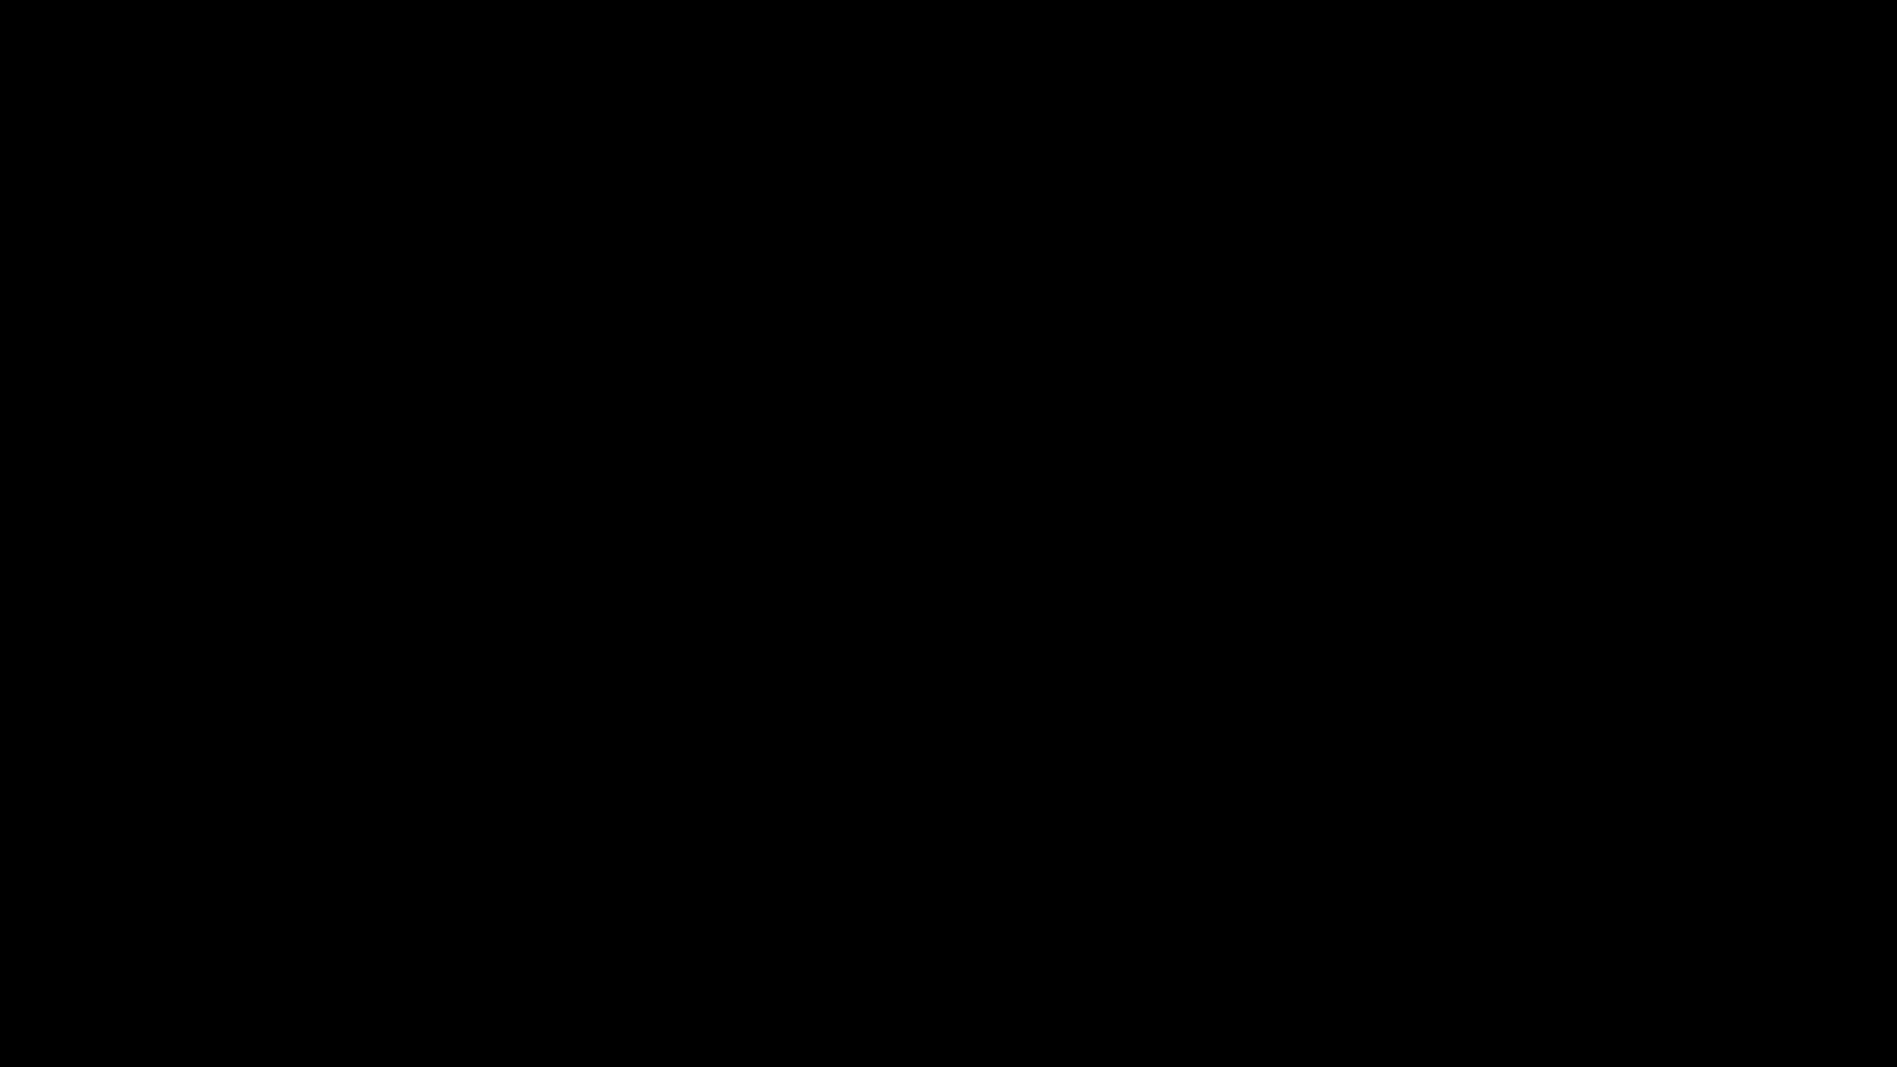
key("alt+r")
Duplicate the left eye bone in Edit Mode and move the copy forward in front of the face, to about Y -0.9 m.
scroll(919, 619, "up", 2)
middle_click_drag(974, 581, 907, 564, "shift")
middle_click_drag(906, 564, 866, 591)
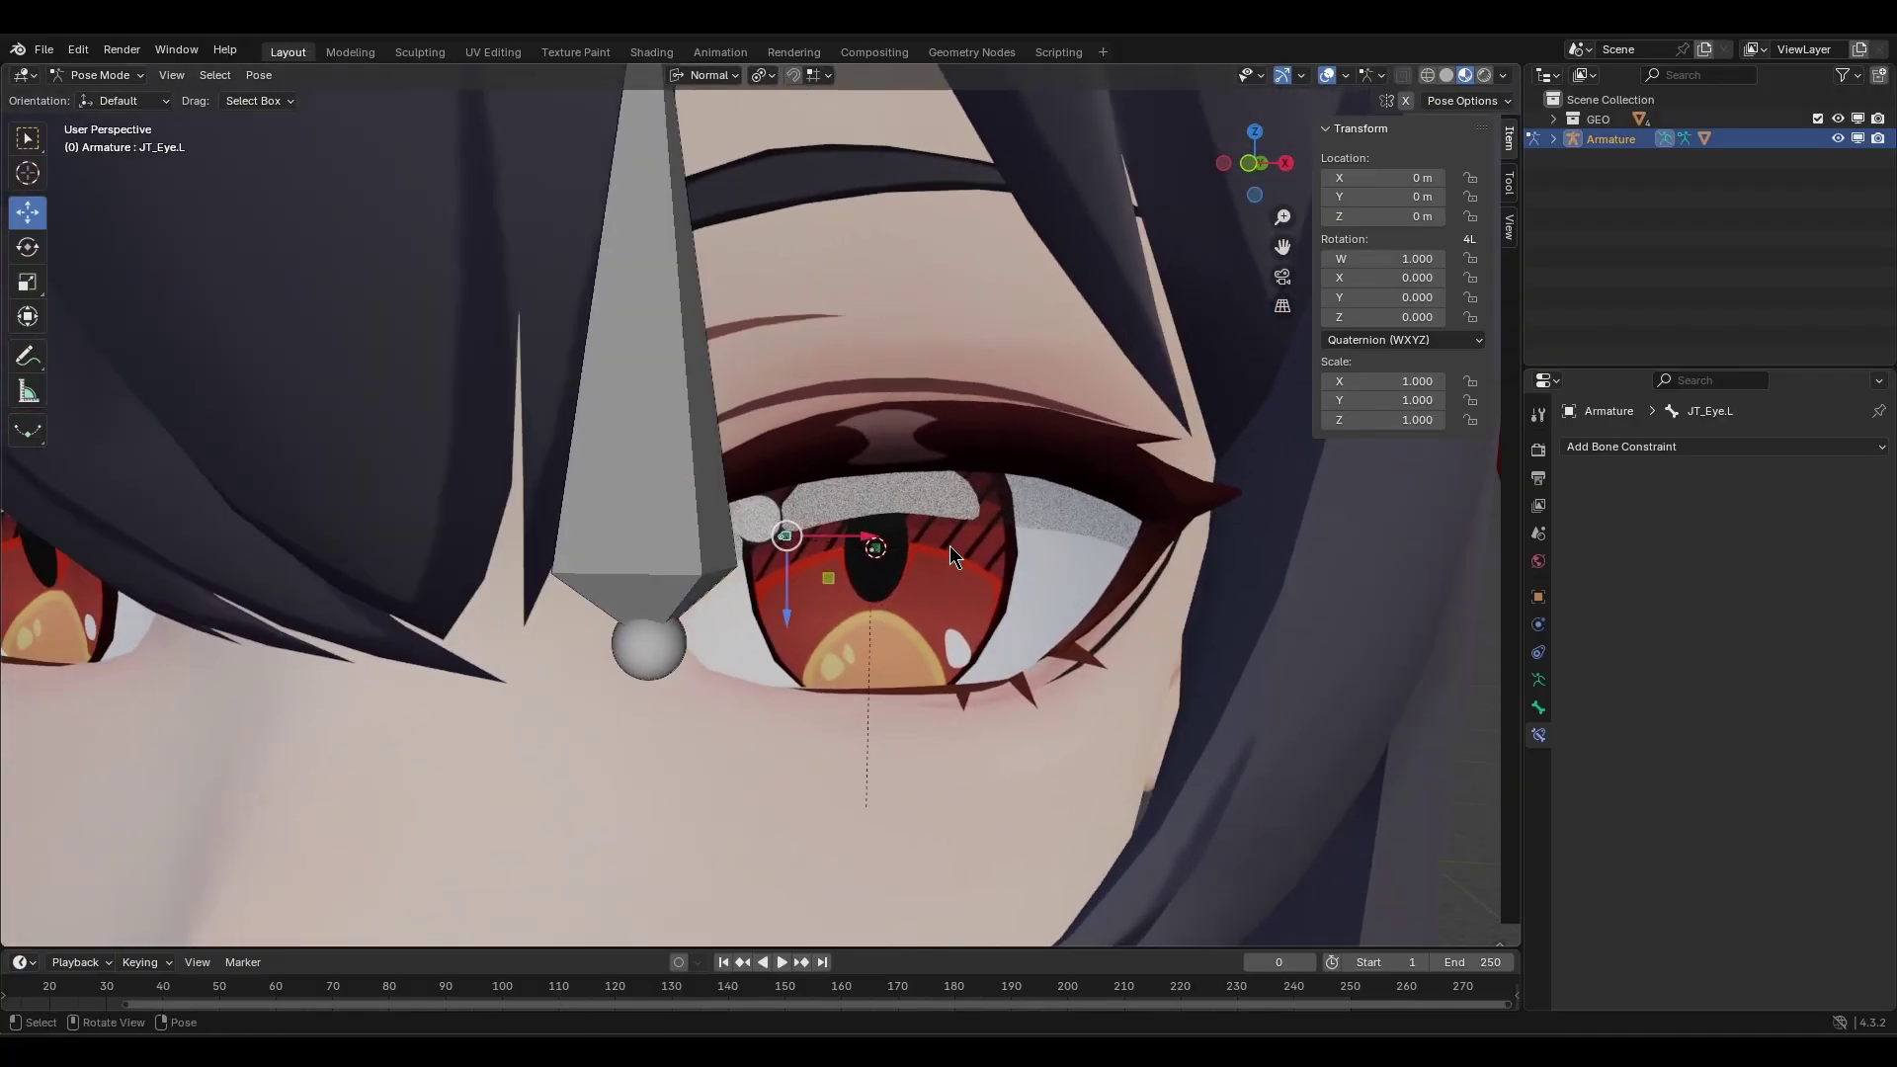
key("KP_3")
key("Tab")
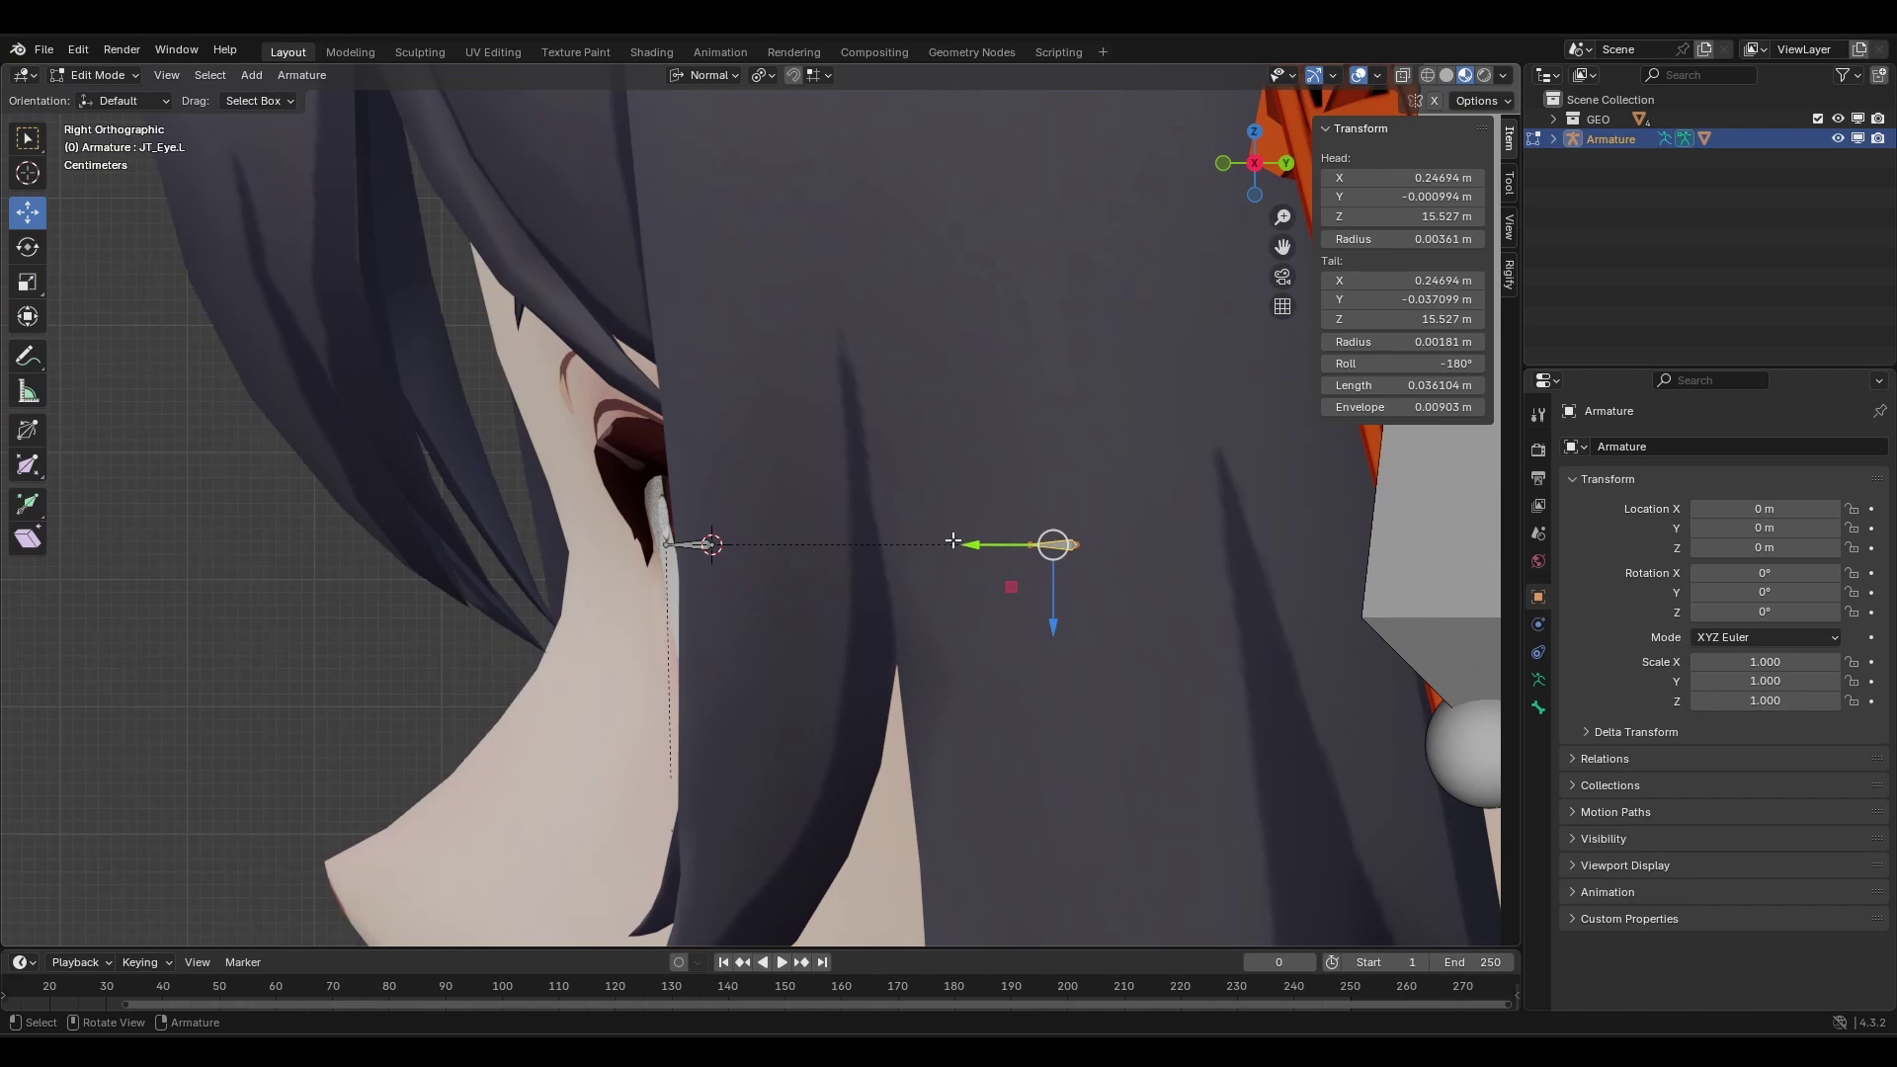
key("shift+d")
right_click(1041, 466)
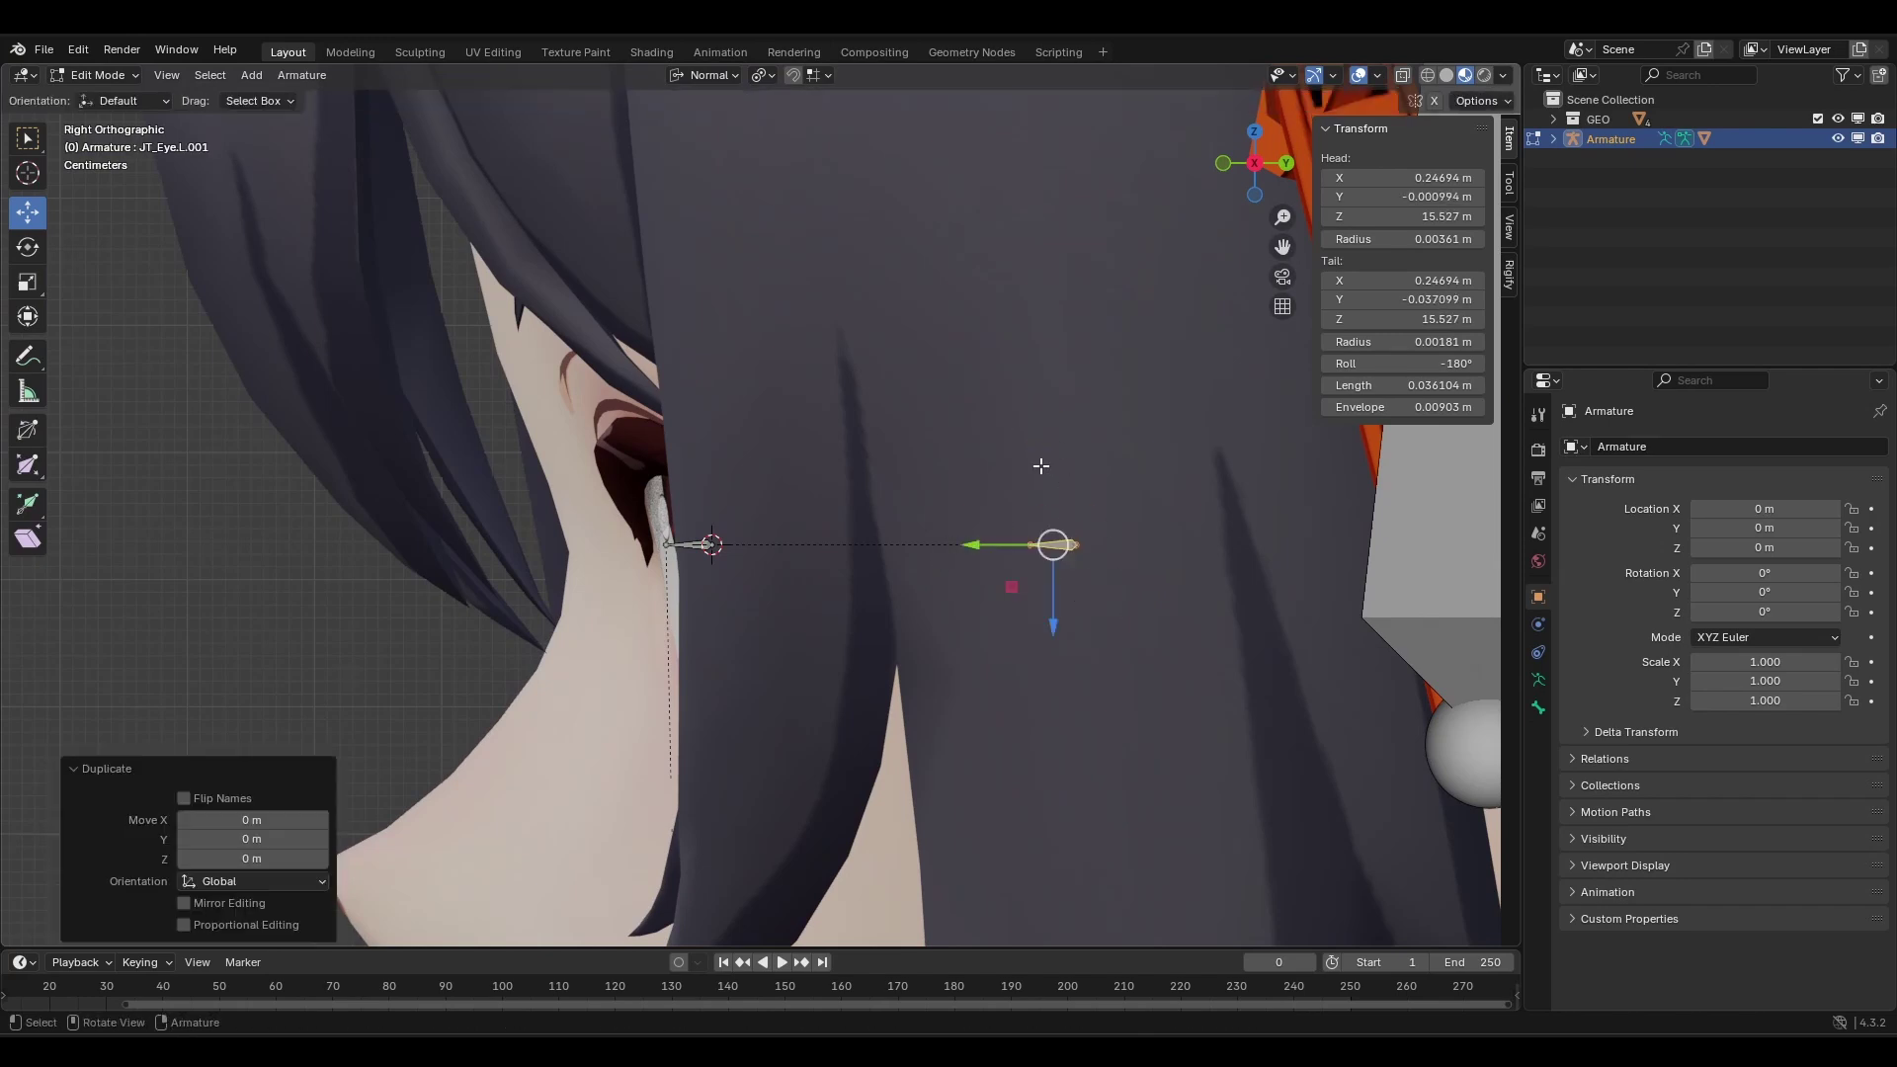
left_click_drag(1006, 544, 29, 544)
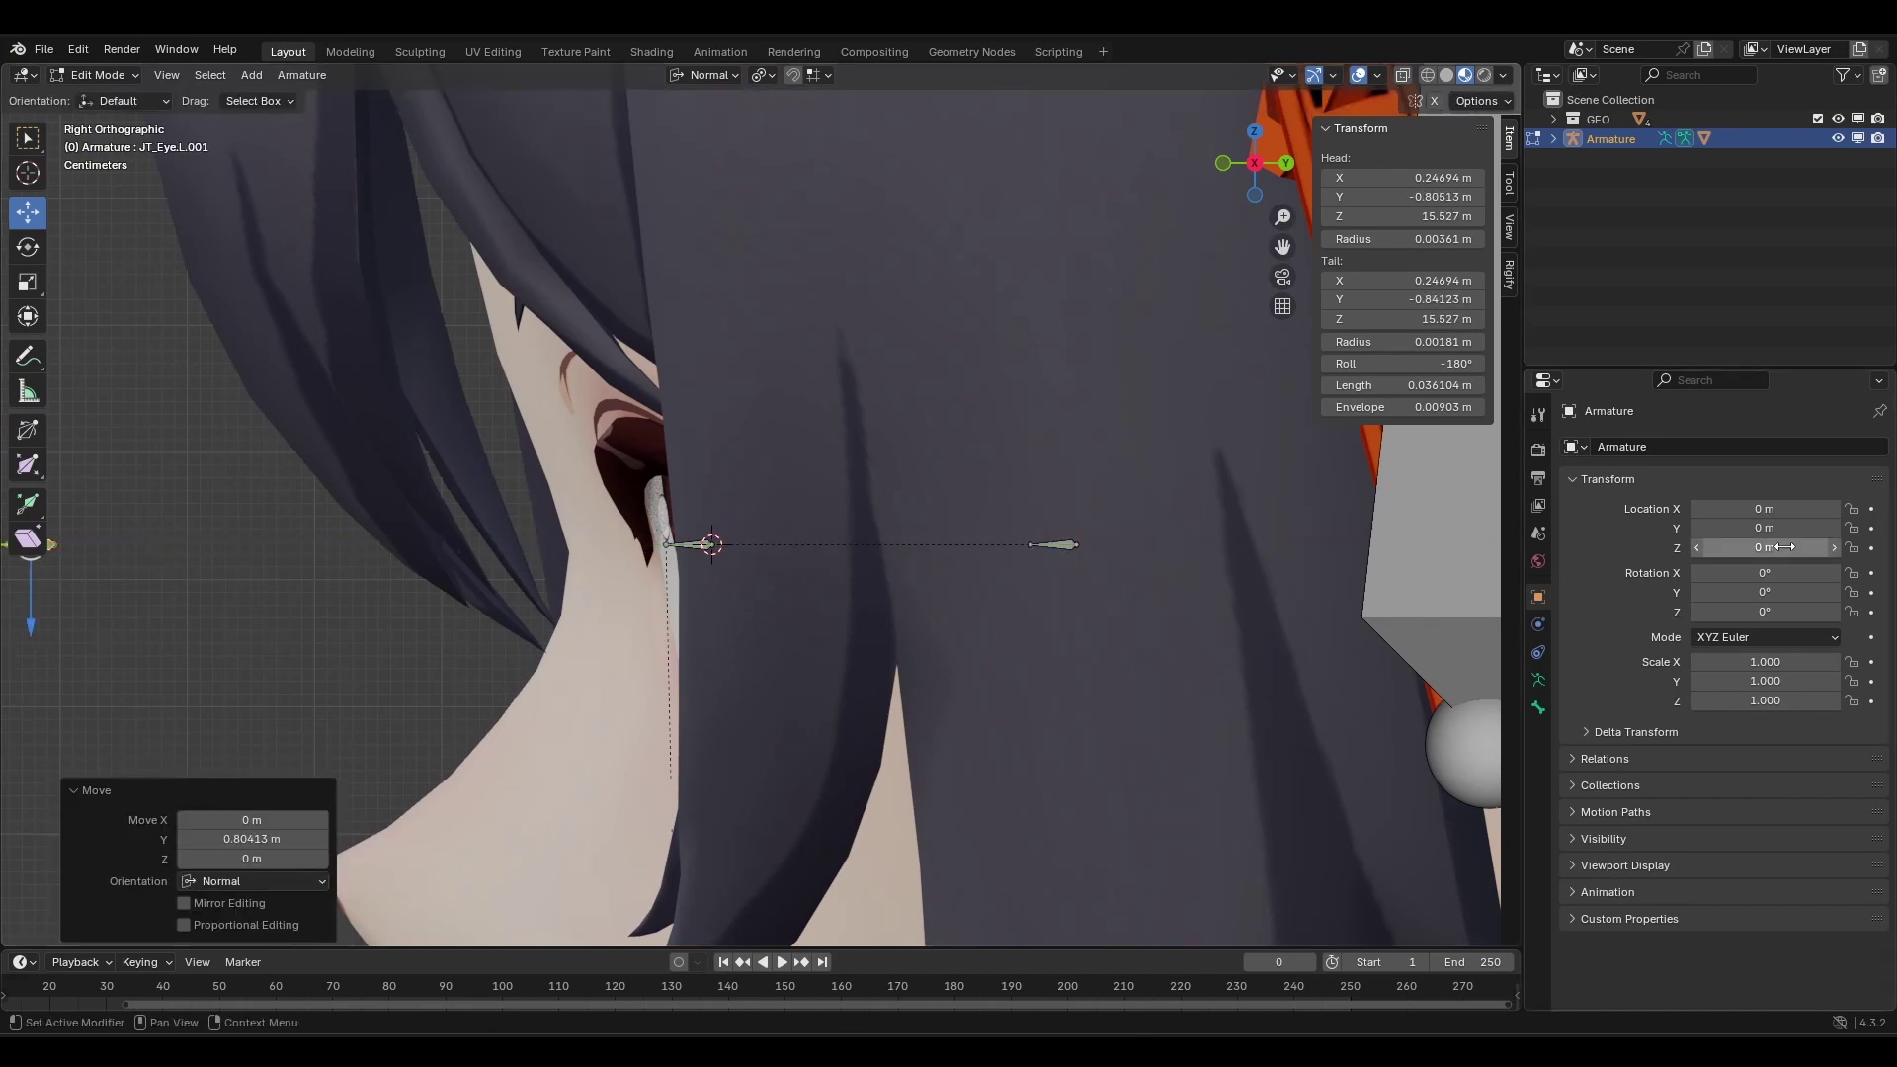
middle_click_drag(340, 516, 826, 511, "shift")
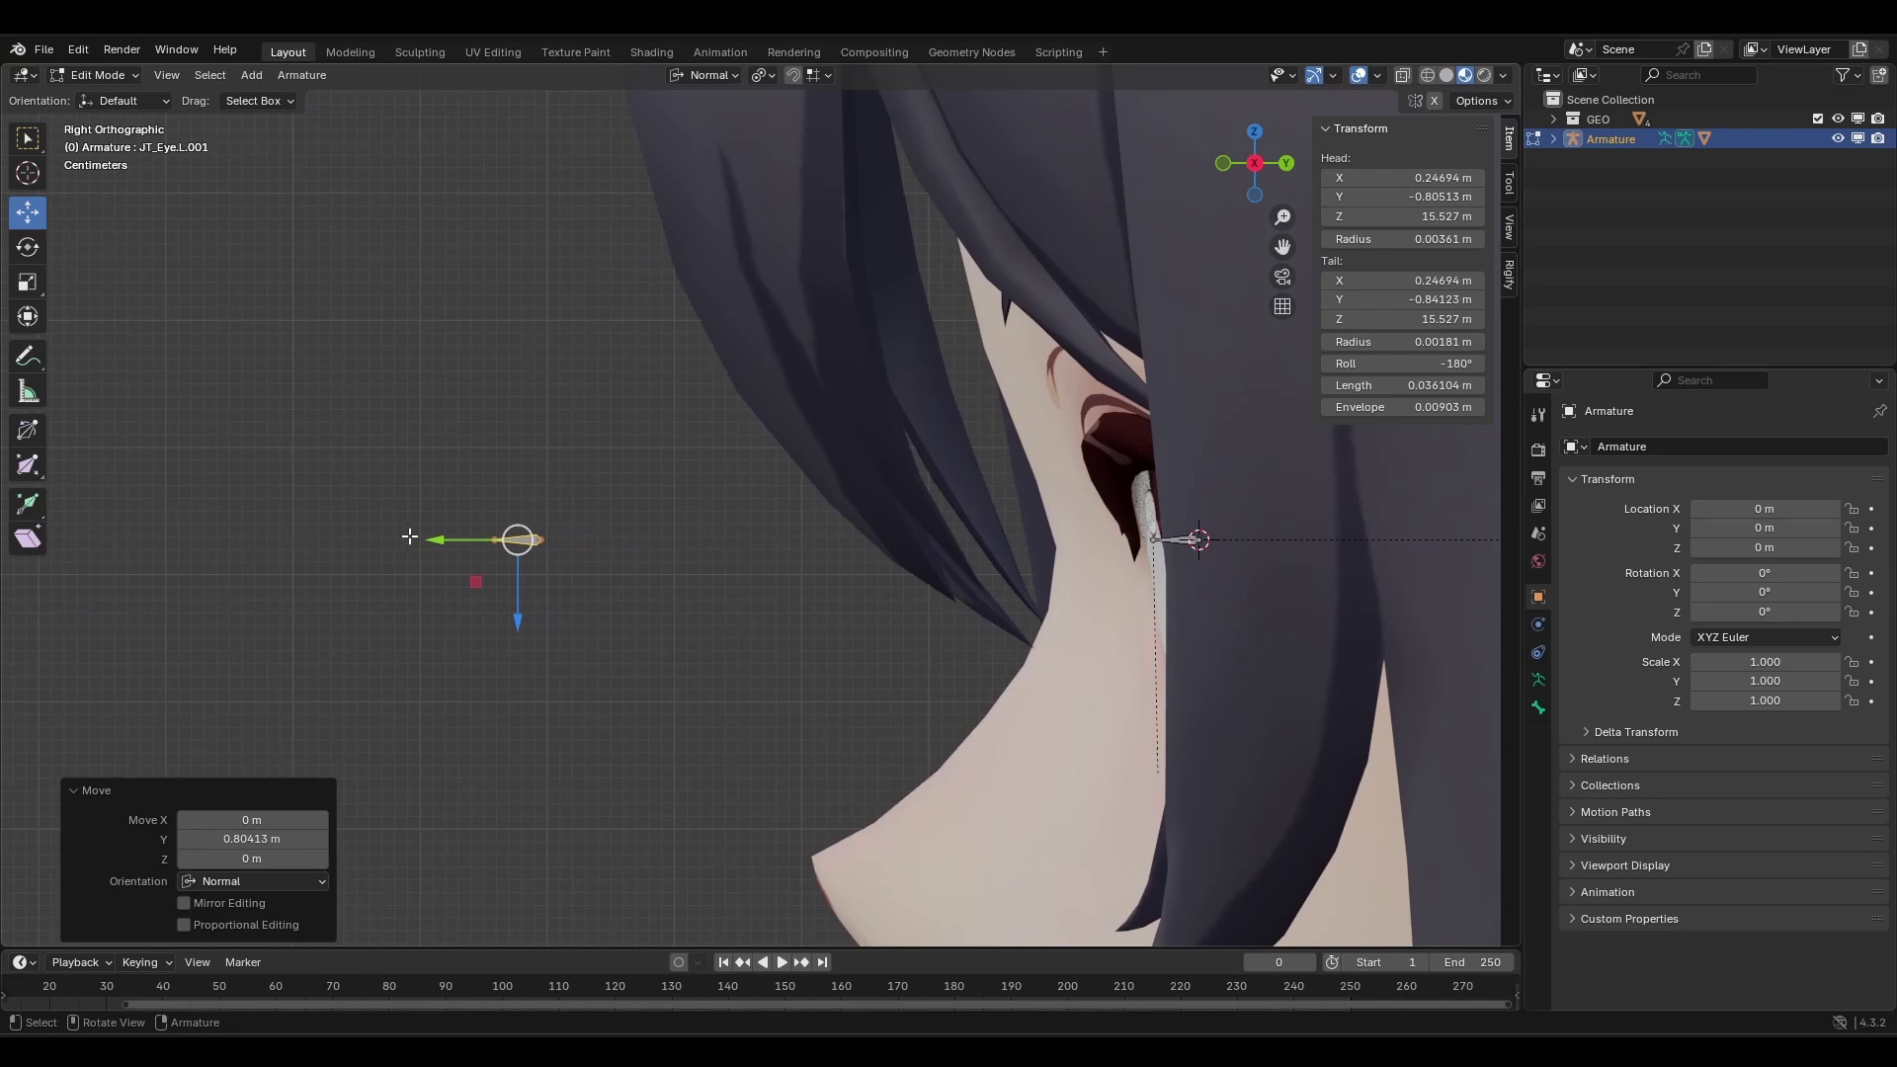
left_click_drag(410, 536, 308, 547)
Scale the duplicated eye bone up by a factor of about 1.98.
middle_click_drag(308, 547, 737, 419)
key("s")
left_click(840, 494)
Rename the duplicated bone in front of the face as CT_Eye.L.
middle_click_drag(840, 494, 886, 485)
key("F2")
type("2")
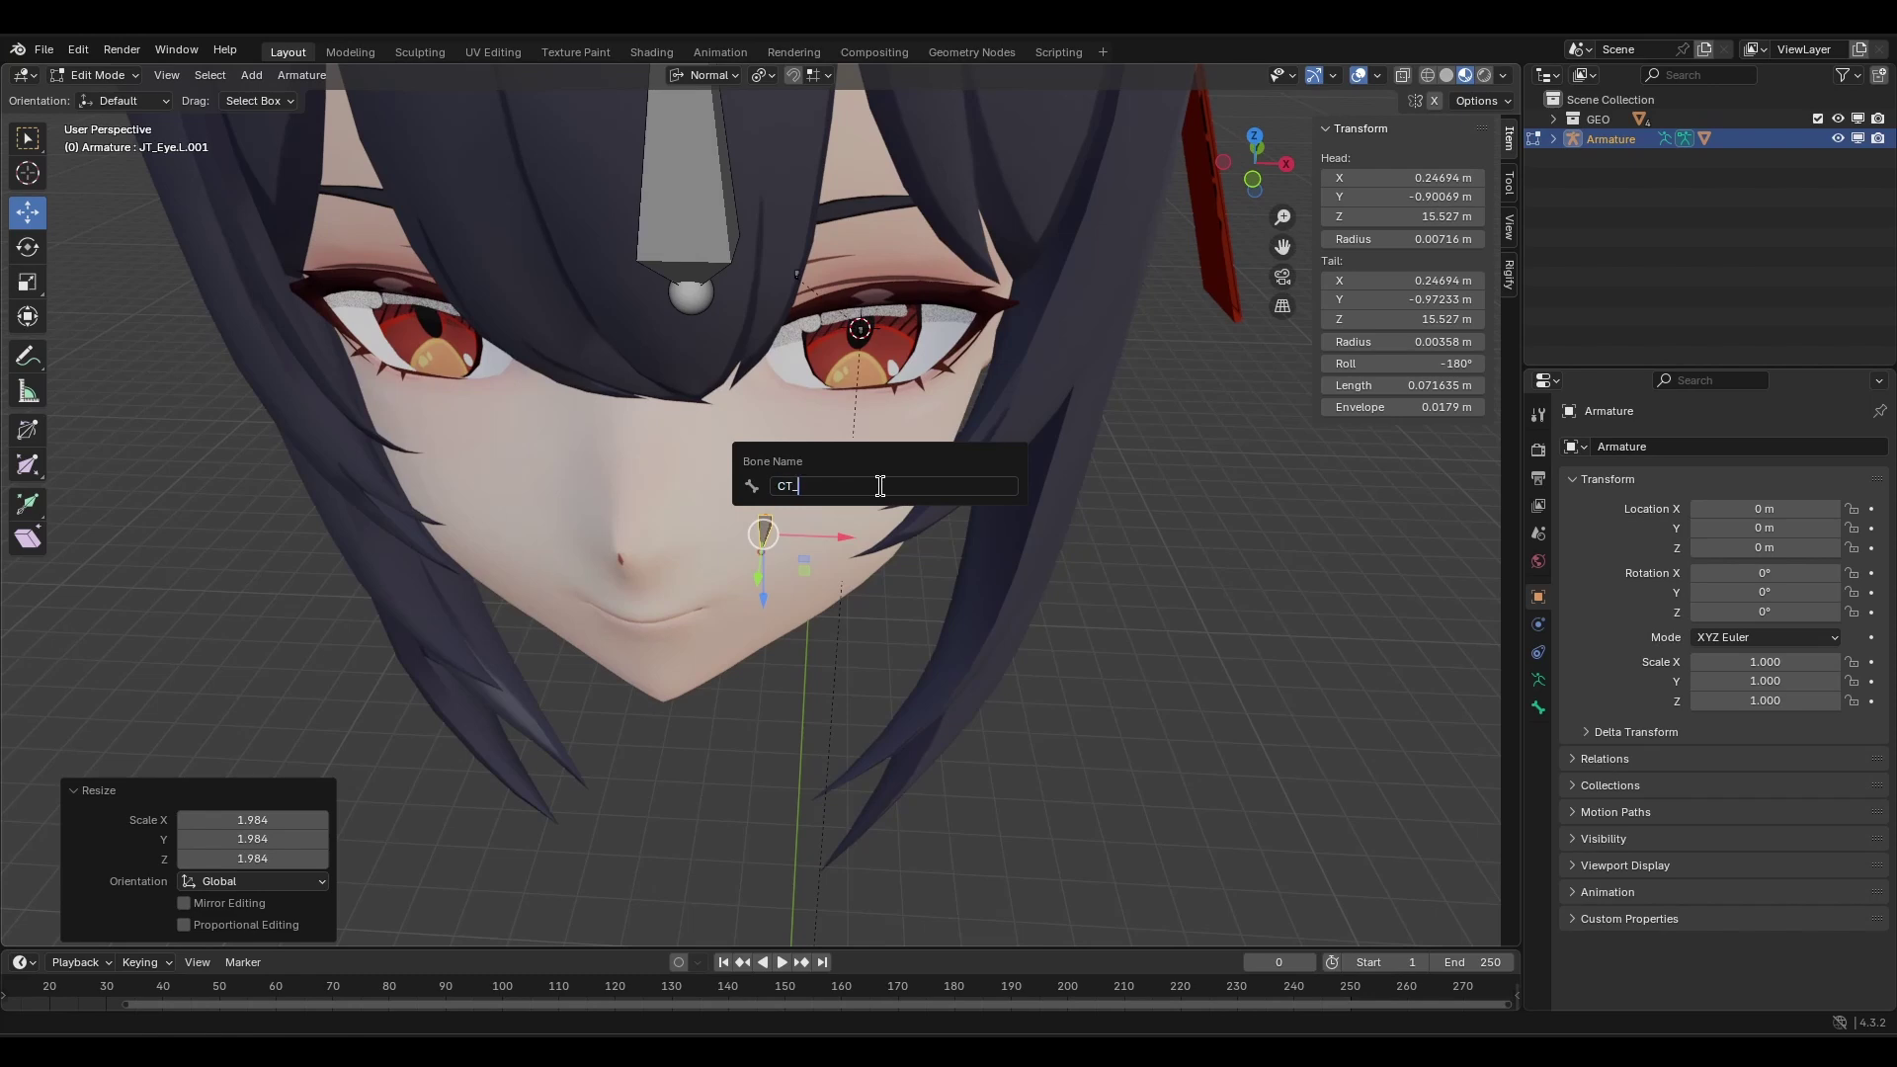
type("T_Eye.L")
key("Return")
middle_click_drag(877, 486, 821, 435)
key("F2")
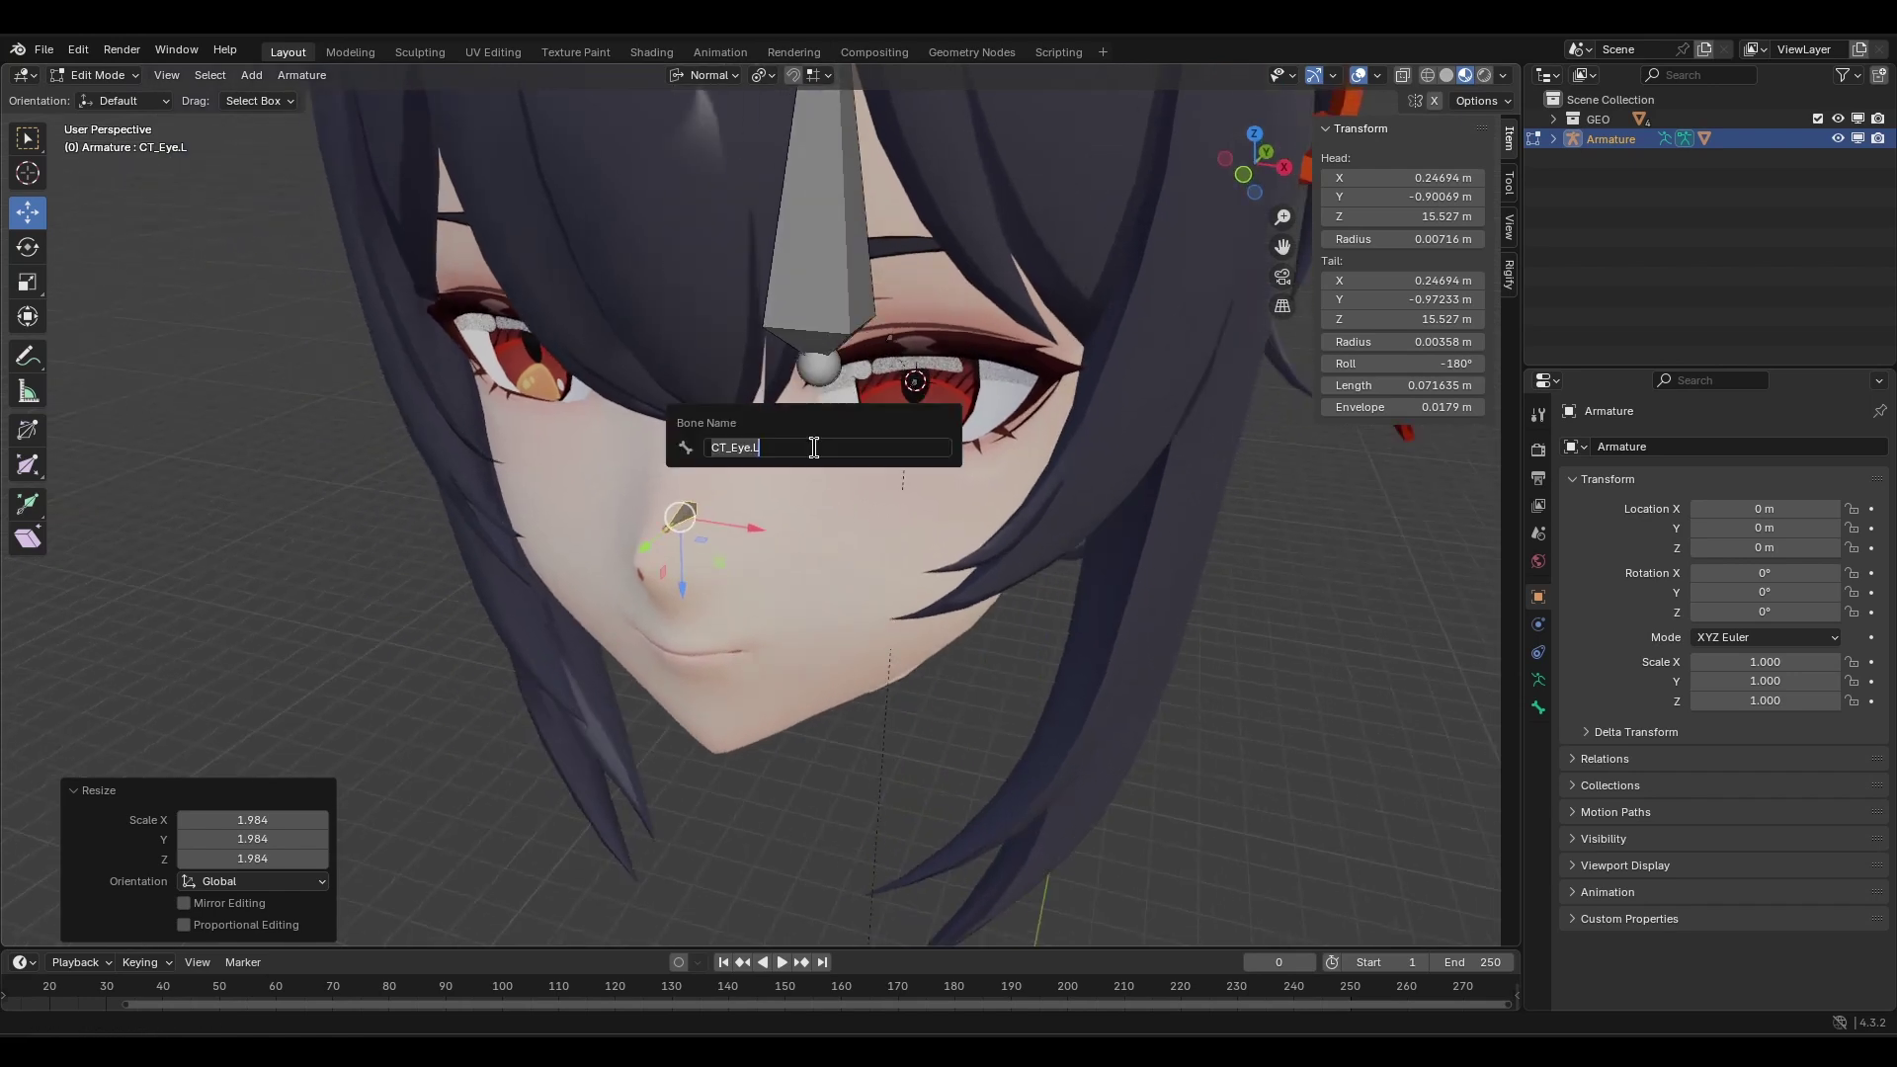
key("Return")
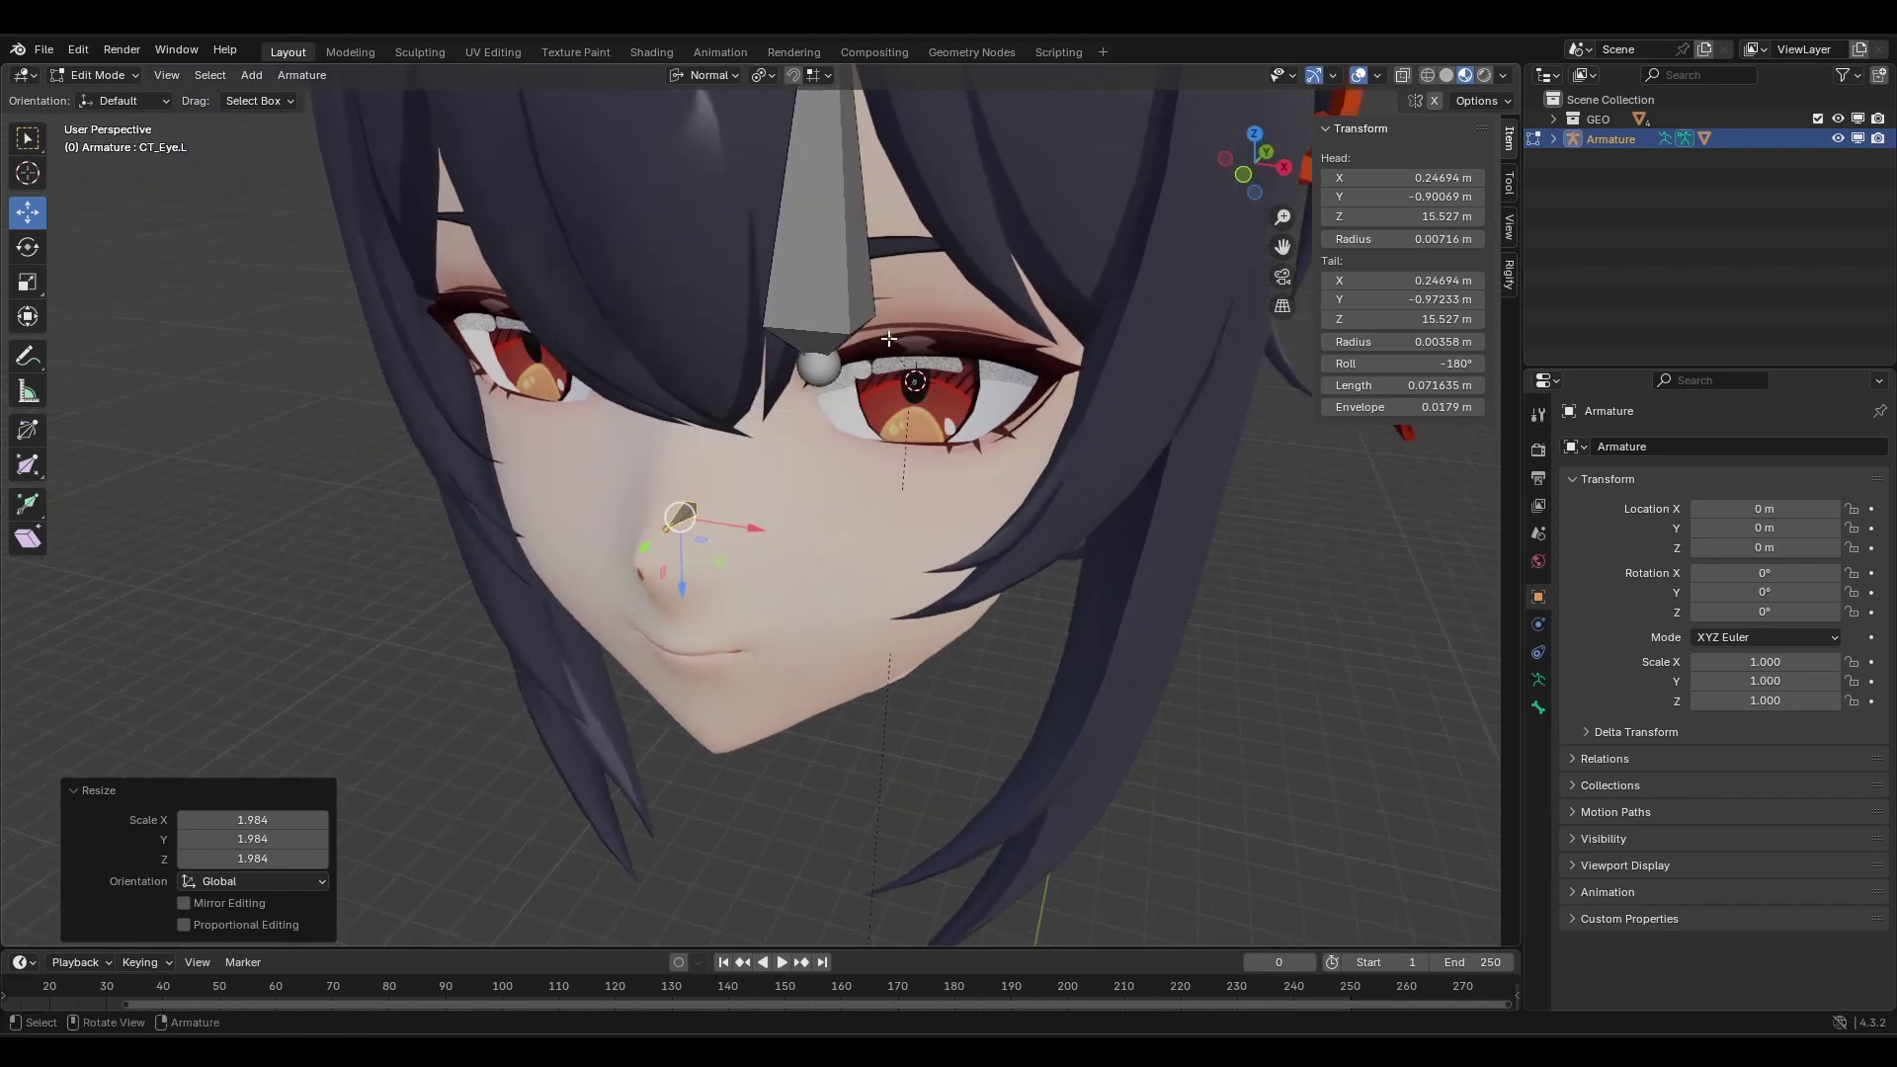
In Pose Mode, add a Damped Track constraint to JT_Eye.L with the Armature as its target.
key("Tab")
key("ctrl+Tab")
left_click(952, 492)
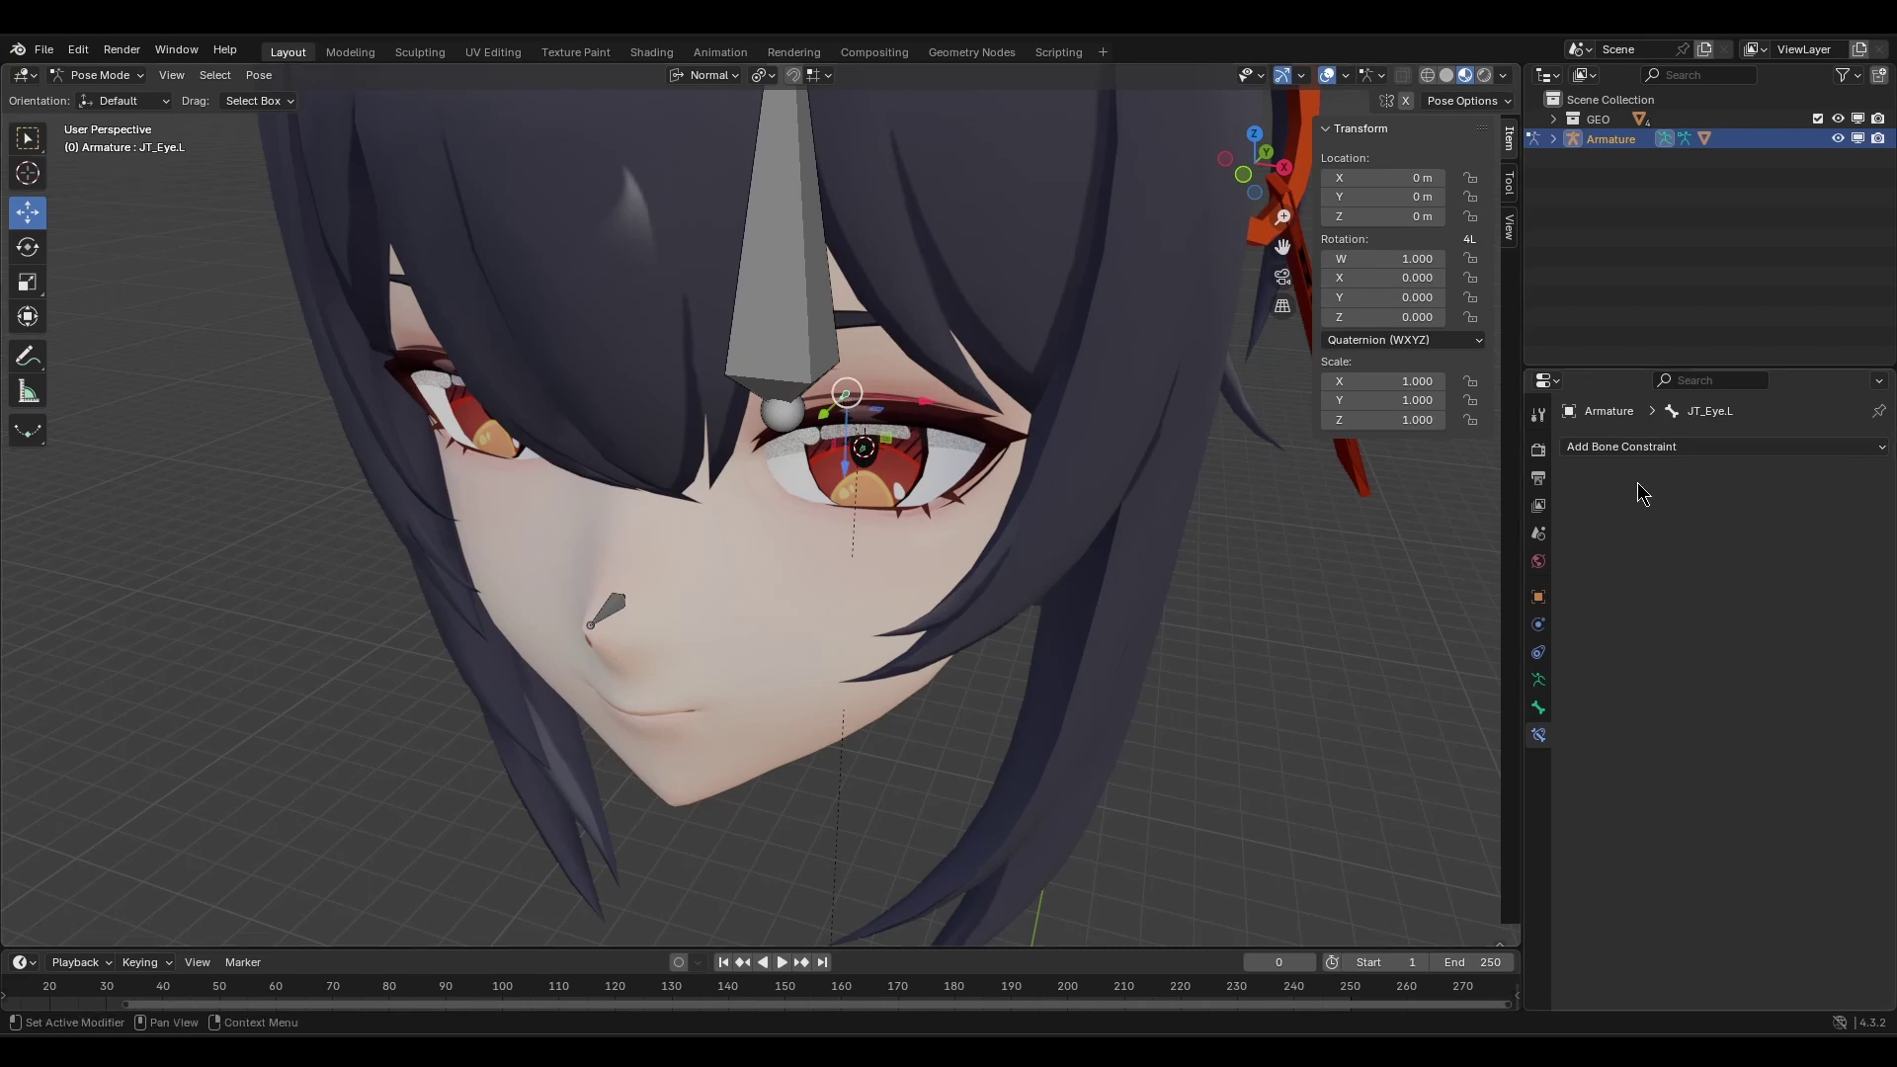
middle_click_drag(1004, 538, 950, 528)
left_click(1668, 447)
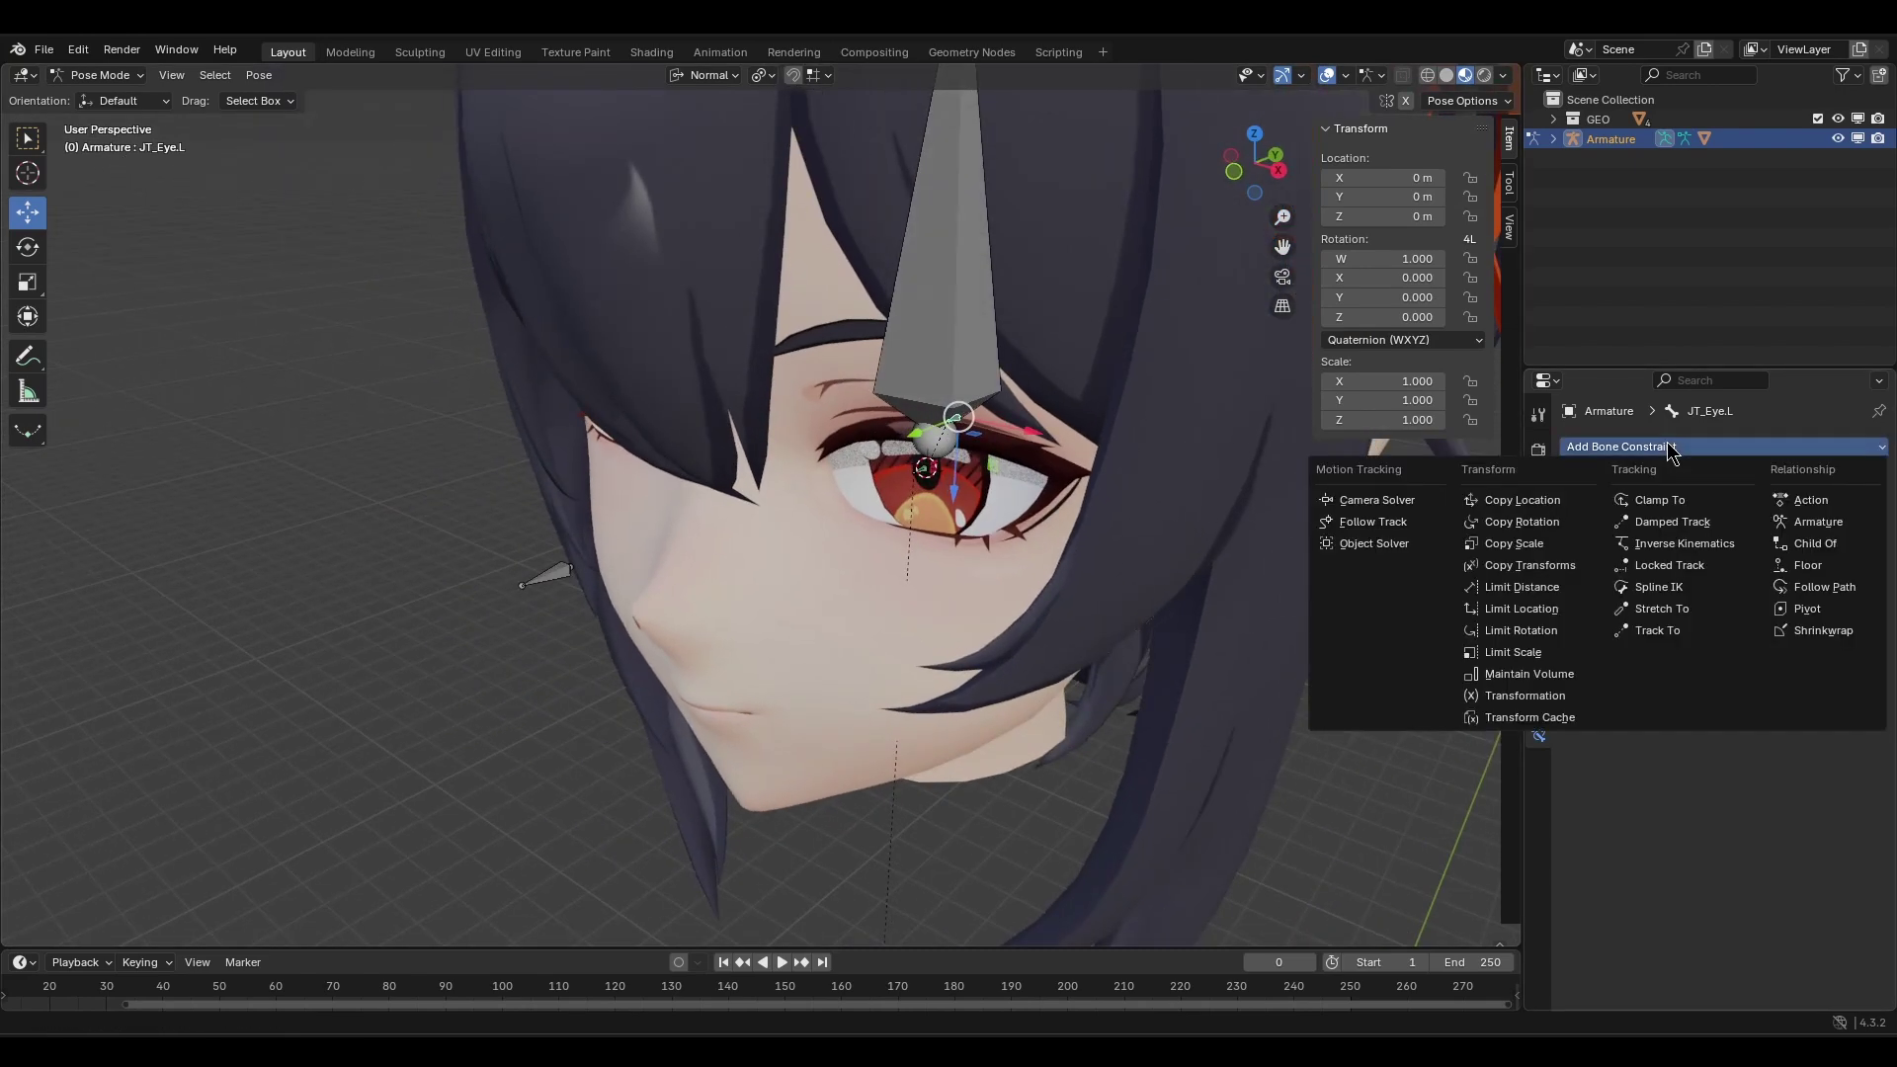
left_click(1668, 444)
left_click(1670, 447)
left_click(1715, 520)
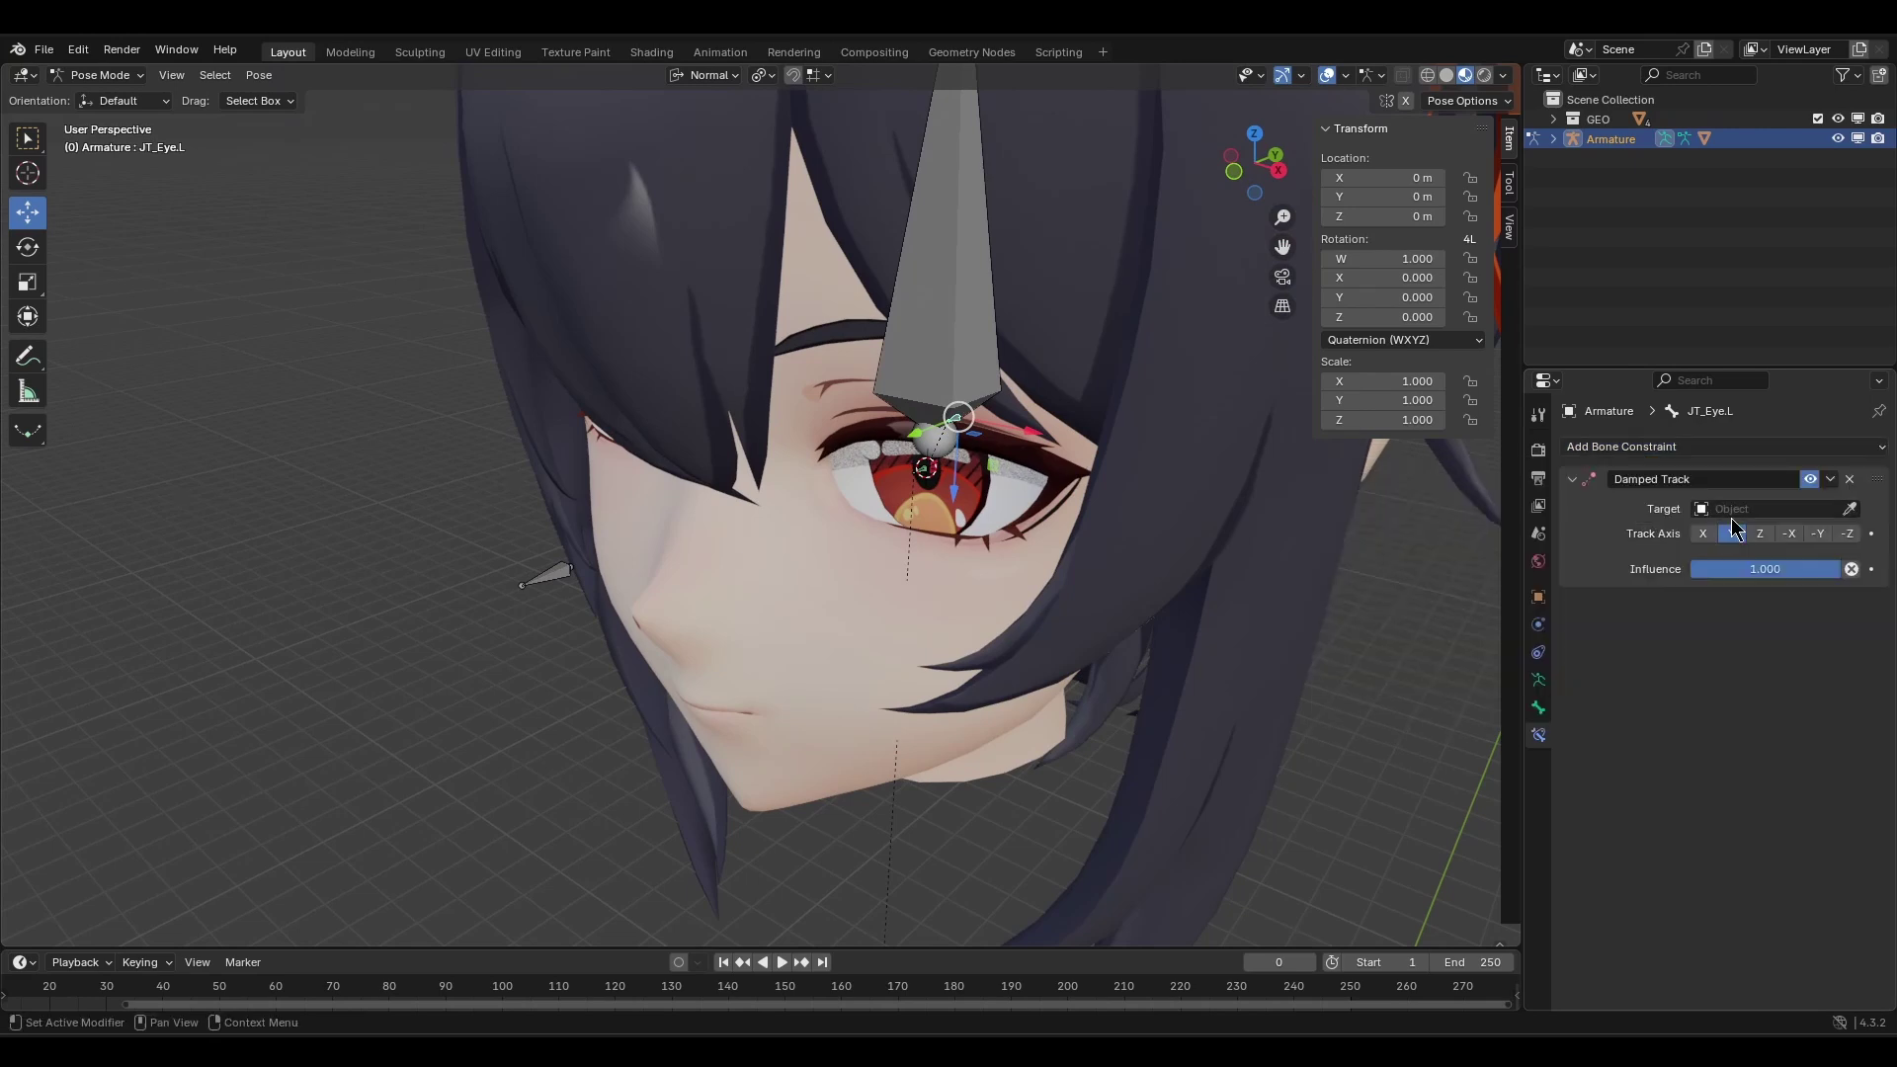
left_click(1853, 507)
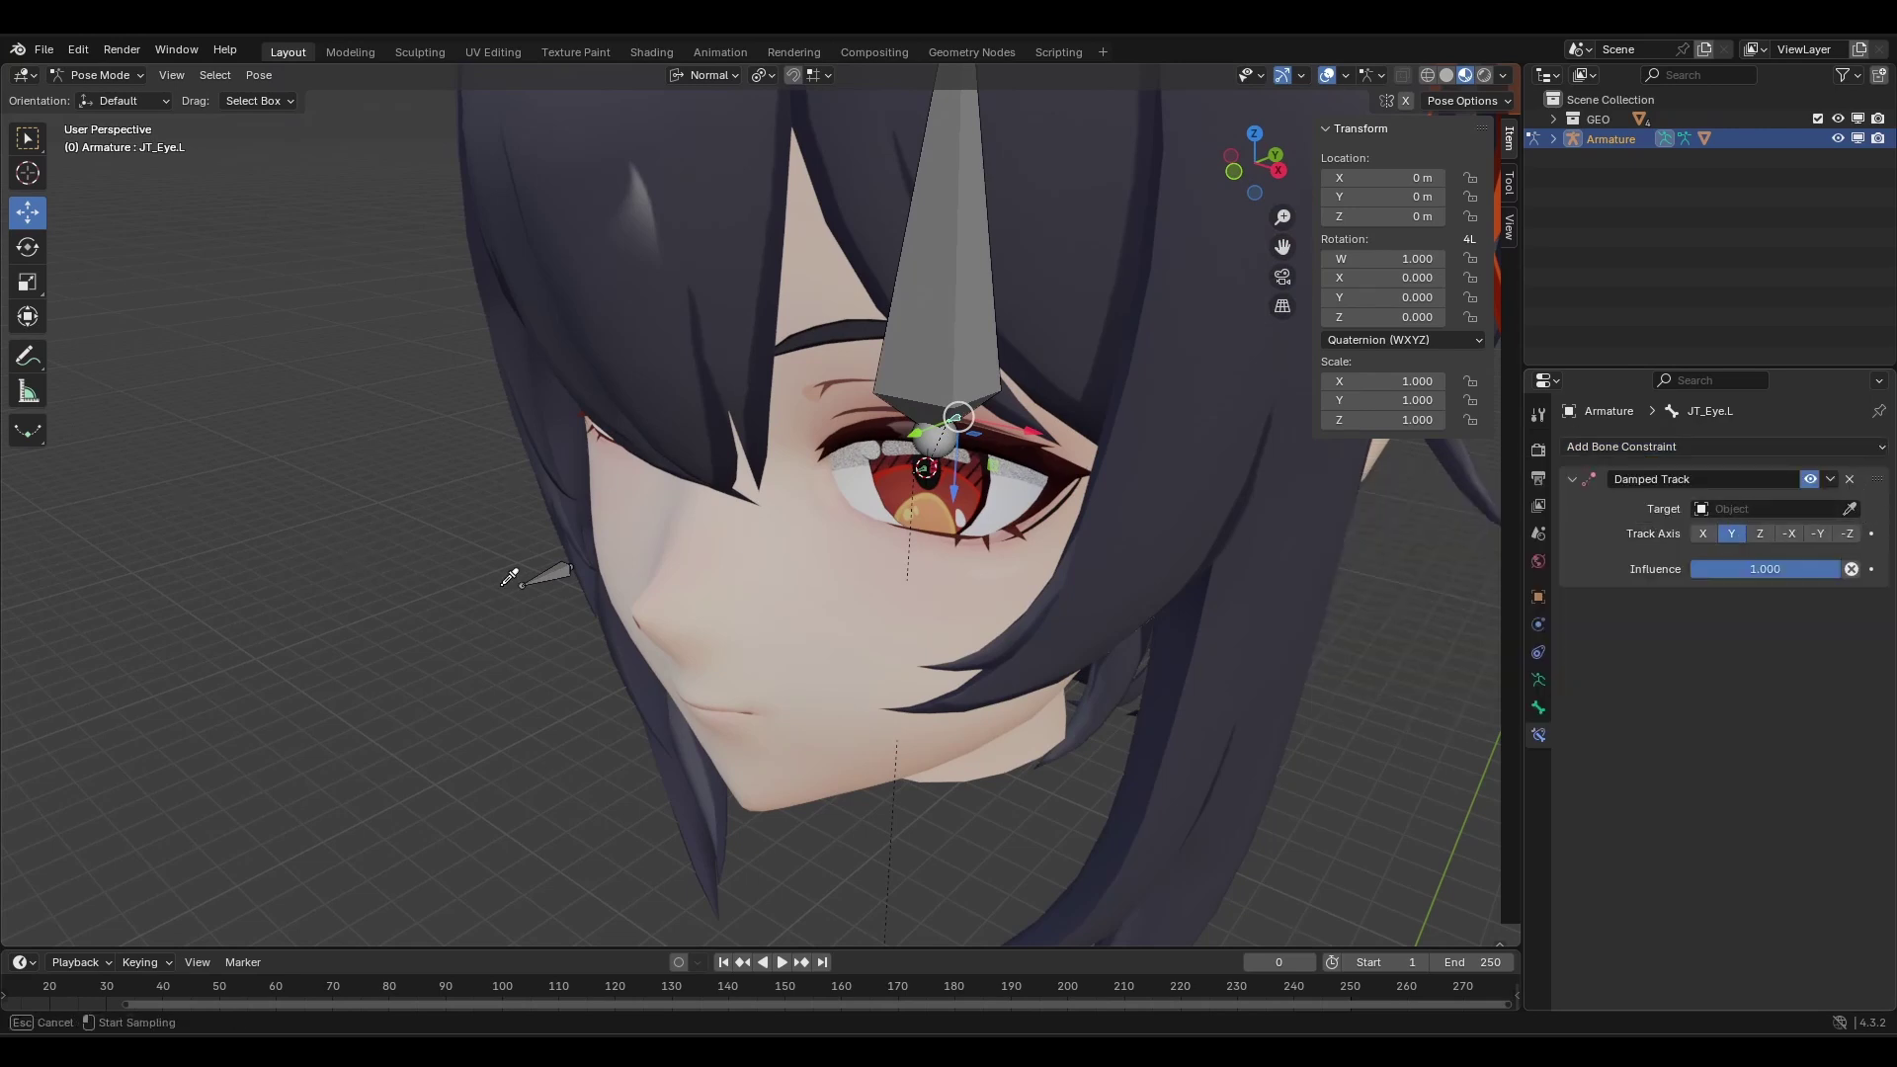
left_click(534, 580)
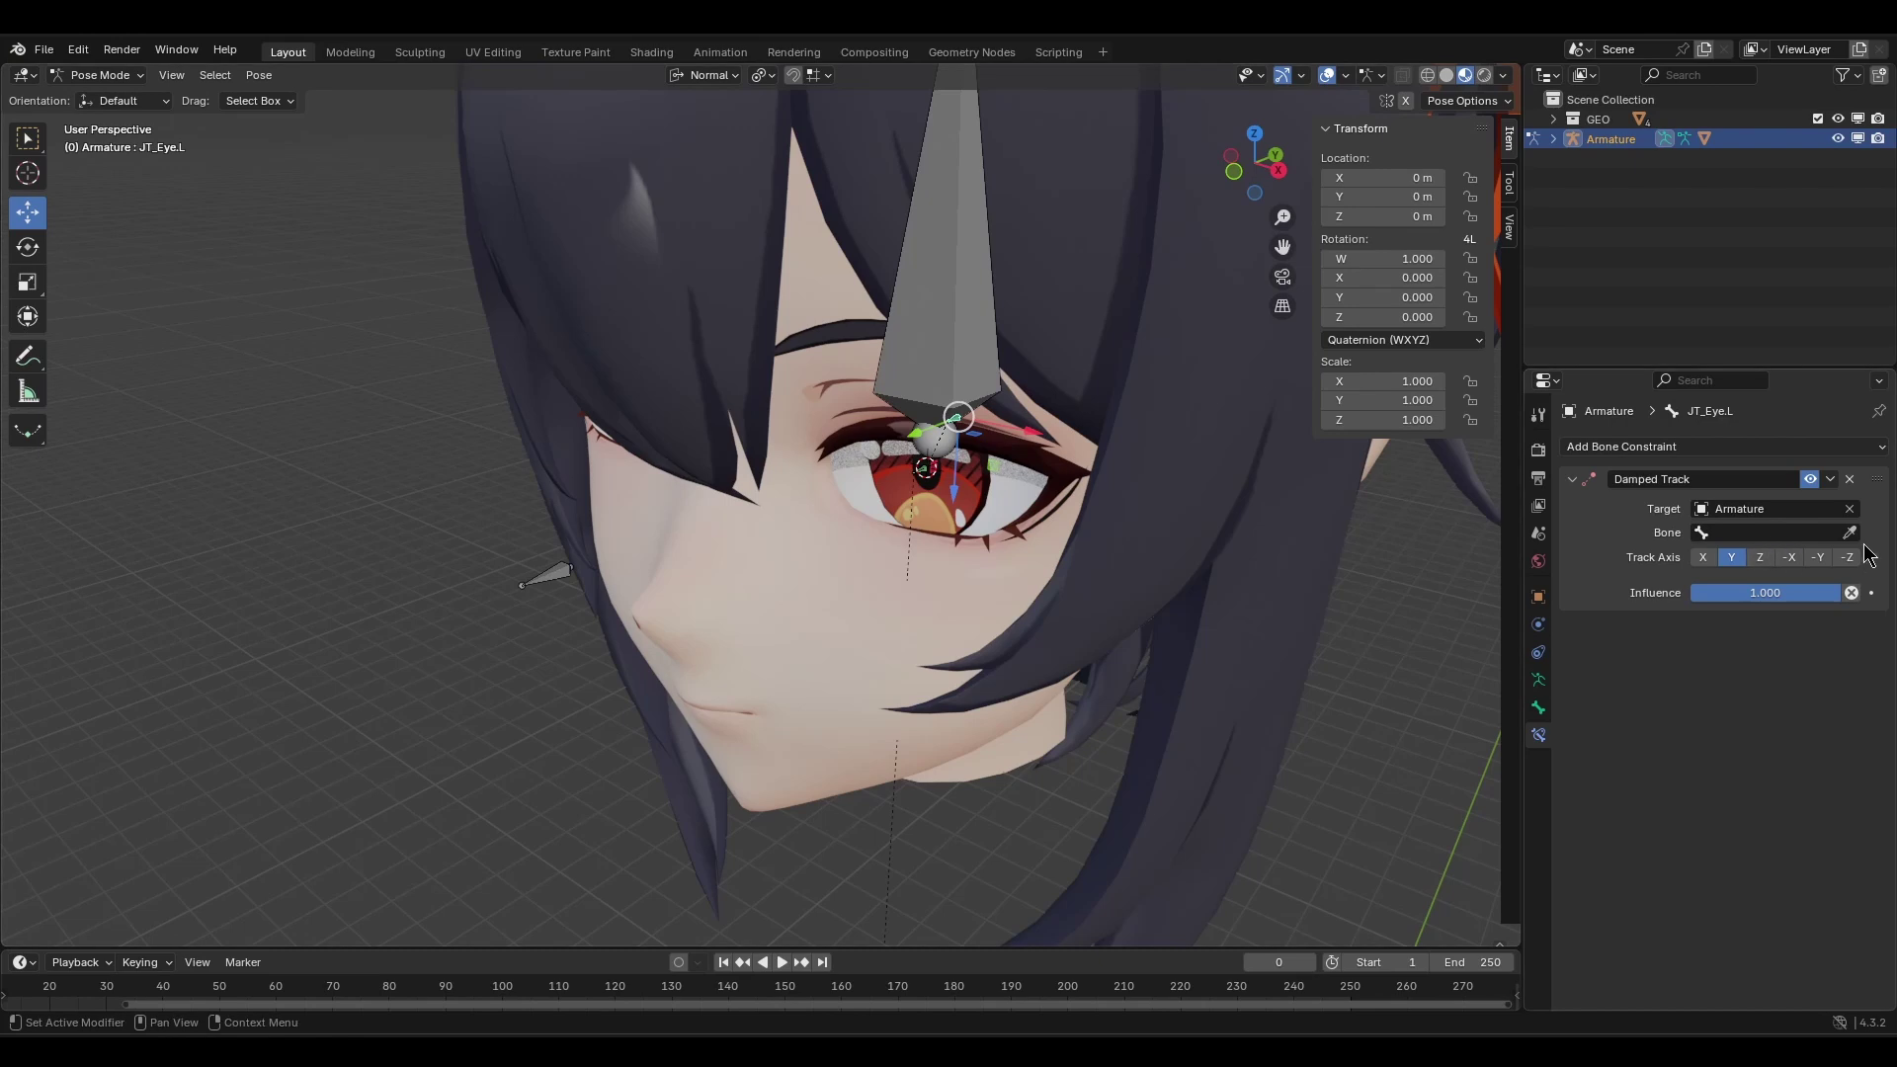
Set CT_Eye.L as the target bone of JT_Eye.L's Damped Track constraint.
left_click(1789, 531)
type("CT_Eye.L")
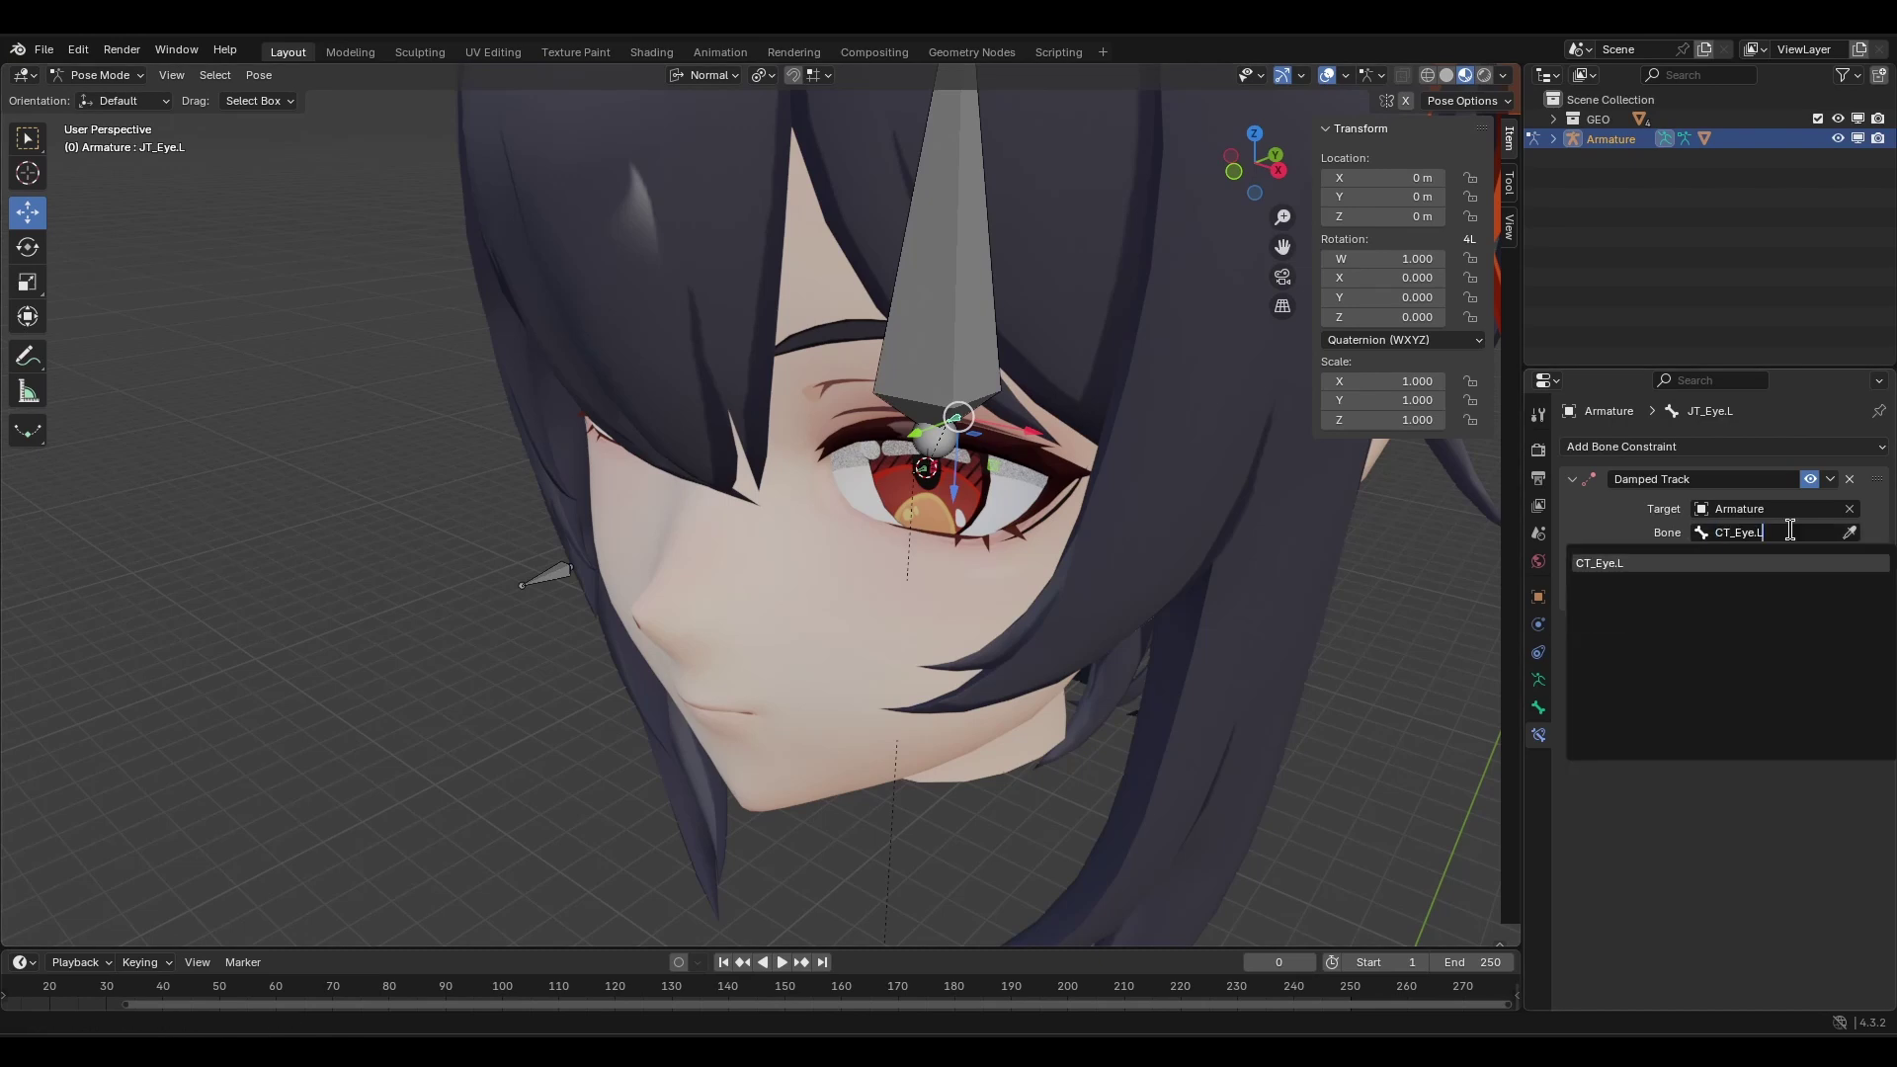
left_click(1649, 565)
Test the eye tracking by temporarily moving the CT_Eye.L bone, and cancel the move.
left_click(541, 578)
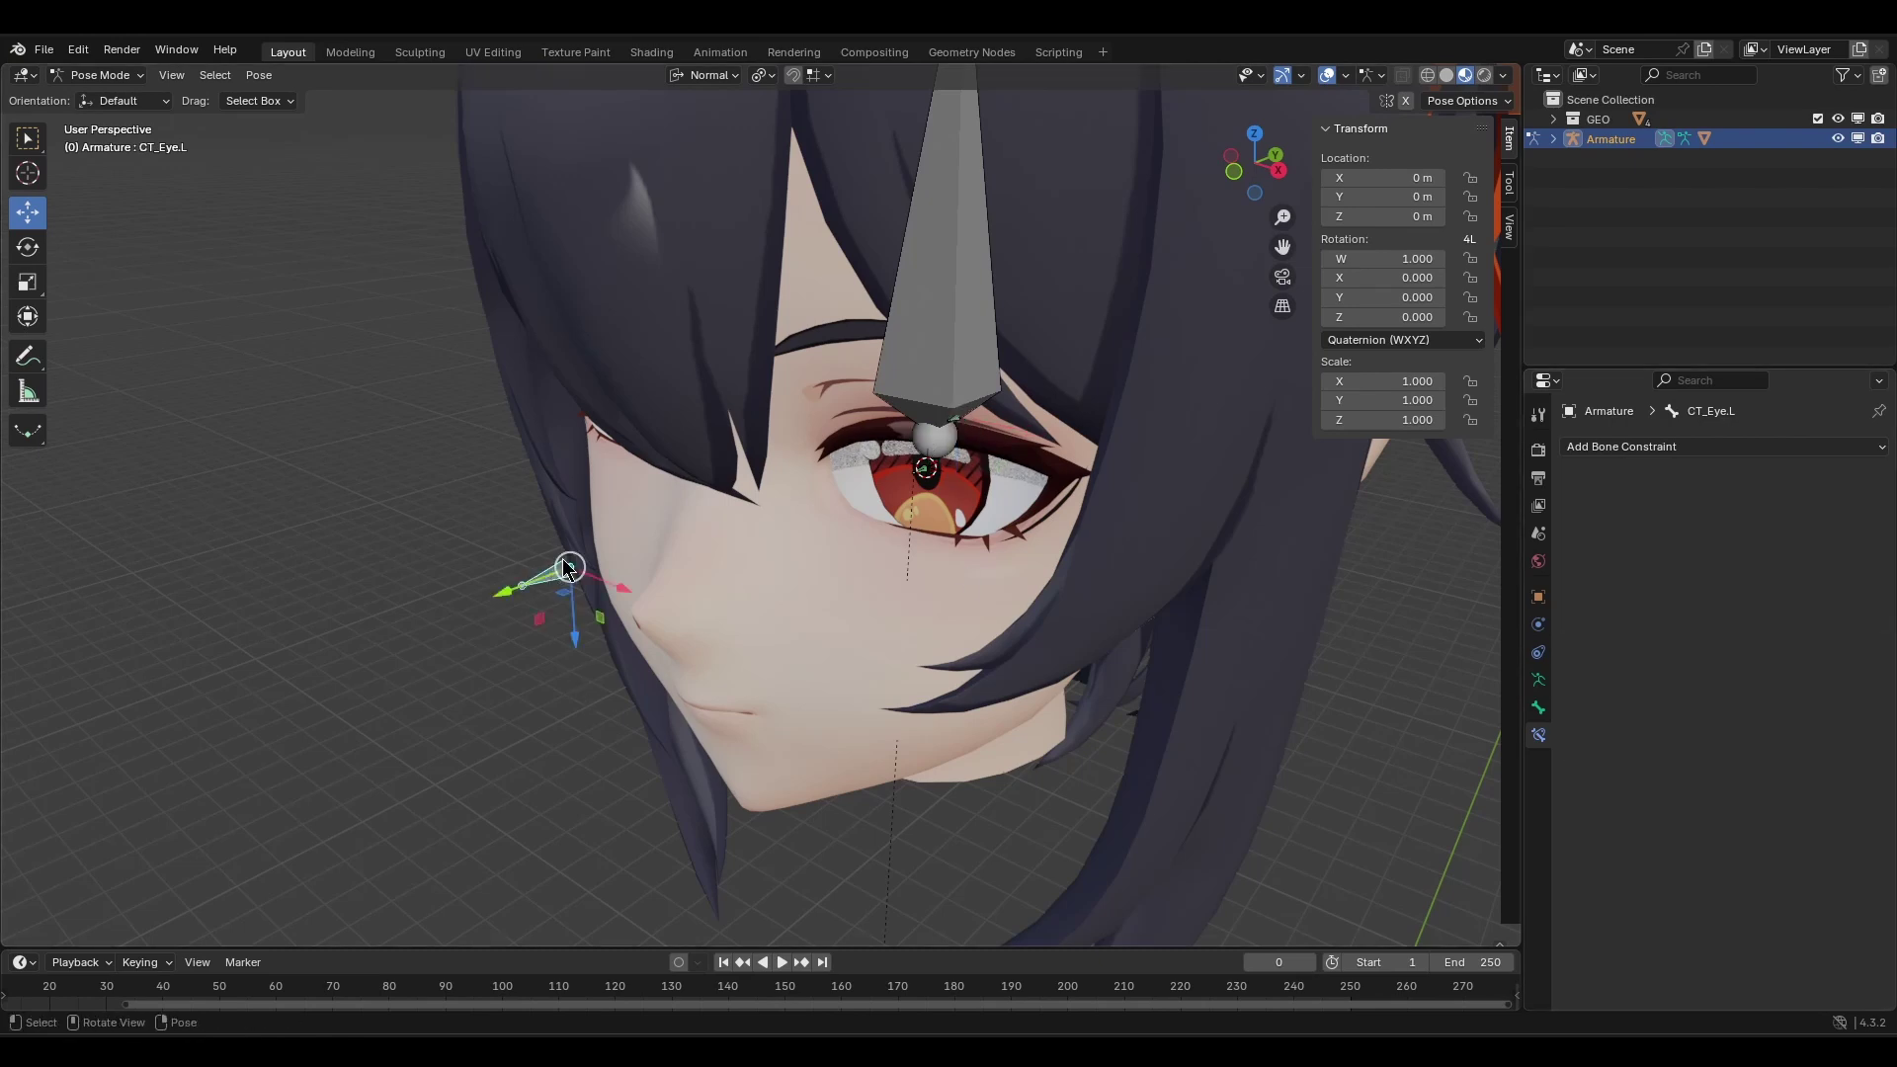
middle_click_drag(553, 583, 1065, 605)
key("g")
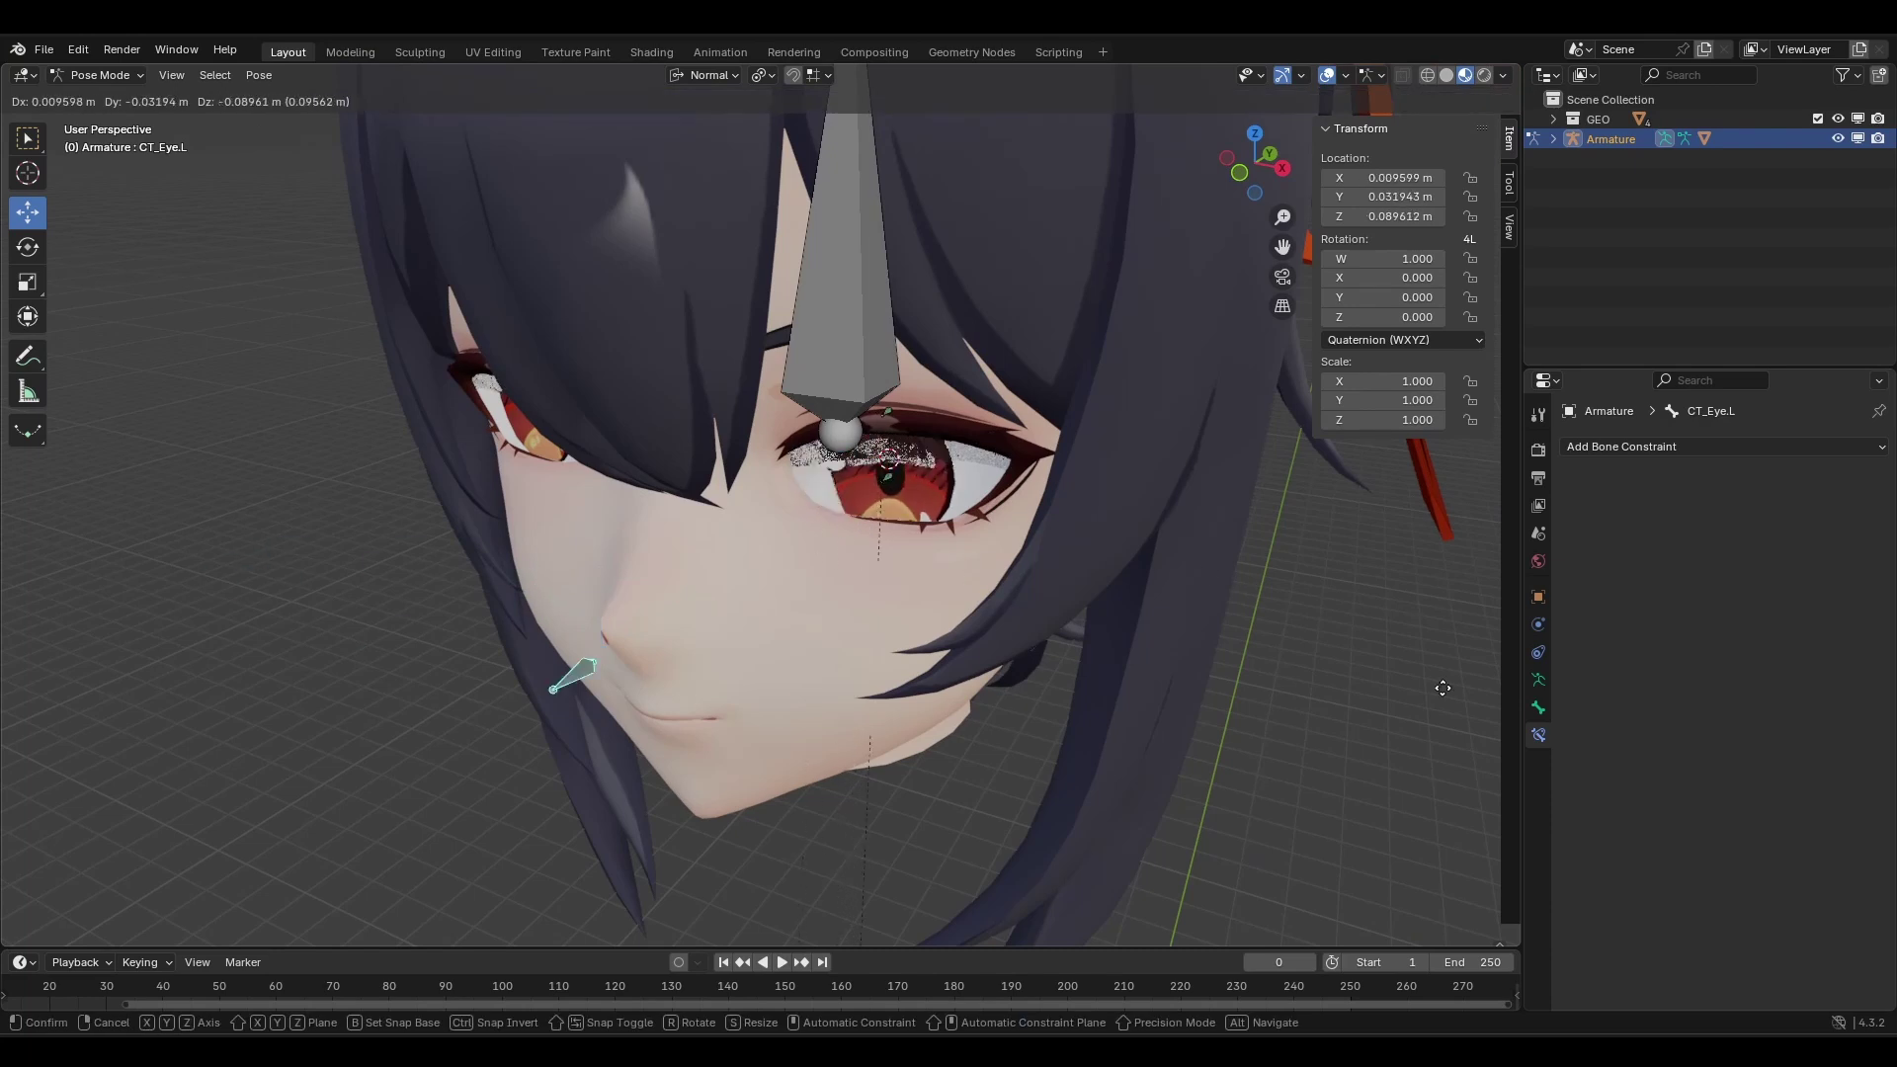
right_click(1001, 637)
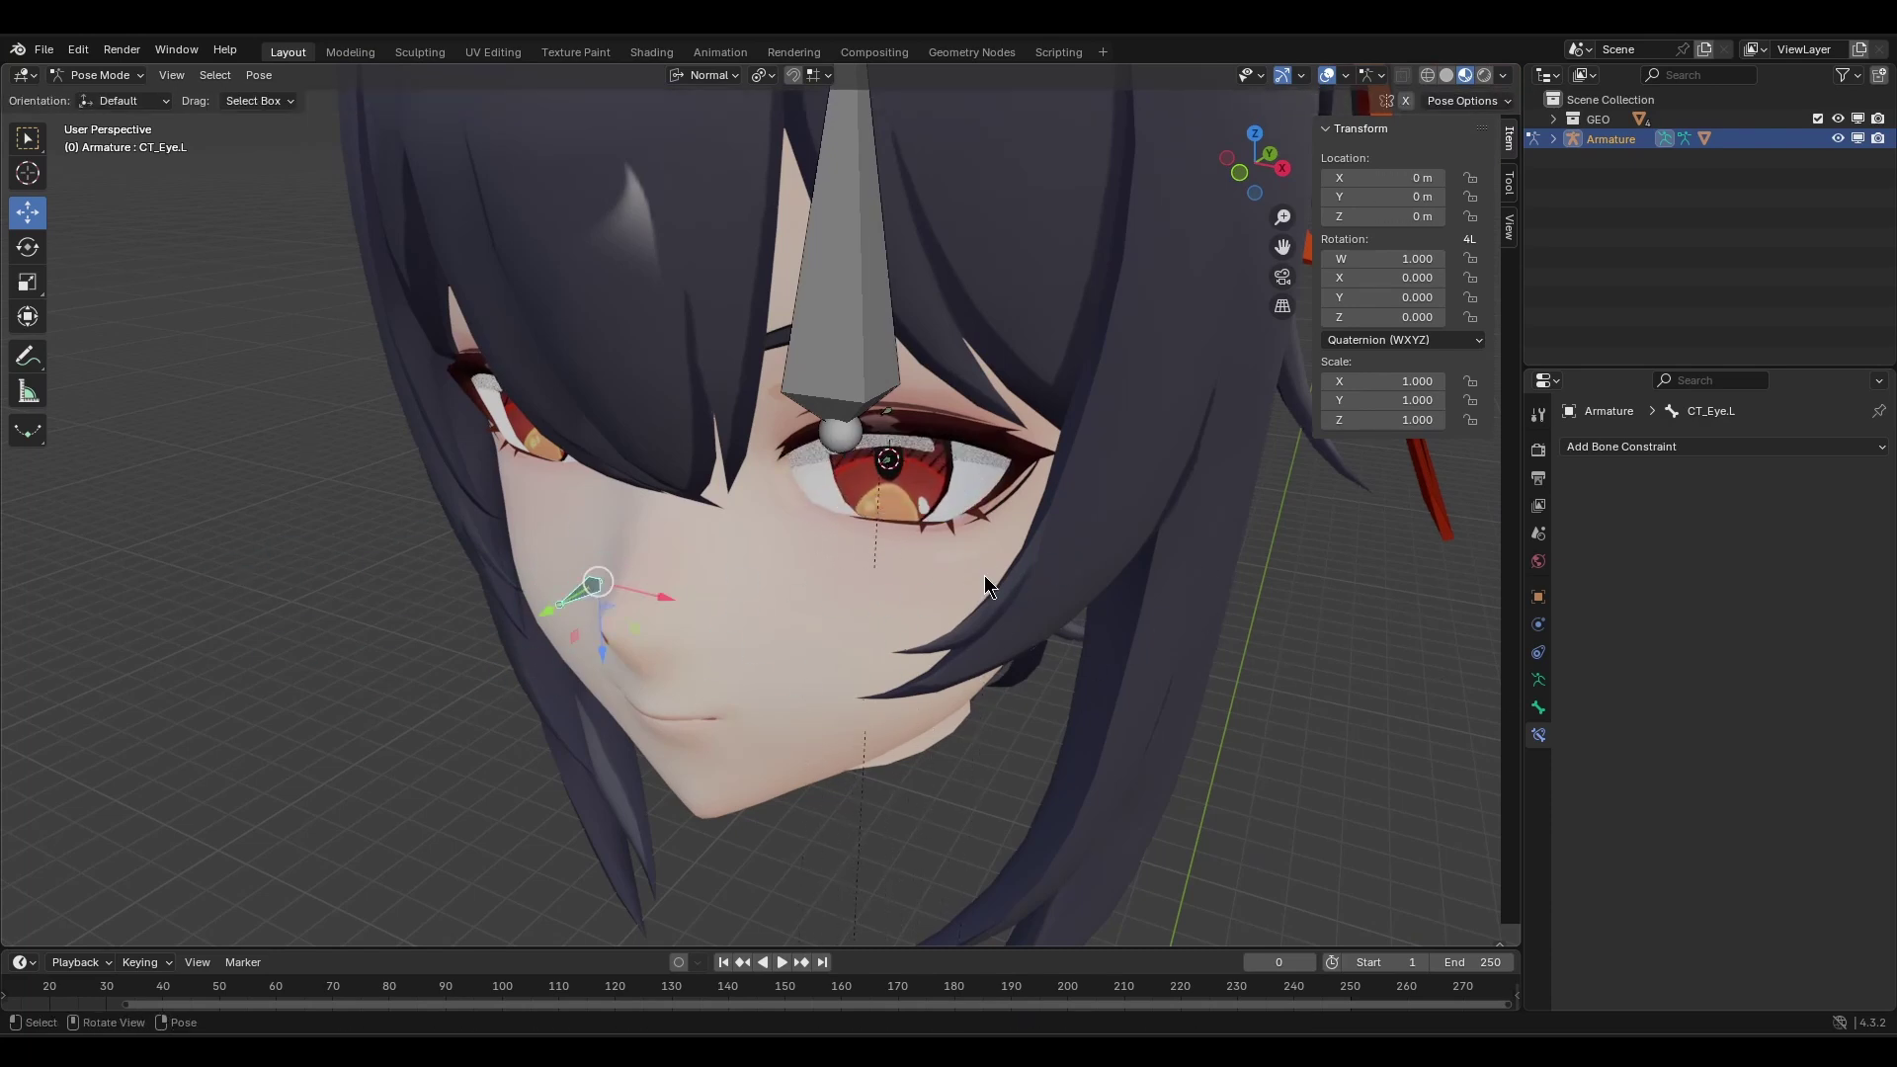
Add a Copy Scale constraint to JT_EyeCornea.L, targeting the Armature's CT_Eye.L bone.
middle_click_drag(984, 575, 1016, 513)
left_click(875, 453)
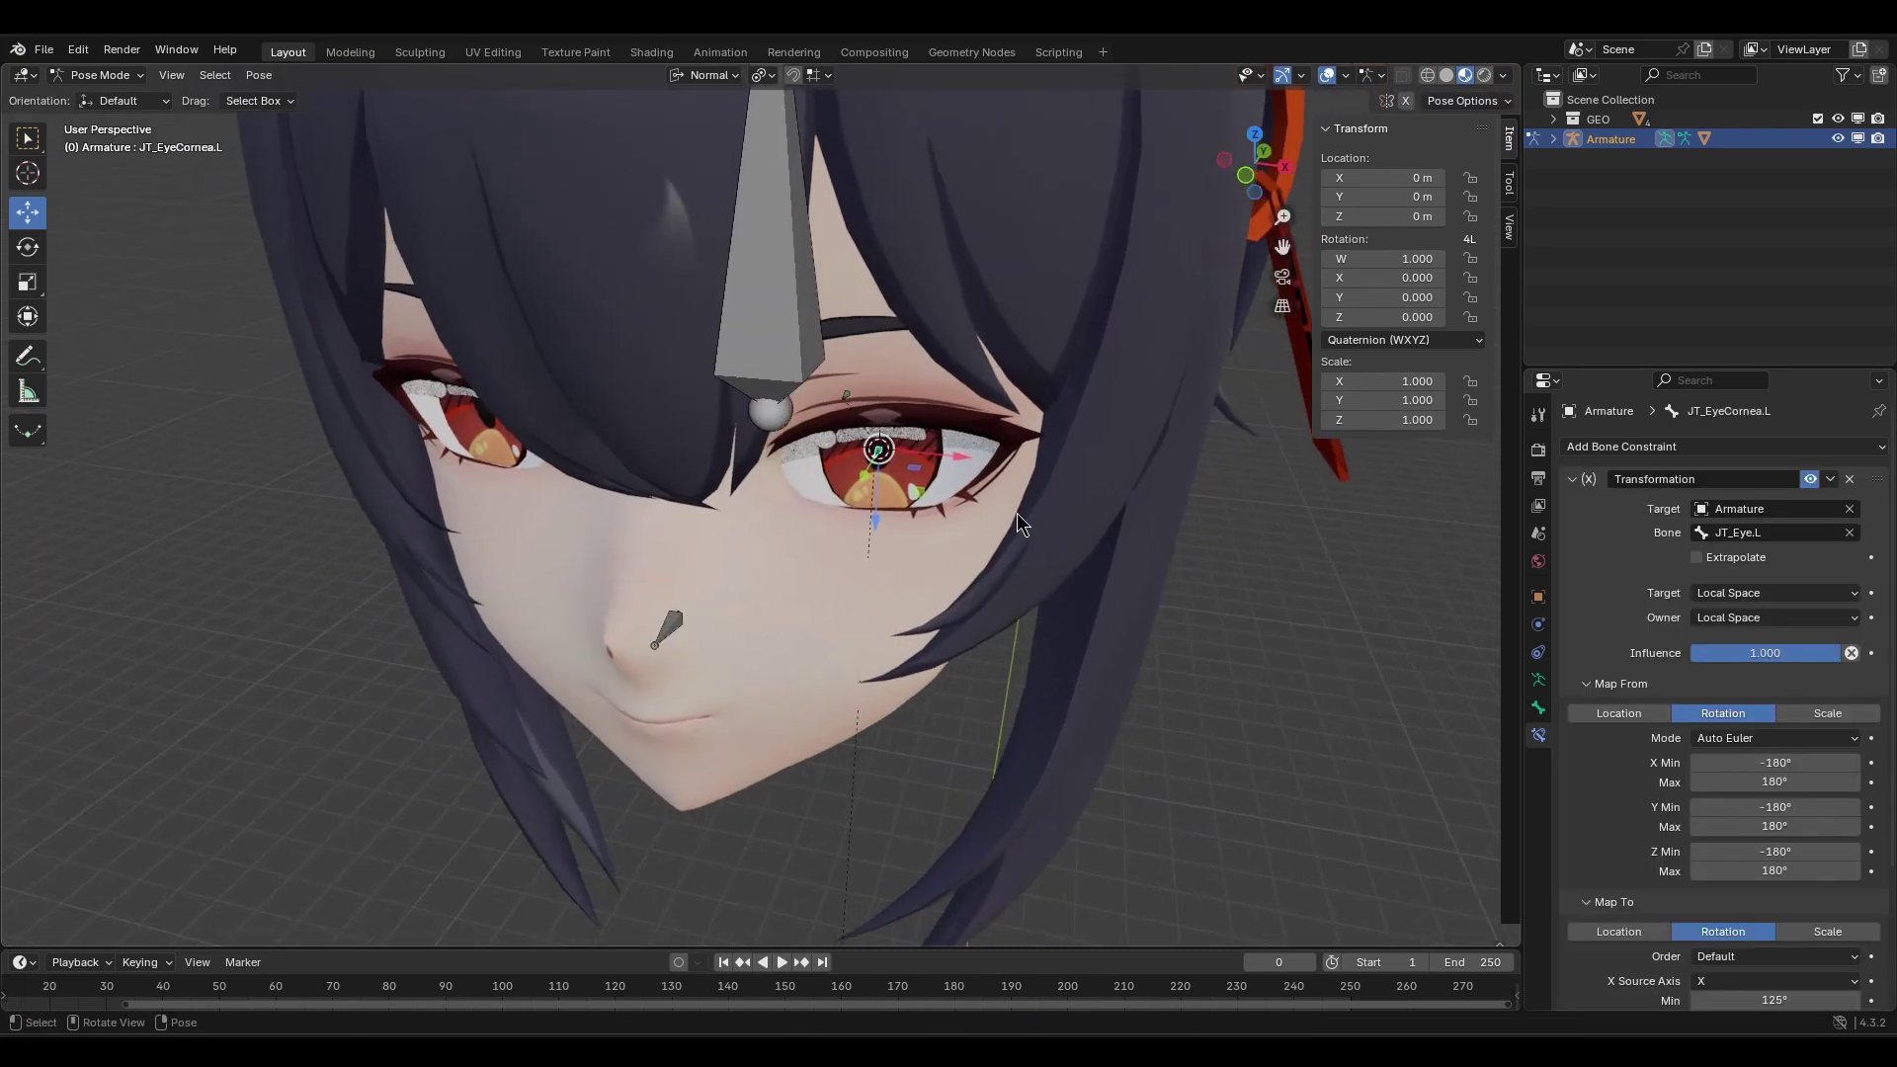
left_click(1573, 480)
left_click(1662, 453)
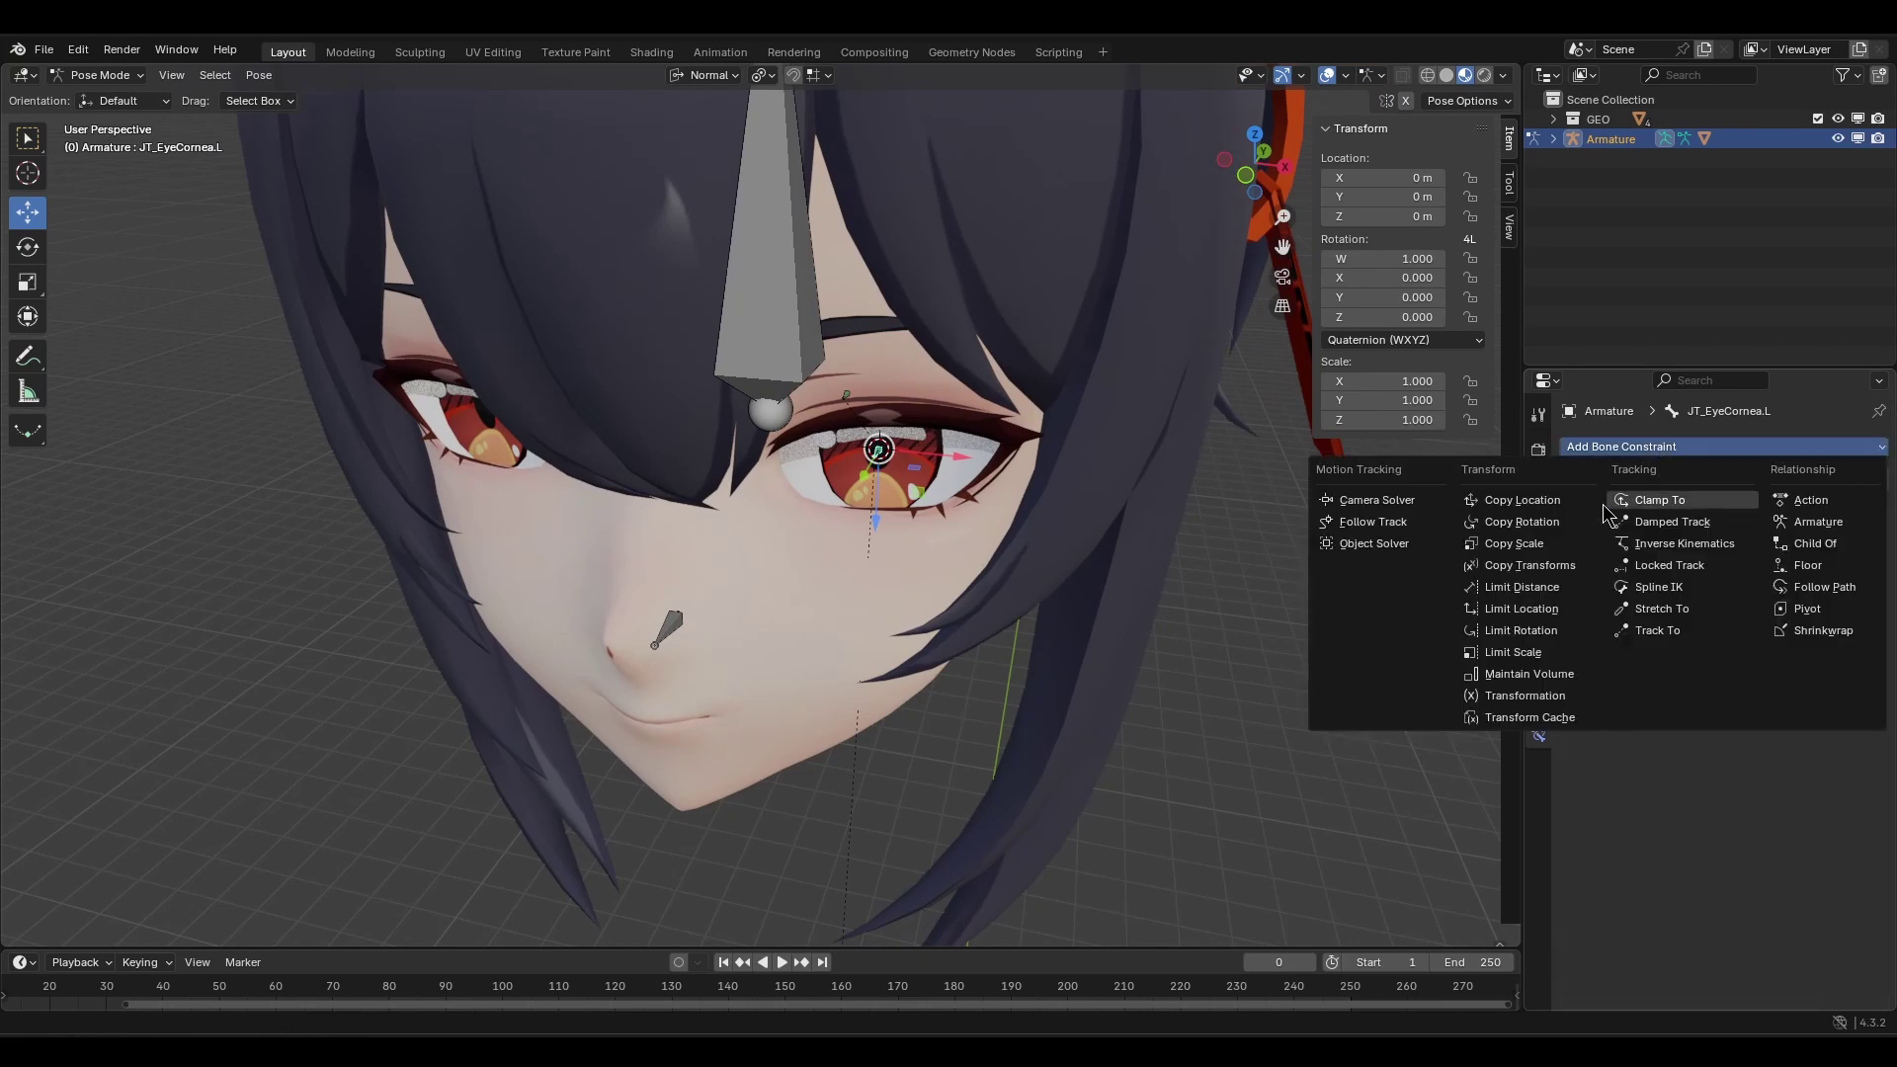
left_click(1552, 556)
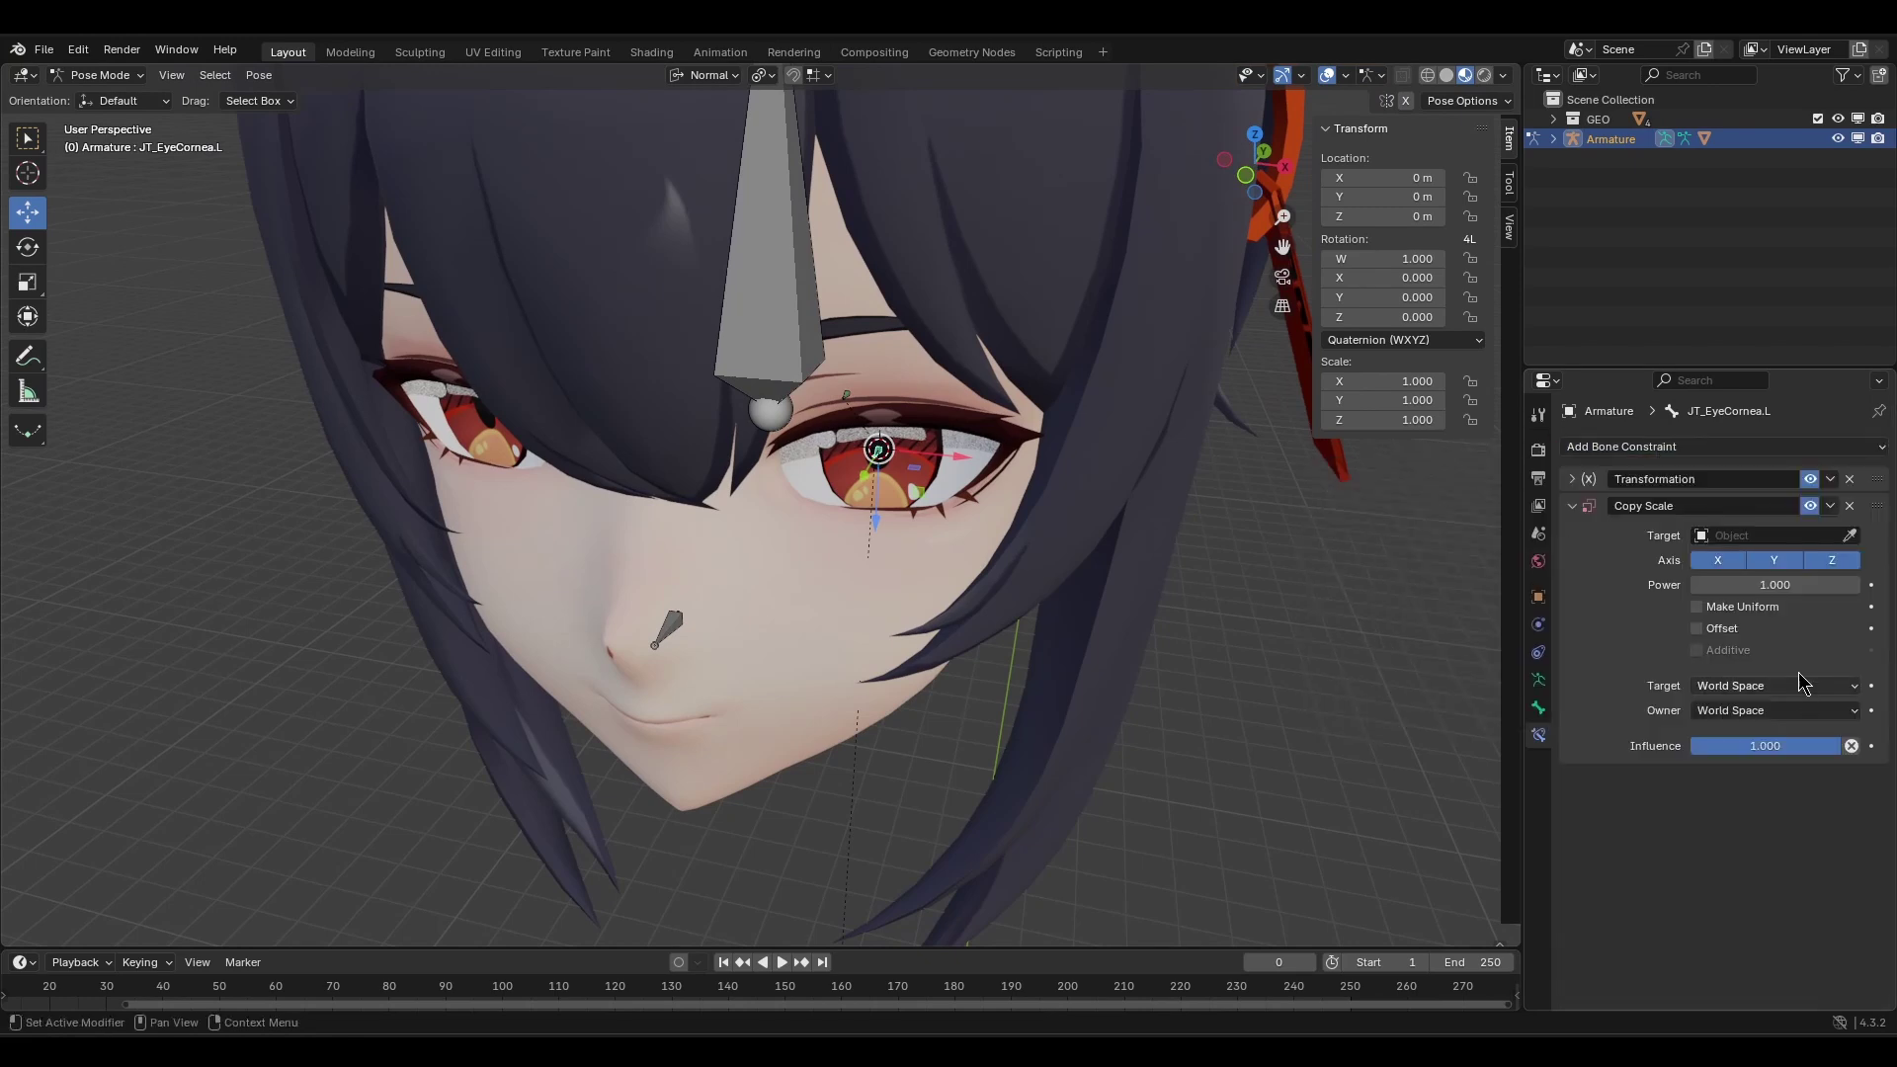
left_click(1850, 535)
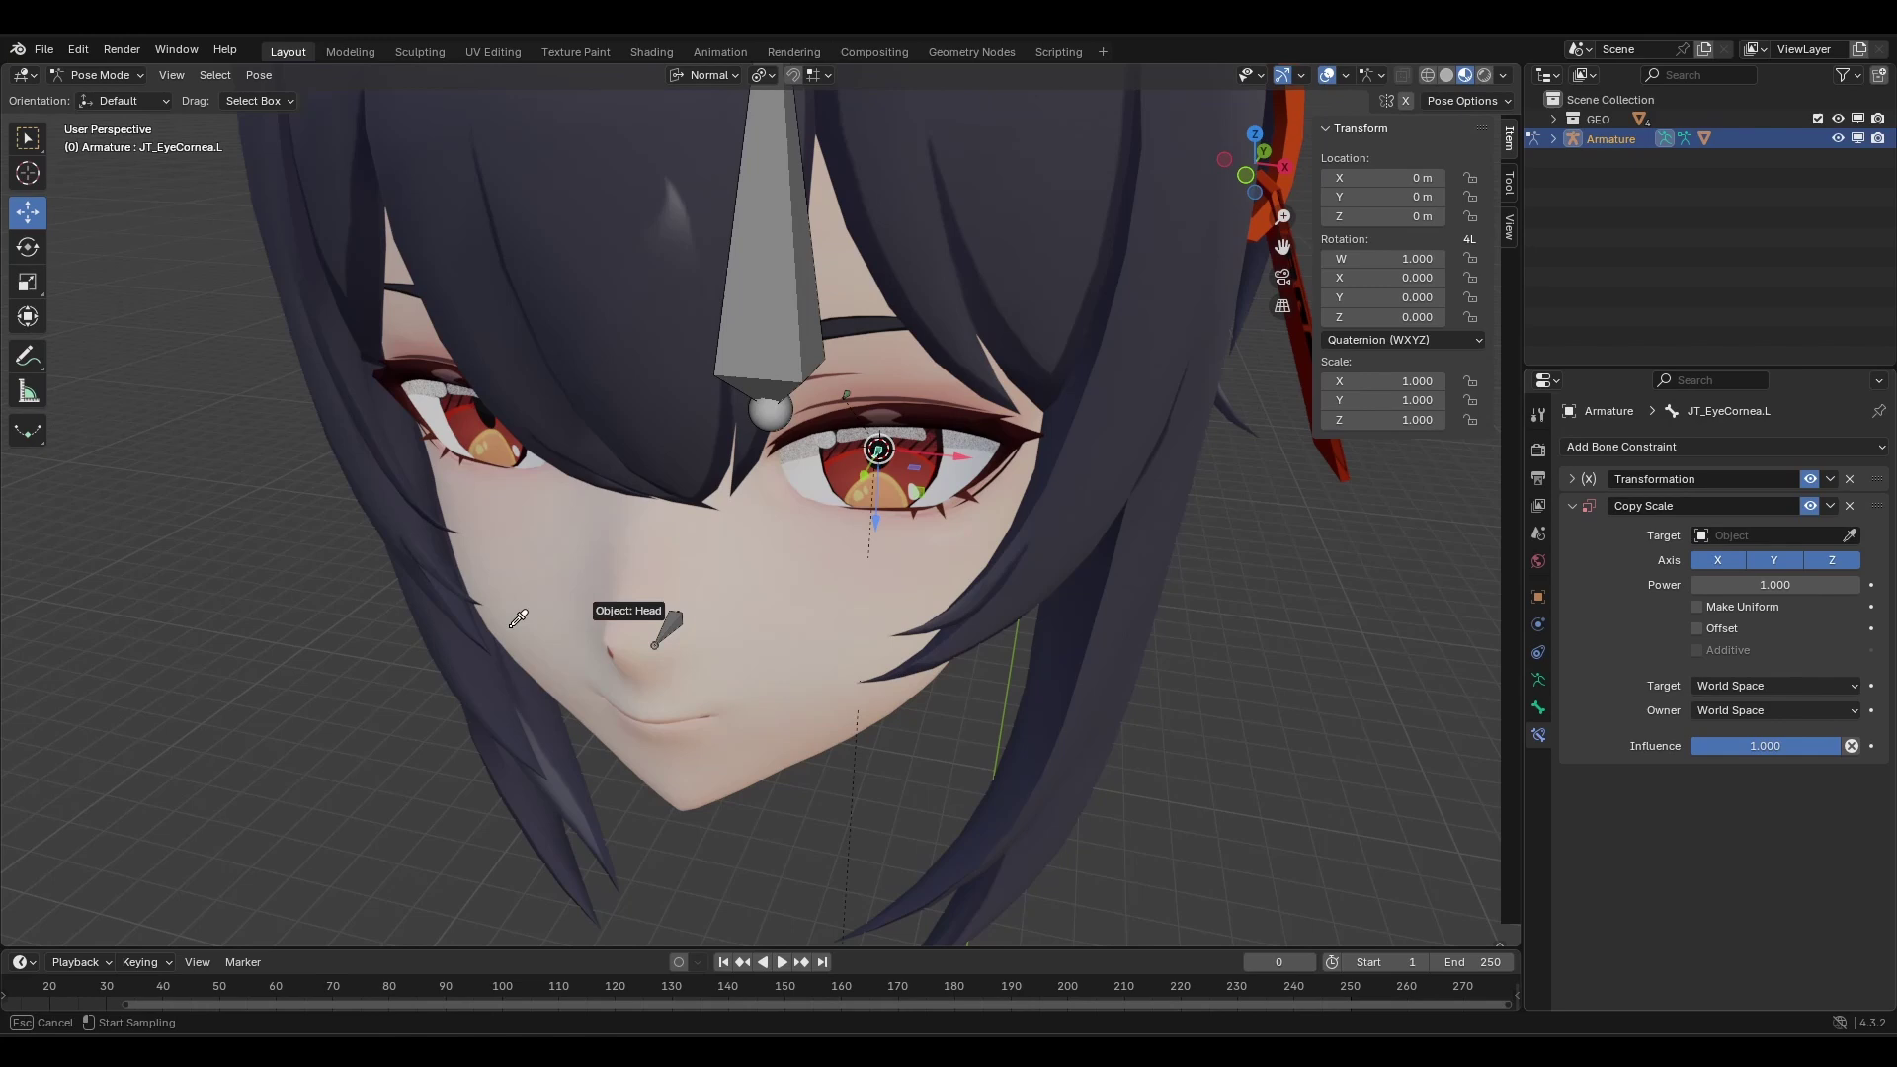
left_click(669, 628)
left_click(1709, 559)
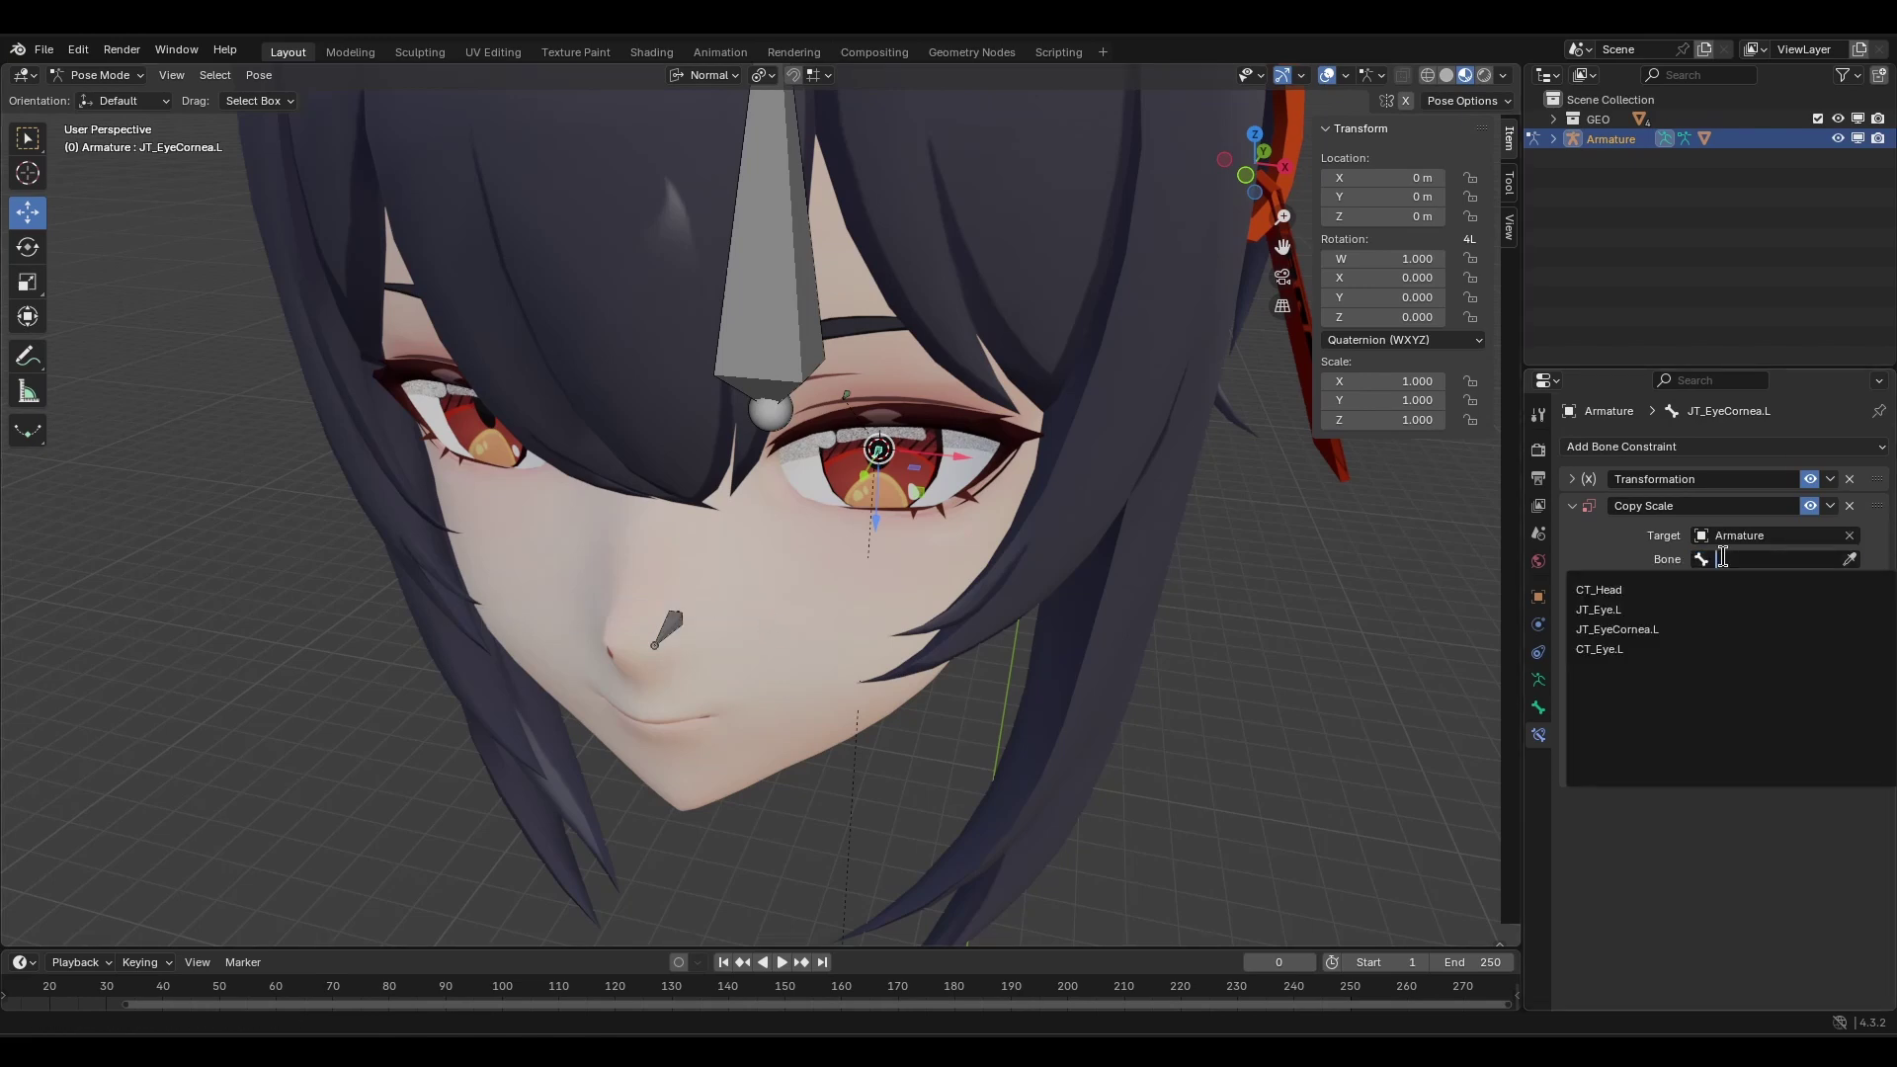
type("CT_Eye.L")
left_click(1628, 590)
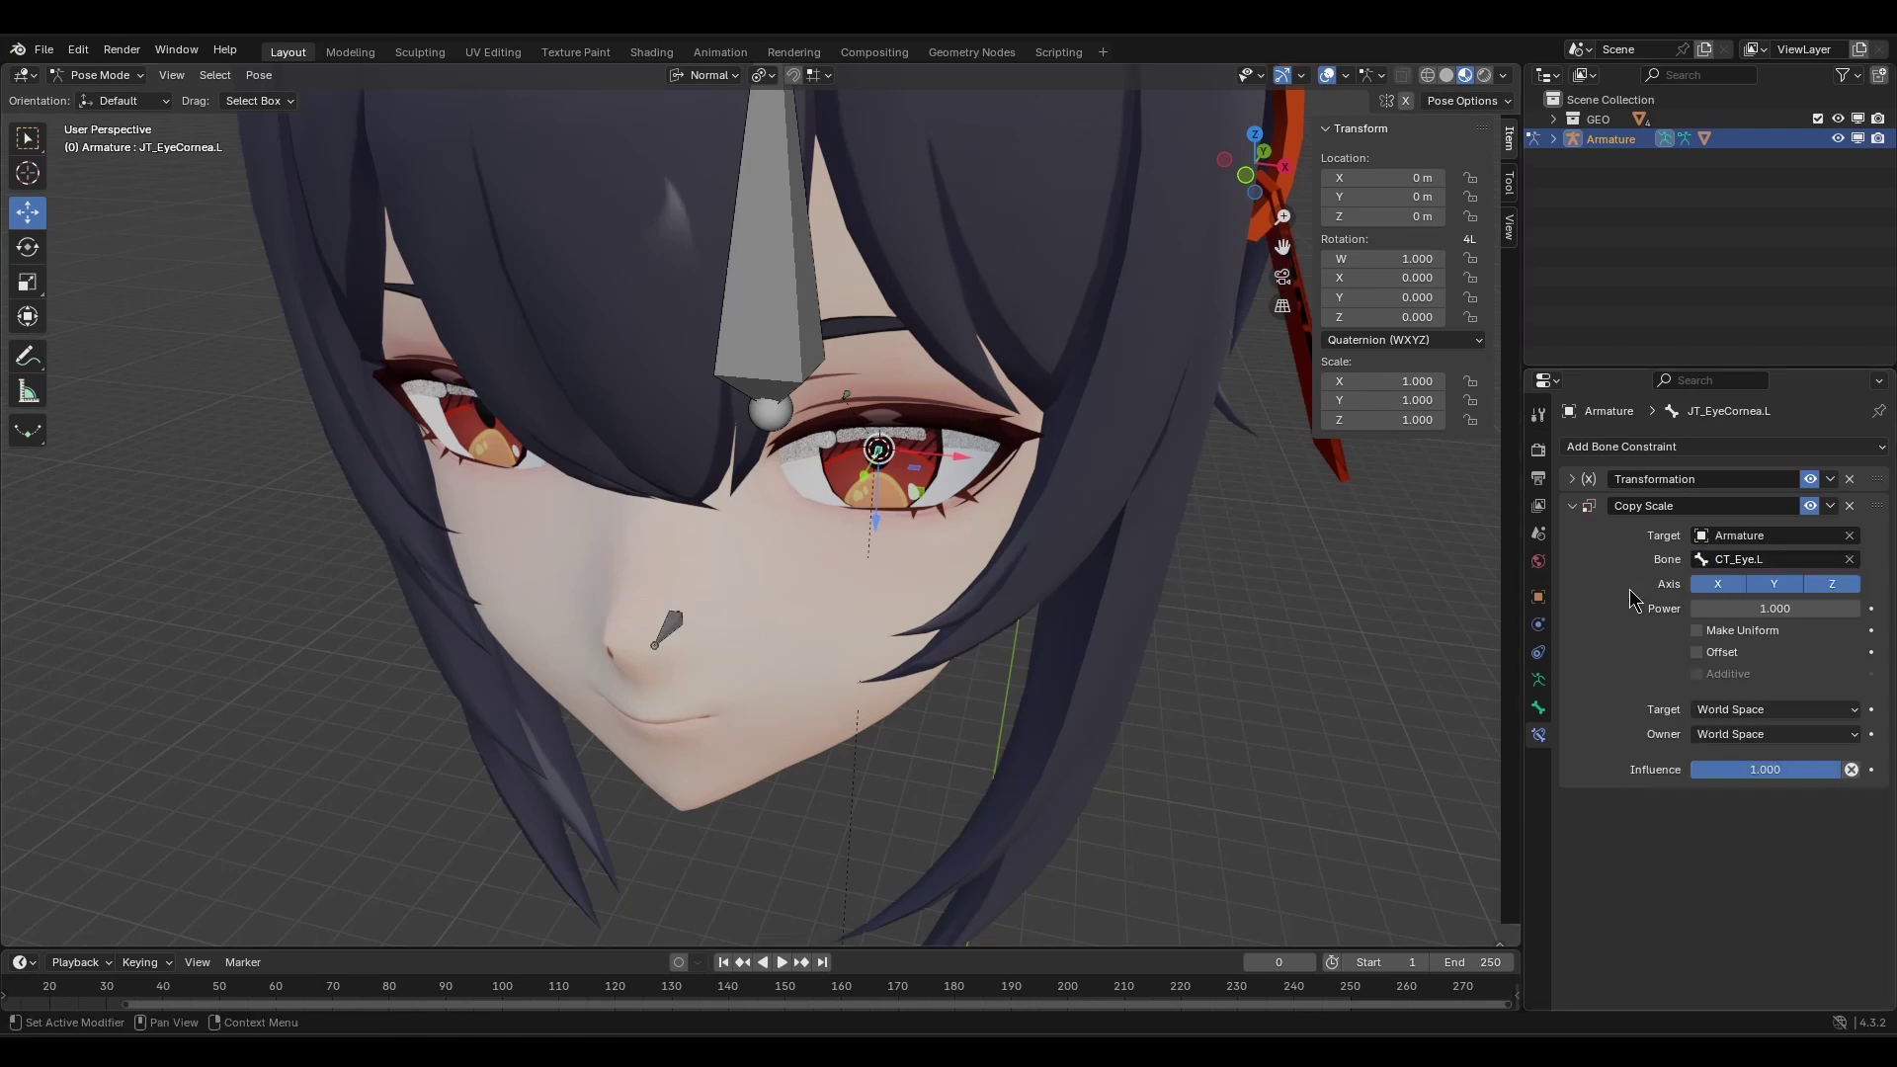
Set both the target and owner spaces of the Copy Scale constraint to Local Space.
left_click(1740, 714)
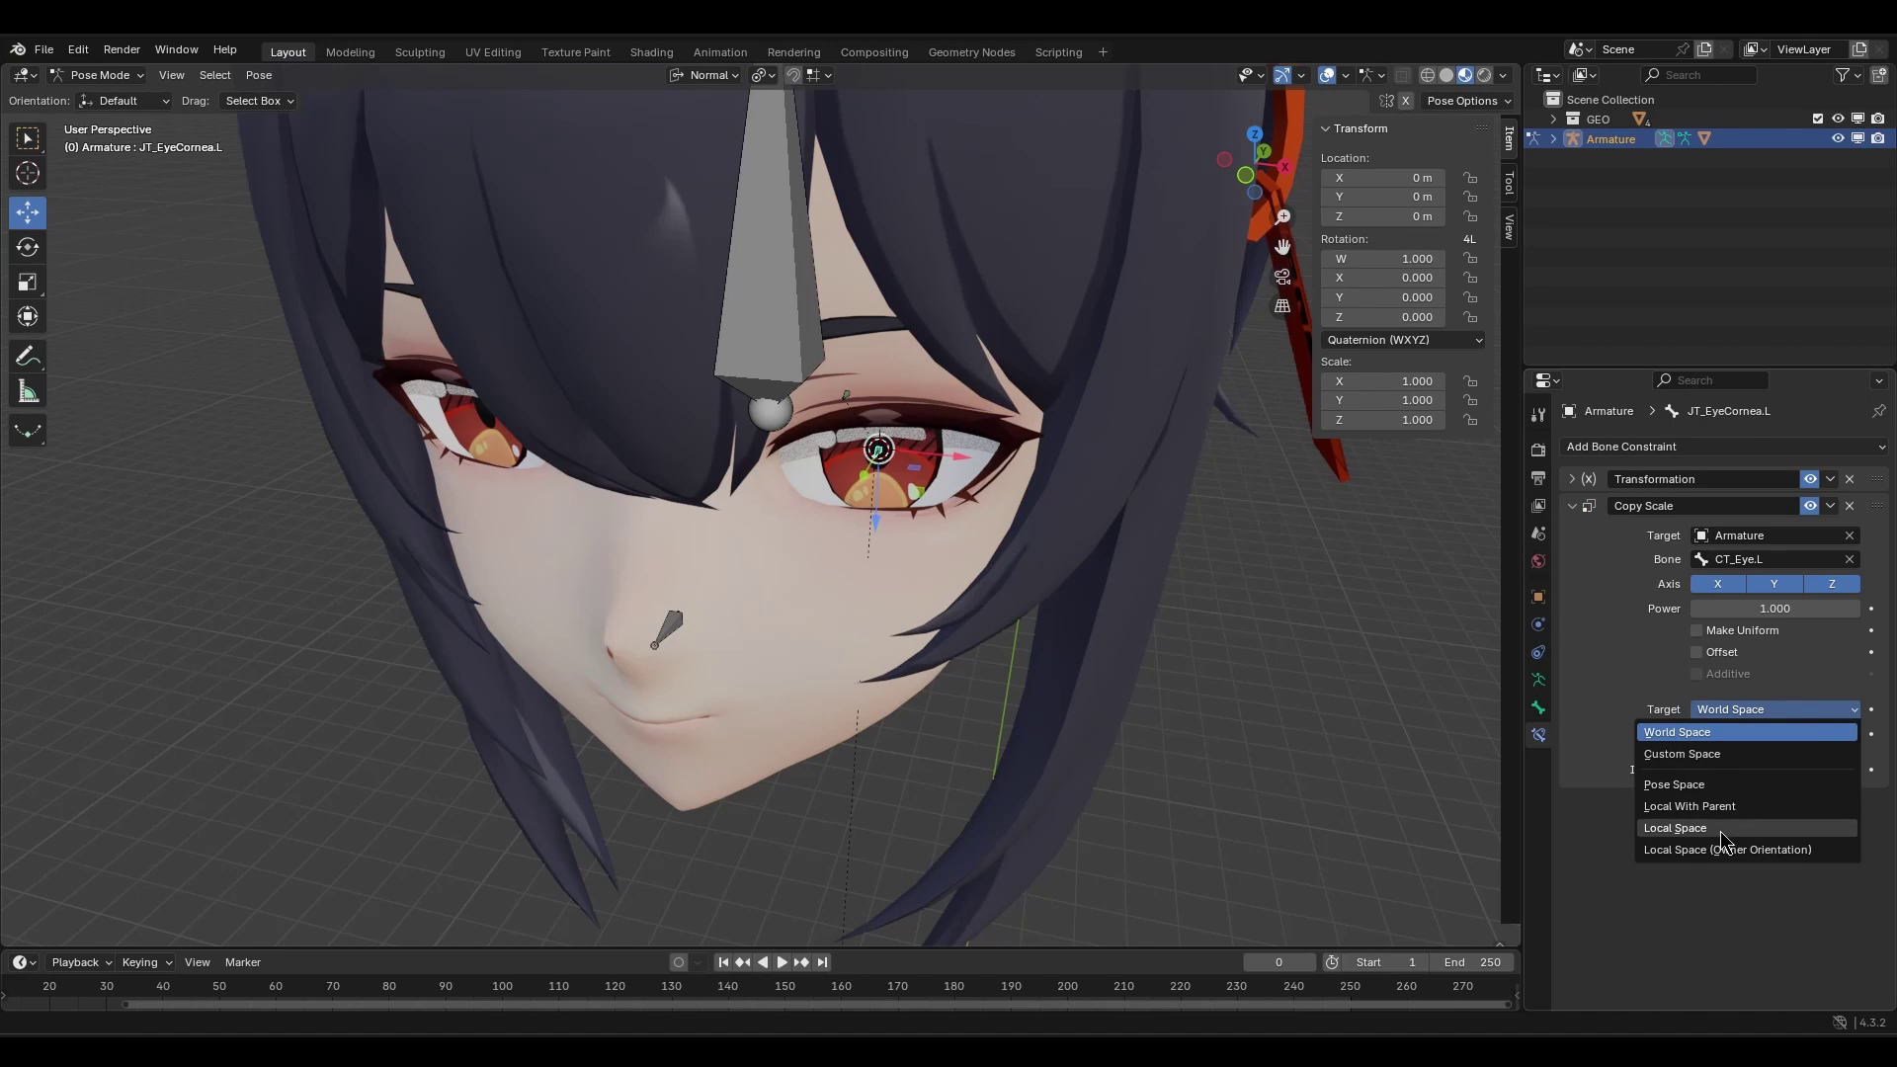
left_click(1731, 830)
left_click(1759, 735)
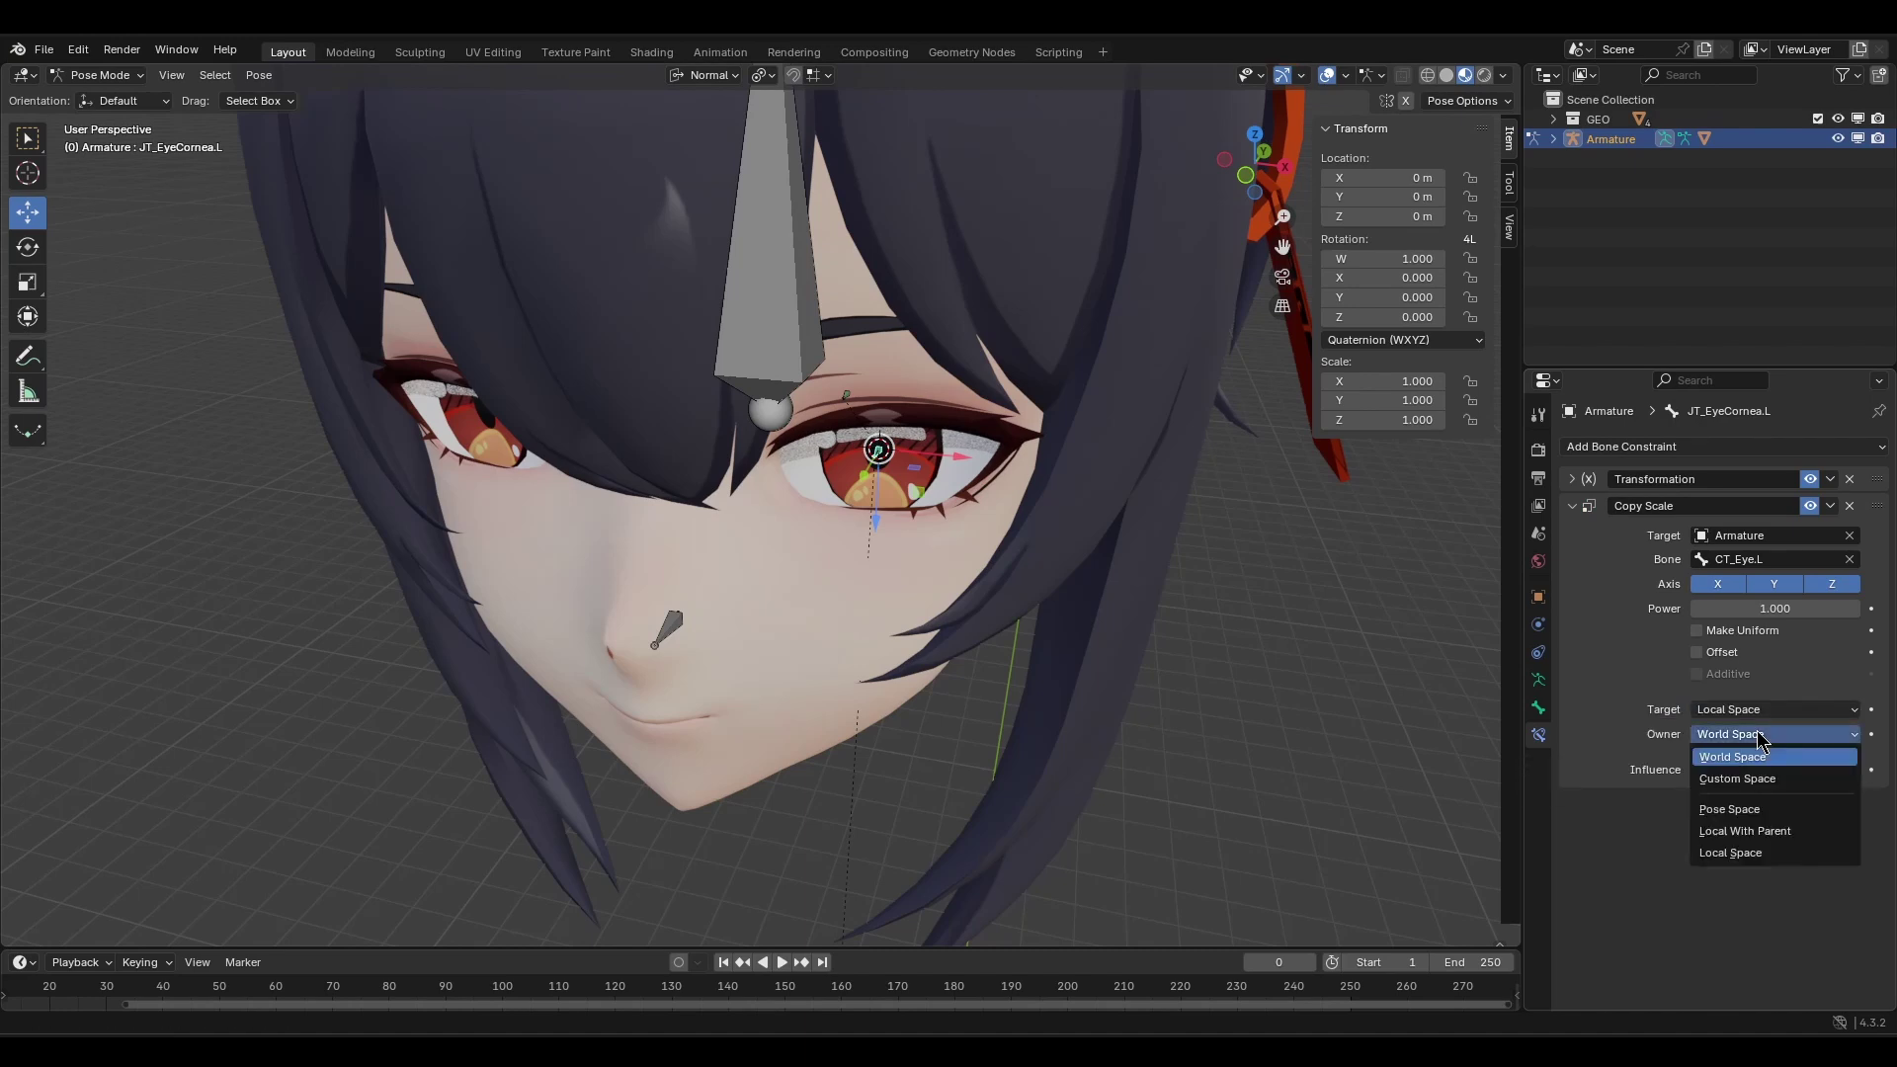
left_click(1741, 855)
Test the copied scale by temporarily shrinking CT_Eye.L to about 0.58, and cancel the scaling.
middle_click_drag(839, 623, 861, 620)
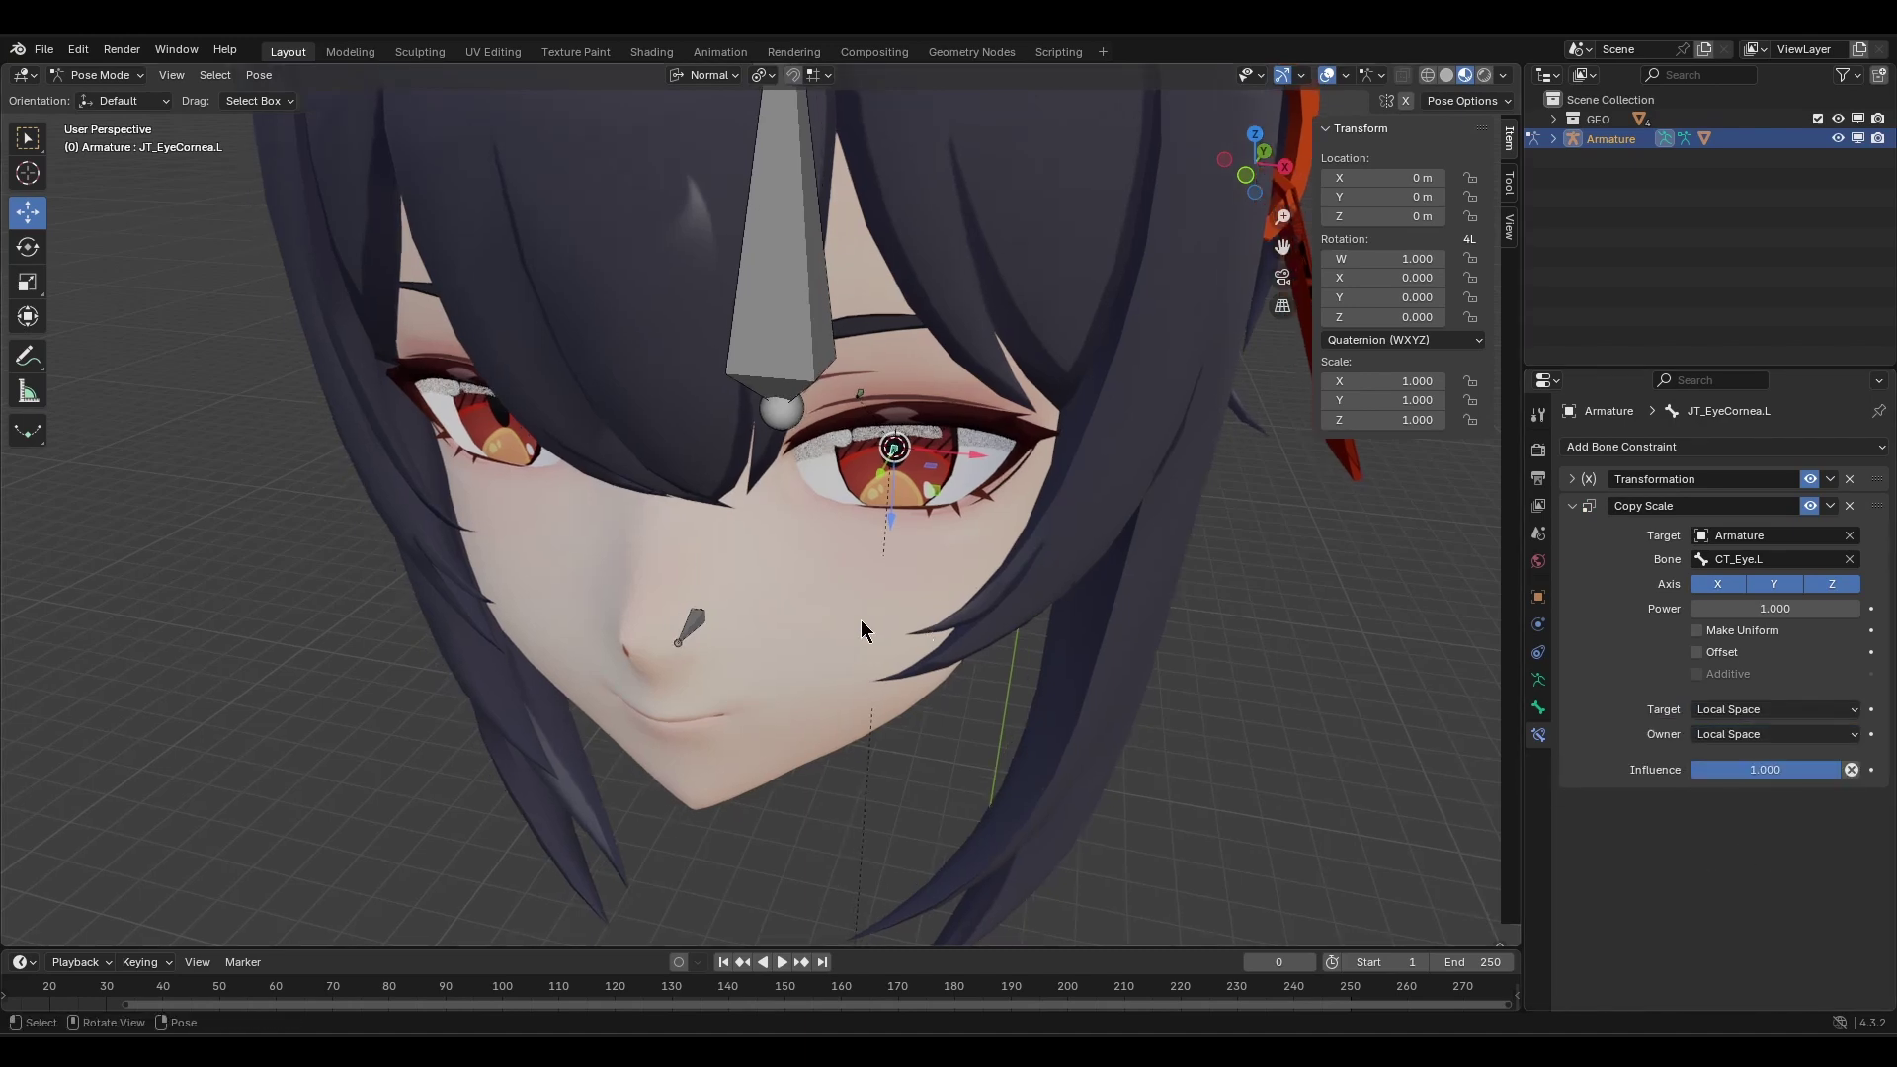
left_click(700, 619)
key("s")
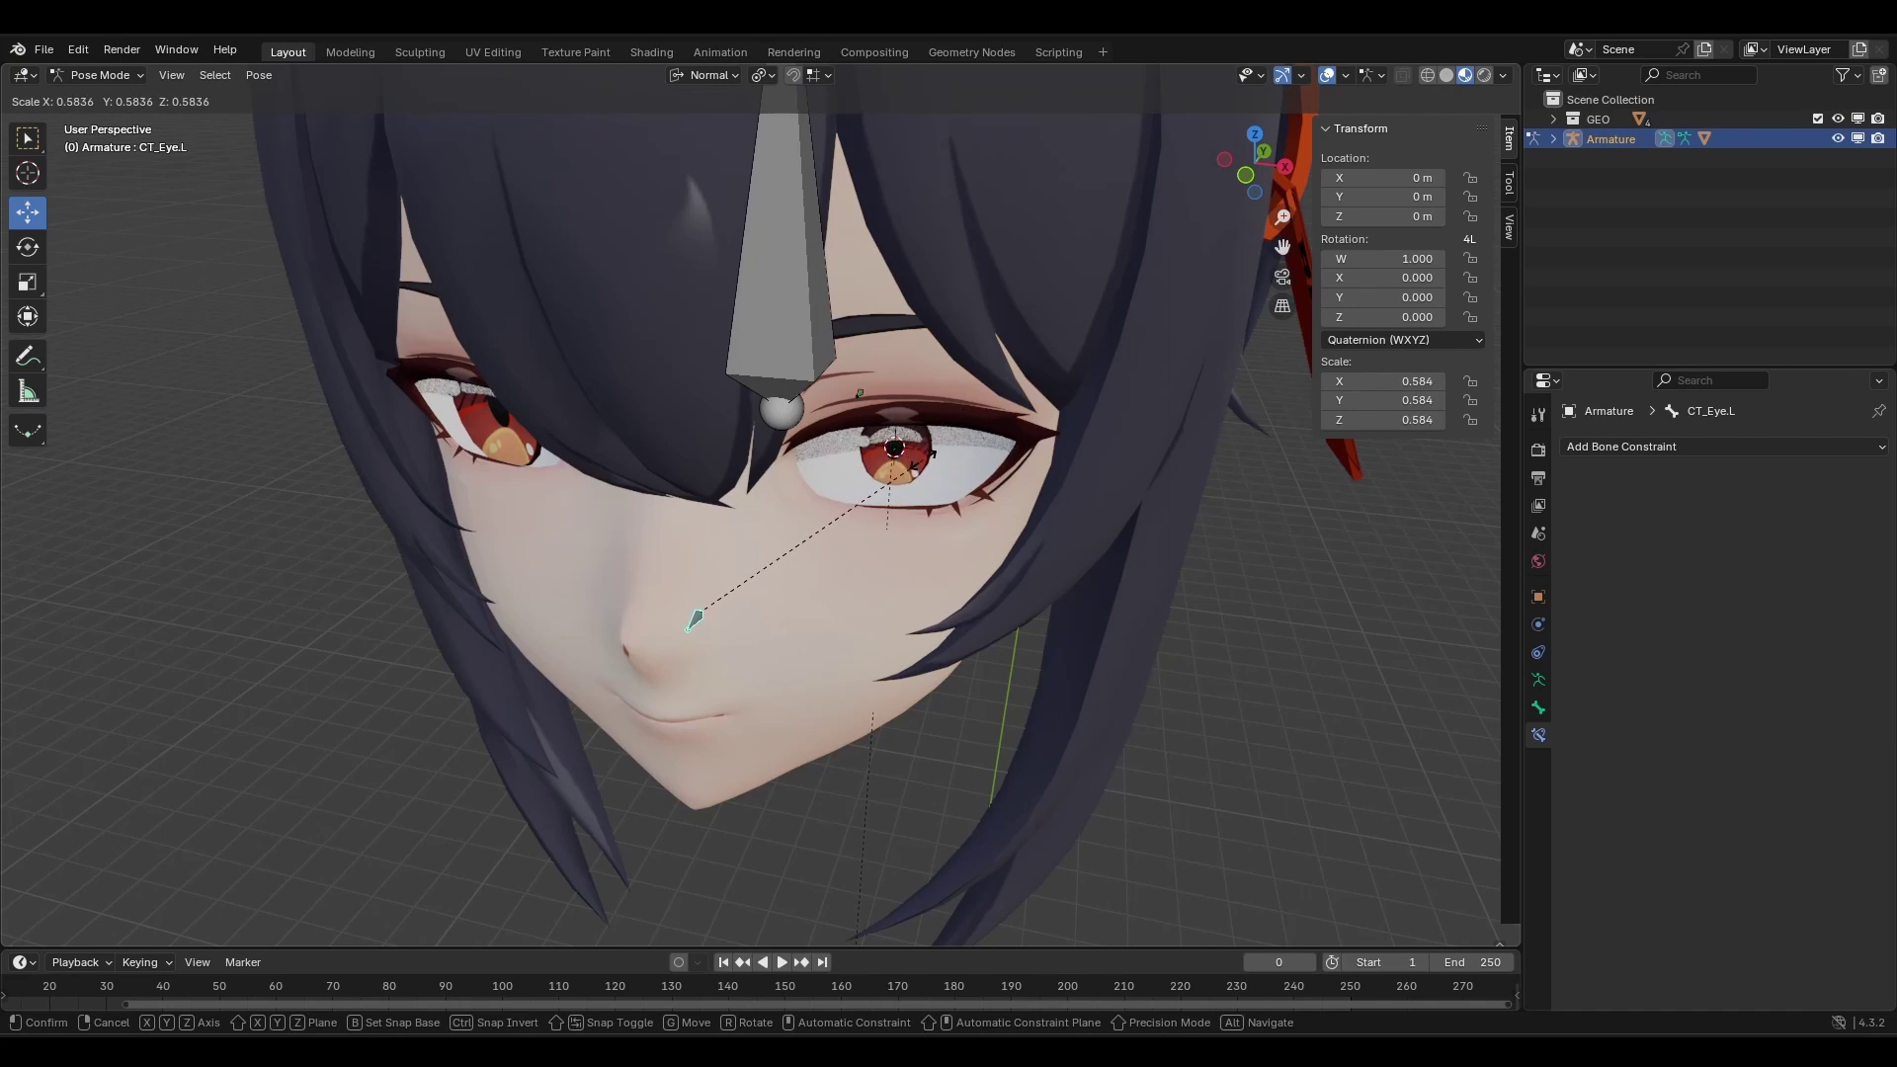
right_click(924, 456)
In Object Mode, add a mesh circle to the Scene Collection and clear its location to the world origin.
middle_click_drag(924, 457, 1082, 409)
key("ctrl+Tab")
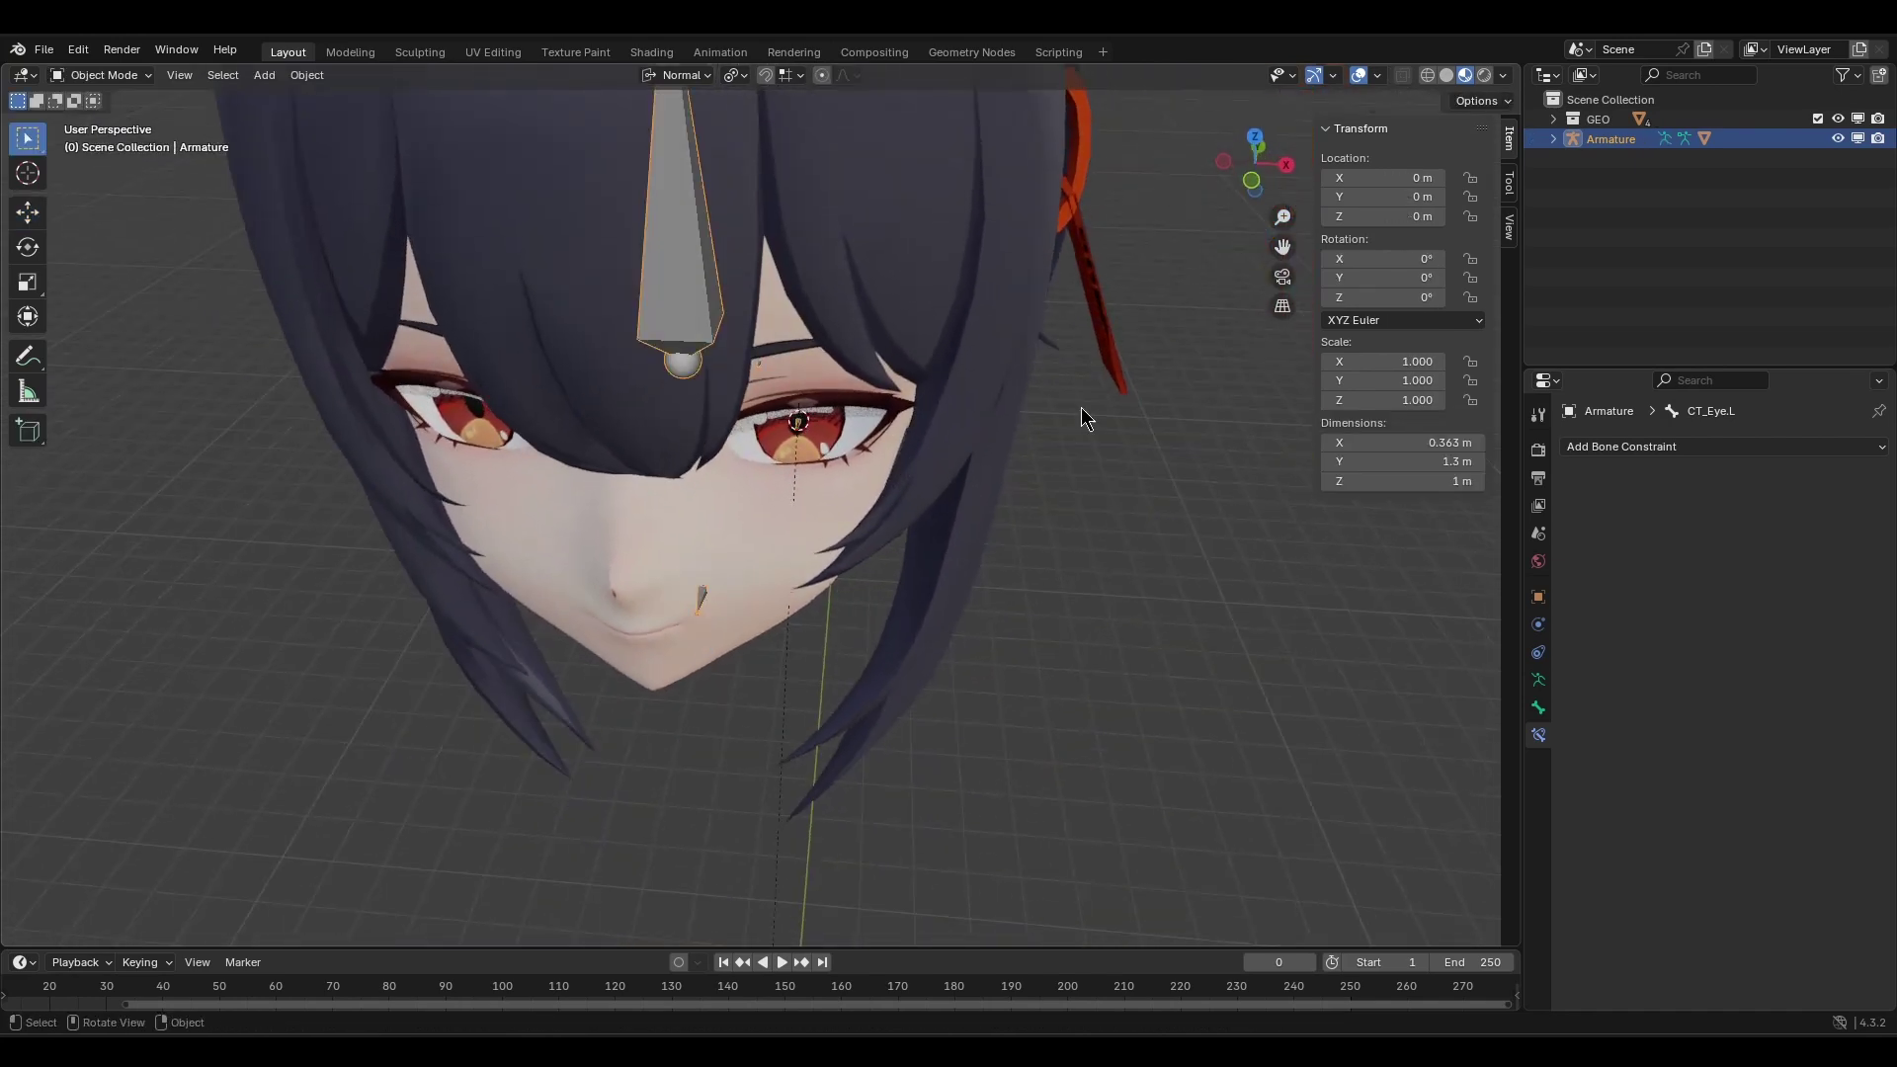
middle_click_drag(1156, 247, 1058, 270)
left_click(1142, 393)
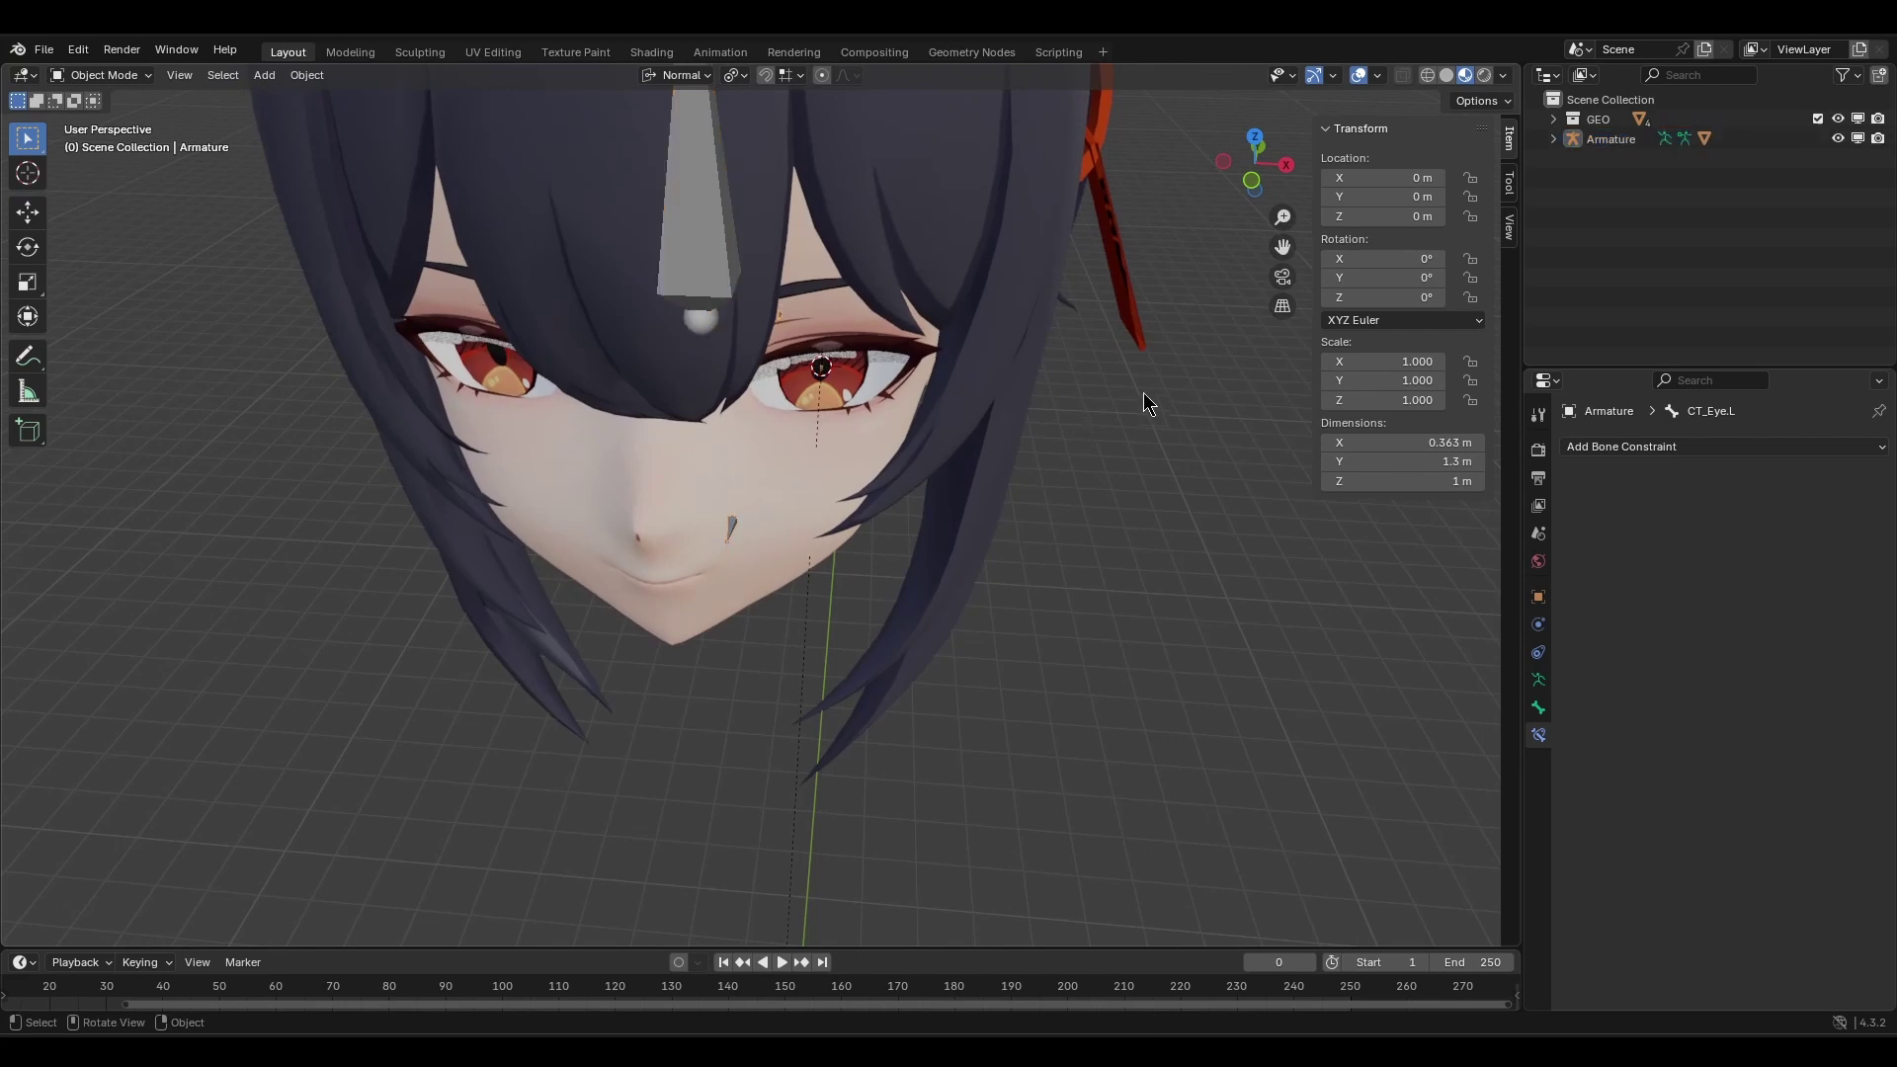
left_click(1611, 100)
middle_click_drag(1047, 435, 945, 524)
key("shift+a")
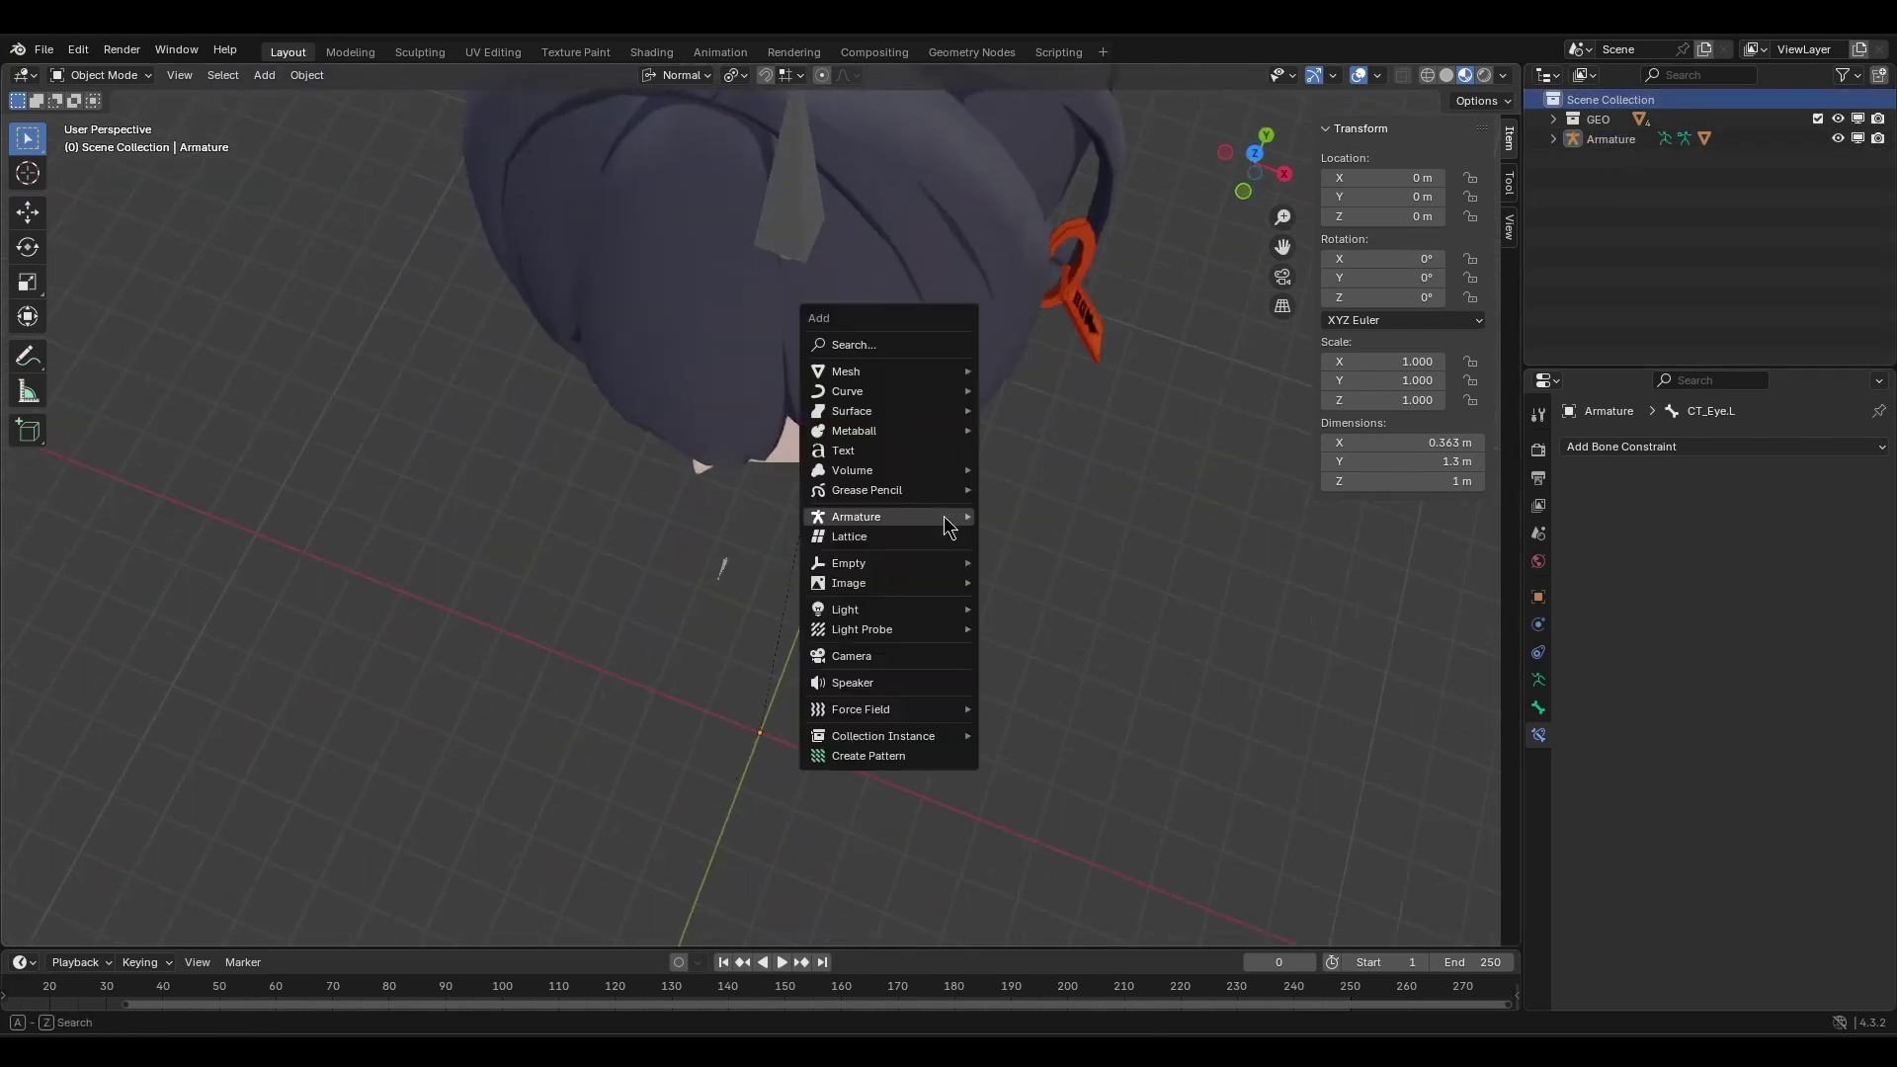
mouse_move(928, 373)
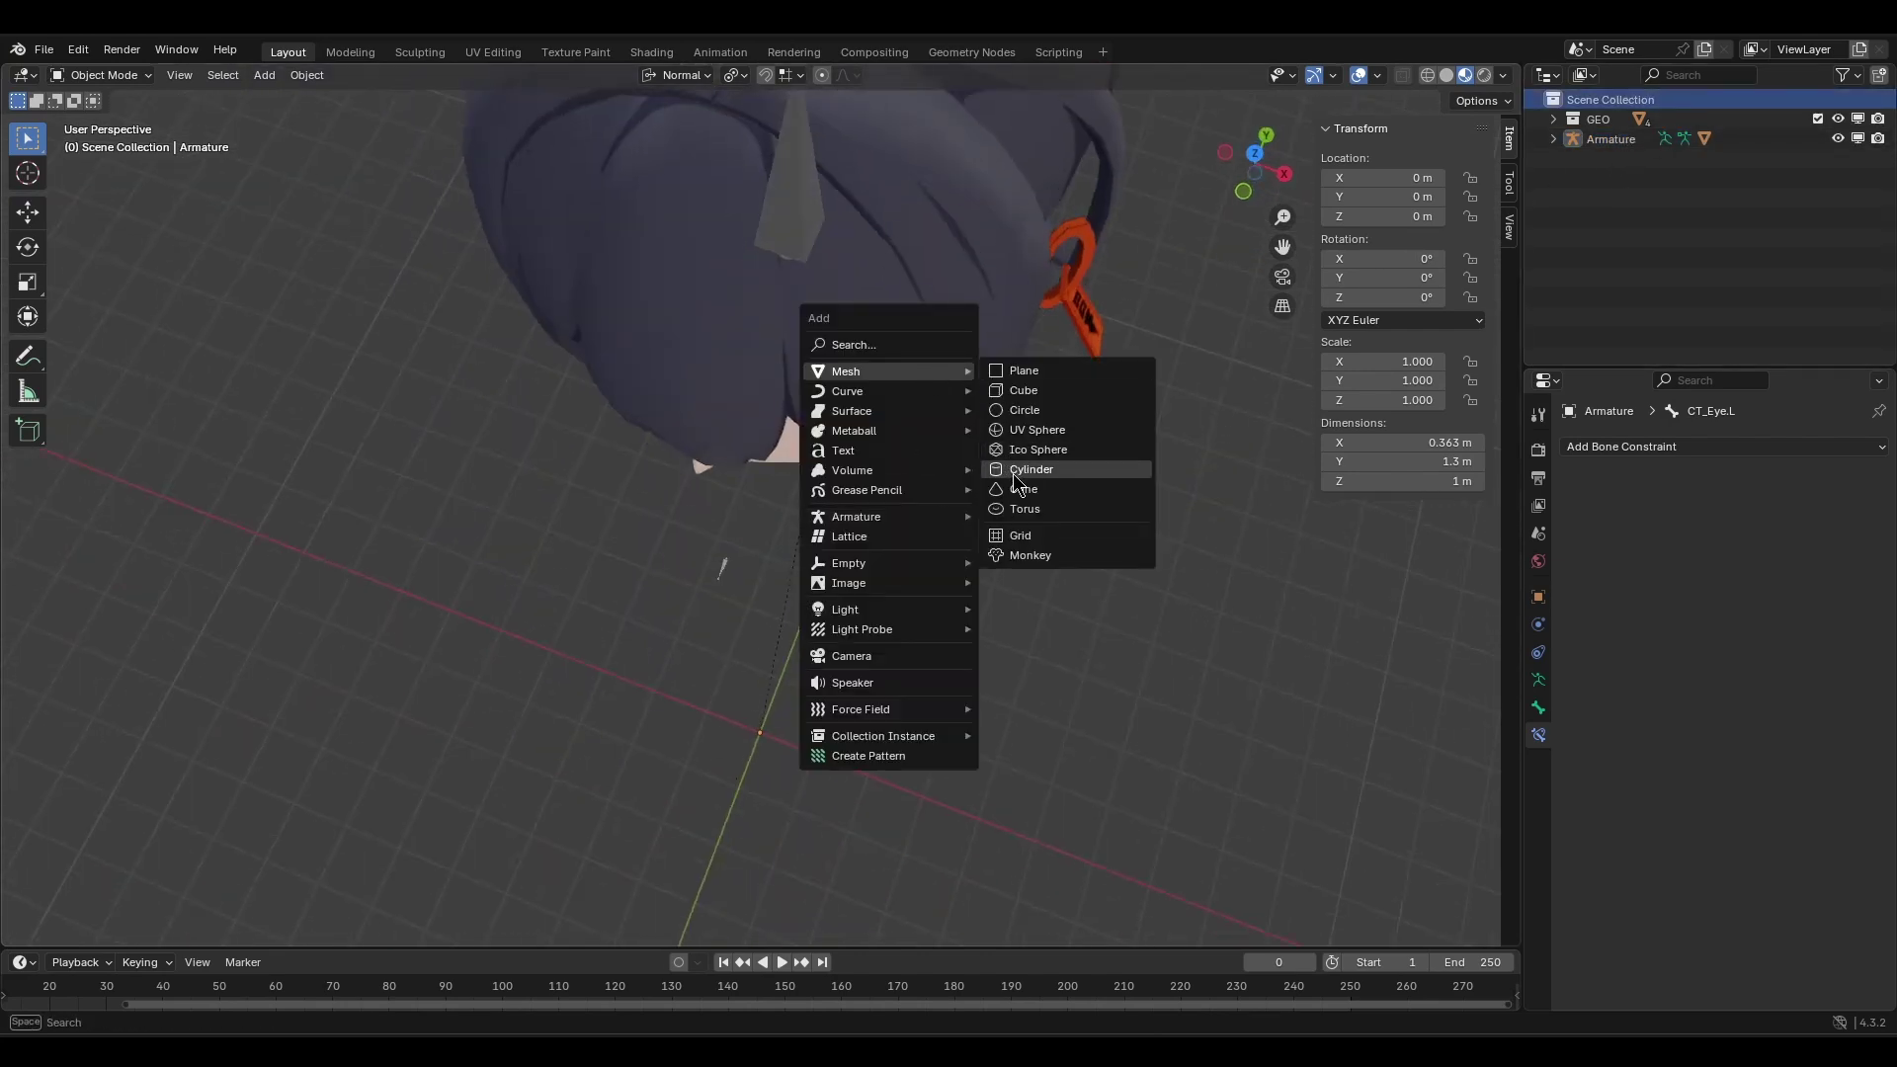
left_click(1023, 410)
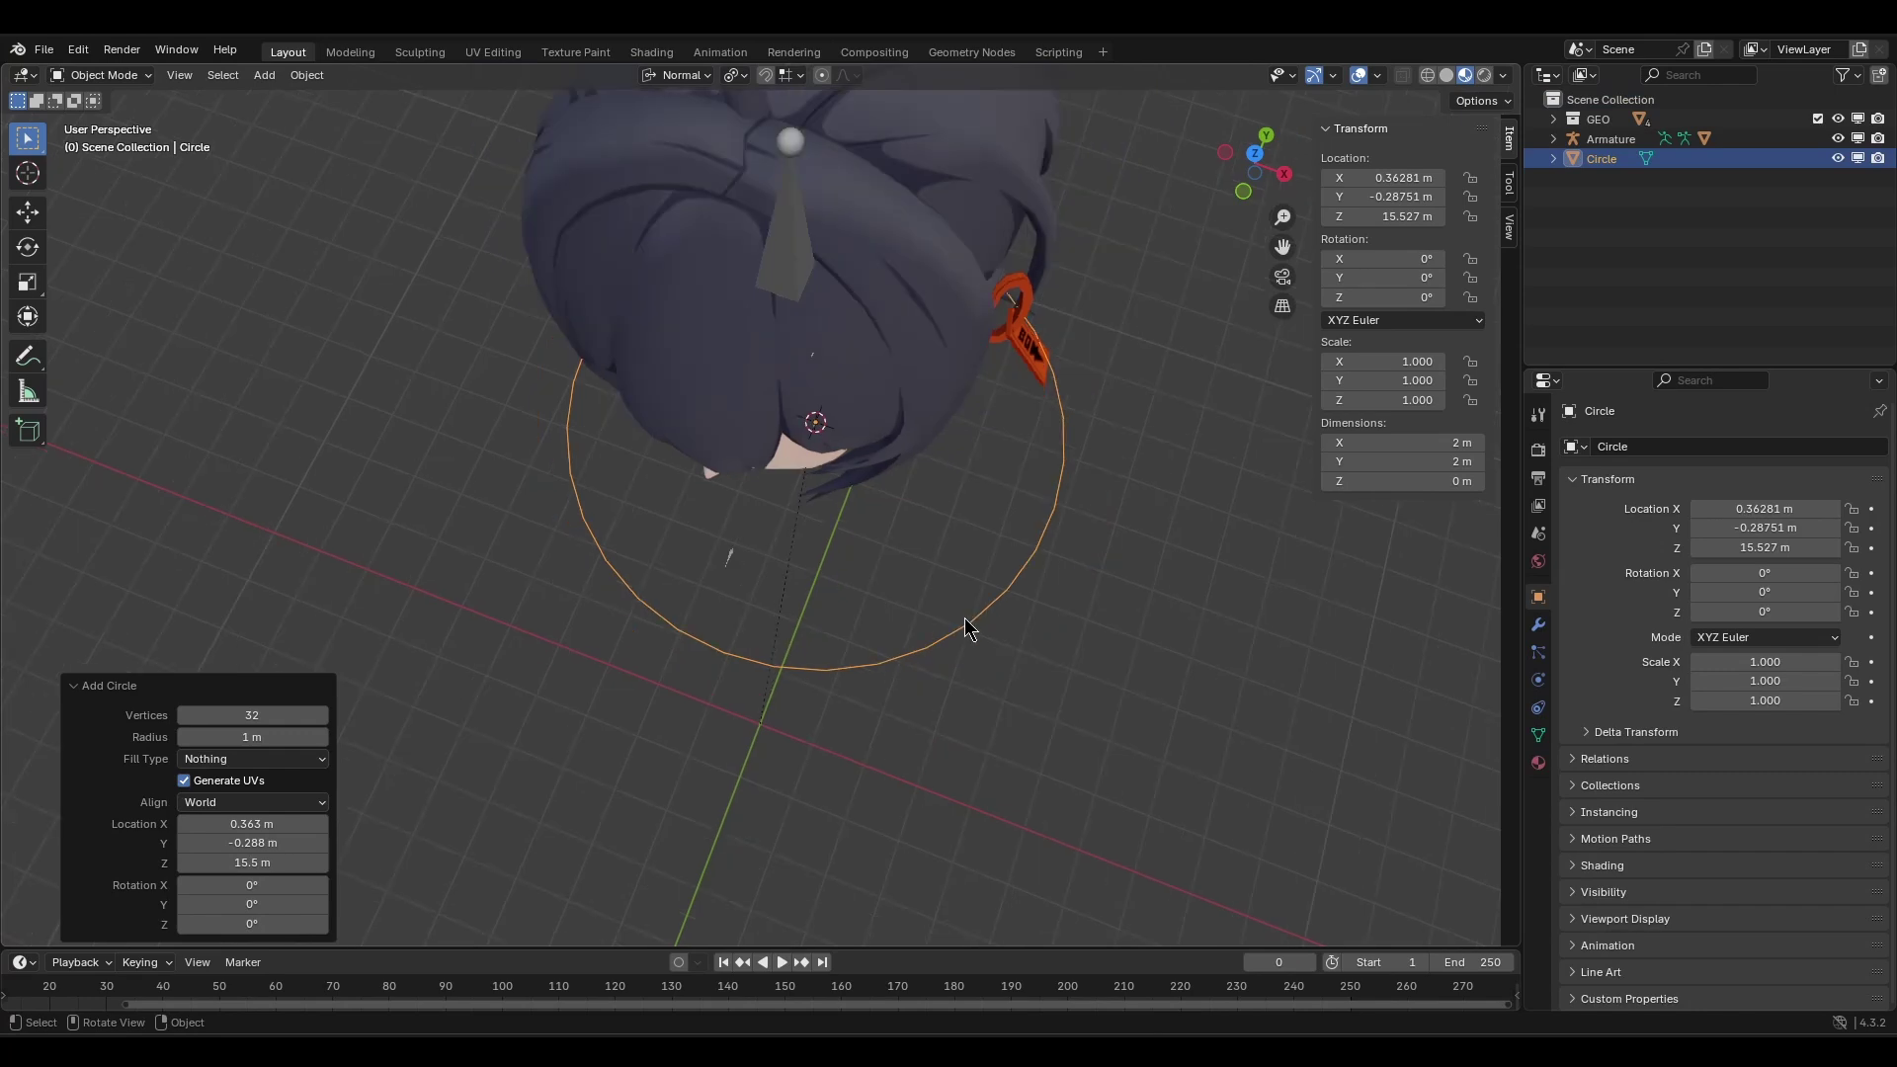
key("alt+g")
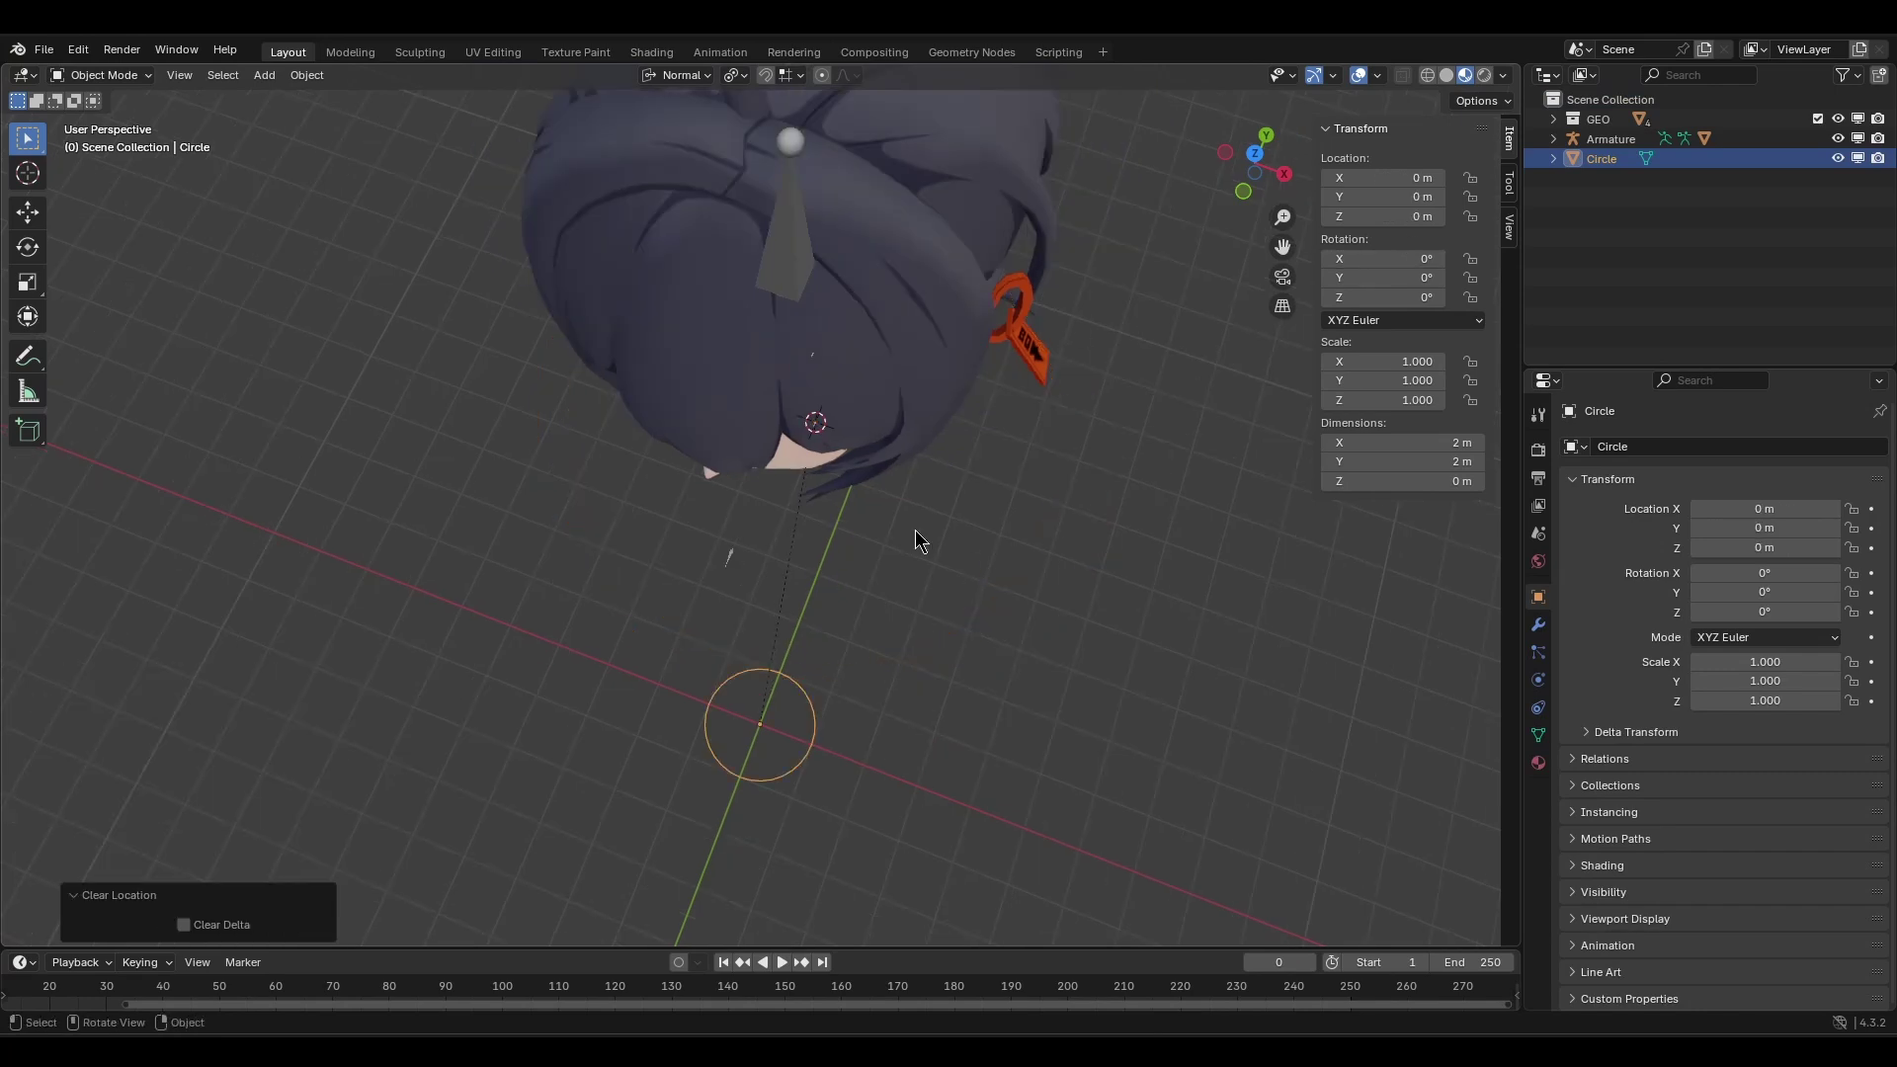
Snap the 3D cursor to the world origin.
middle_click_drag(915, 529, 897, 423)
key("shift+s")
left_click(808, 486)
Put the armature in Pose Mode and assign Circle as the custom shape object of CT_Eye.L.
middle_click_drag(889, 518, 863, 559)
left_click(687, 461)
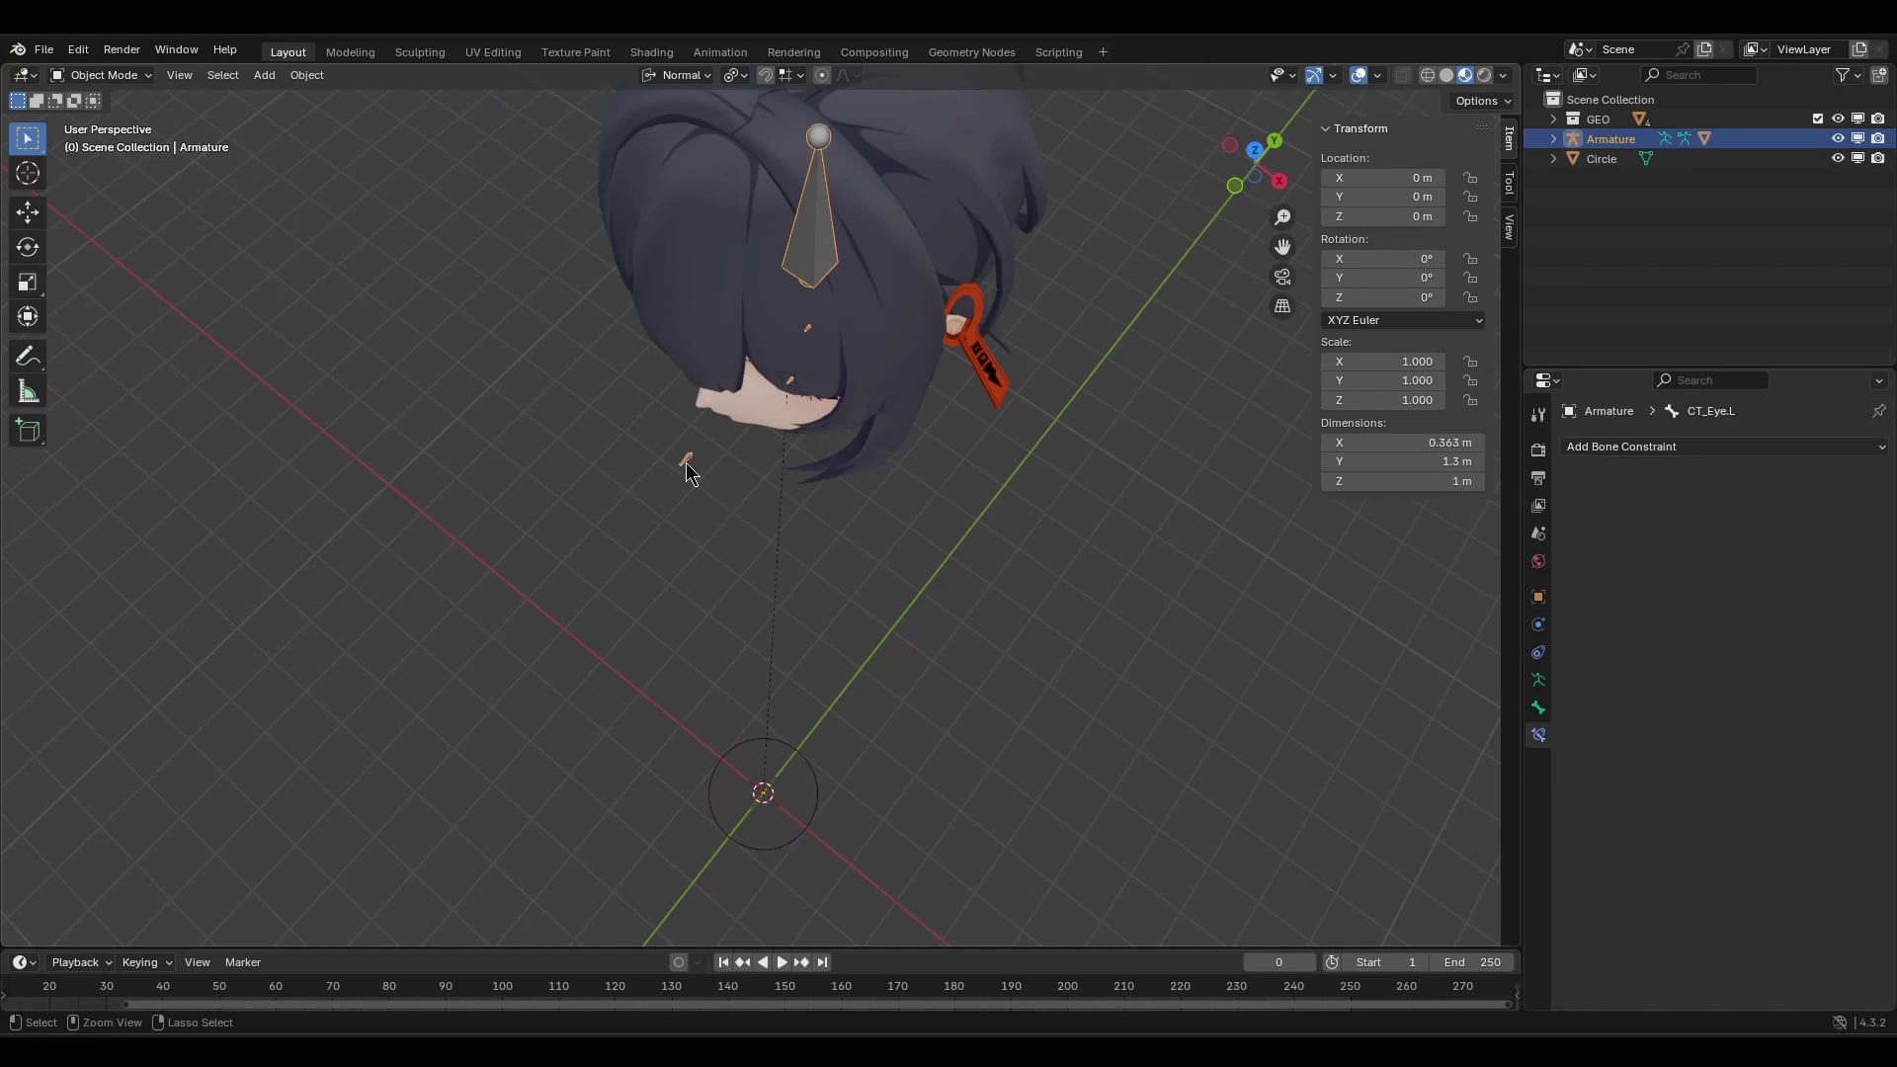
key("ctrl+Tab")
left_click(1537, 705)
scroll(1697, 694, "down", 6)
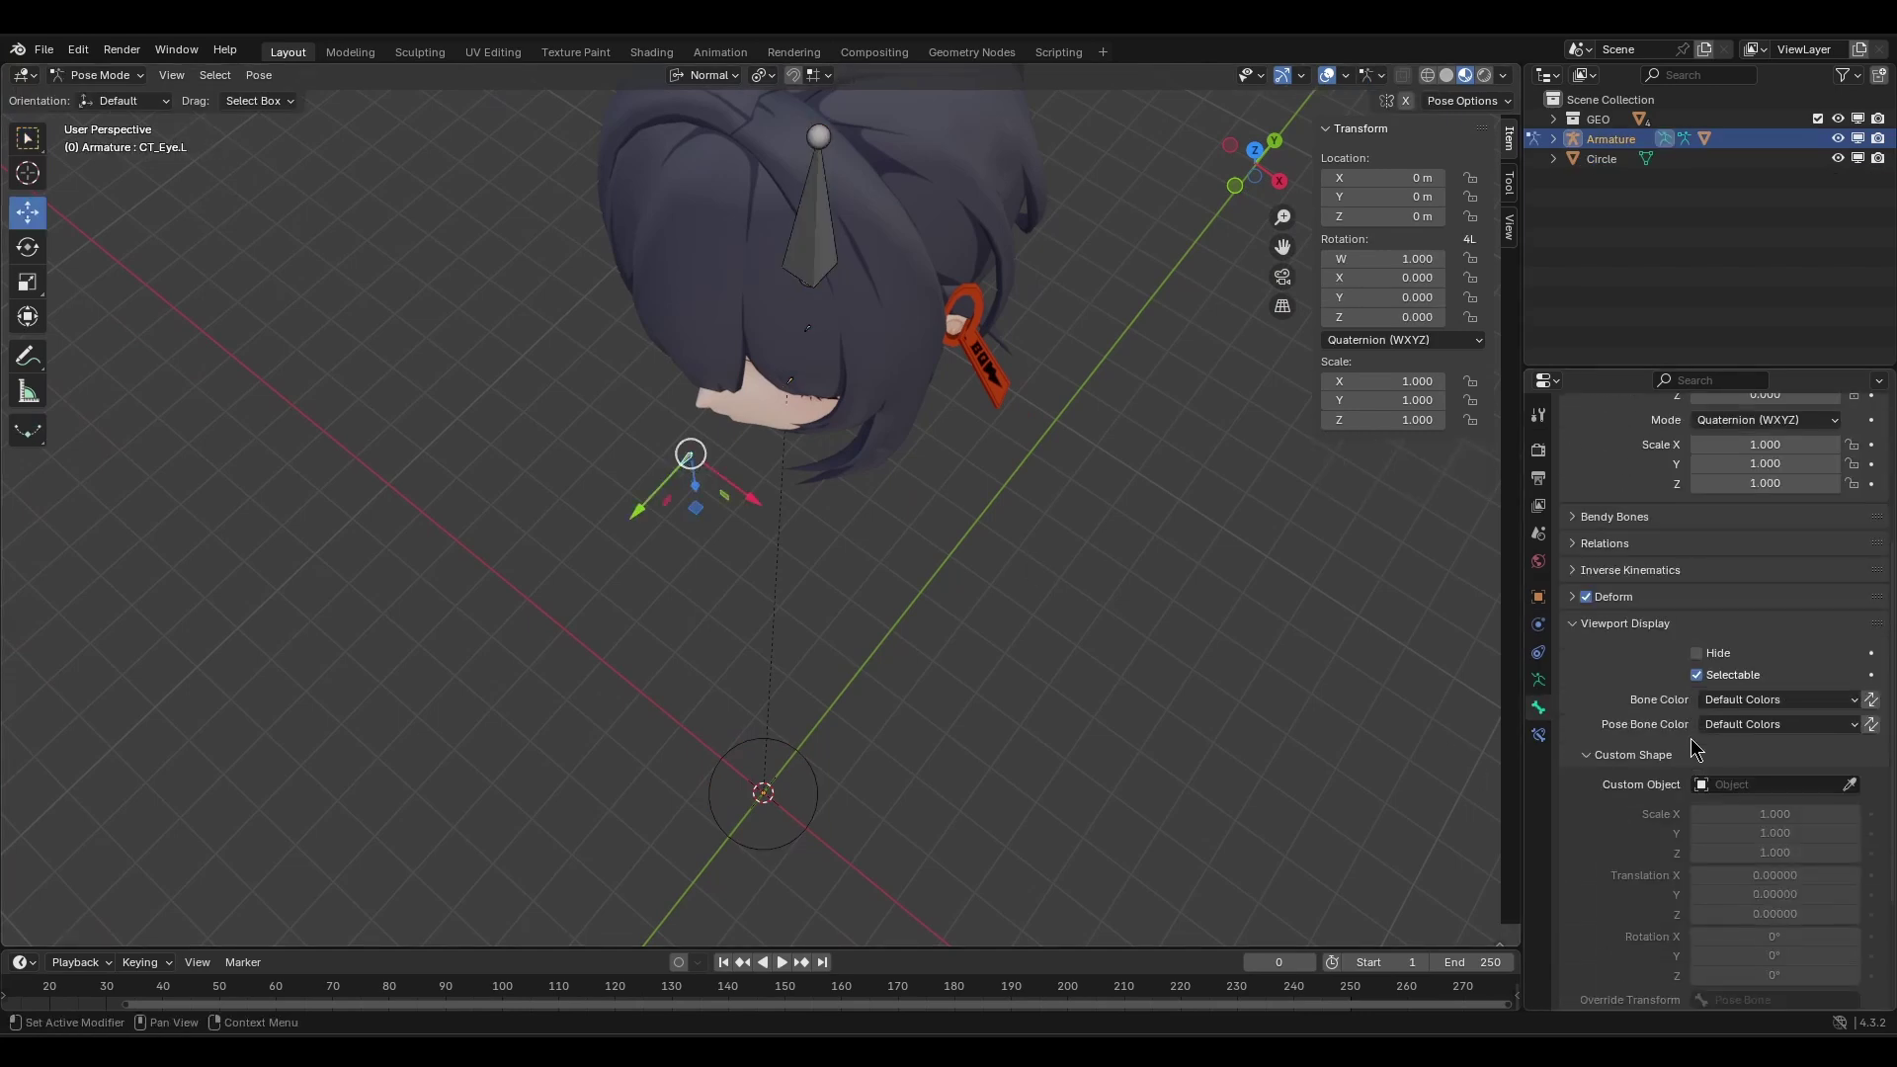
left_click(1625, 584)
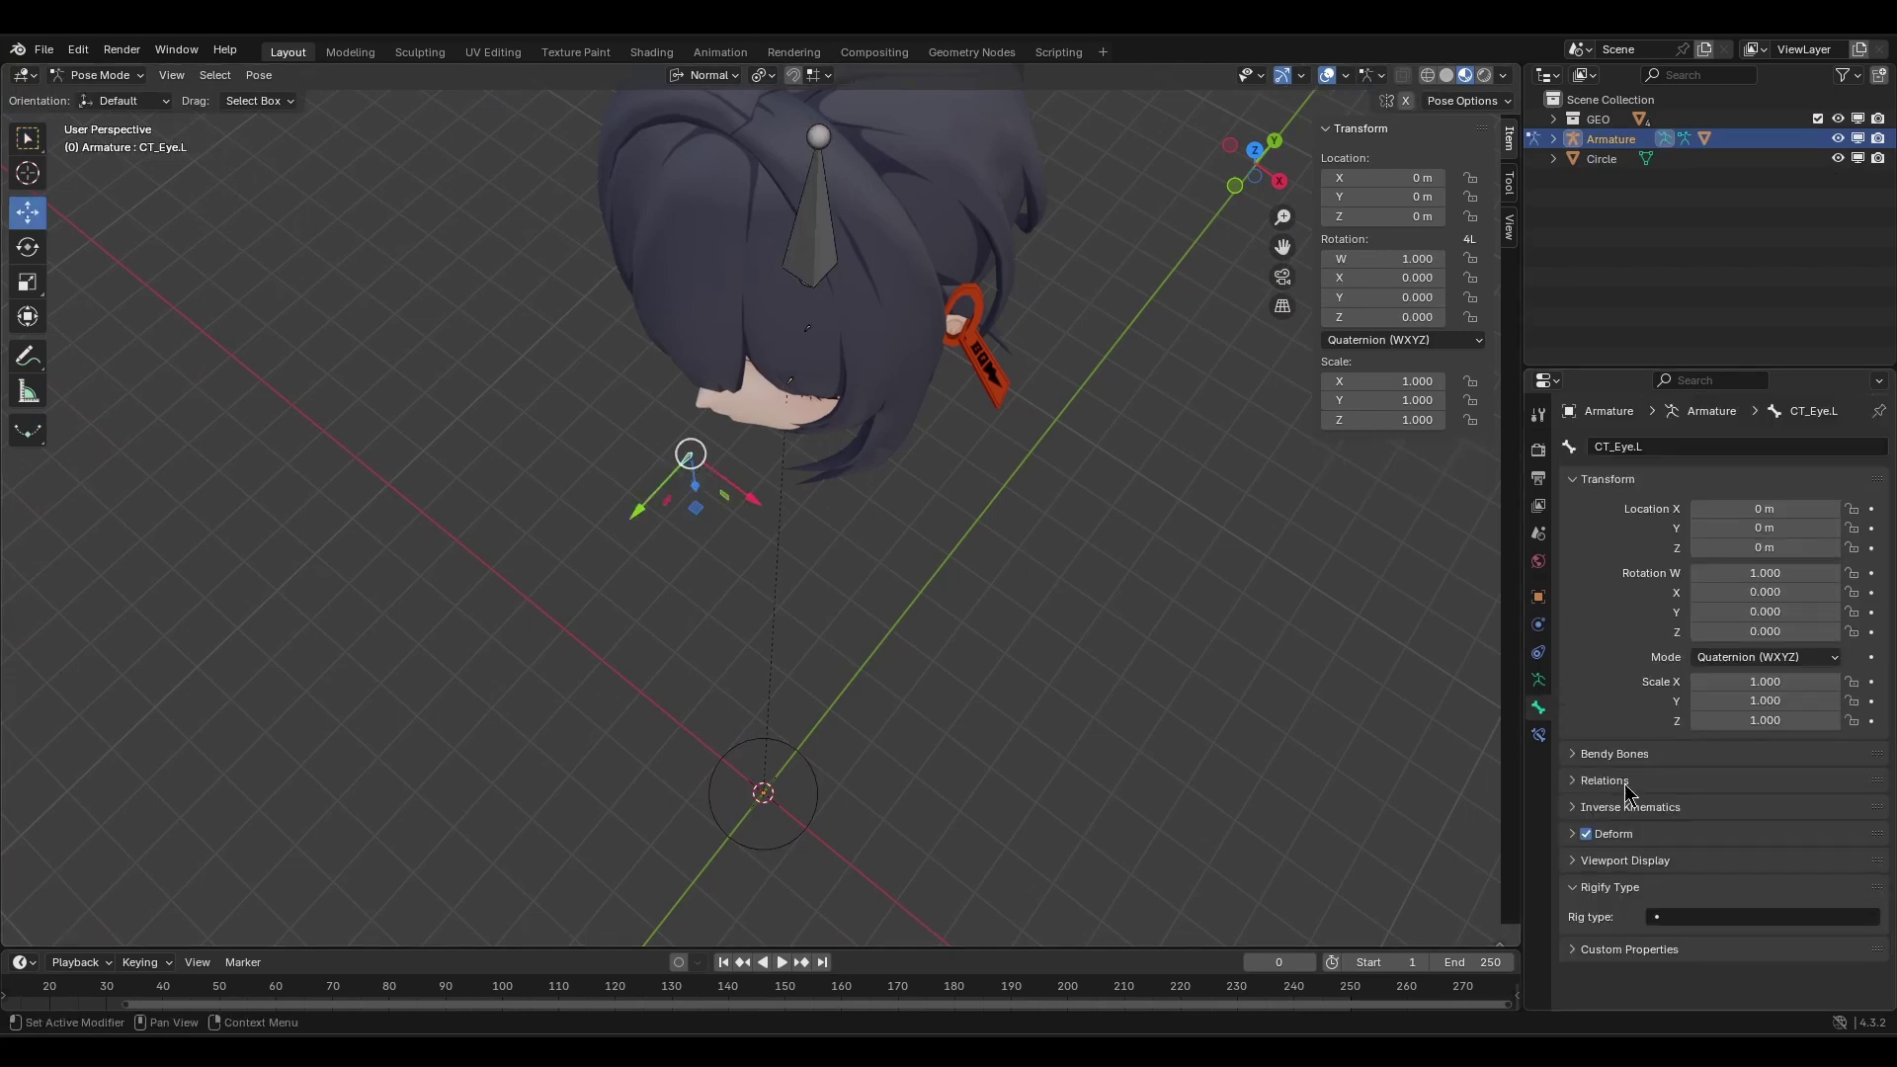
left_click(1647, 860)
scroll(1713, 744, "down", 6)
left_click(1847, 747)
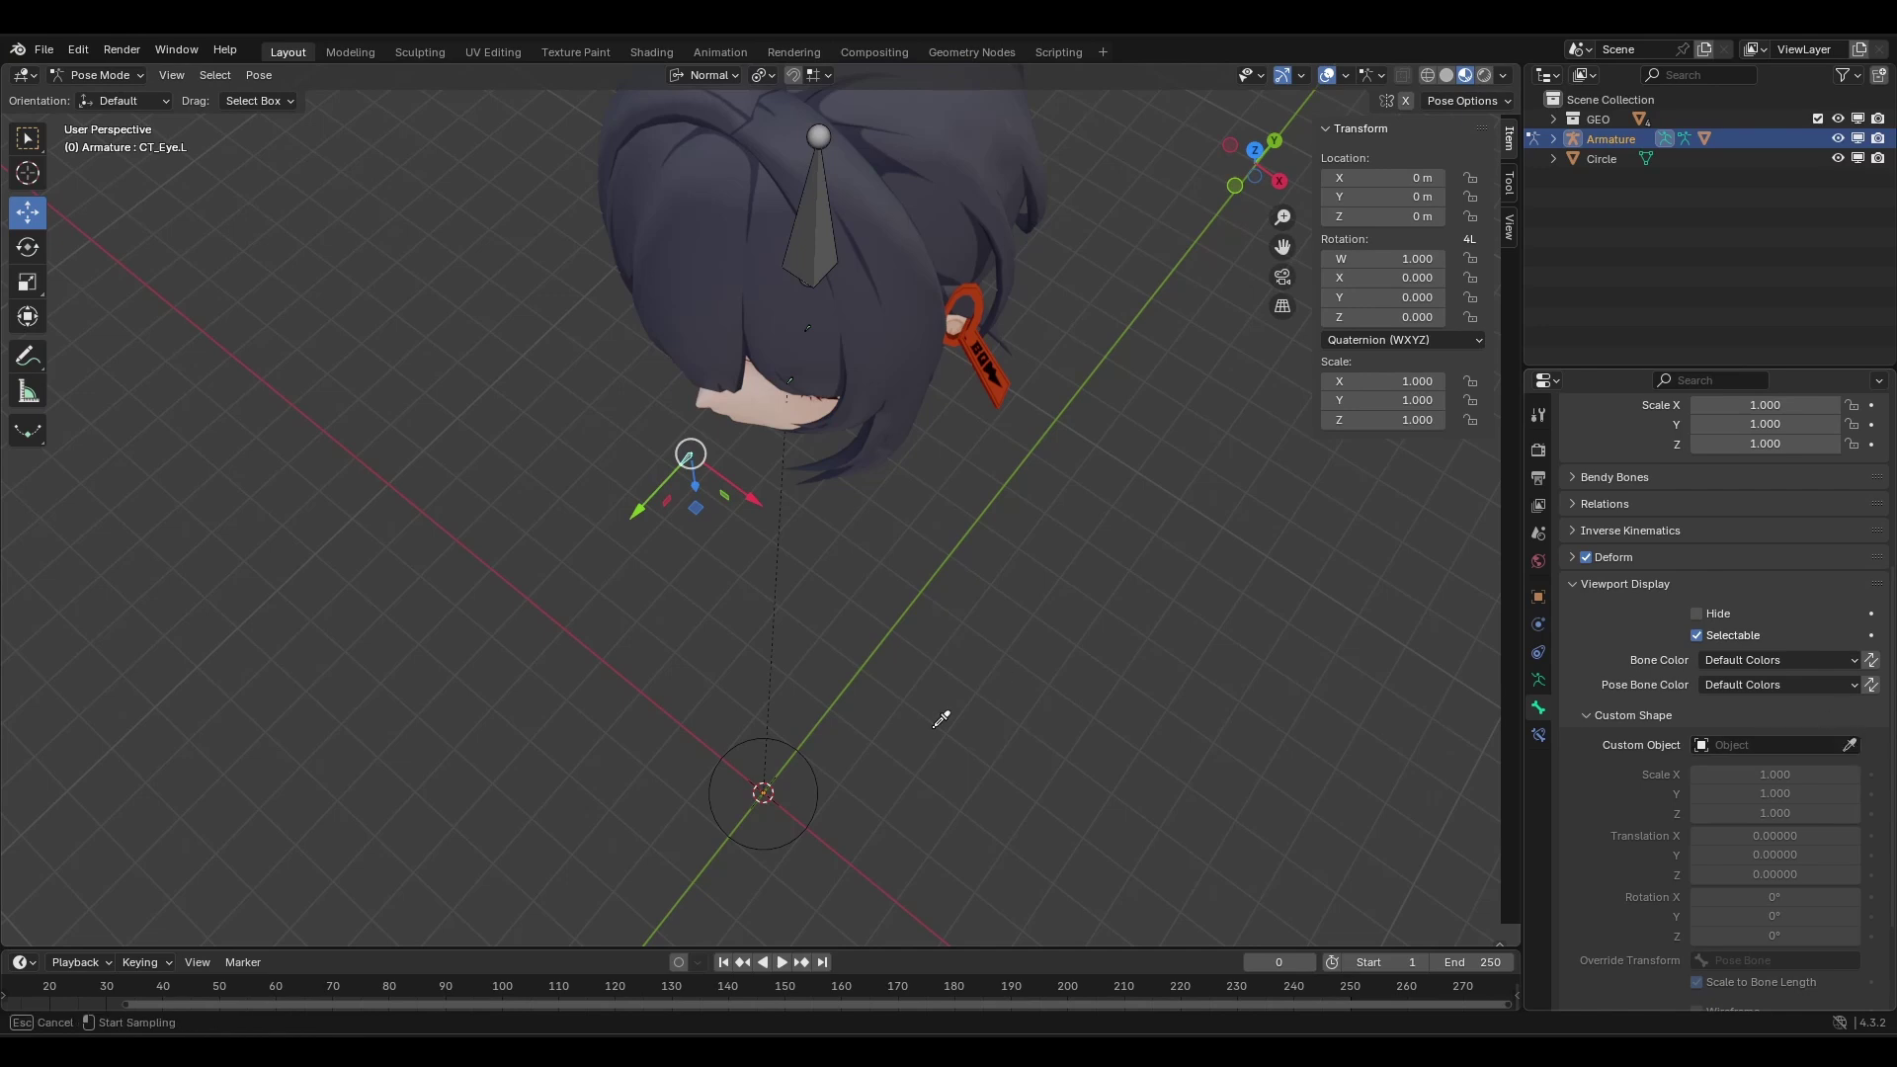
left_click(819, 787)
Set the X rotation of CT_Eye.L's custom shape to 90°.
scroll(605, 618, "up", 4)
middle_click_drag(652, 572, 976, 484)
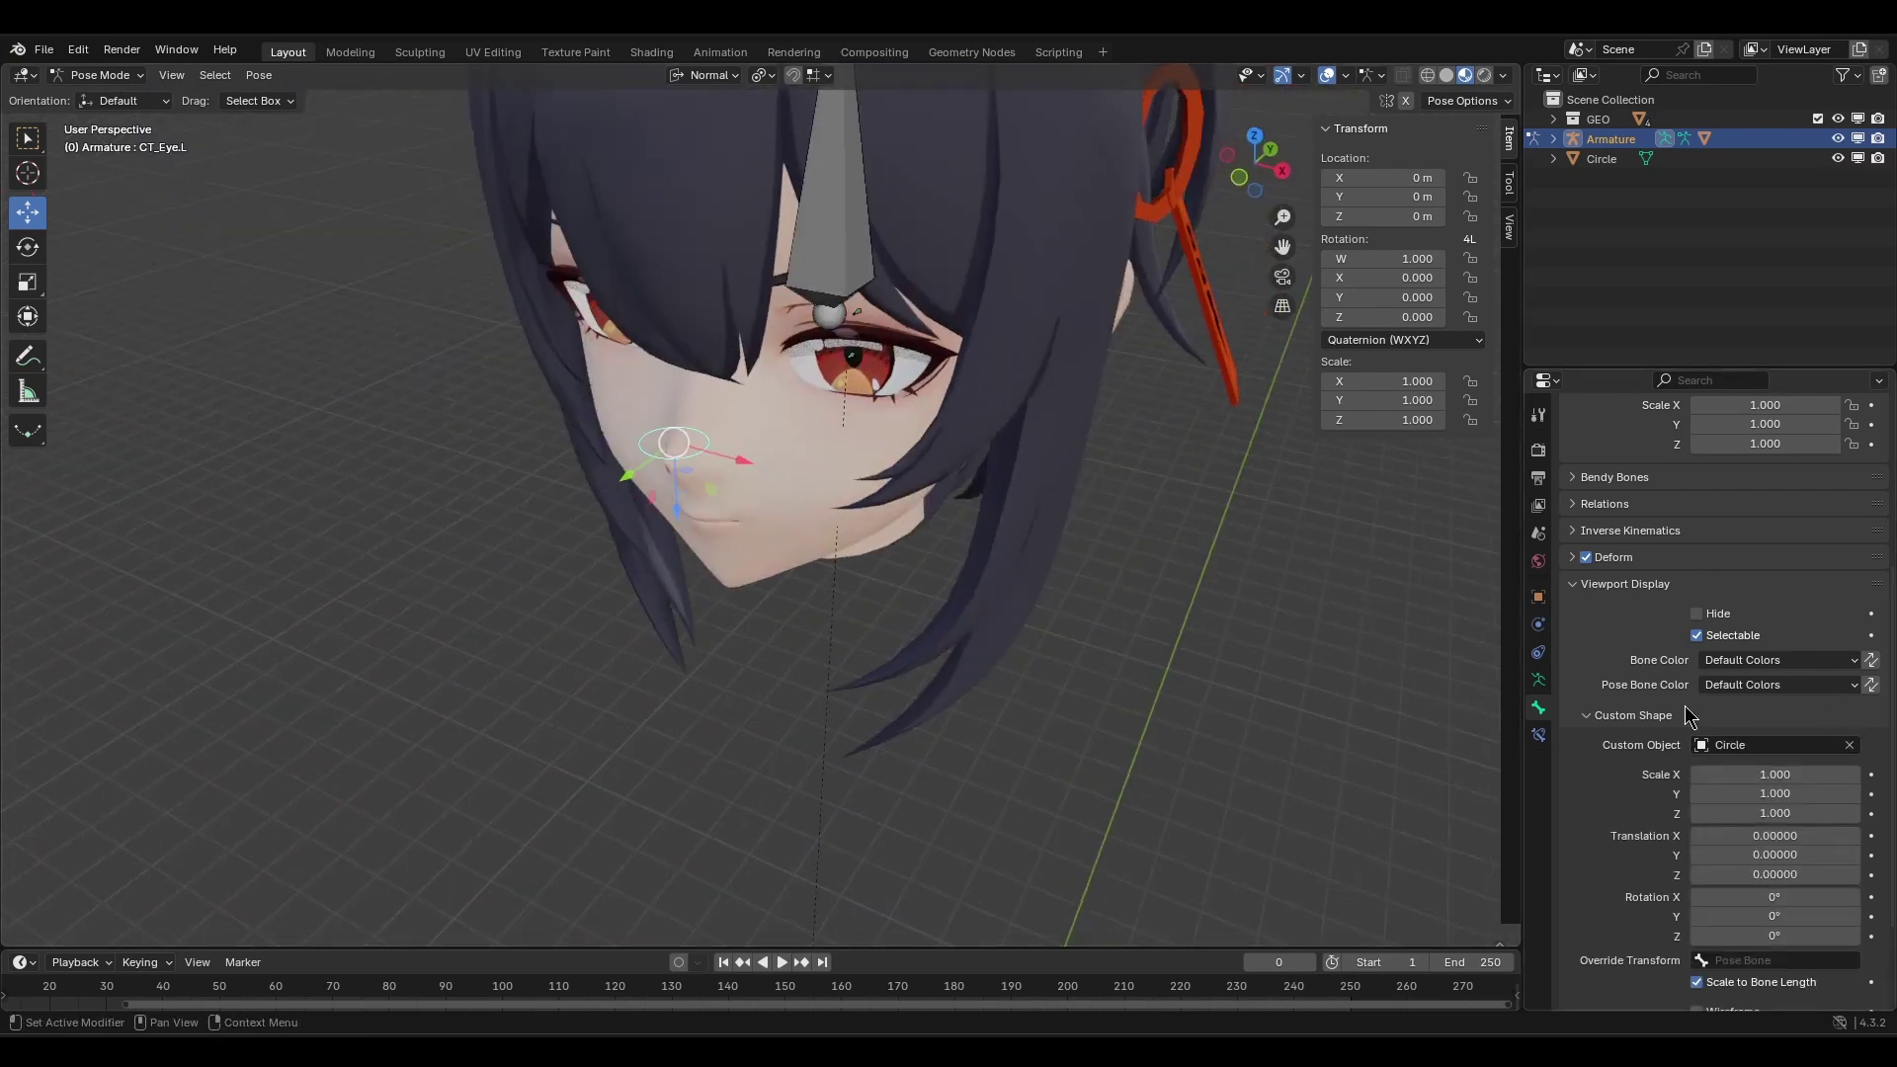
left_click(1795, 896)
type("90")
key("Return")
Assign Circle as the custom shape object of the CT_Head bone.
middle_click_drag(712, 494, 853, 420)
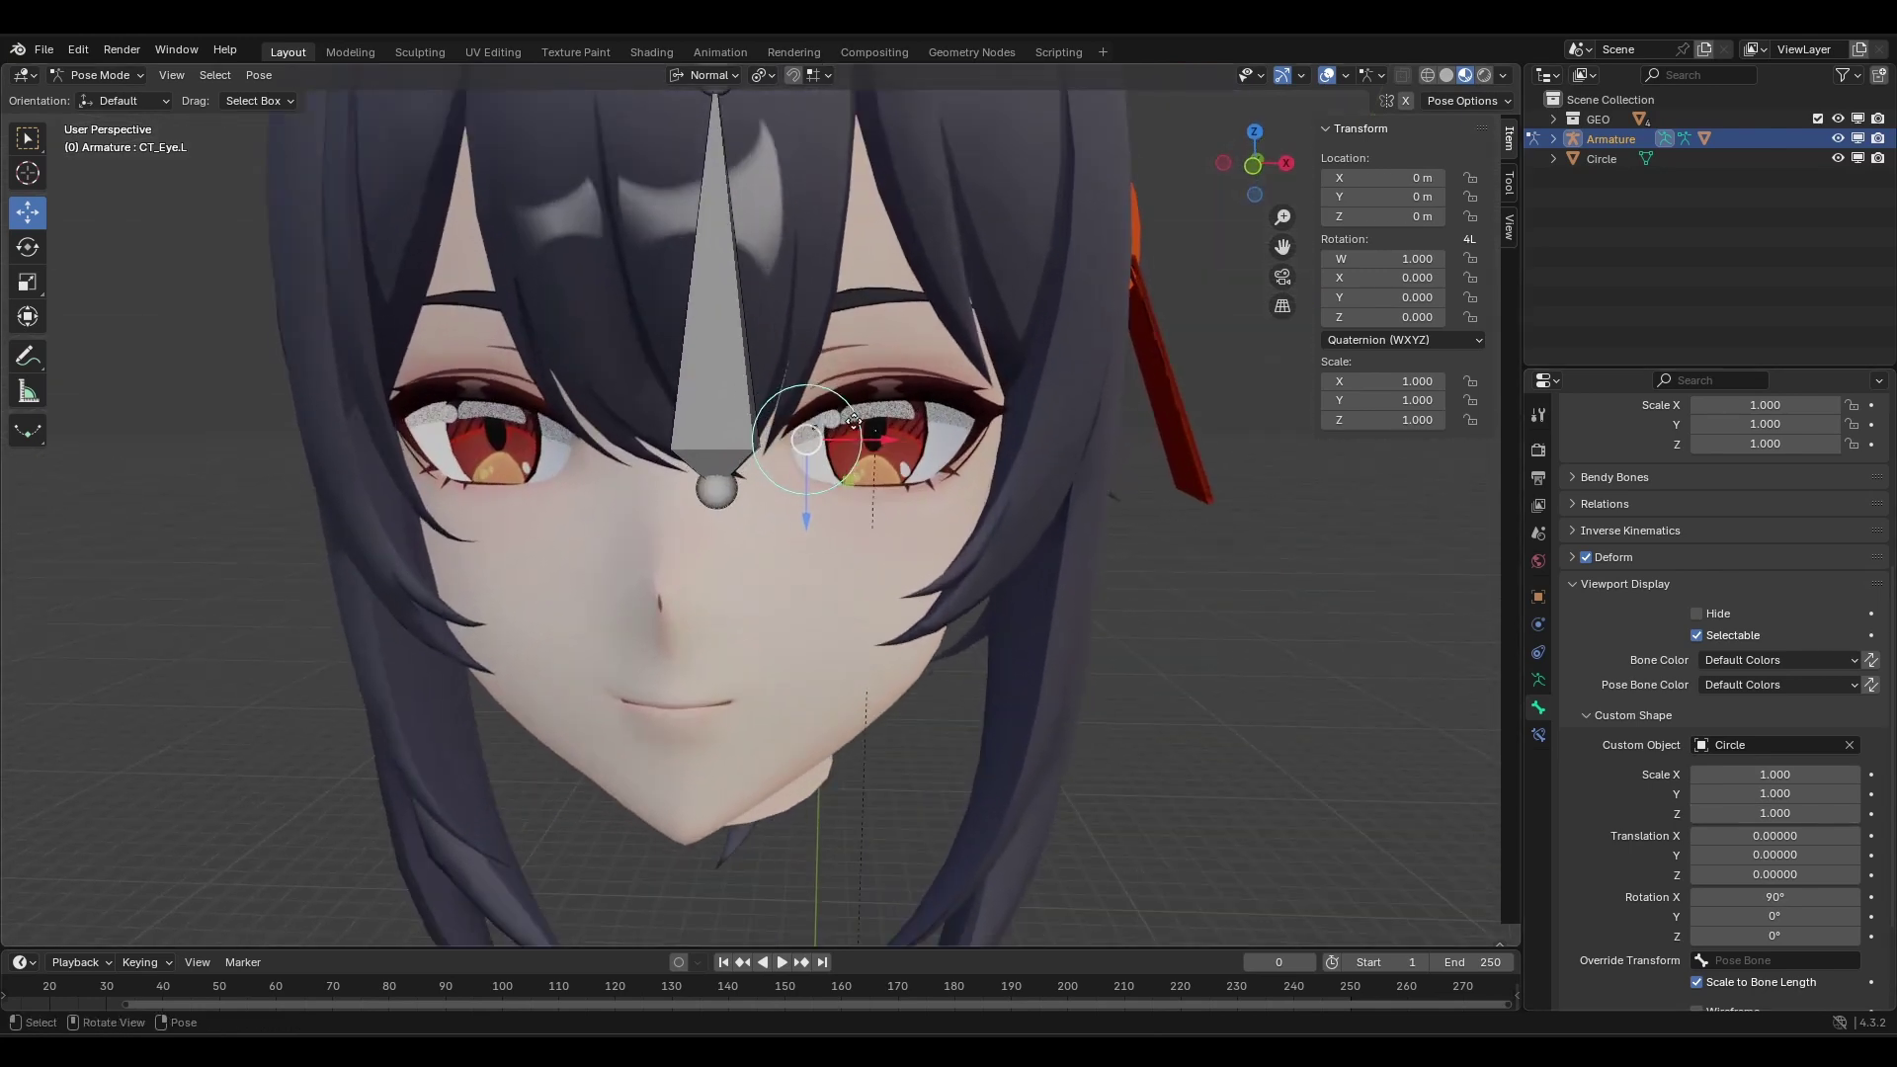
left_click(717, 361)
middle_click_drag(711, 373, 973, 489)
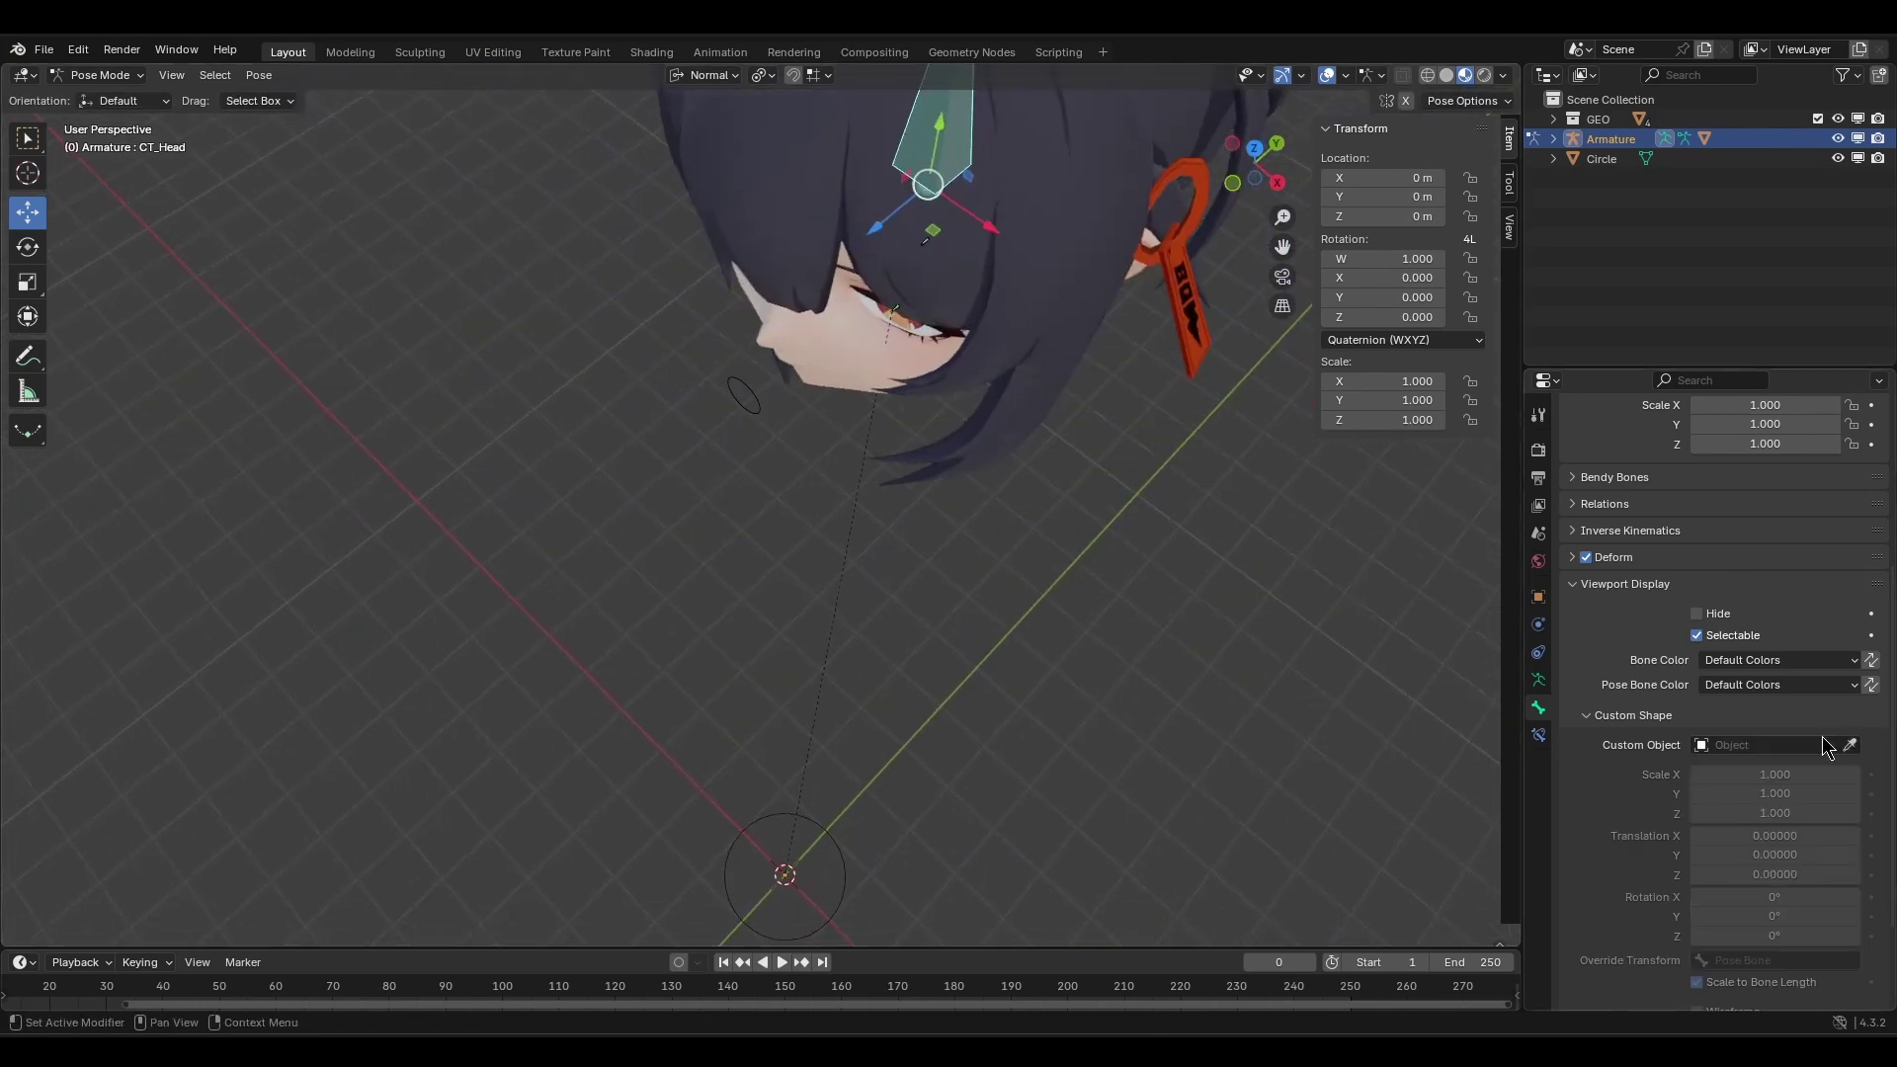
left_click(1850, 745)
left_click(835, 837)
Set CT_Head's custom shape to 90° X rotation and 1.7 Y translation, placing the ring above the head.
middle_click_drag(864, 575, 860, 504)
left_click(1760, 897)
type("9")
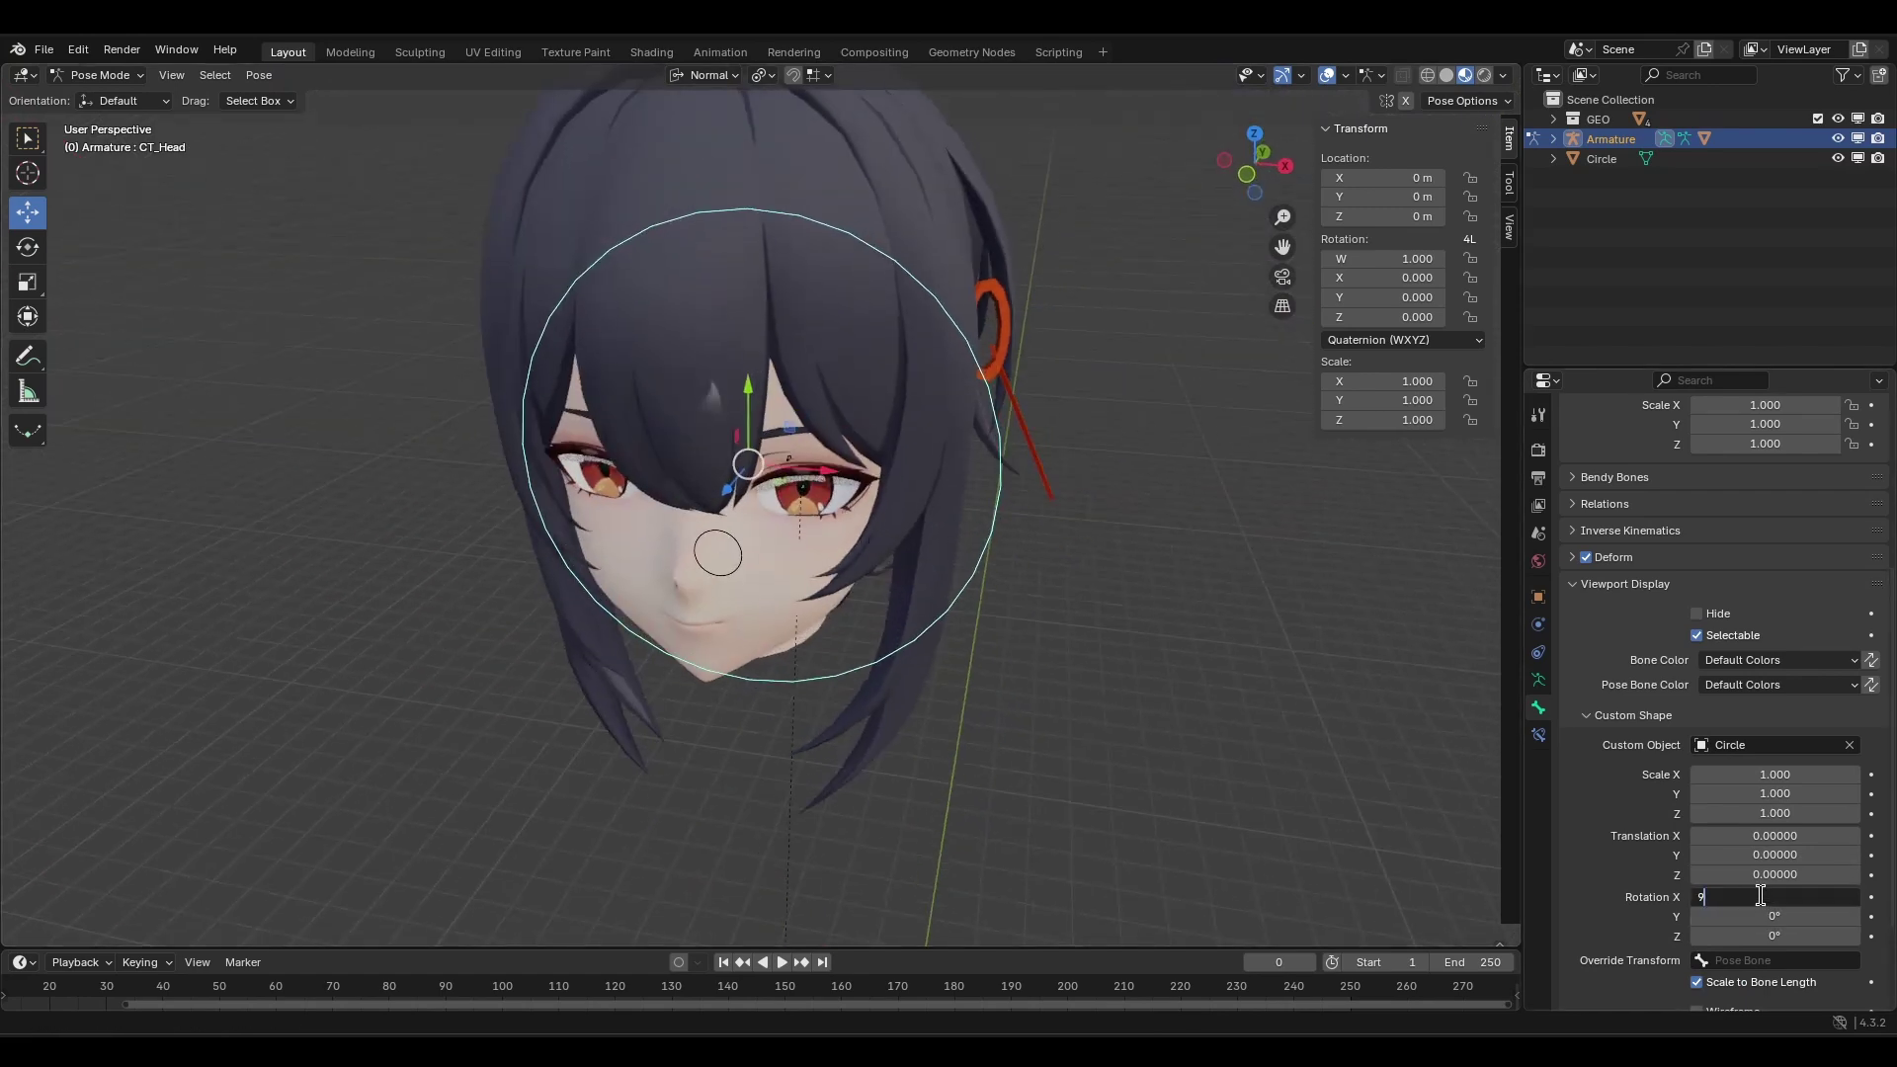
type("0")
key("Return")
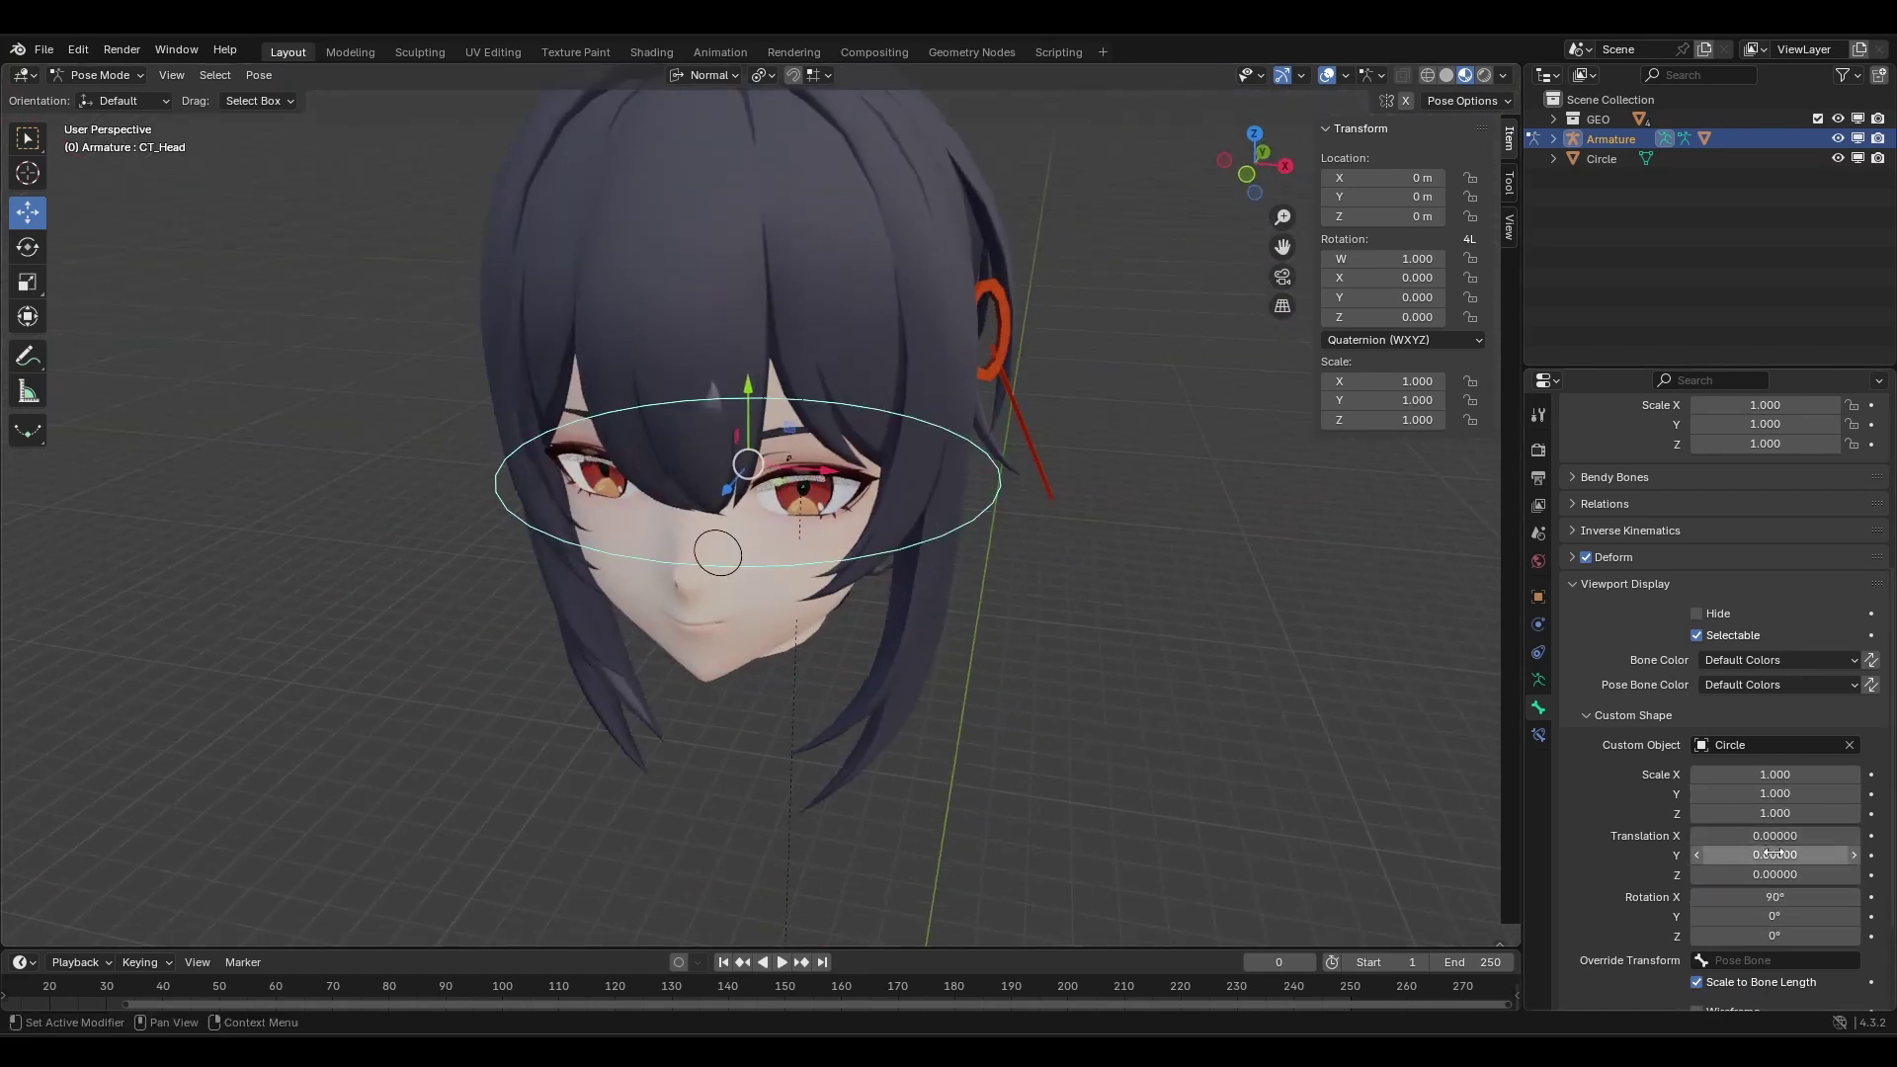
left_click_drag(1771, 852, 1837, 853)
scroll(860, 607, "down", 2)
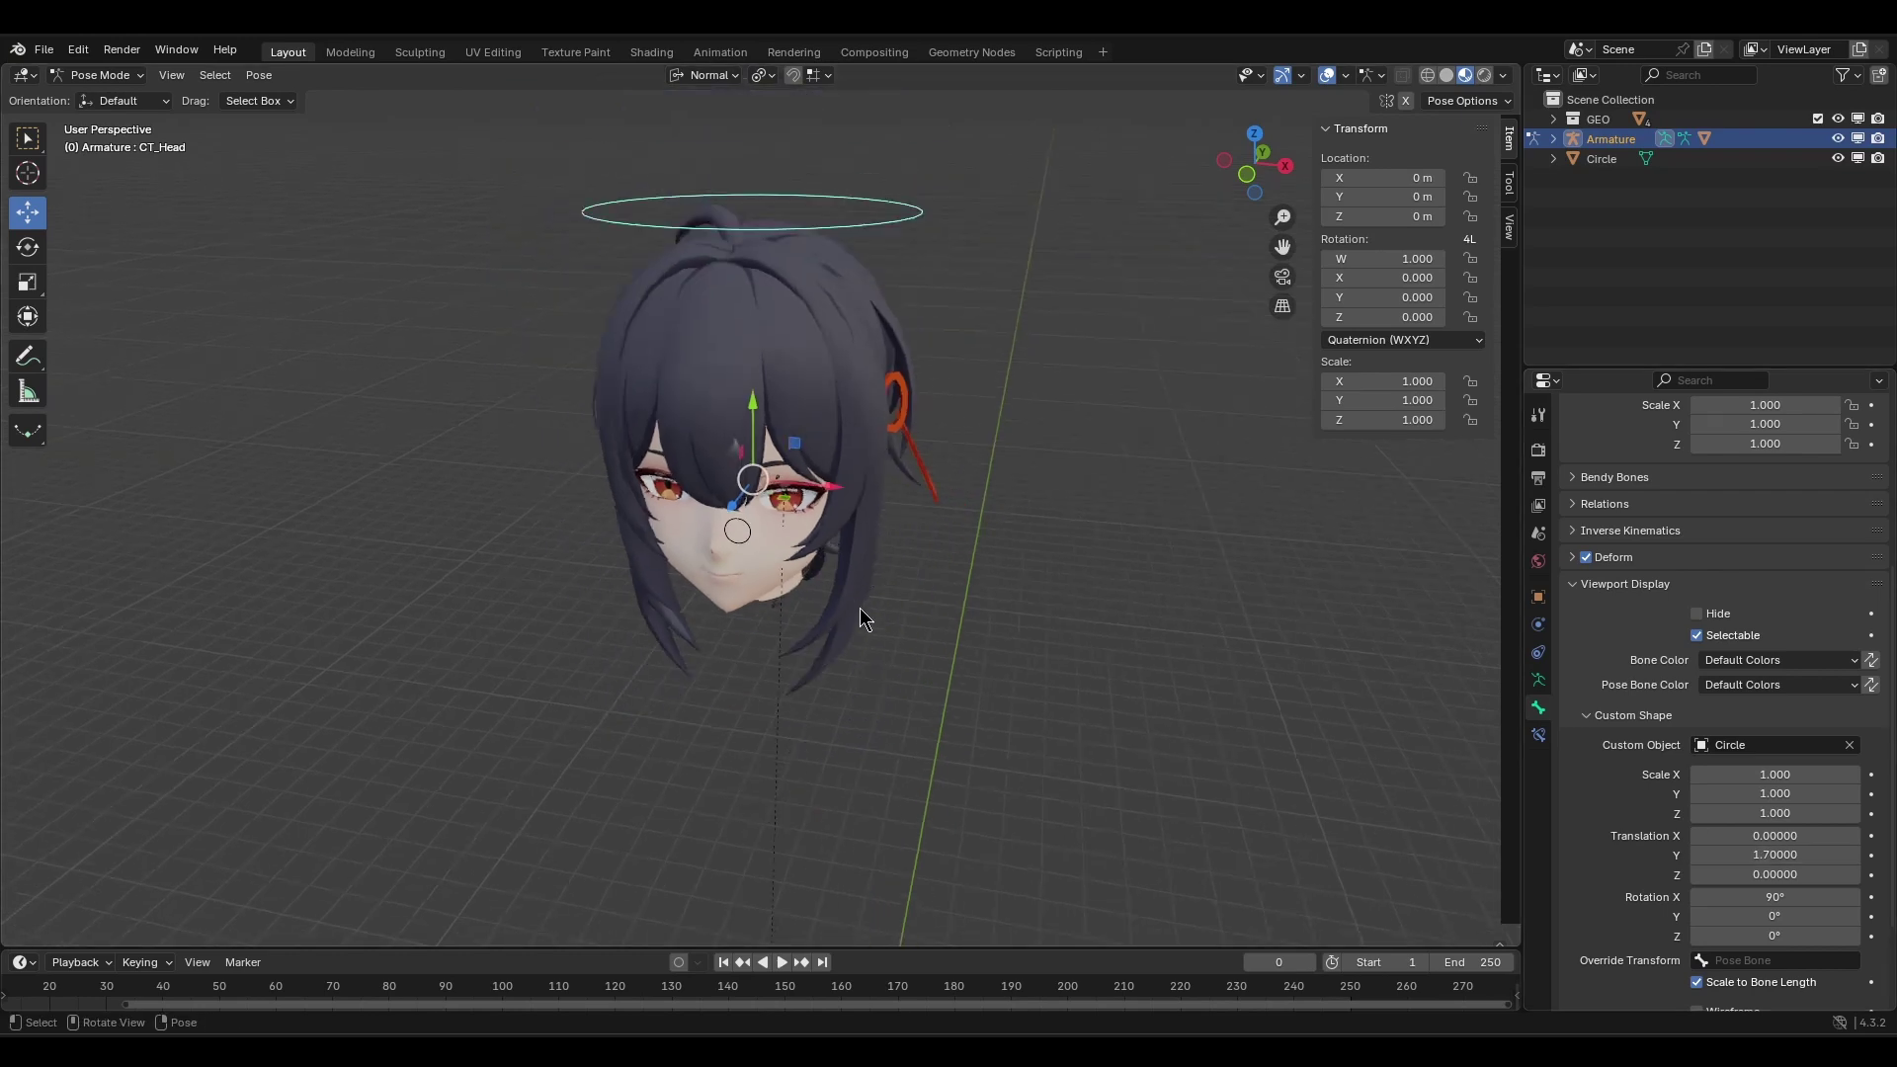
Parent the CT_Eye.L and JT_Eye.L bones to CT_Head in Edit Mode with Keep Offset.
scroll(860, 610, "up", 4)
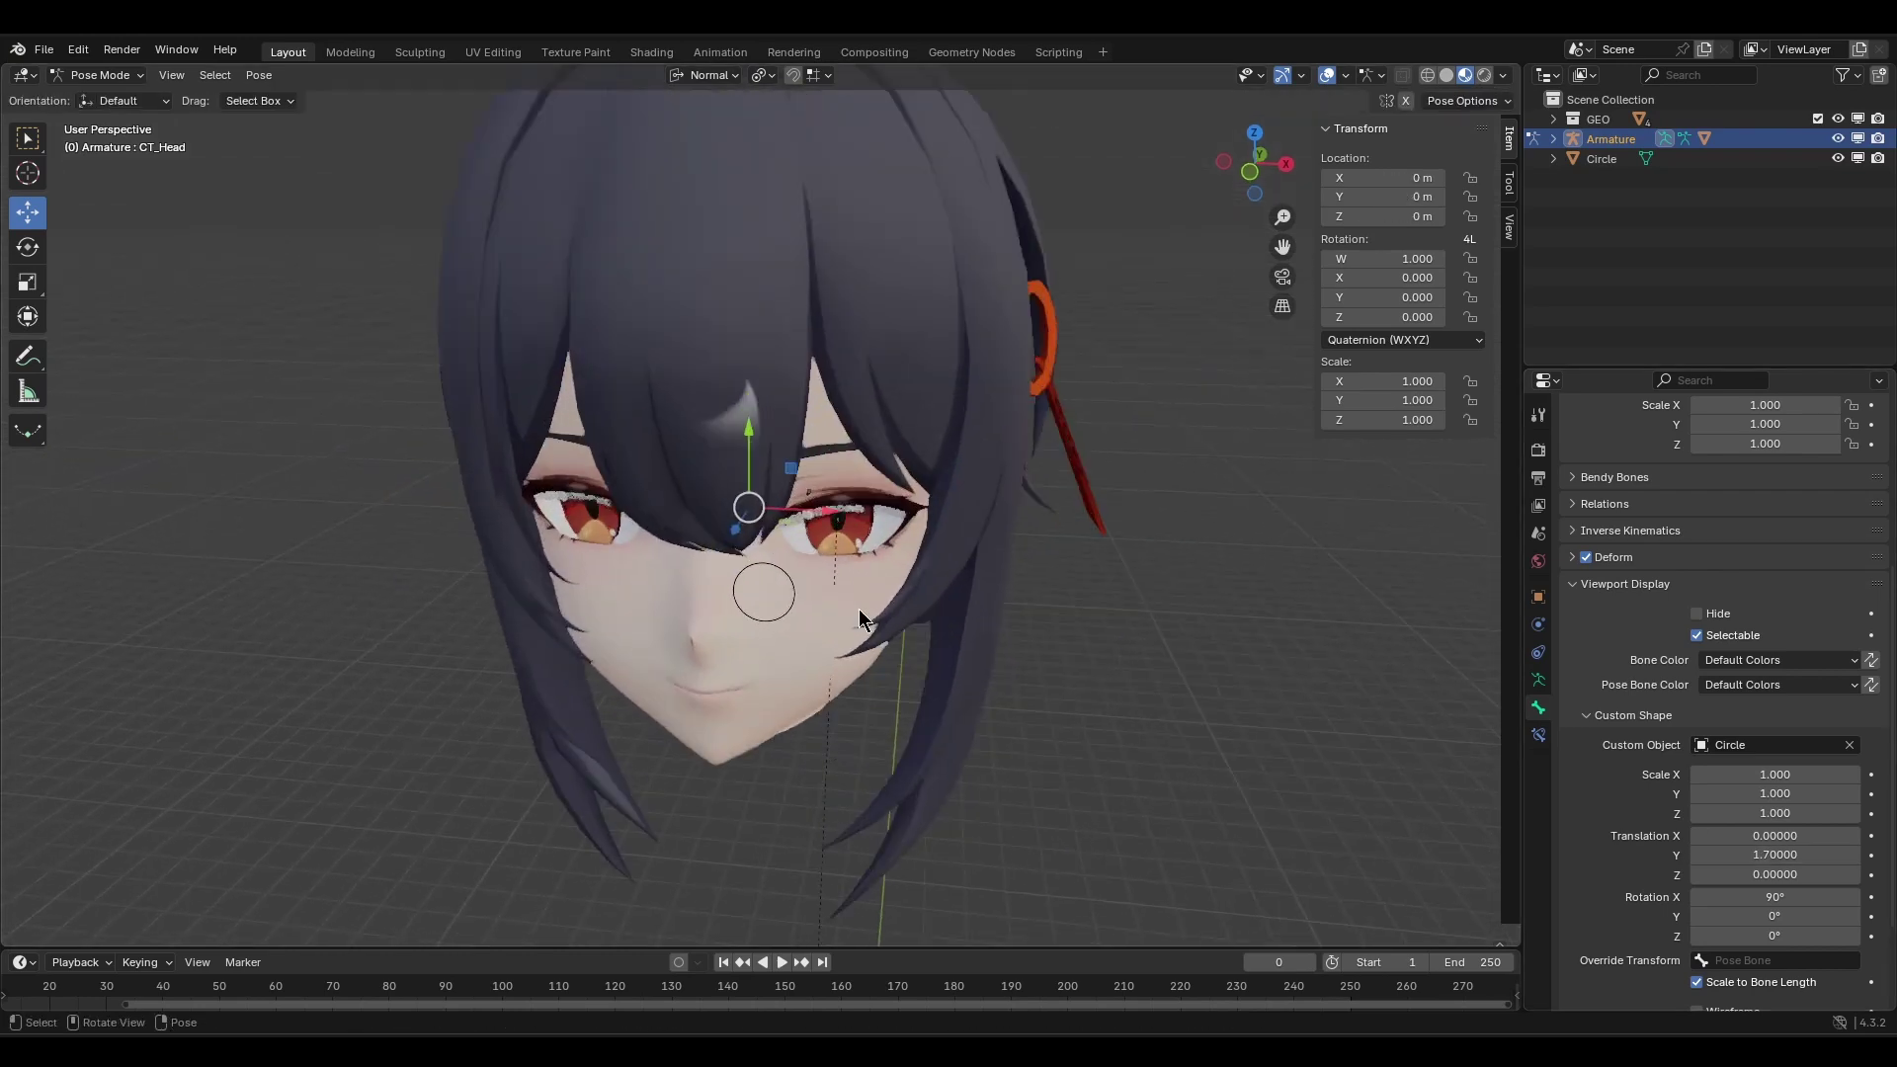
scroll(859, 609, "up", 2)
middle_click_drag(860, 608, 818, 607)
left_click(710, 650)
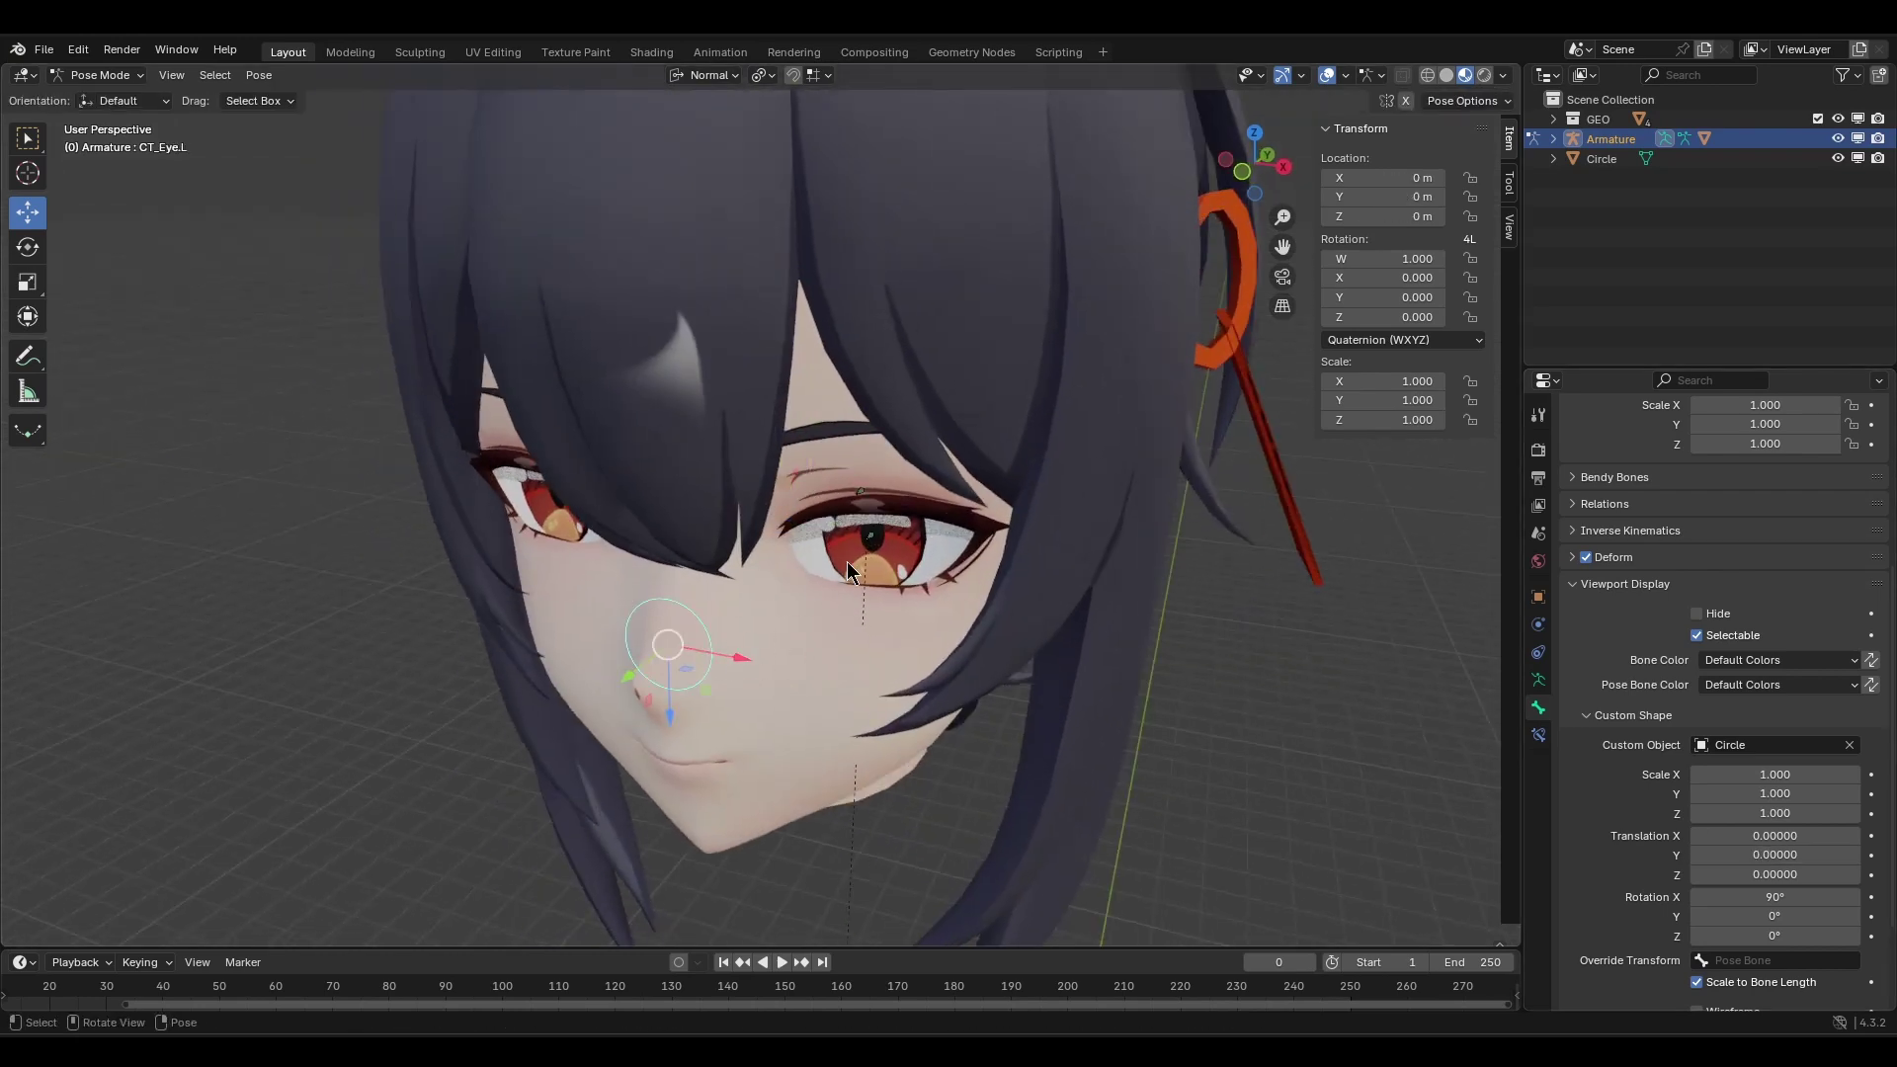
scroll(845, 567, "up", 4)
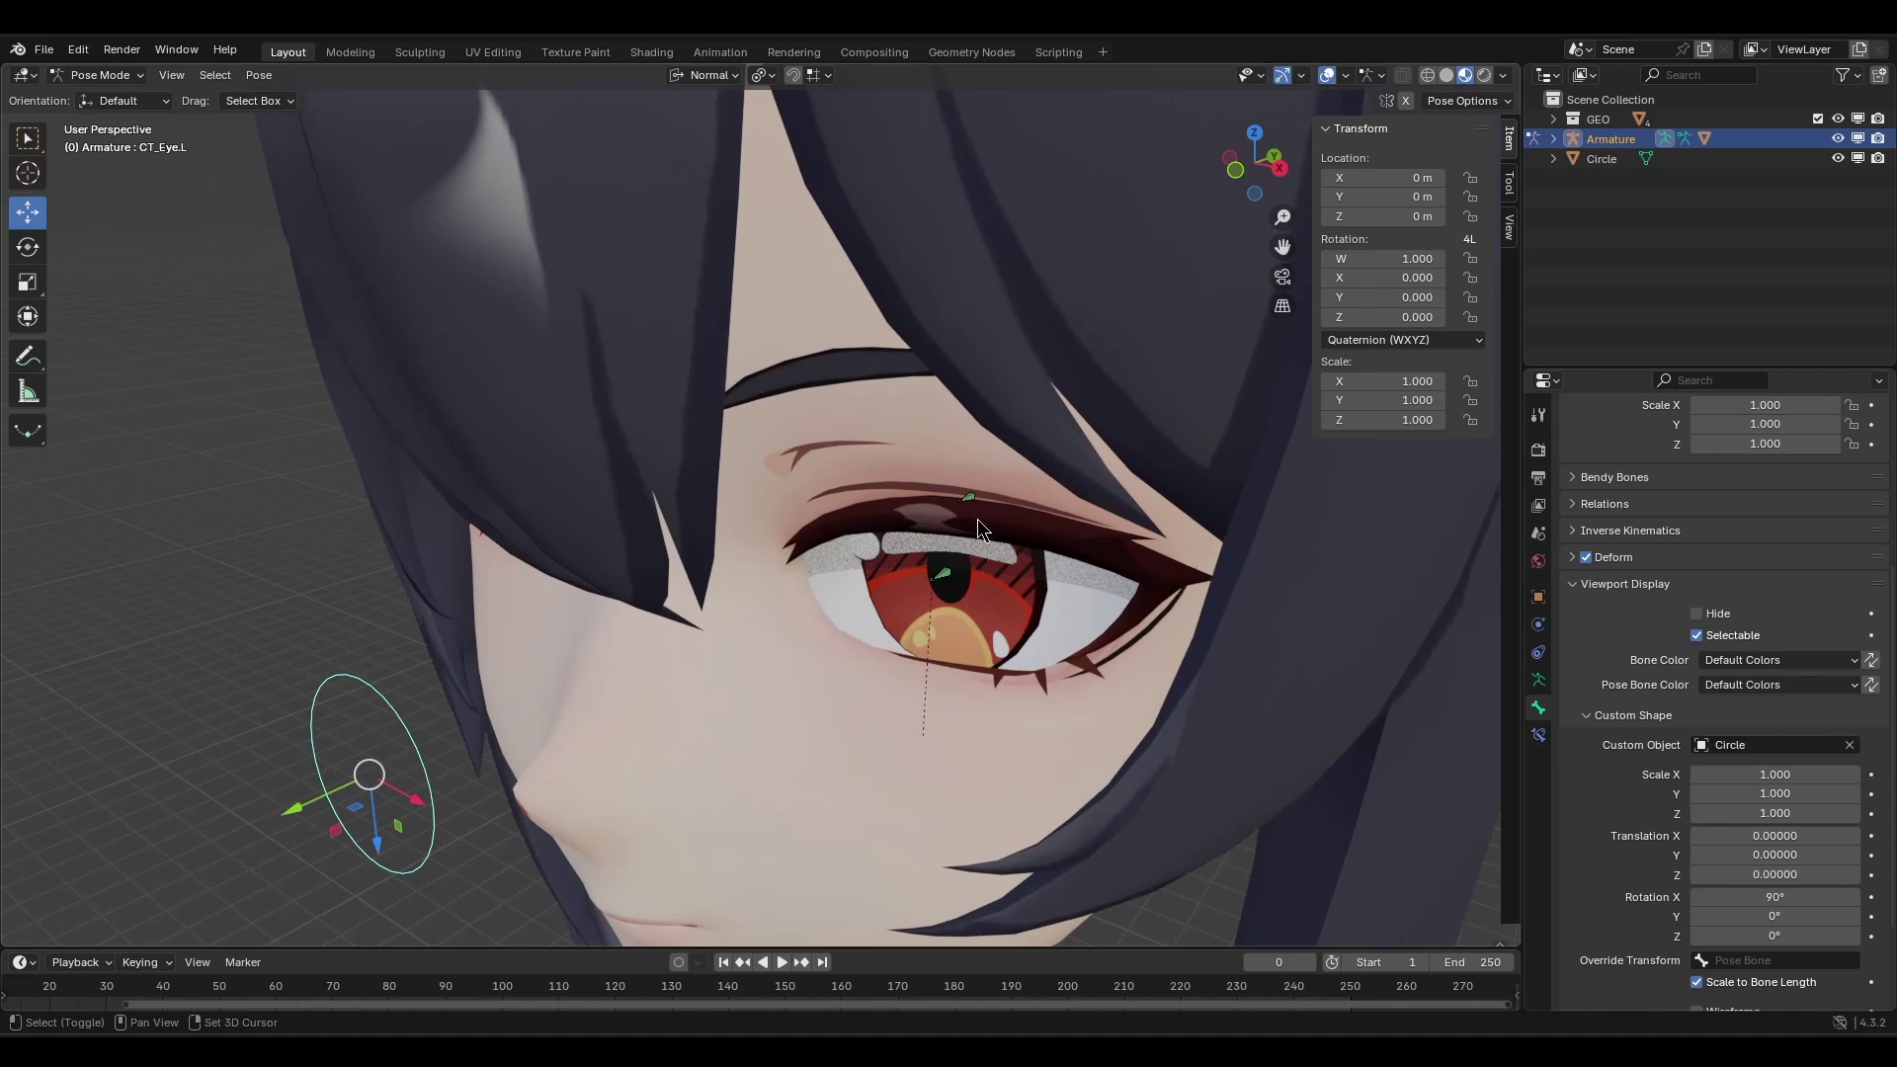
left_click(970, 500)
scroll(970, 500, "down", 3)
scroll(885, 514, "down", 4)
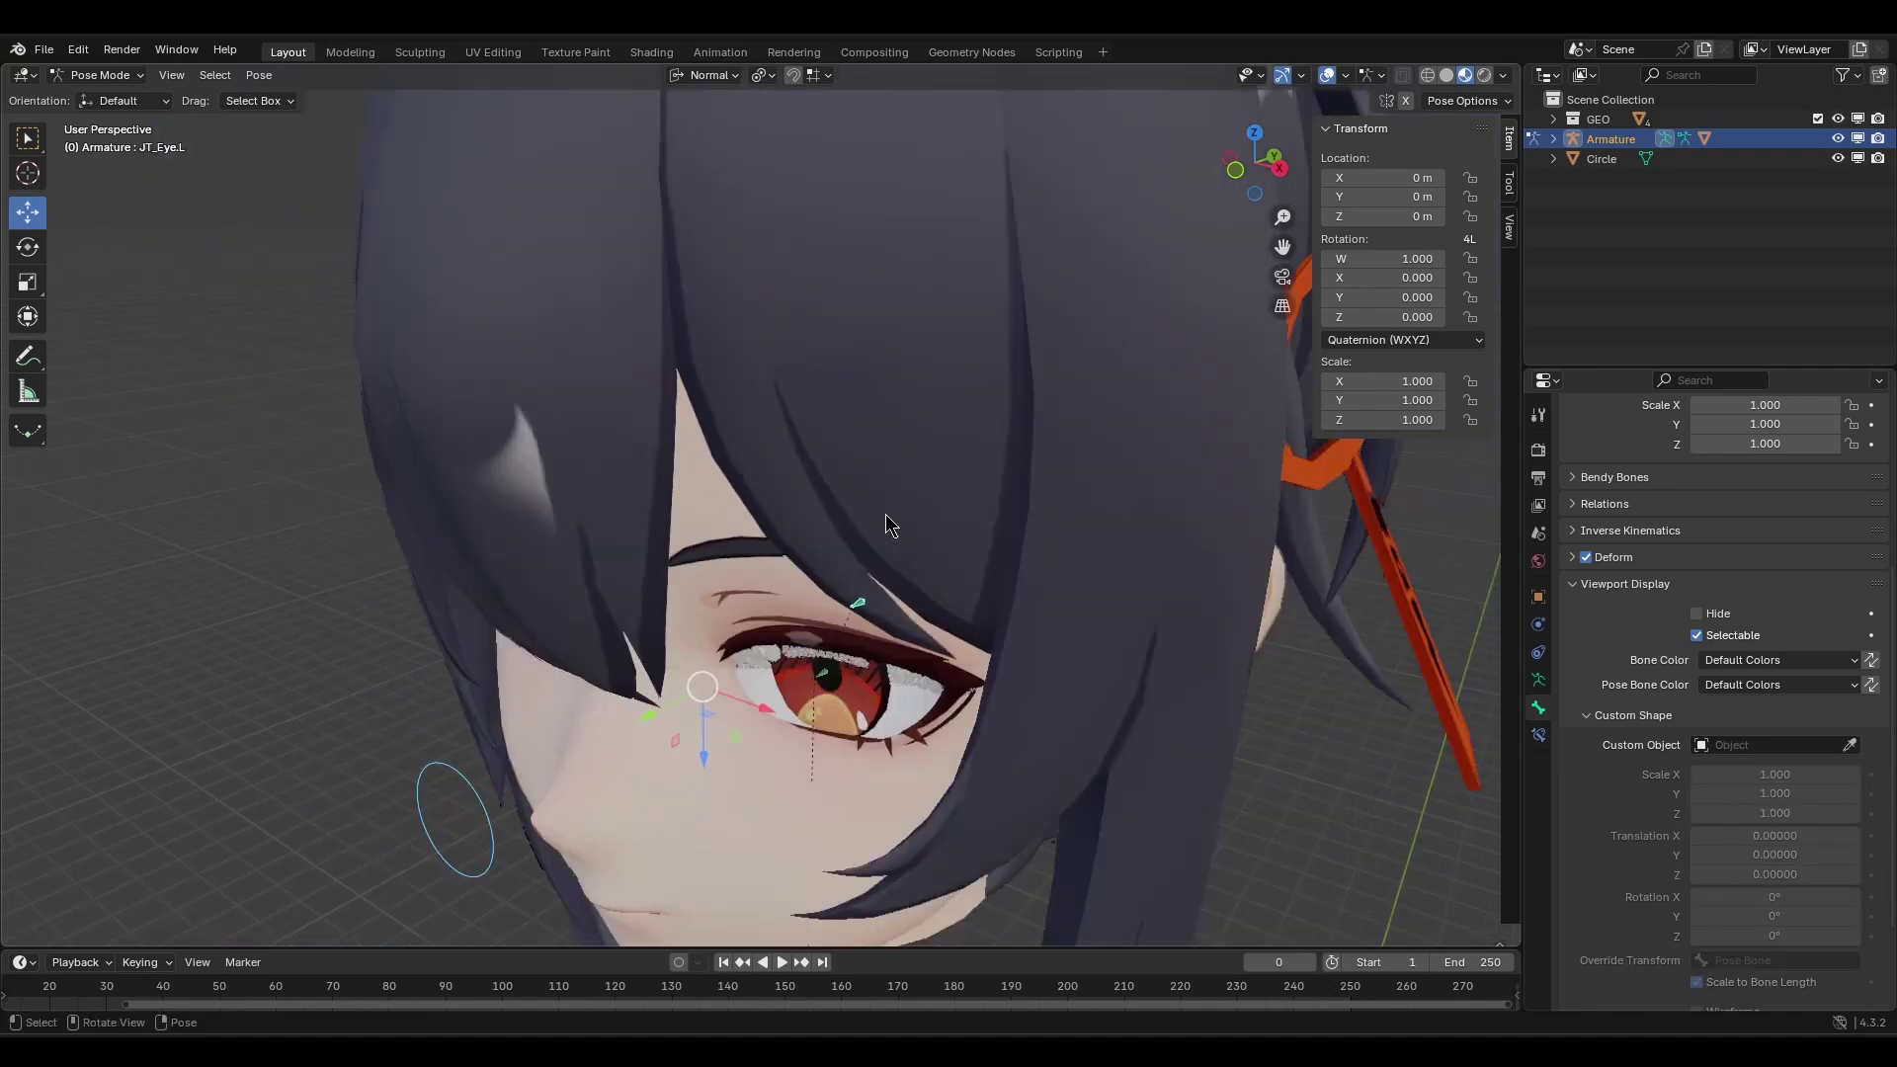
middle_click_drag(828, 340, 937, 274)
left_click(1018, 195)
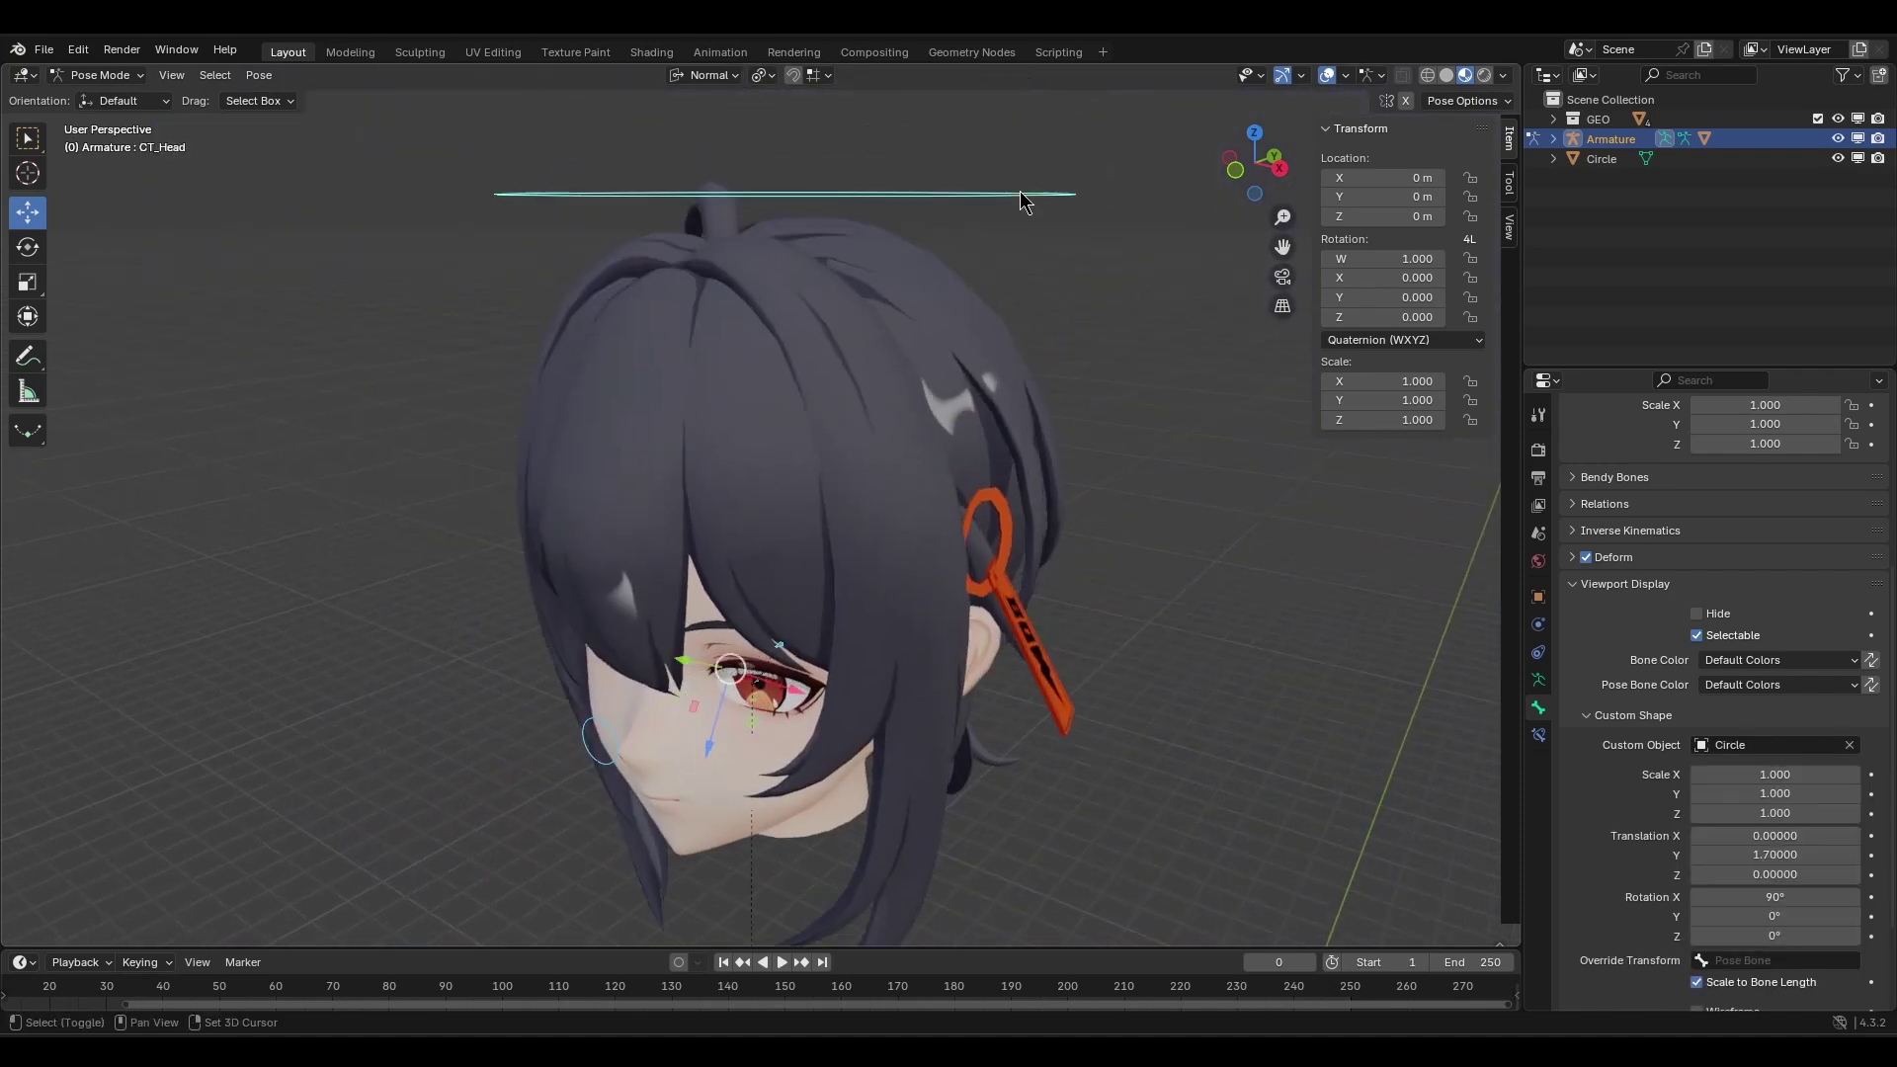
key("Tab")
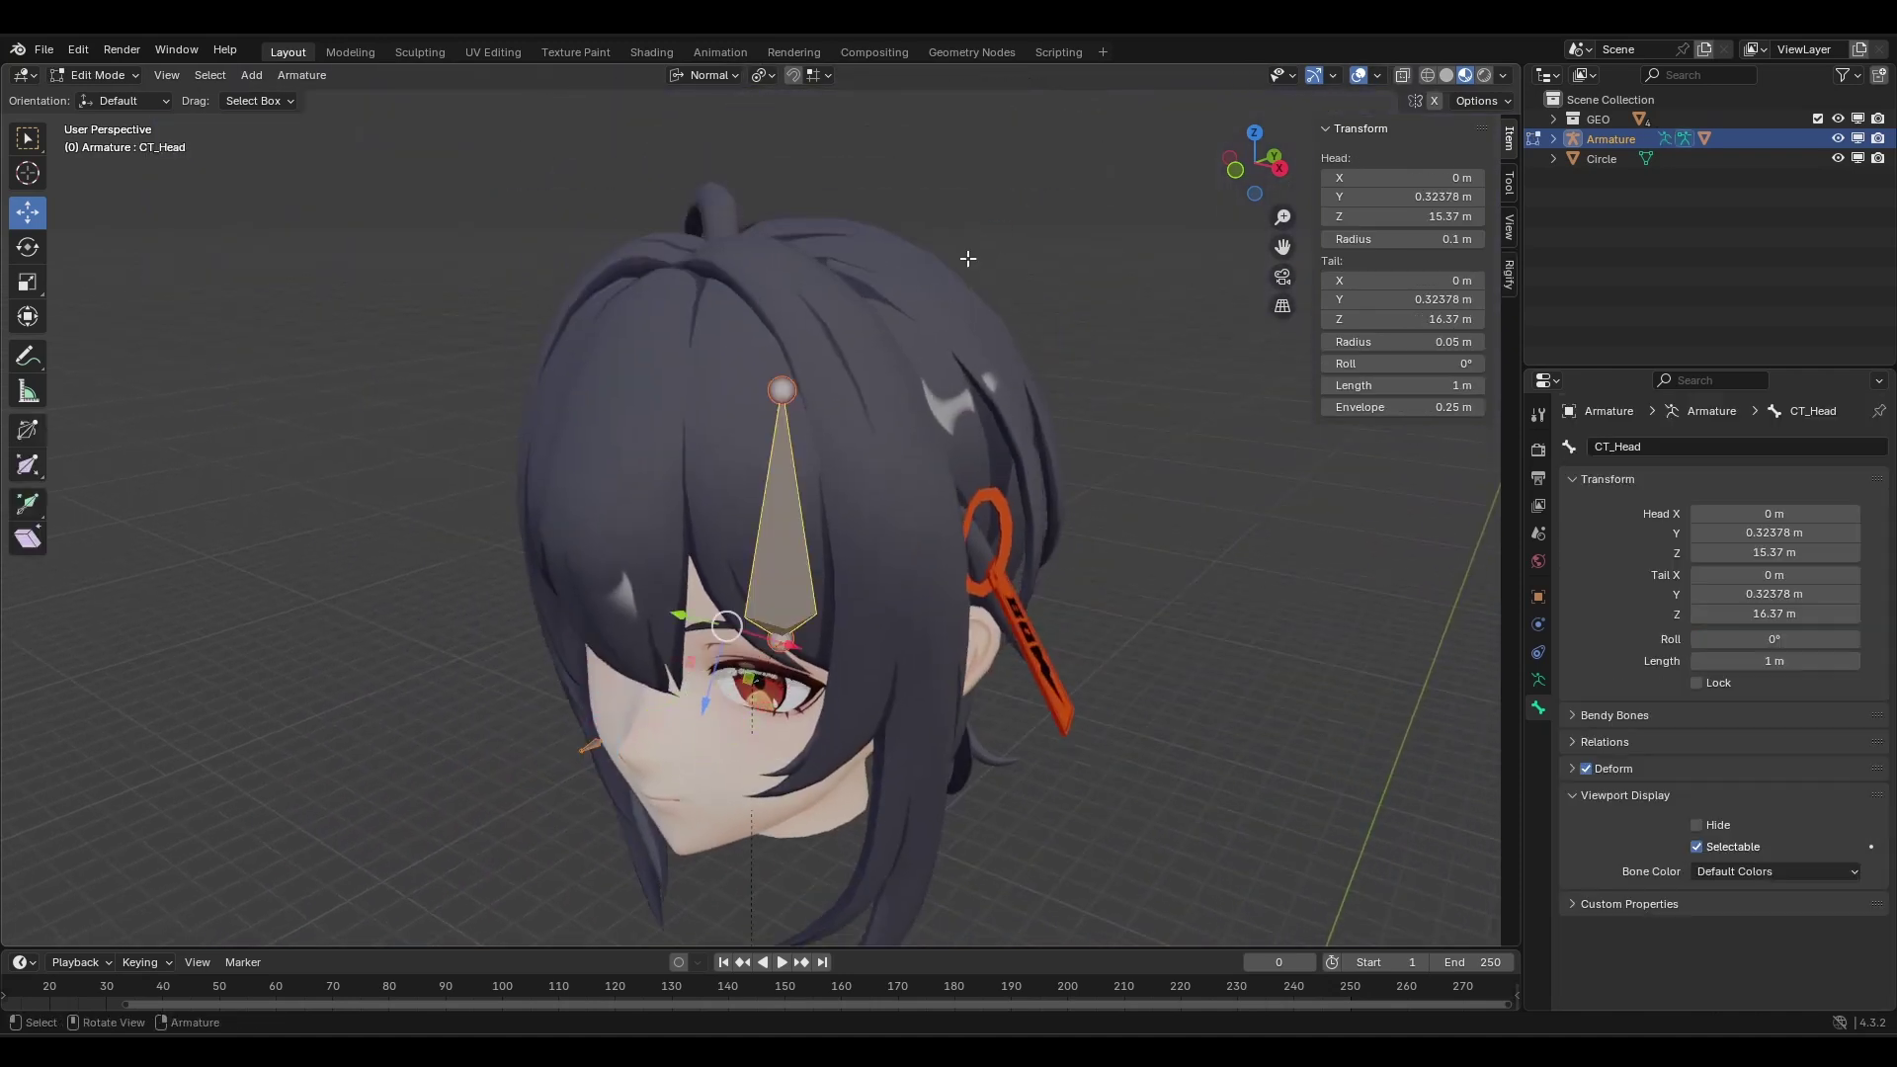
key("ctrl+p")
left_click(774, 371)
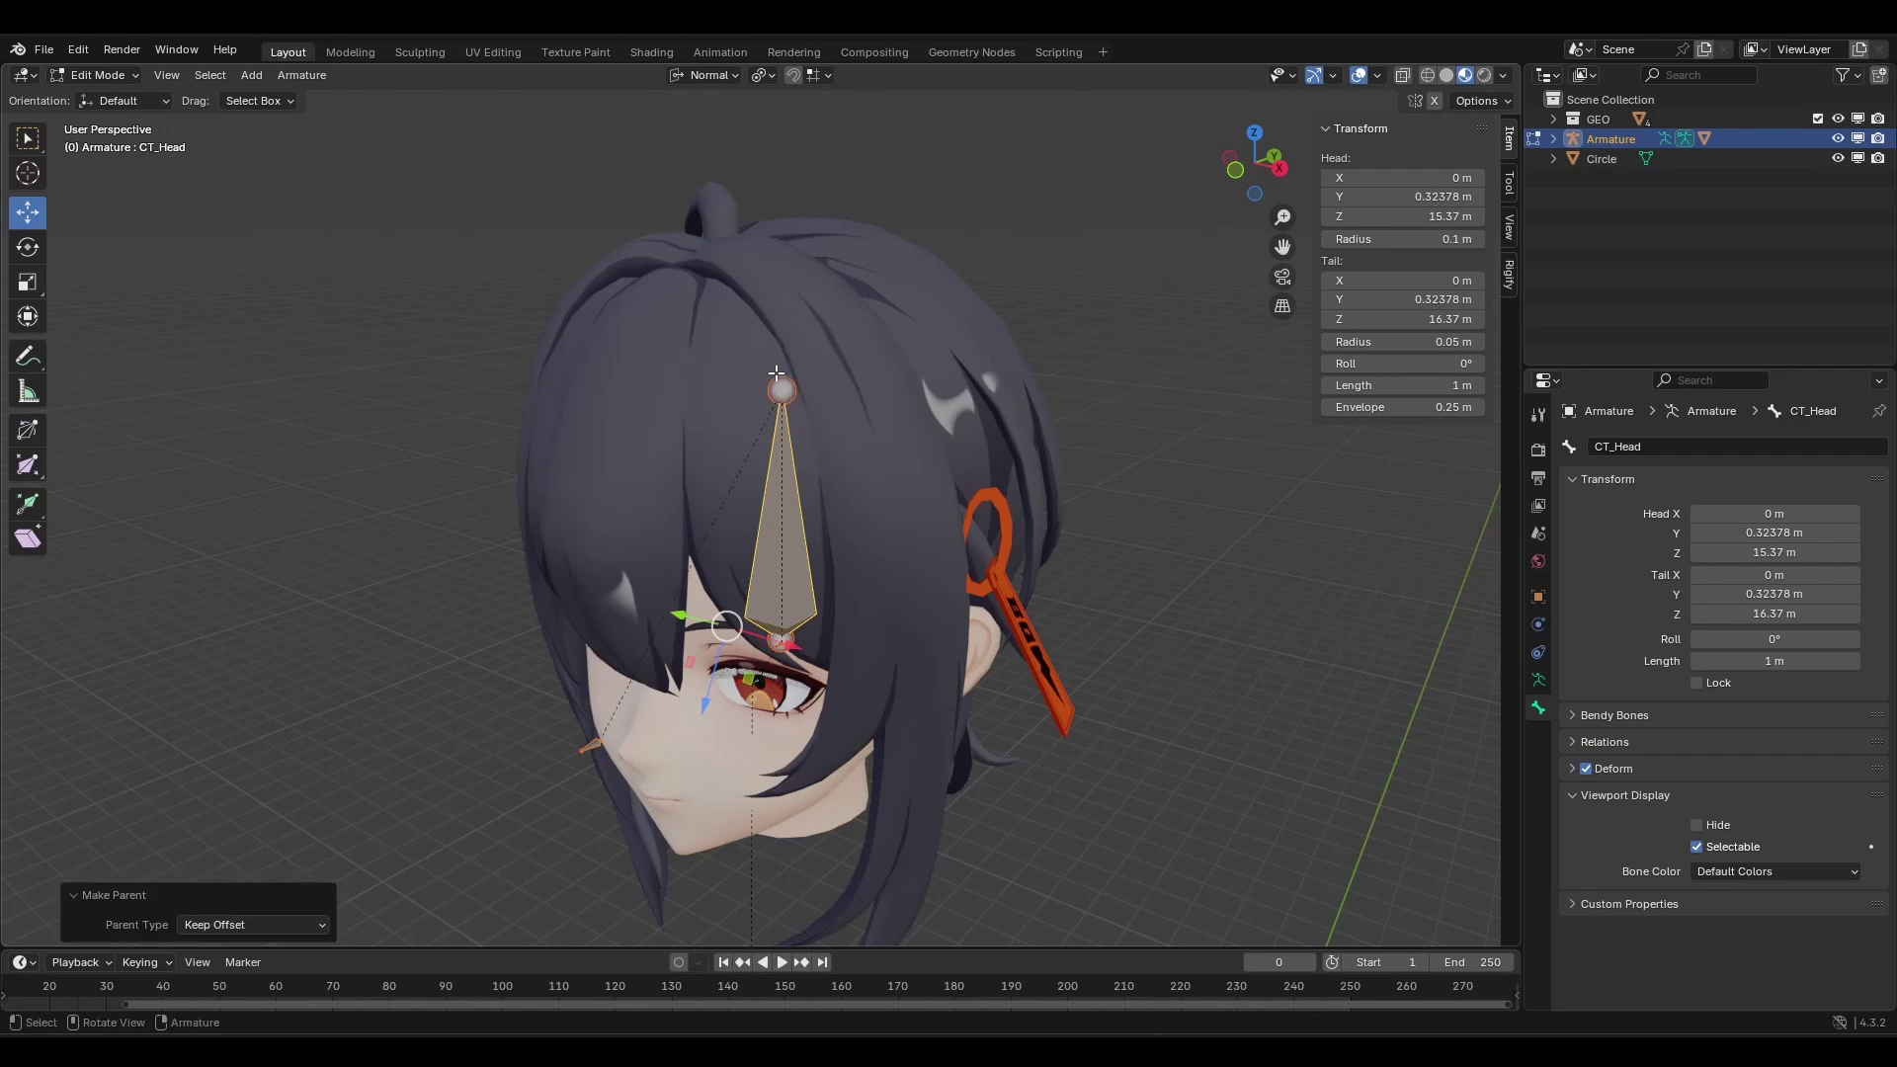
Test the bone parenting by moving CT_Head in Pose Mode, and cancel the move.
key("ctrl+Tab")
left_click(768, 477)
left_click(950, 195)
key("g")
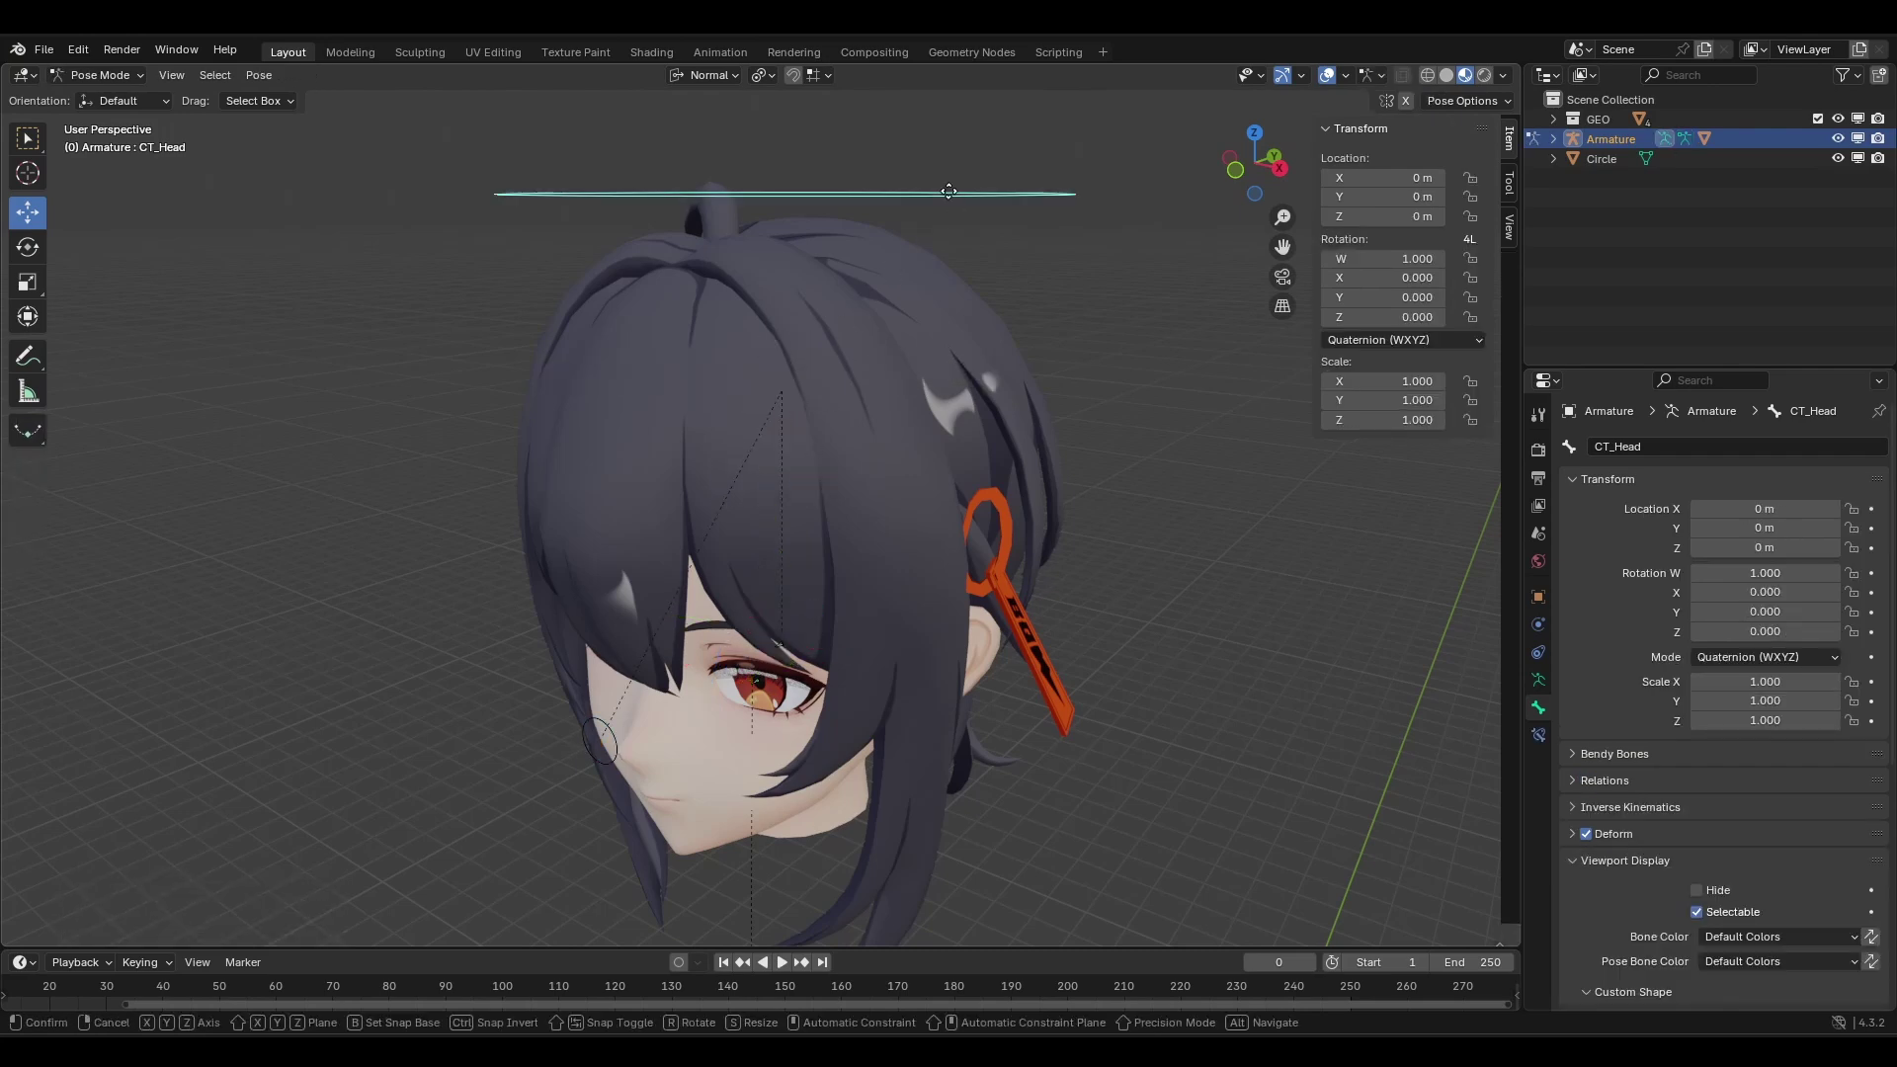
right_click(996, 201)
Select the hair and the other head meshes together with the armature, and parent them to the CT_Head bone using the Bone option.
middle_click_drag(762, 519, 840, 528)
middle_click_drag(839, 528, 832, 358, "shift")
key("ctrl+Tab")
left_click(829, 328)
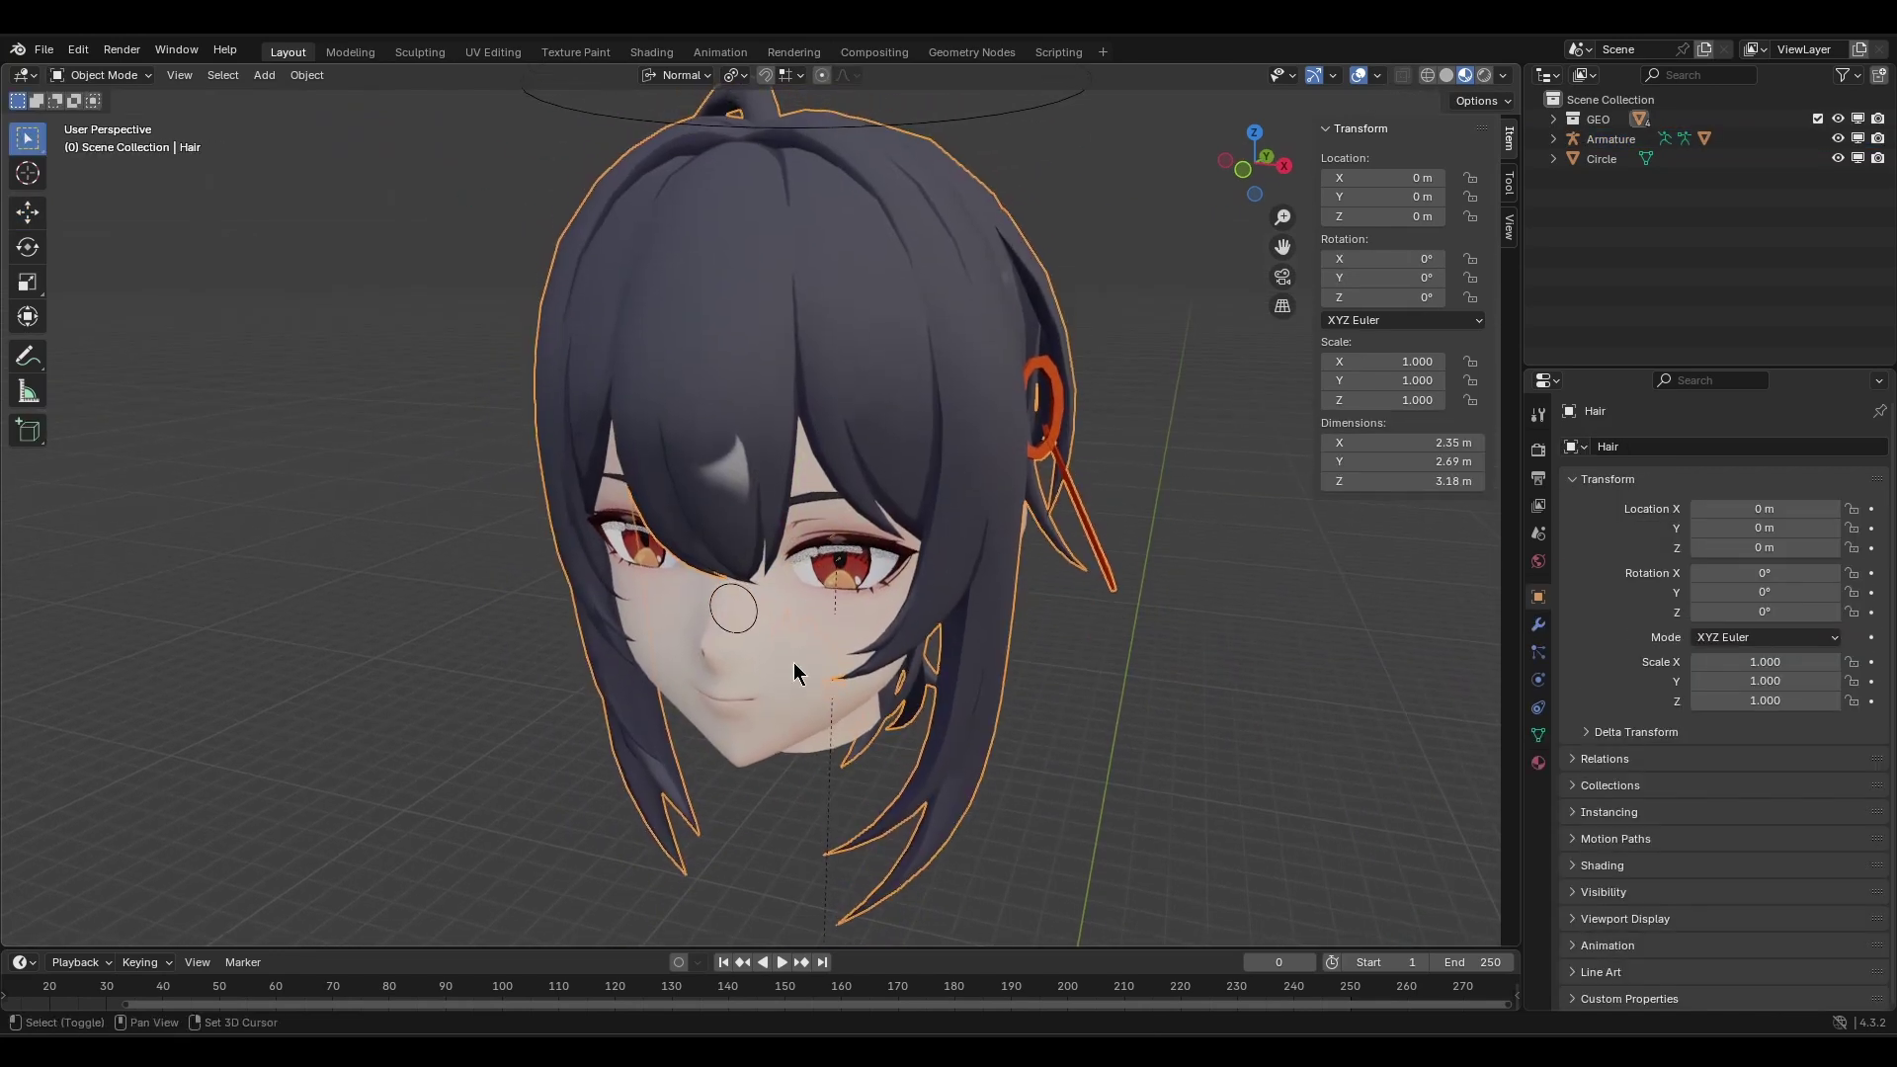
middle_click_drag(792, 672, 975, 245)
left_click(978, 250)
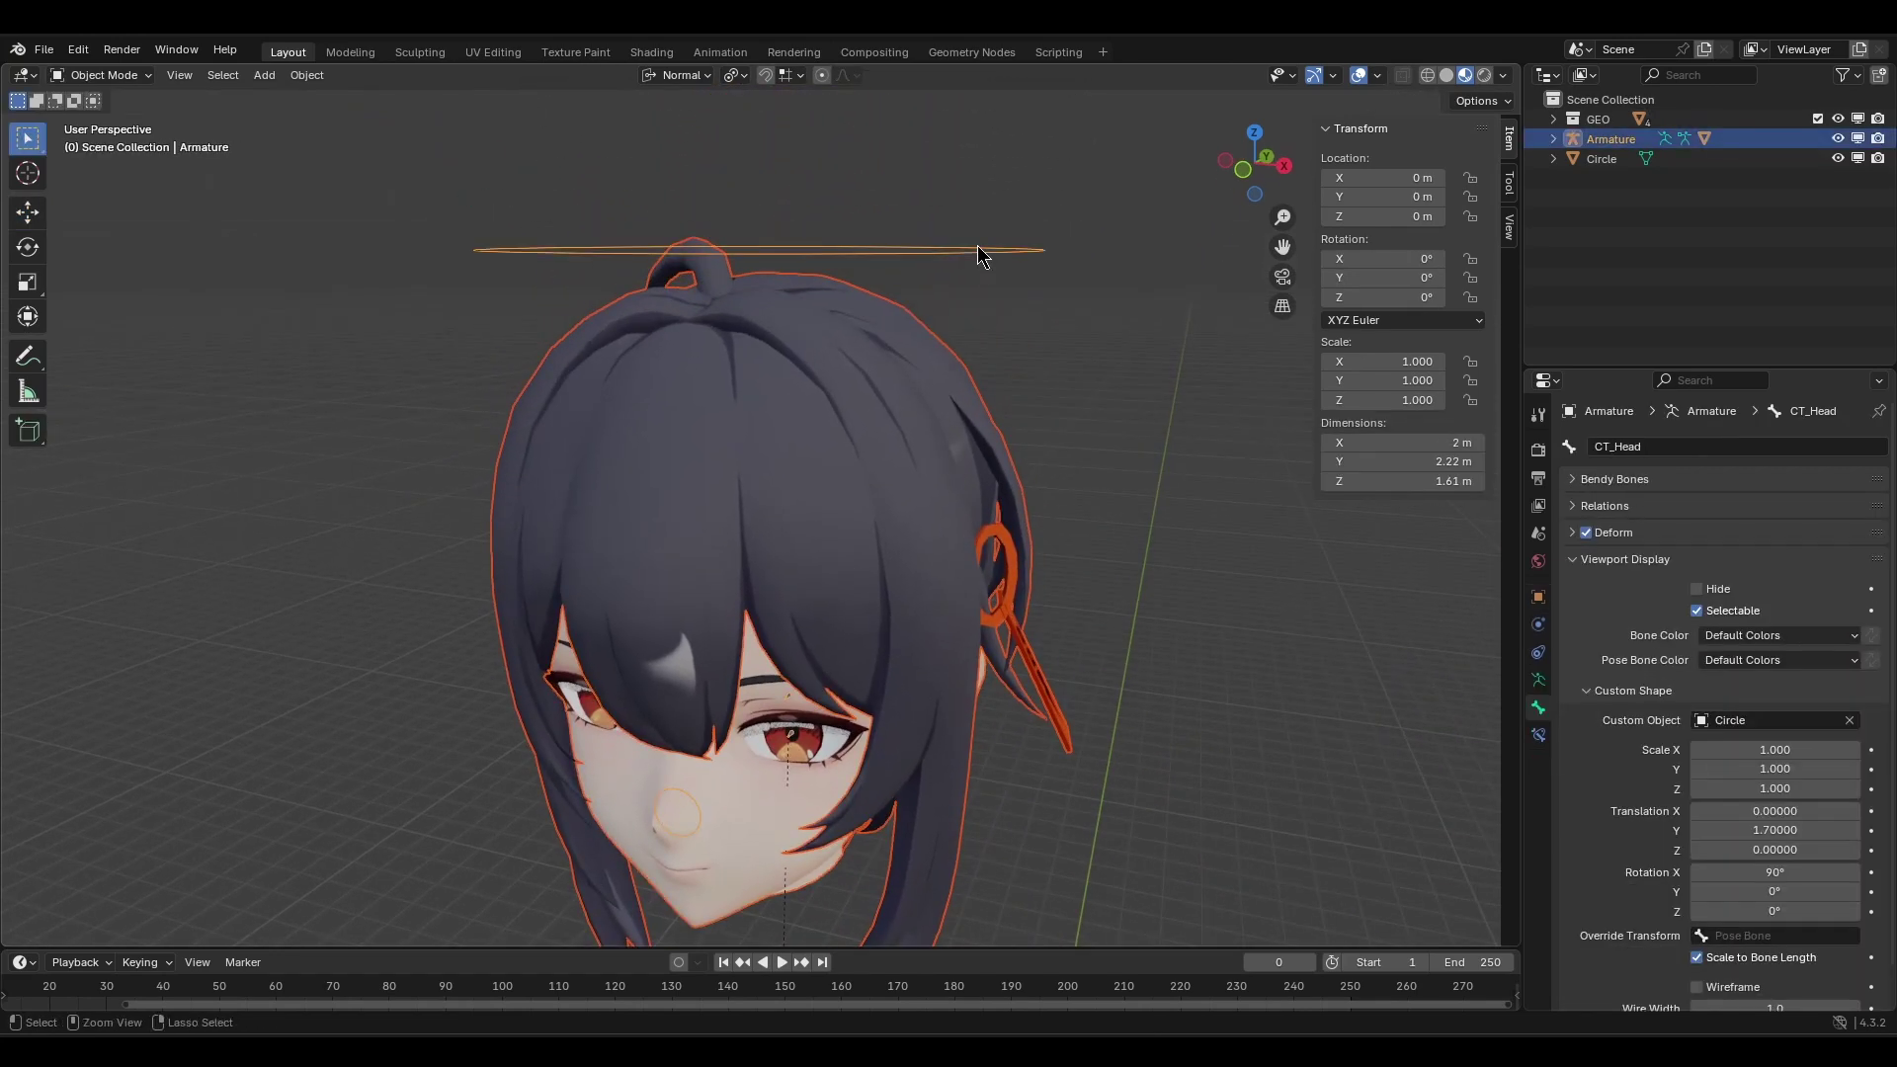
key("ctrl+Tab")
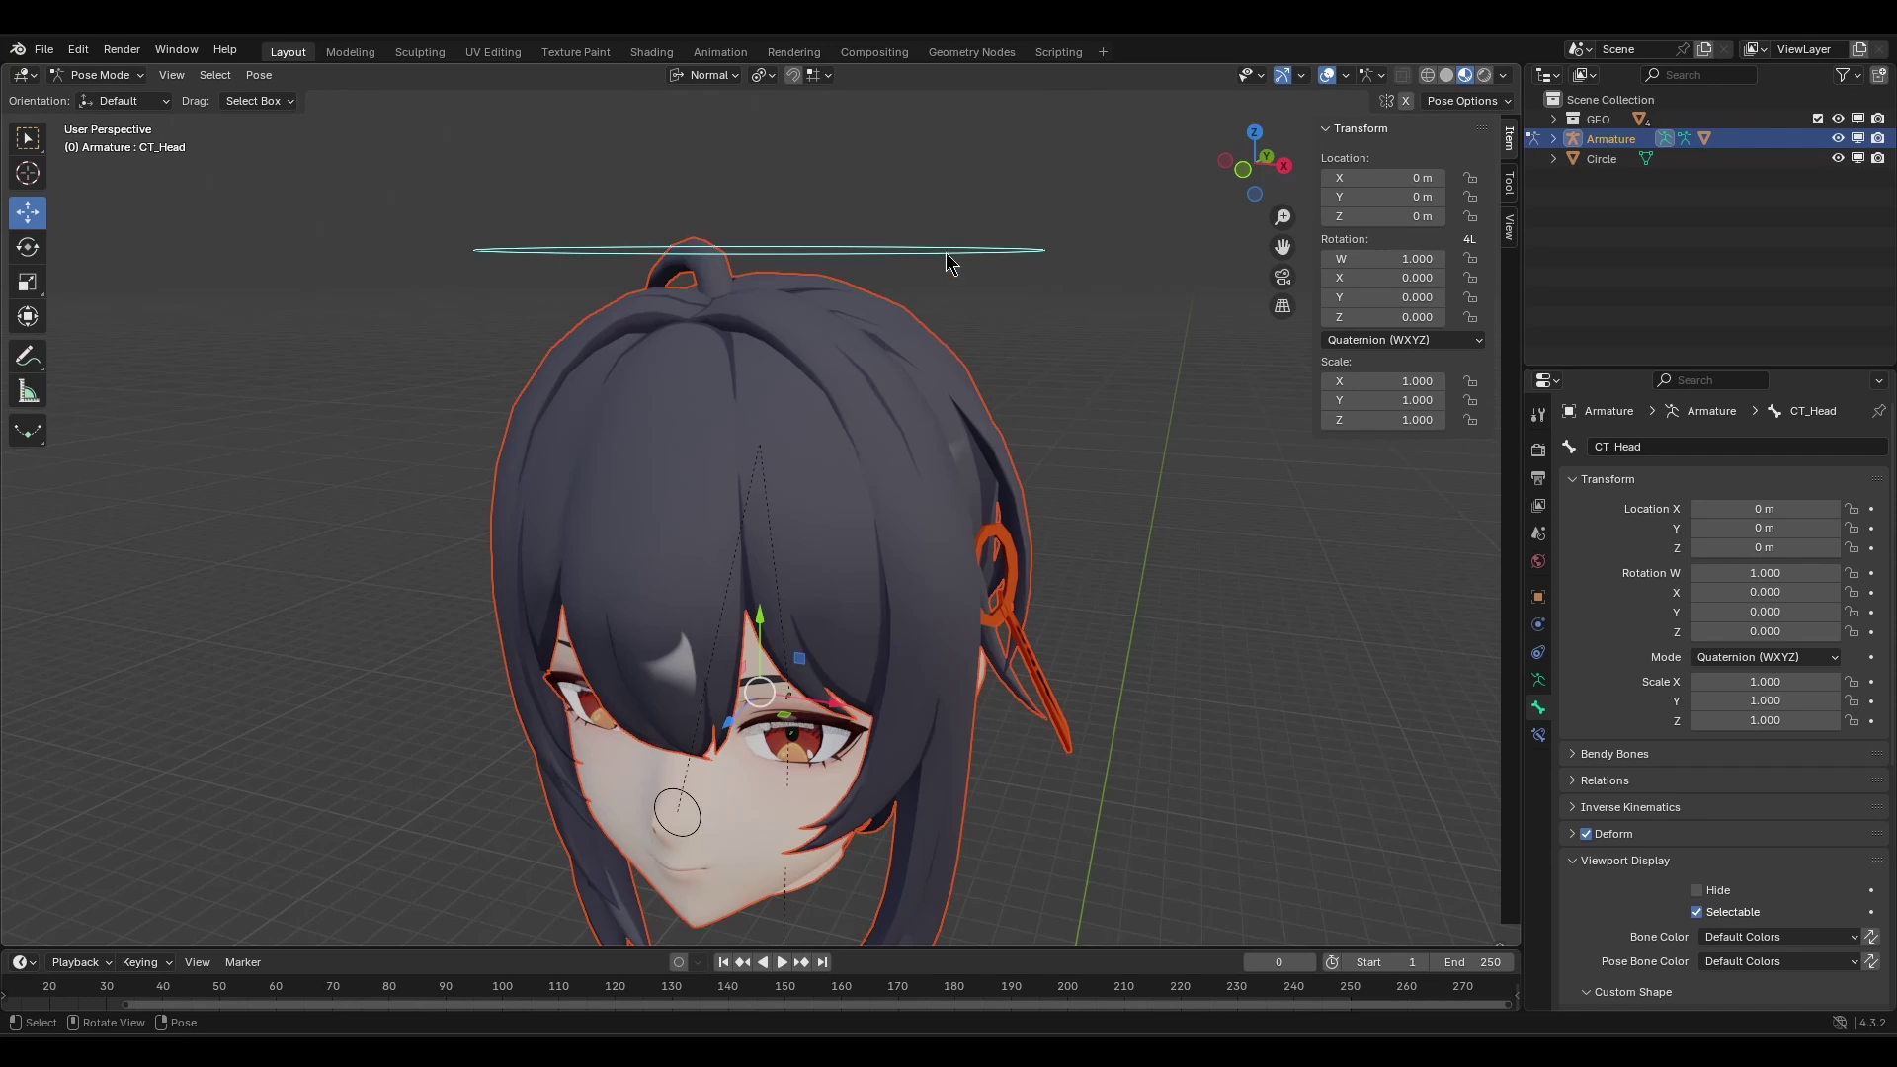
key("ctrl+p")
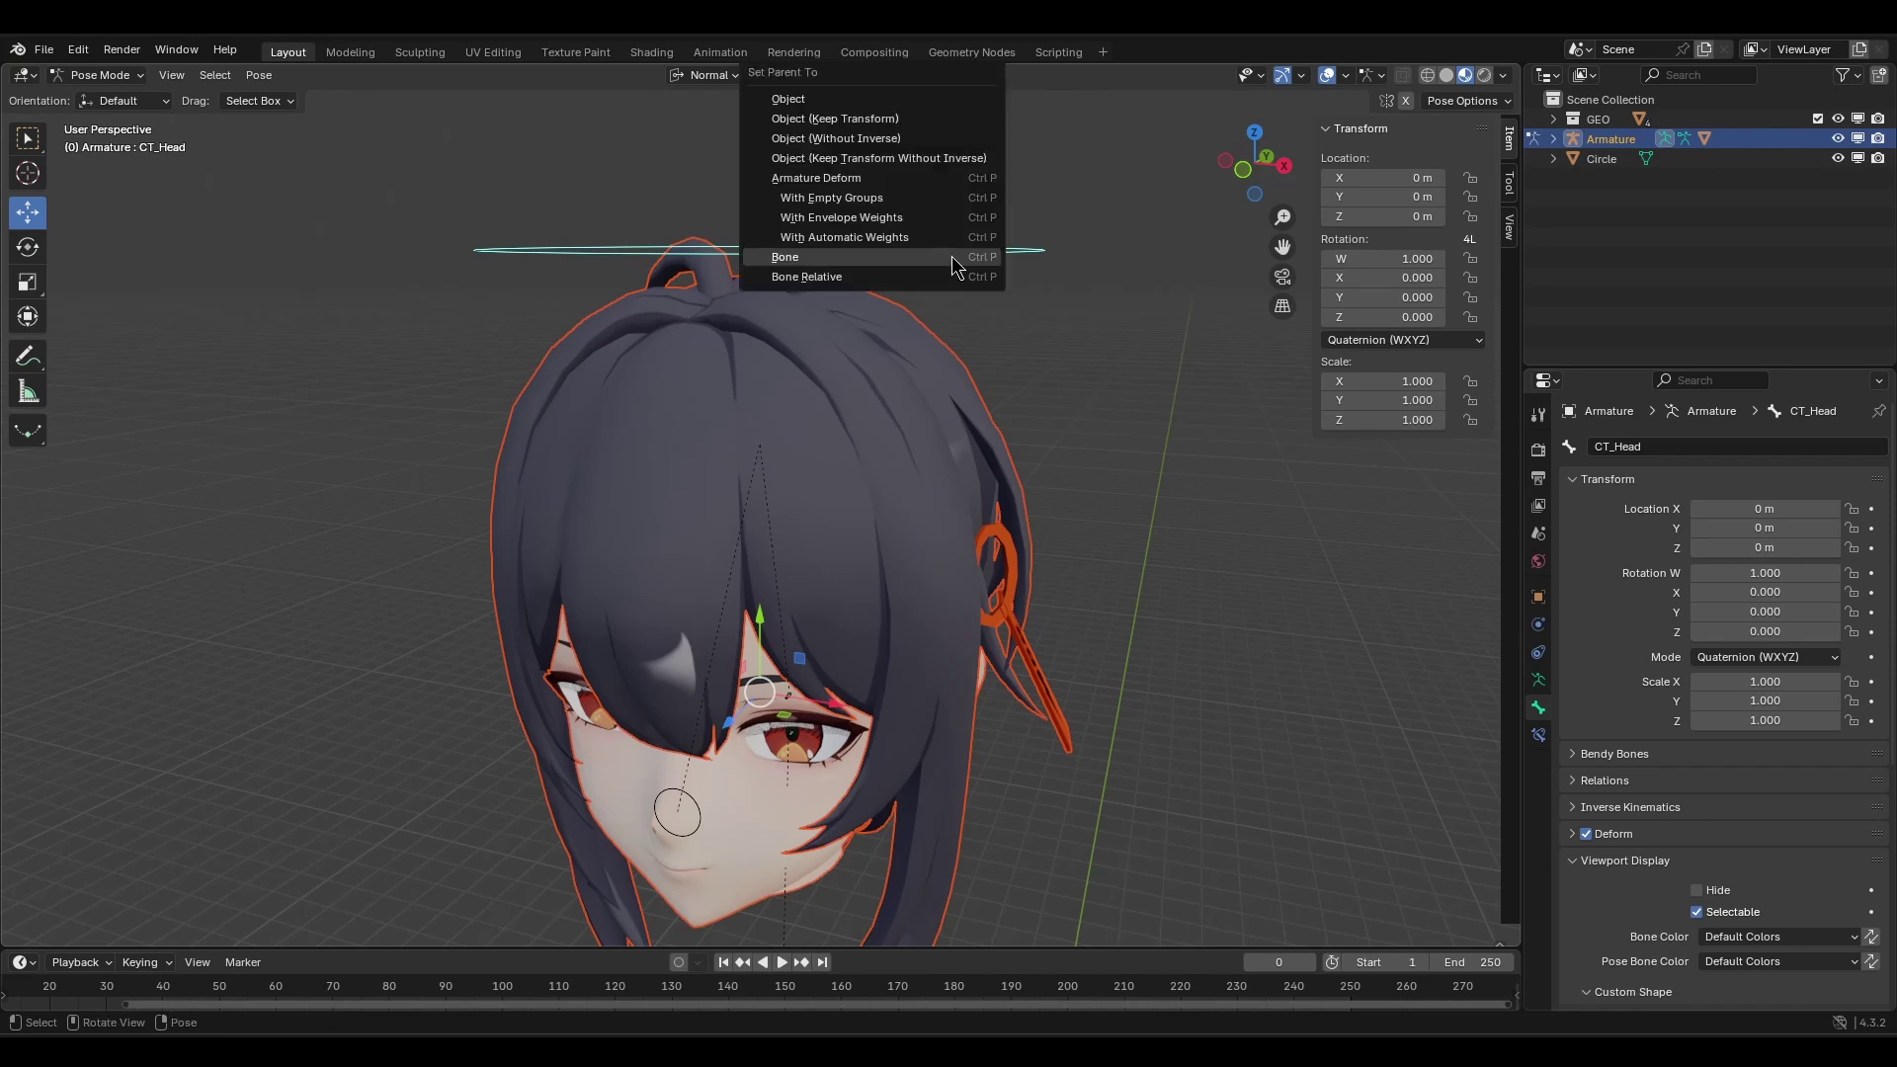
left_click(889, 259)
Test whether the meshes follow CT_Head by moving it, cancel the move, and return to Object Mode with nothing selected.
key("g")
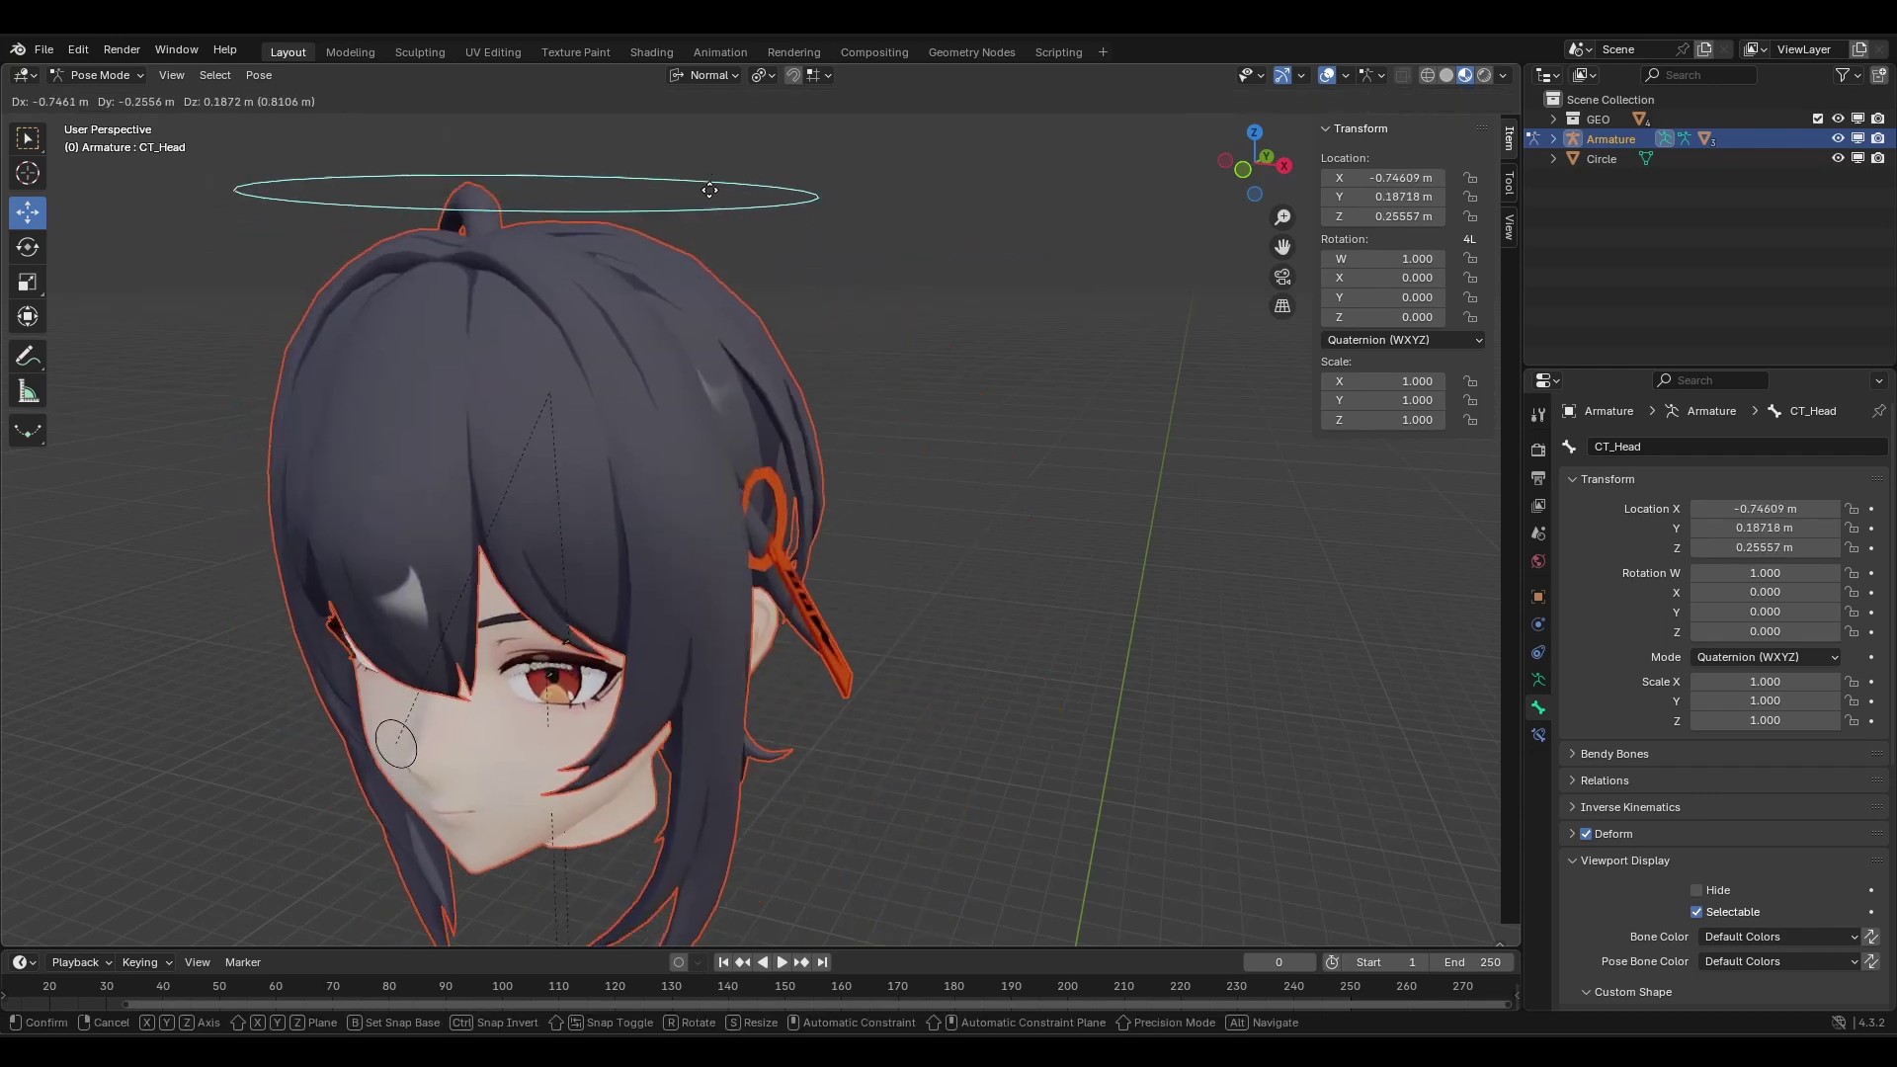
right_click(867, 369)
key("ctrl+Tab")
scroll(832, 439, "down", 2)
middle_click_drag(830, 443, 793, 302, "shift")
left_click(1029, 460)
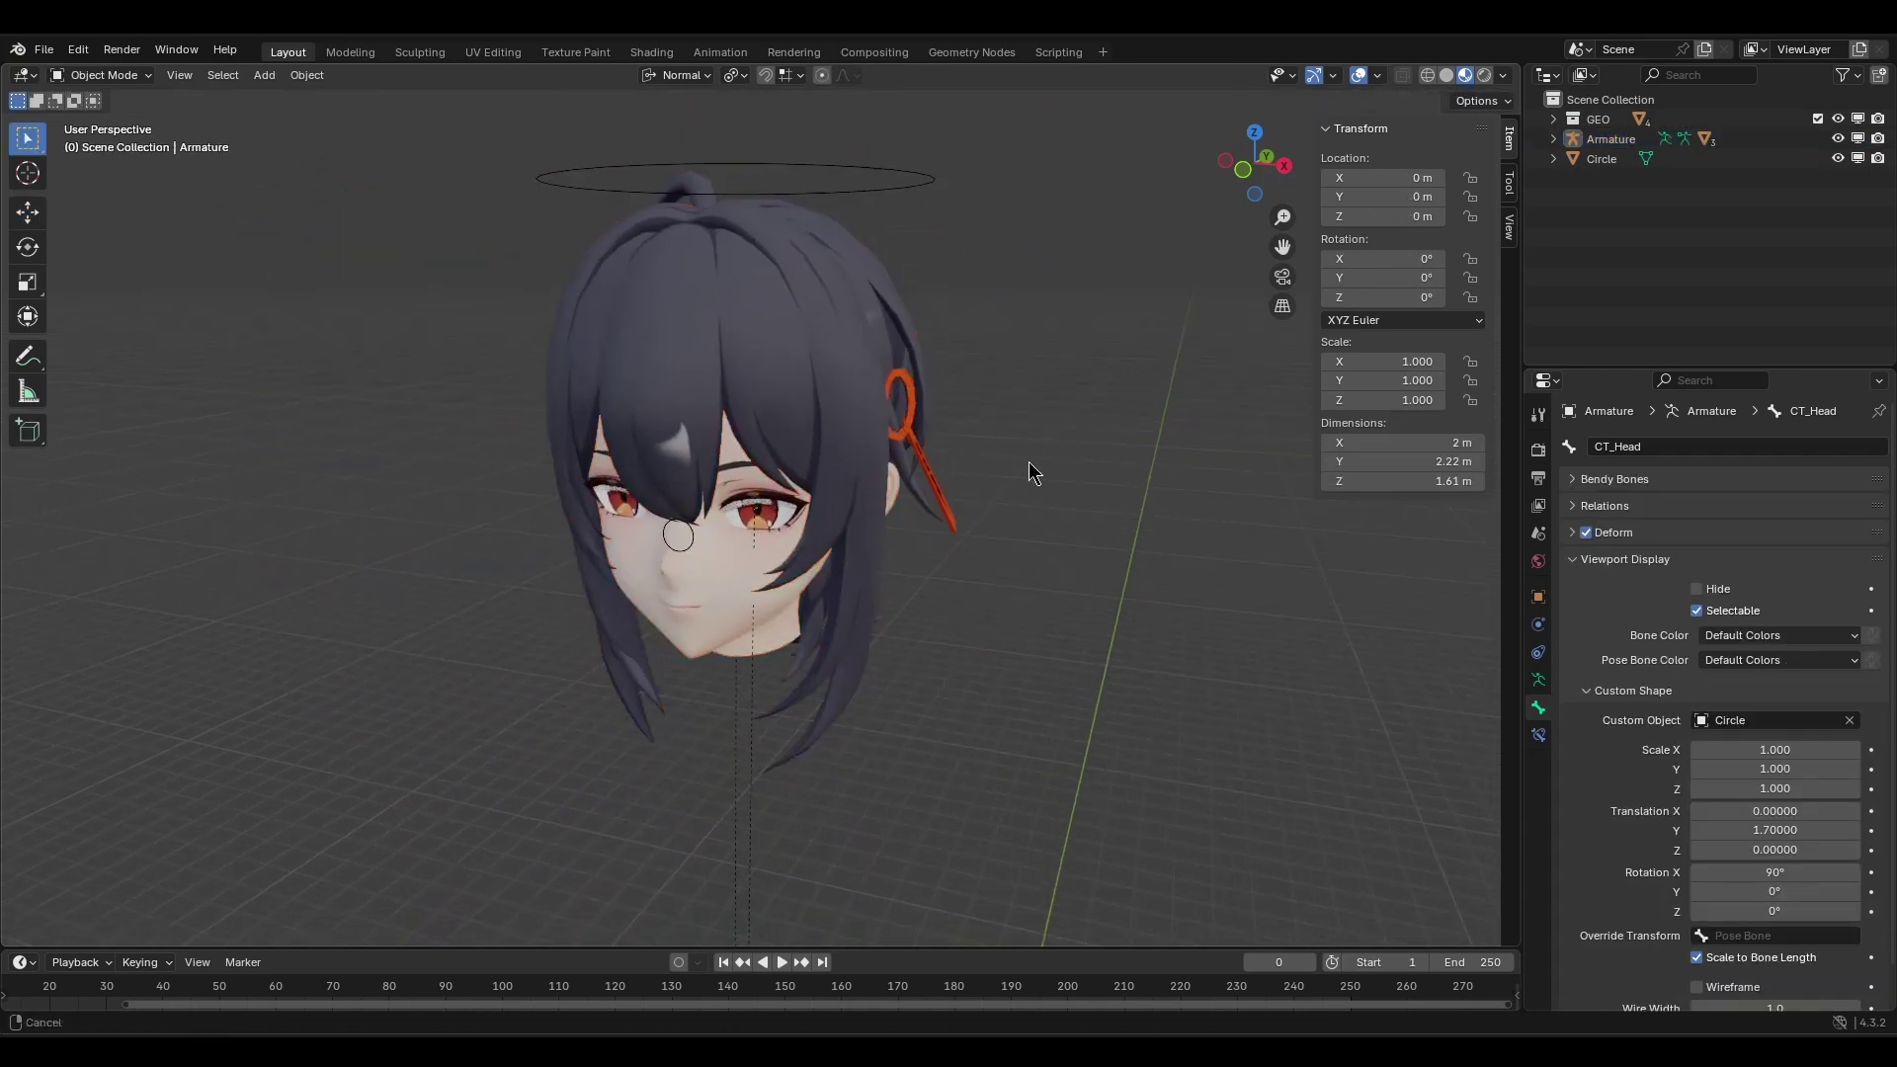
Select the Head mesh in front view and look through its list of shape keys.
scroll(1028, 460, "up", 2)
middle_click_drag(1028, 461, 1107, 430)
scroll(1107, 430, "up", 1)
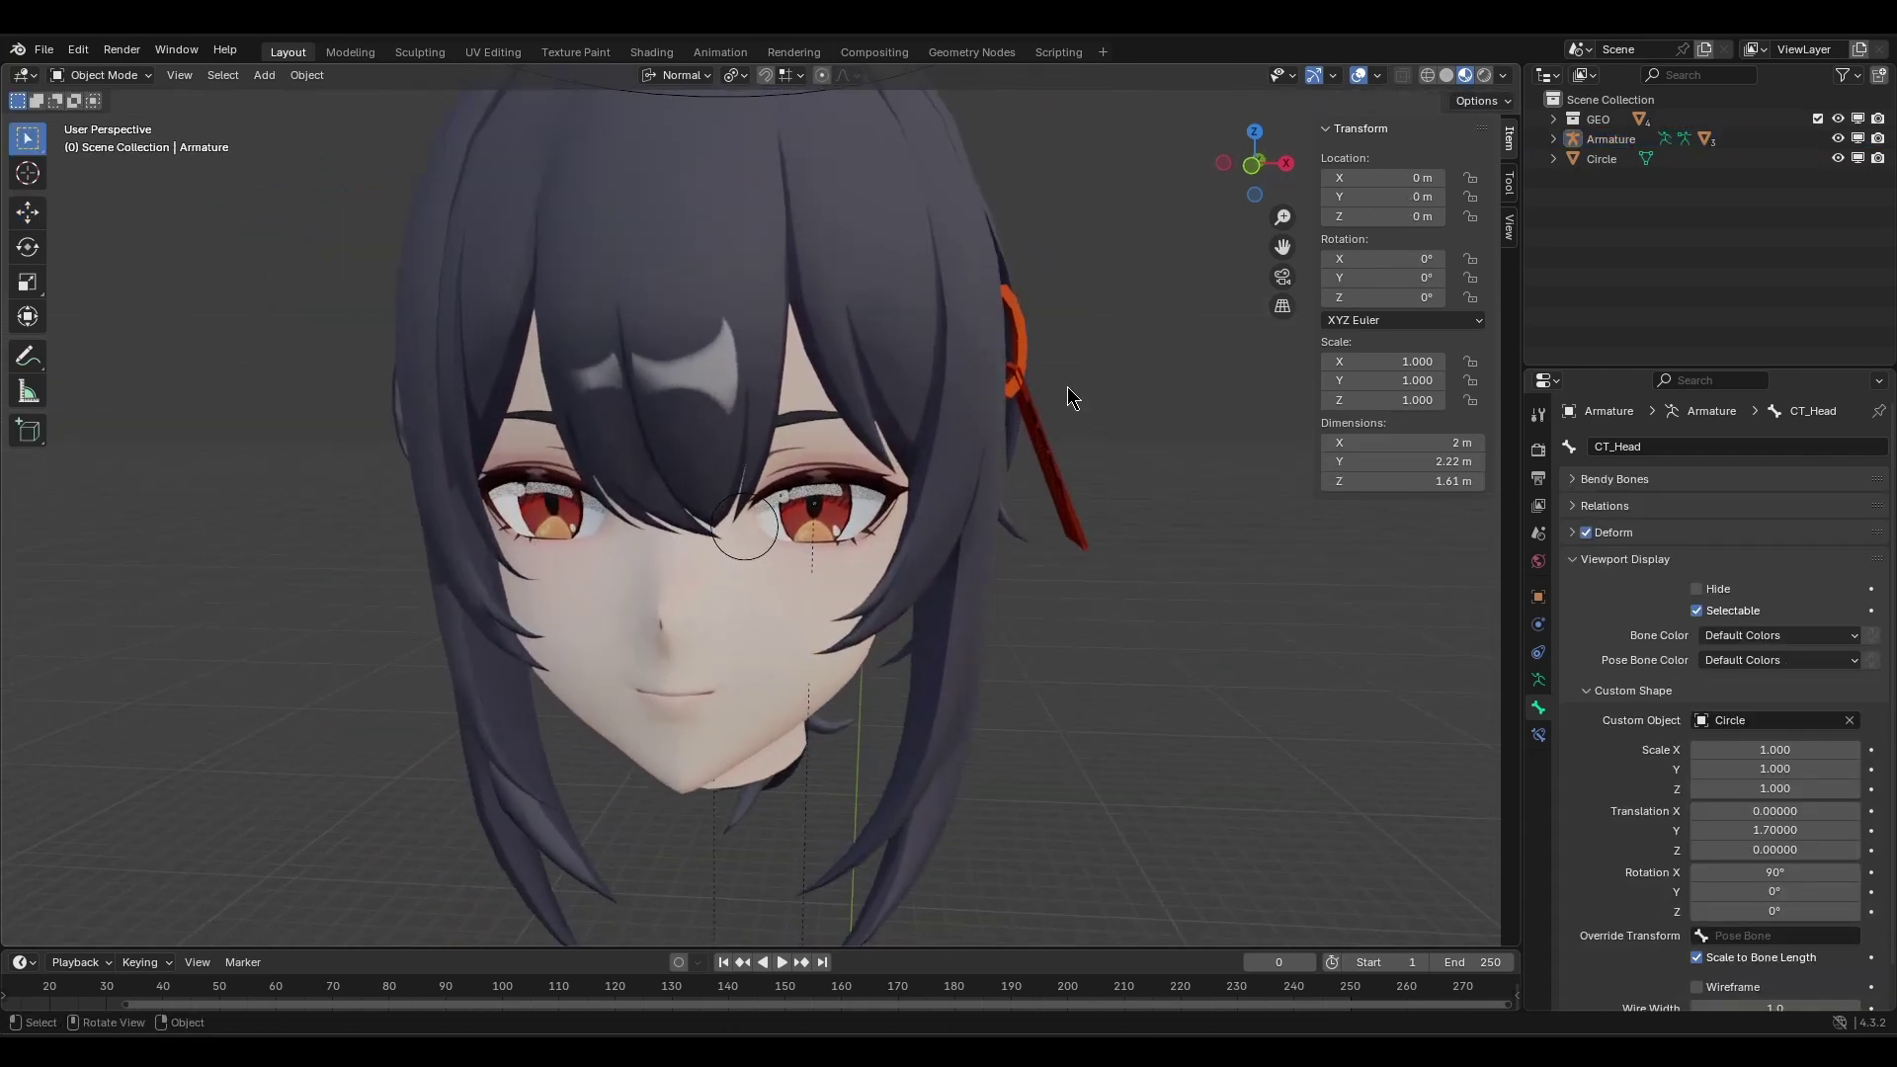
key("KP_1")
scroll(1099, 392, "down", 4)
scroll(756, 612, "up", 2)
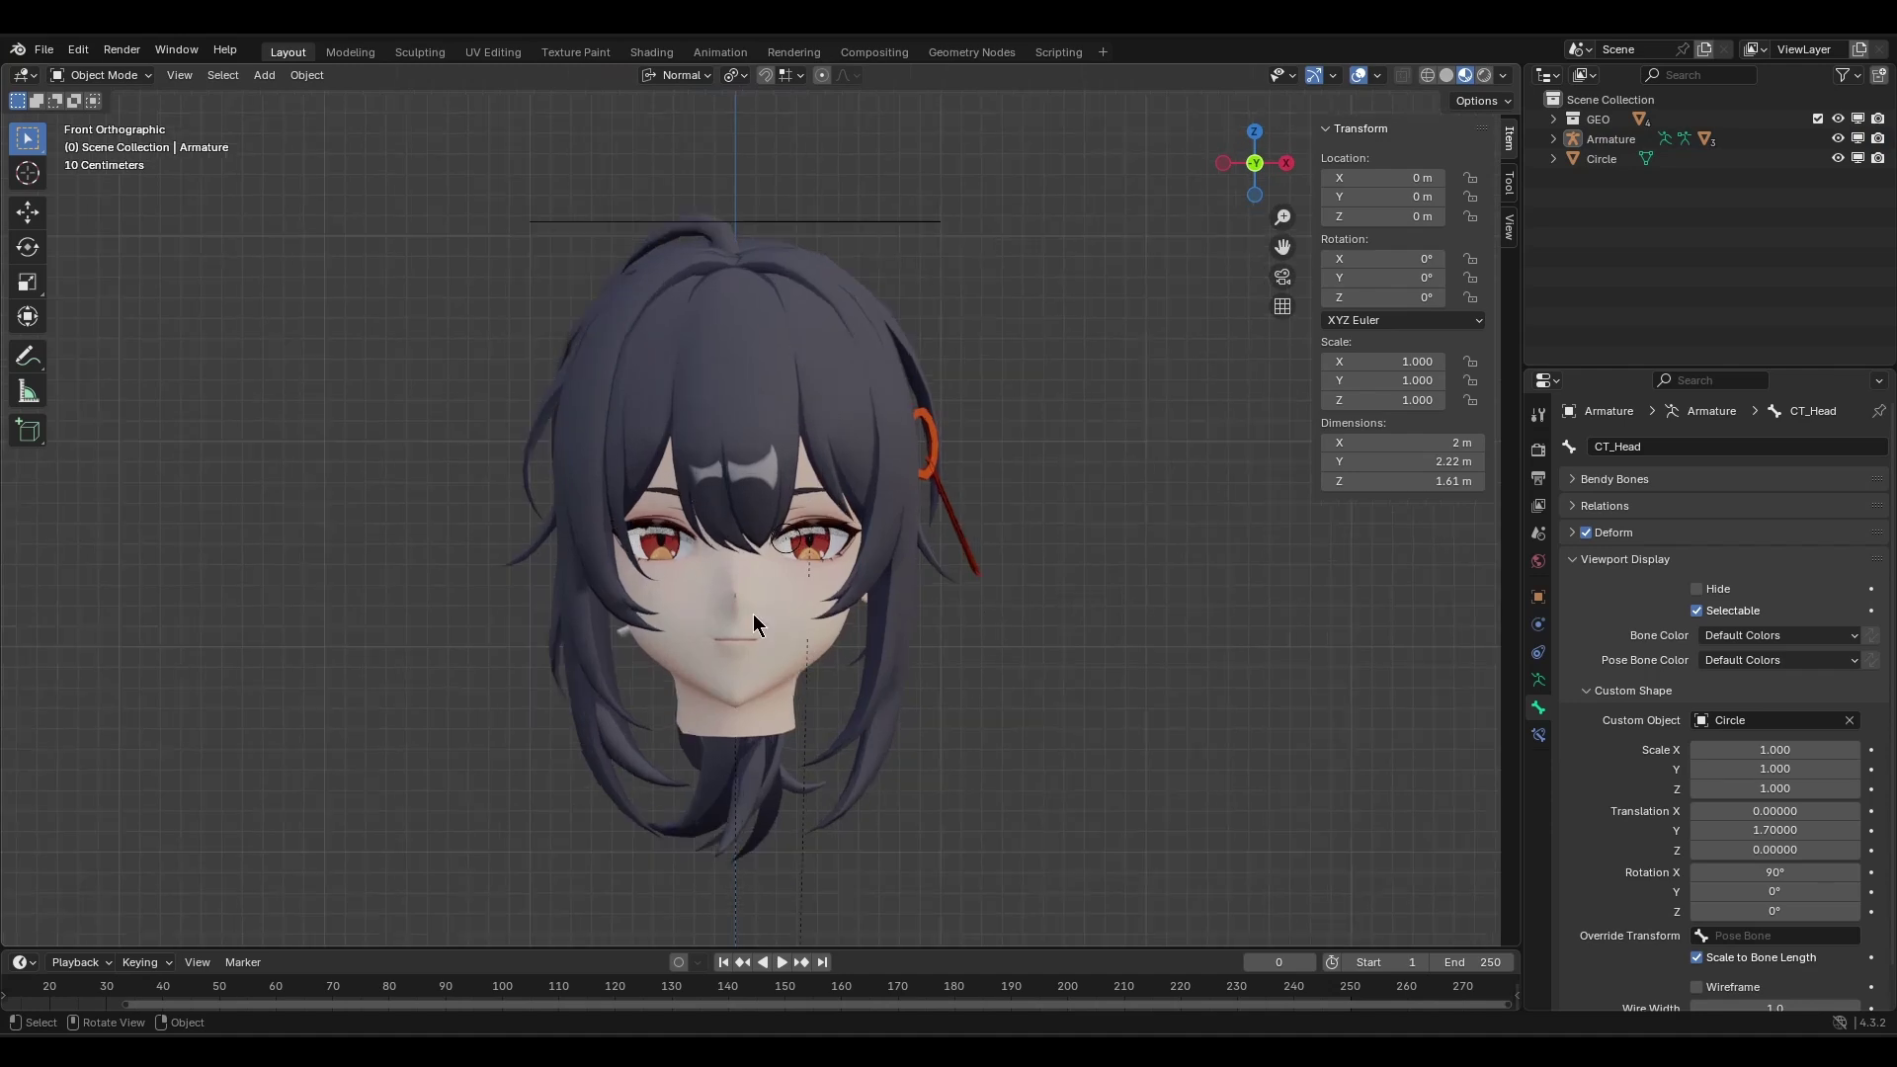
left_click(786, 648)
left_click(1538, 735)
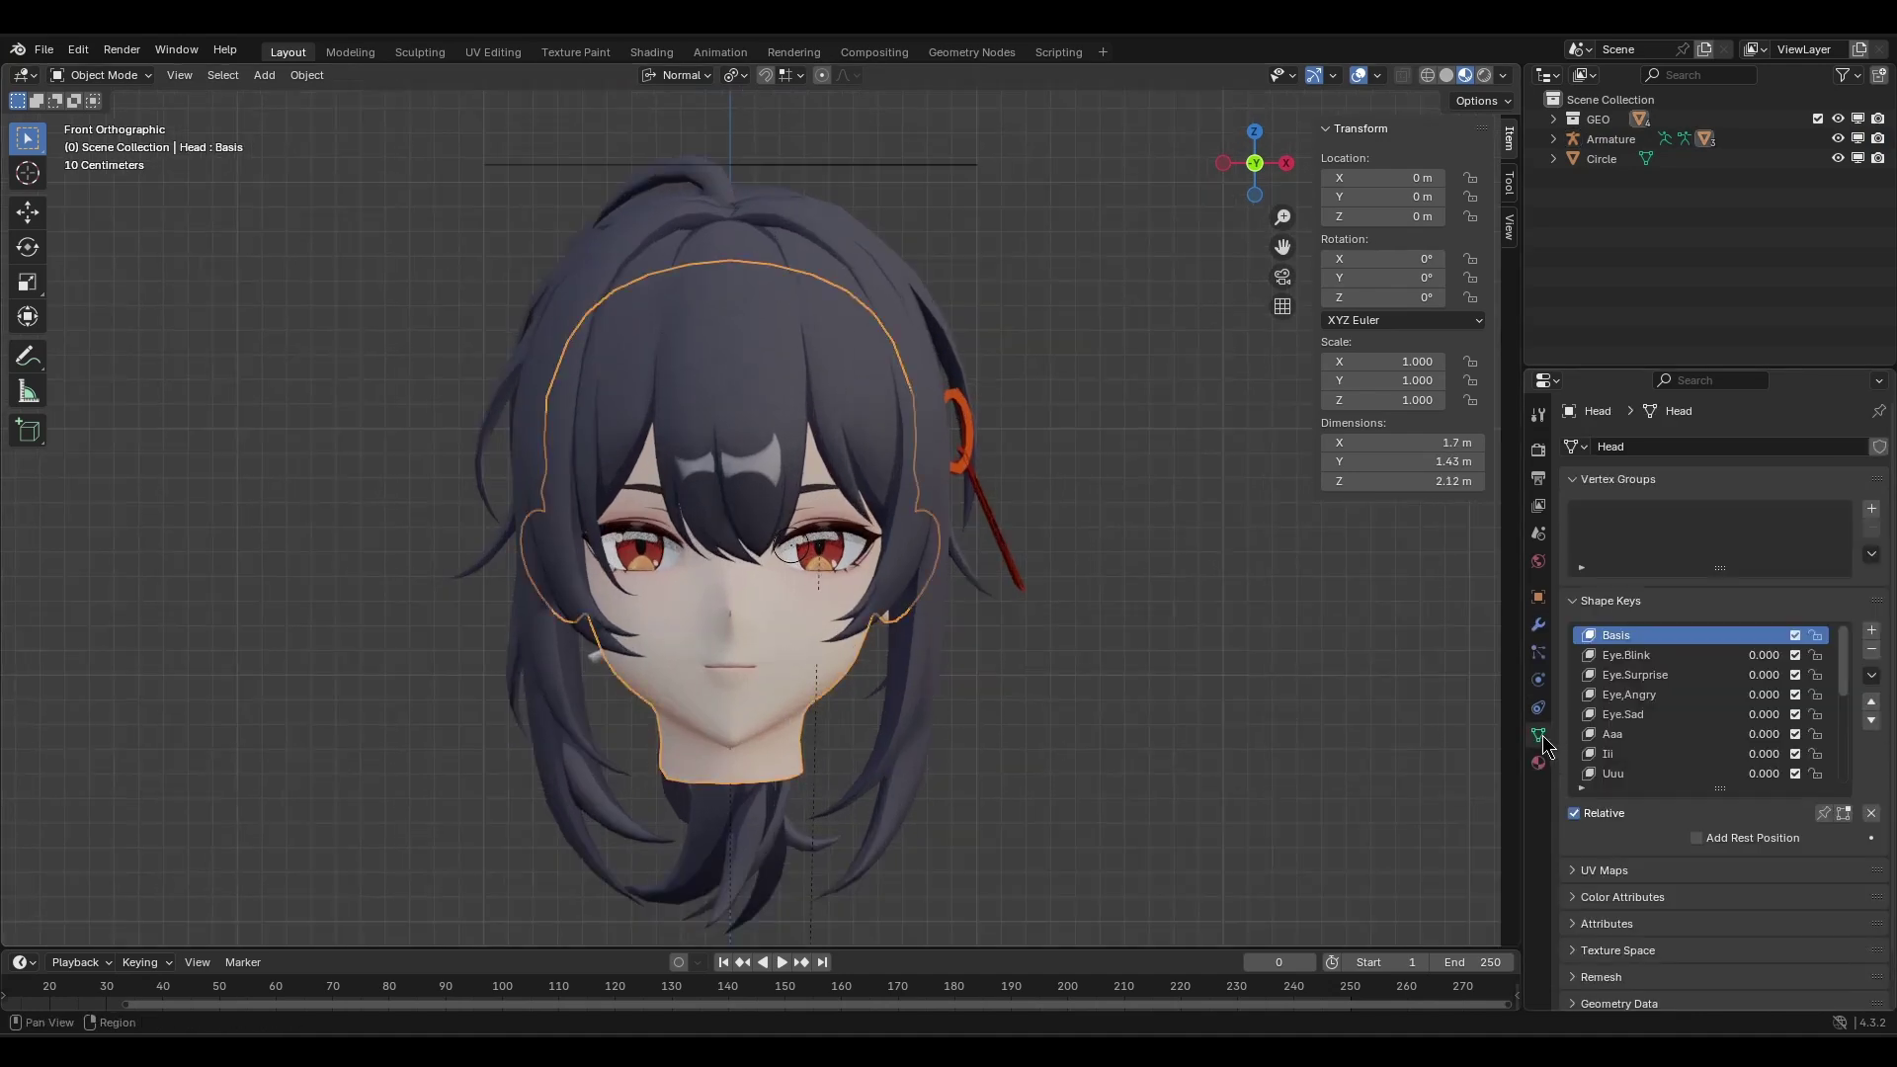
scroll(1644, 682, "down", 3)
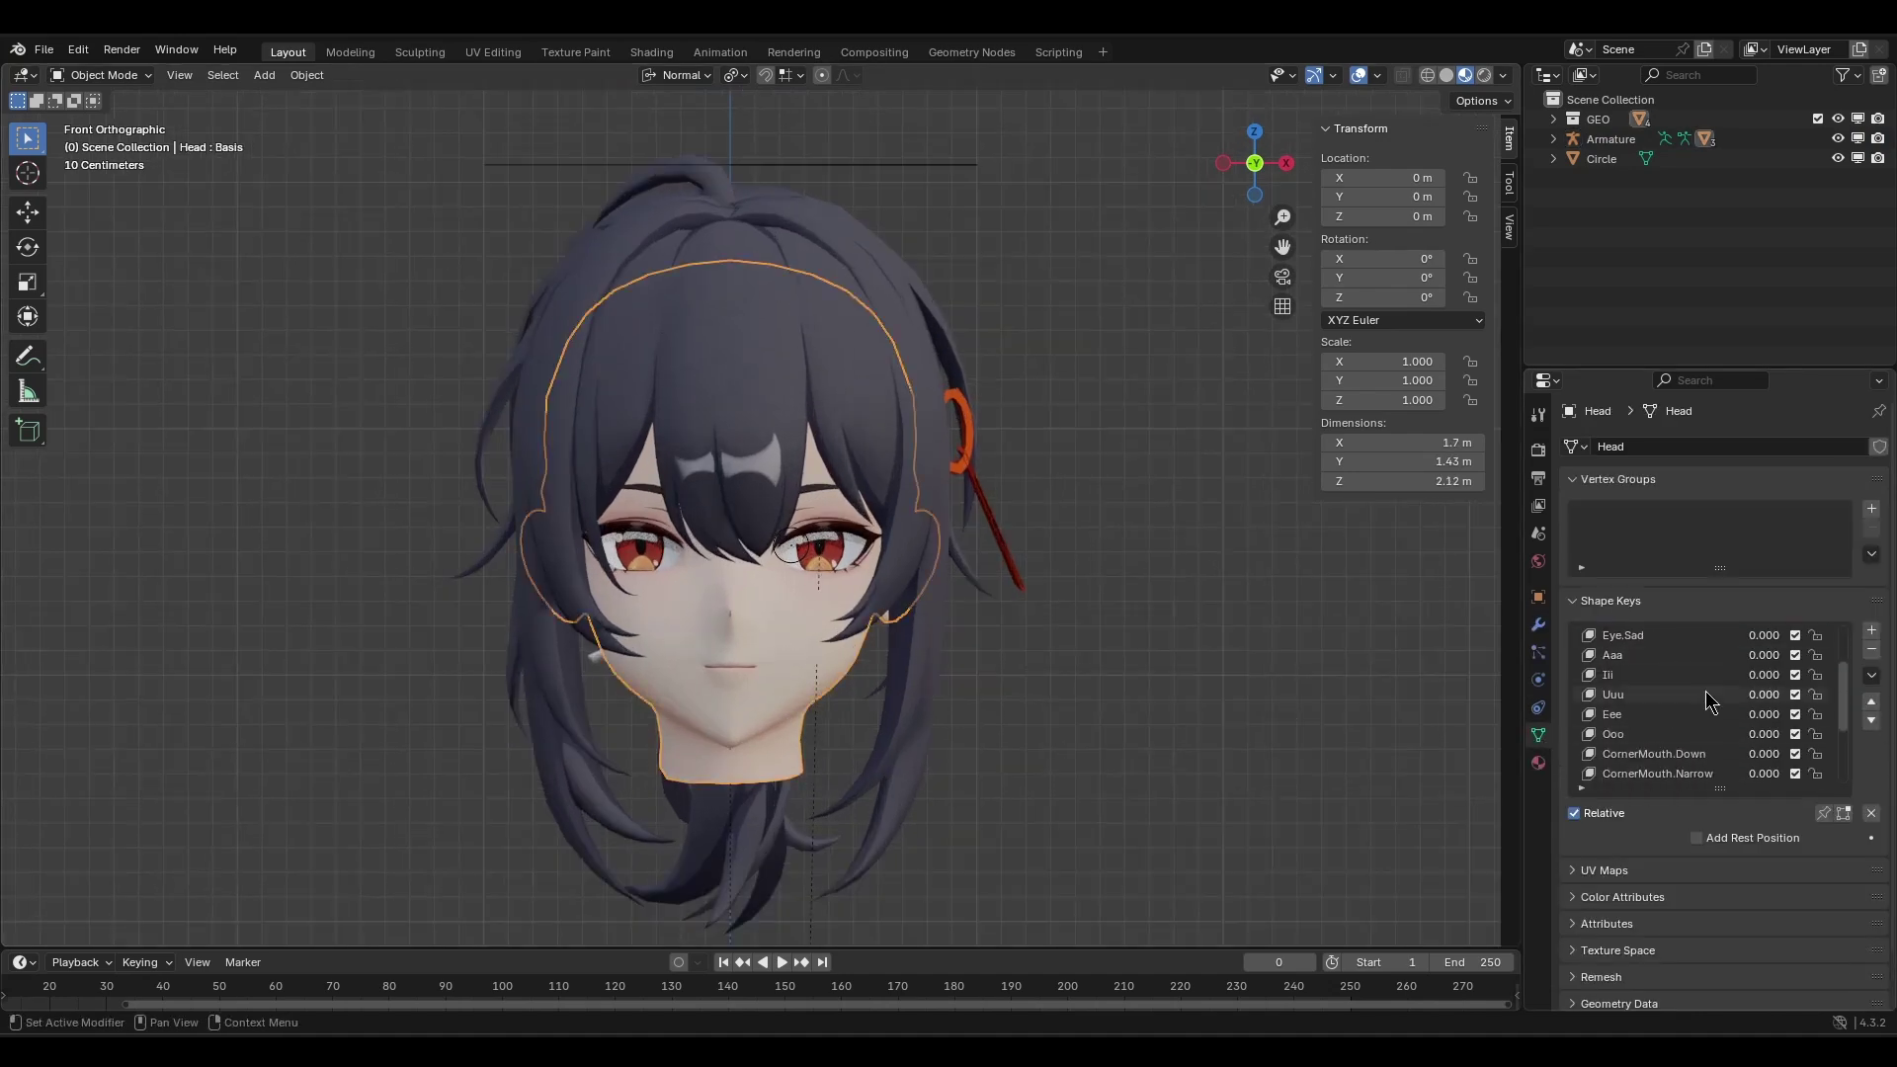
scroll(1710, 708, "down", 2)
scroll(1673, 745, "up", 6)
Duplicate the CT_Eye.L bone in Edit Mode and place the copy beside the head, about 1.51 m along X and 0.11 m up.
middle_click_drag(919, 712, 954, 747)
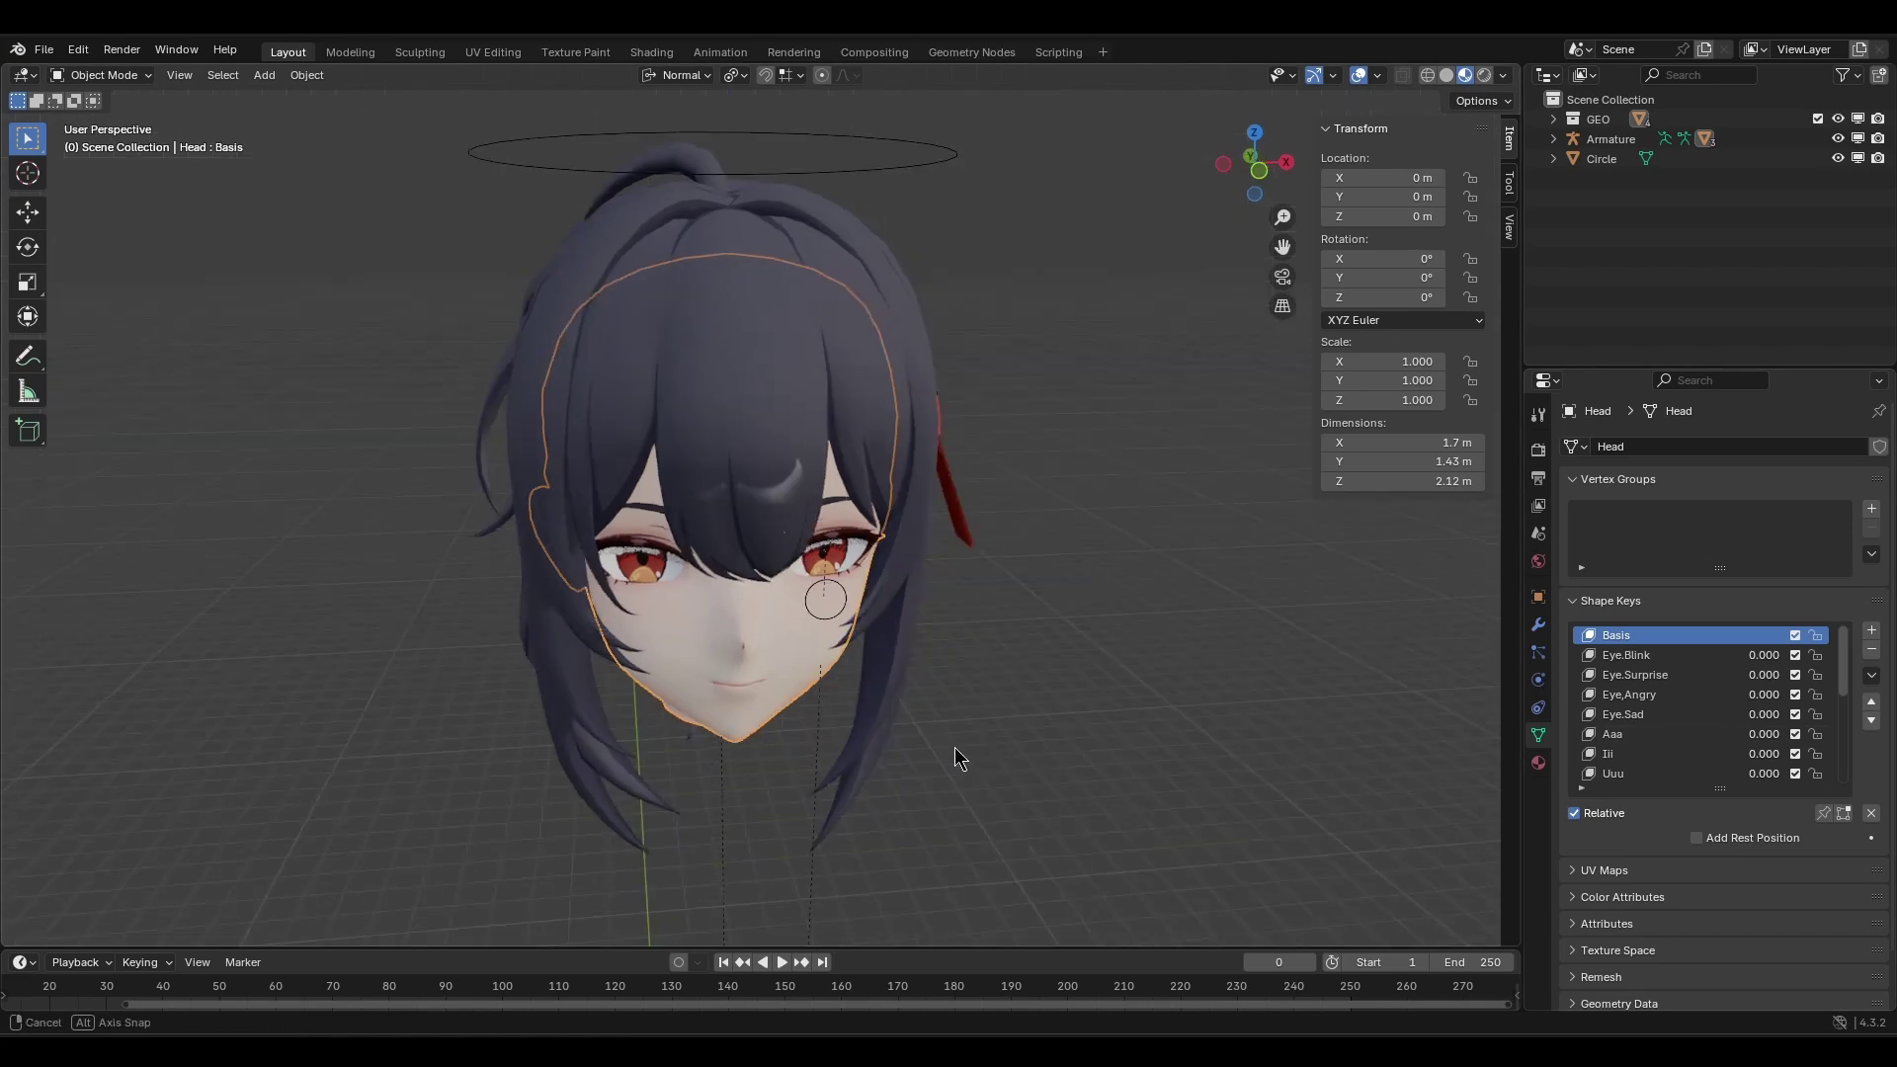
left_click(954, 747)
scroll(950, 741, "up", 3)
left_click(914, 731)
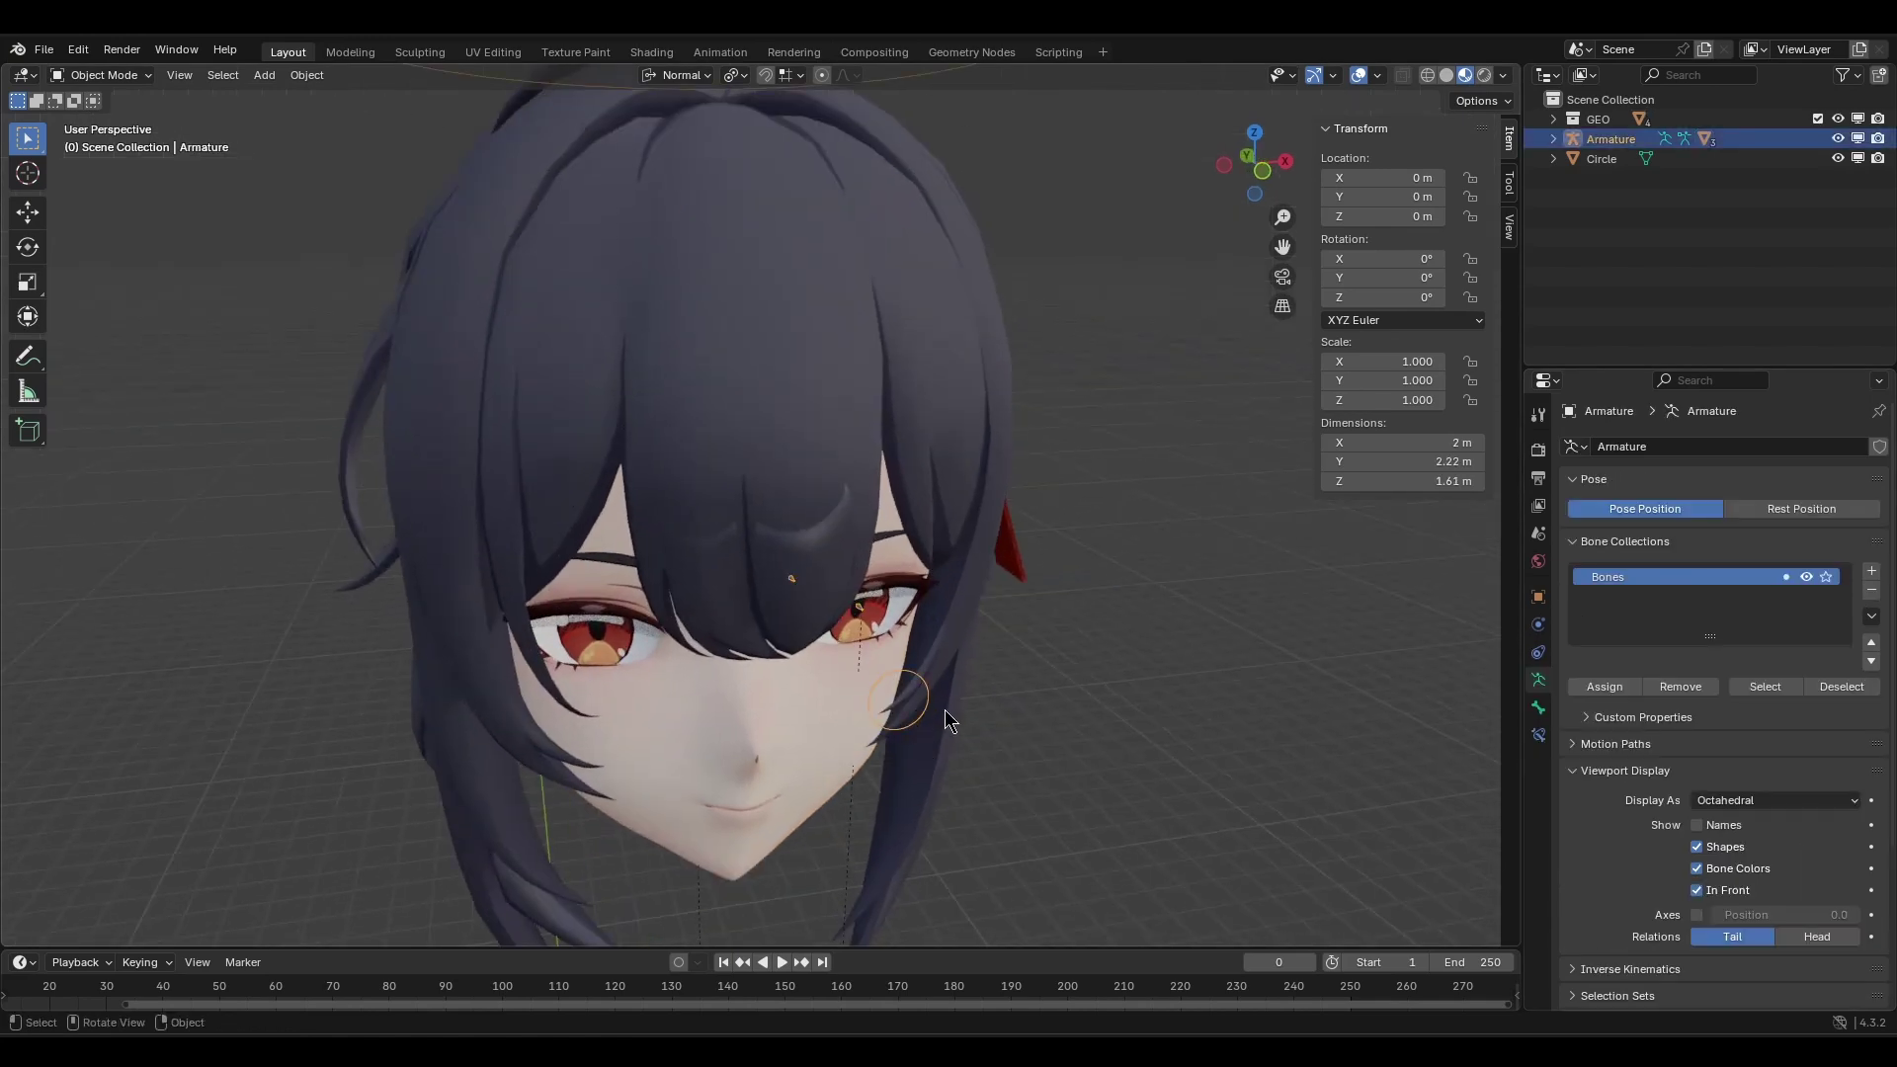
key("ctrl+Tab")
left_click(958, 677)
scroll(954, 668, "down", 3)
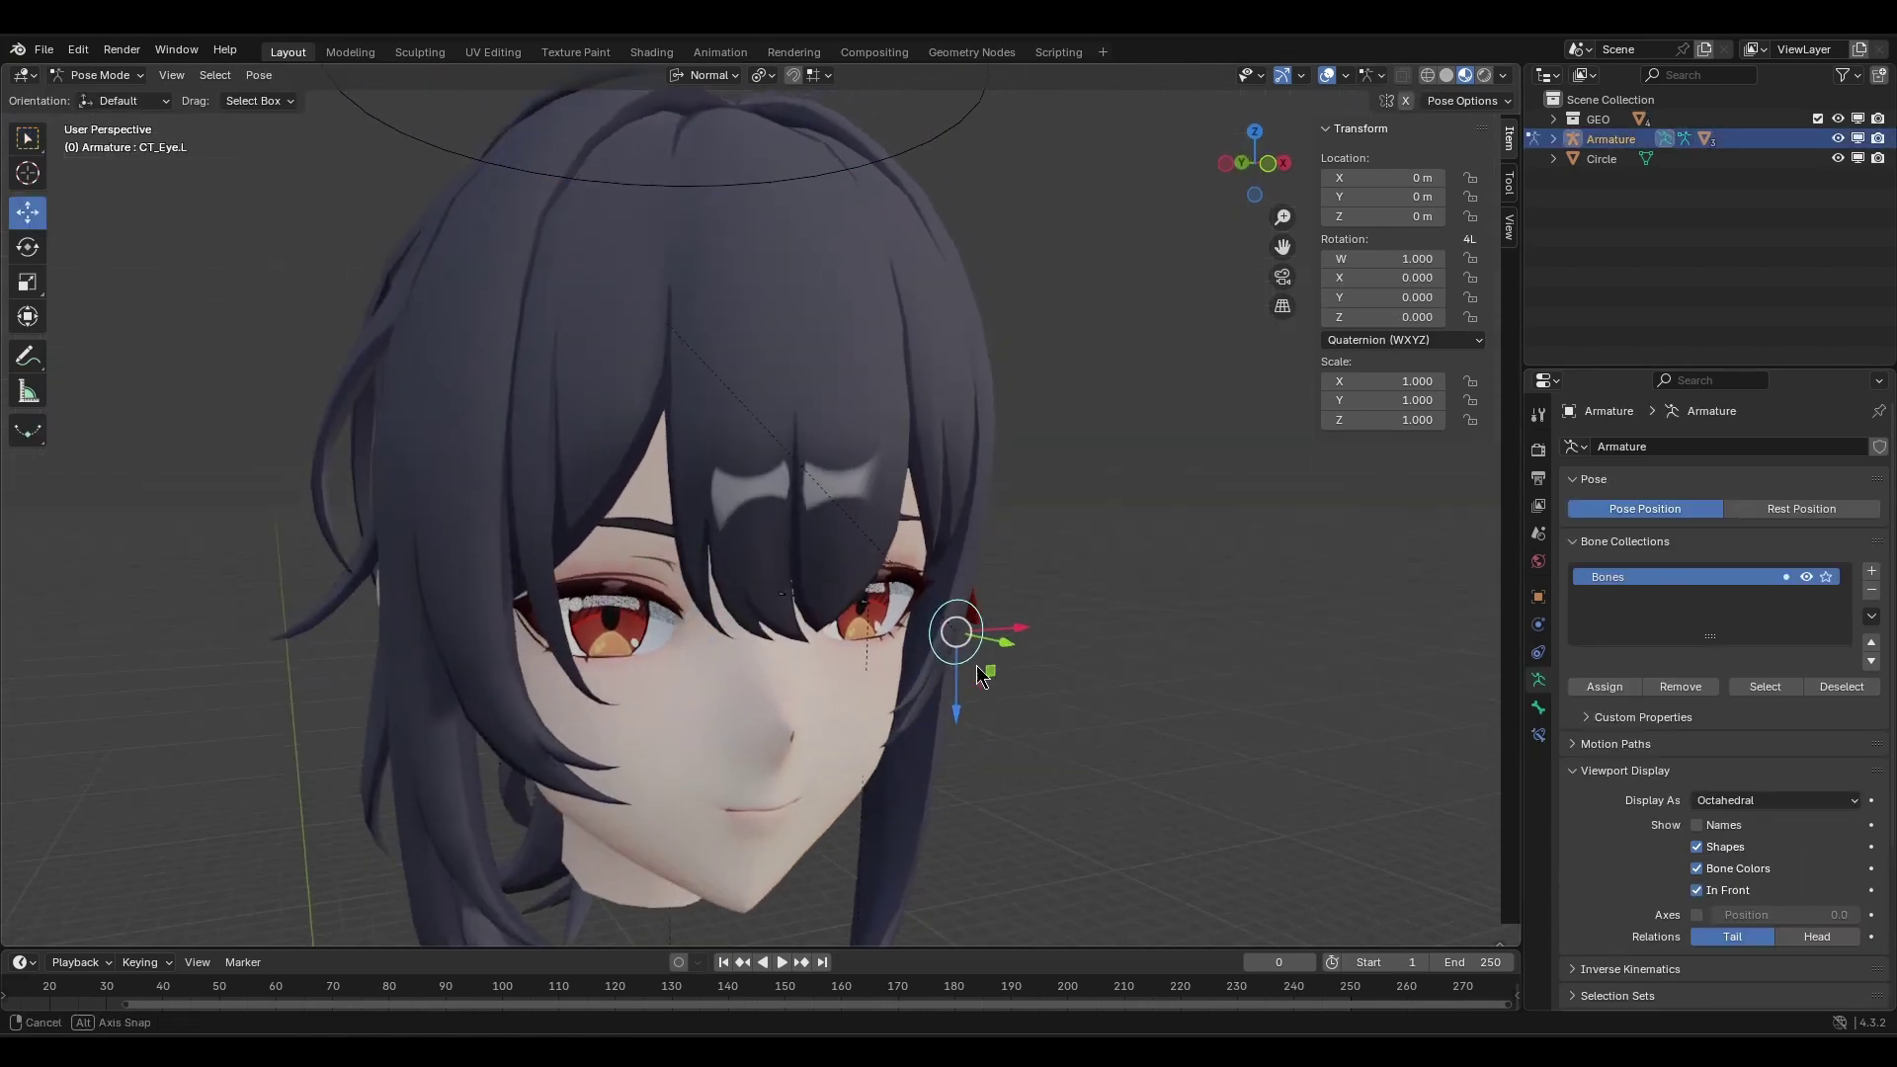
middle_click_drag(976, 666, 928, 656)
key("Tab")
key("KP_1")
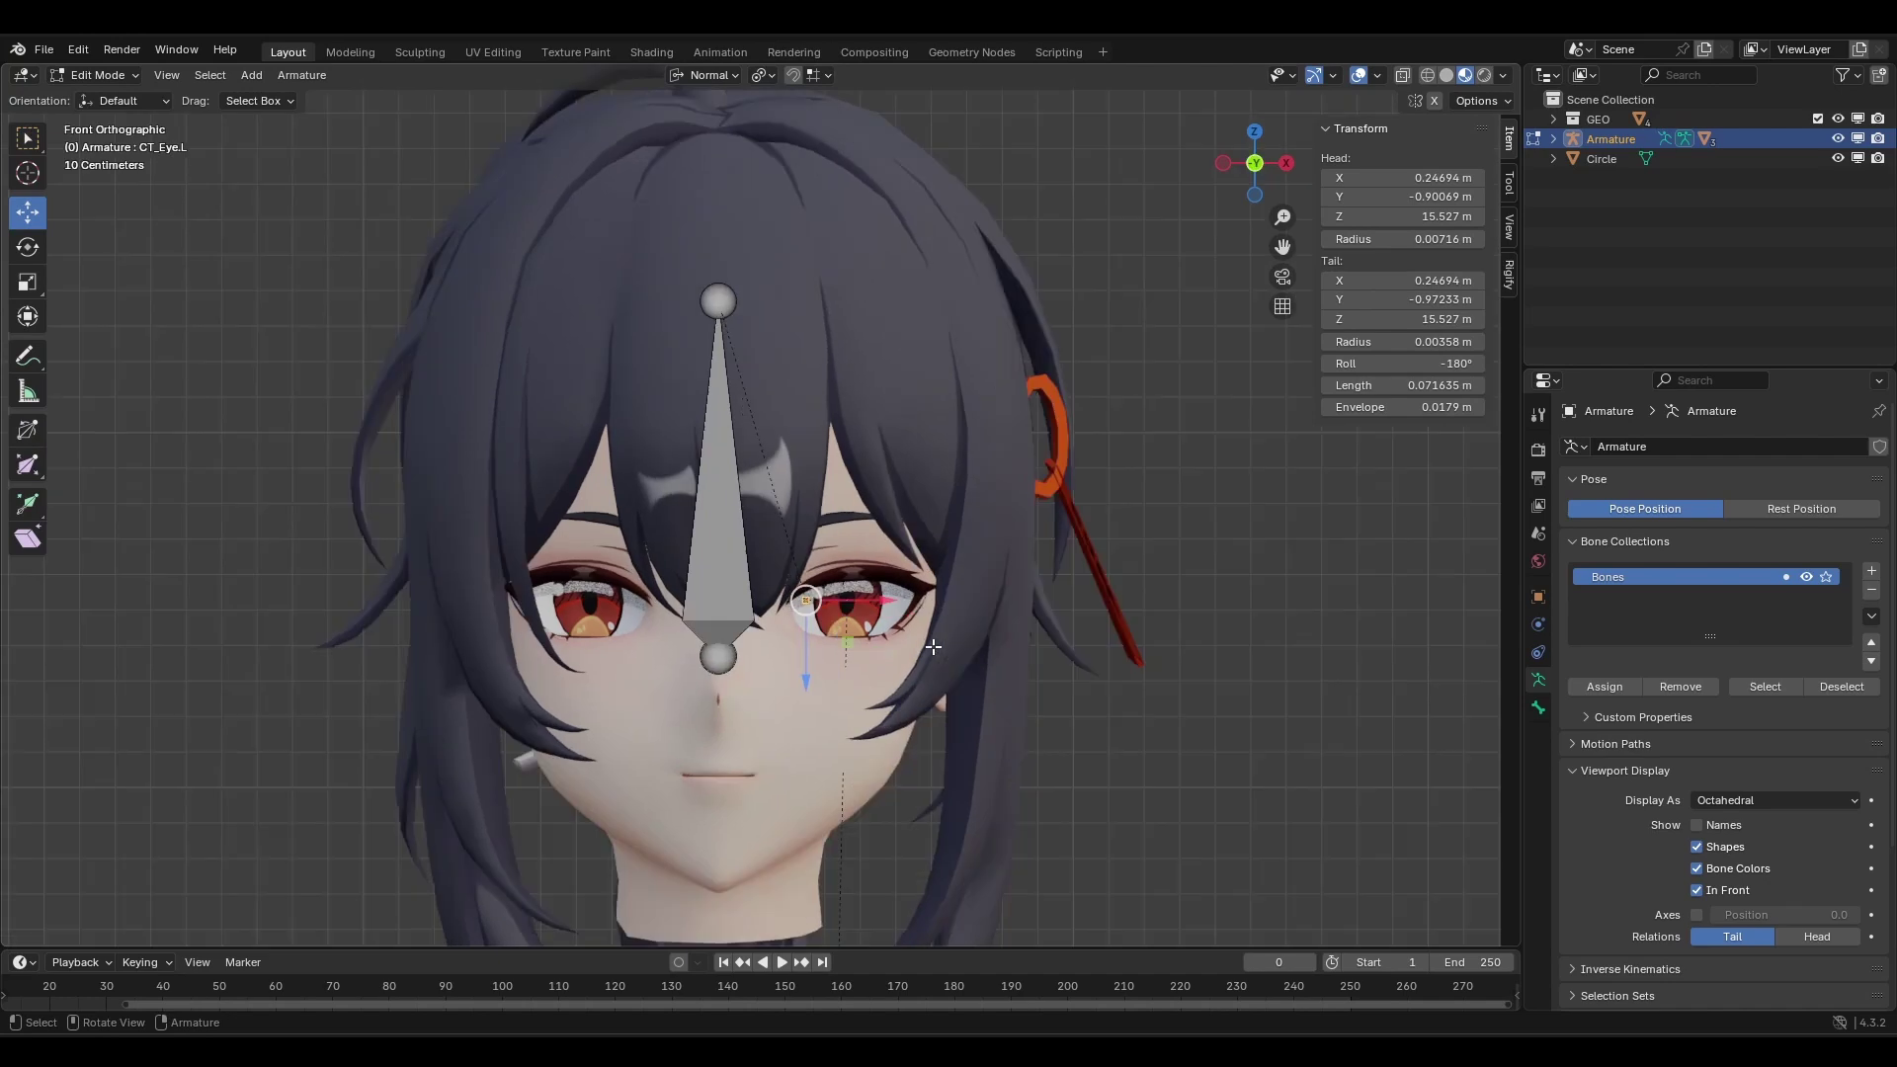
key("shift+d")
left_click(949, 617)
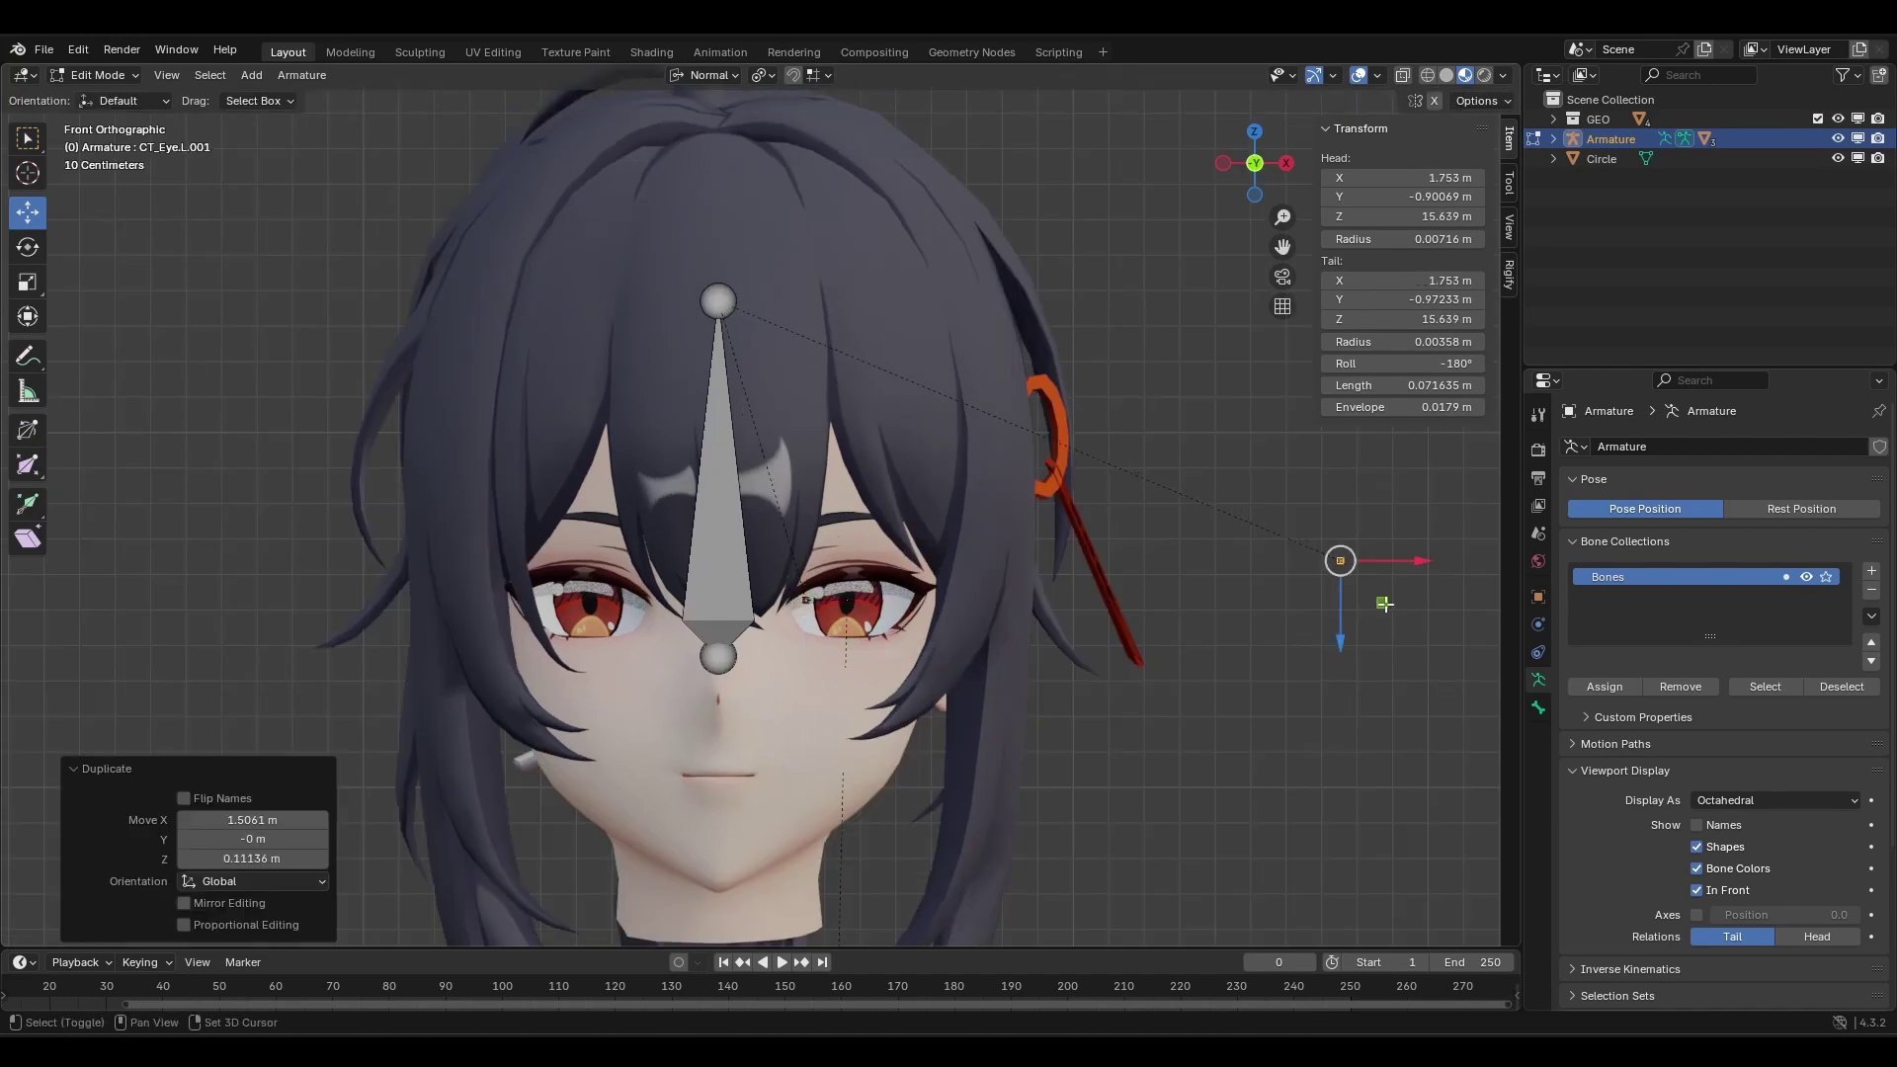
Rotate the duplicated bone 90° in the right side view so it stands upright.
middle_click_drag(948, 617, 988, 596)
key("KP_3")
scroll(988, 595, "up", 3)
type("r")
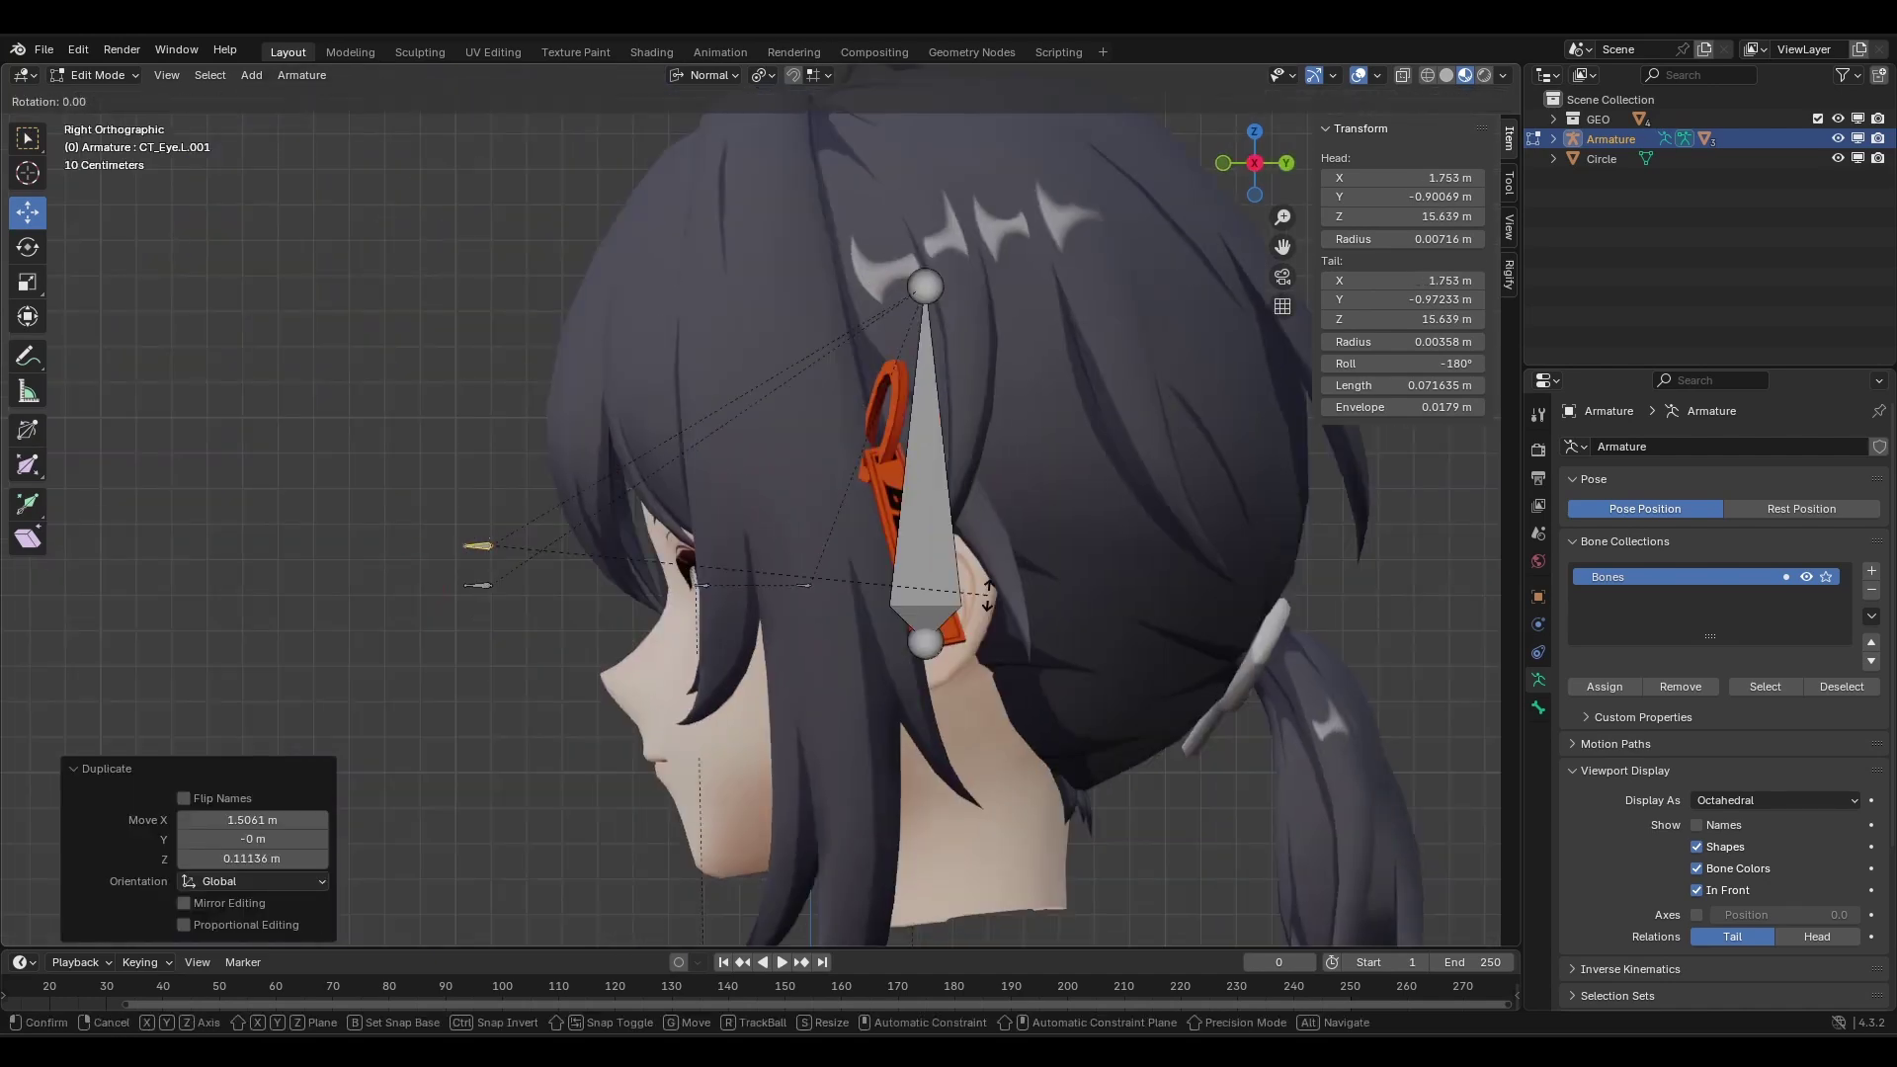
type("90")
key("Return")
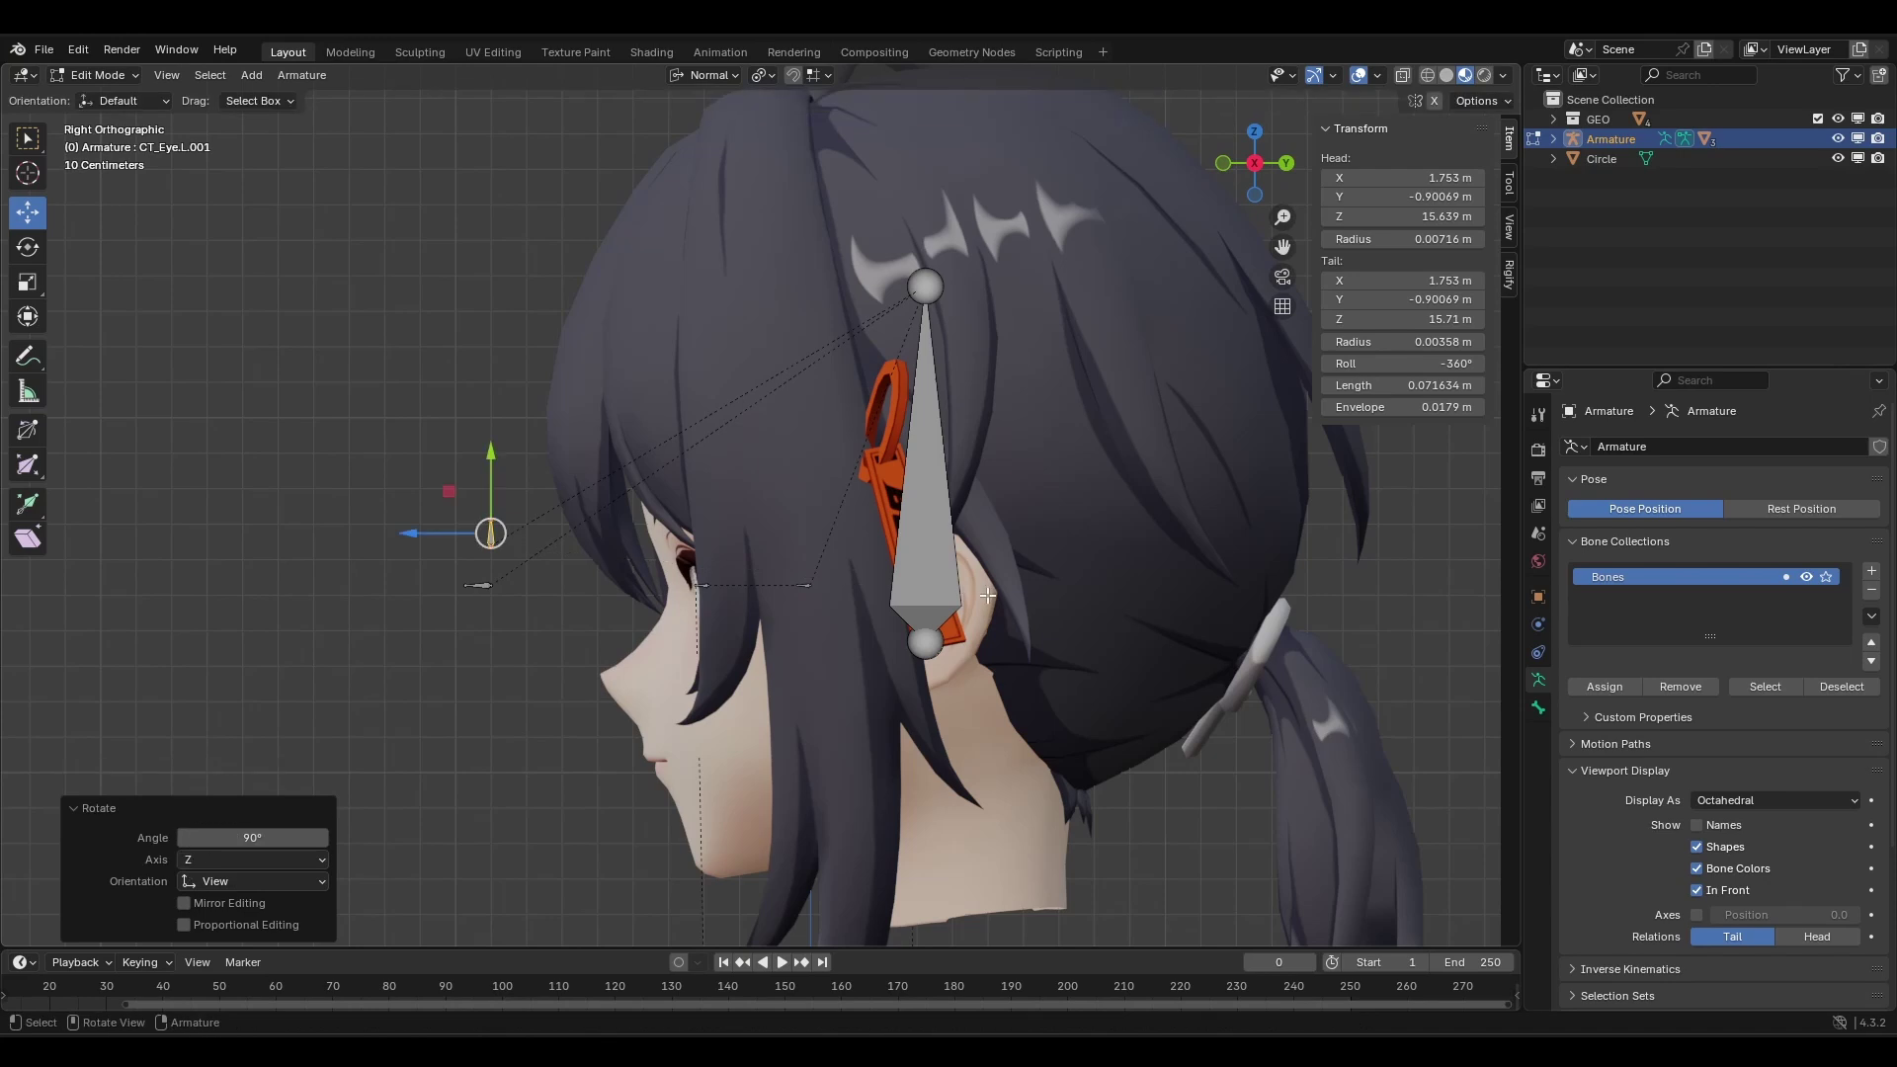
Move the duplicated bone about 1.28 m back, and reposition it in front view at about X 1.69 m, Z 15.8 m.
key("Tab")
key("Tab")
left_click_drag(464, 486, 910, 487)
key("KP_1")
scroll(897, 495, "up", 4)
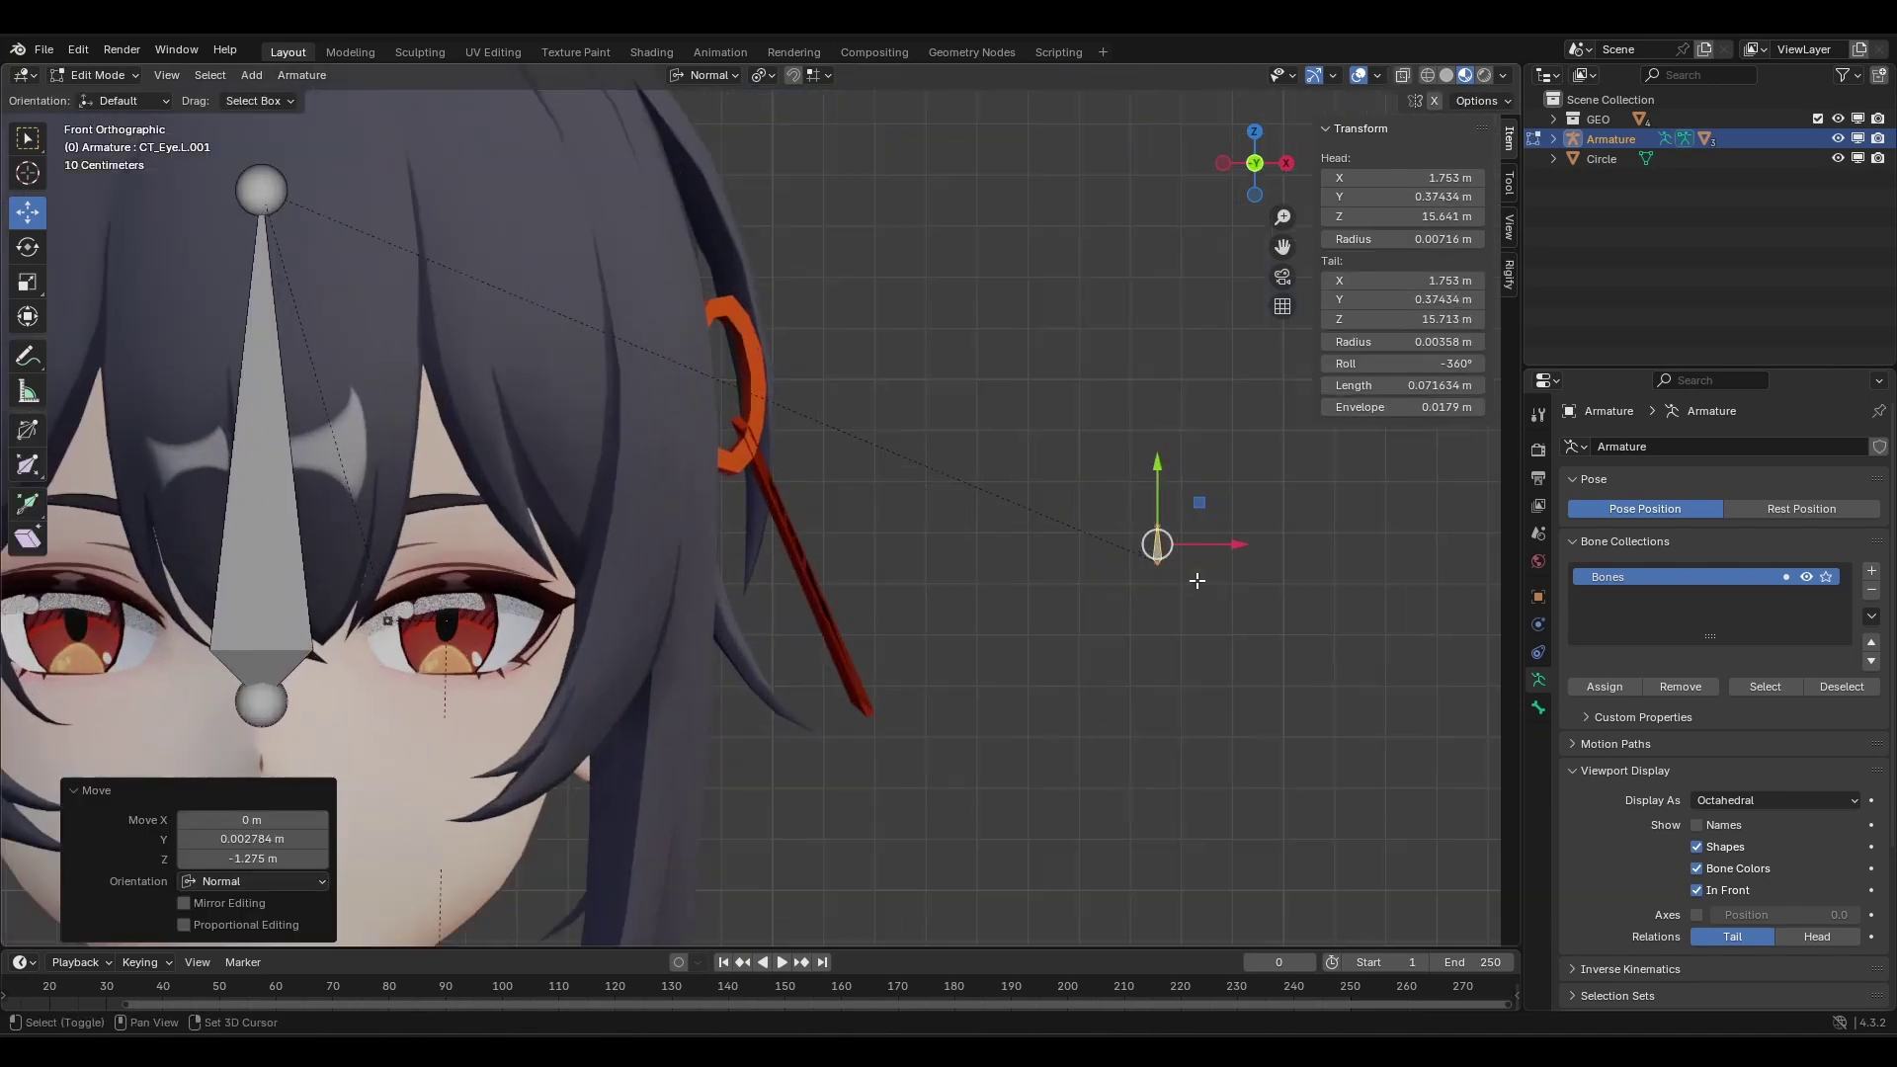
key("g")
left_click(1003, 502)
Set the X rotation of the duplicated bone's custom shape to 0° in Pose Mode.
middle_click_drag(1004, 502, 909, 404, "shift")
scroll(851, 519, "up", 5)
key("ctrl+Tab")
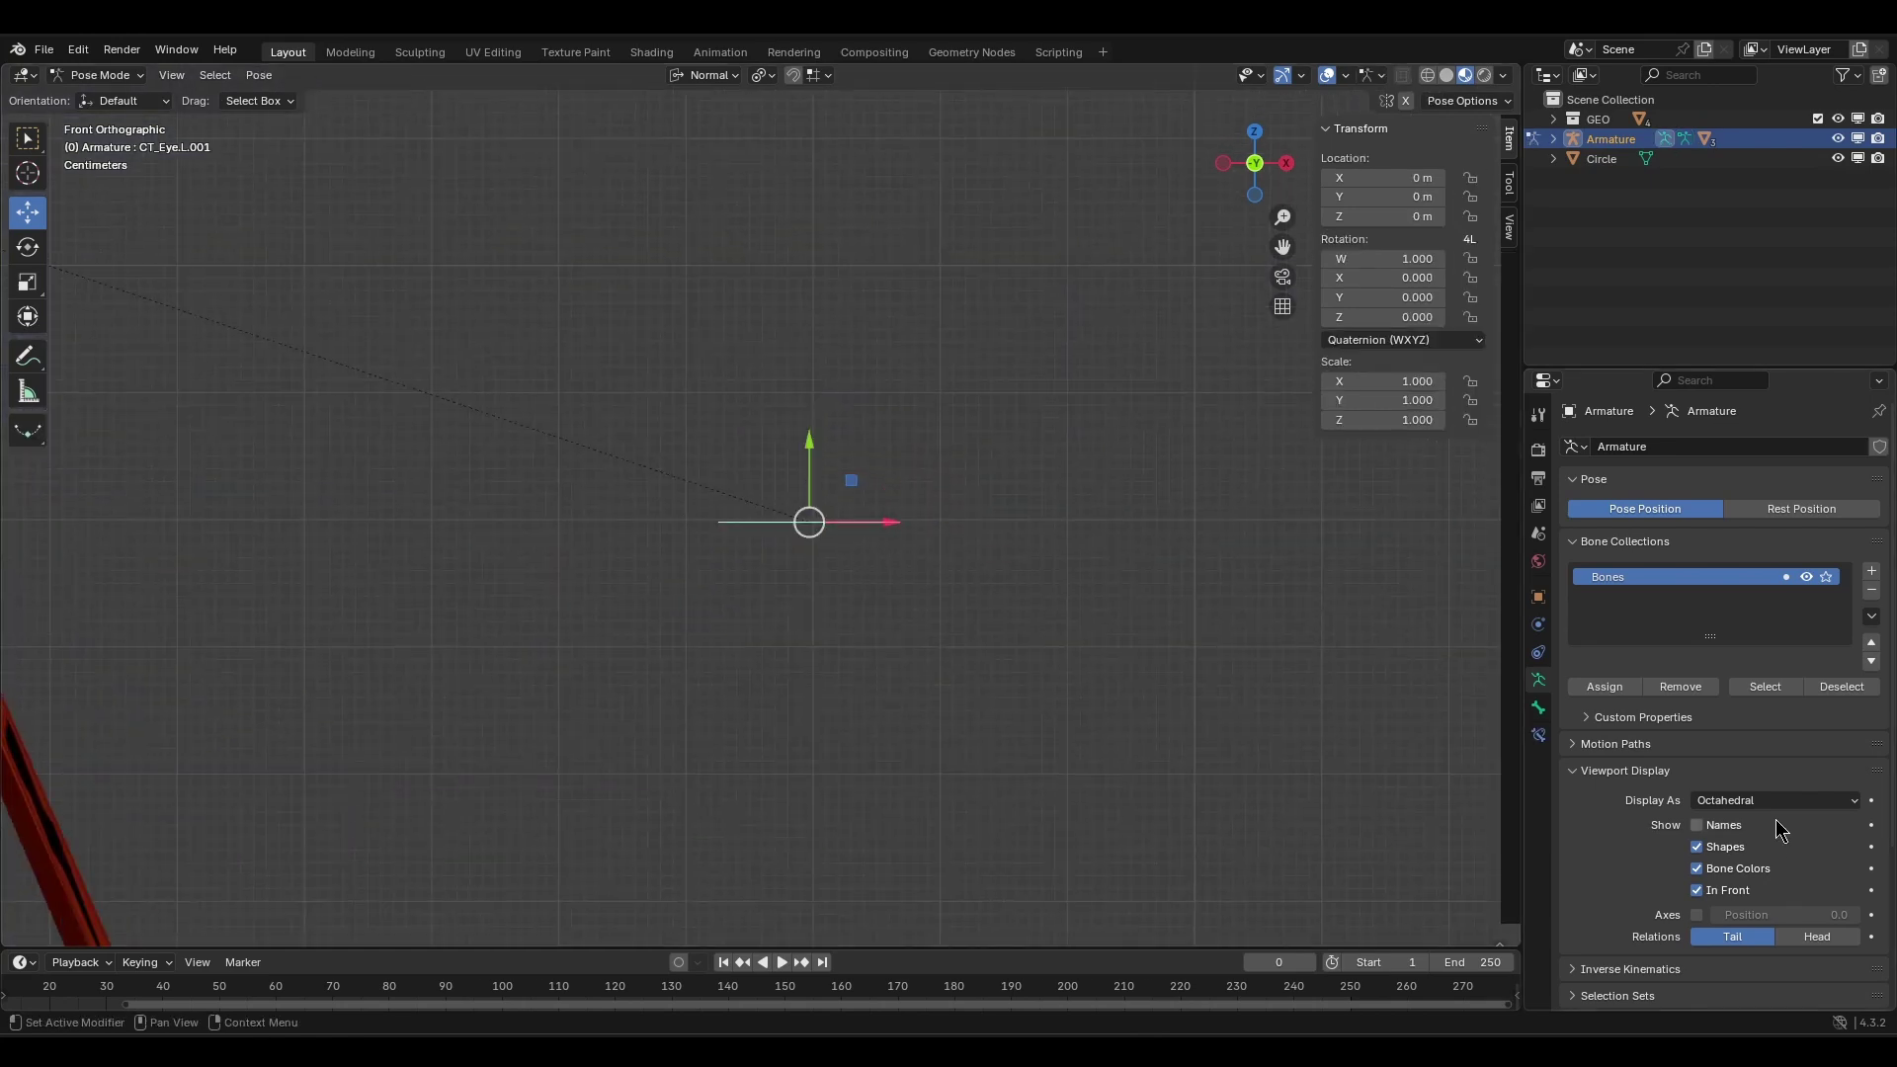
left_click(1540, 705)
scroll(1691, 787, "down", 10)
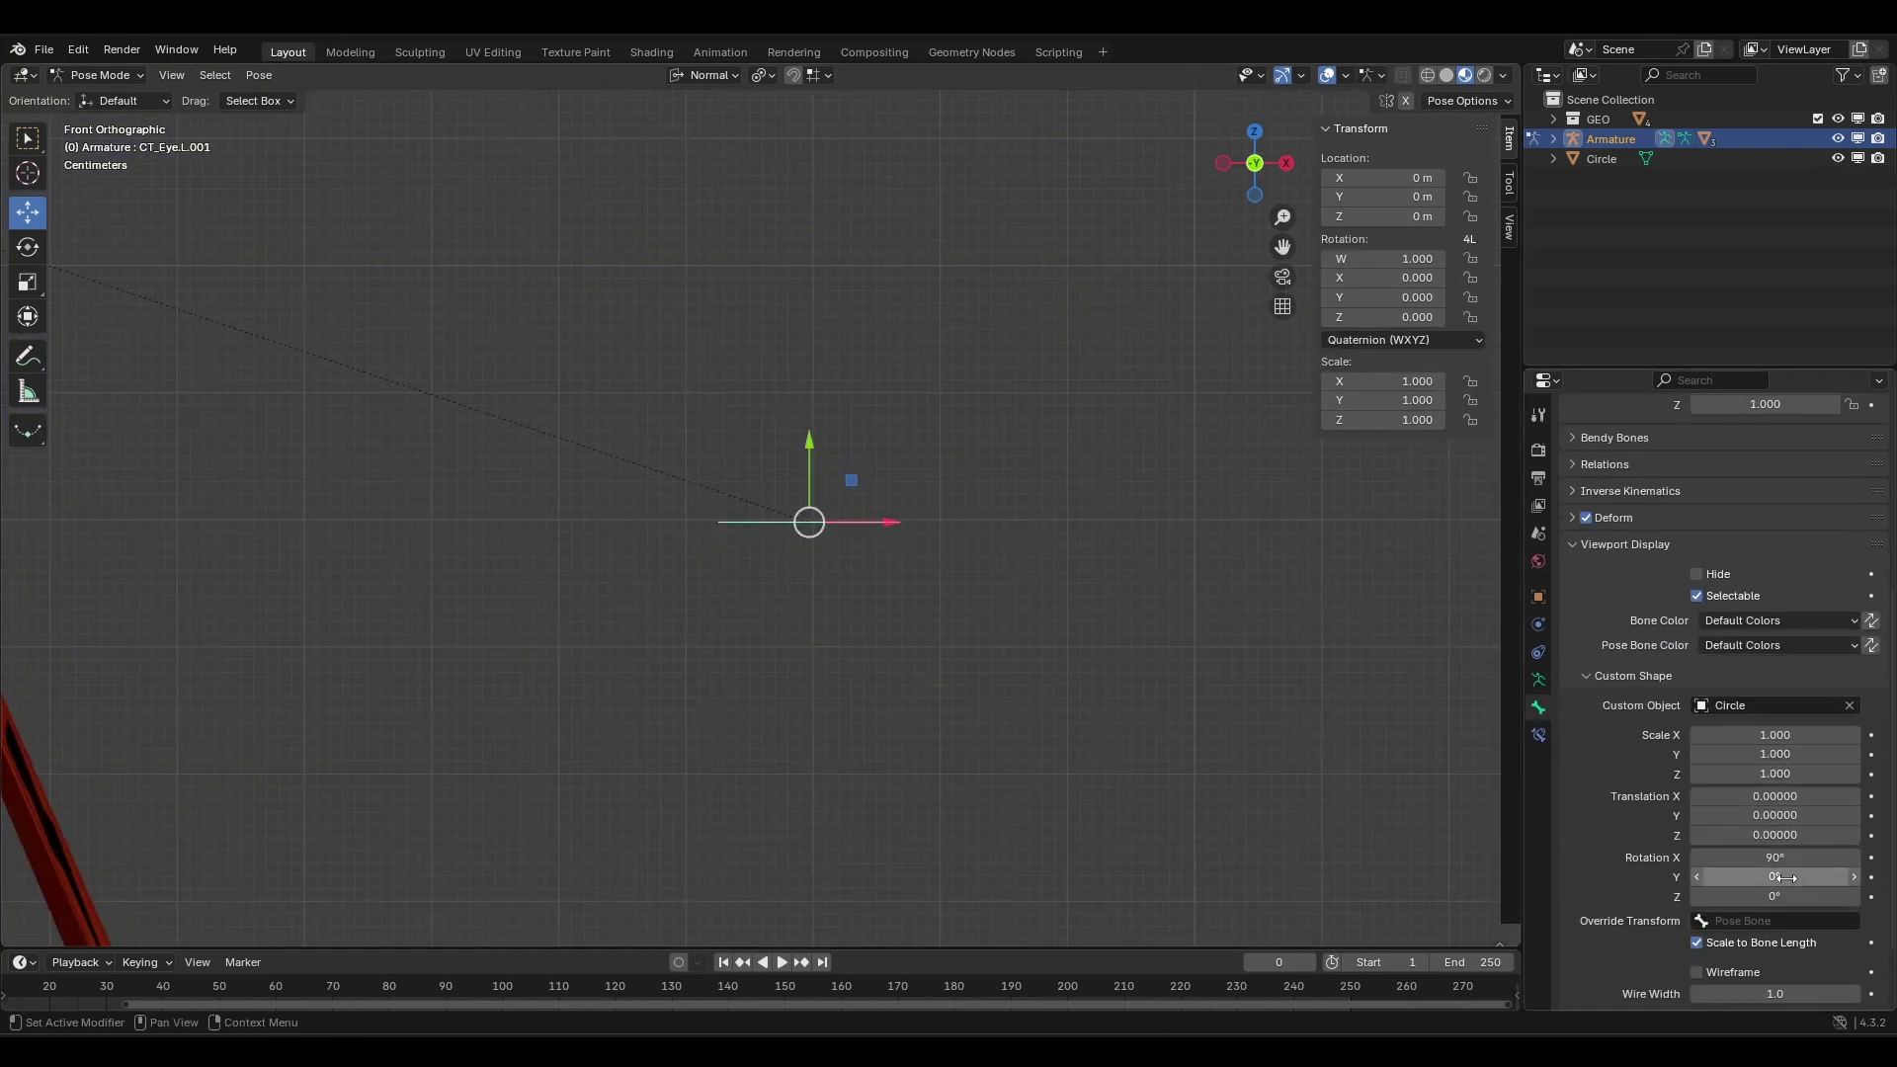
left_click(1791, 858)
type("0")
key("Return")
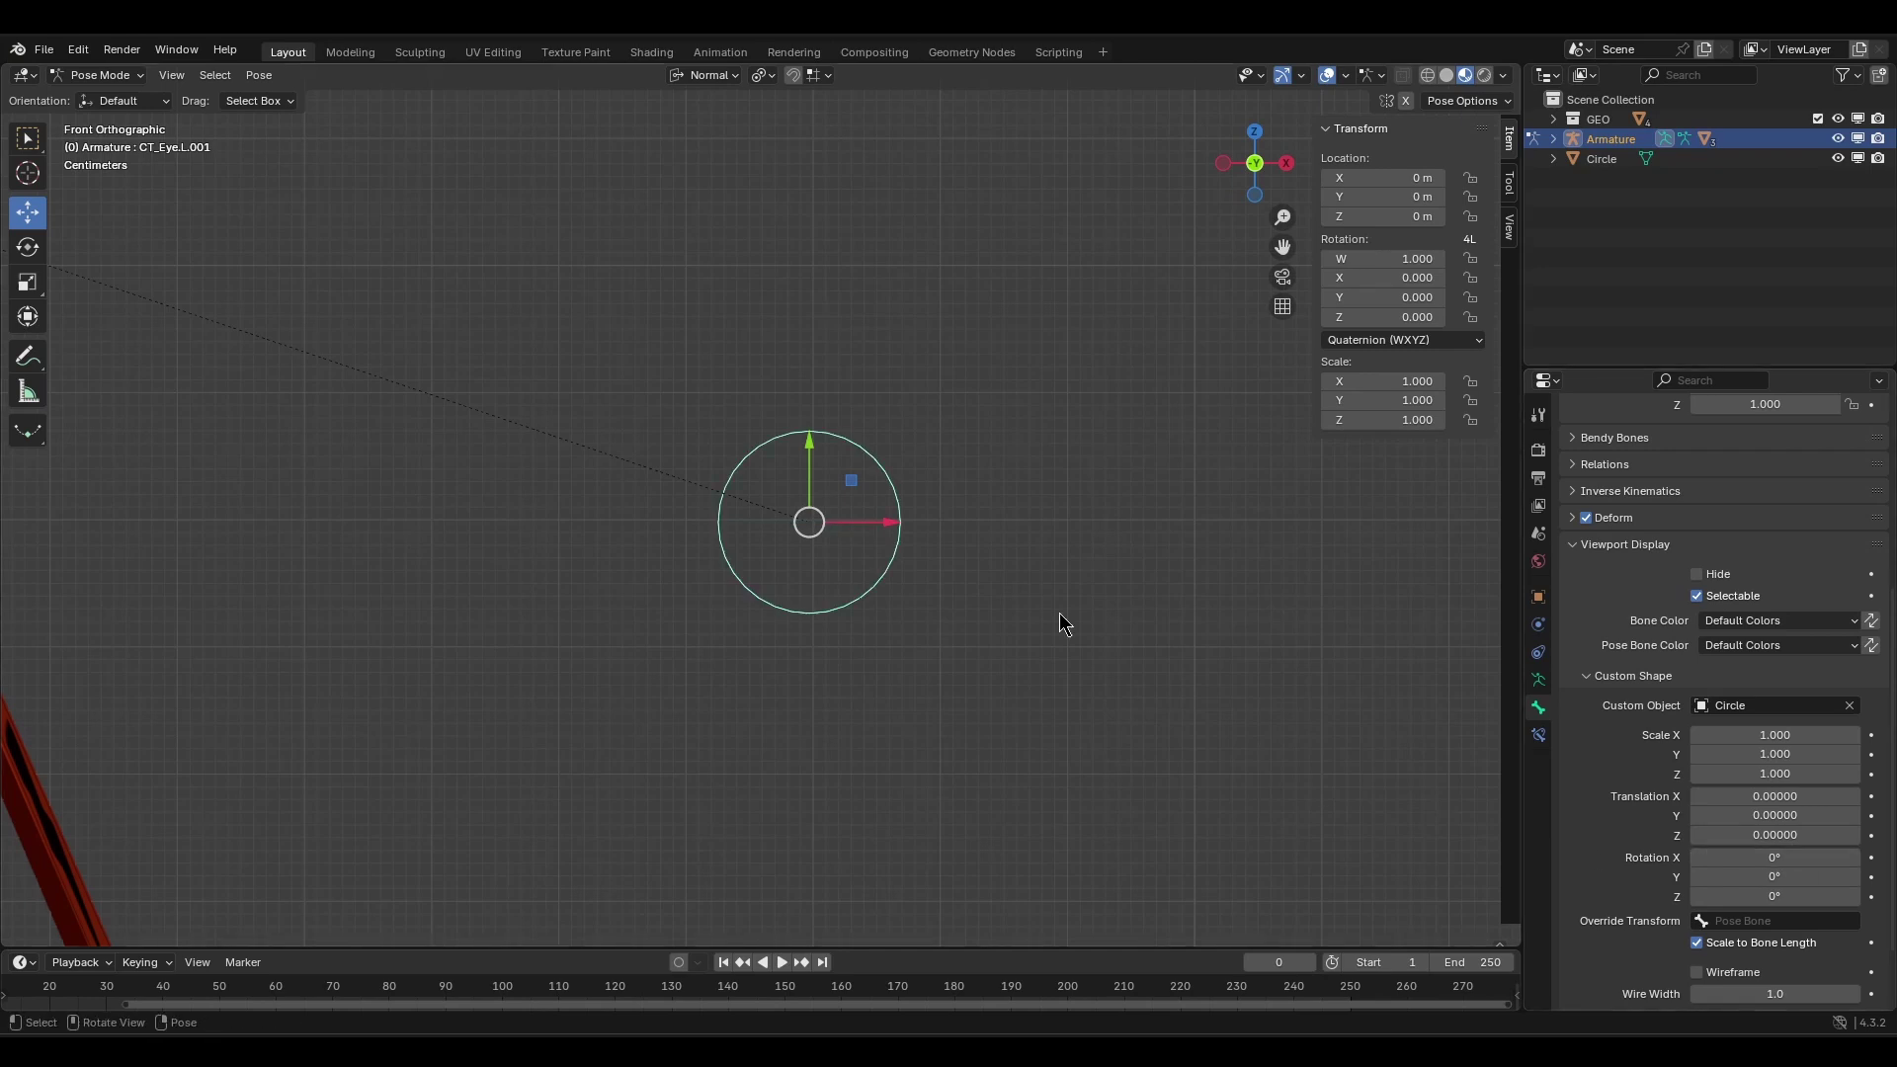
Rename the duplicated control bone as CT_Eyebrow.
key("F2")
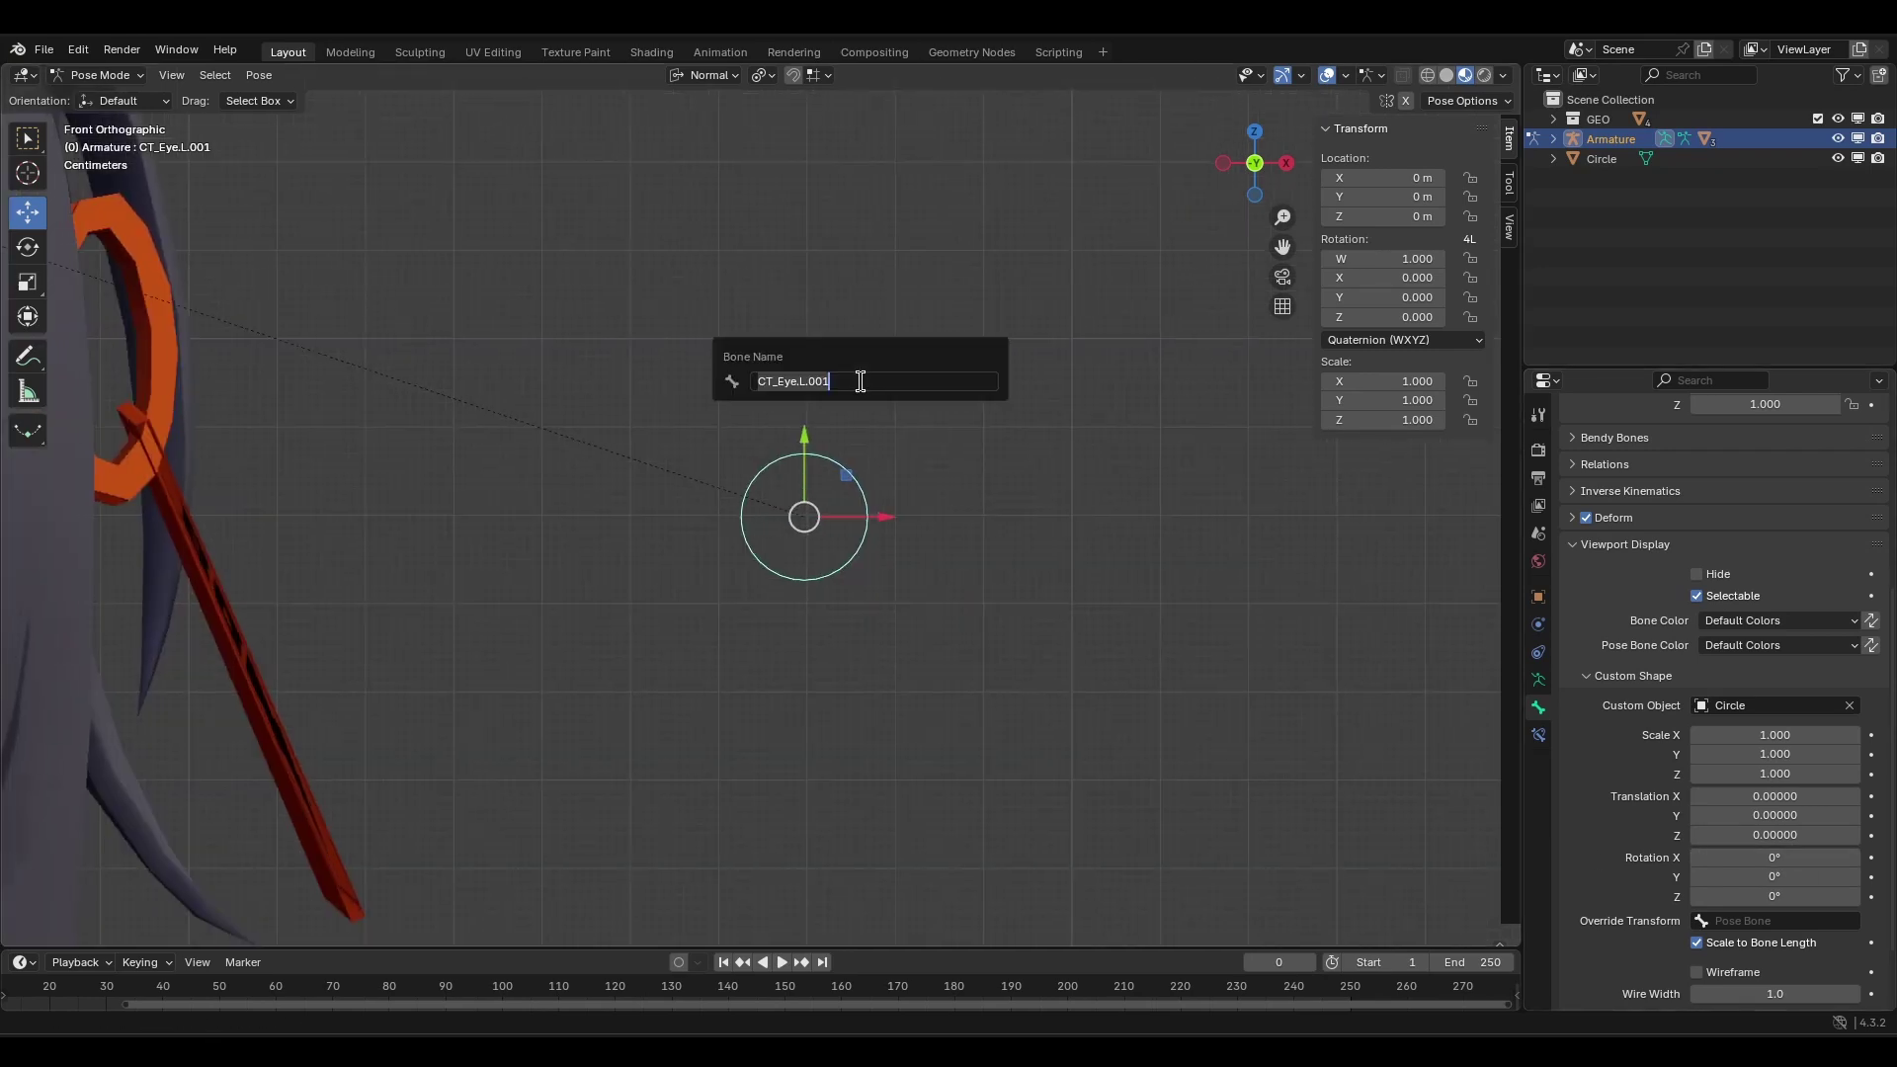
left_click(860, 381)
type("brow")
key("Return")
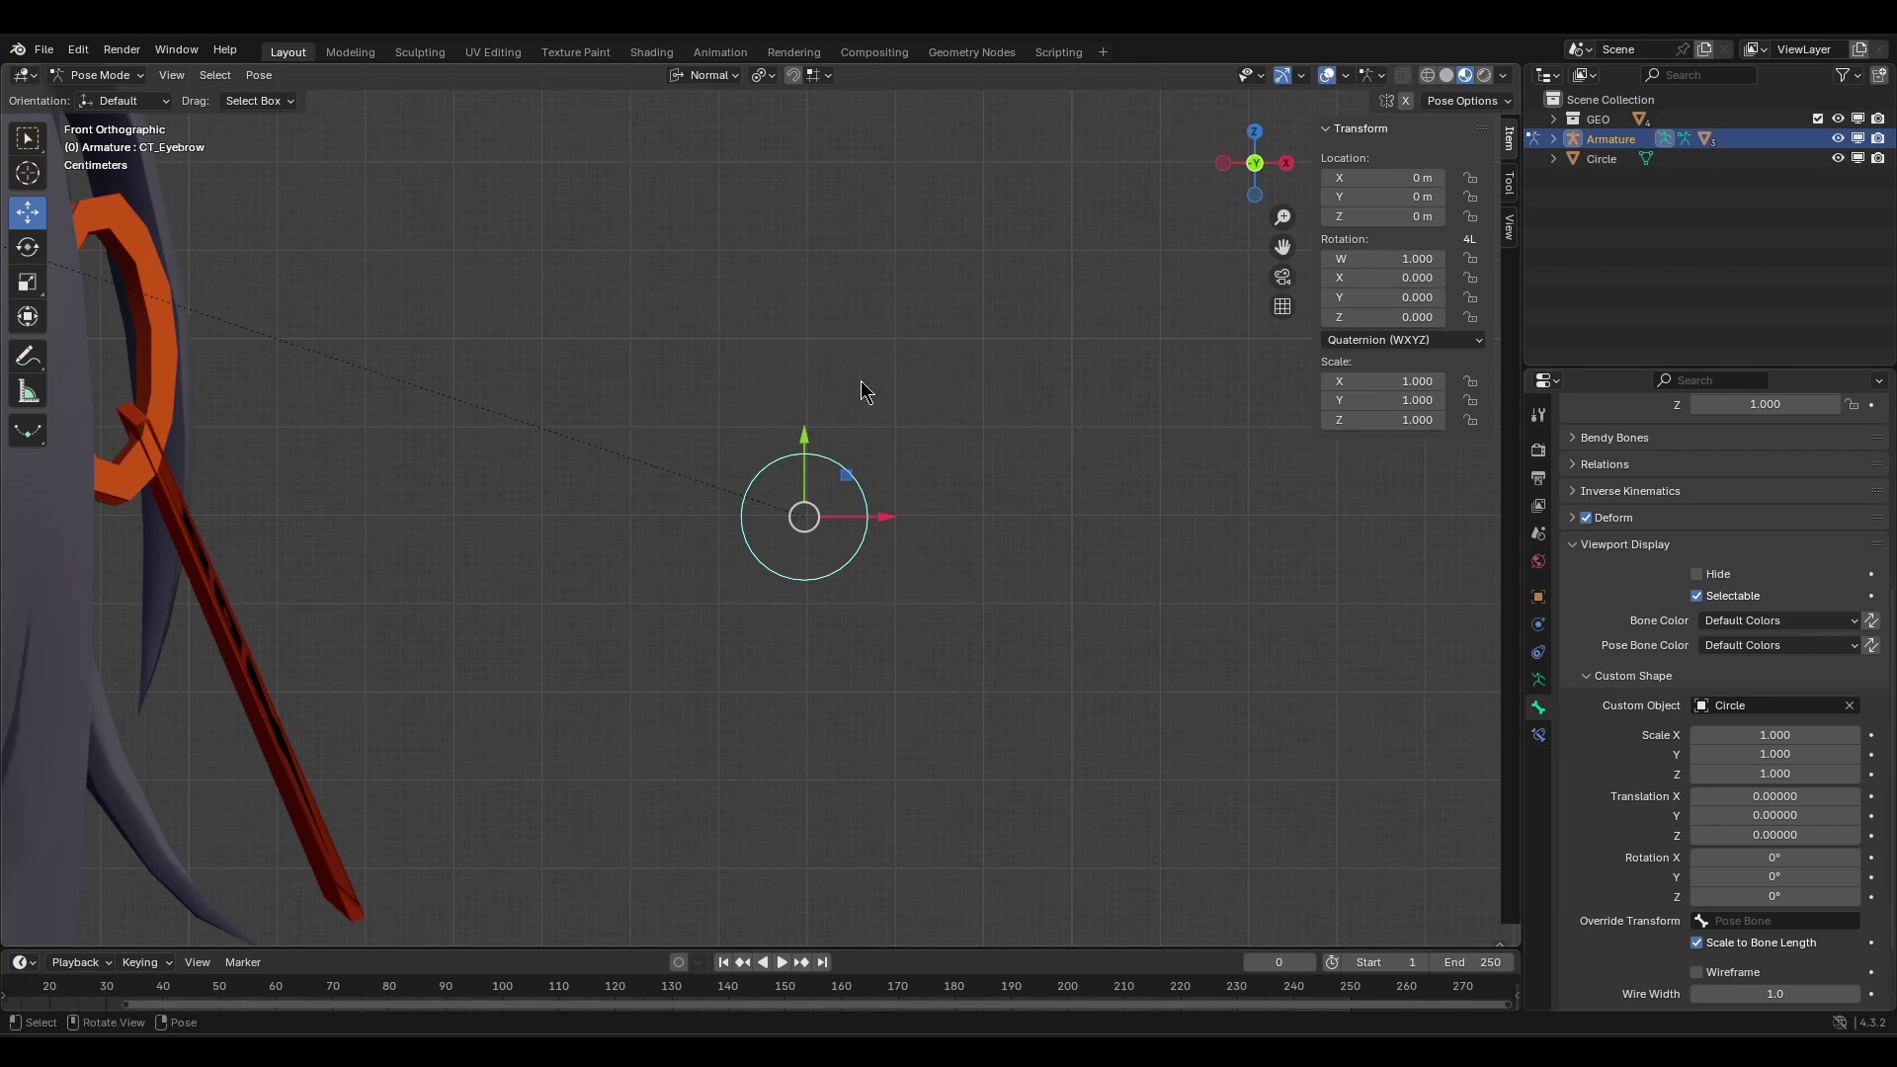
Duplicate CT_Eyebrow in place and scale the copy up so its ring surrounds the original one.
middle_click_drag(895, 397, 927, 378, "shift")
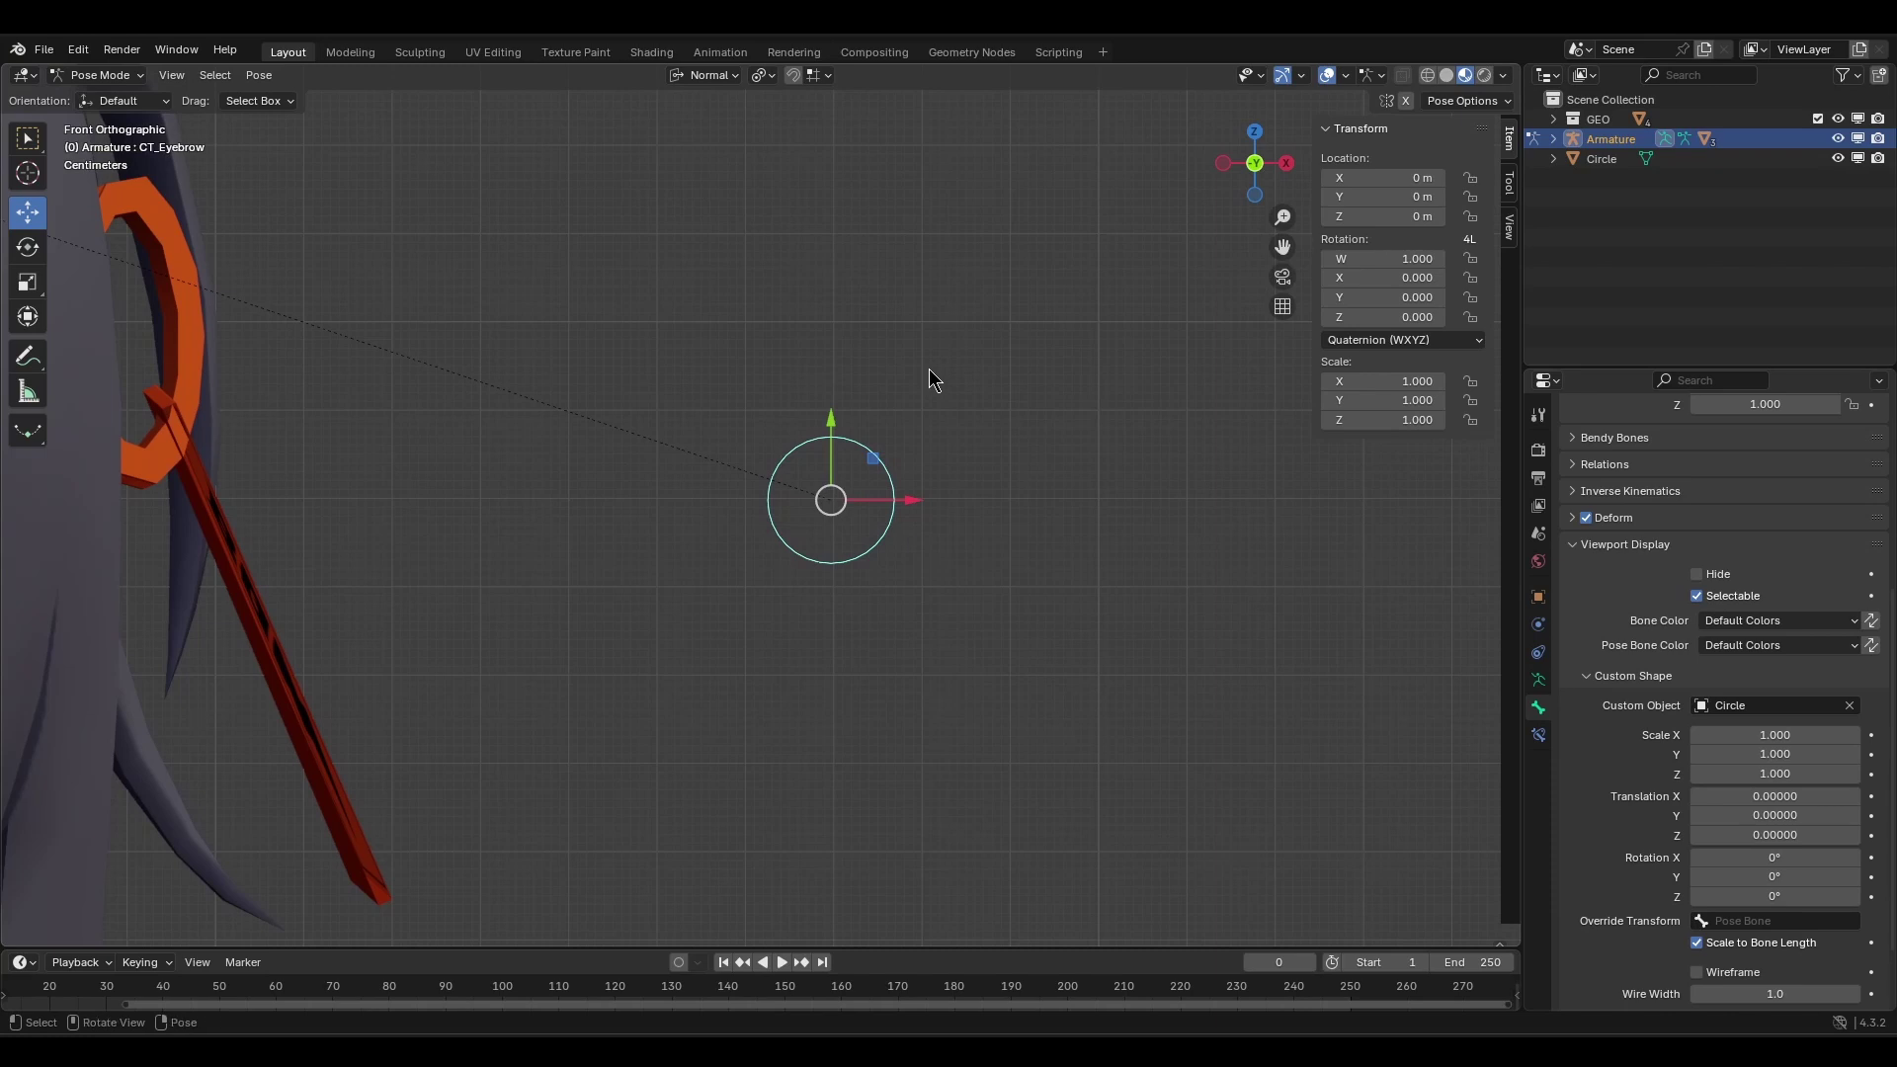
key("Tab")
key("shift+d")
key("Escape")
key("s")
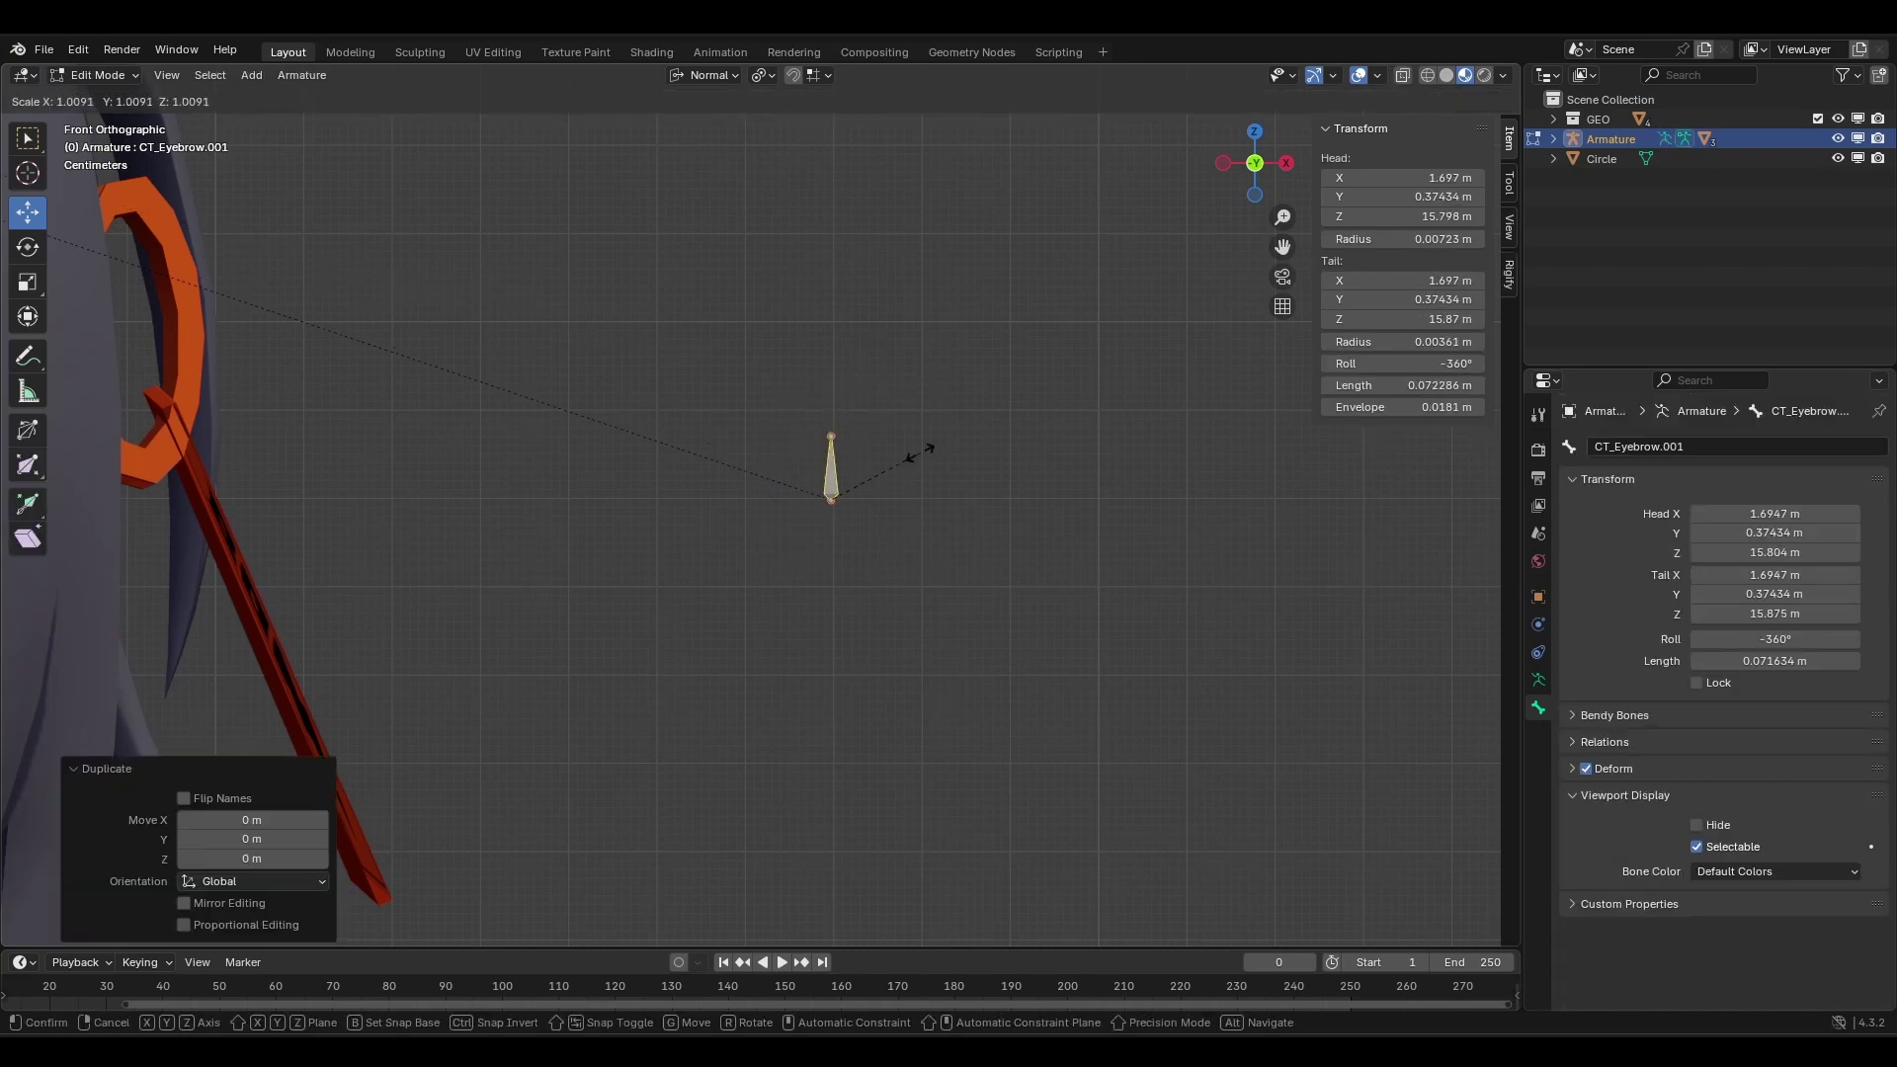
left_click(961, 385)
key("Tab")
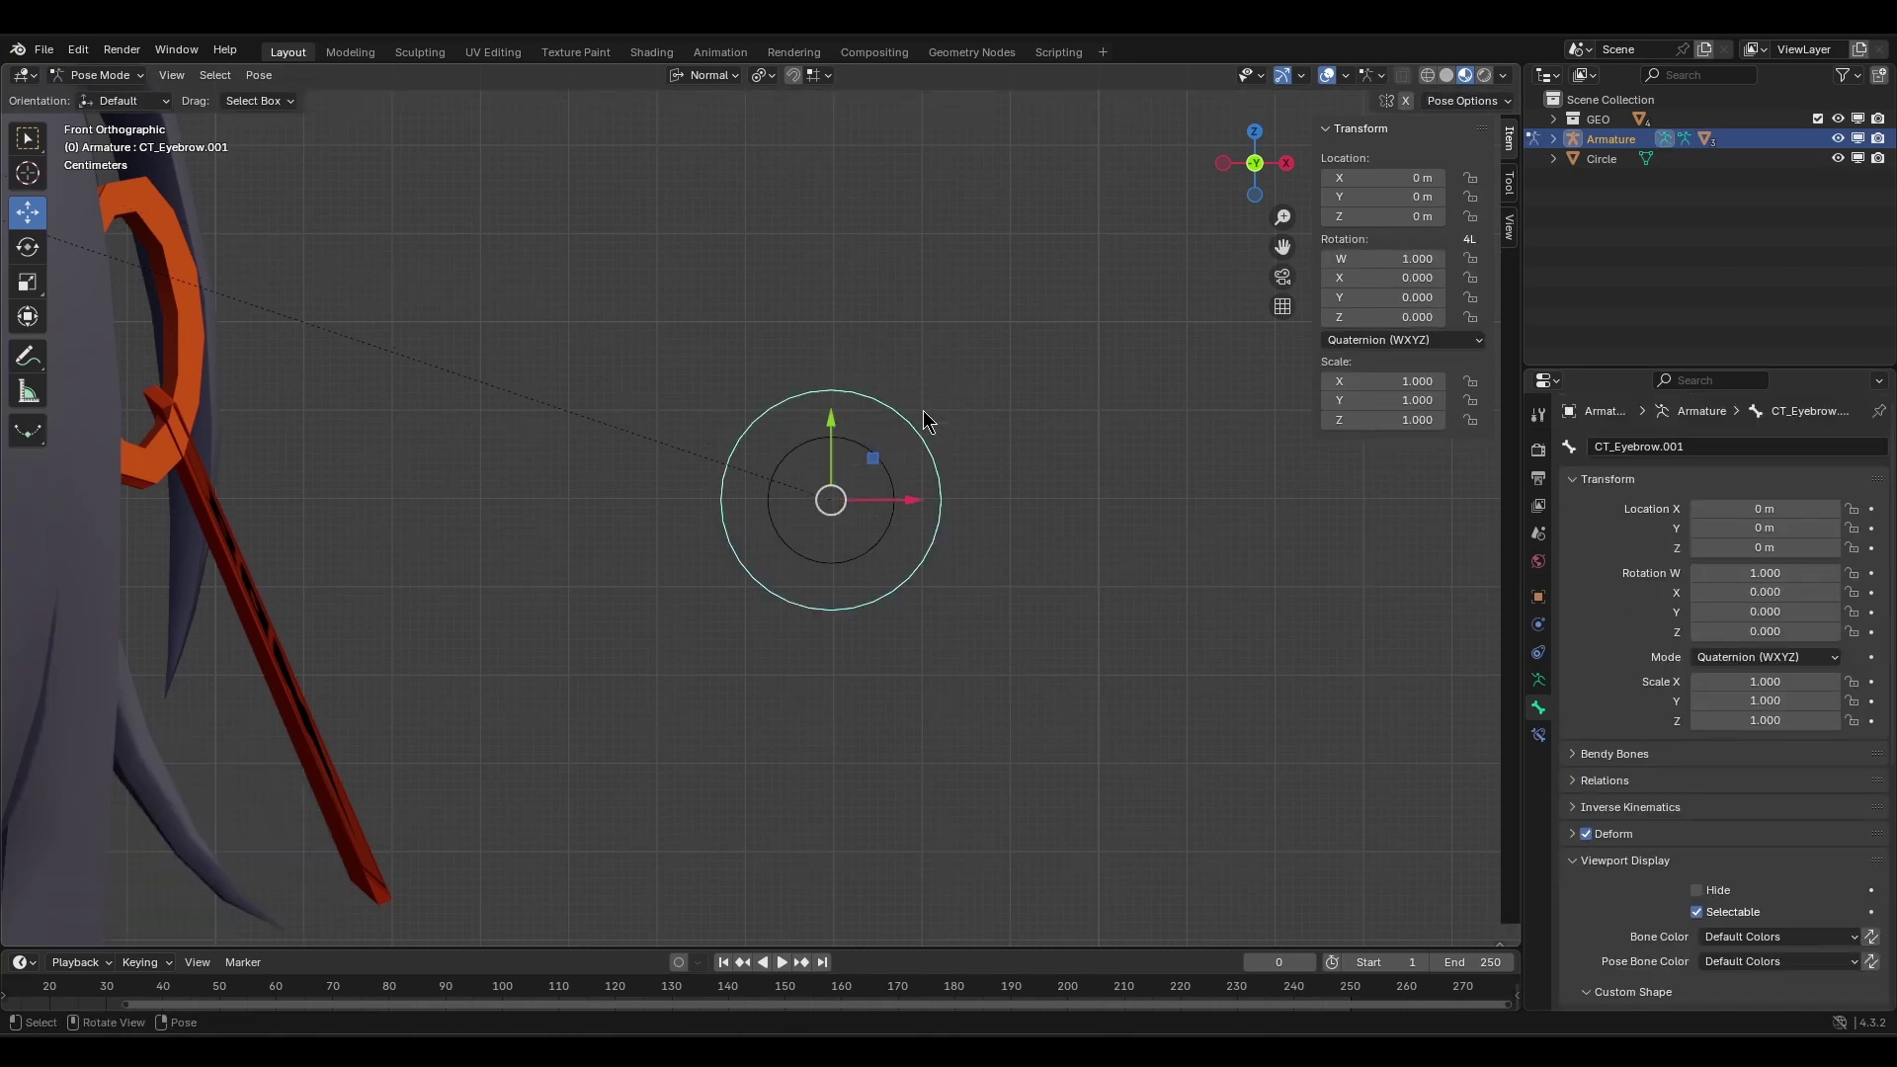
Rename the enlarged duplicate control bone as CT_Eyebrow.Container.
key("F2")
left_click(909, 434)
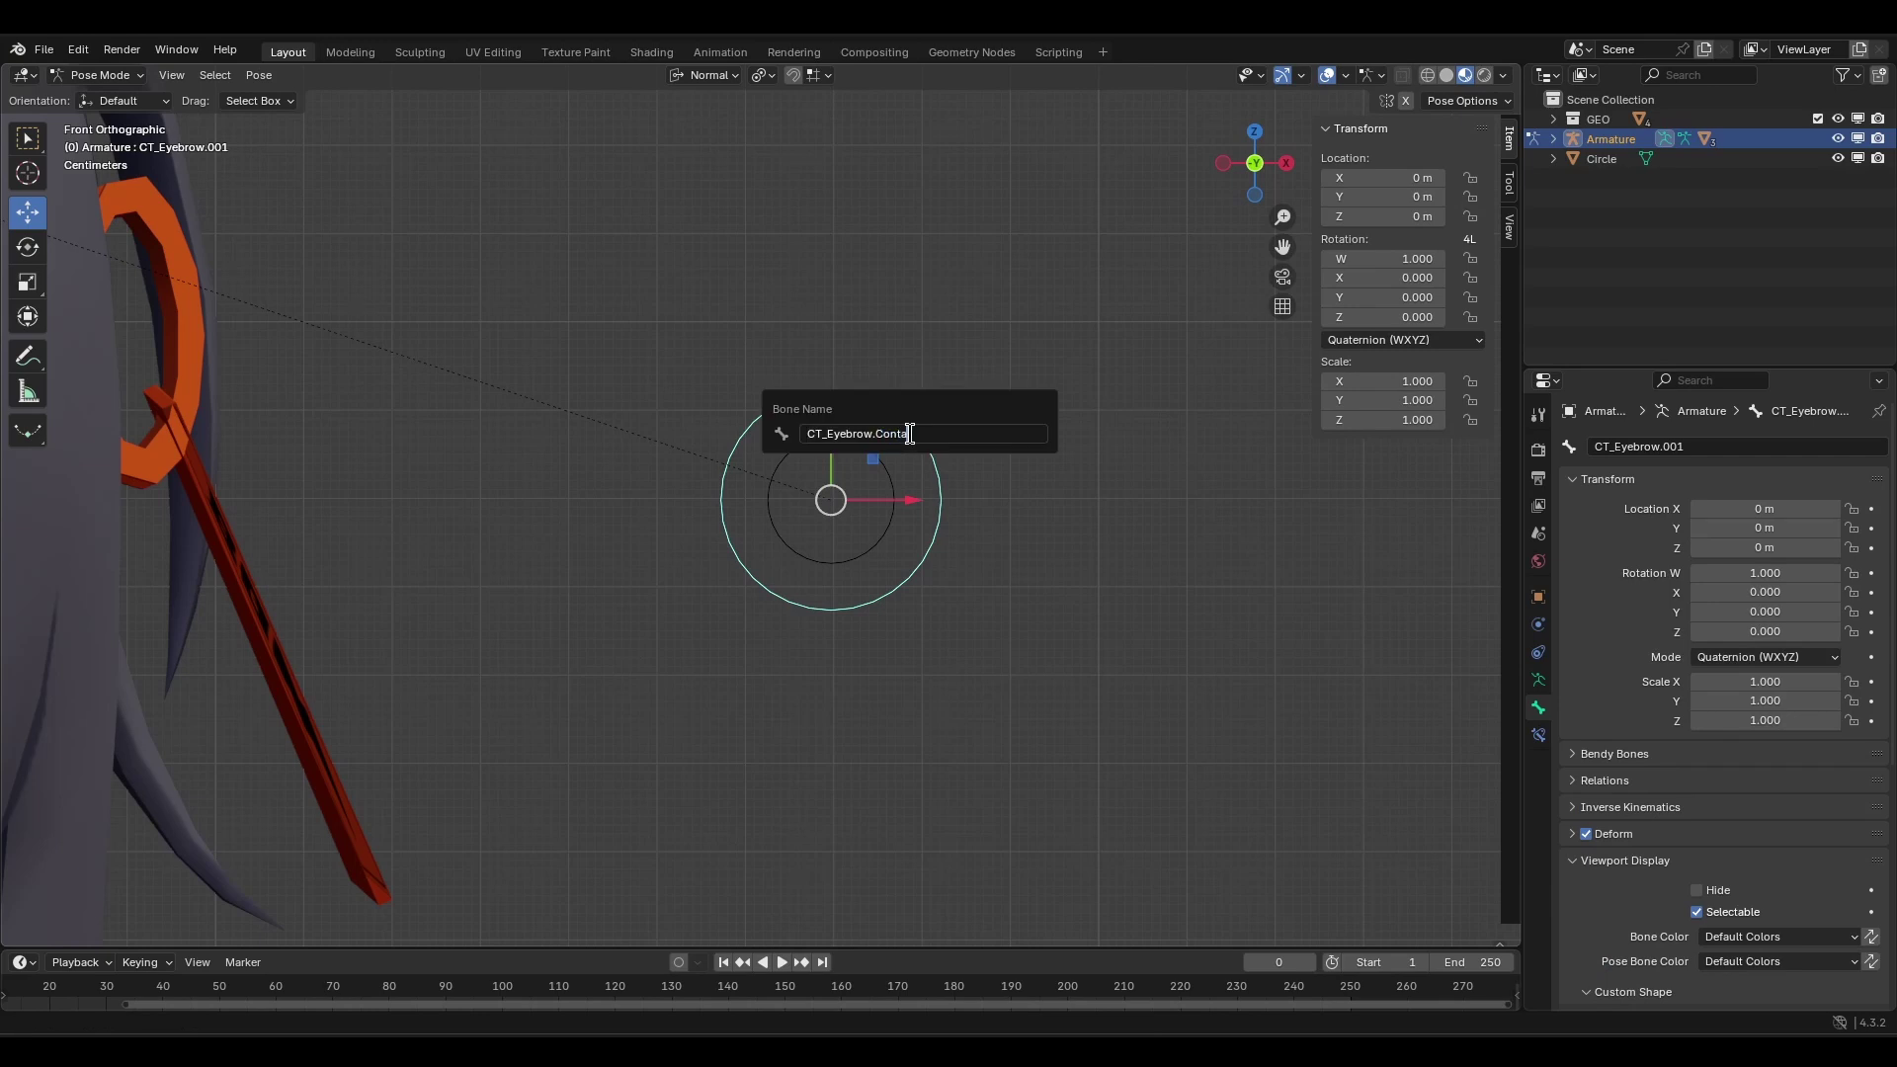
type("Container")
key("Return")
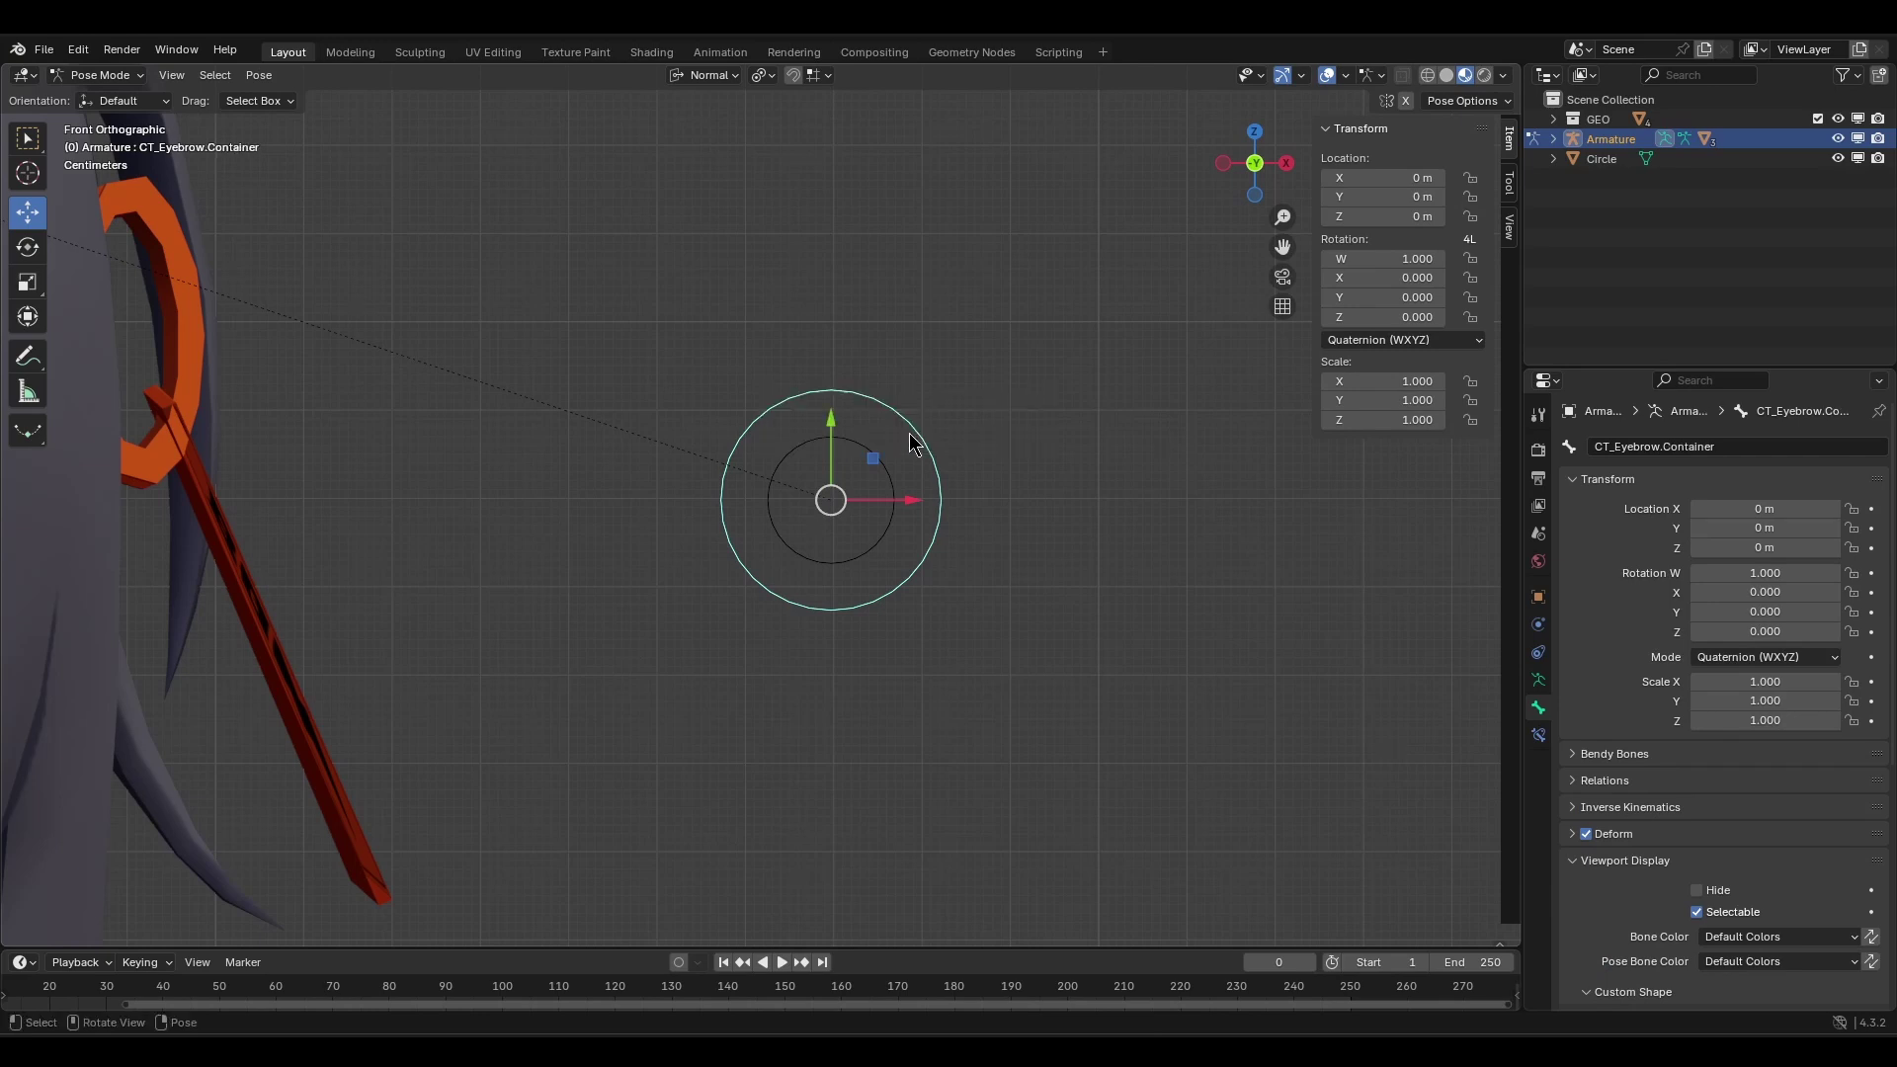
Switch to Object Mode and add a plane mesh directly in the Scene Collection.
scroll(910, 439, "down", 10)
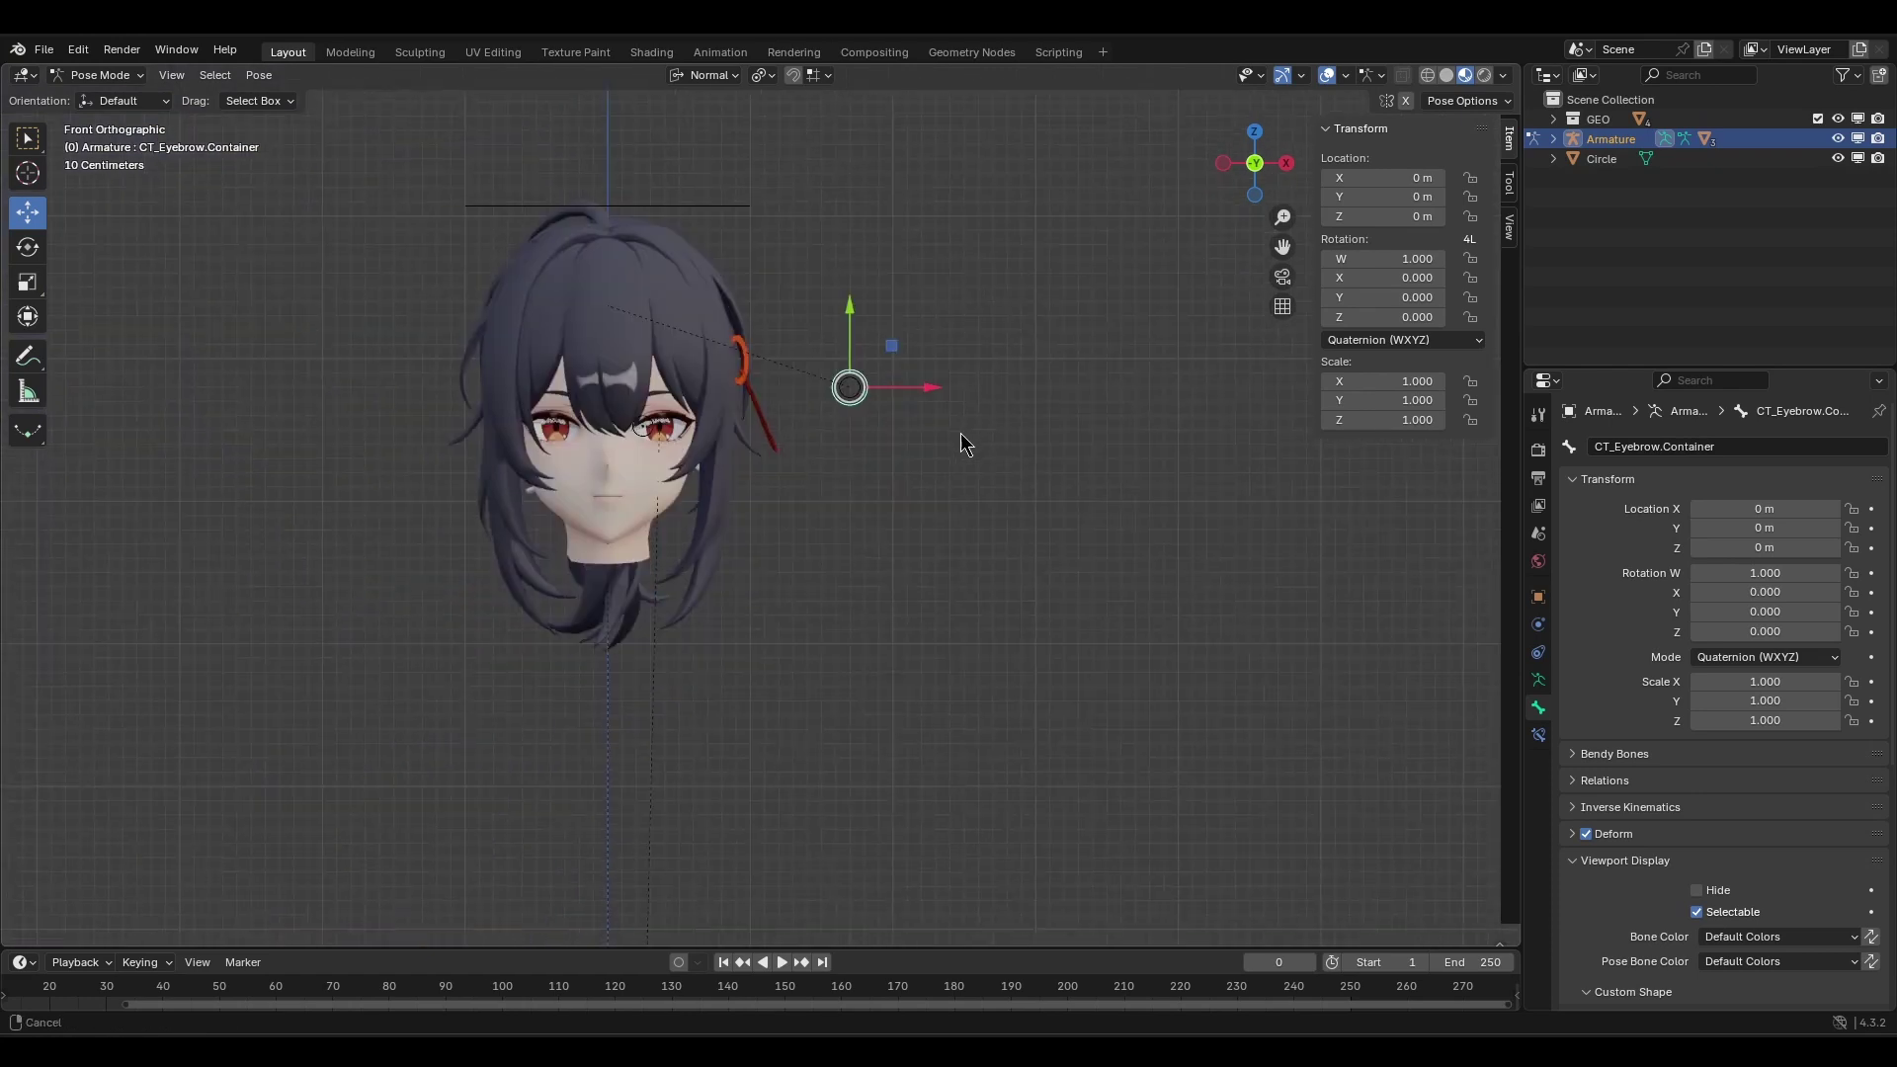
mouse_move(961, 433)
middle_mouse_down()
mouse_move(931, 496)
mouse_move(974, 418)
middle_mouse_up()
key("ctrl+Tab")
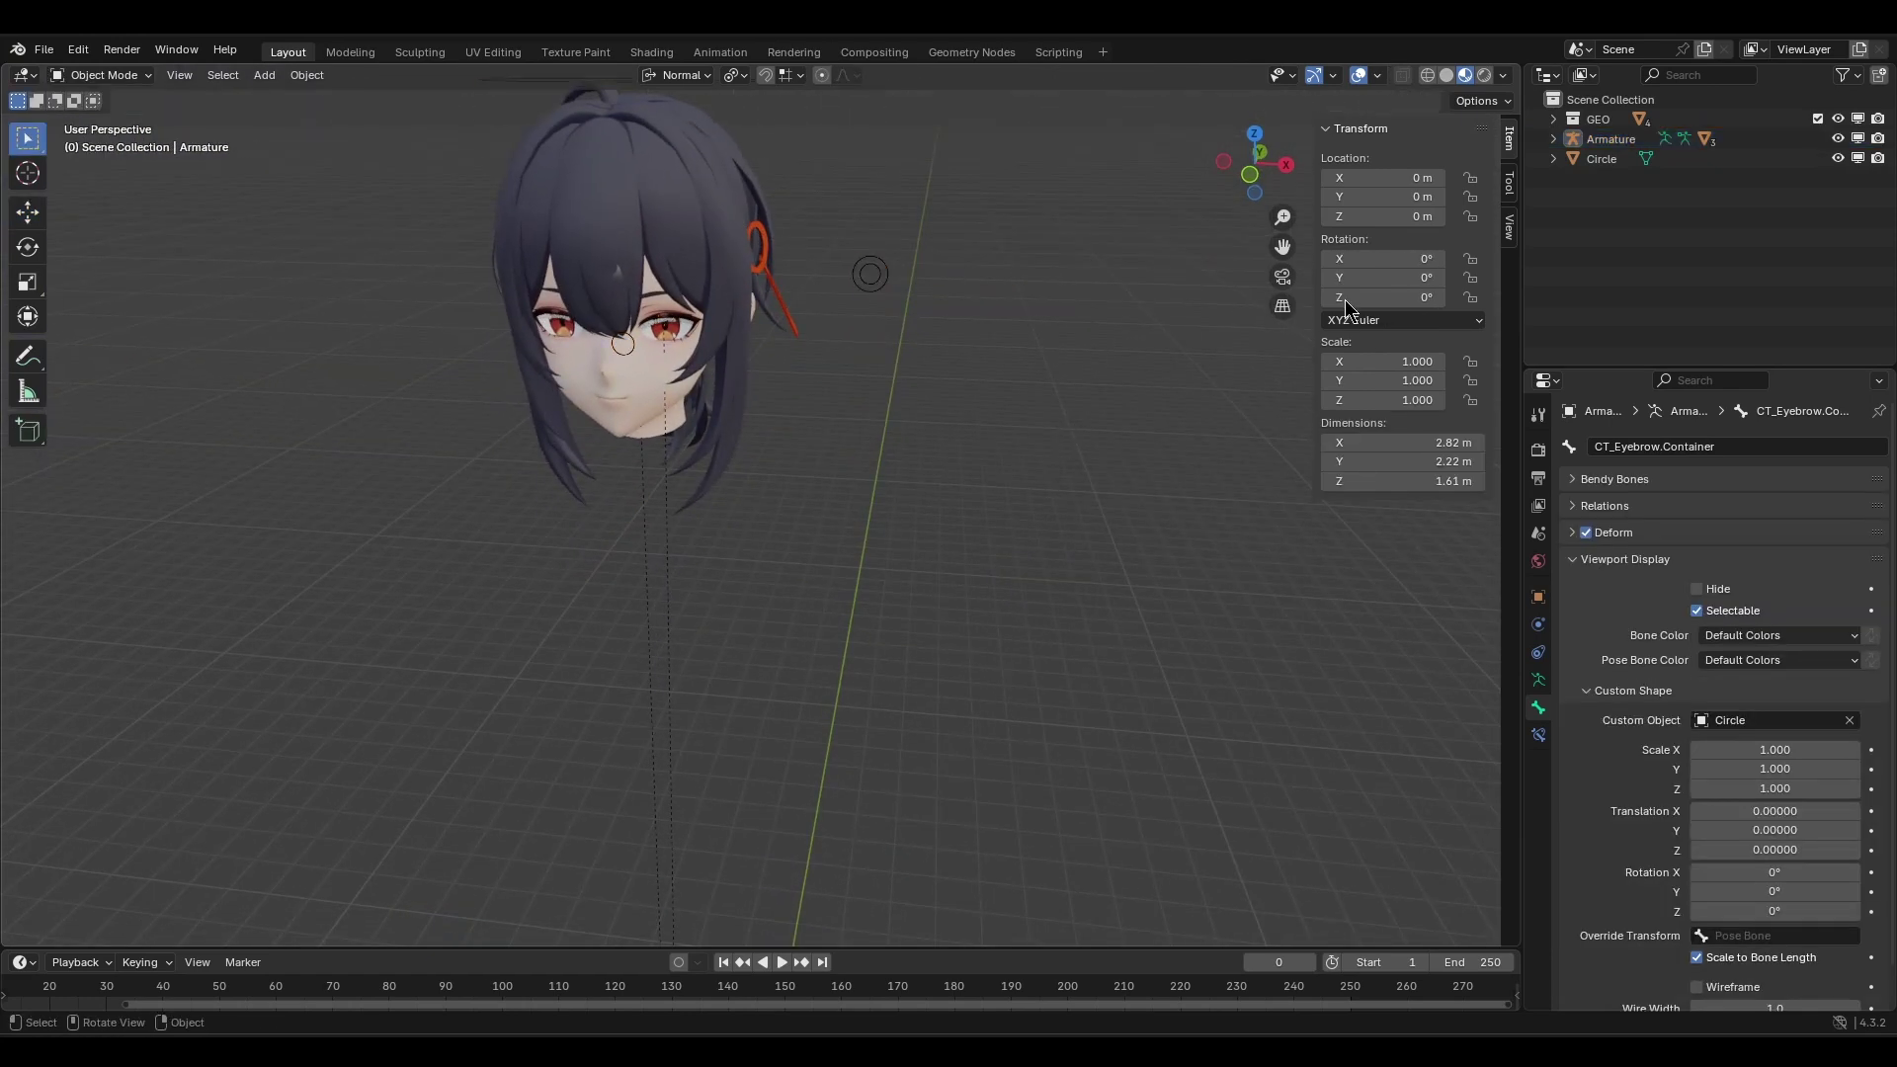
left_click(1602, 99)
key("shift+a")
mouse_move(741, 444)
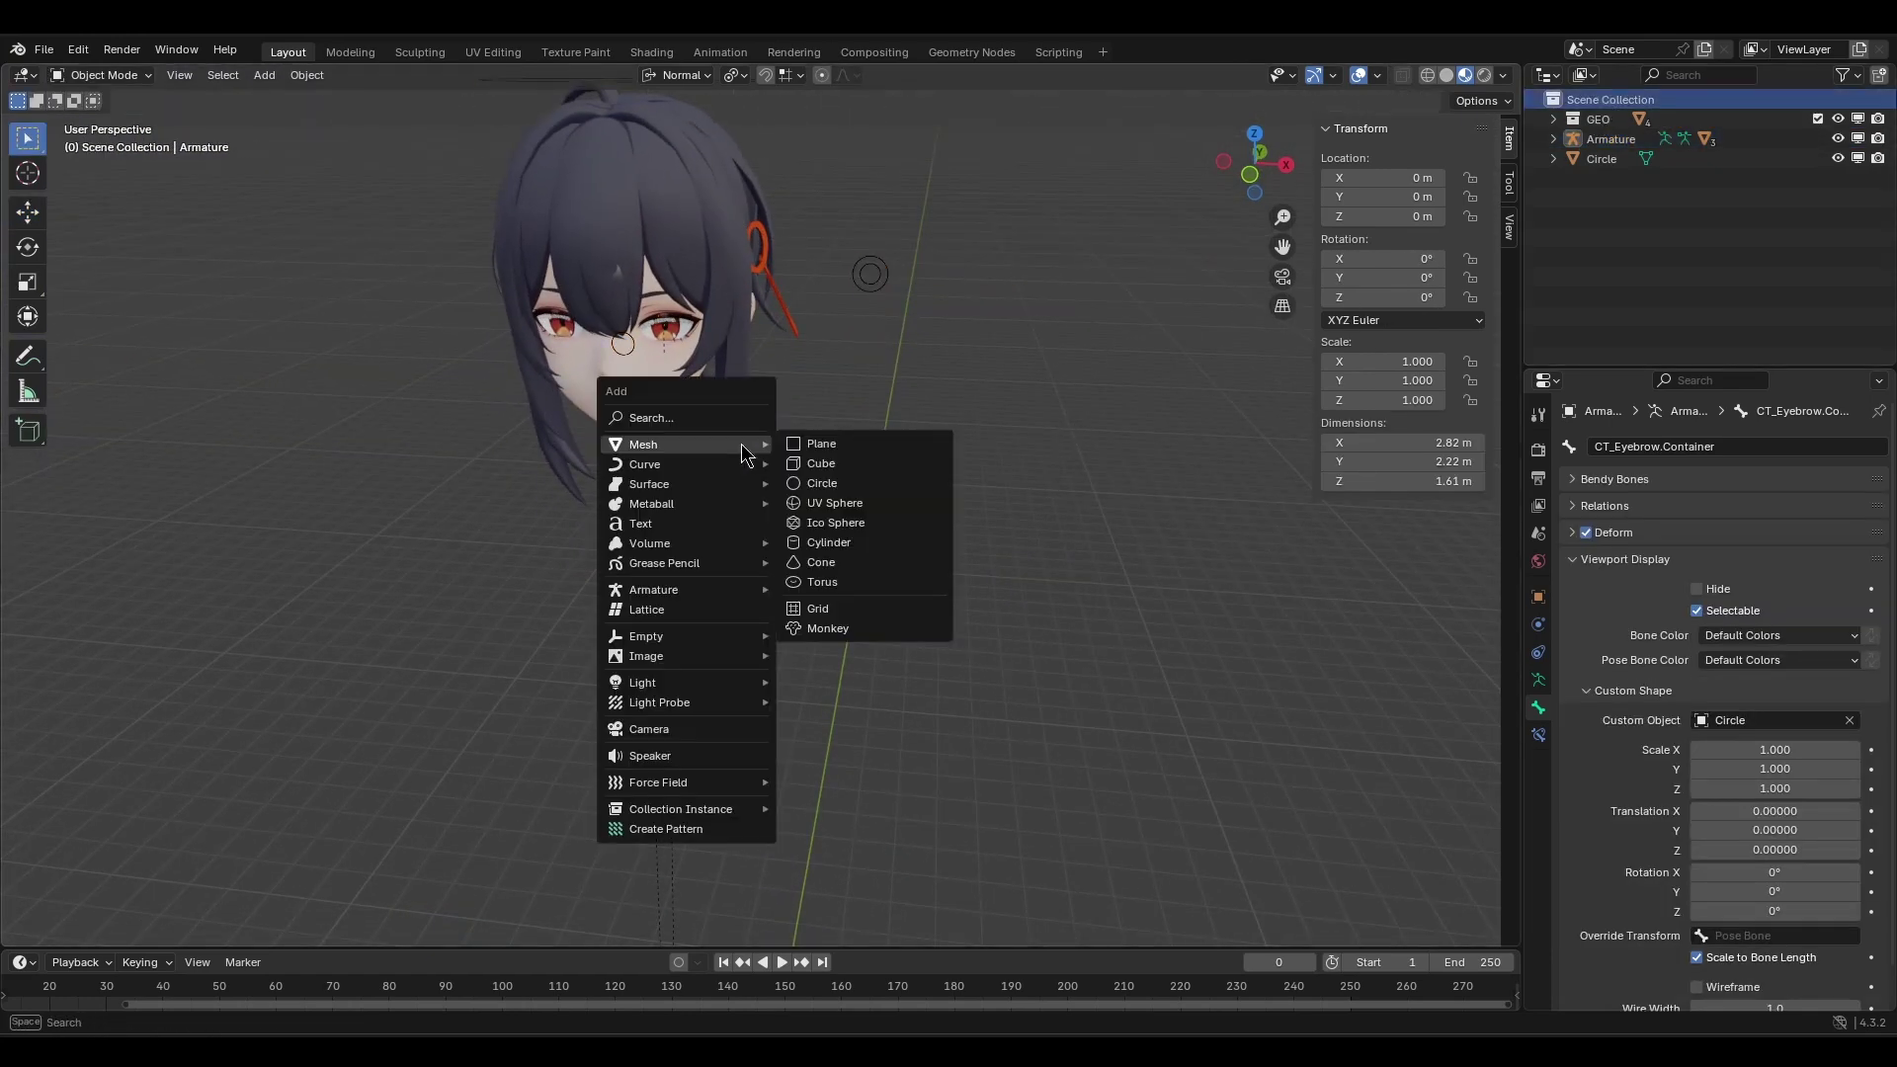
left_click(834, 440)
Delete only the face of the plane, keeping its edges as a square outline.
middle_click_drag(833, 418, 833, 571)
key("Tab")
scroll(830, 565, "up", 2)
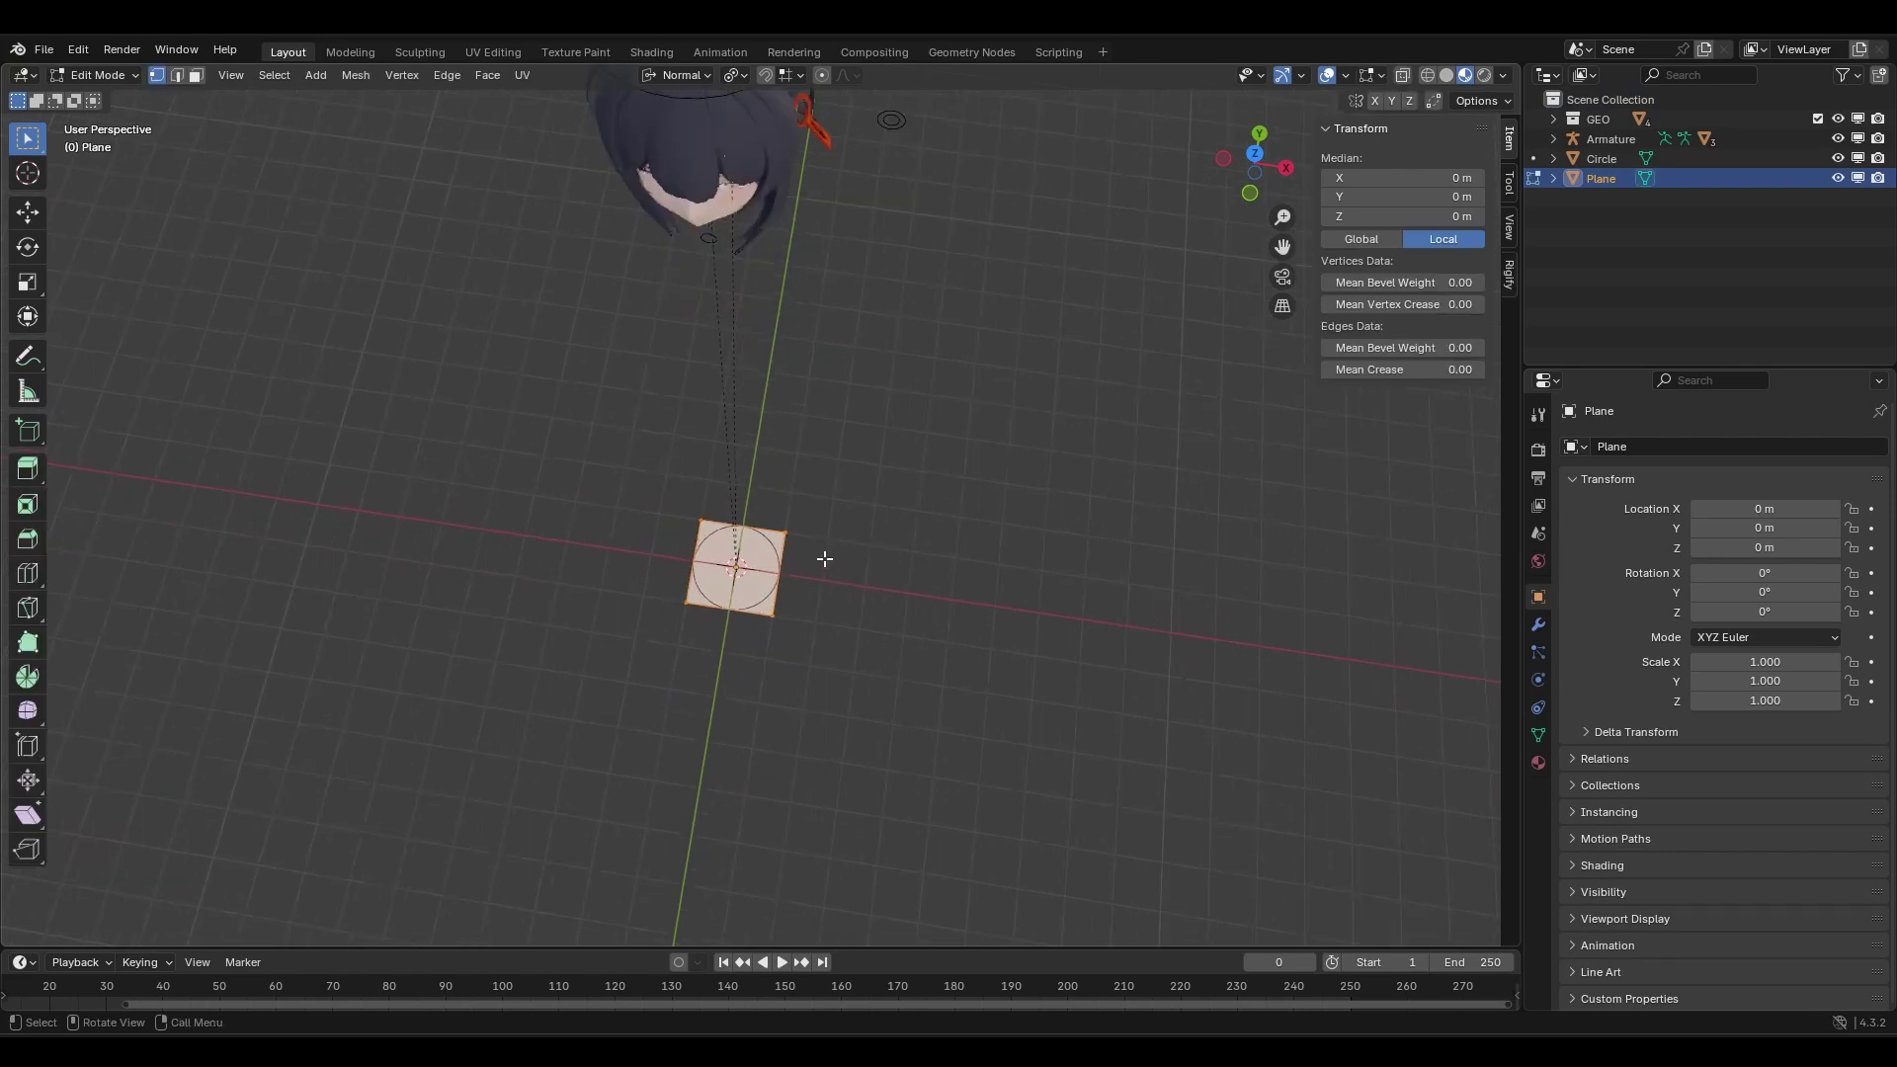
scroll(824, 559, "up", 1)
key("x")
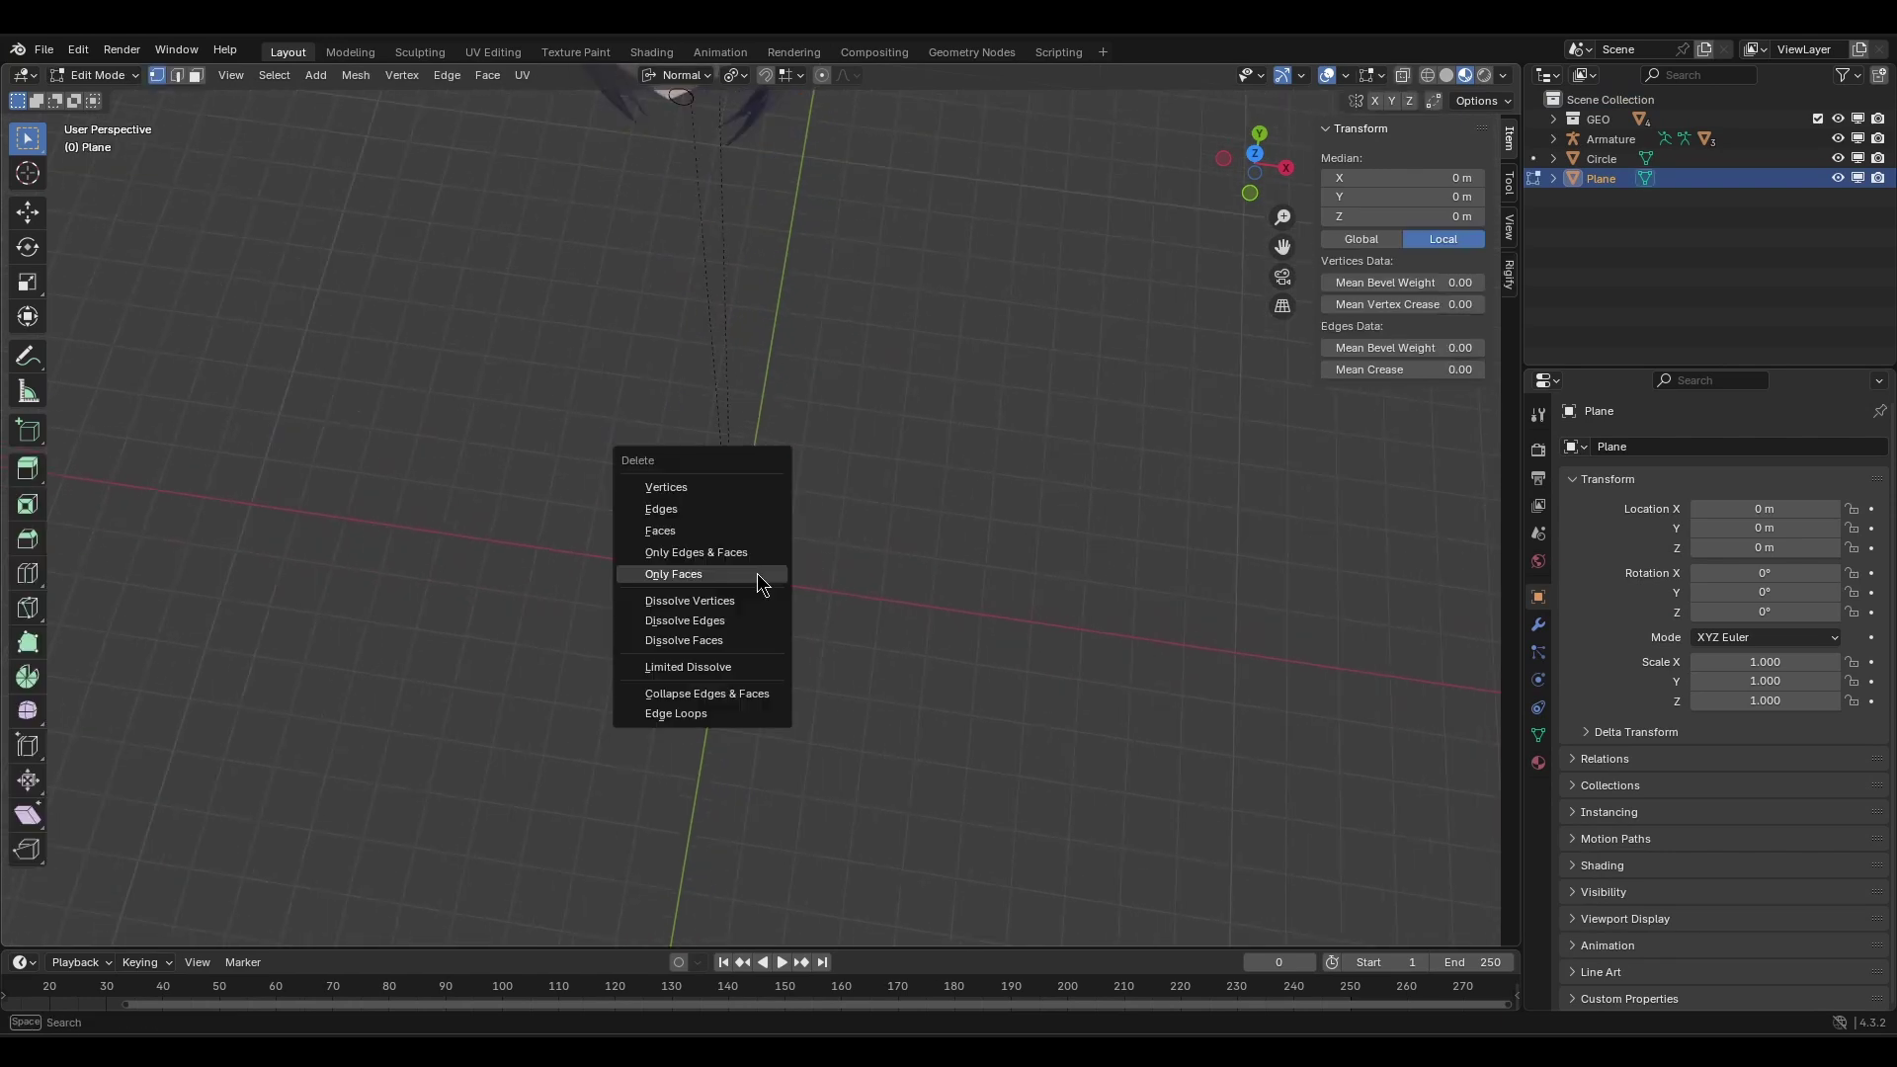
left_click(757, 573)
key("Tab")
Assign the Plane as the custom shape object of CT_Eyebrow.Container in Pose Mode.
scroll(891, 452, "down", 1)
middle_click_drag(855, 382, 816, 467, "shift")
left_click(785, 420)
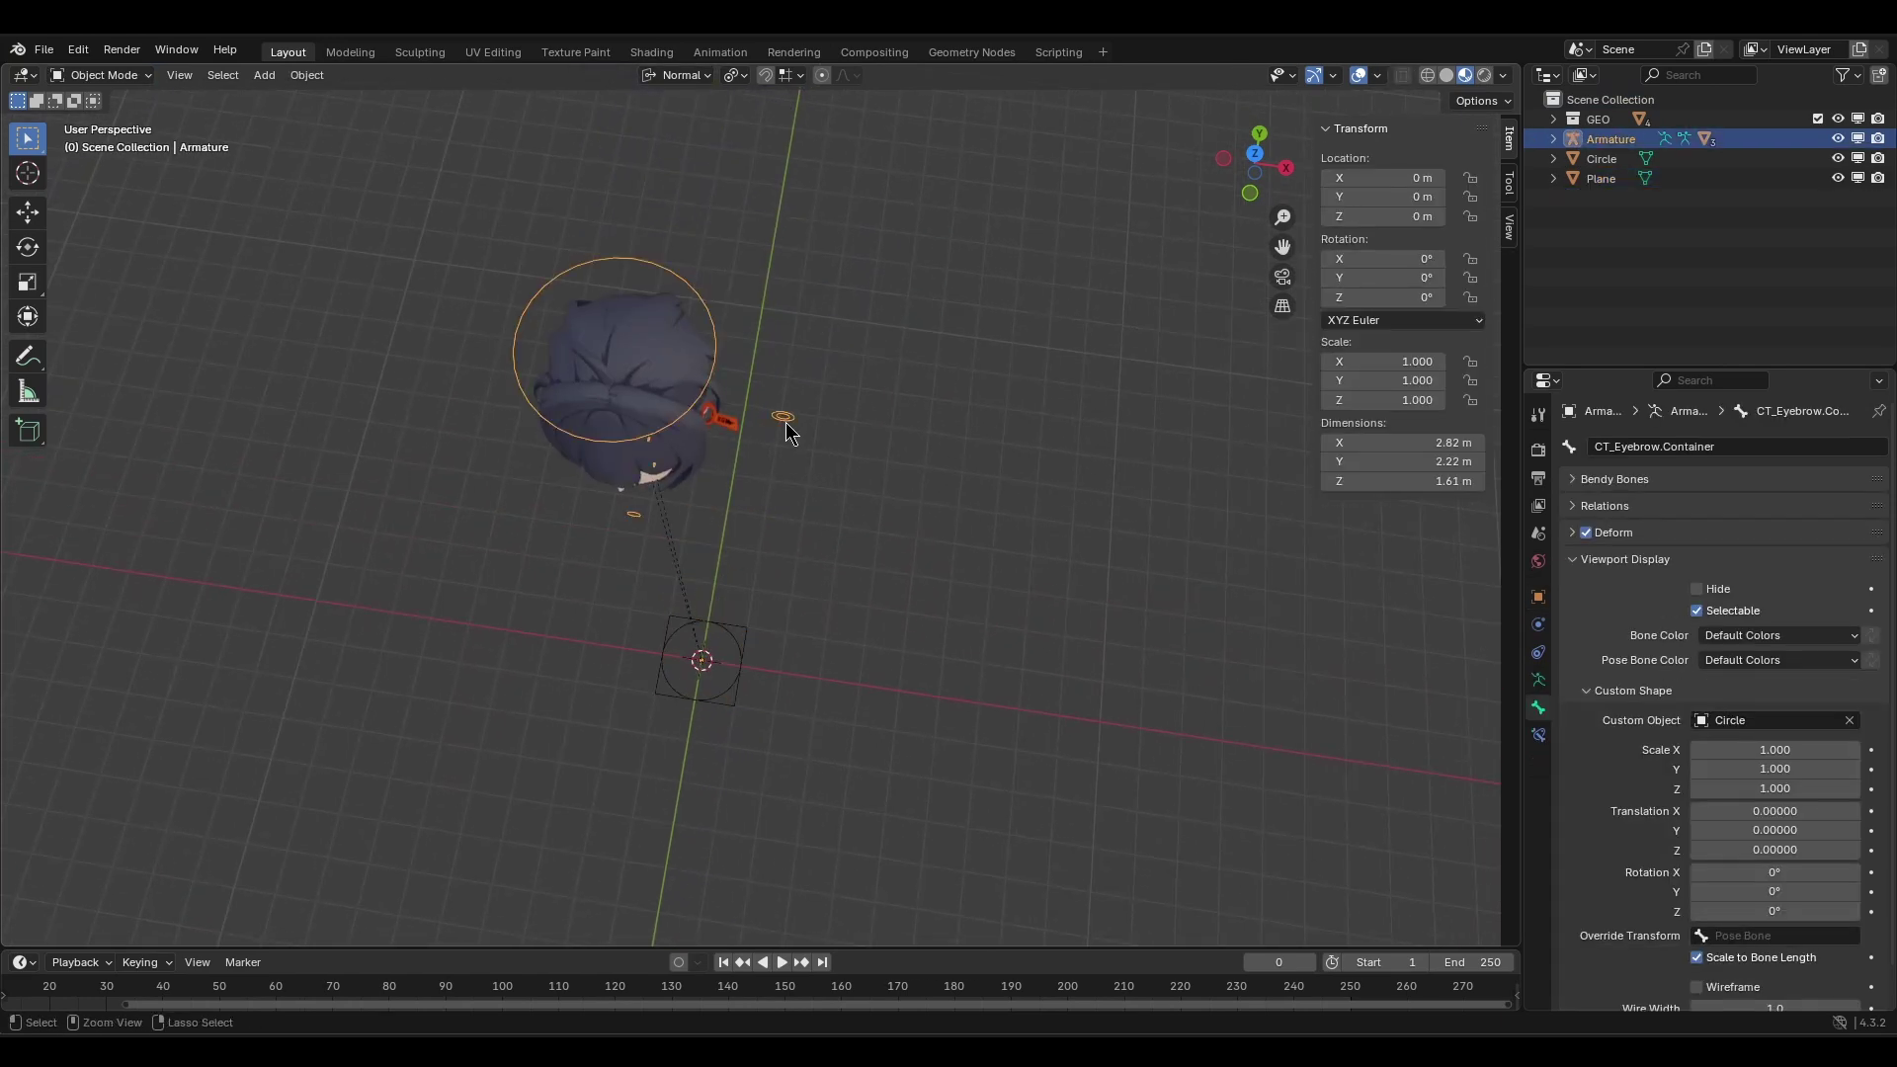
key("ctrl+Tab")
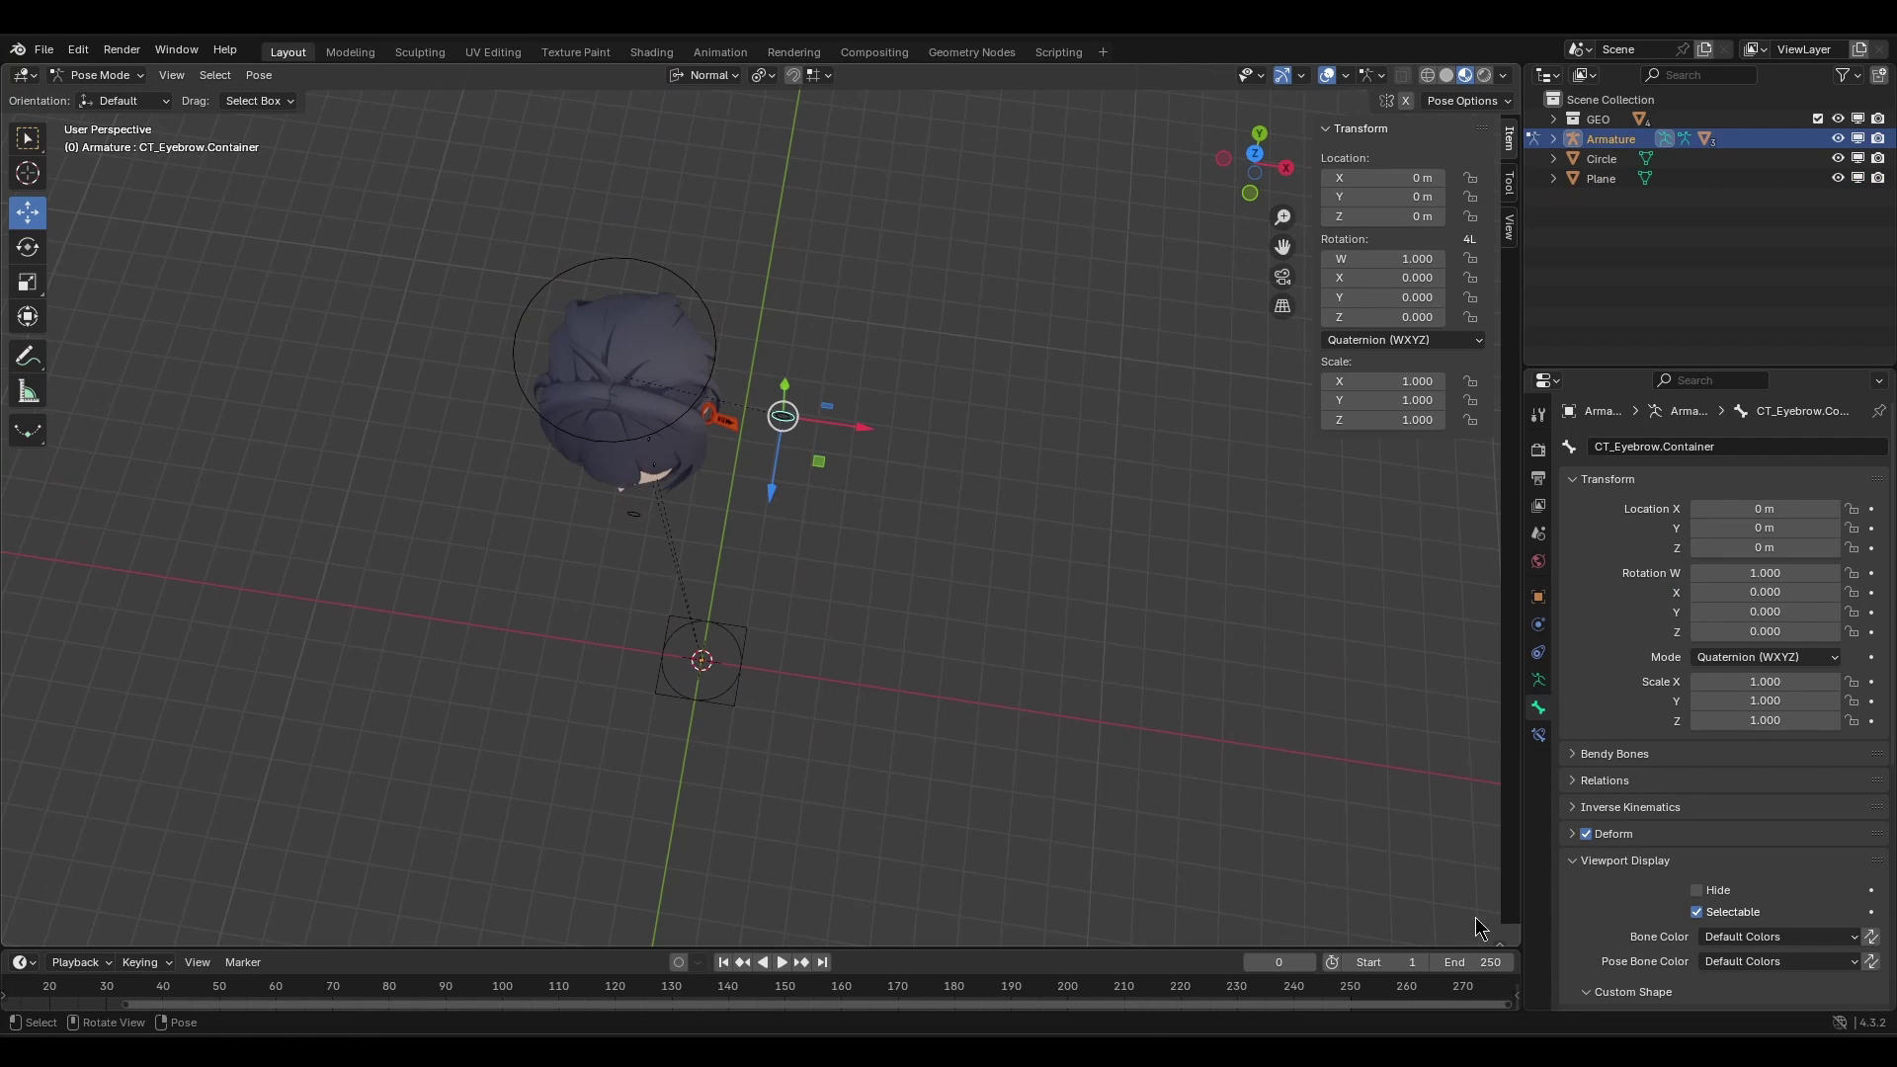
scroll(1697, 808, "down", 6)
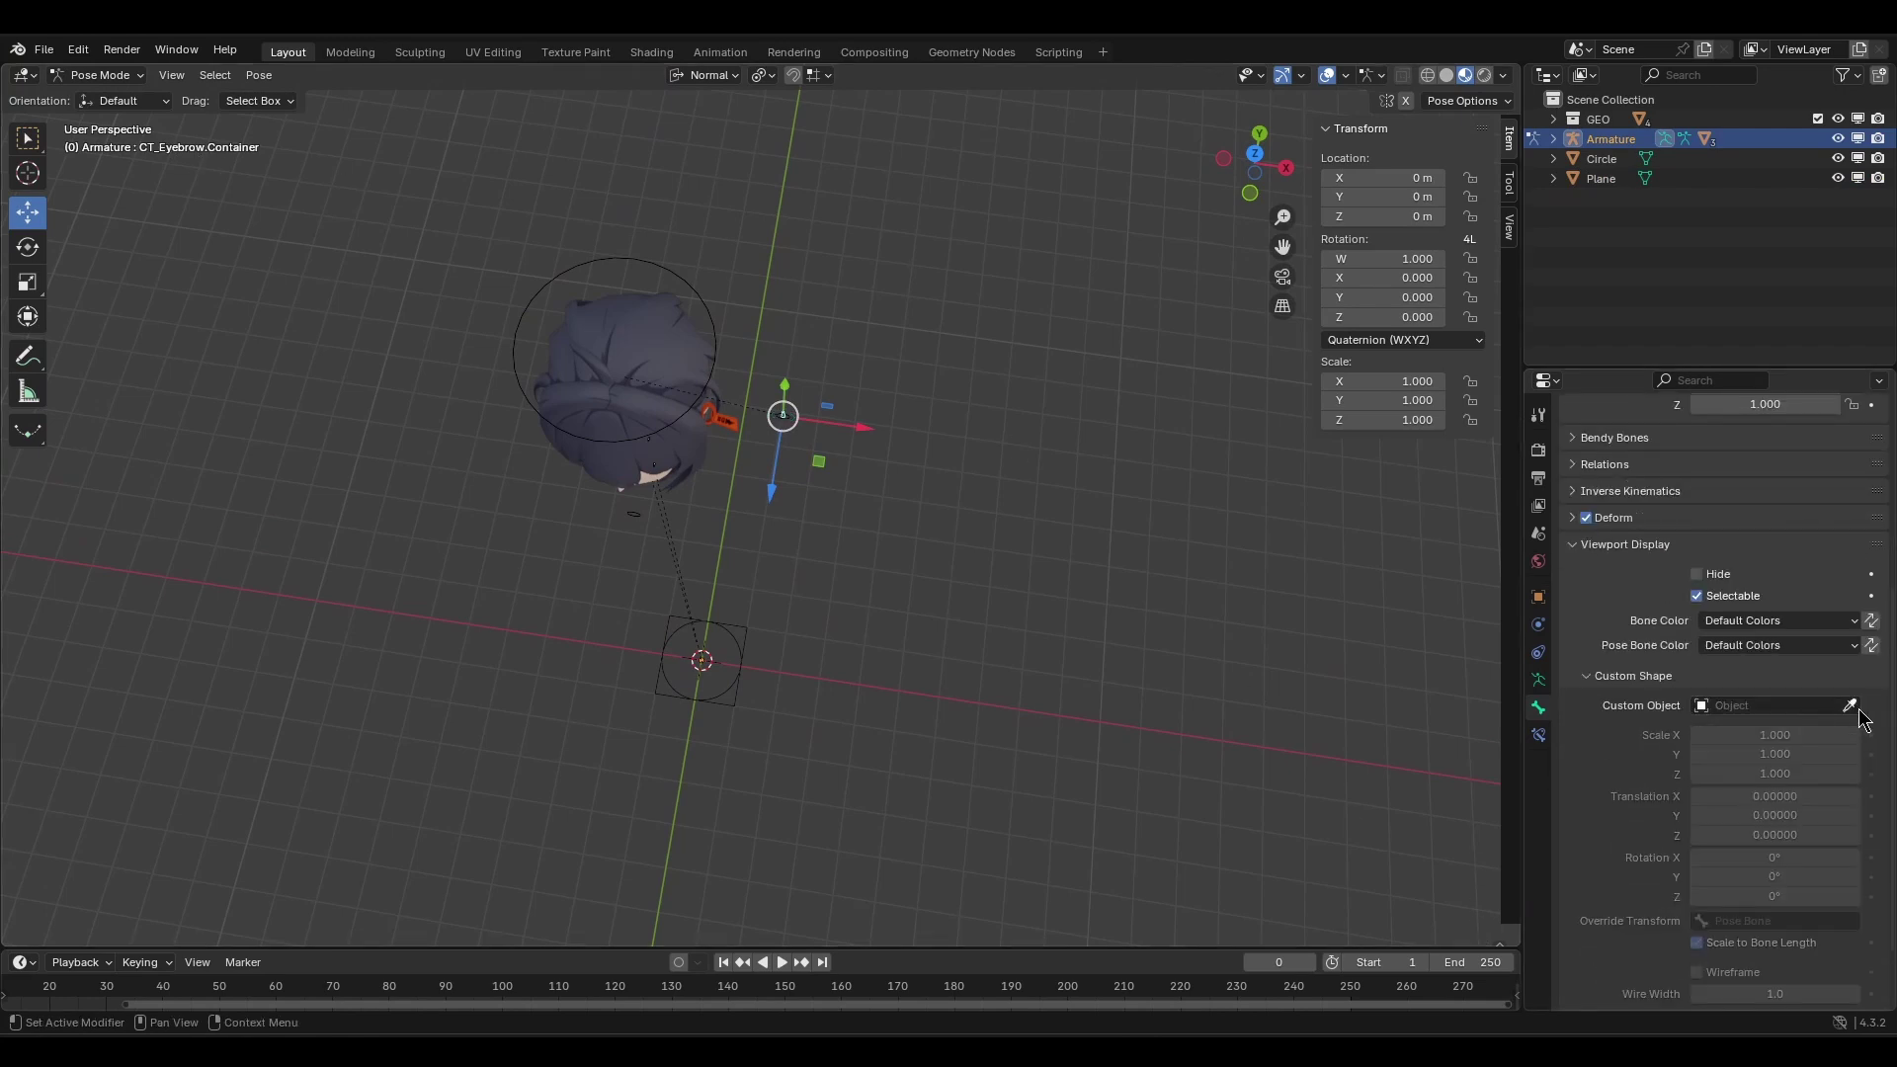
left_click(1851, 705)
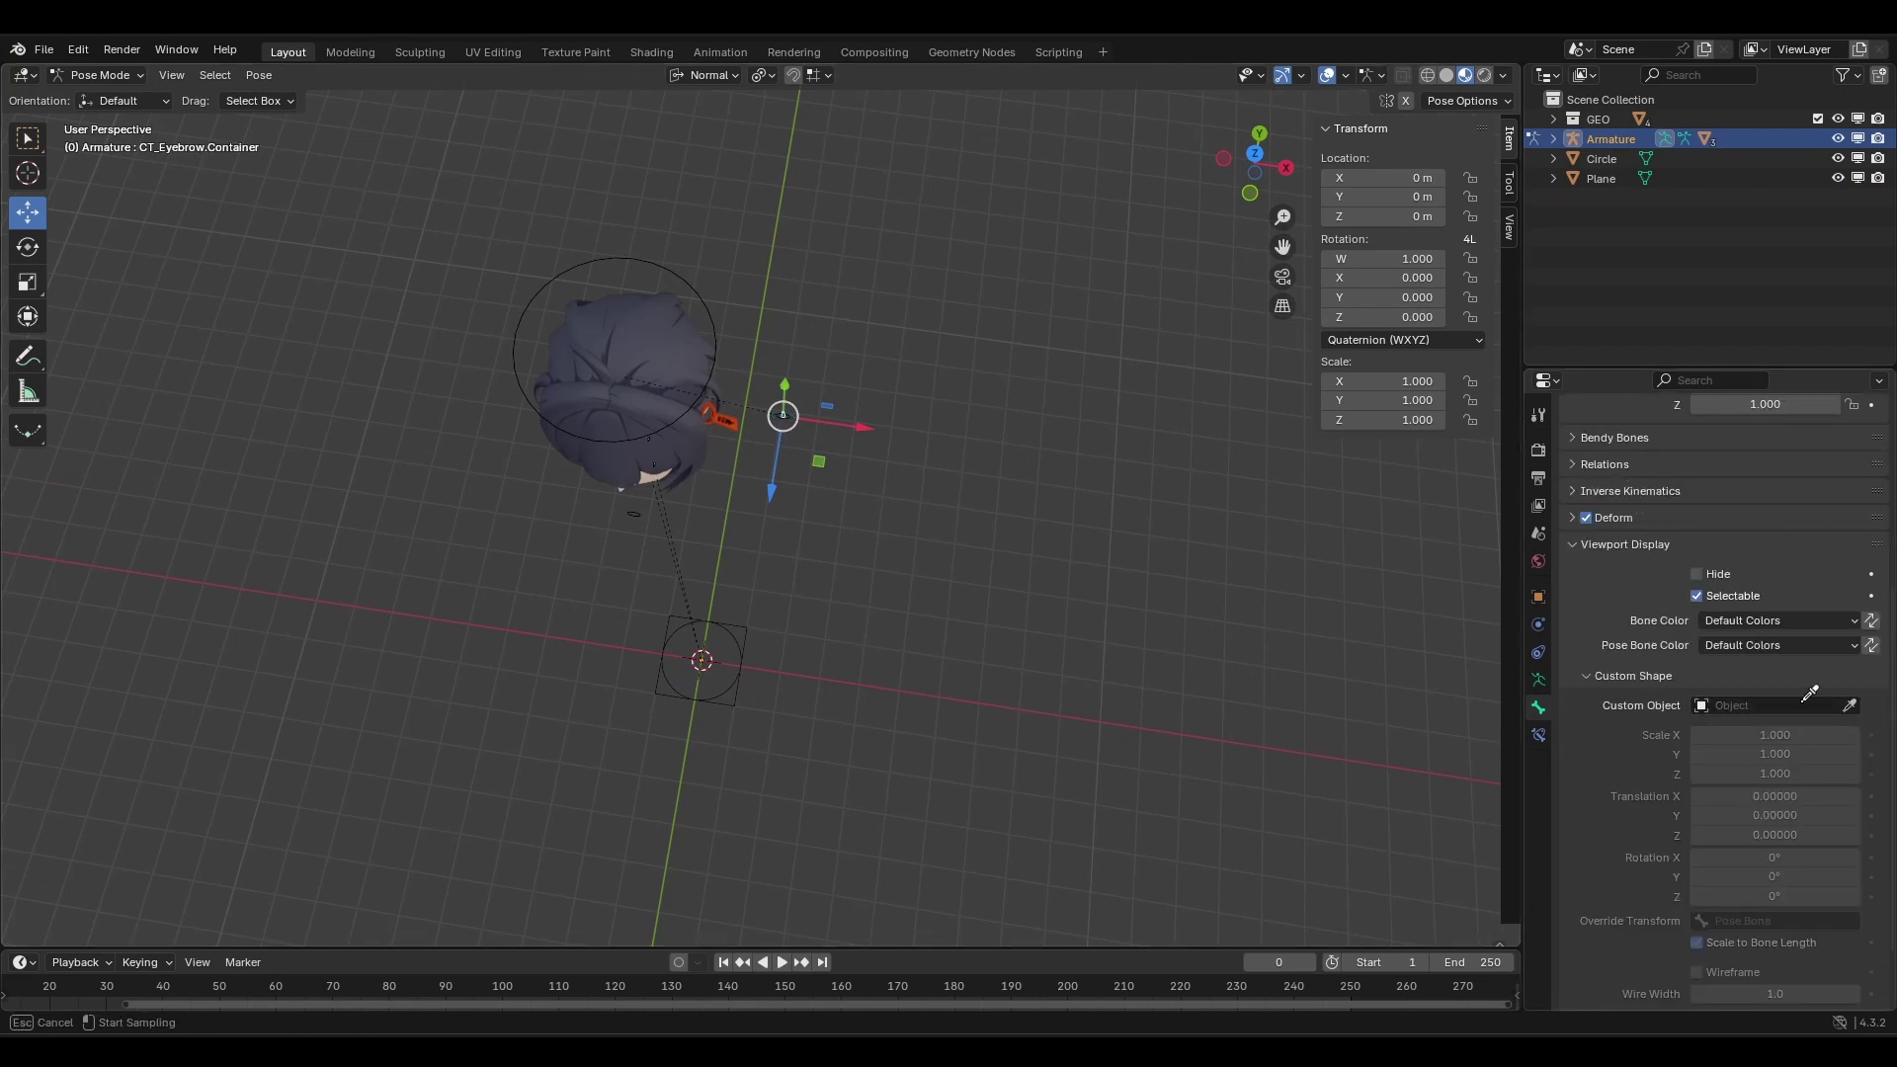
left_click(737, 704)
Move CT_Eyebrow about 0.073 m in X and 0.048 m in Y, and lock its Z location, rotation and scale channels.
middle_click_drag(835, 672, 745, 542)
scroll(754, 618, "up", 5)
left_click(740, 539)
scroll(1096, 365, "up", 1)
middle_click_drag(808, 334, 838, 398, "shift")
key("KP_1")
scroll(885, 372, "up", 5)
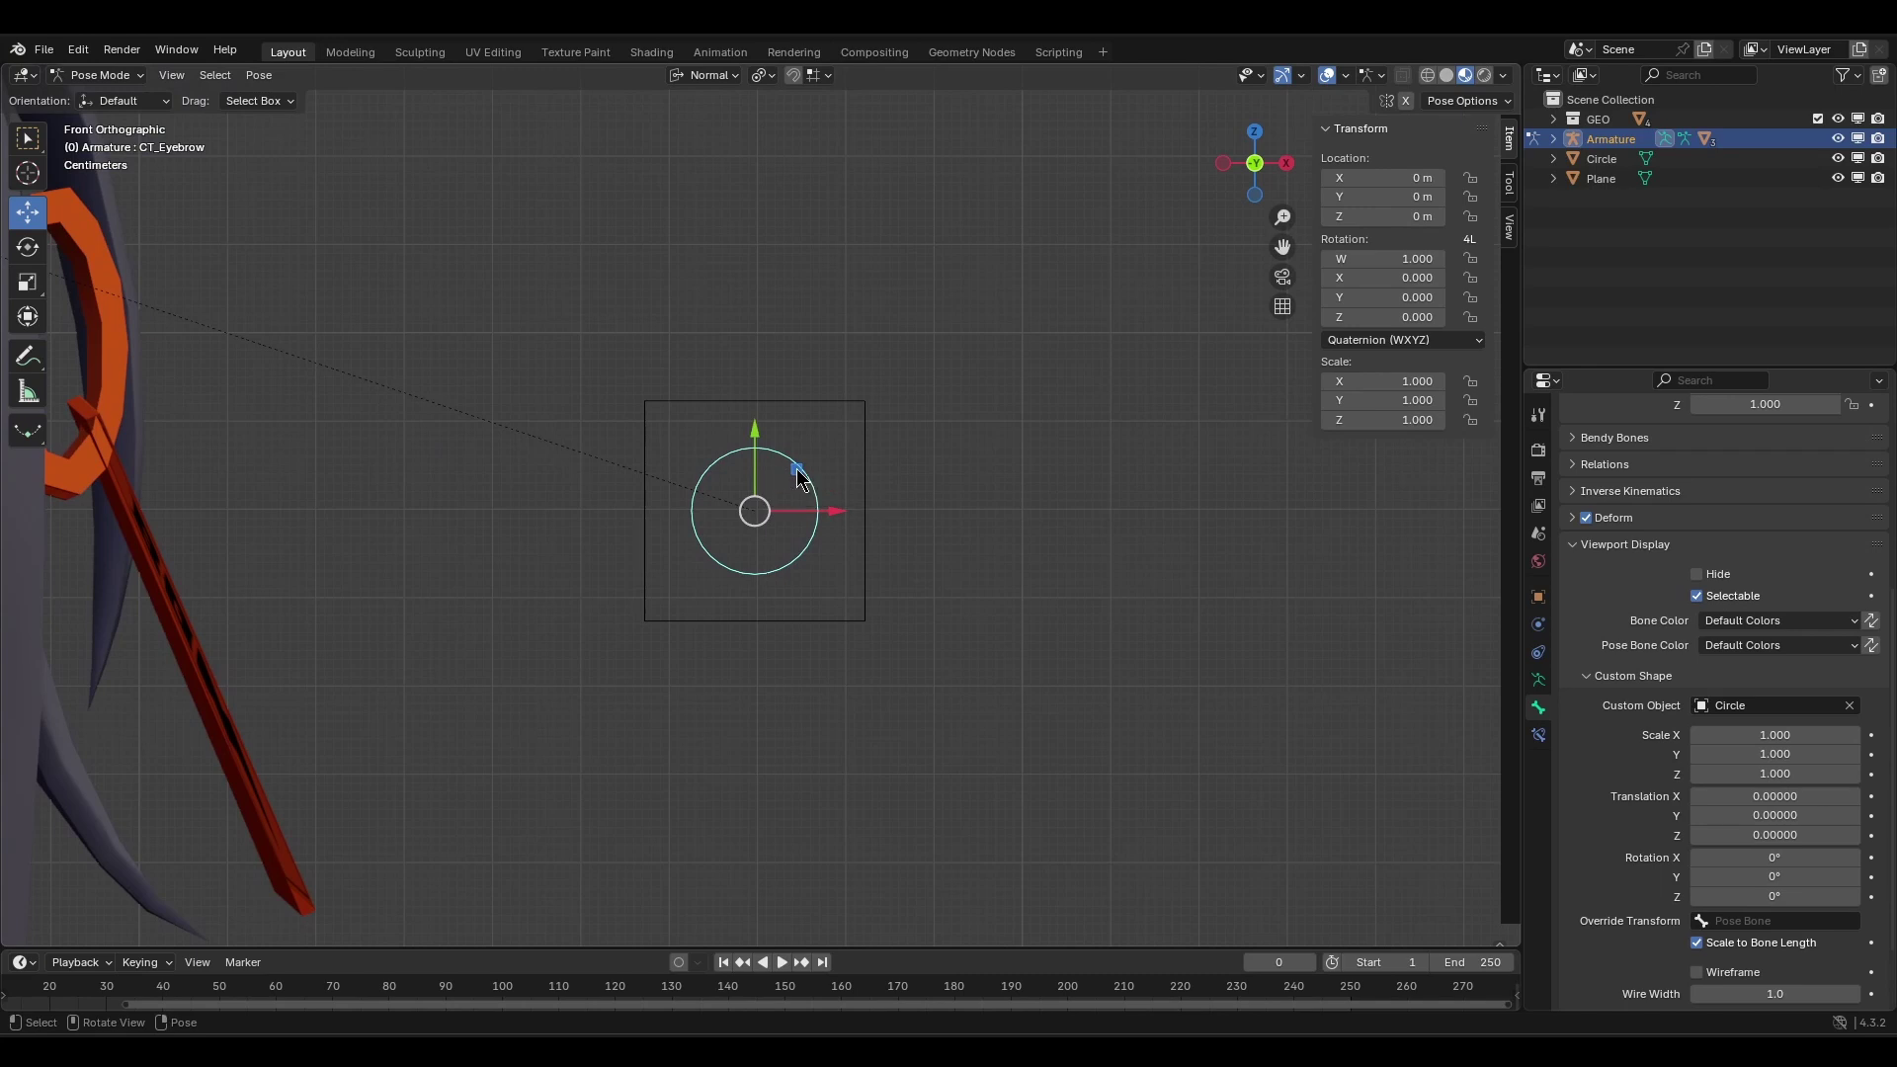
left_click_drag(793, 475, 861, 382)
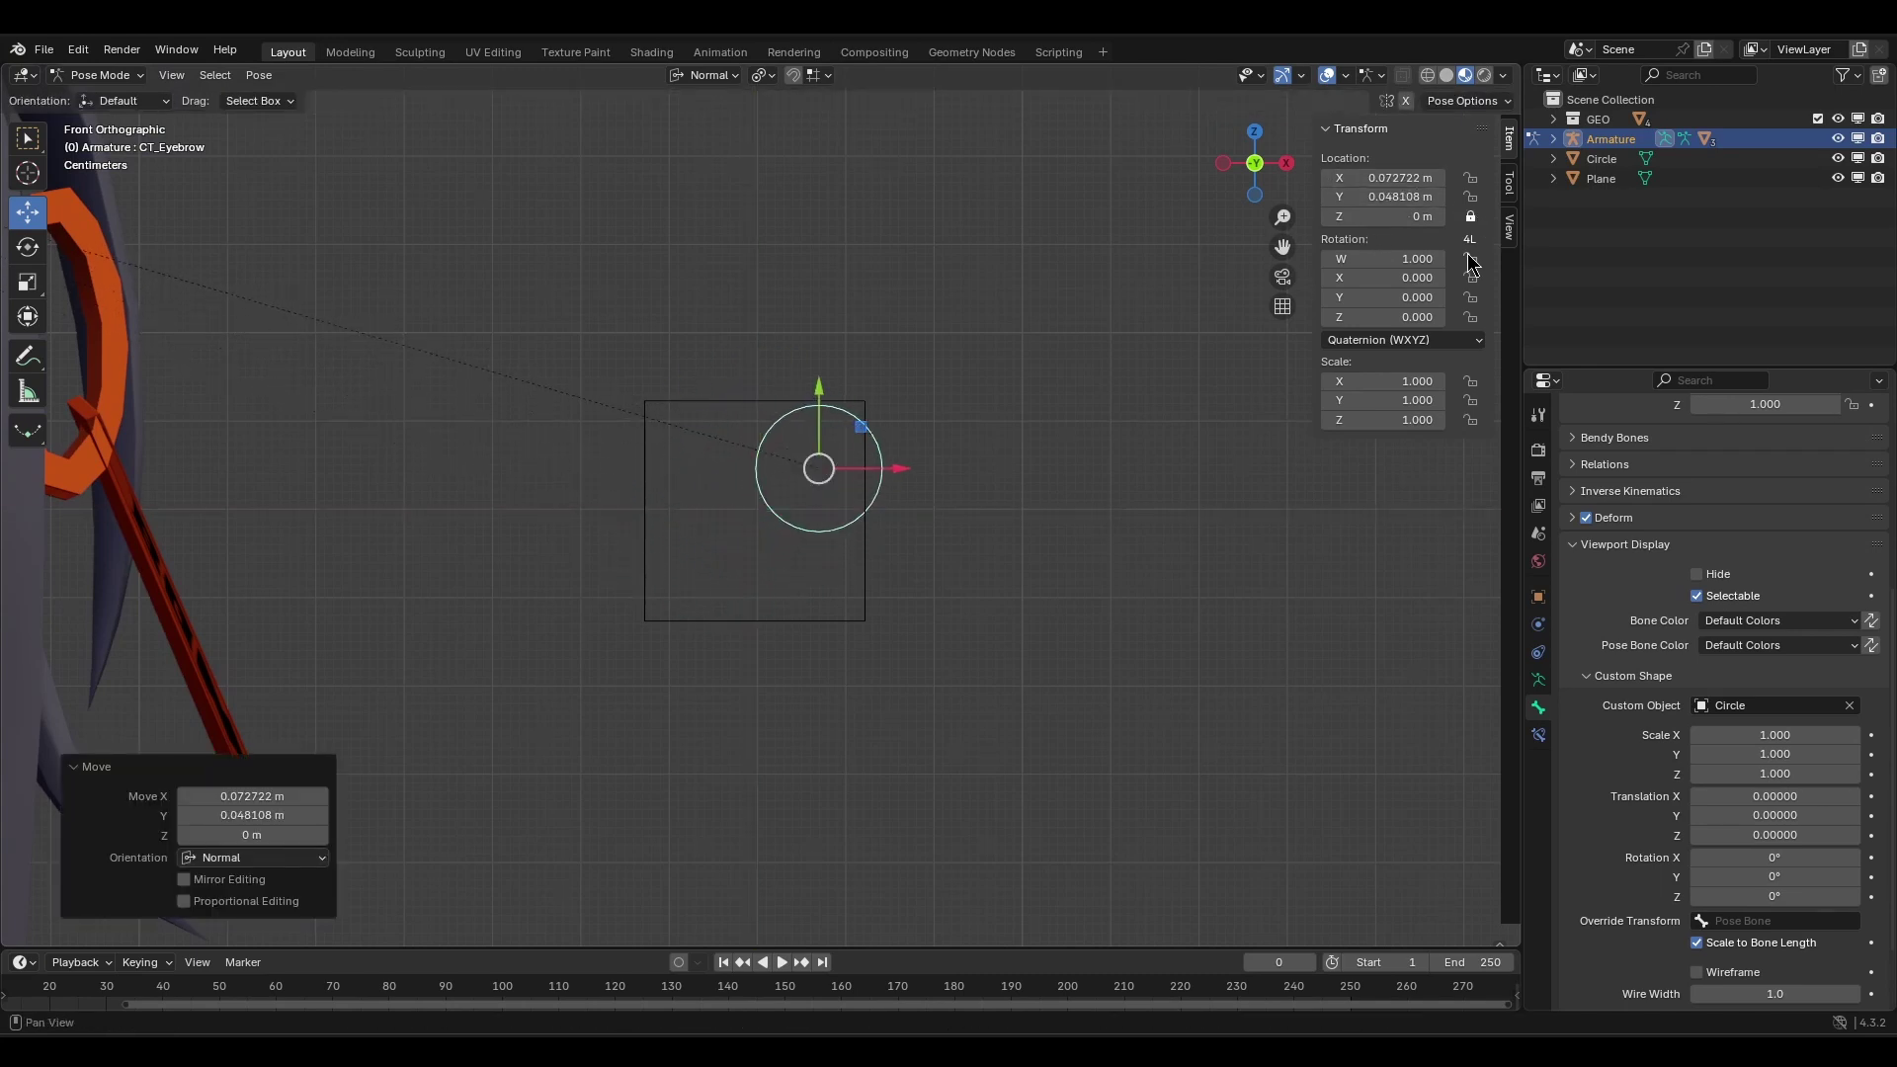
left_click_drag(1468, 258, 1465, 300)
left_click_drag(1470, 381, 1471, 422)
Add a Limit Location constraint to CT_Eyebrow and enable its minimum and maximum limits on X and Y.
left_click(1539, 736)
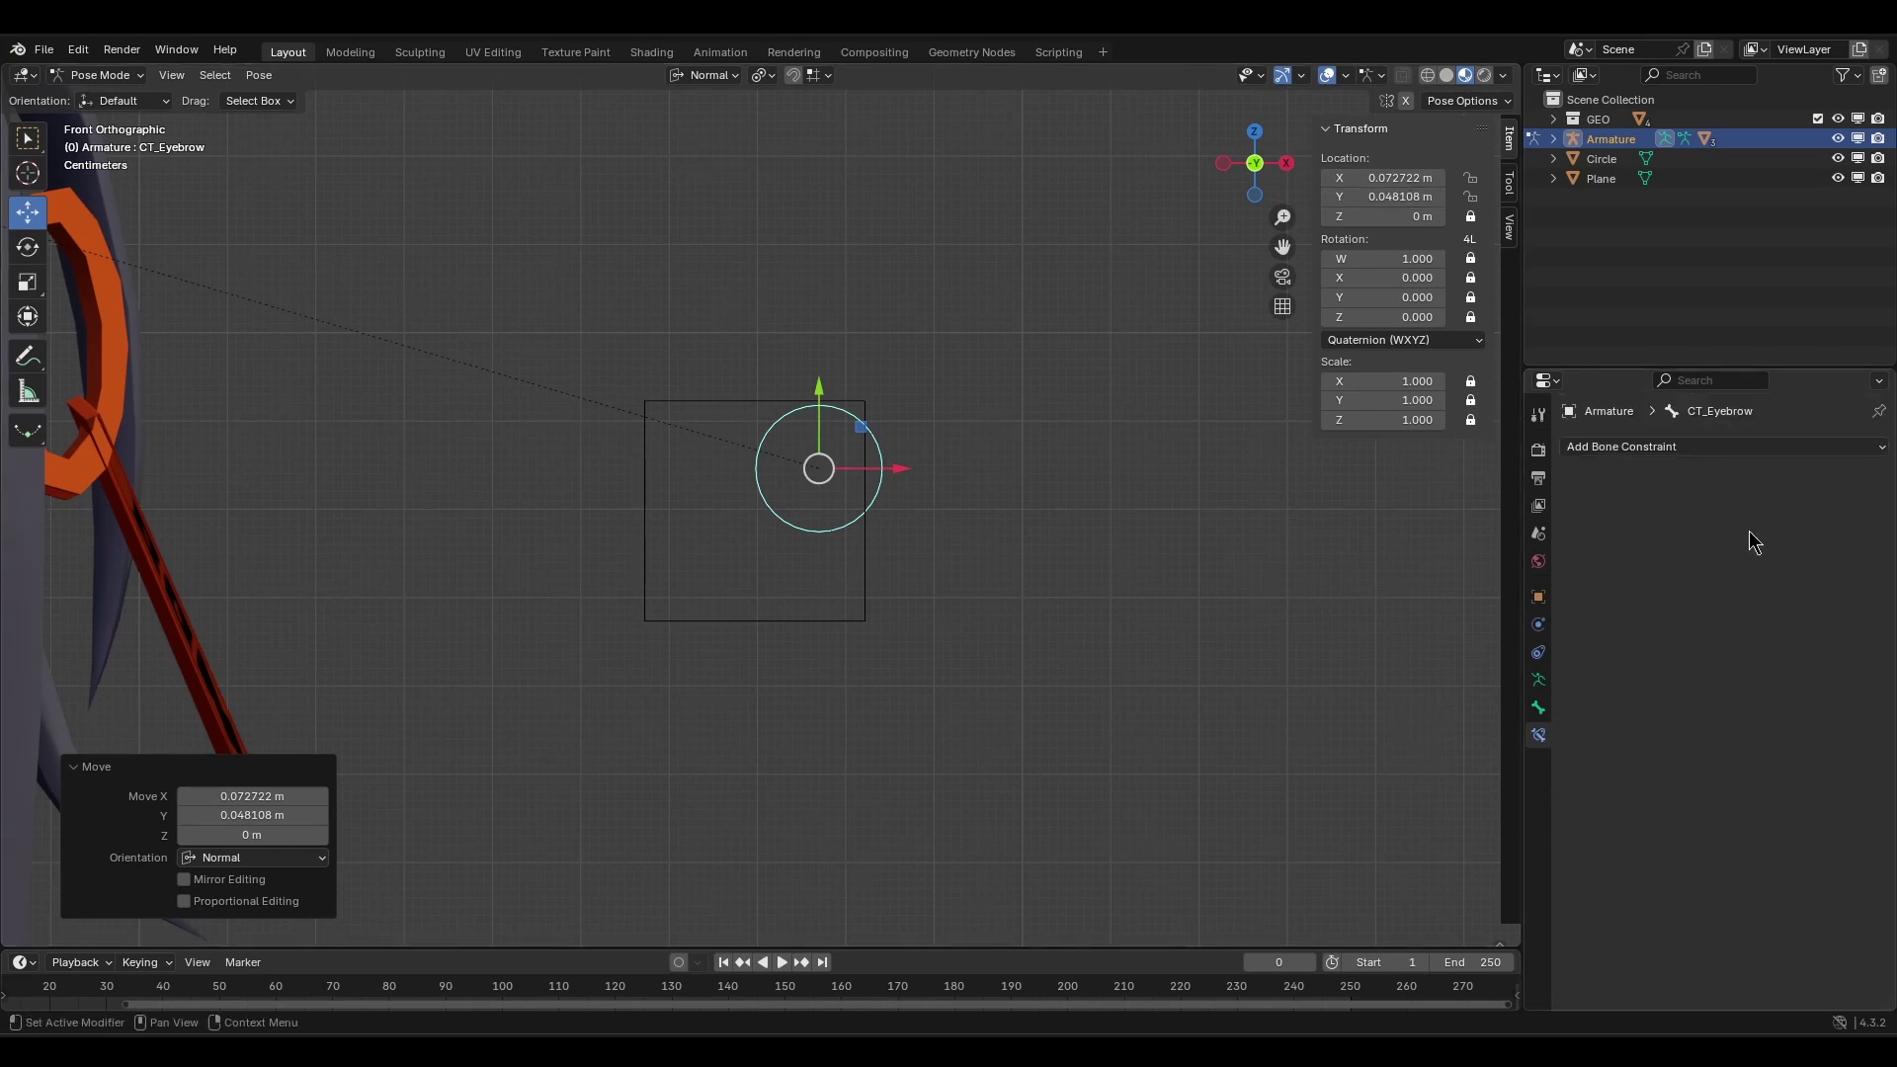
left_click(1689, 454)
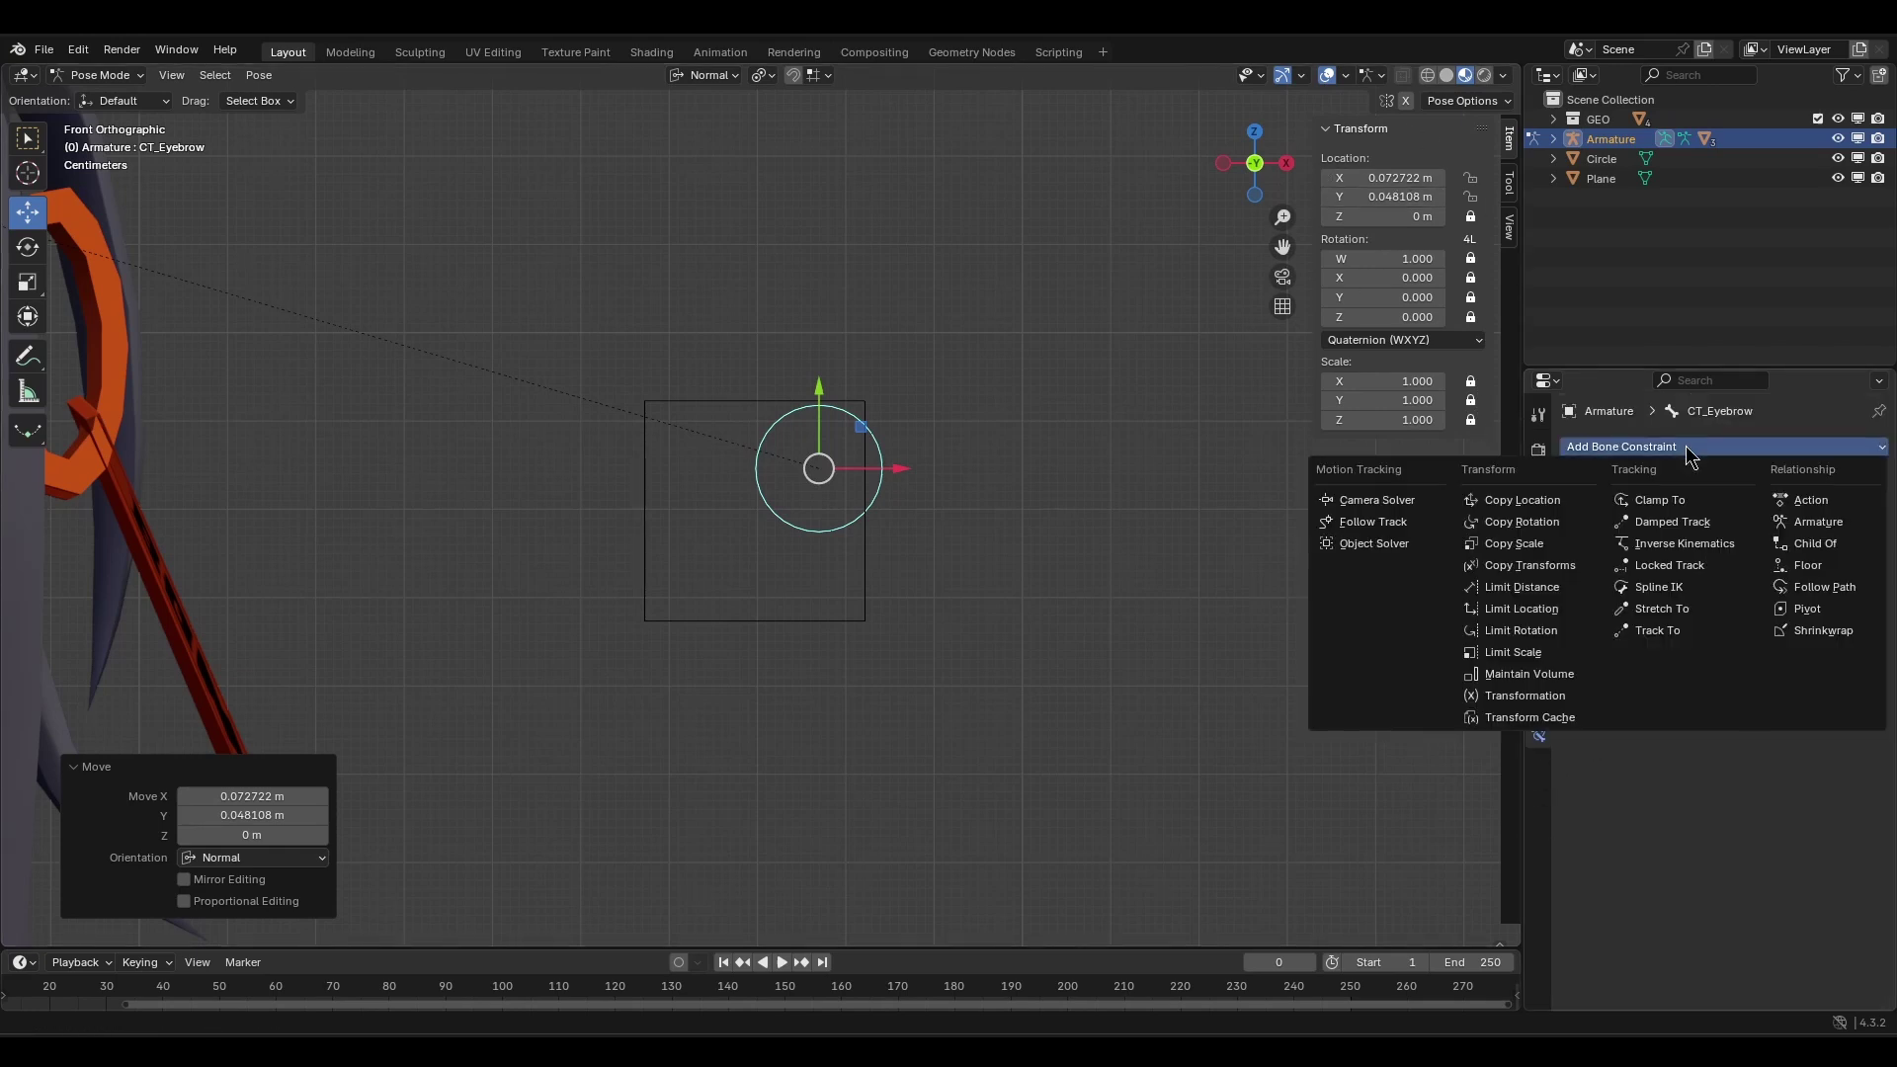
left_click(1557, 613)
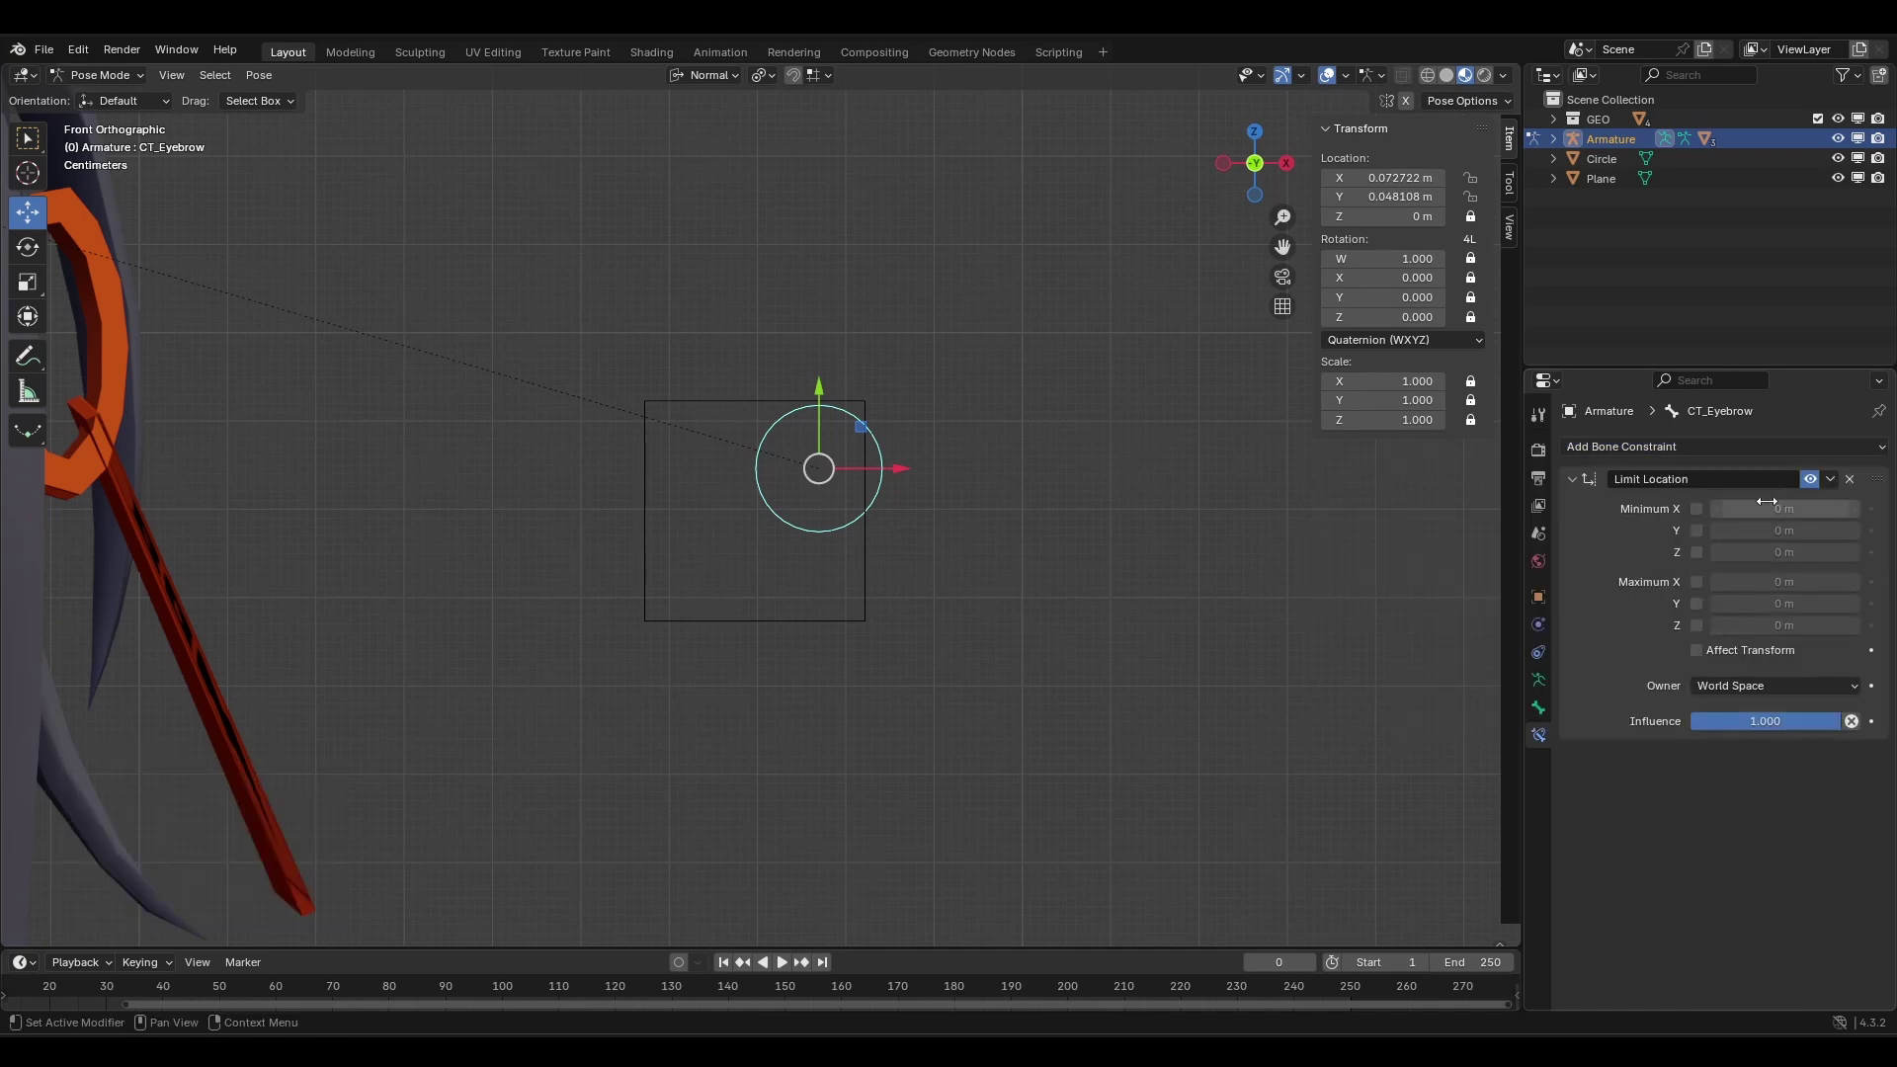
left_click_drag(863, 427, 898, 367)
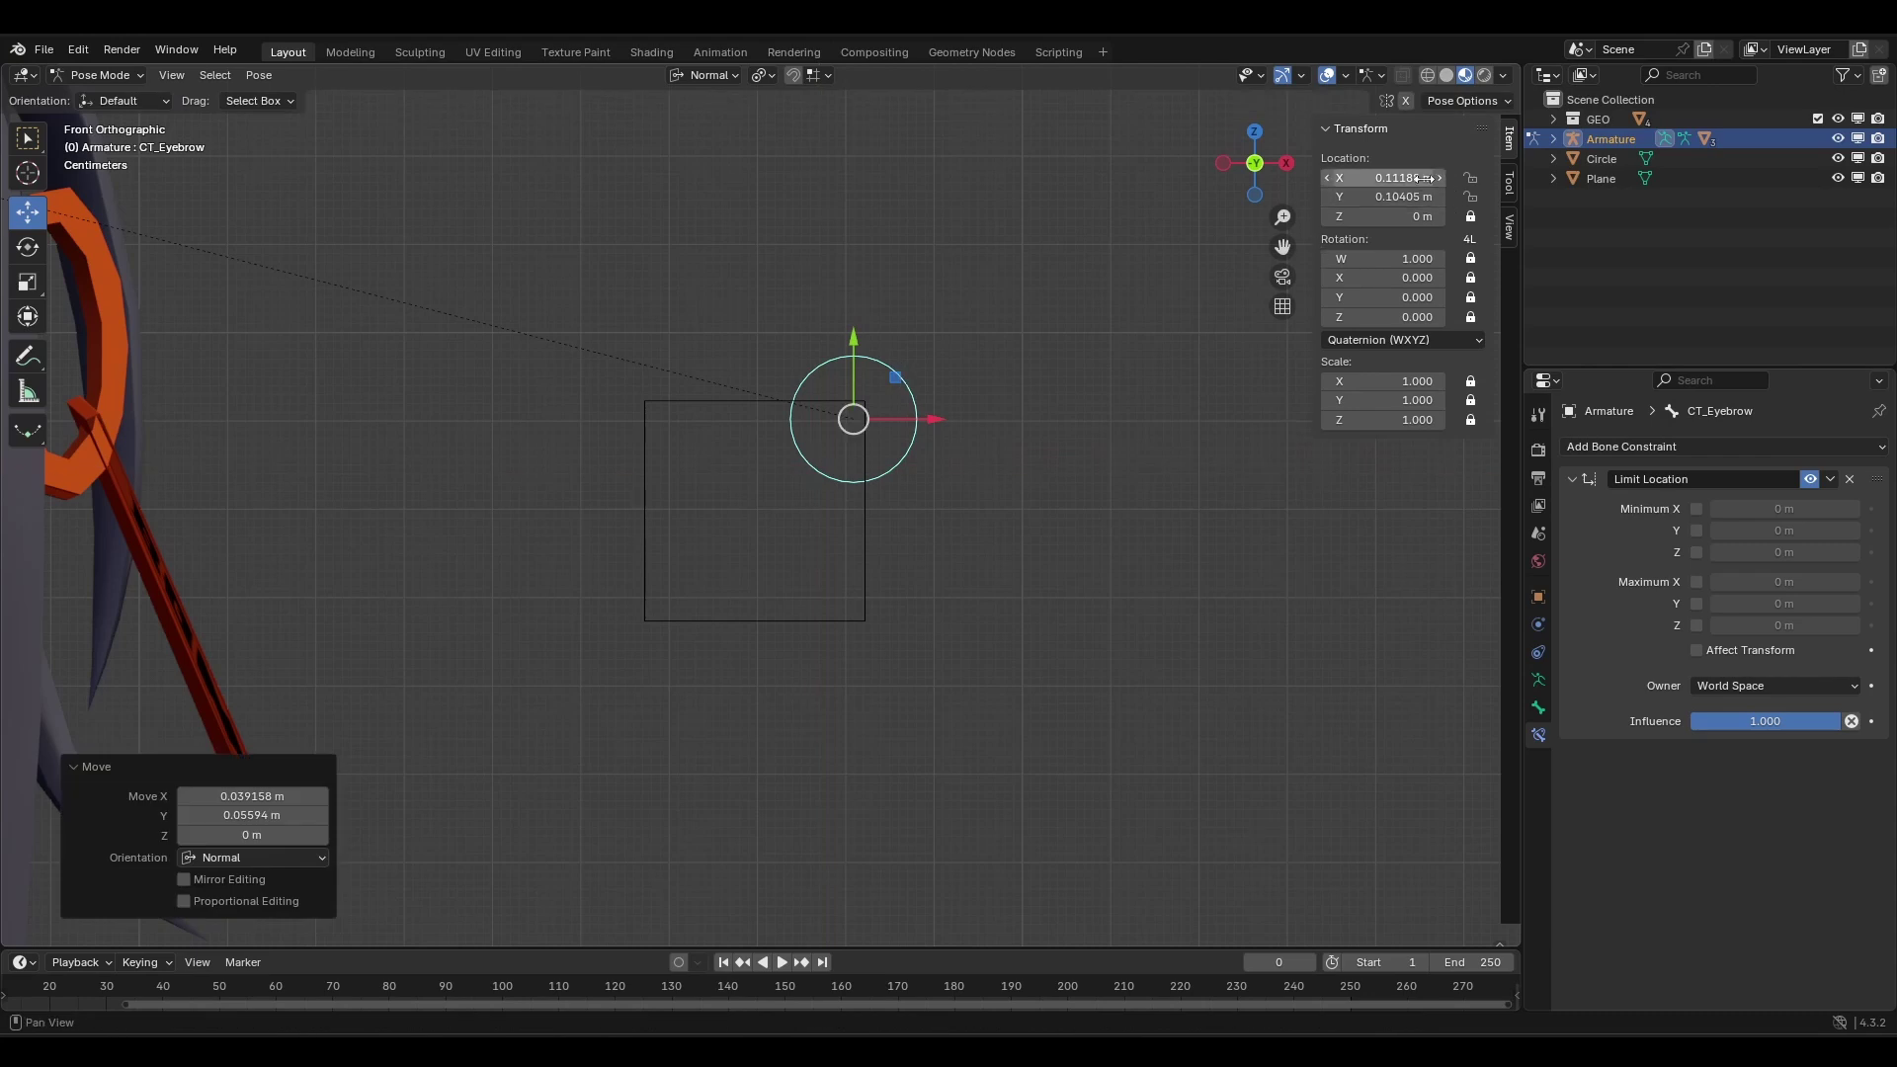
left_click(1696, 509)
left_click(1696, 530)
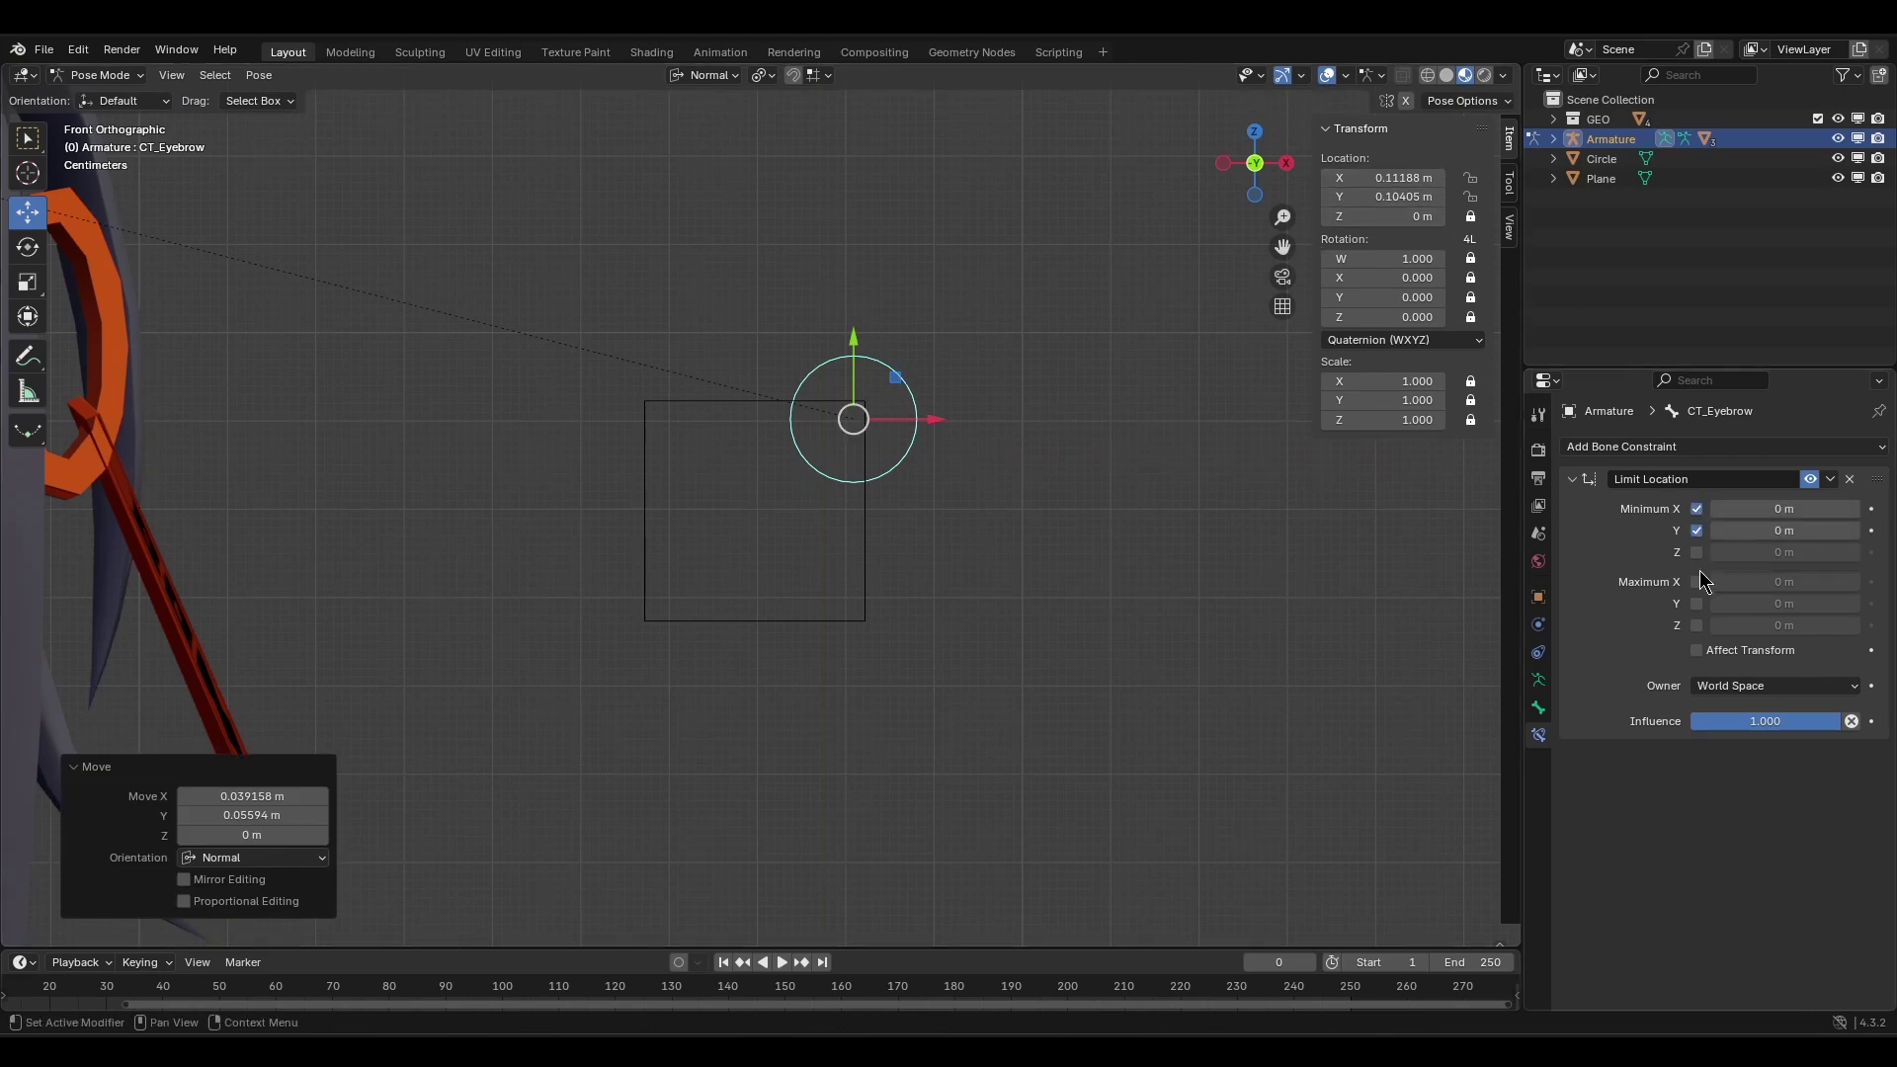
left_click(1696, 581)
left_click(1696, 604)
Set the Limit Location minimum X and Y to -0.1 m and the maximum X and Y to 0.1 m.
left_click(1789, 509)
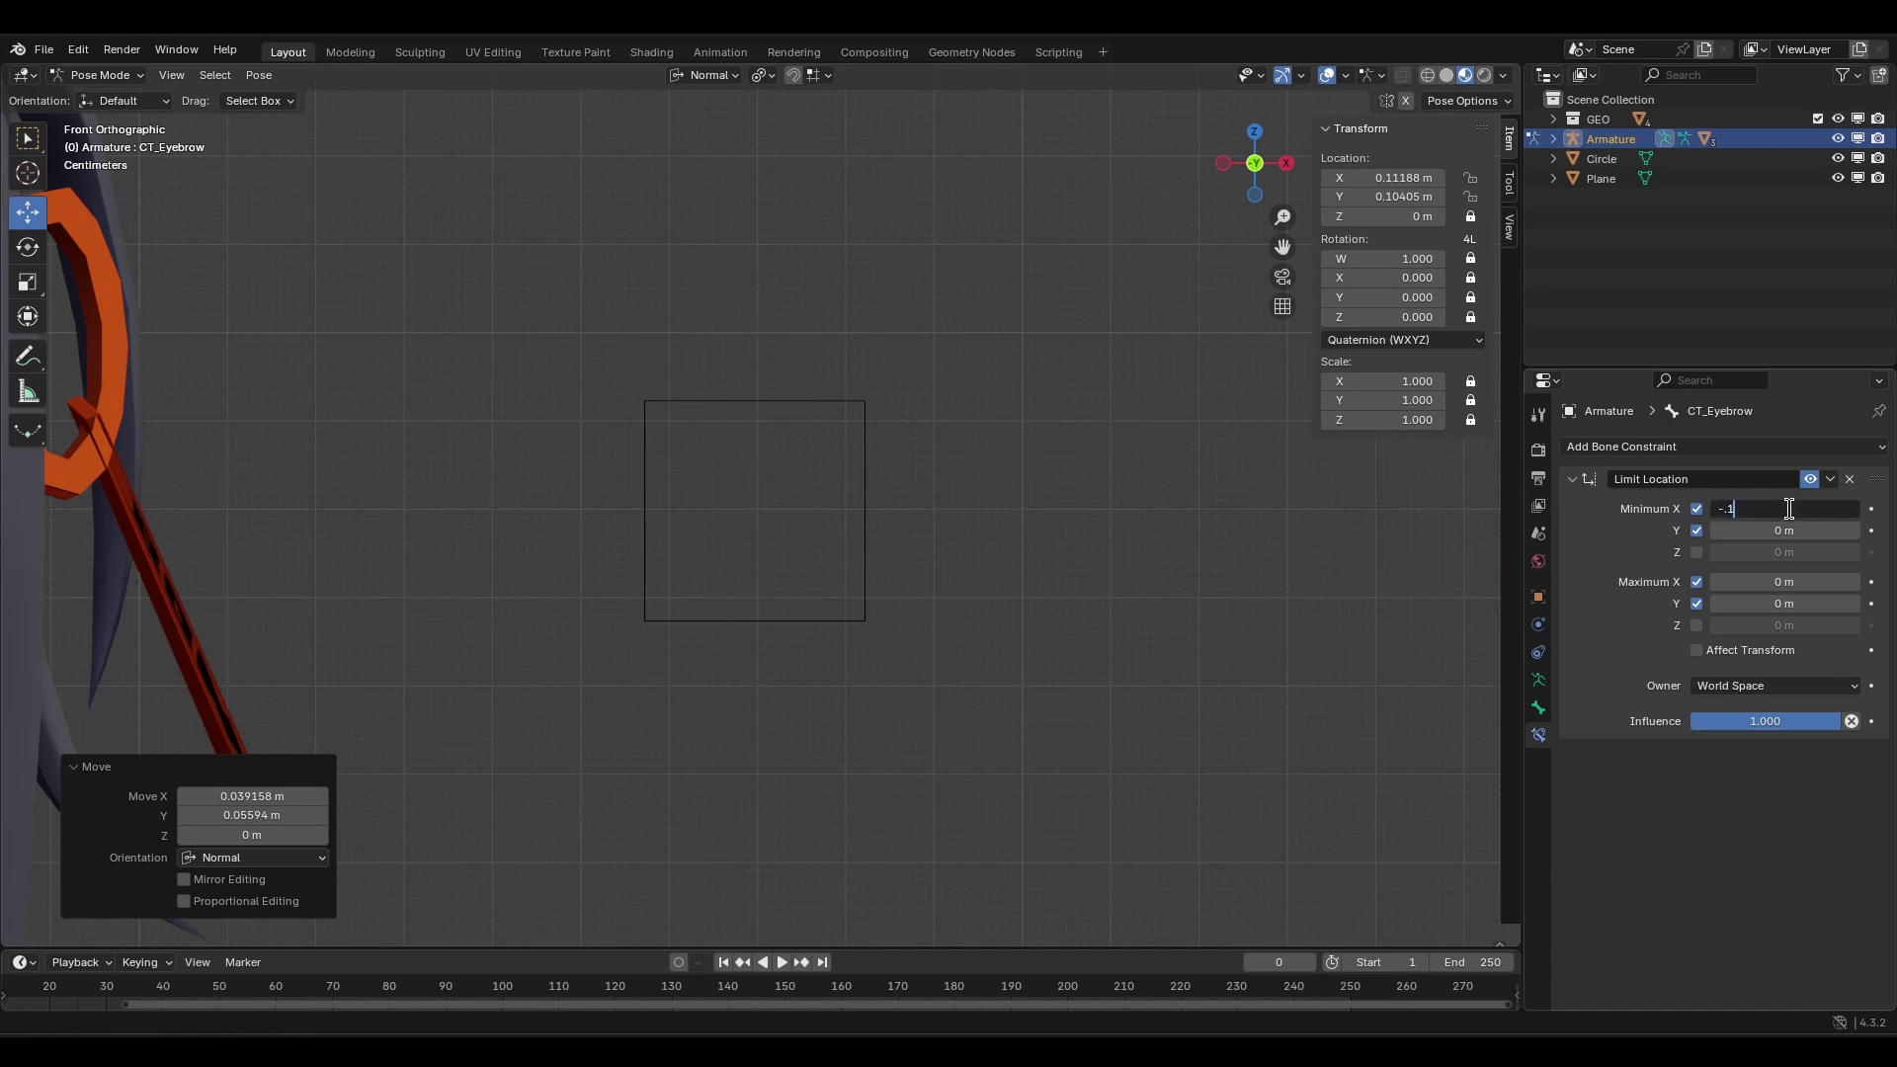
key("Return")
key("ctrl+v")
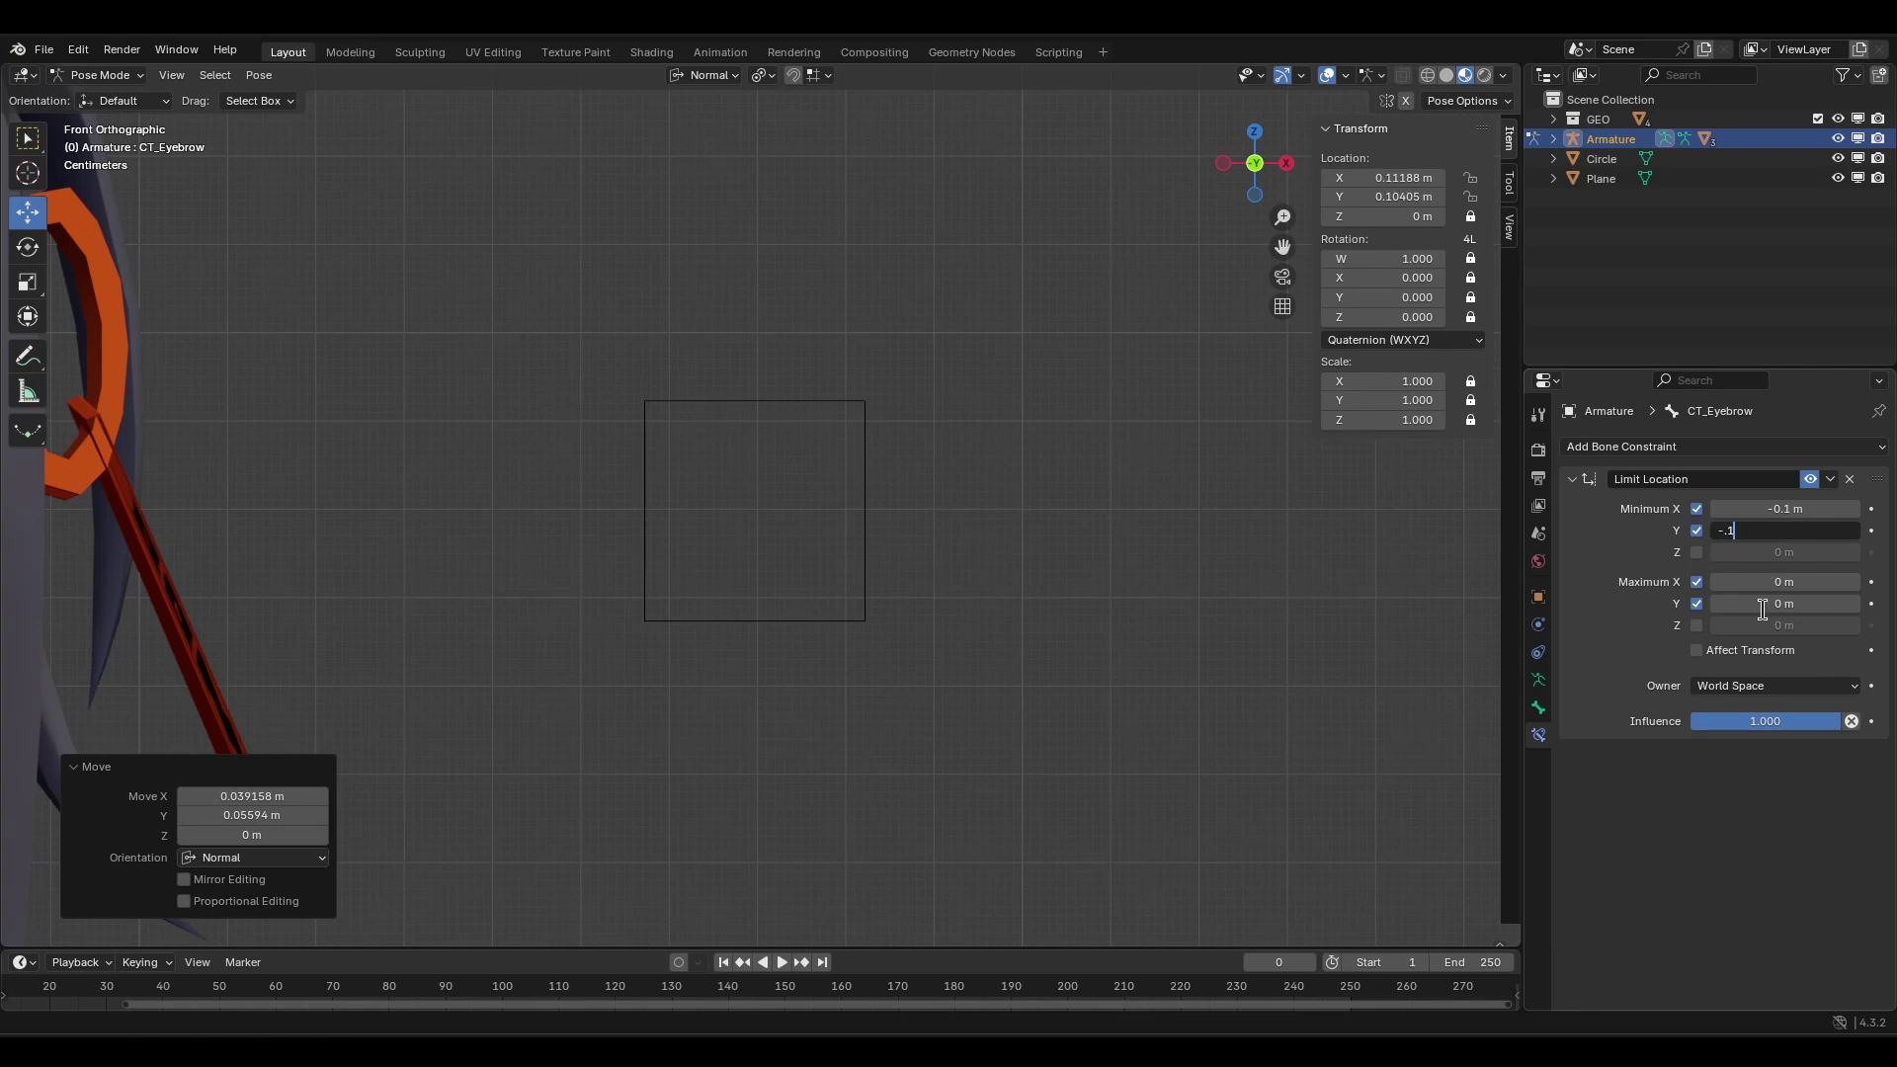
key("ctrl+v")
left_click_drag(1775, 581, 1775, 604)
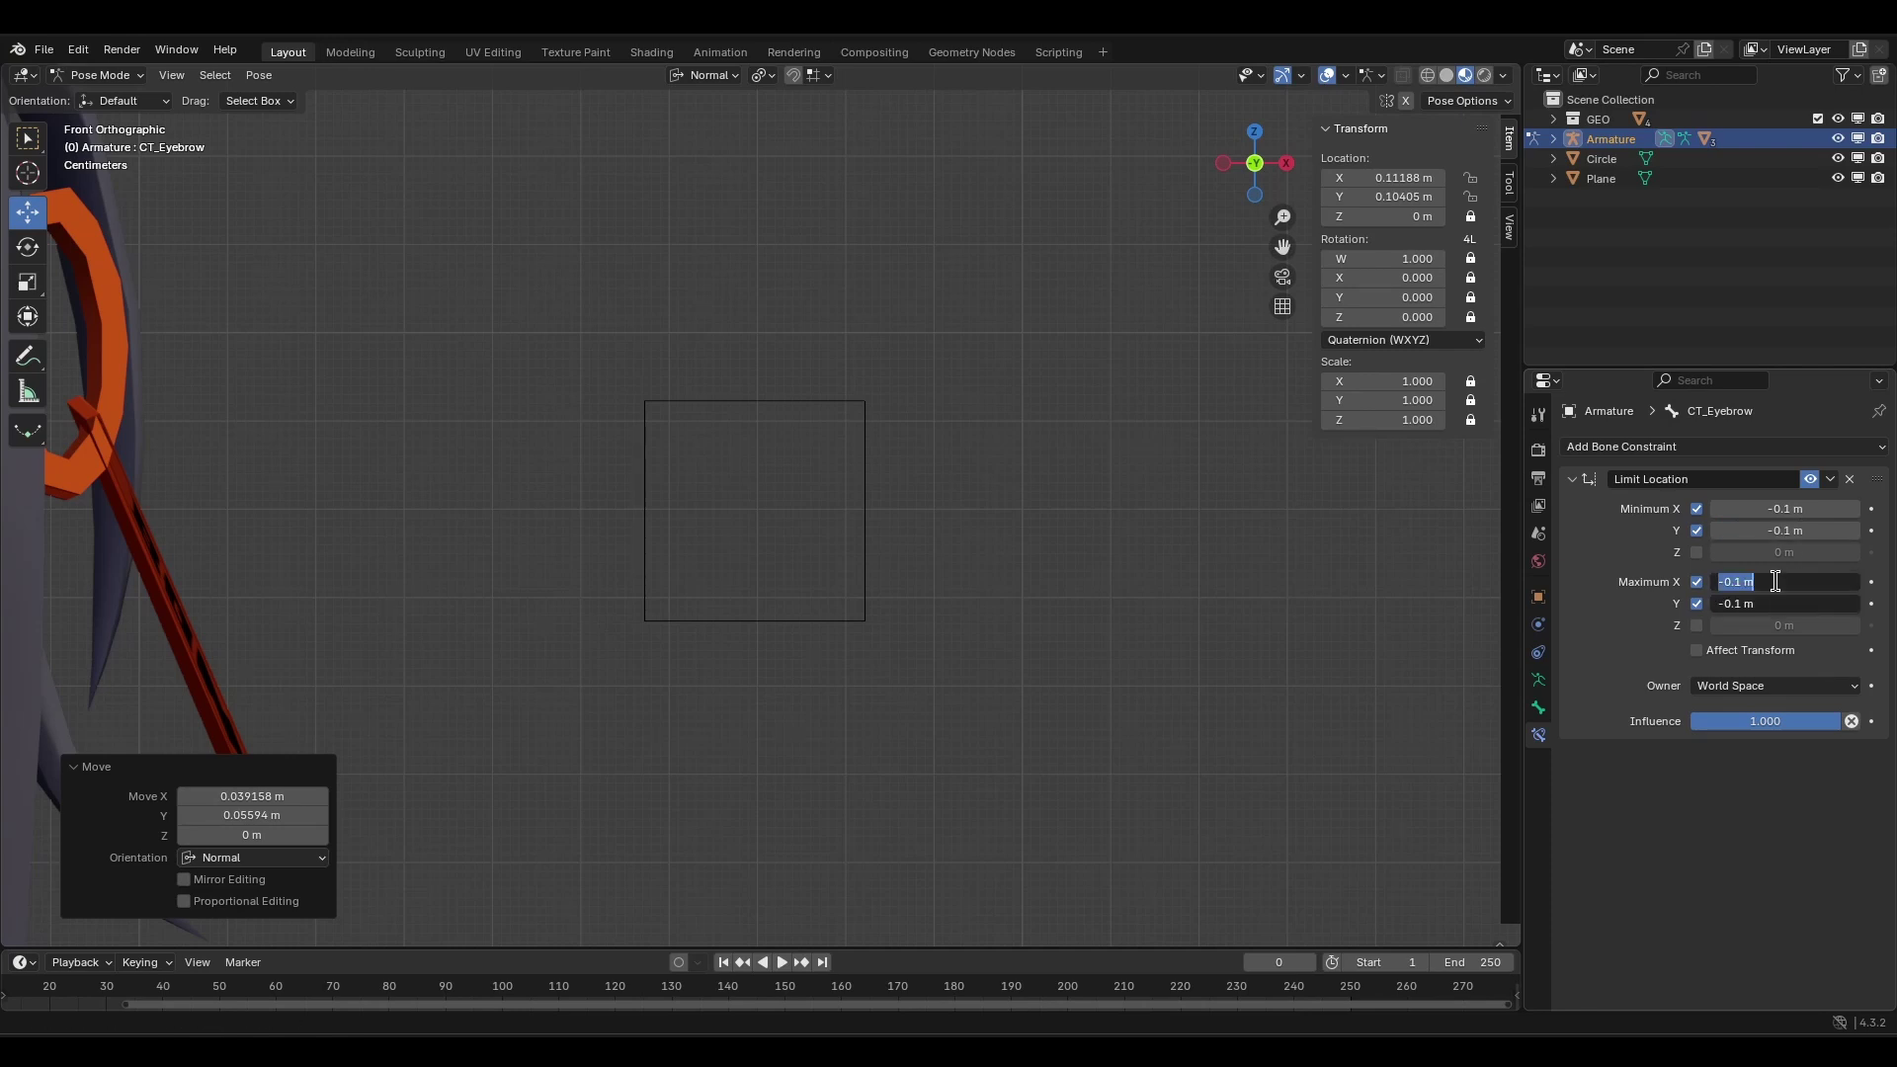
type(".1")
key("Return")
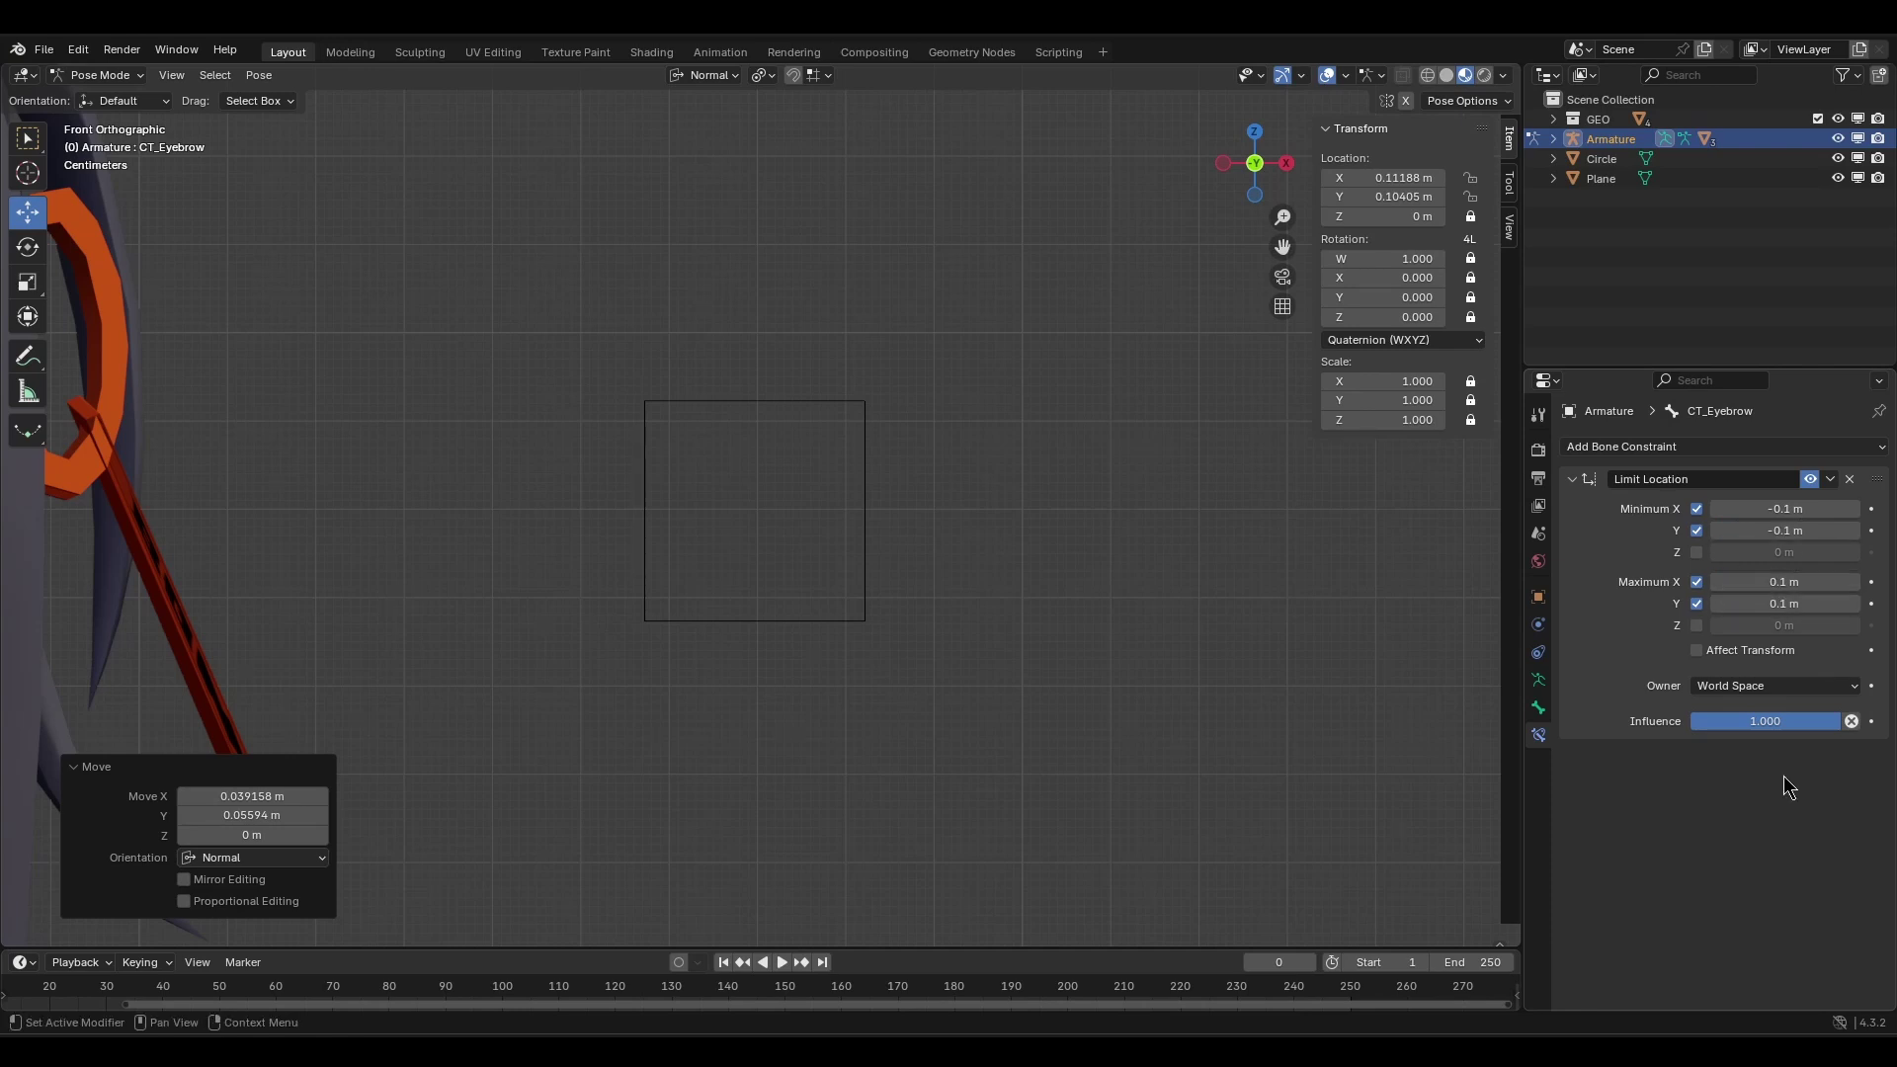
Set the Limit Location owner to Local Space, and test the limits by moving CT_Eyebrow before clearing its location.
left_click(1765, 686)
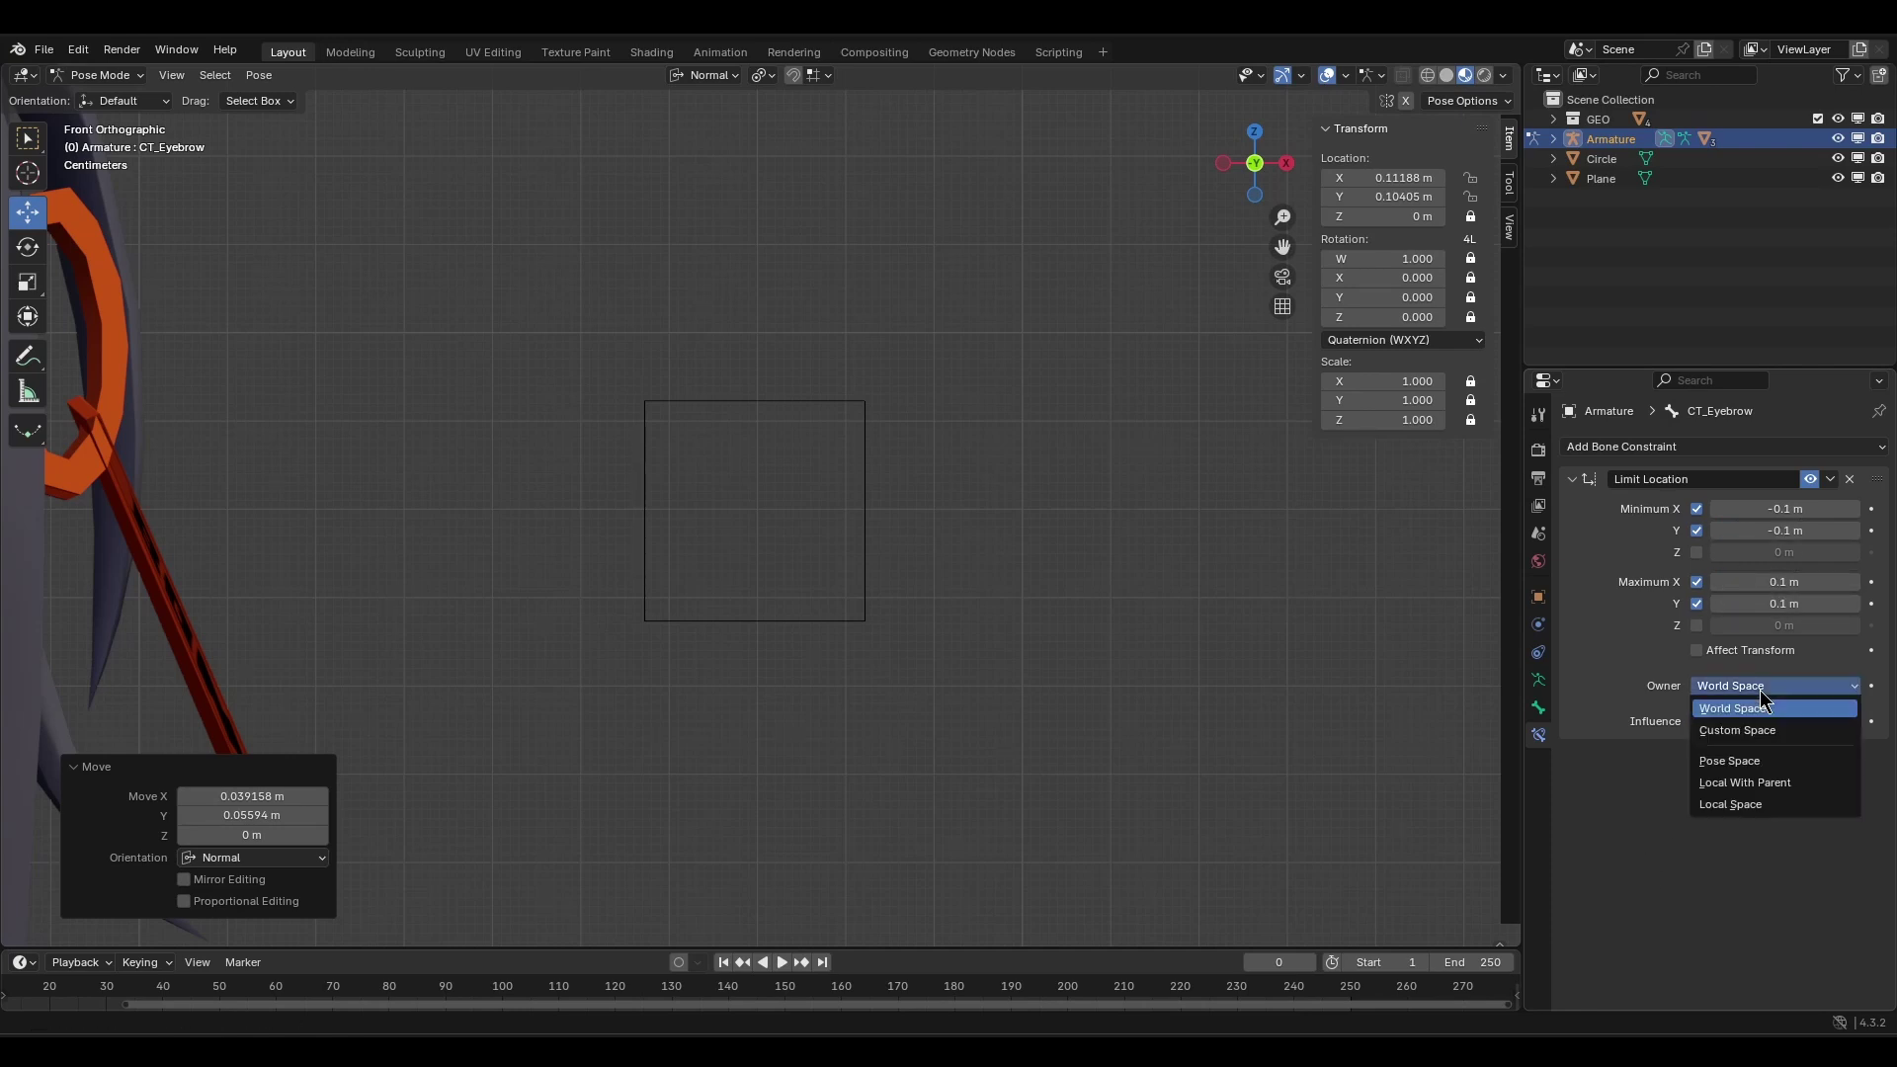
left_click(1764, 803)
key("g")
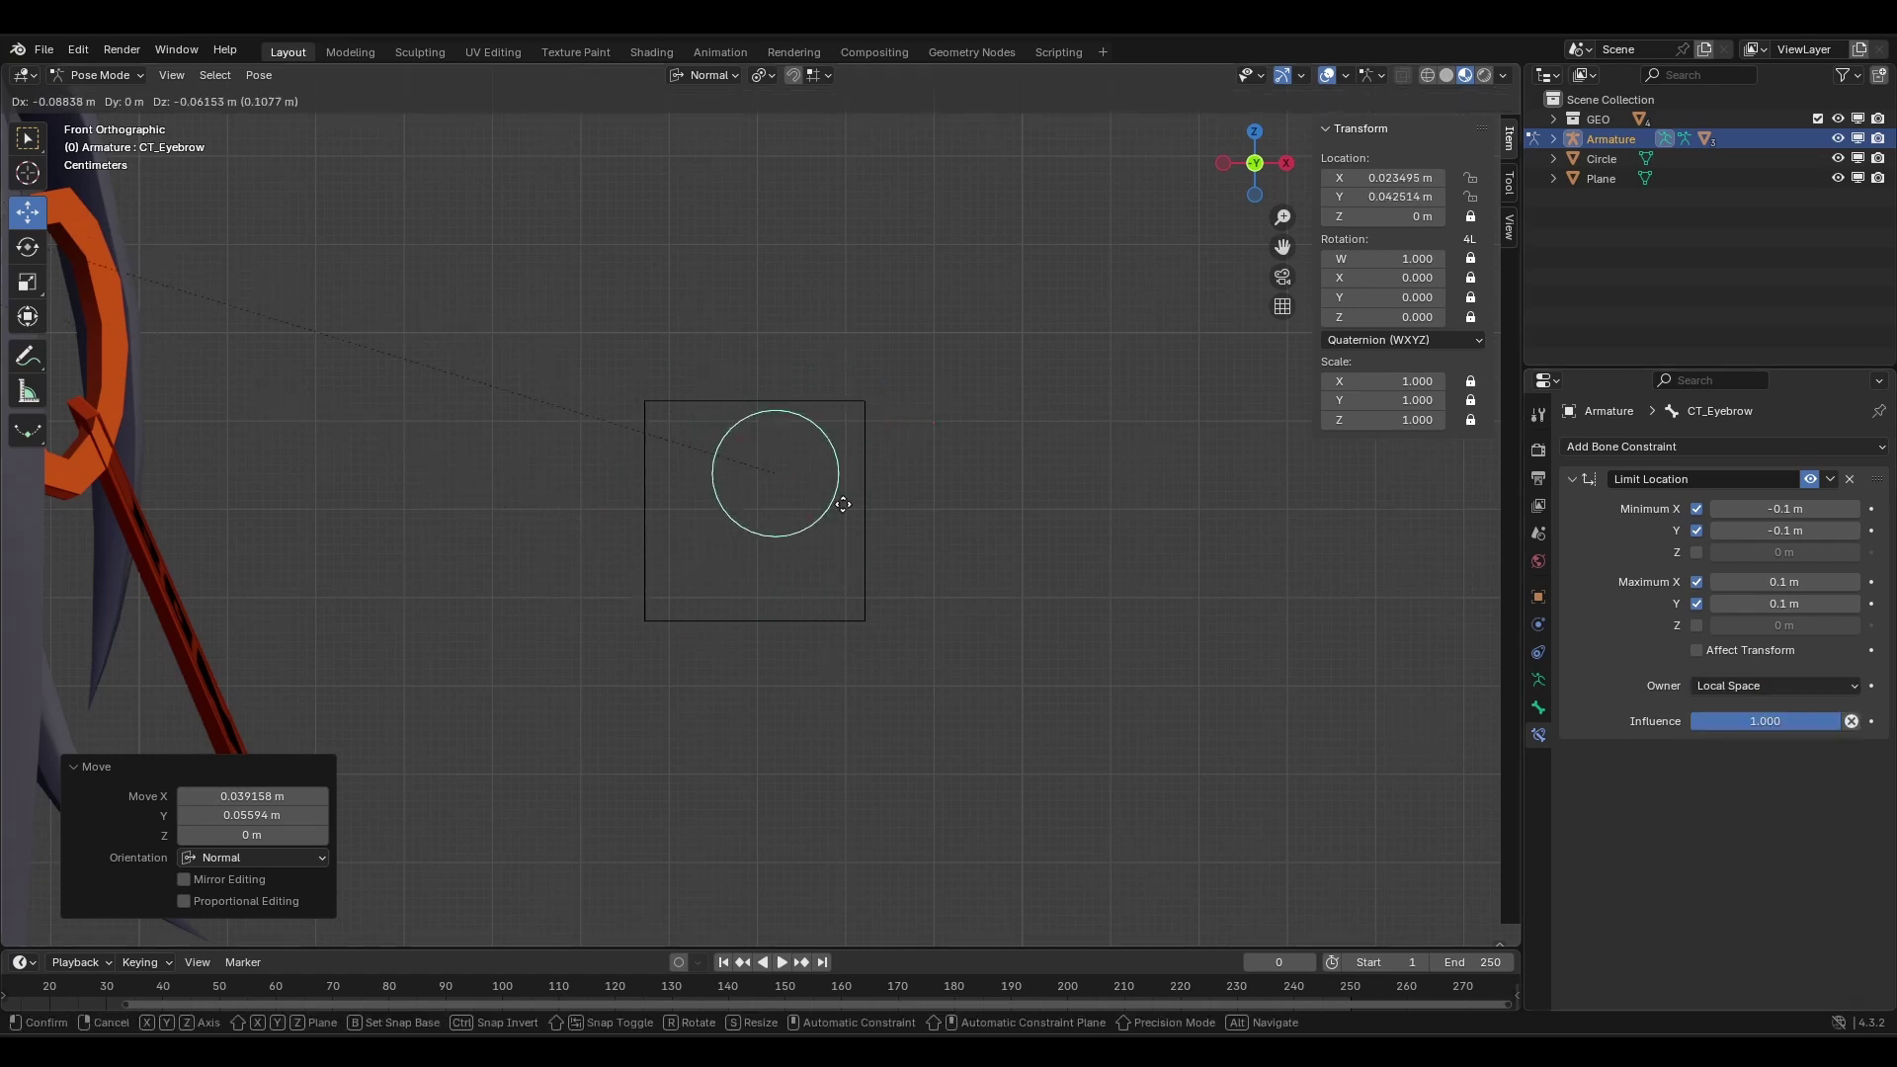
left_click(1059, 746)
key("alt+g")
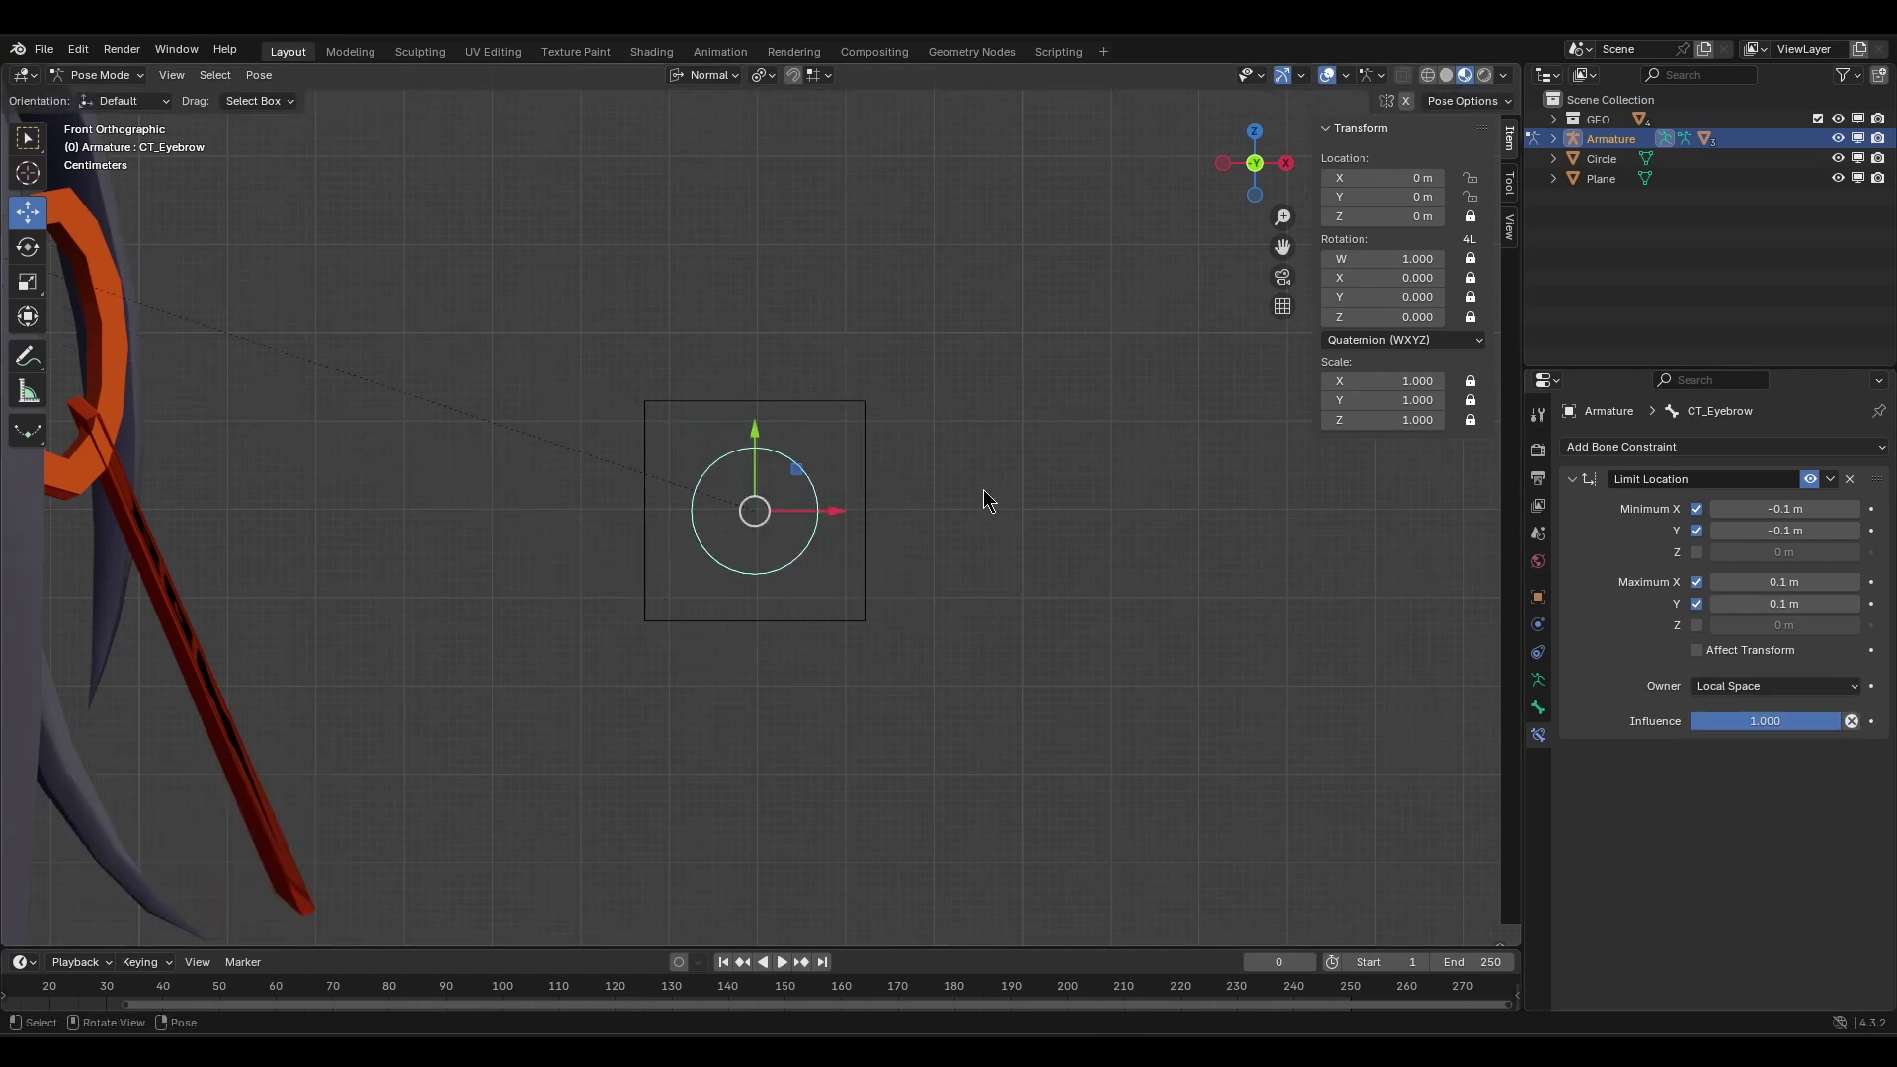
Copy the Y location of CT_Eyebrow as a new driver.
scroll(982, 489, "down", 1)
middle_click_drag(756, 614, 896, 461, "shift")
left_click(850, 514)
left_click(814, 516)
scroll(814, 516, "down", 1)
middle_click_drag(409, 552, 605, 496, "shift")
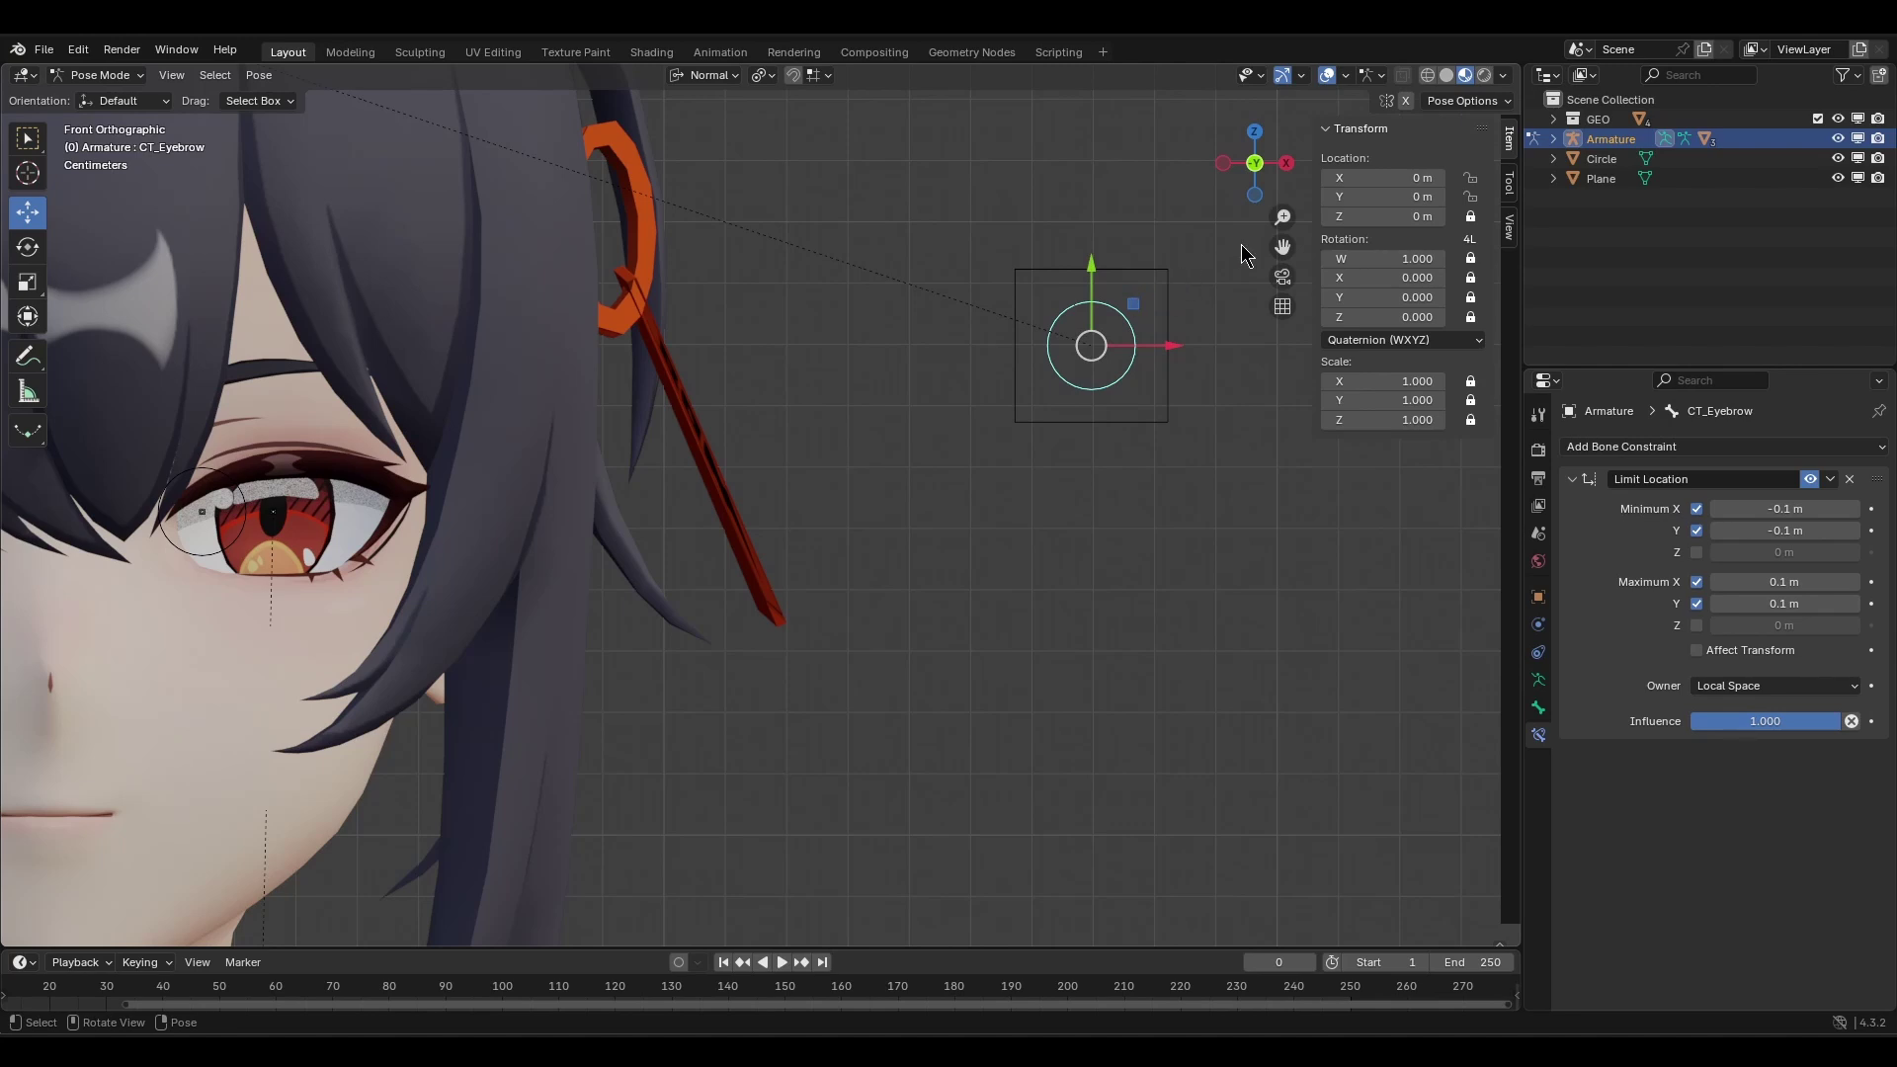
right_click(1389, 197)
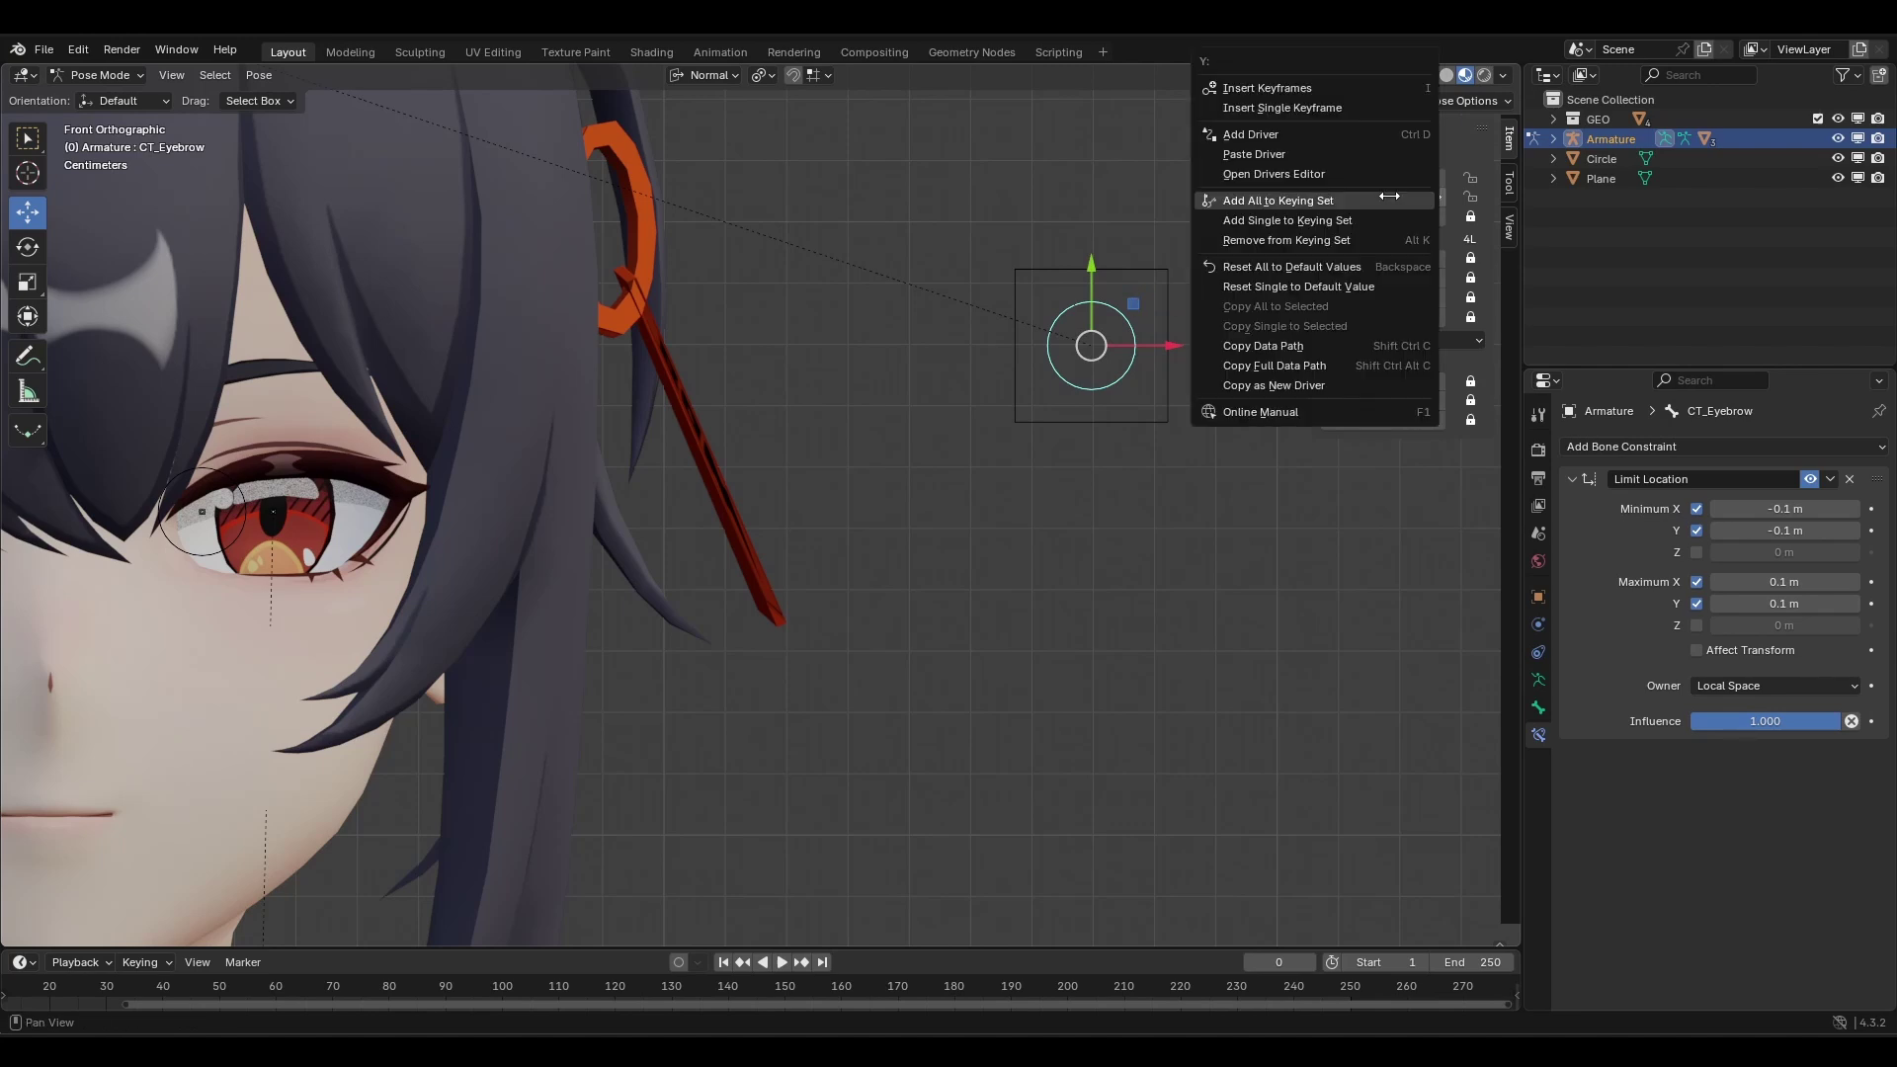
left_click(1388, 382)
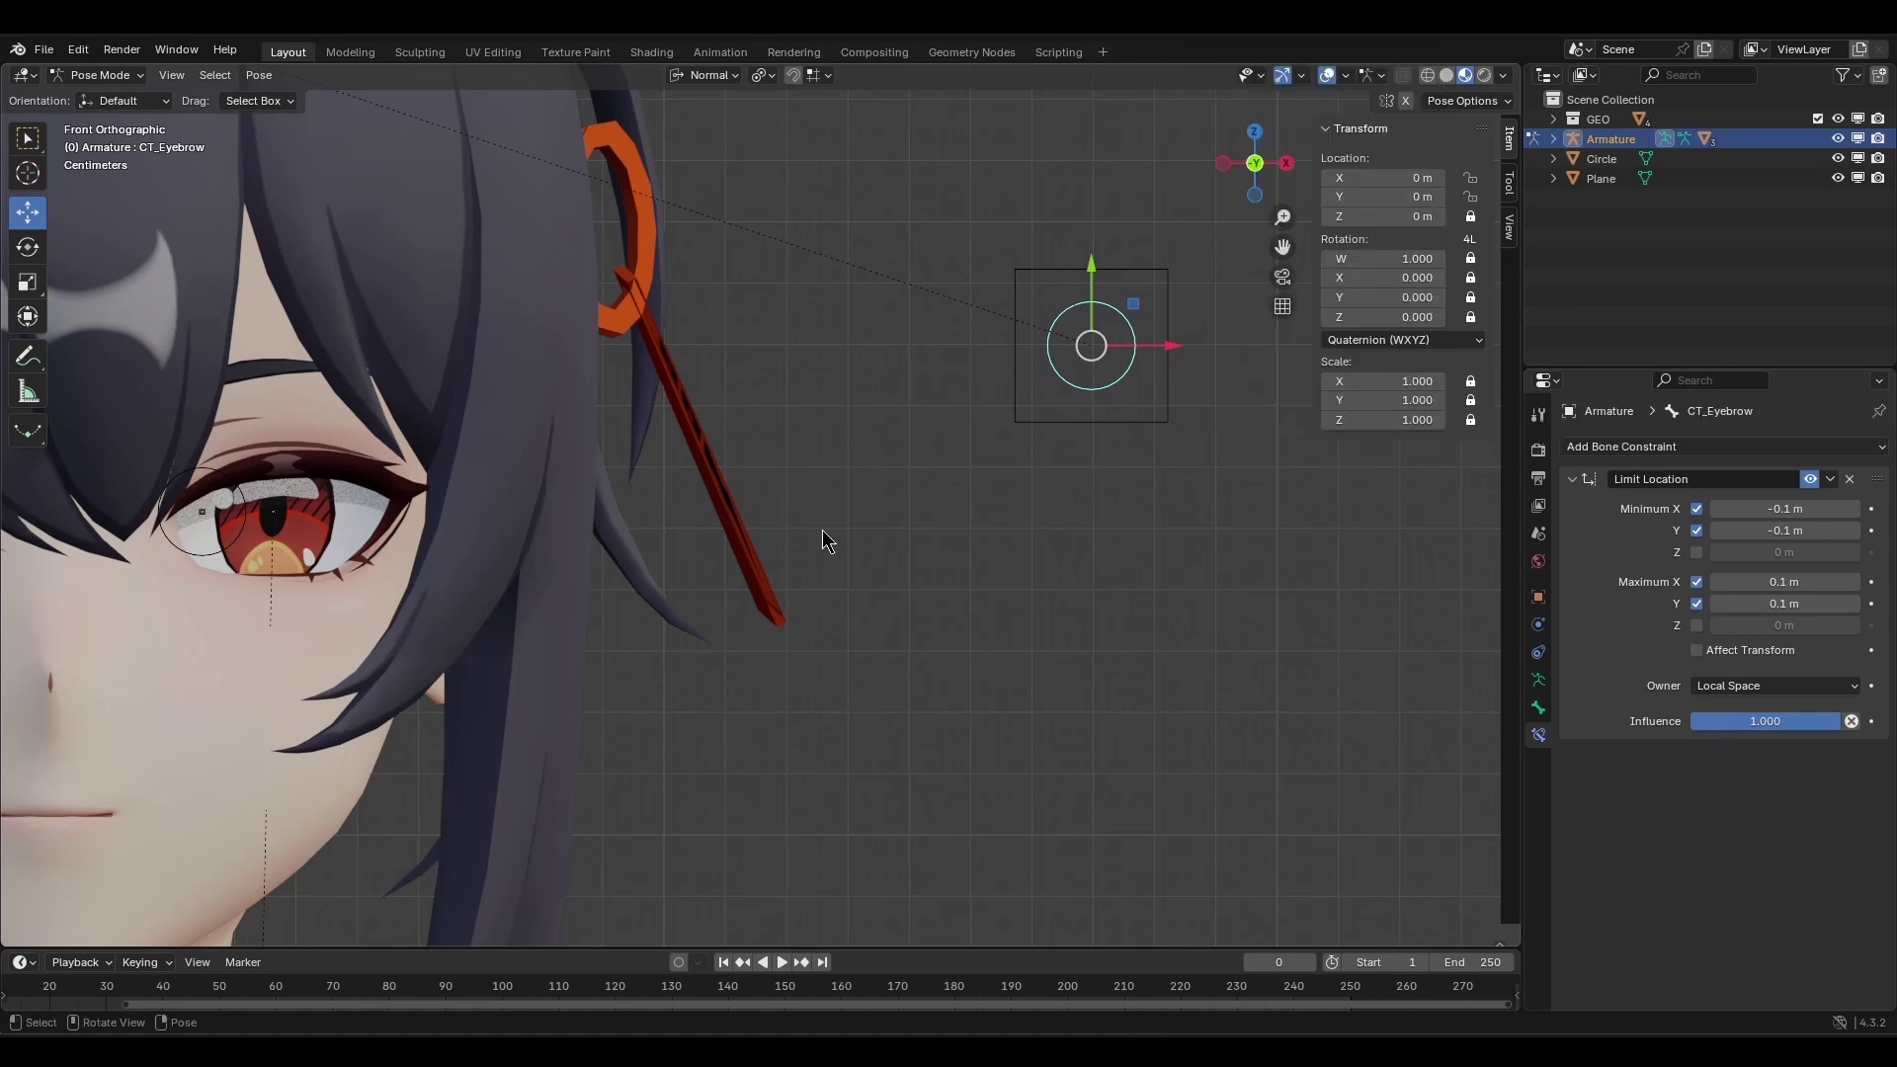
Paste the copied driver onto the value of the Head mesh's Eyebrow.Up shape key in Object Mode.
middle_click_drag(150, 668, 239, 635, "shift")
key("ctrl+Tab")
left_click(239, 635)
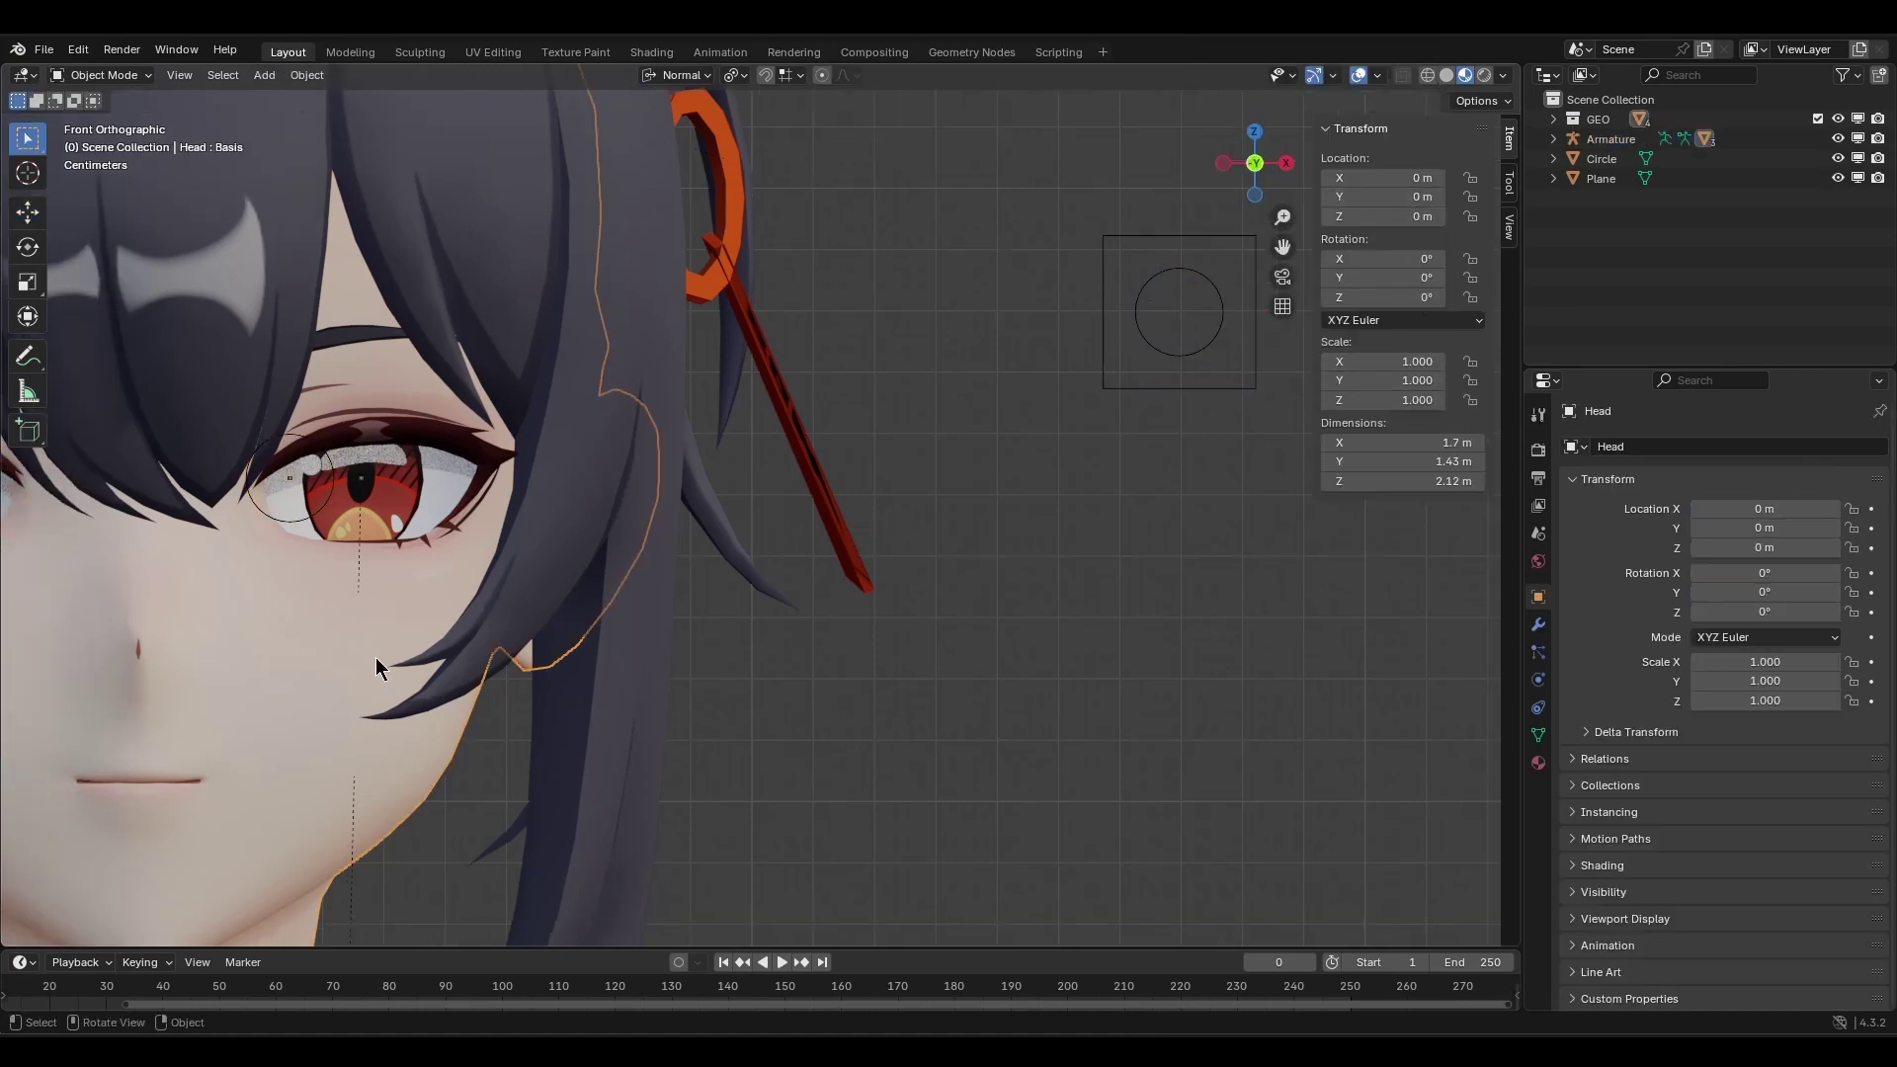
left_click(1538, 735)
scroll(1680, 711, "down", 3)
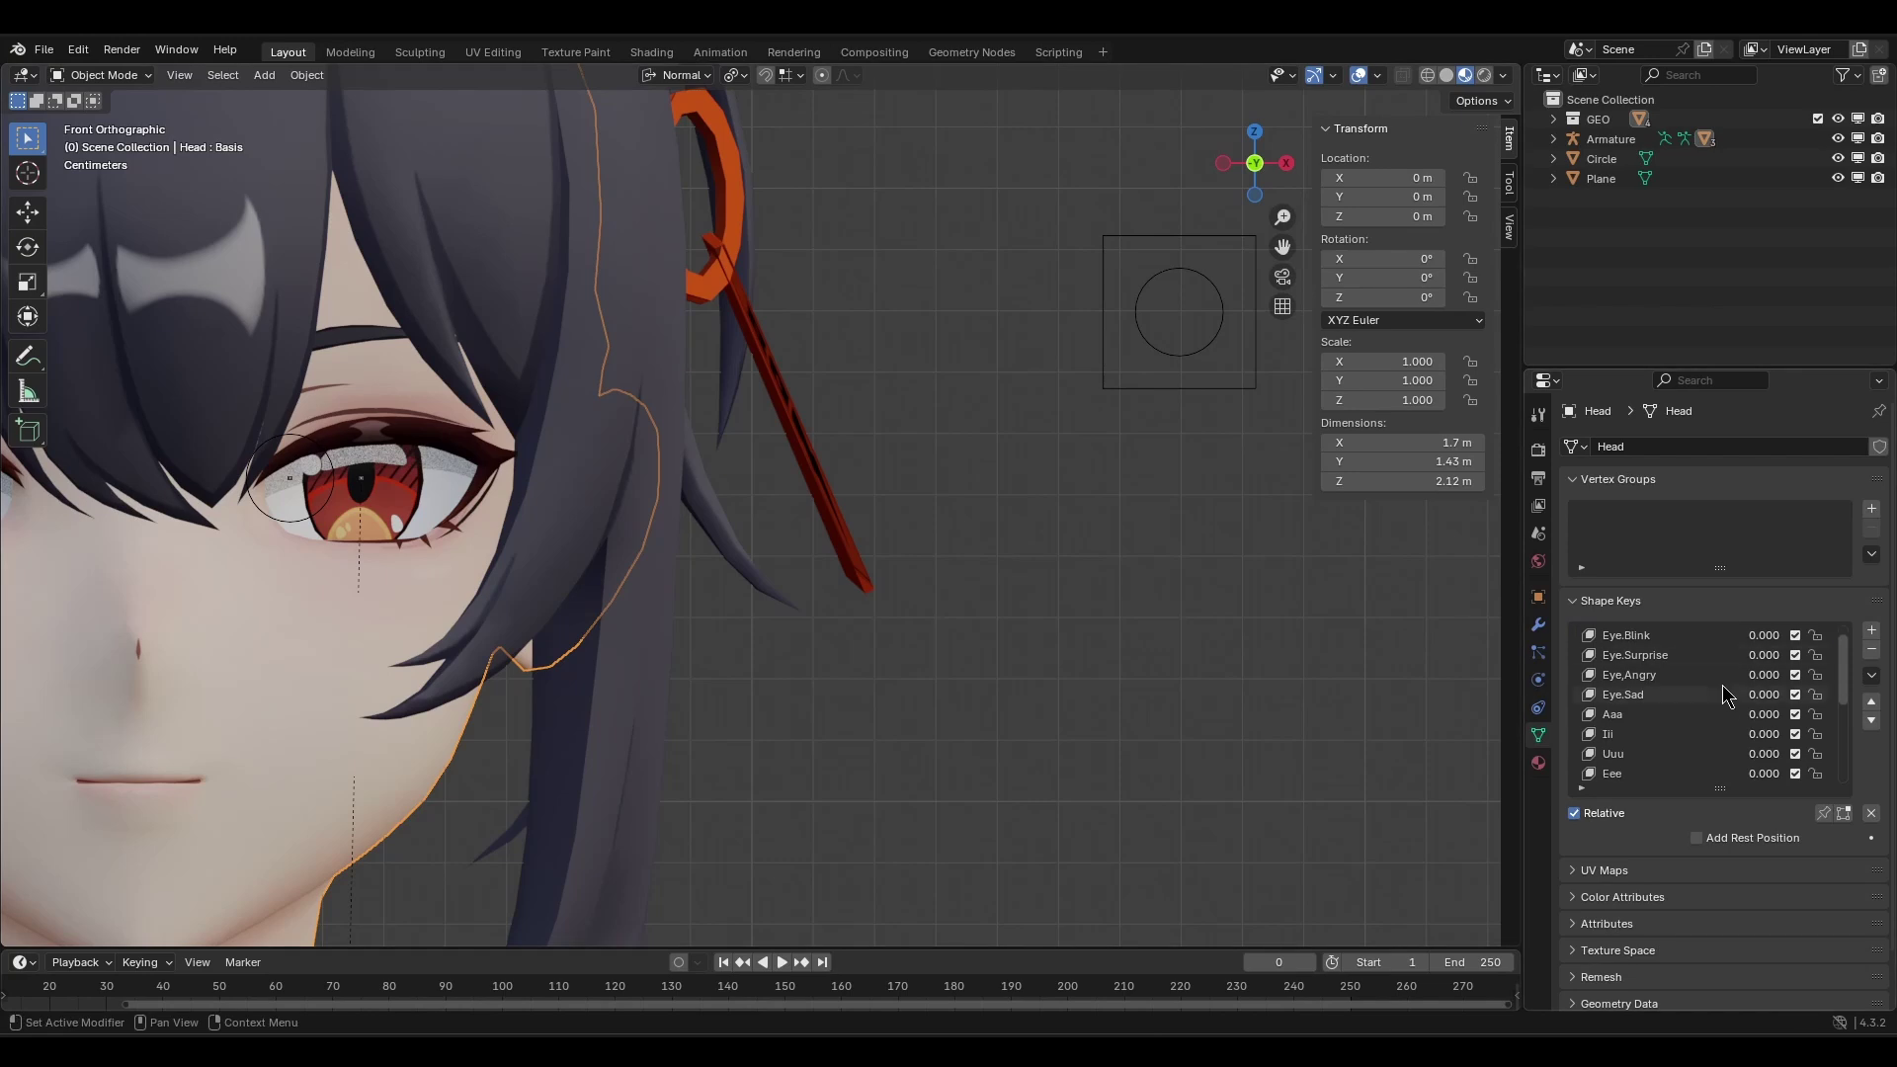
scroll(1723, 723, "down", 2)
scroll(1673, 721, "down", 2)
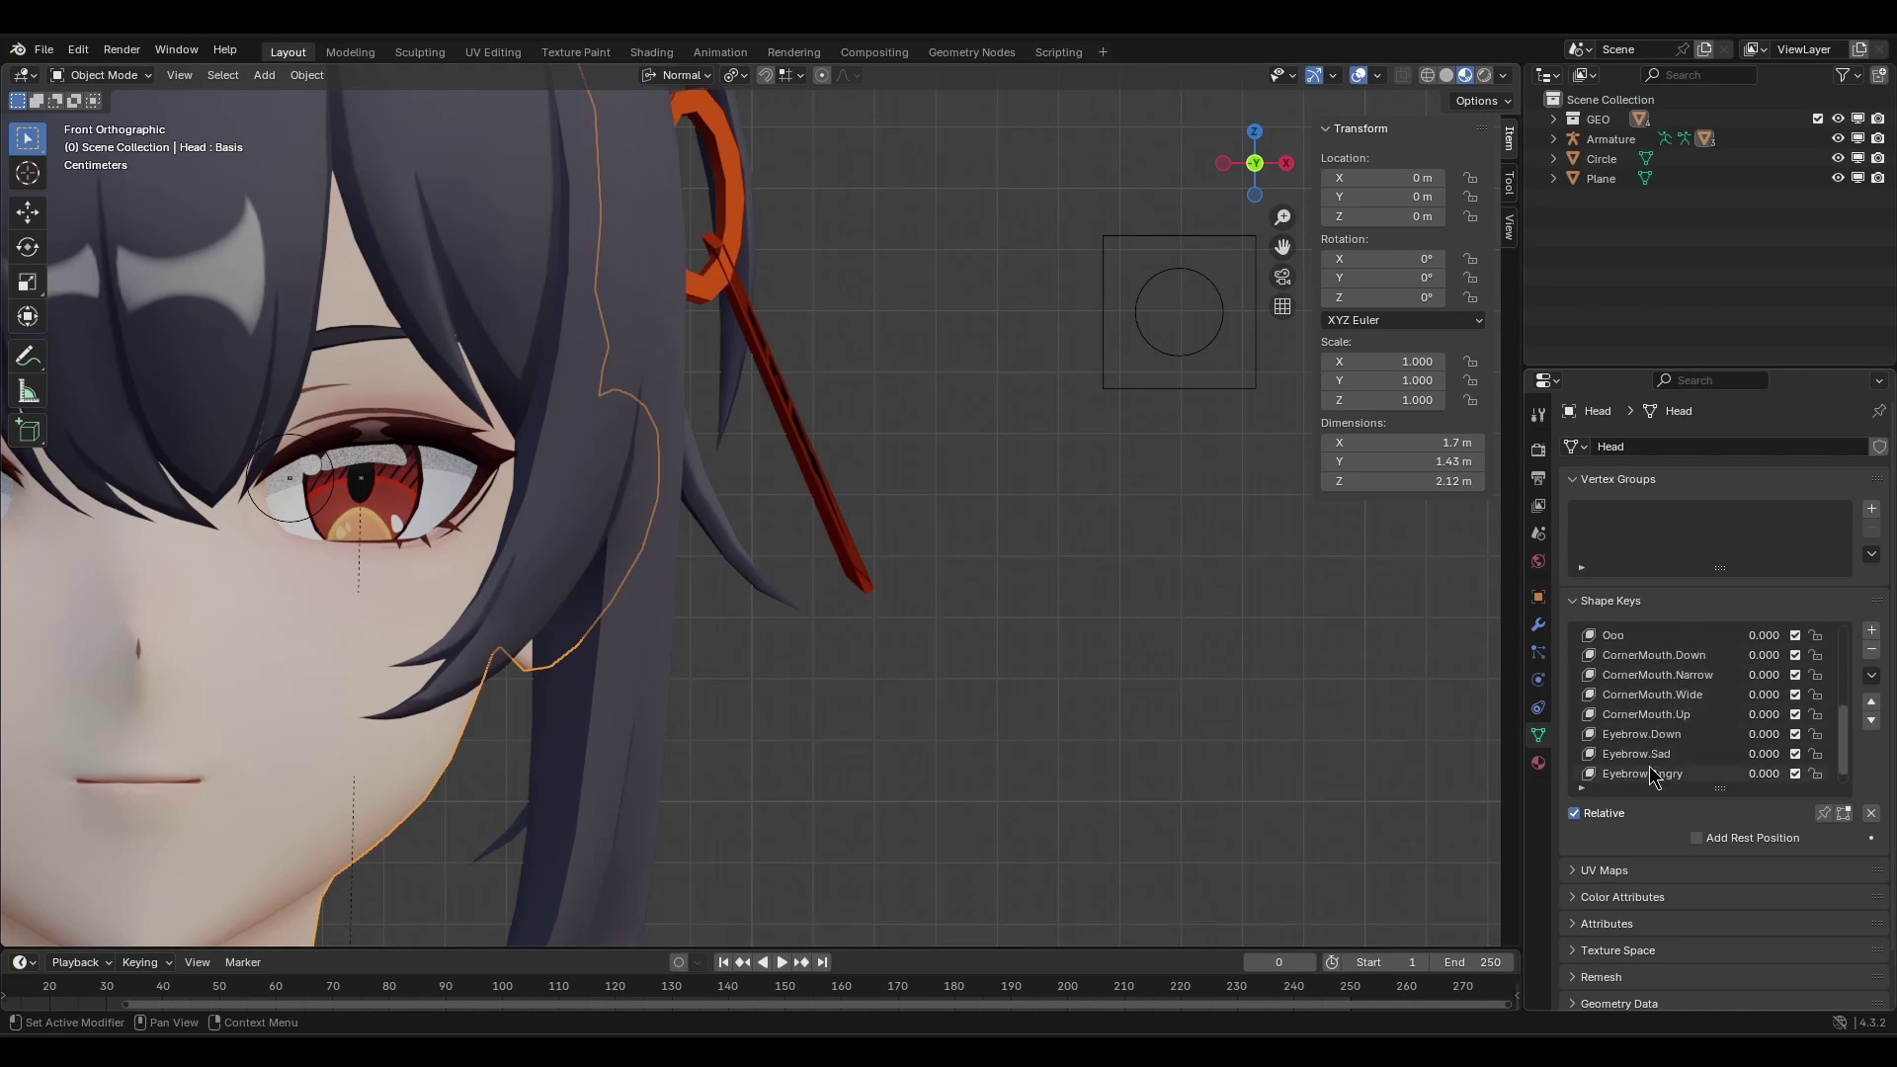
left_click(1663, 777)
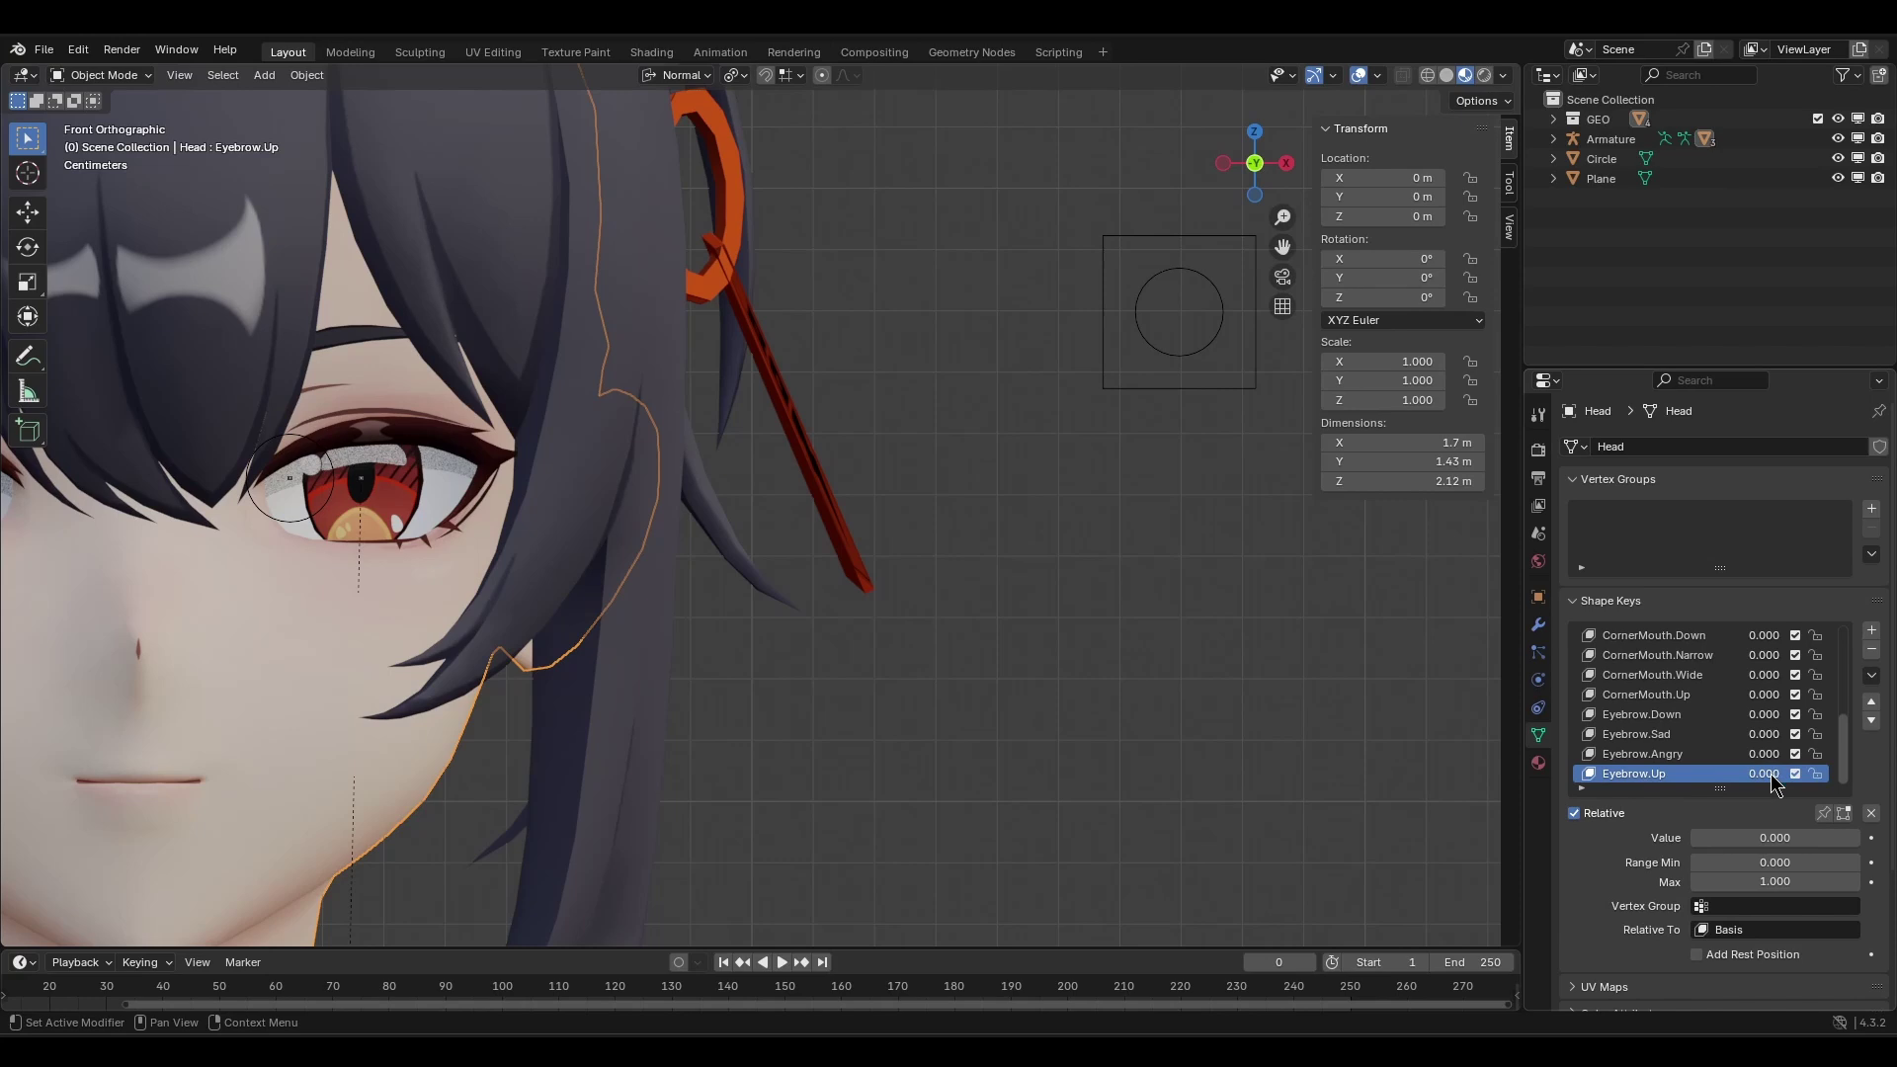
right_click(1773, 783)
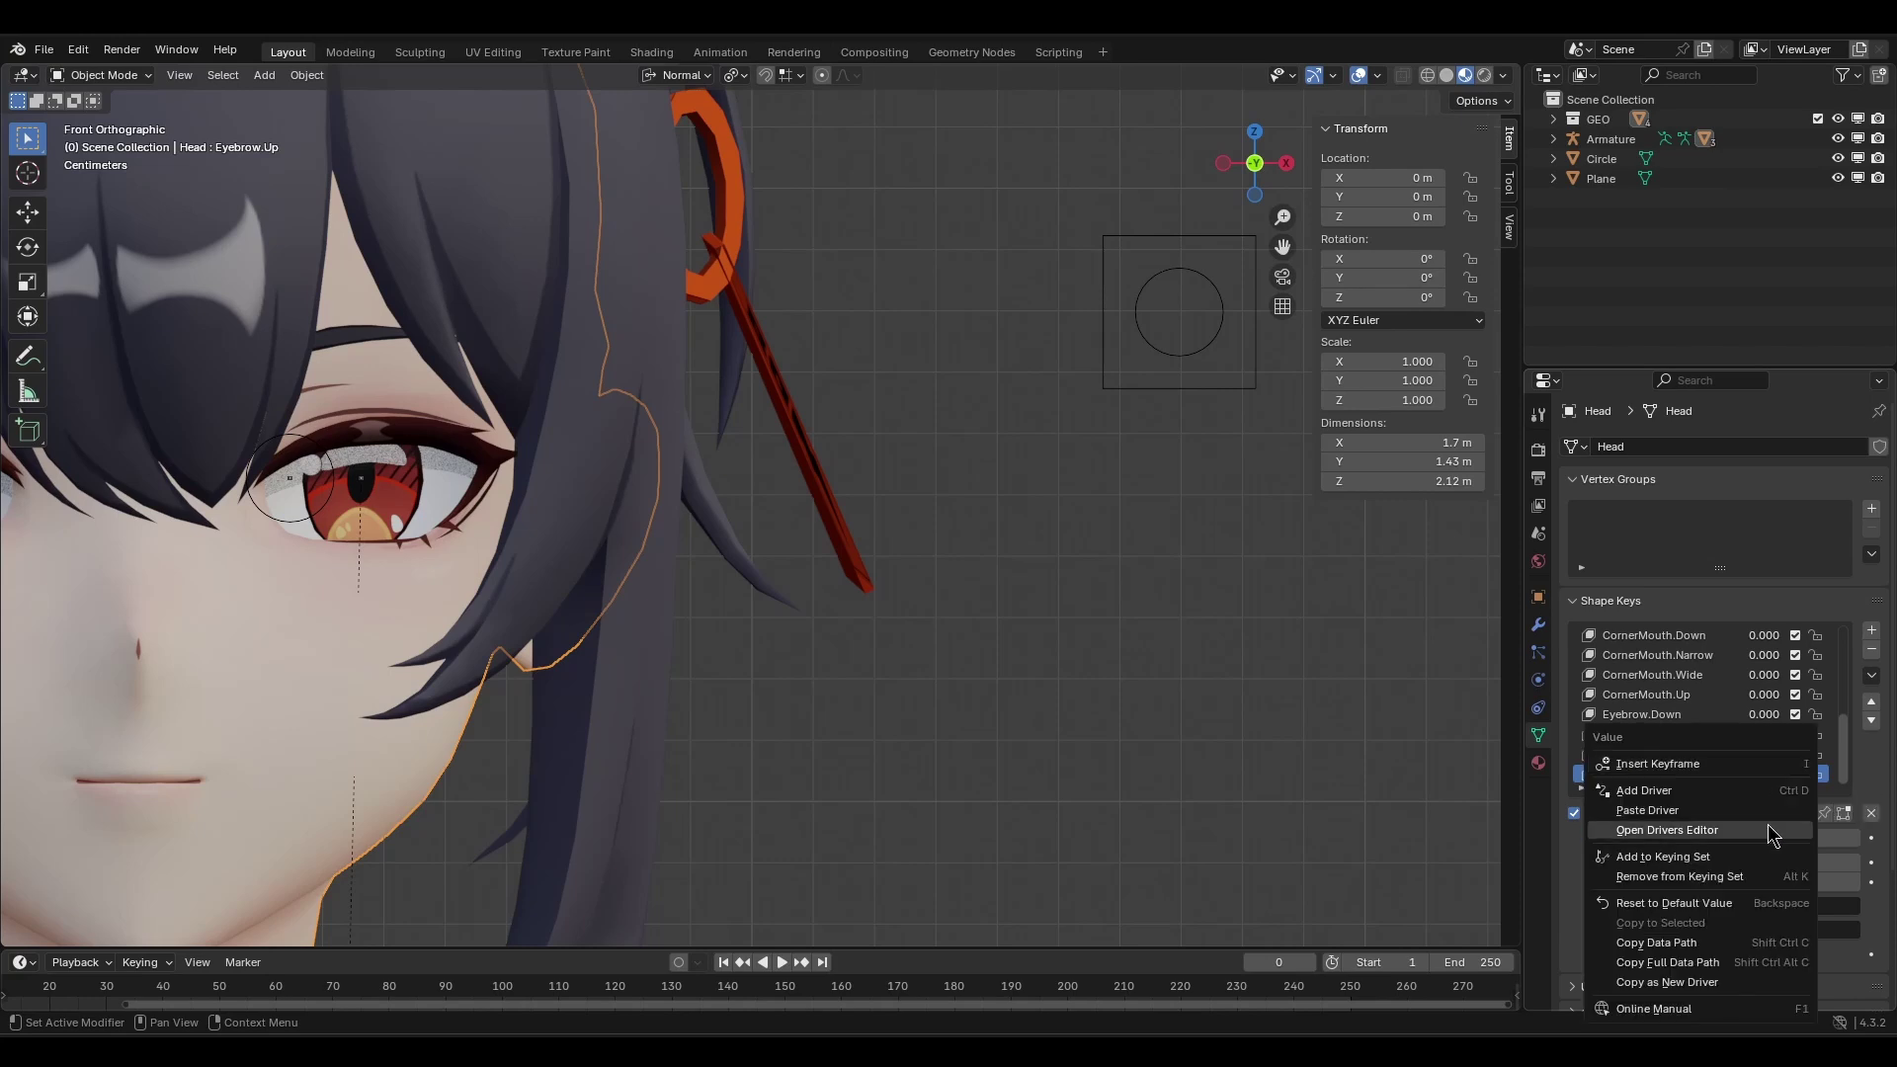
left_click(1768, 812)
Open the Eyebrow.Up driver's settings, test it by moving CT_Eyebrow up to about Y 0.12 m in Pose Mode, and reselect the Head mesh.
right_click(1766, 828)
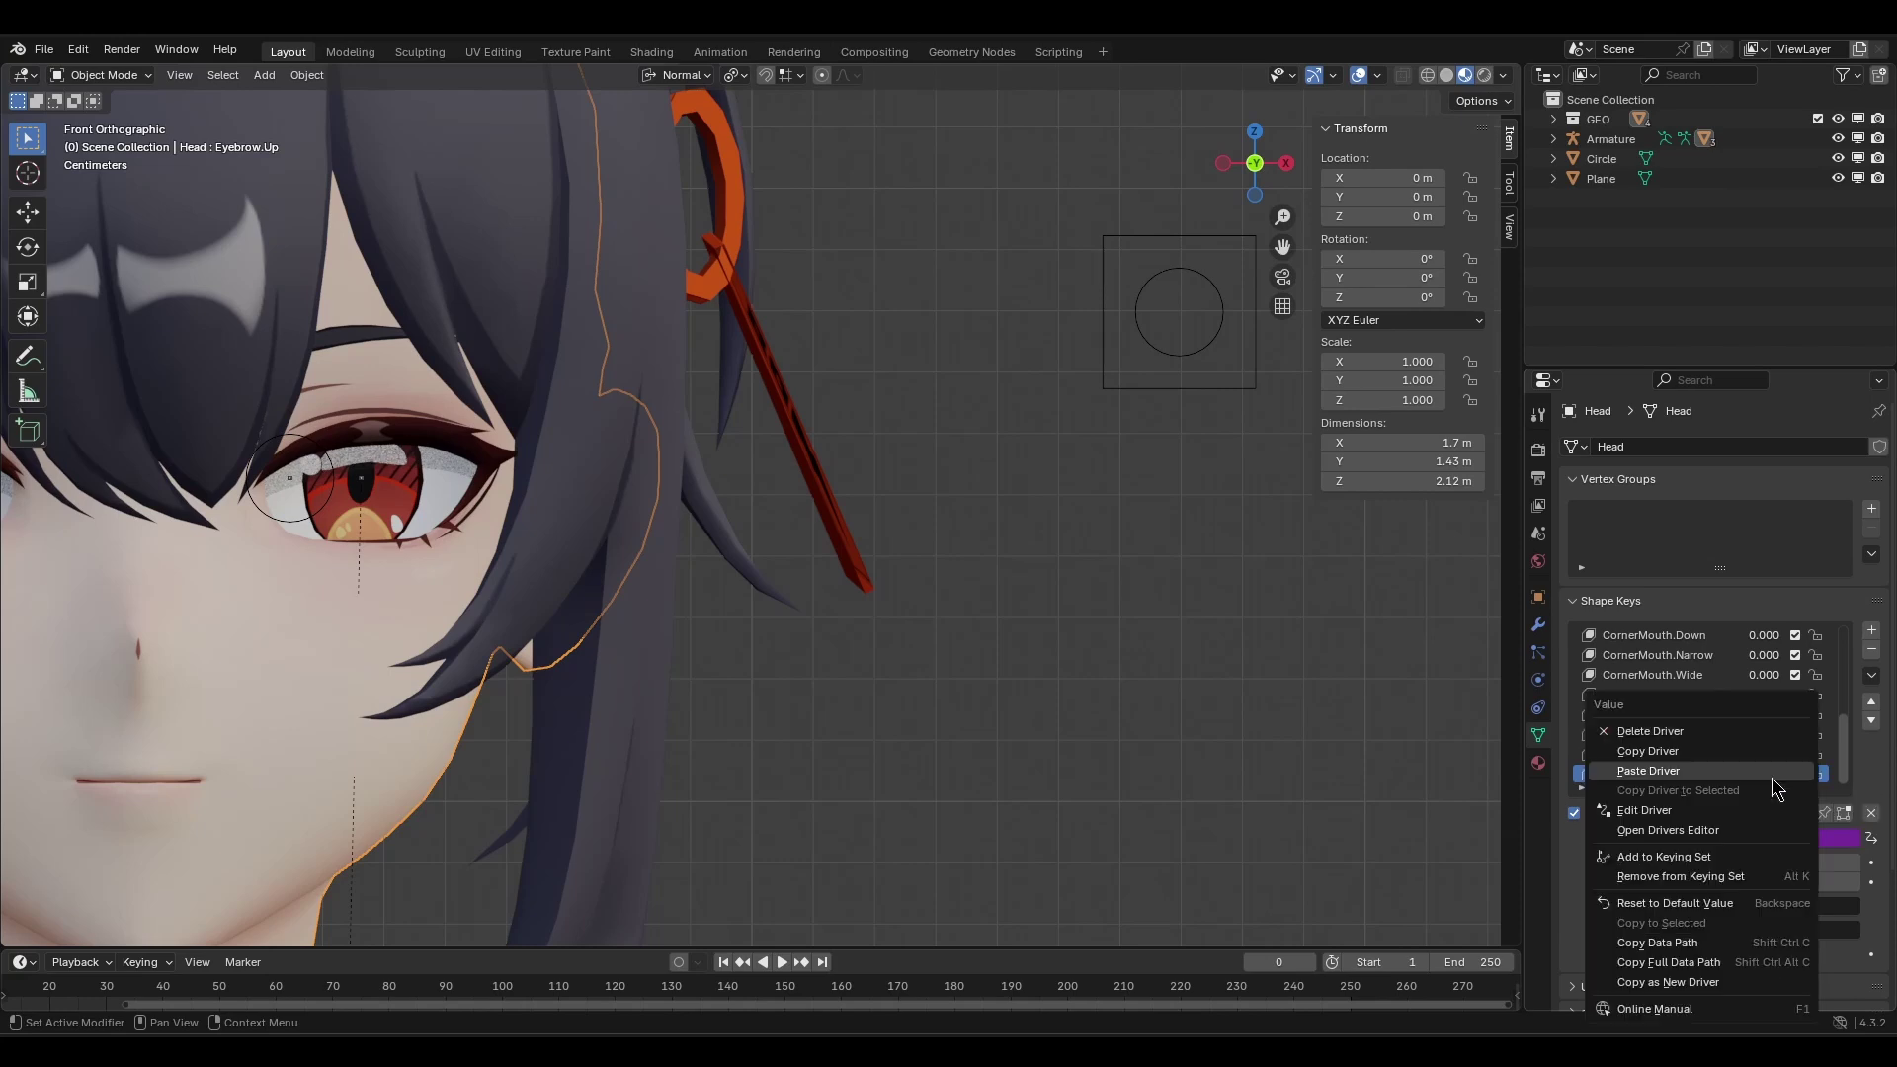
left_click(1764, 812)
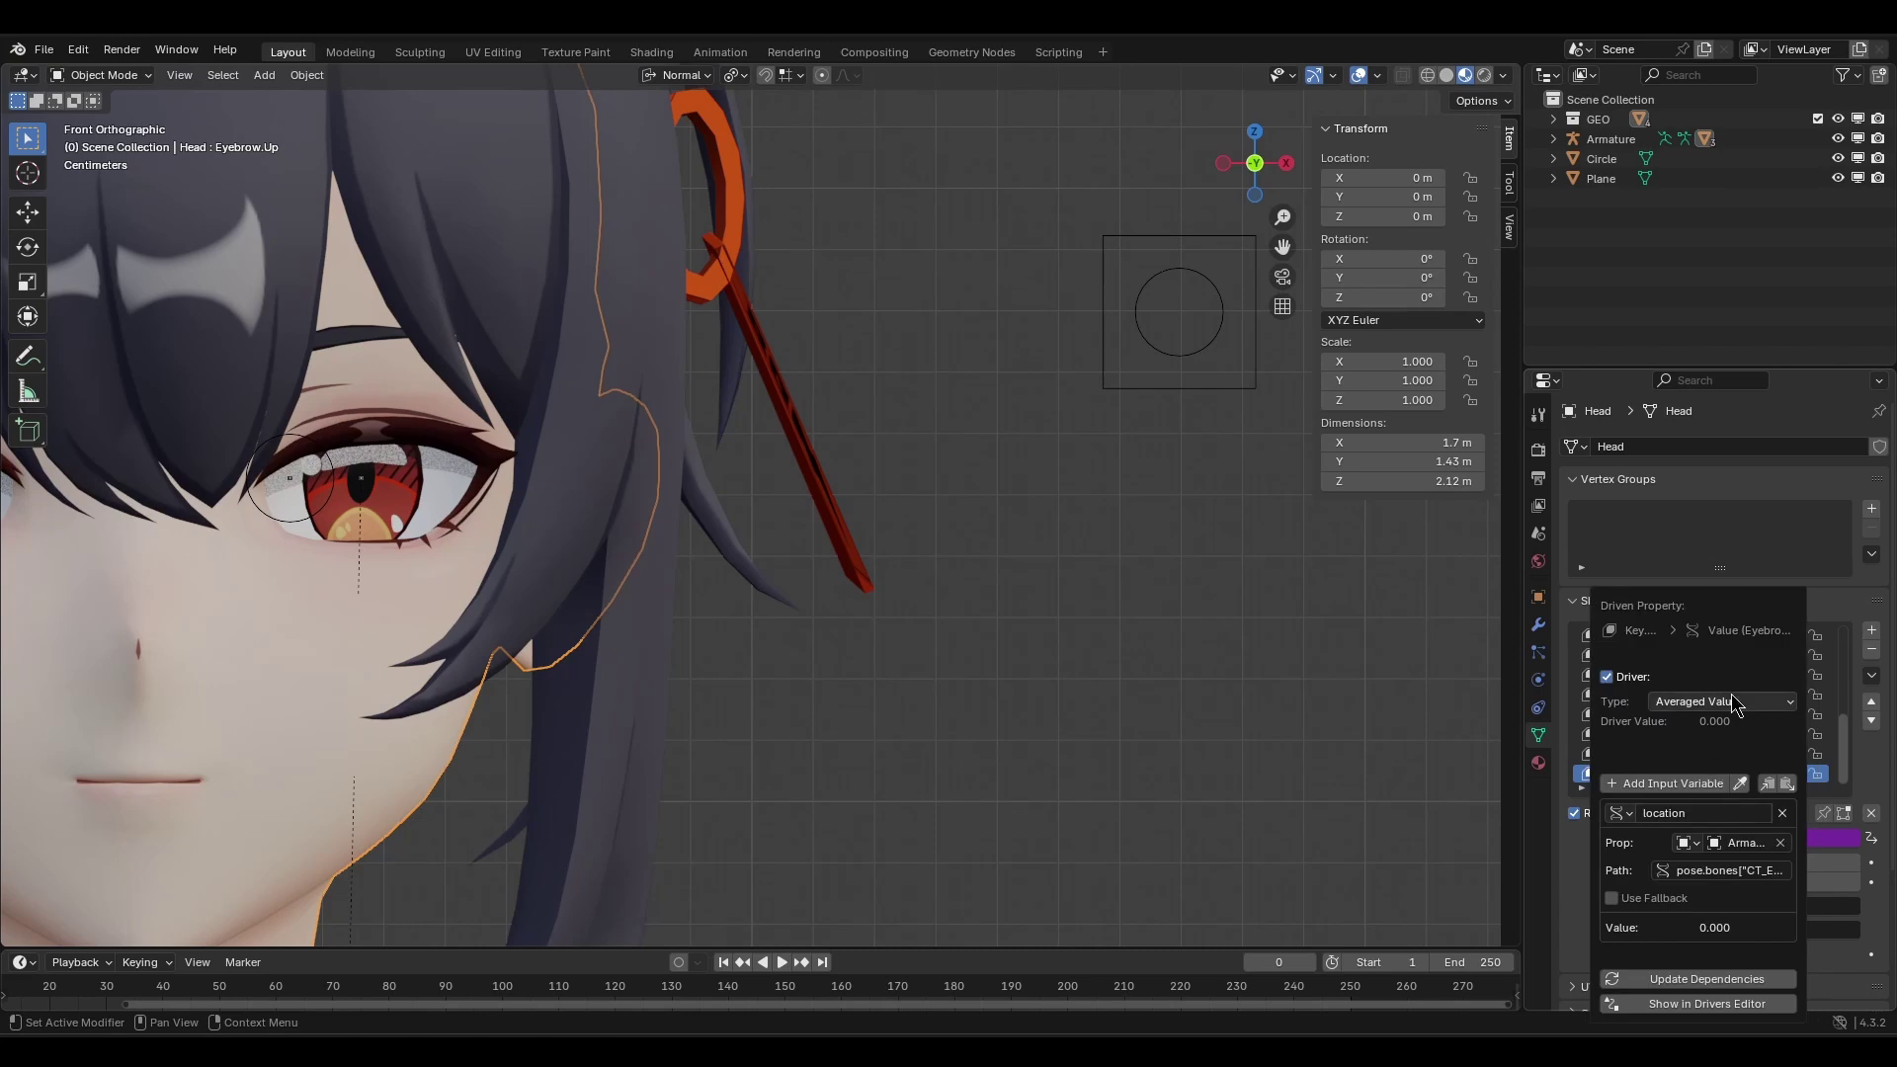
left_click(1213, 342)
key("ctrl+Tab")
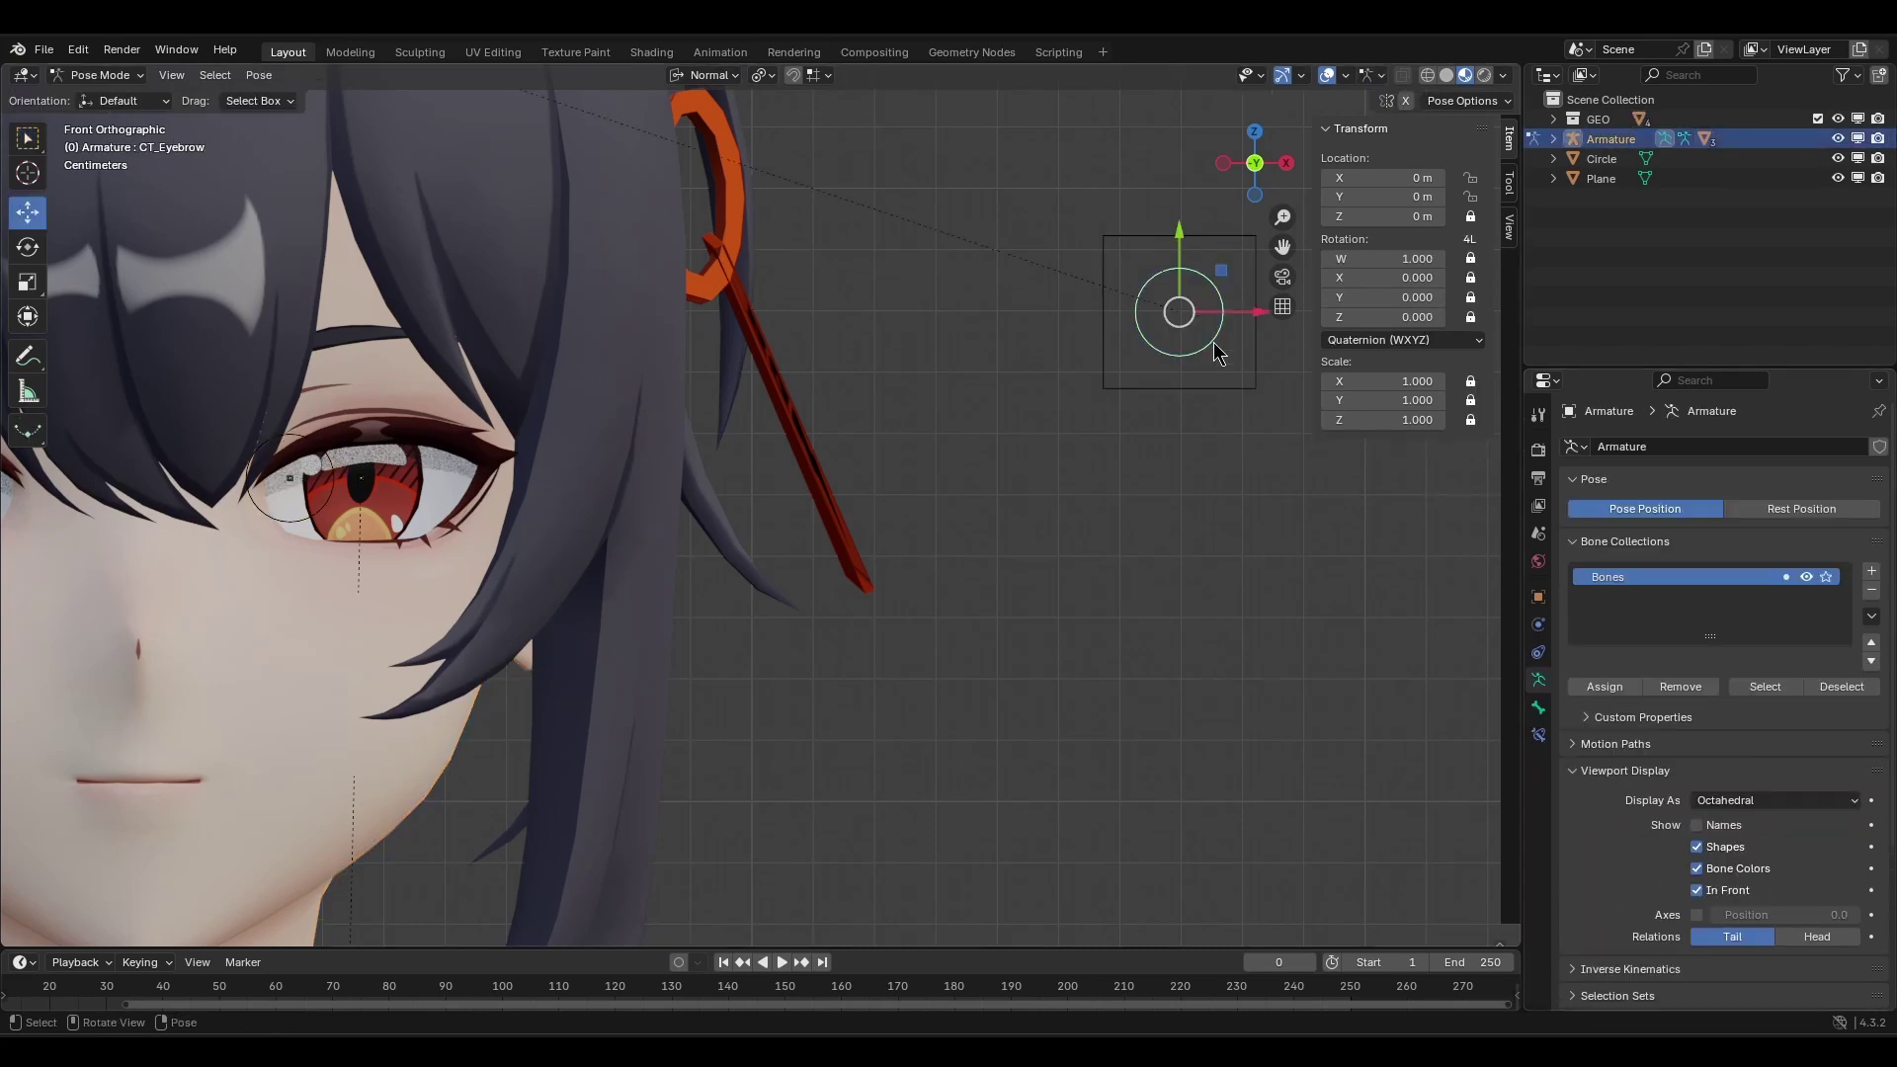
left_click_drag(1182, 244, 1182, 182)
key("ctrl+Tab")
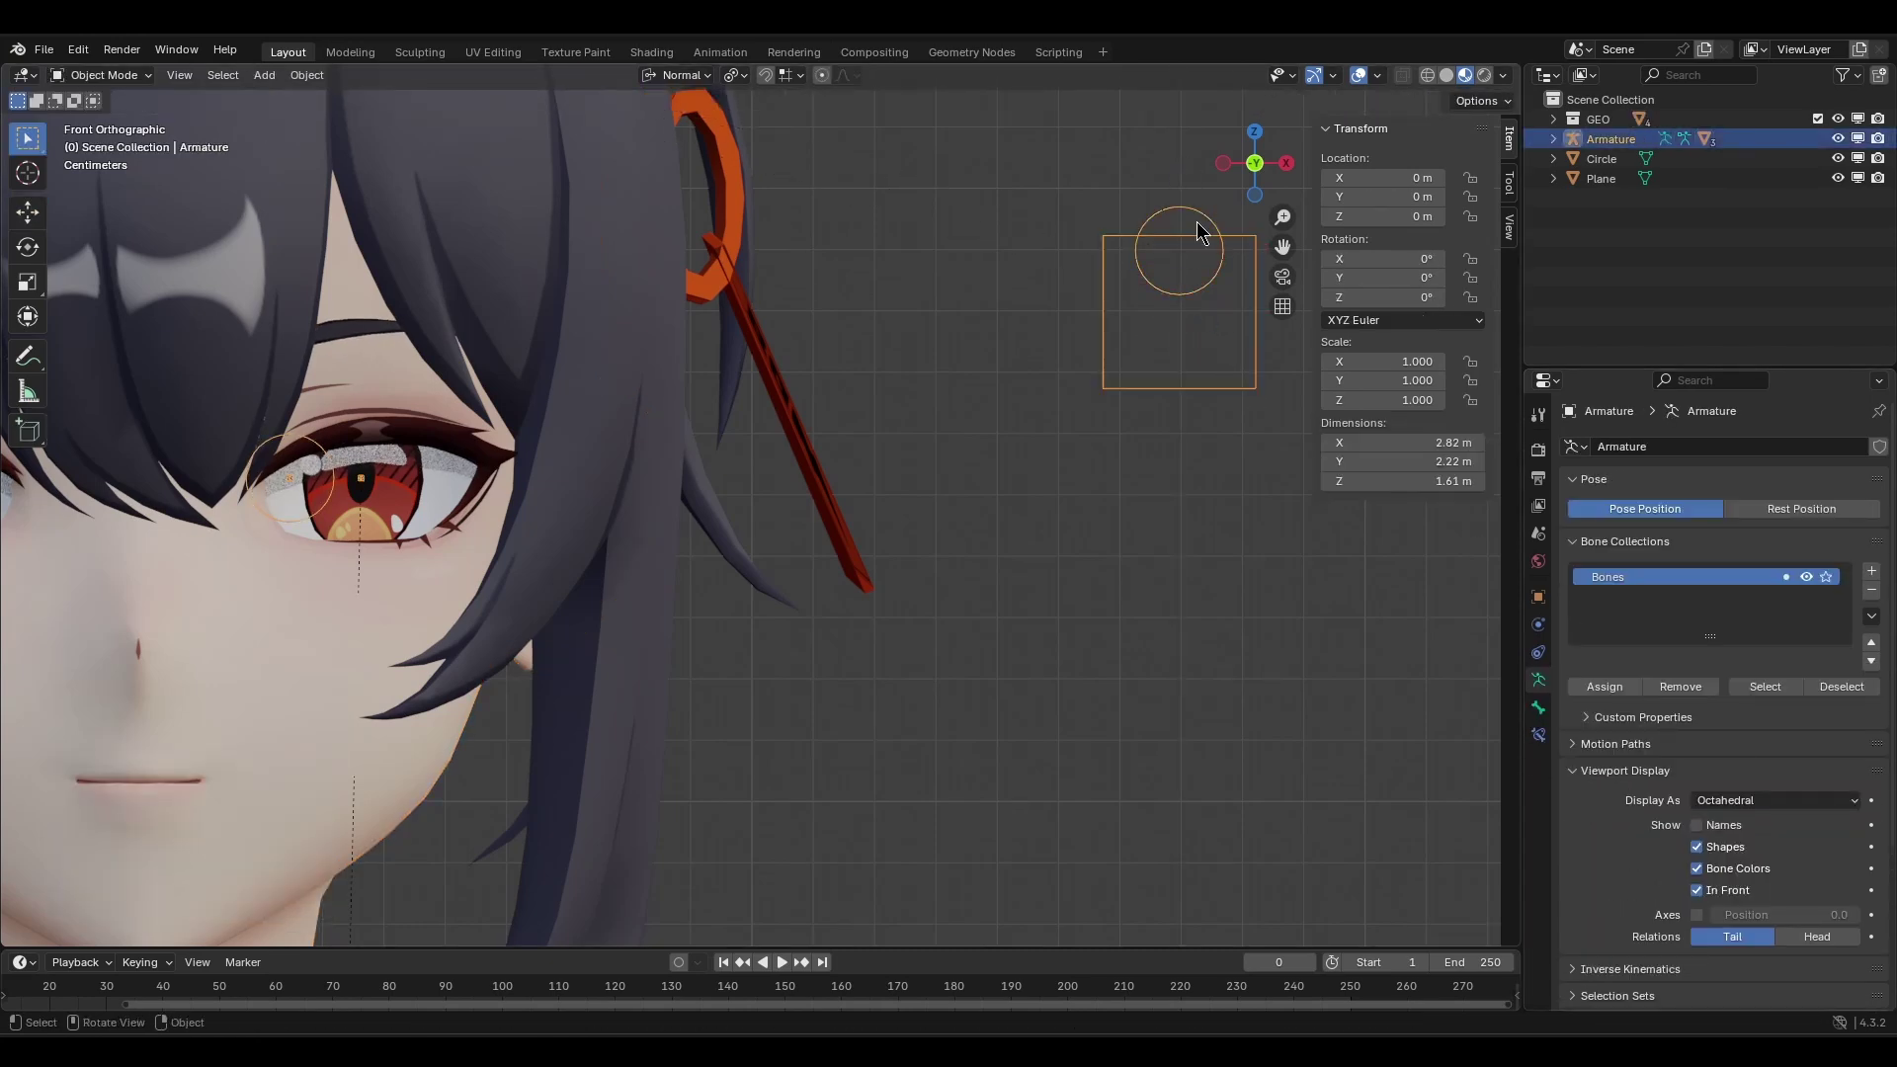
left_click(379, 566)
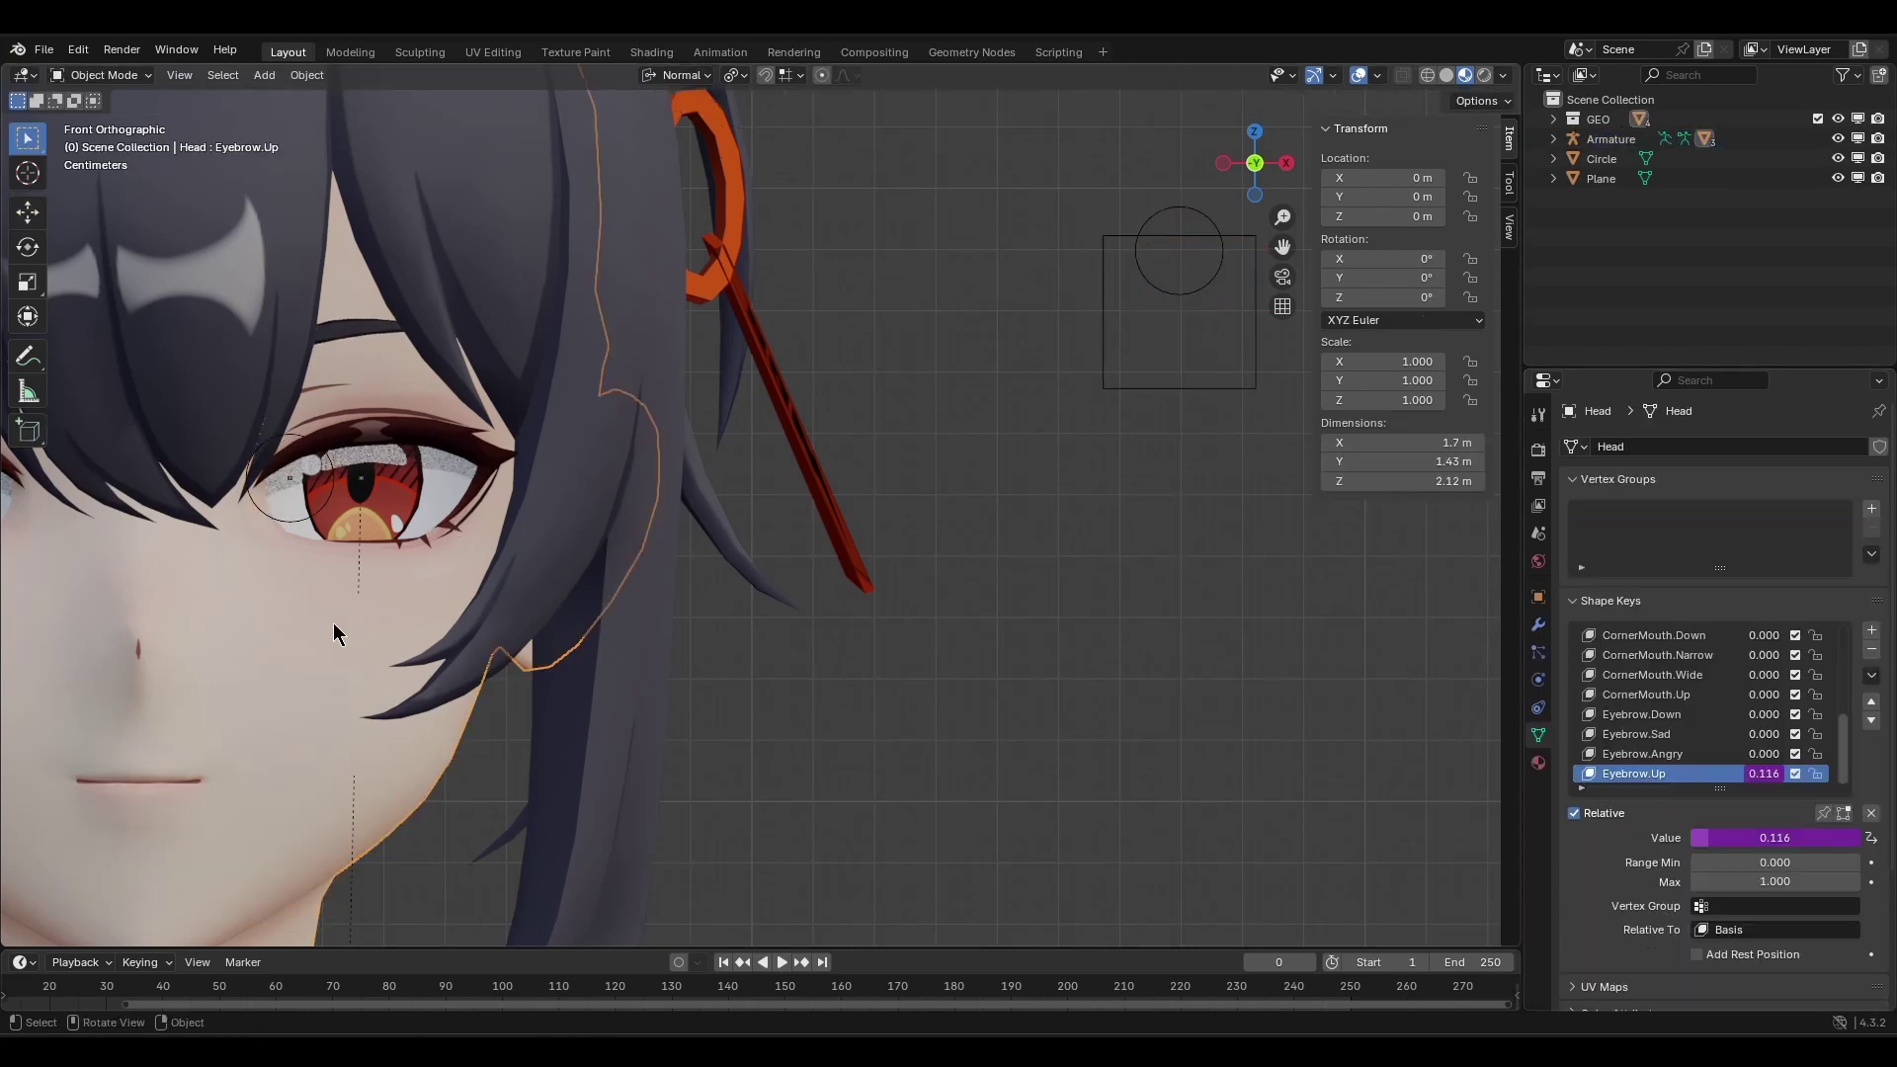
Change the Eyebrow.Up driver's type to Scripted Expression and set its expression to location * 10.
right_click(1774, 771)
left_click(1772, 770)
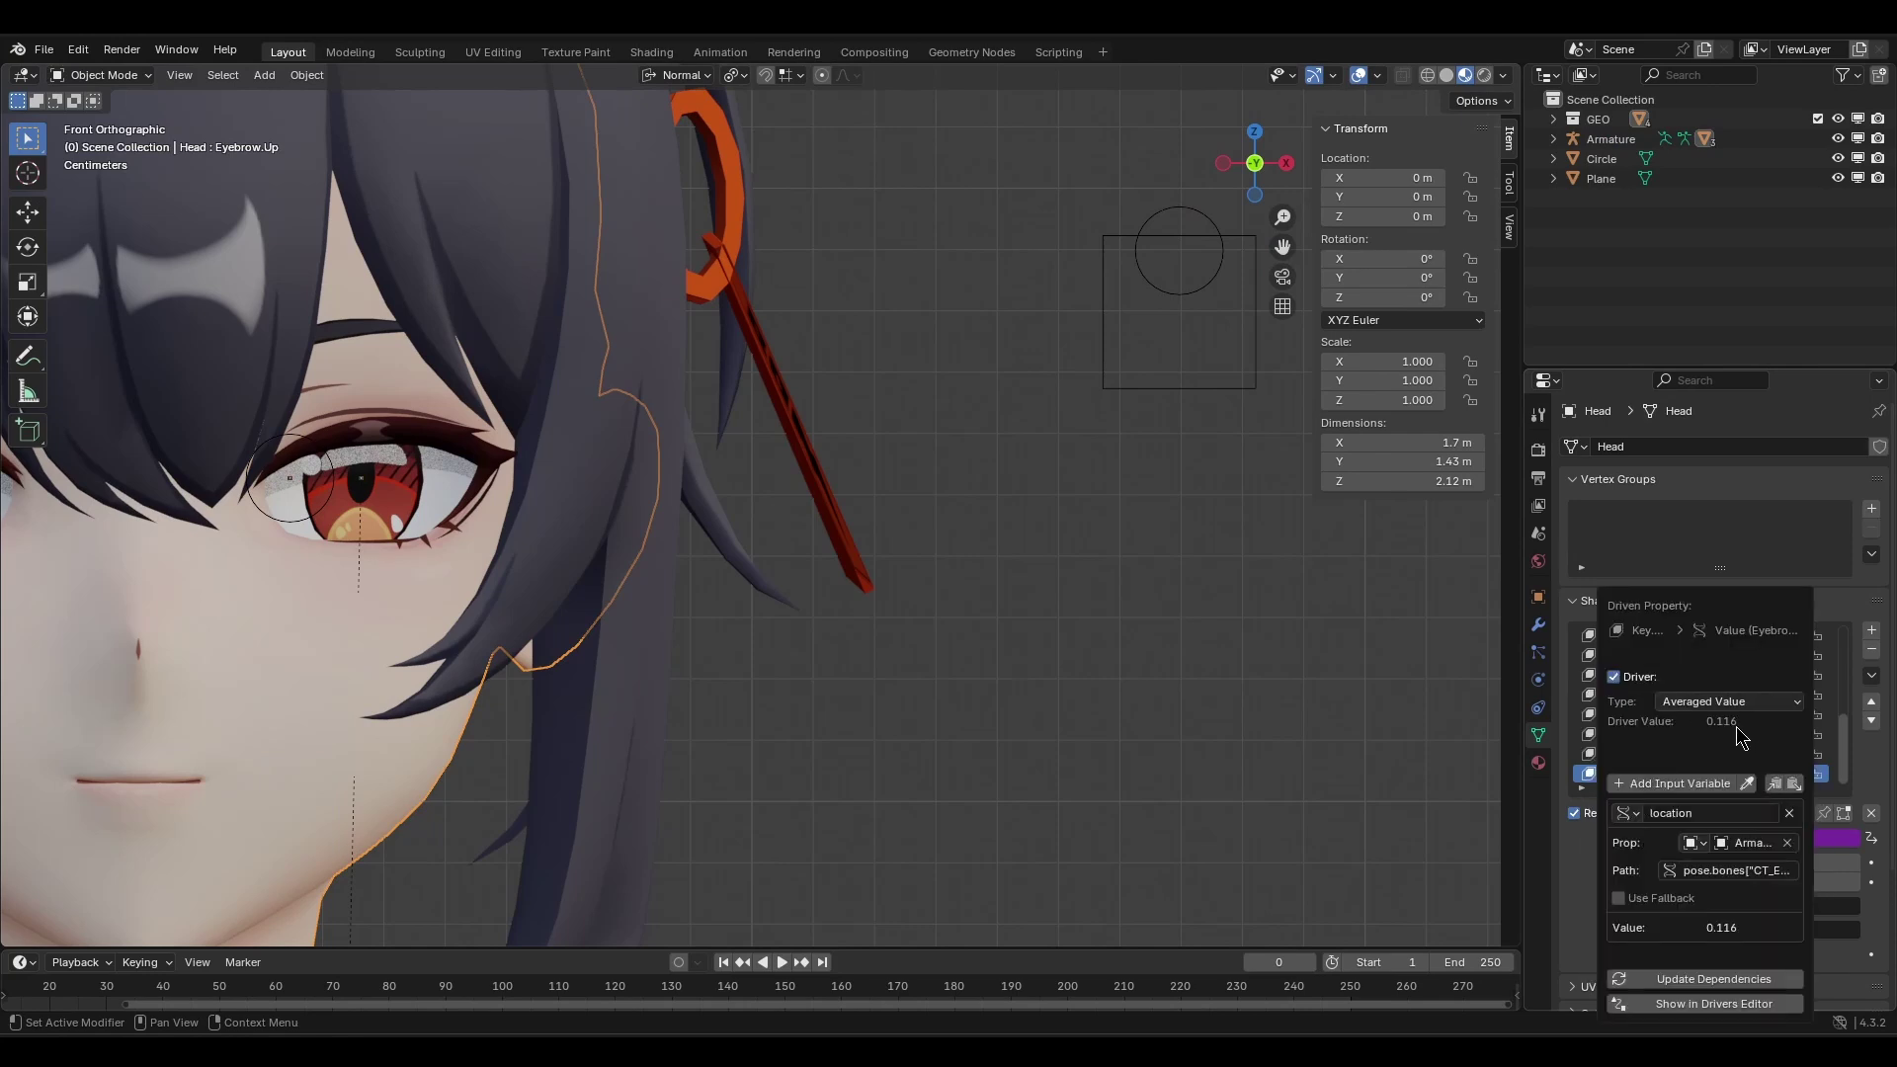
left_click(1752, 703)
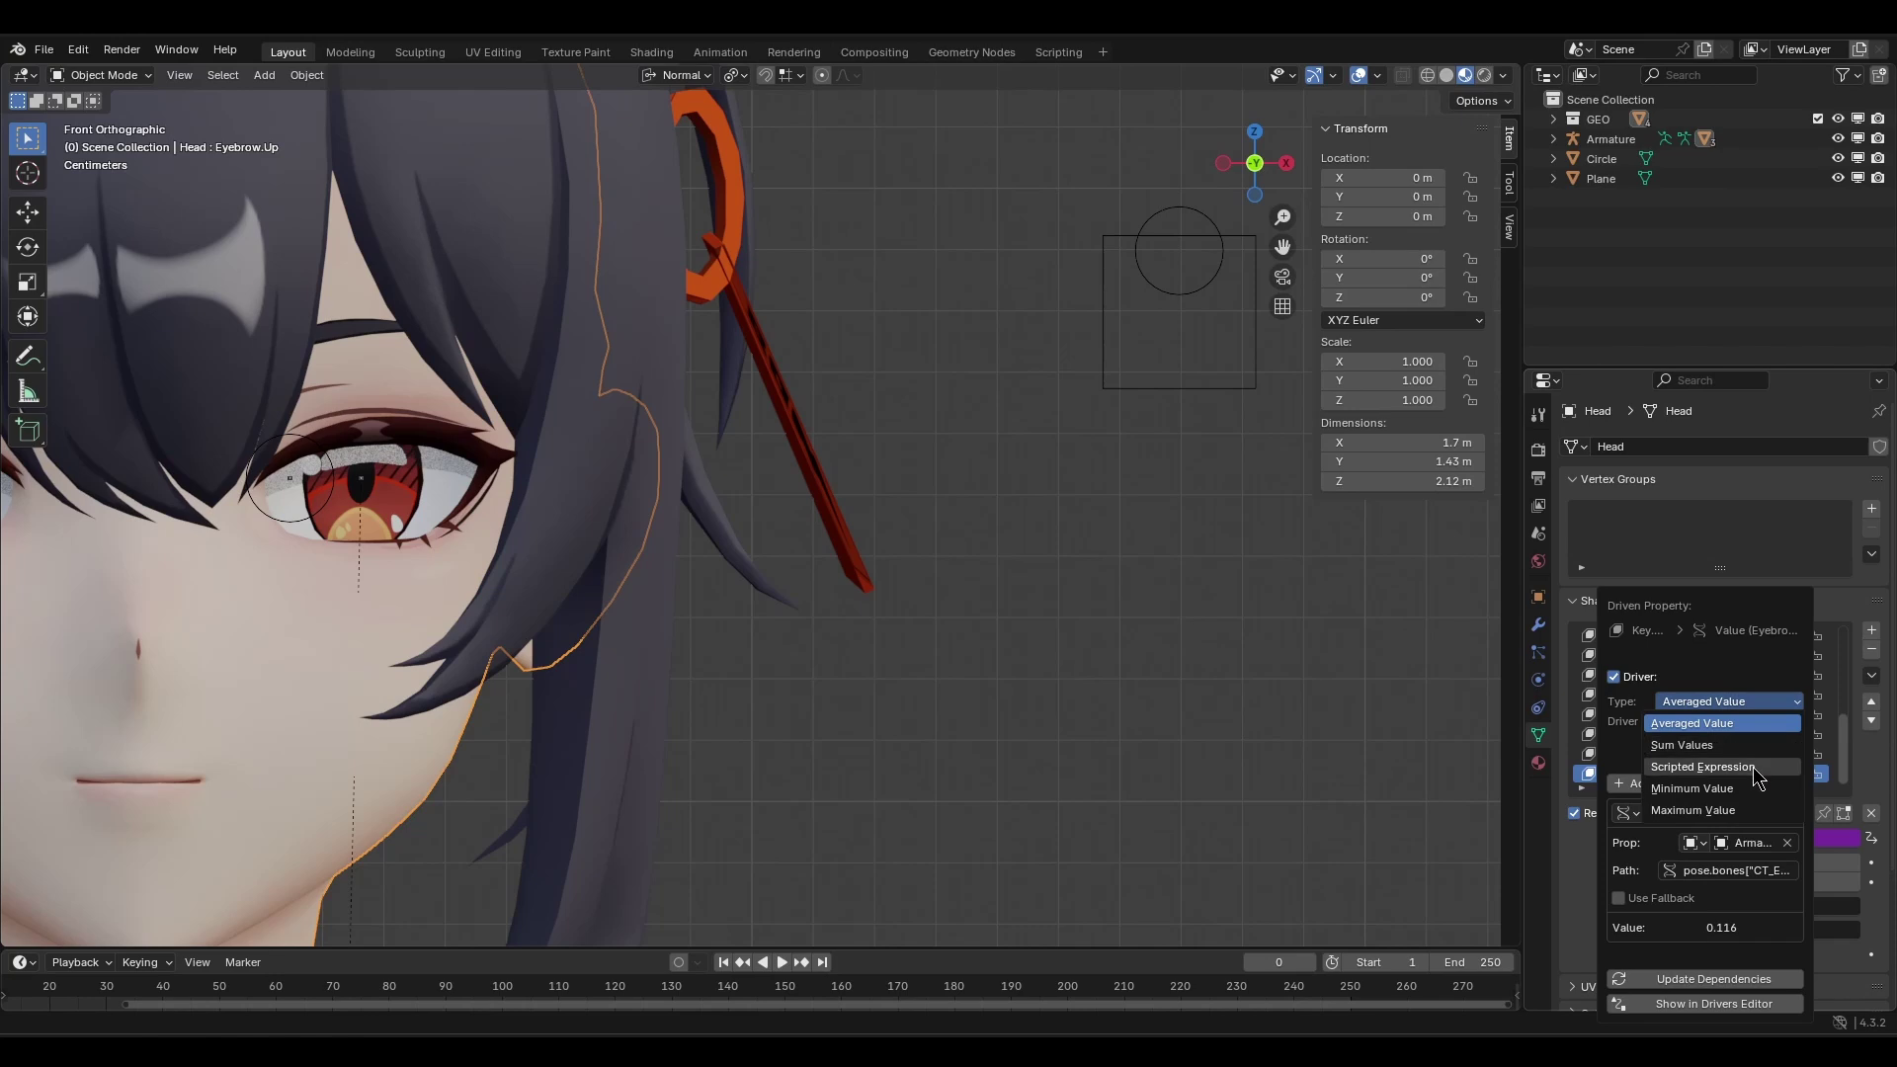
left_click(1771, 707)
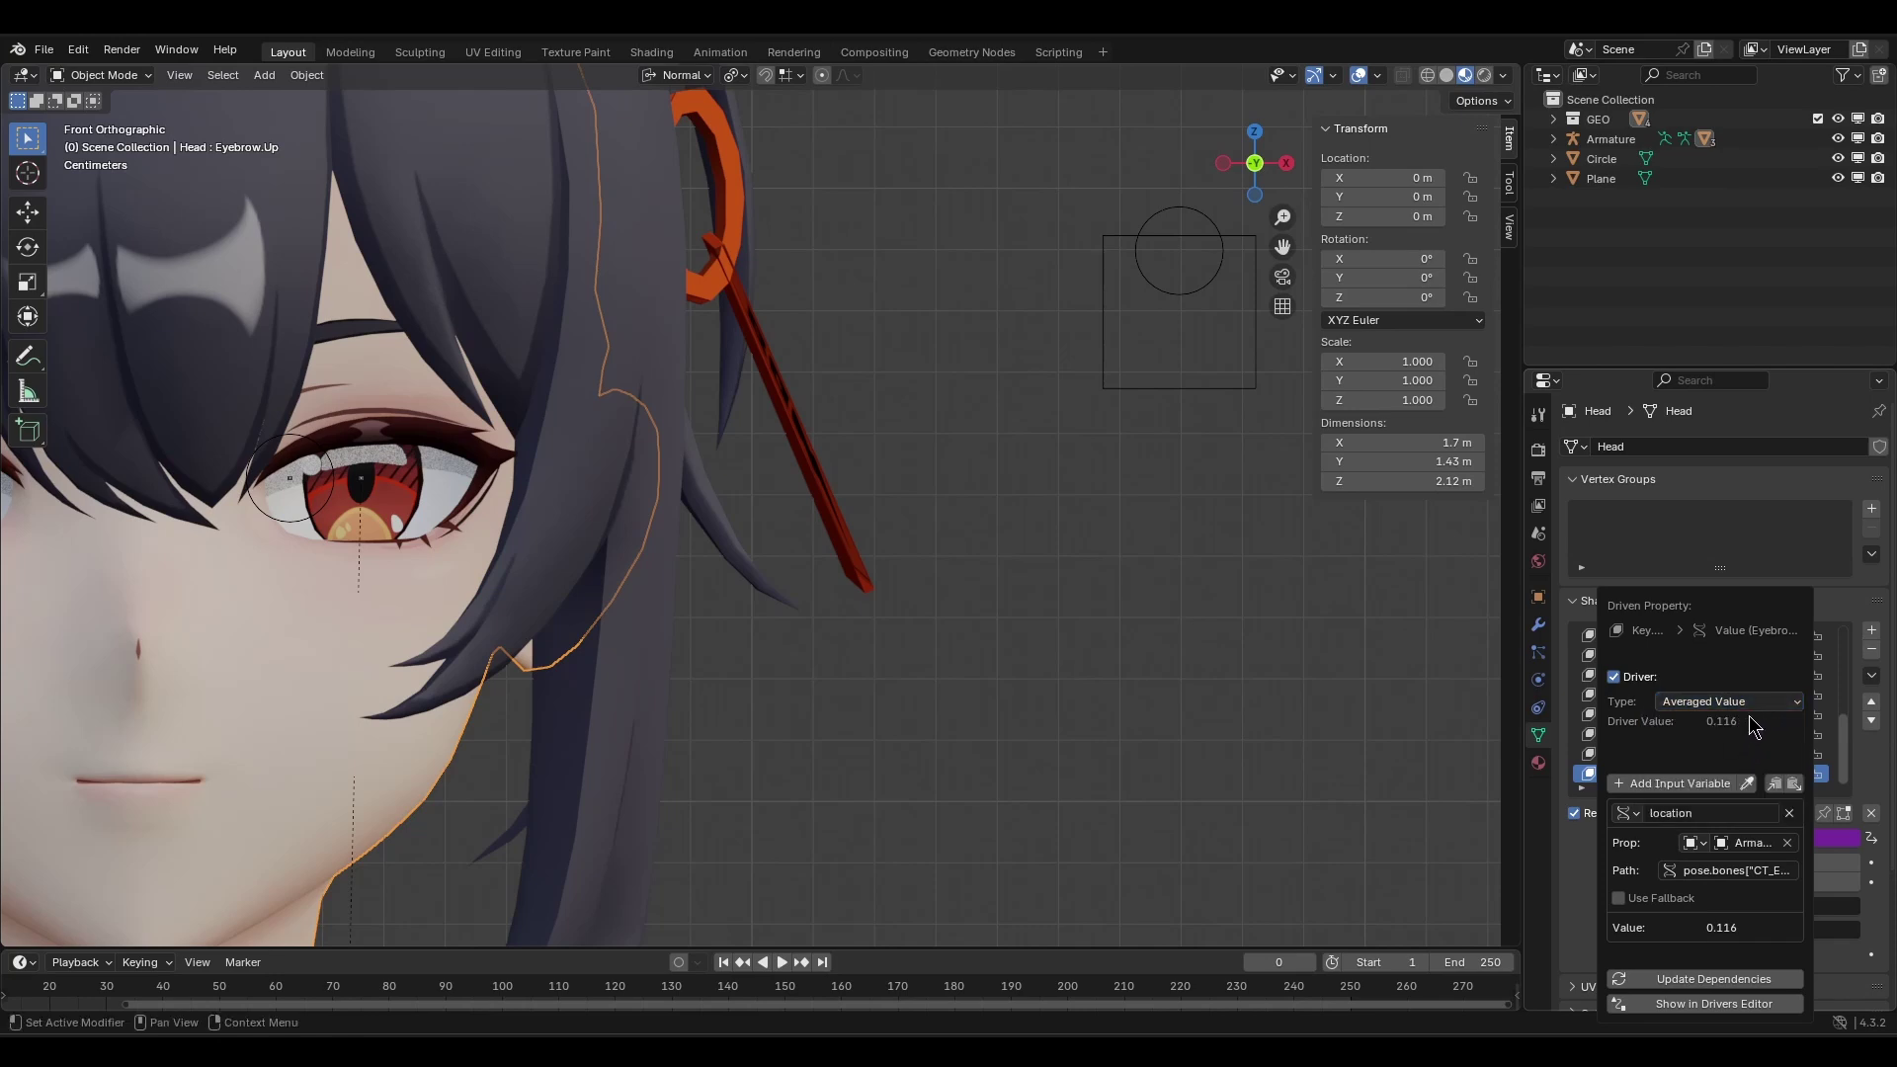
left_click(1736, 707)
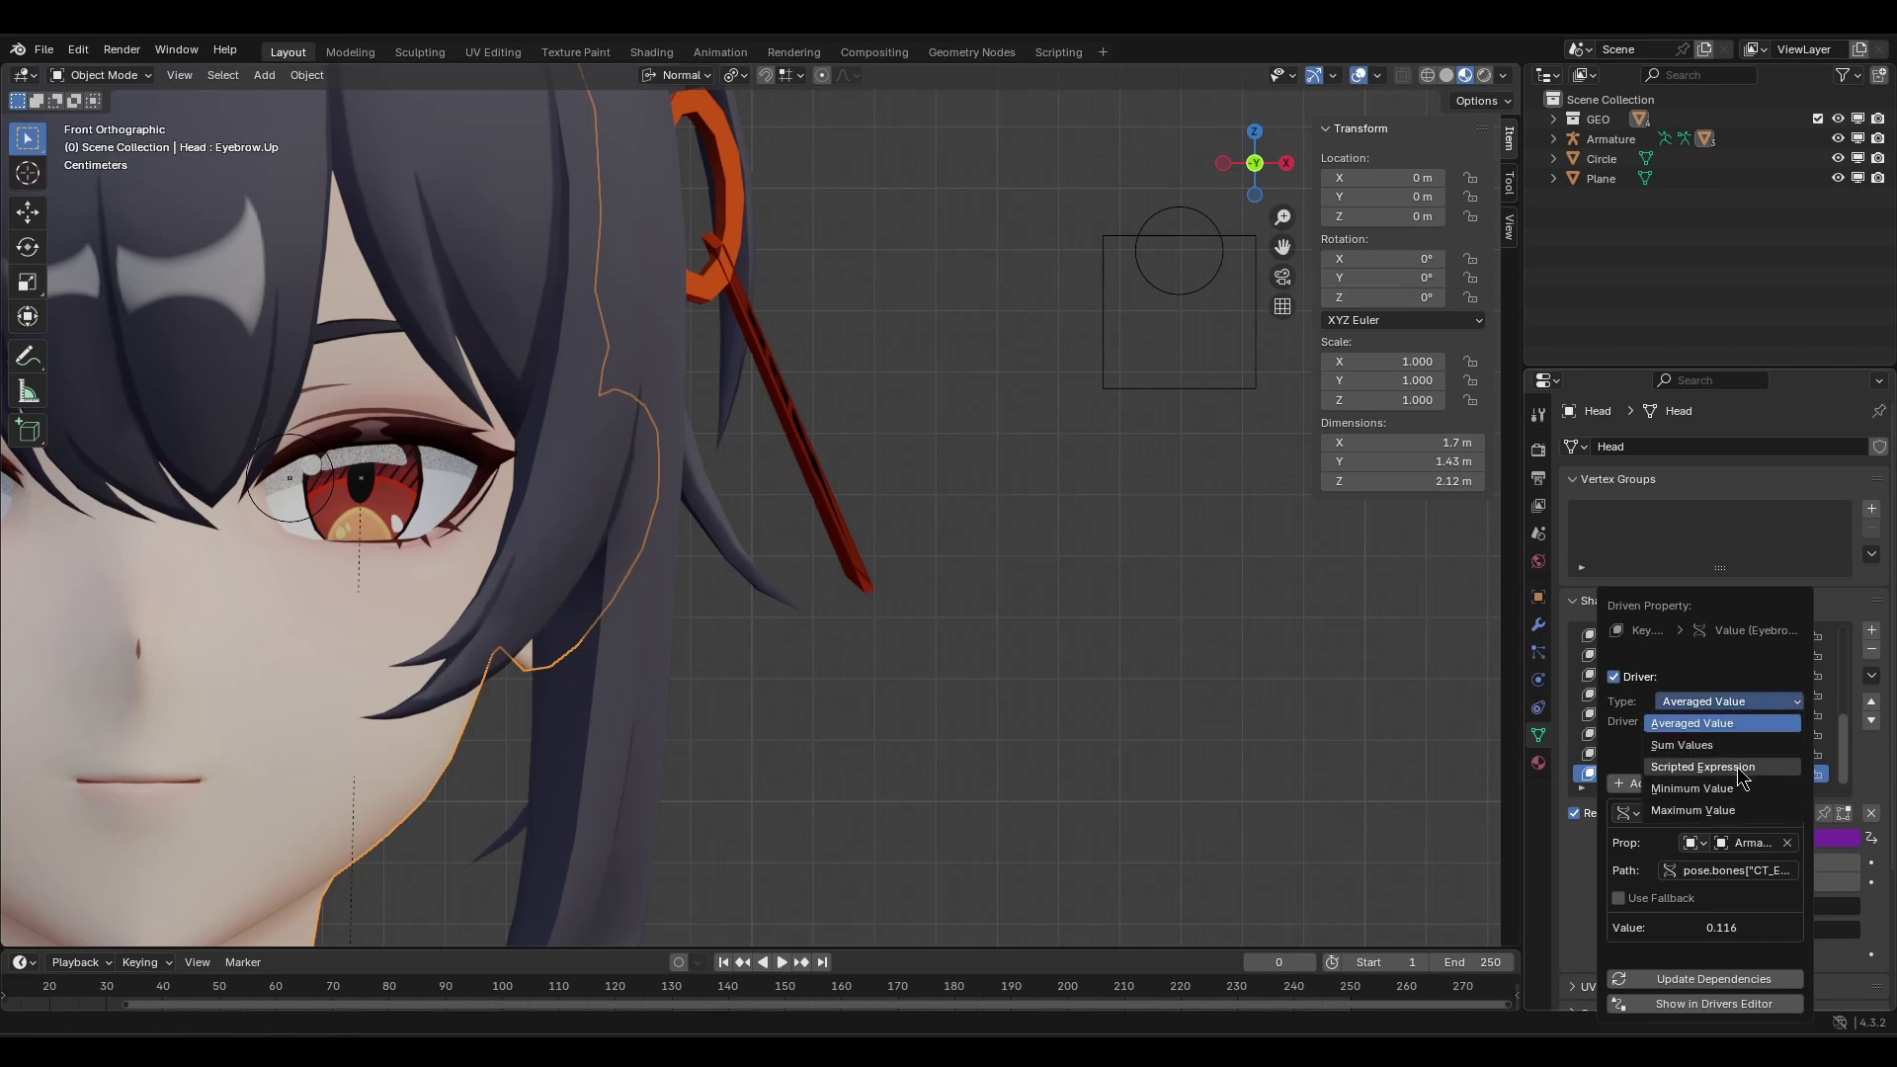
left_click(1738, 777)
left_click(1721, 722)
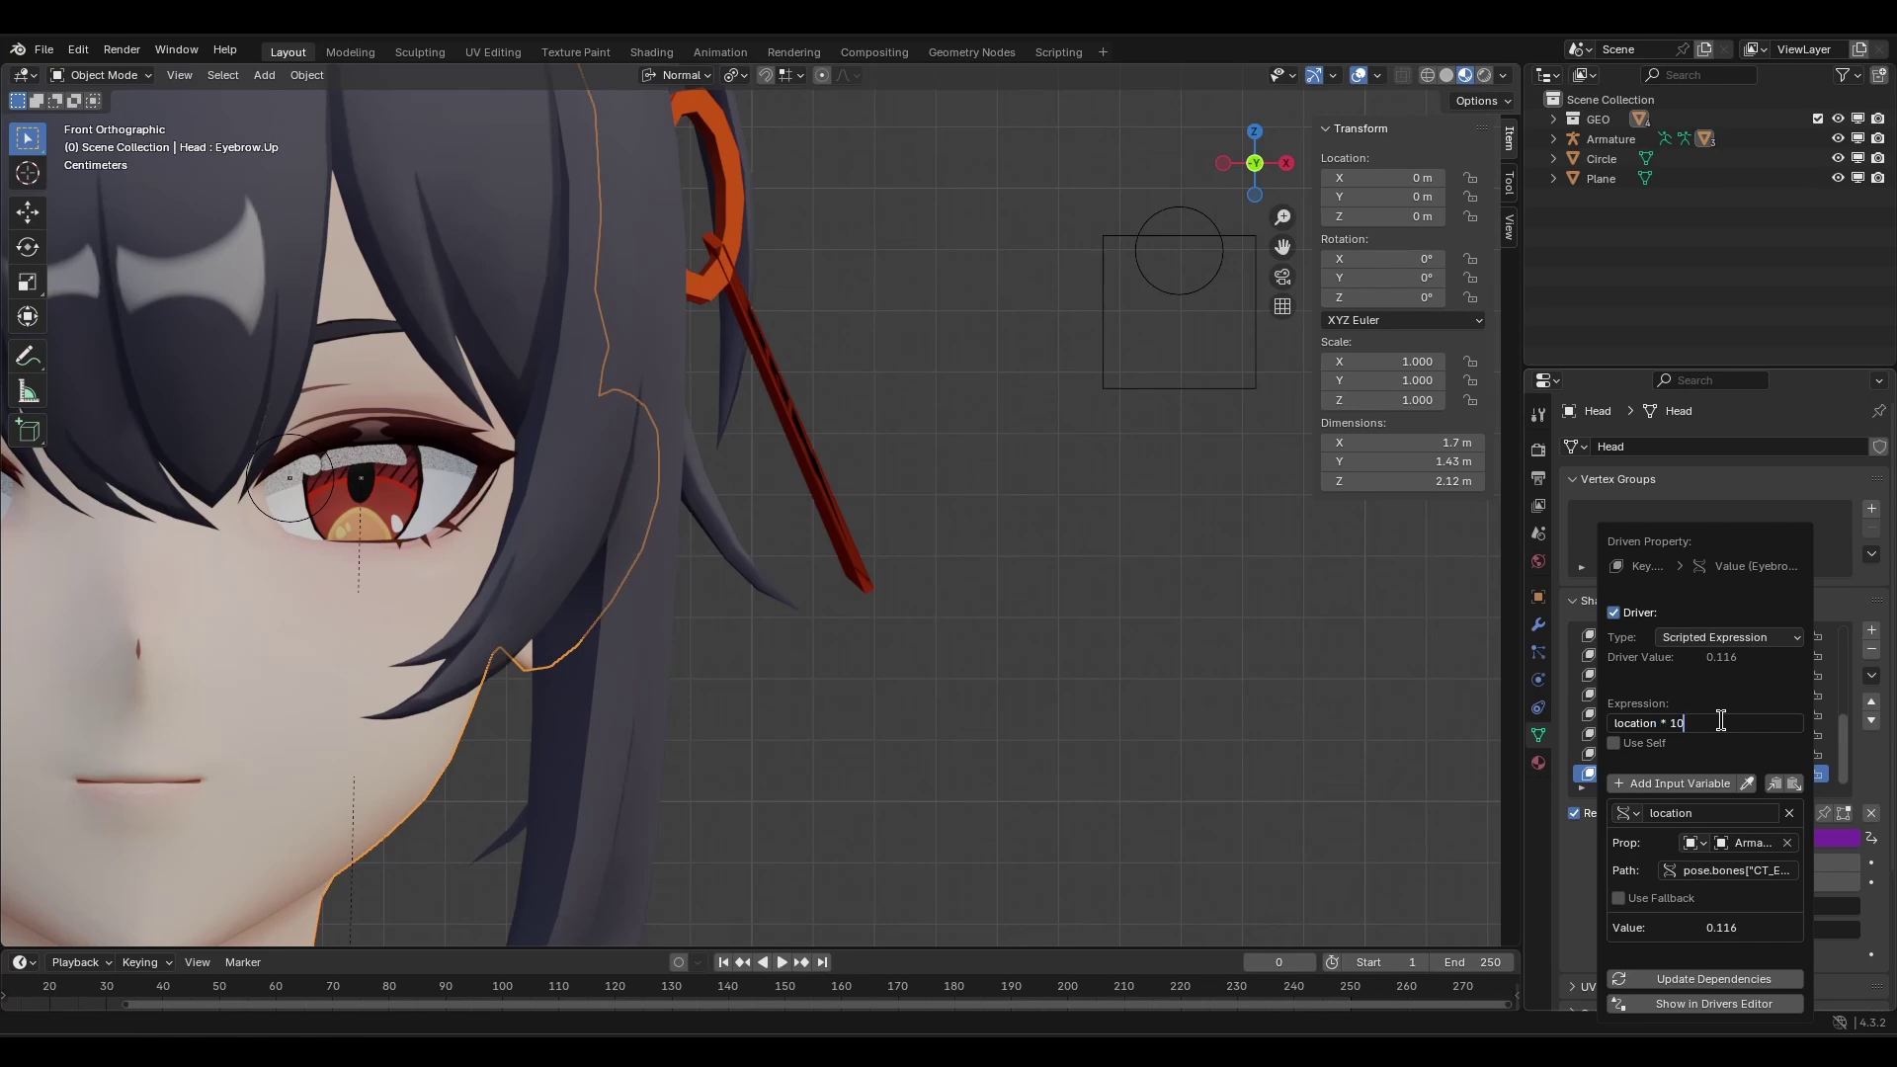
type("* 10")
key("Return")
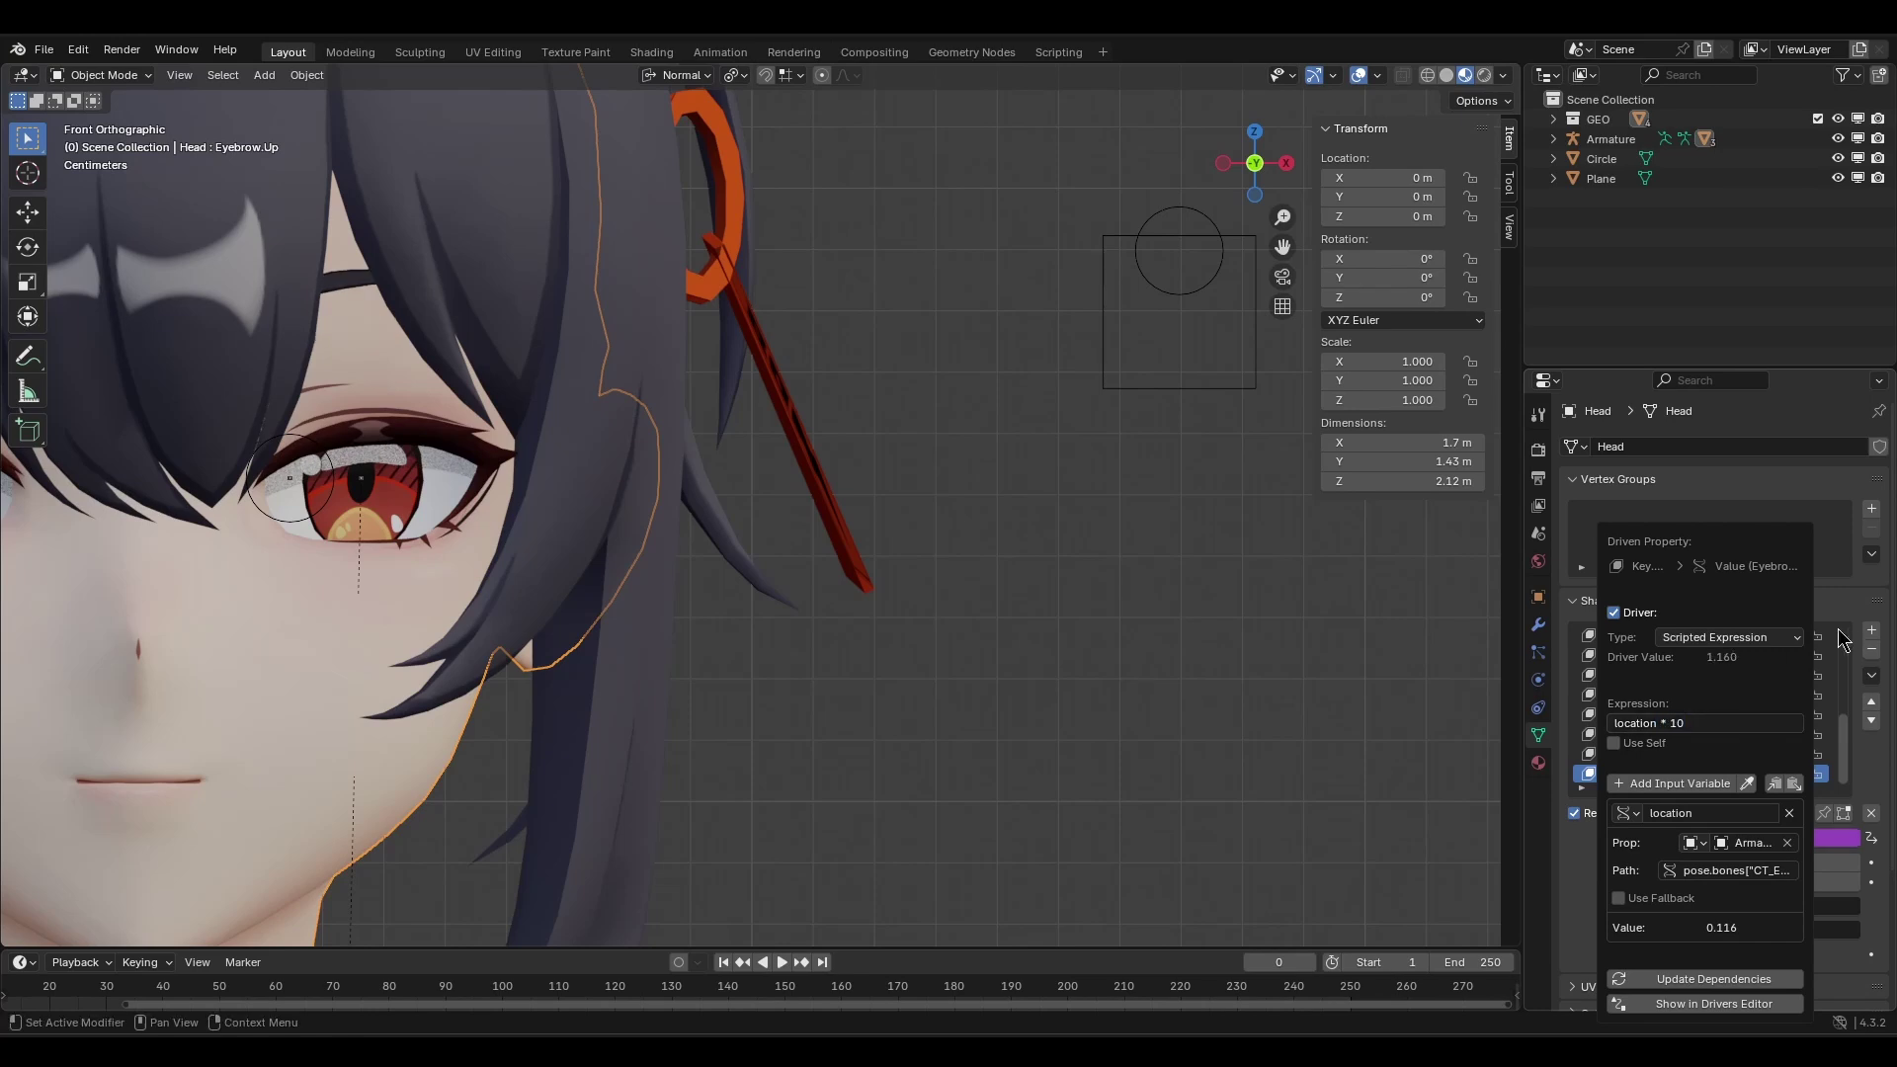
Test the Eyebrow.Up driver by moving CT_Eyebrow down to about Y -0.09 m, and reselect the Head mesh in Object Mode.
left_click(1119, 388)
key("ctrl+Tab")
key("g")
key("y")
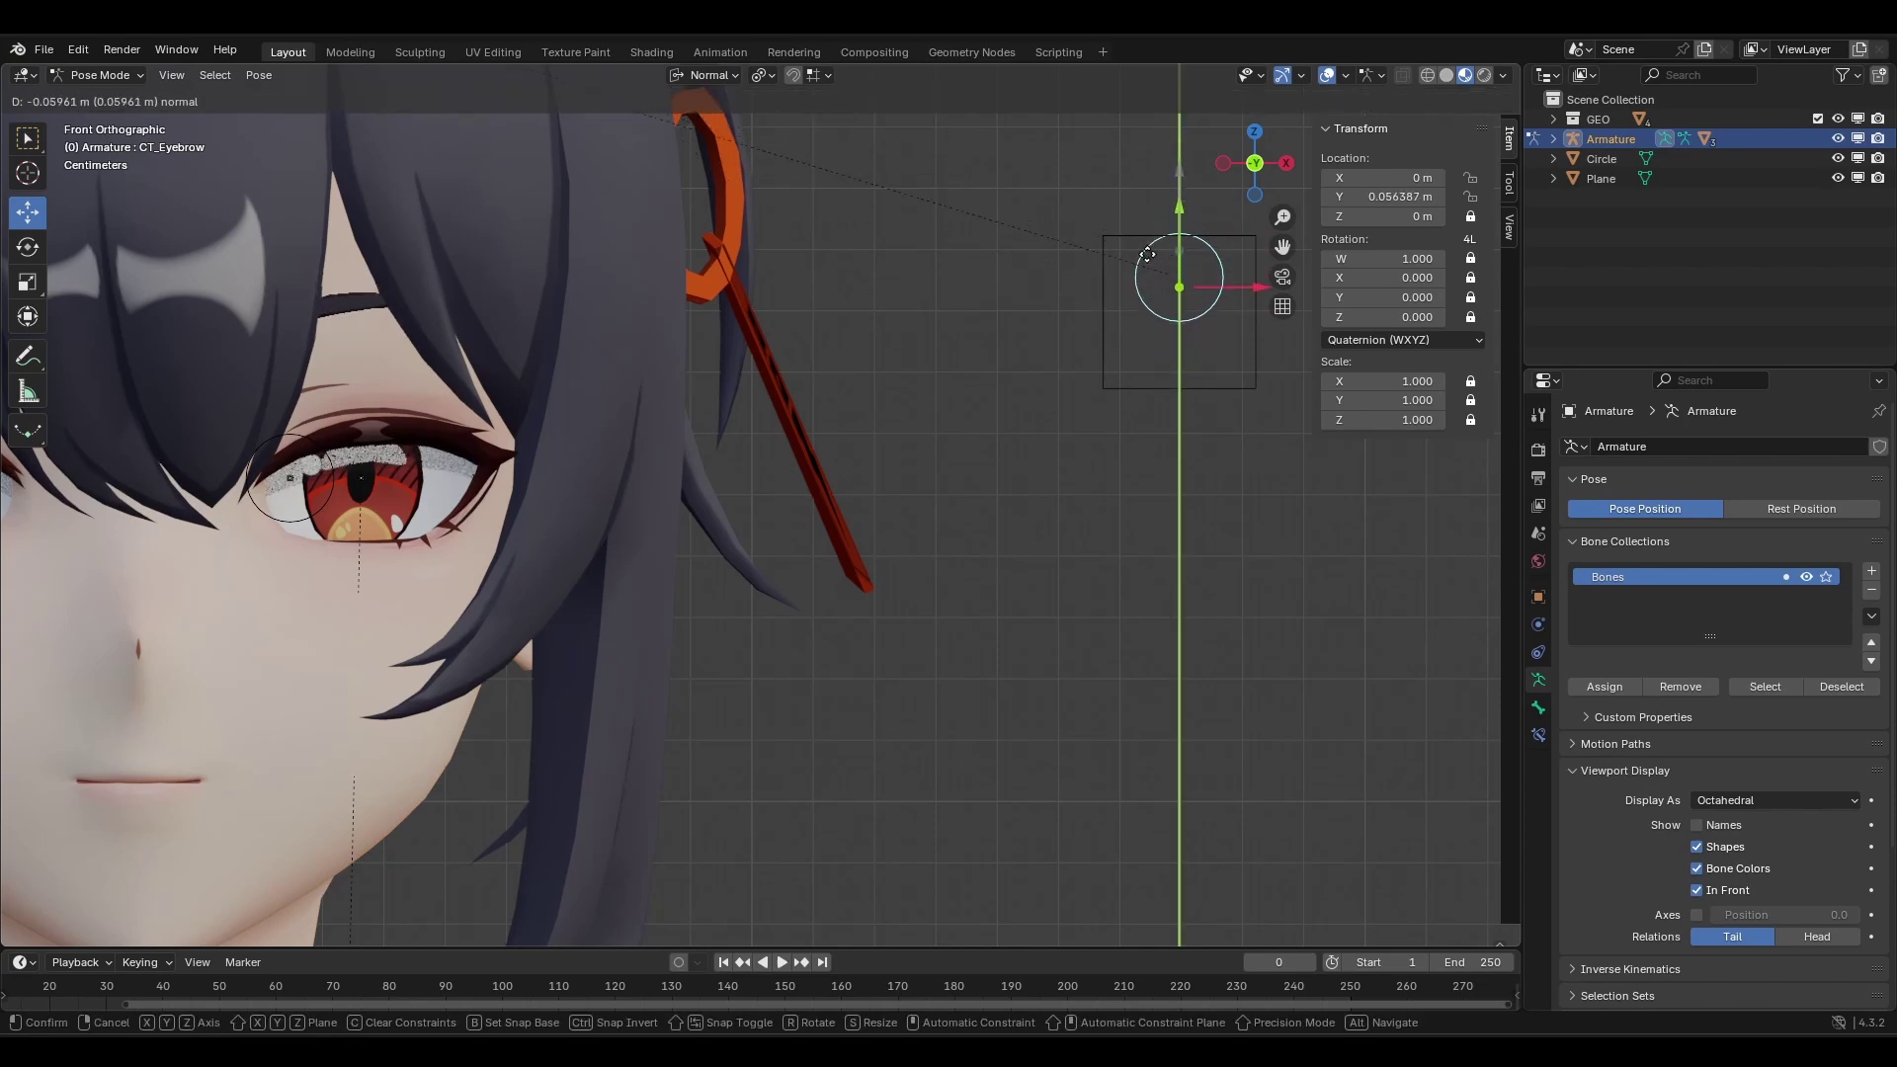
left_click(1137, 336)
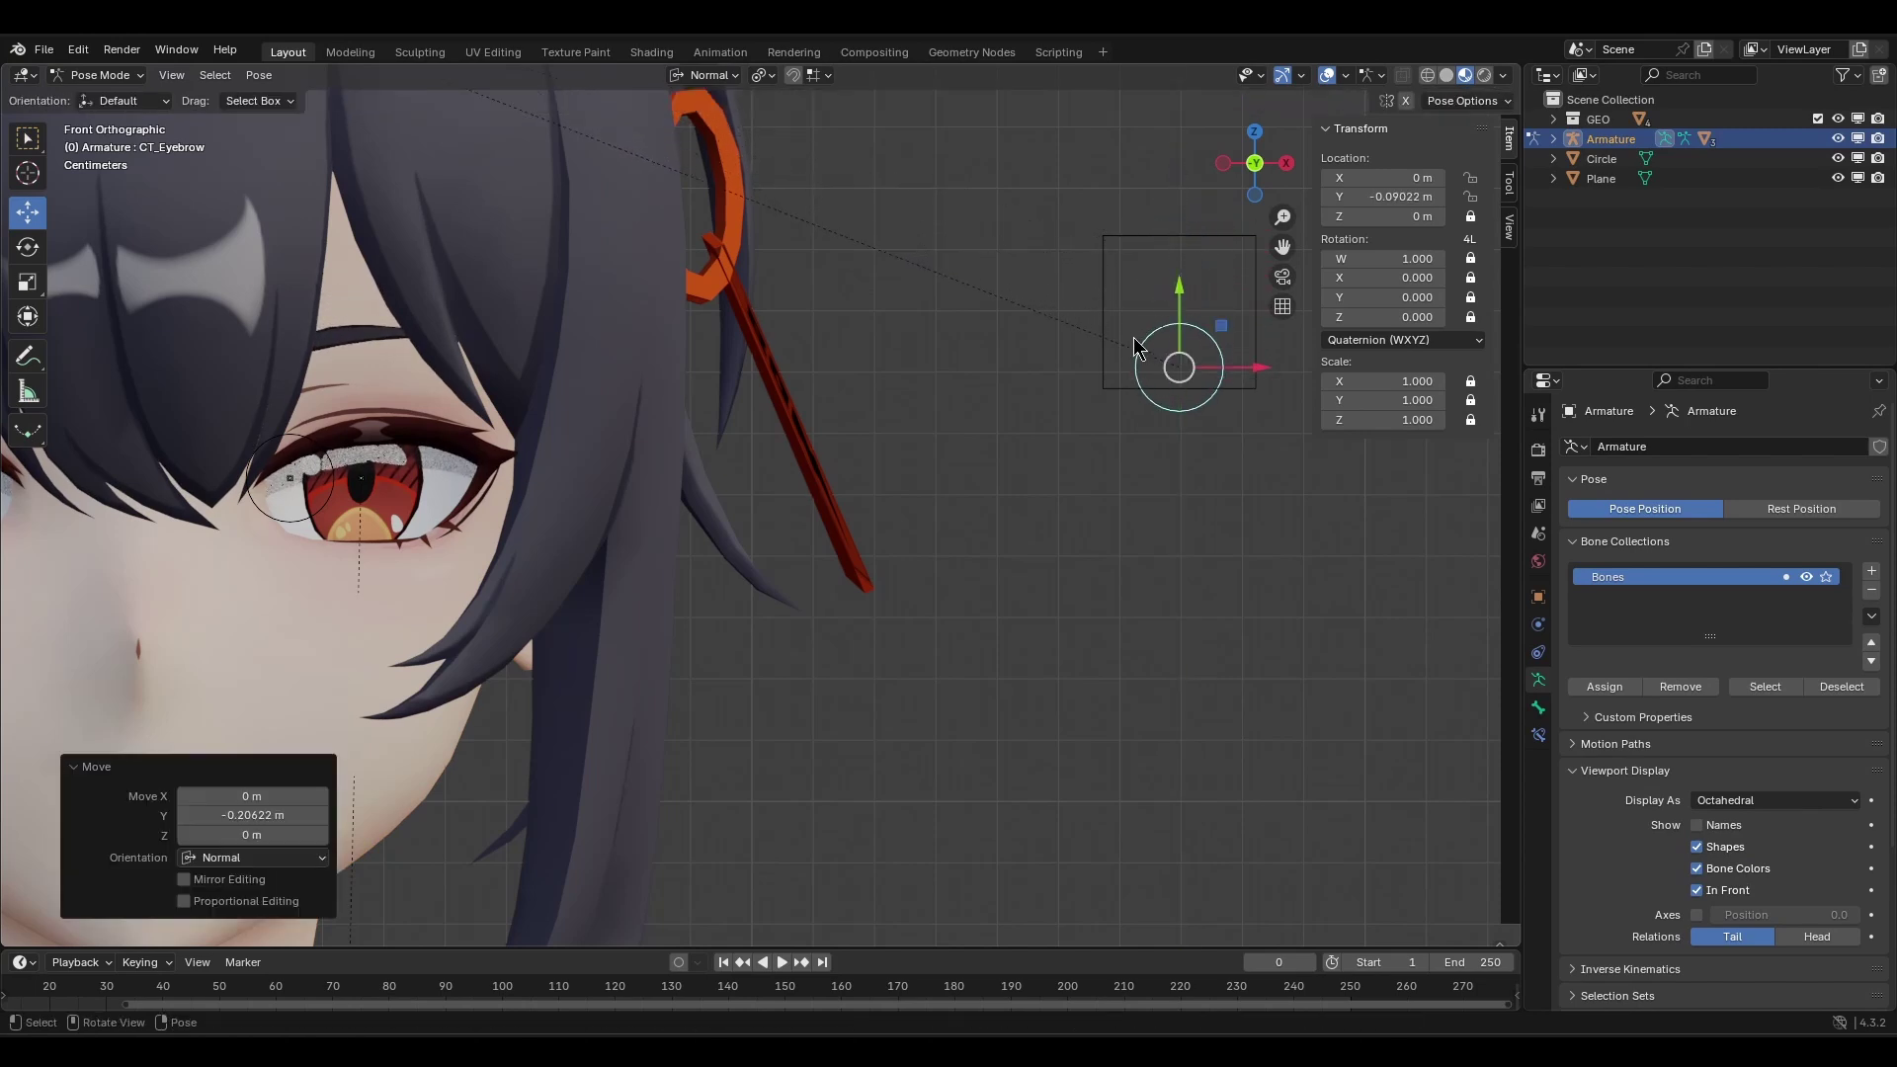
key("ctrl+Tab")
left_click(304, 667)
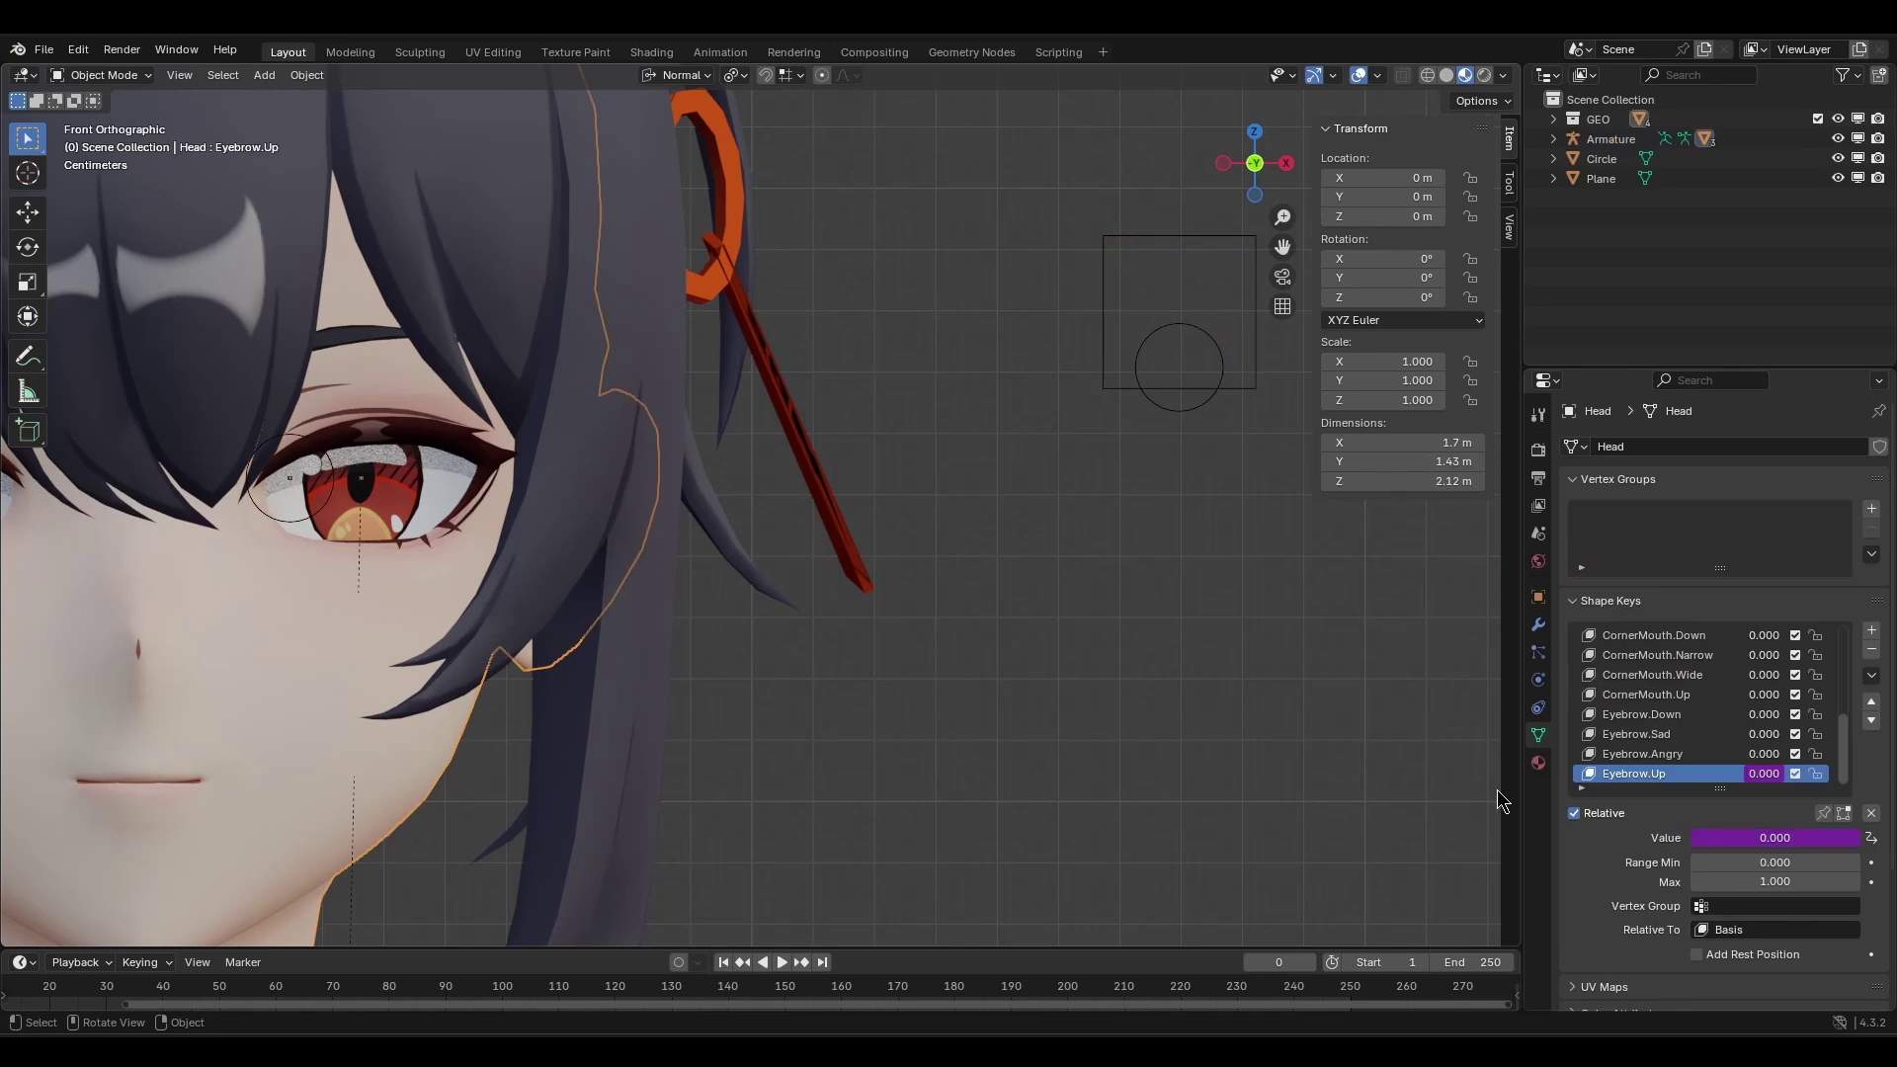
Paste the copied Y location driver onto the value of the Head mesh's Eyebrow.Down shape key.
left_click(1670, 714)
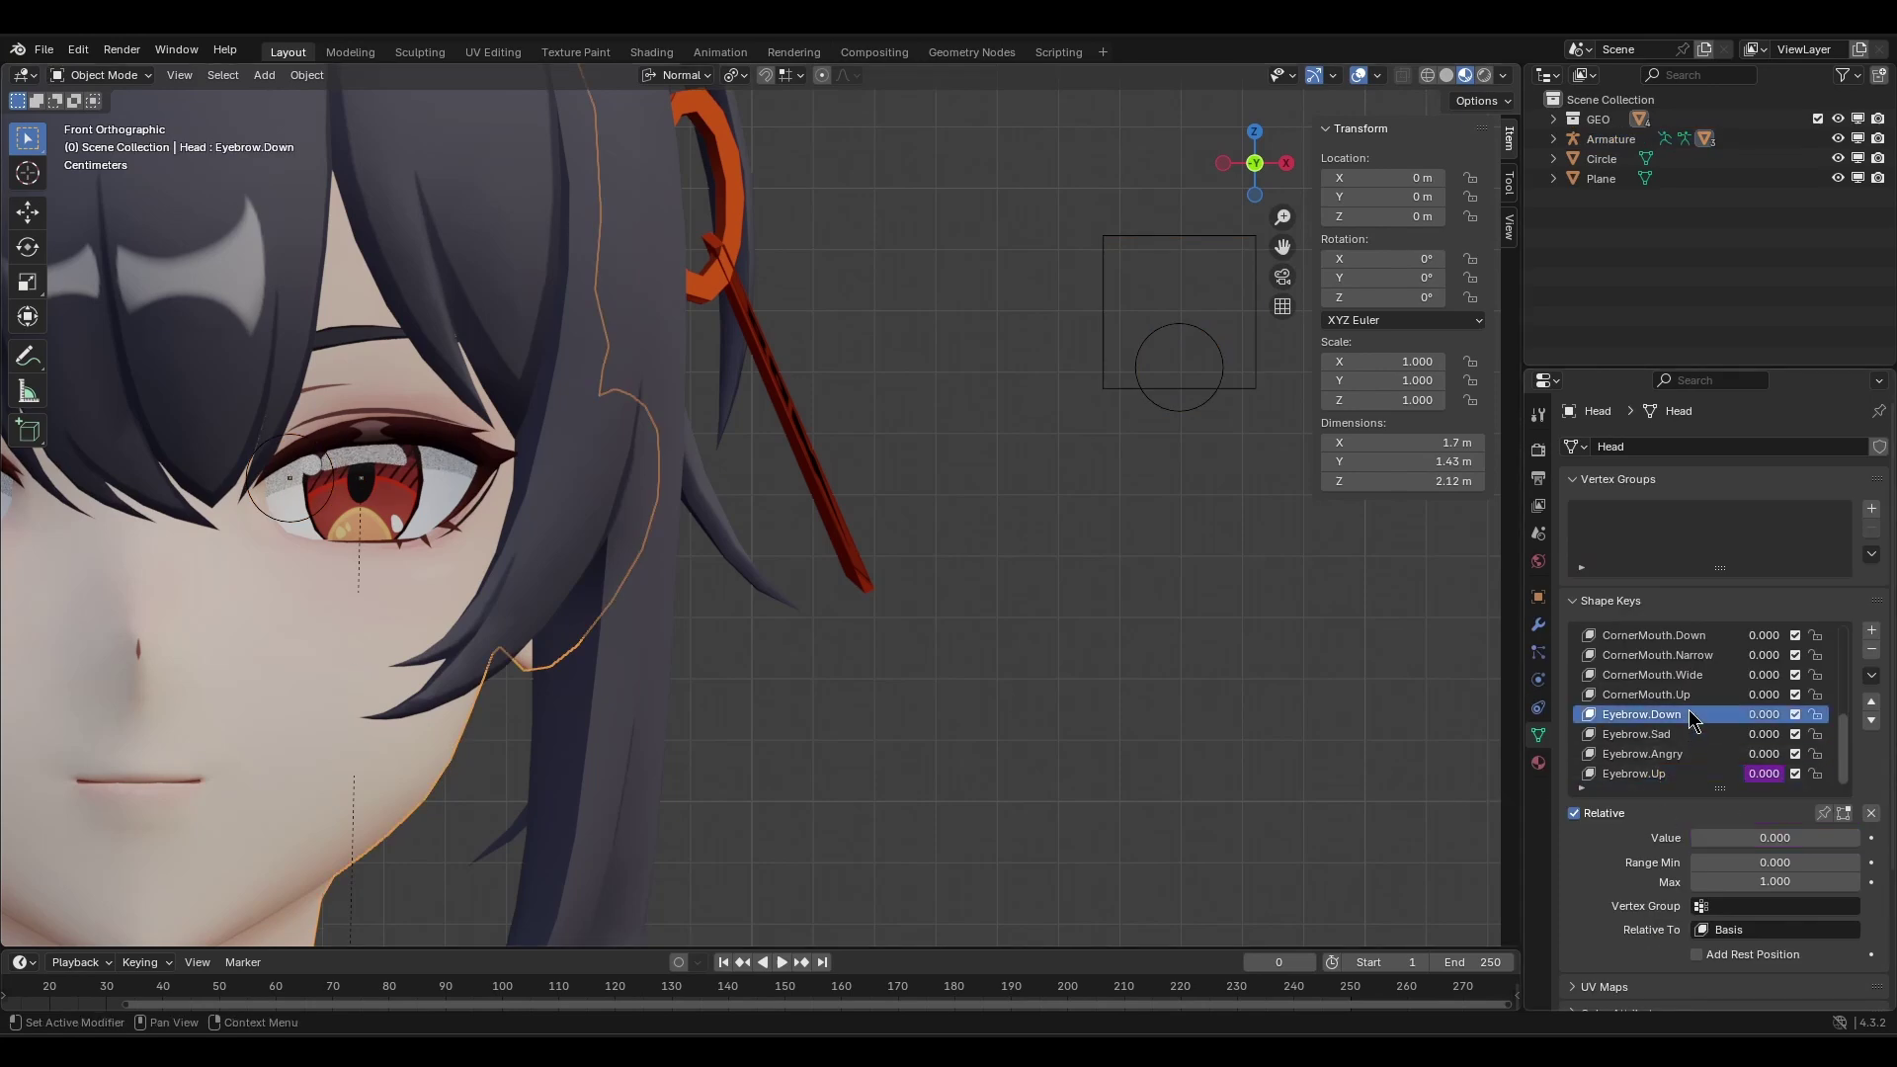
right_click(1762, 718)
left_click(1744, 768)
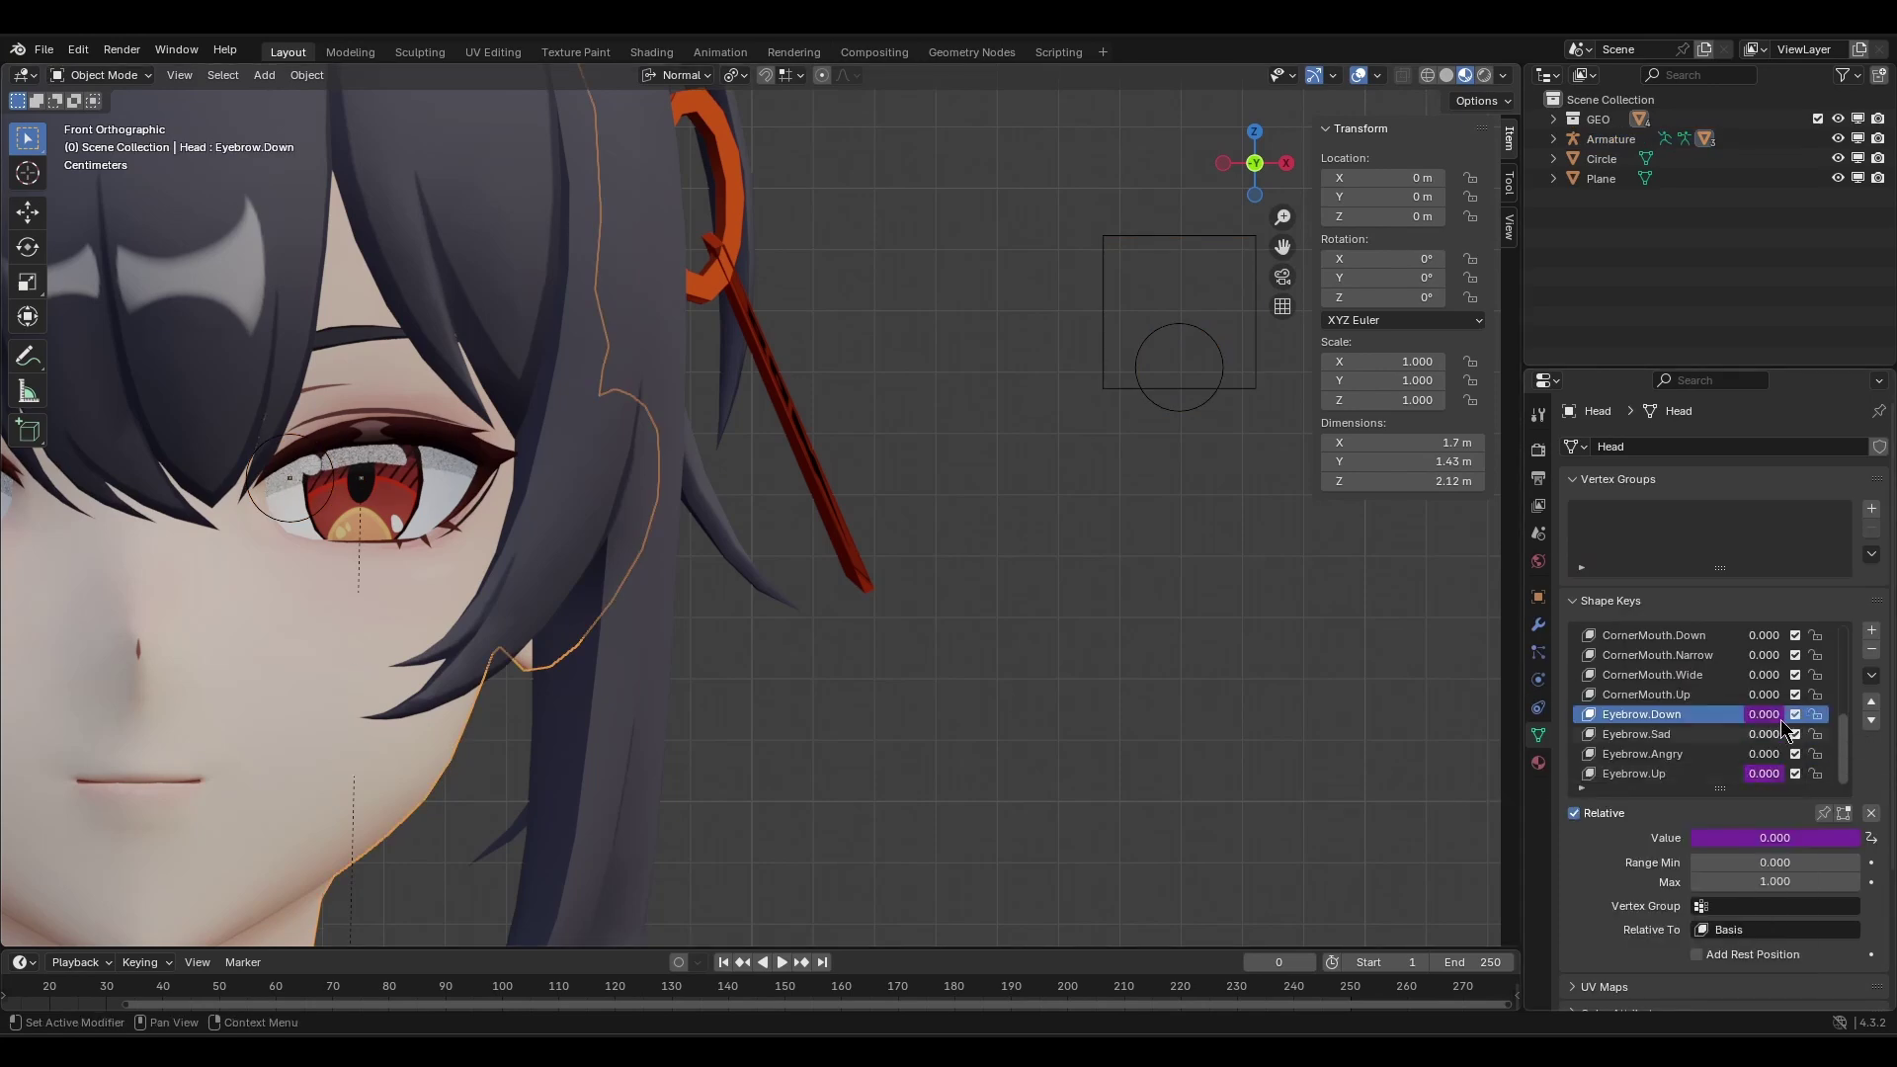
Change the Eyebrow.Down driver's type to Scripted Expression and set its expression to location * -10.
right_click(1780, 721)
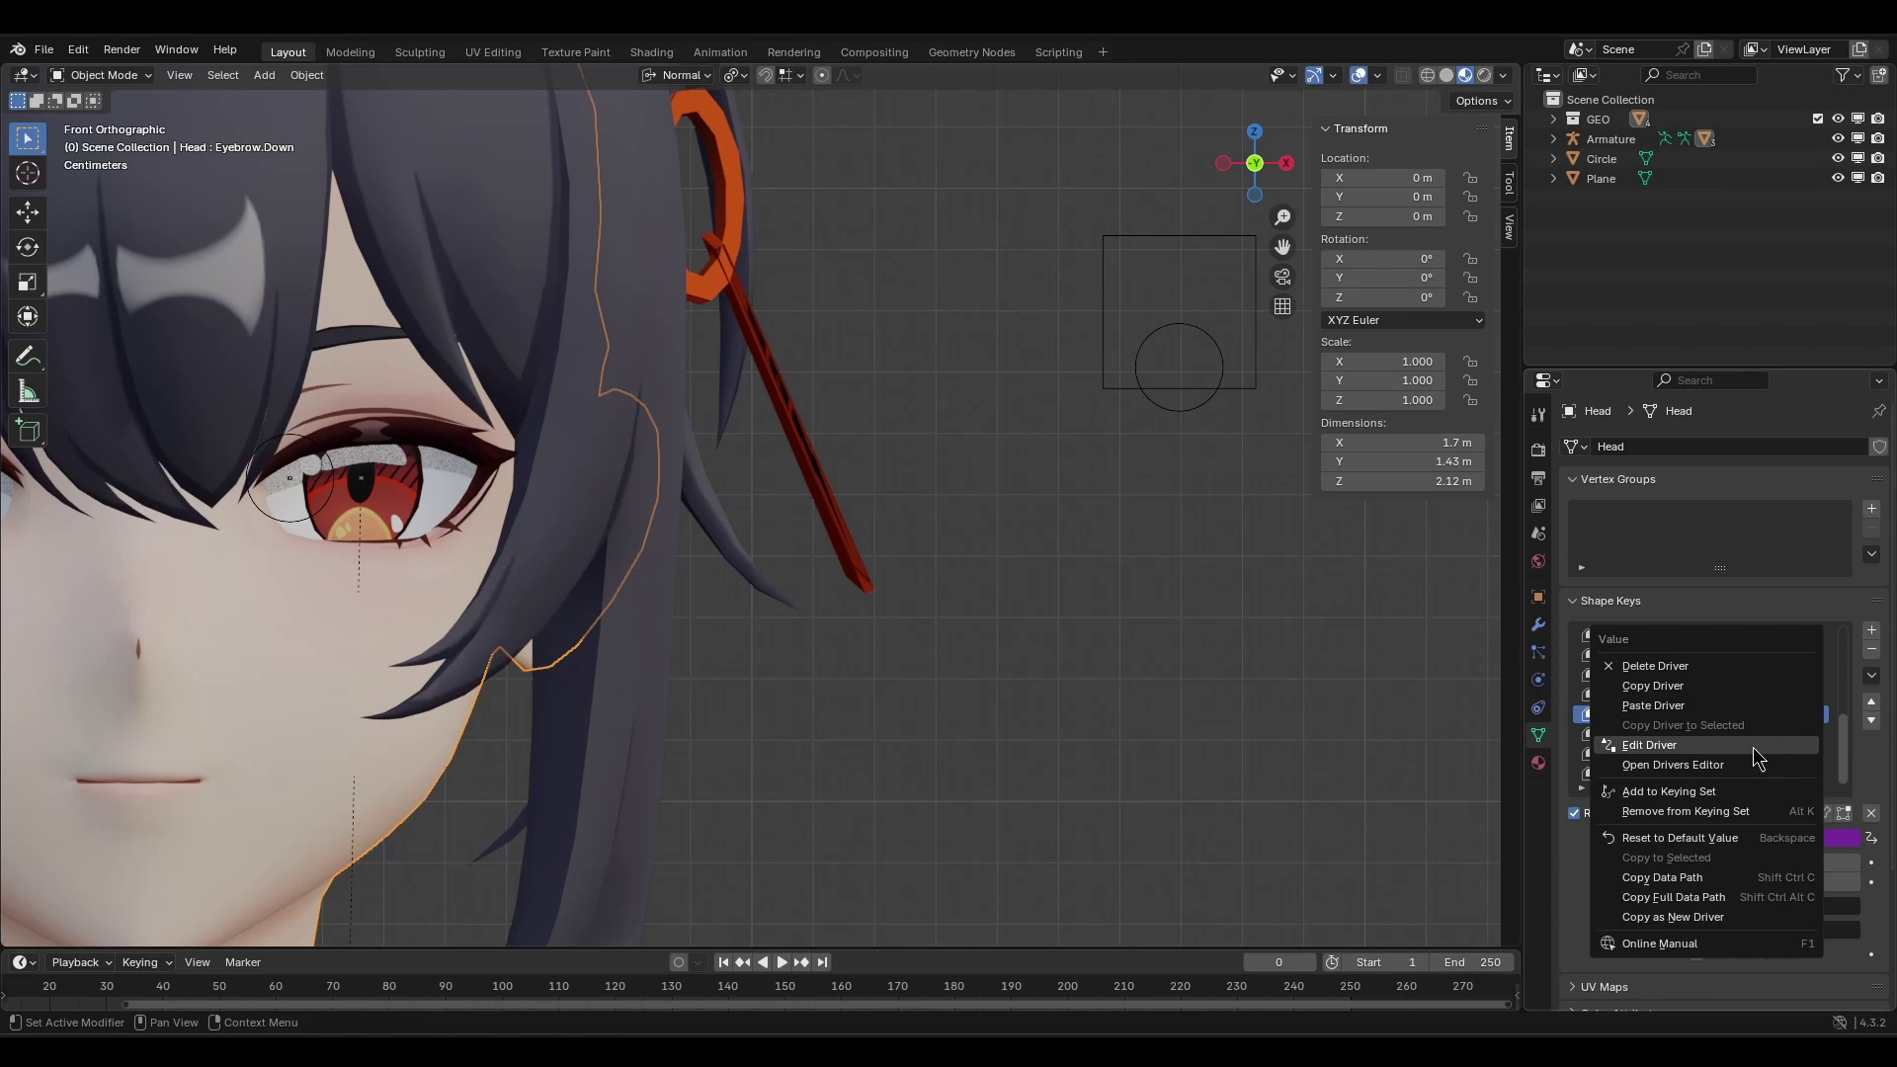
key("Escape")
right_click(1764, 726)
left_click(1736, 767)
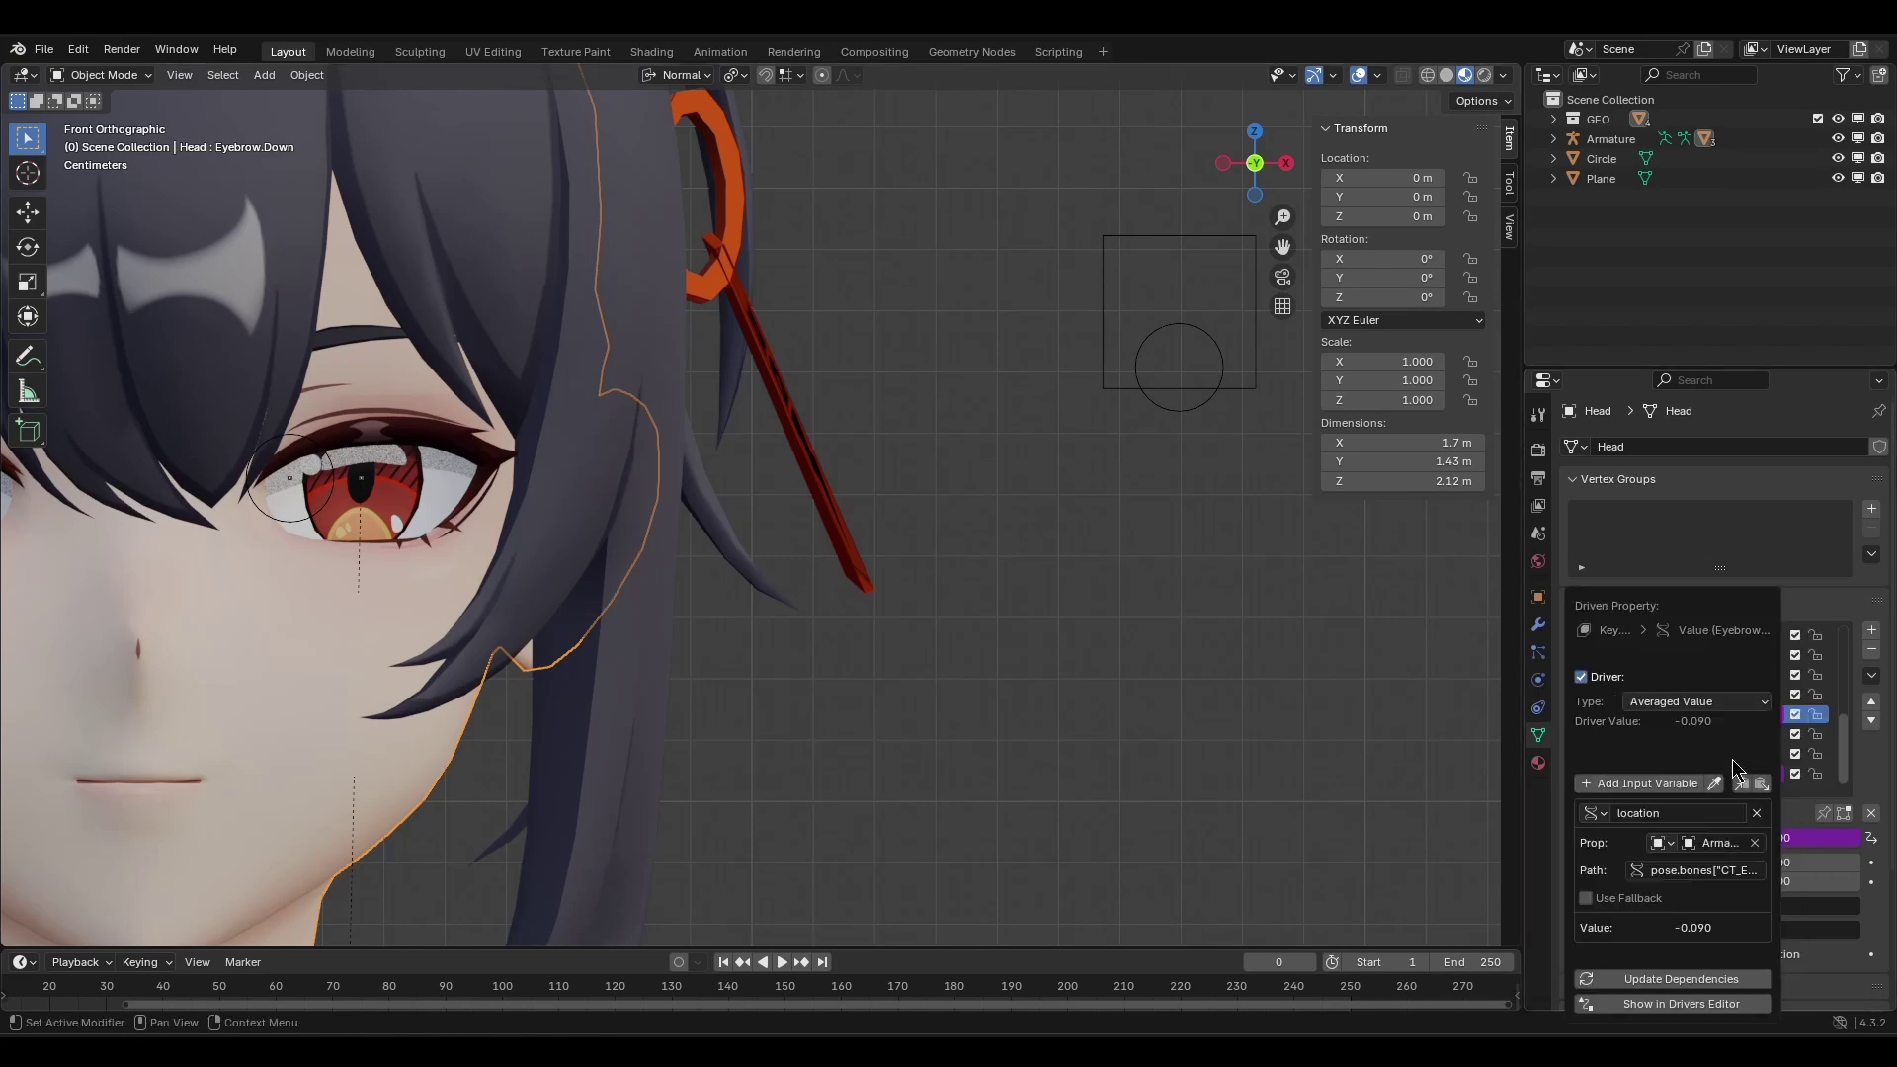
left_click(1738, 702)
left_click(1720, 783)
left_click(1670, 725)
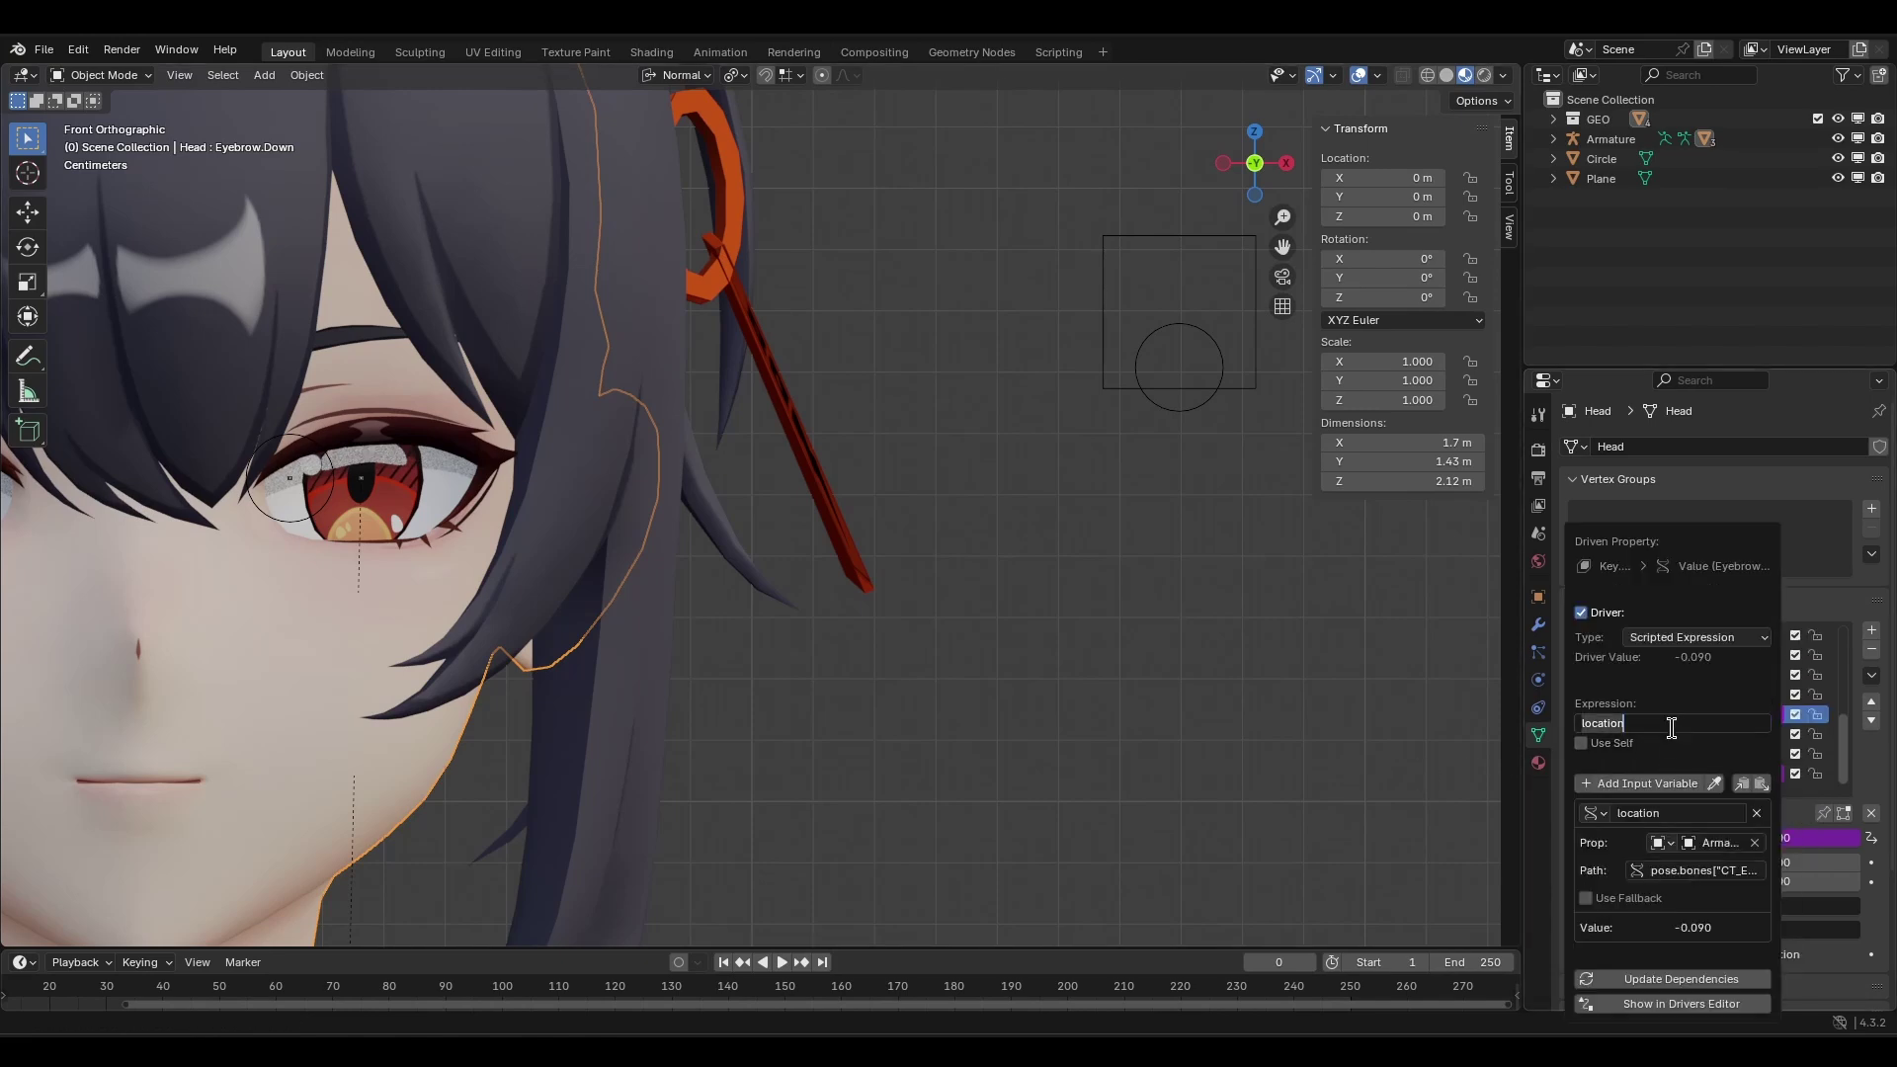
left_click(1672, 727)
key("Return")
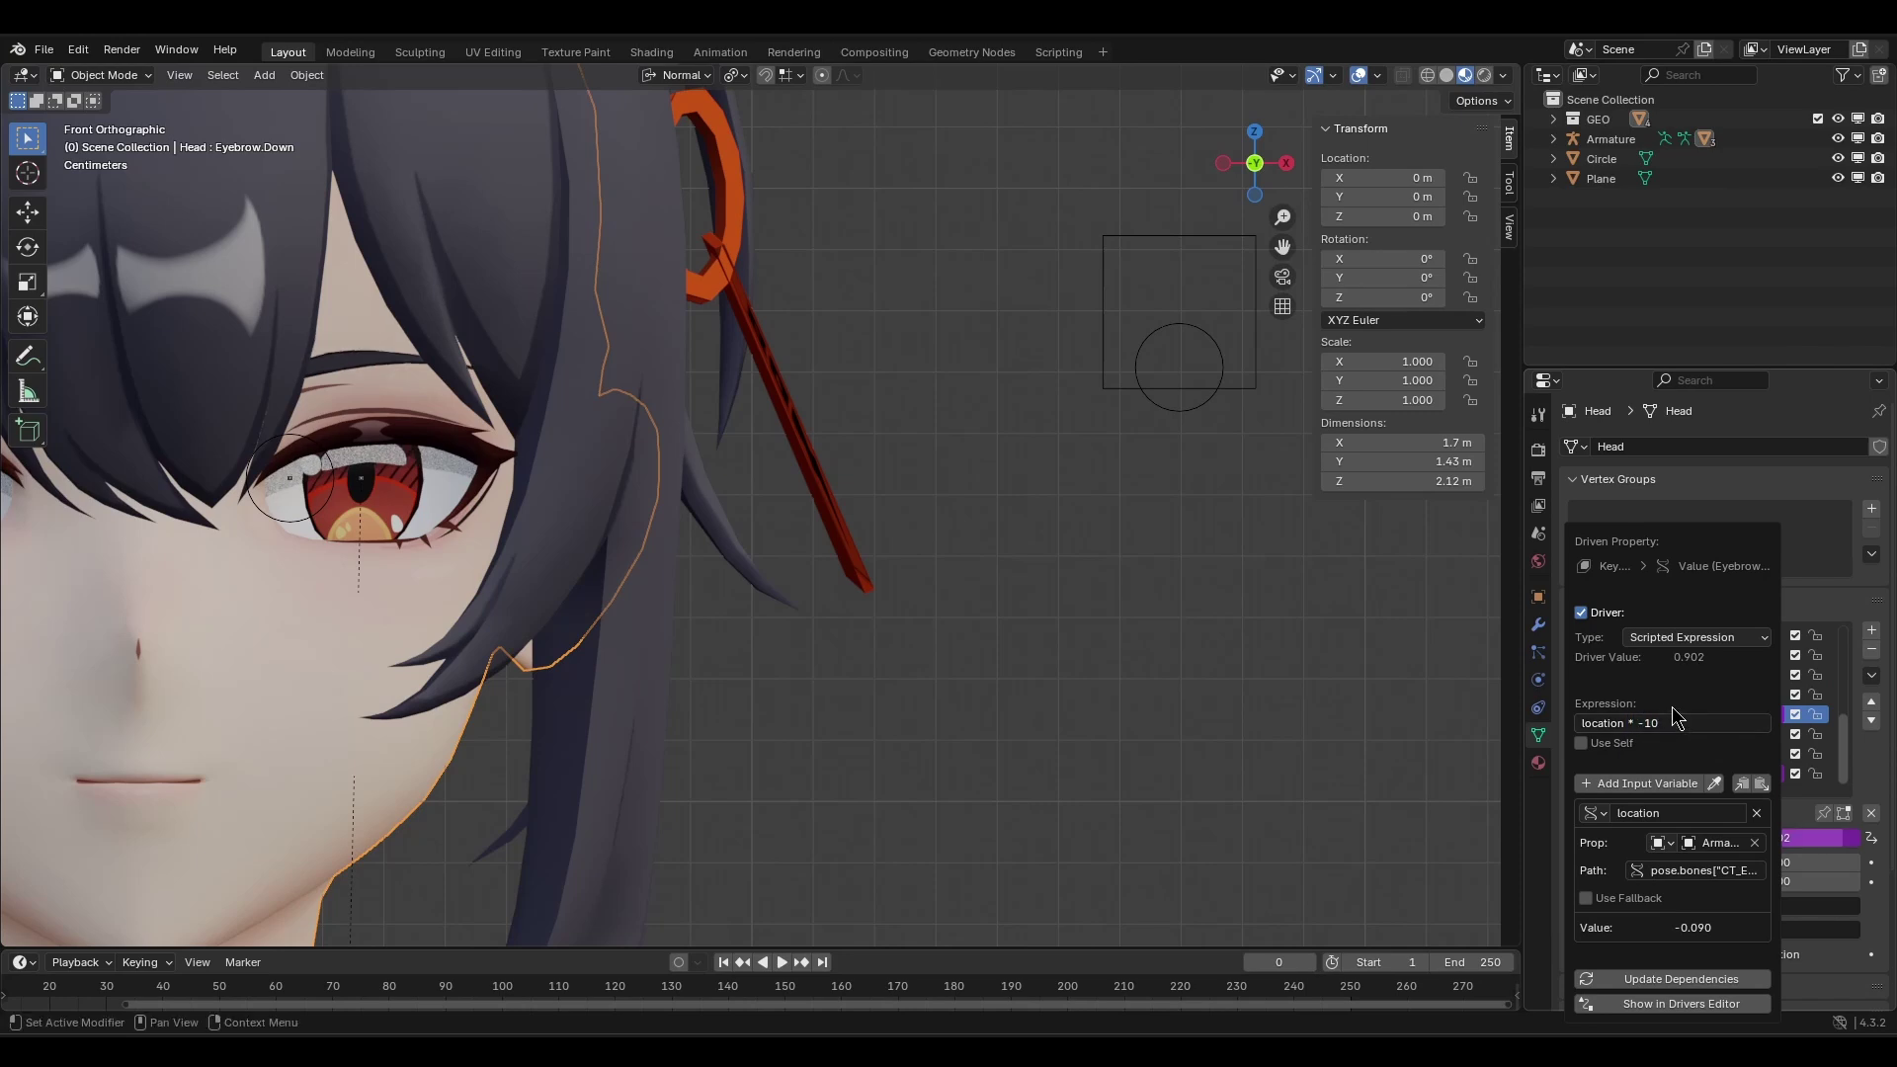
Test the eyebrow drivers by moving CT_Eyebrow in Pose Mode, leaving it at about X 0.12 m and Y 0.01 m.
left_click(1171, 405)
key("ctrl+Tab")
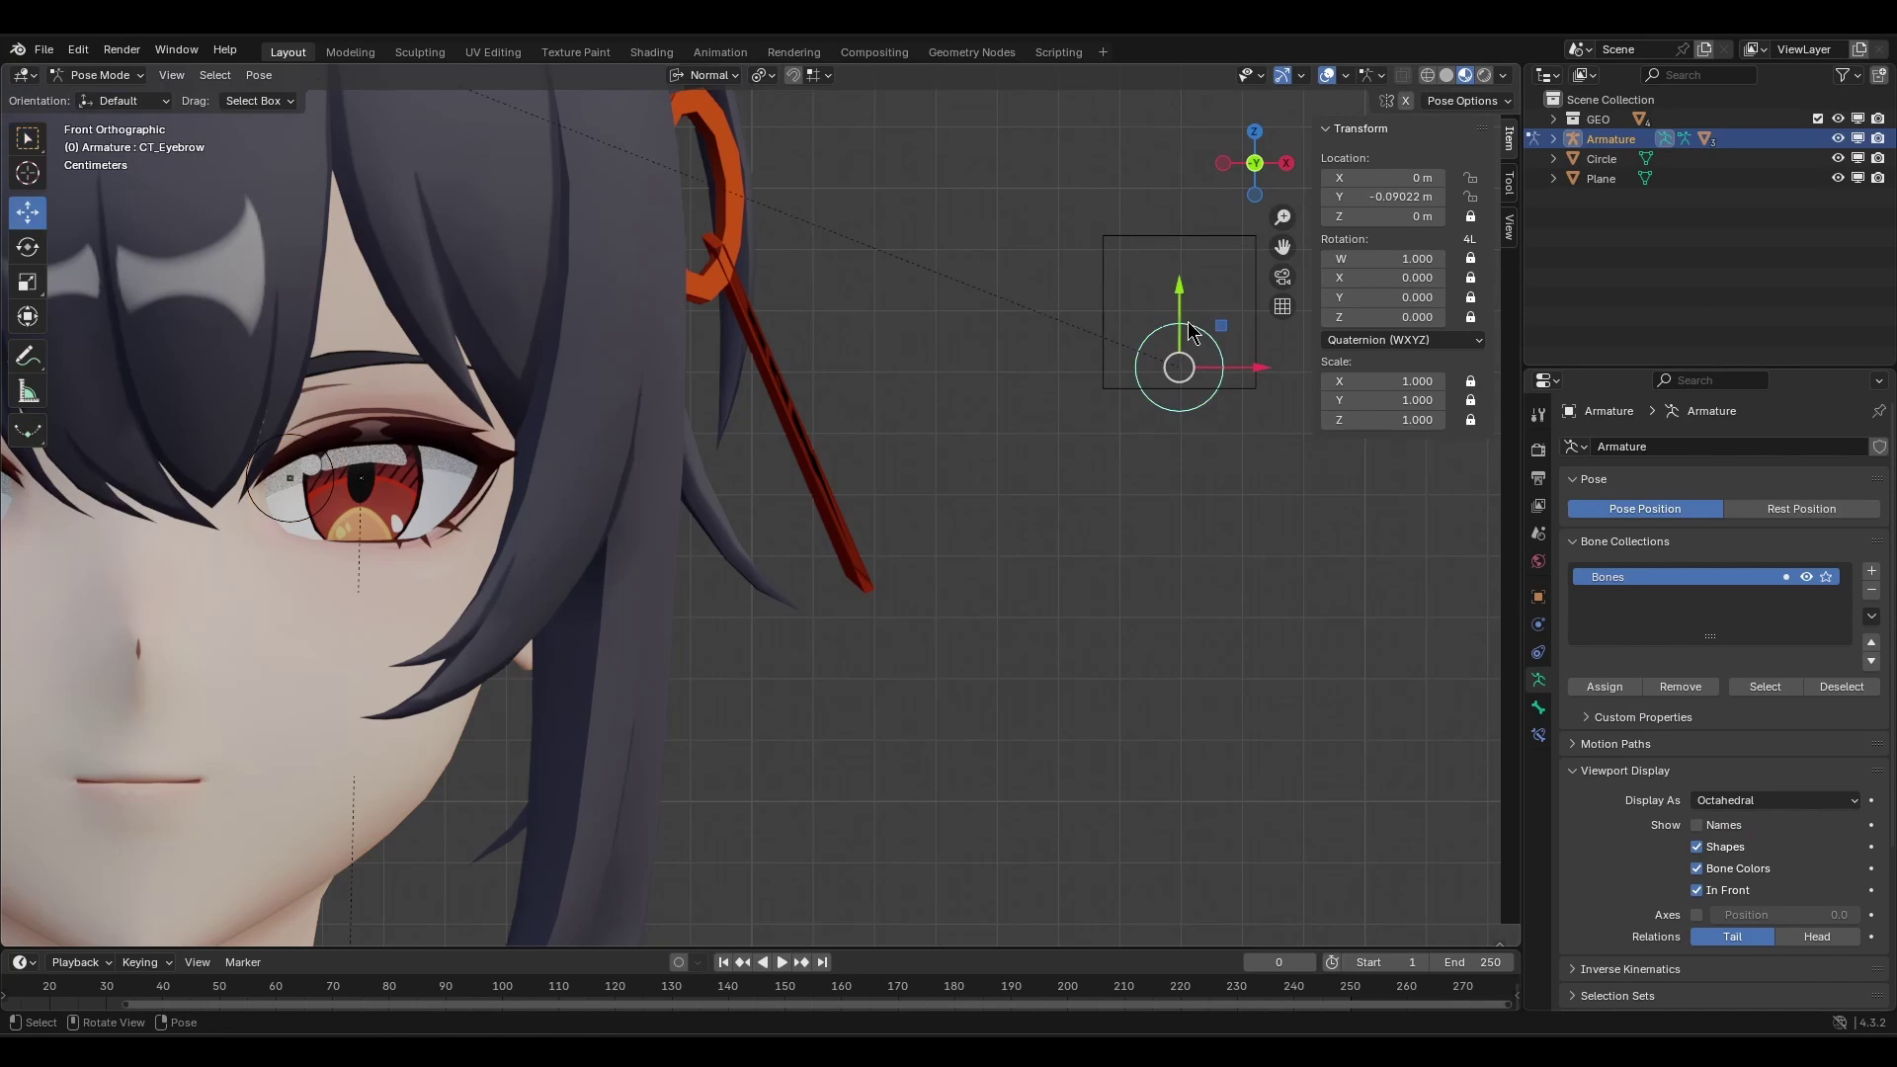
left_click_drag(1182, 312, 1291, 307)
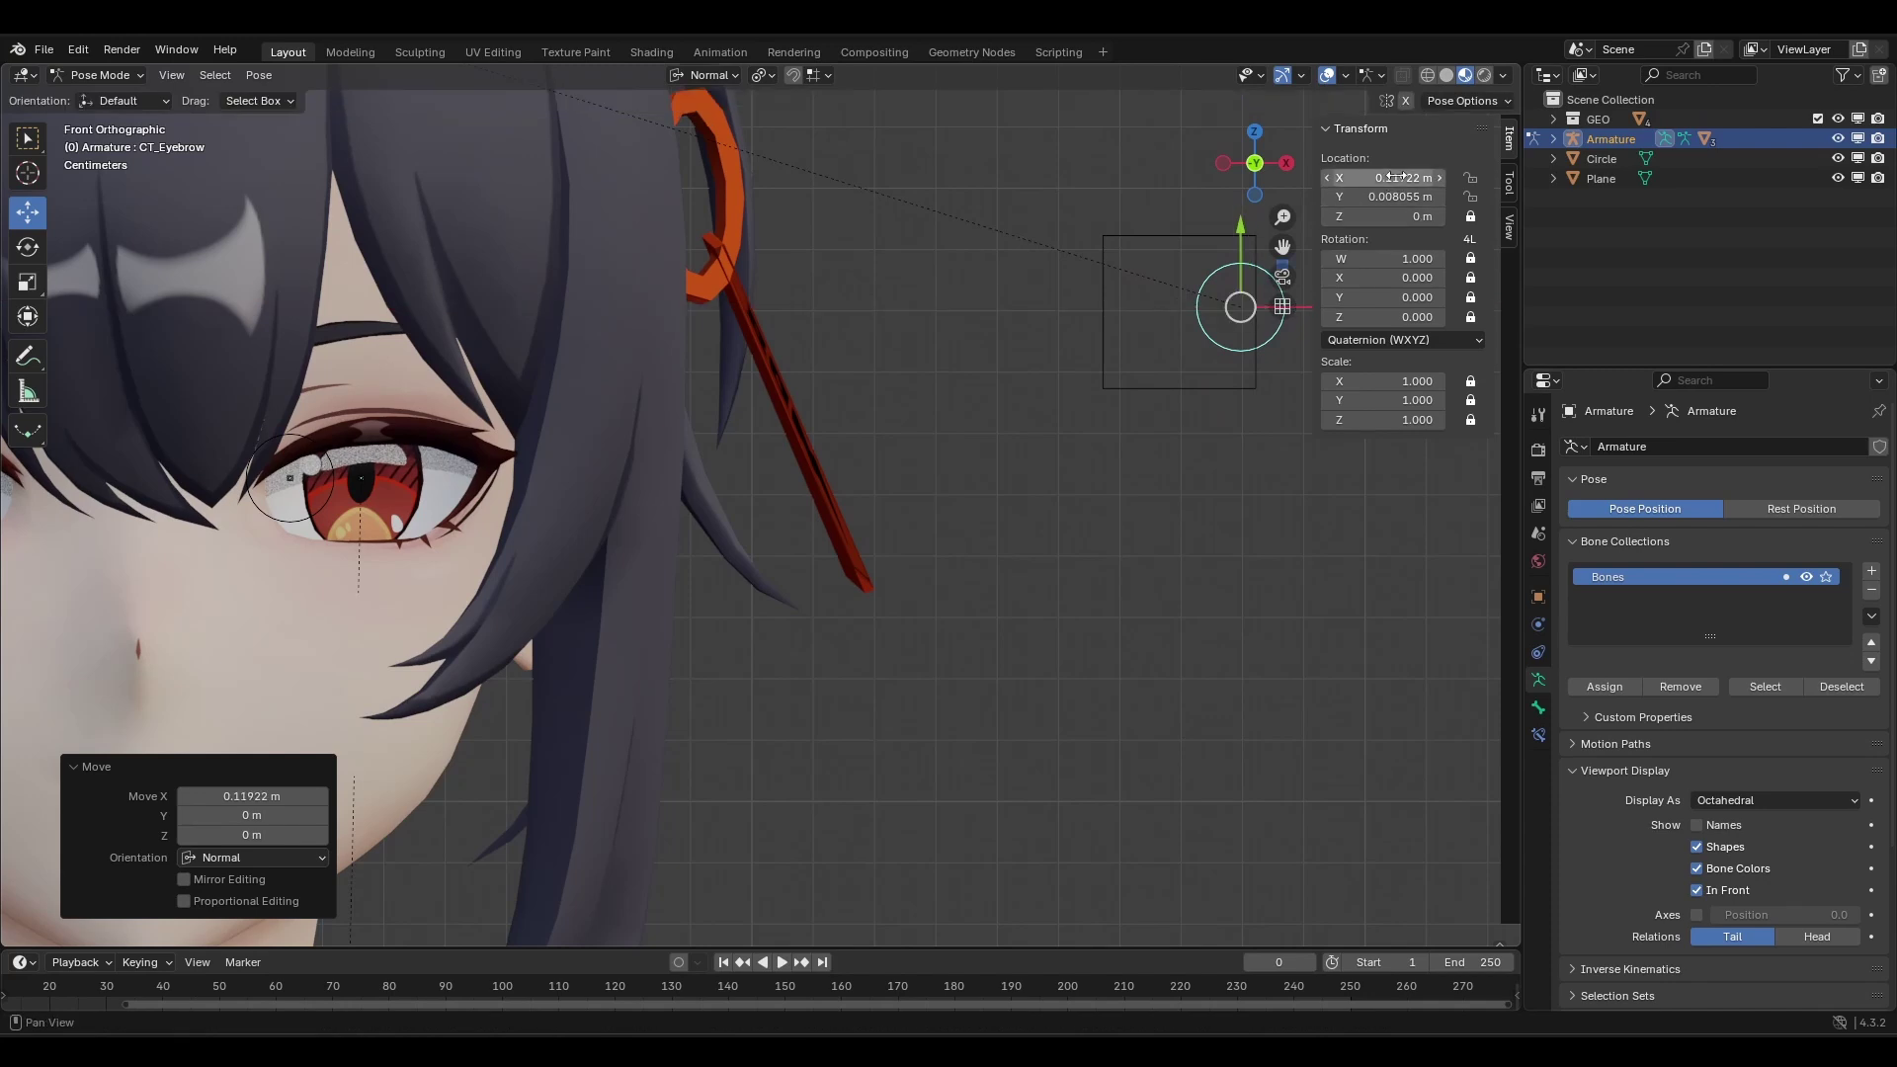
Copy the X location of CT_Eyebrow as a new driver and paste it onto the Head mesh's Eyebrow.Sad shape key value.
right_click(1394, 177)
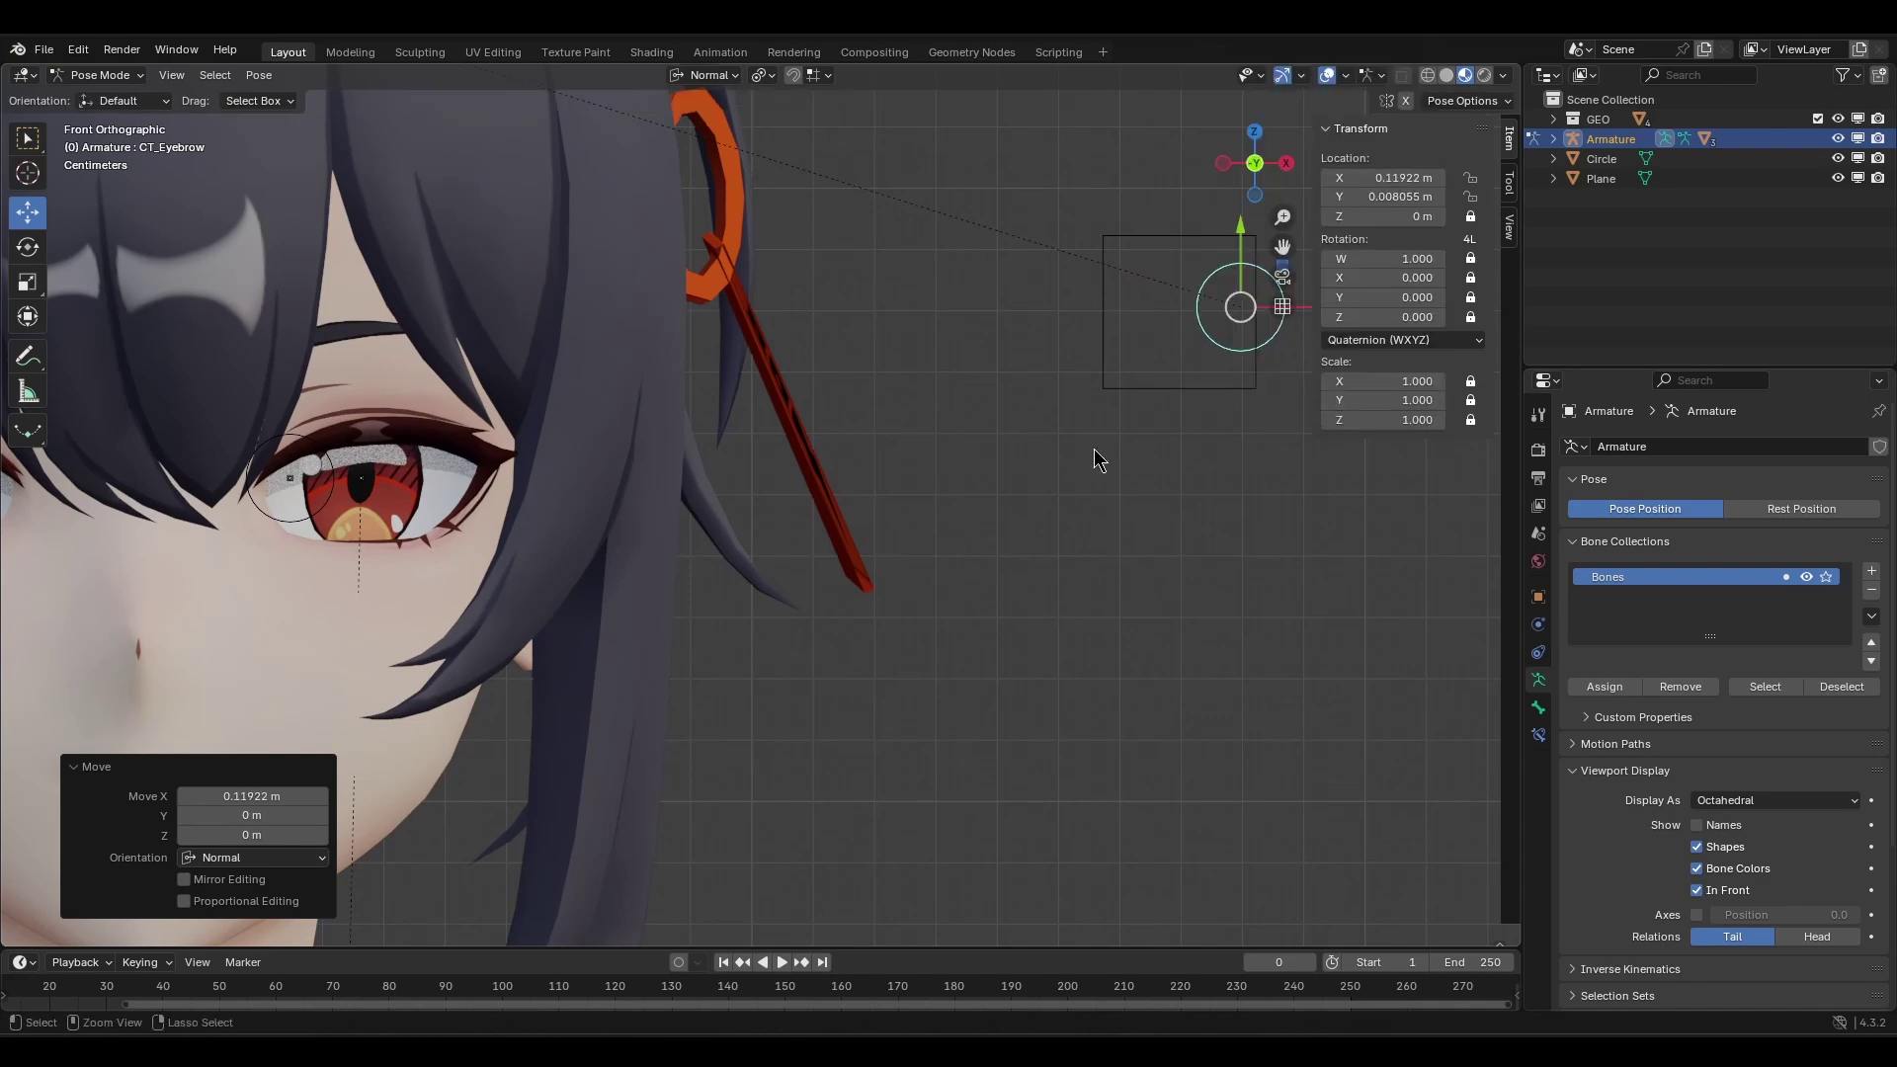
key("ctrl+Tab")
left_click(407, 598)
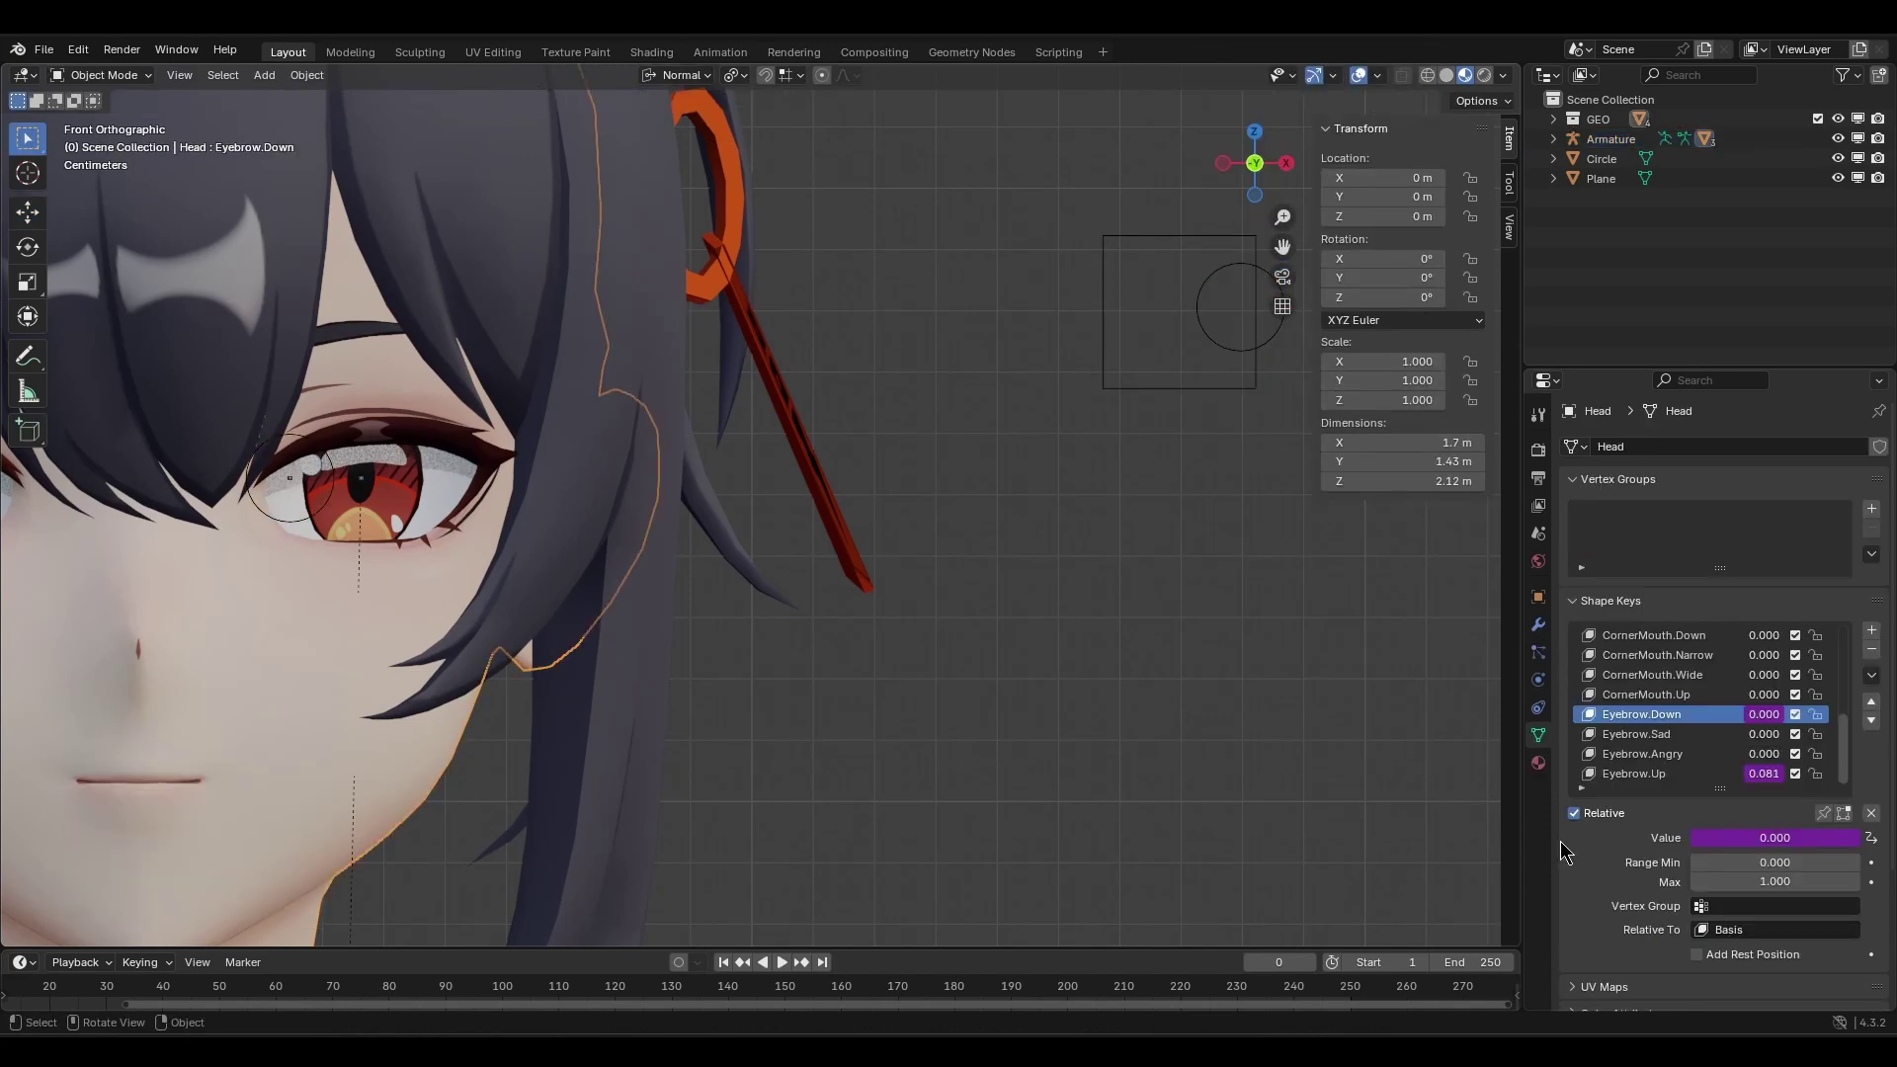
left_click(1673, 736)
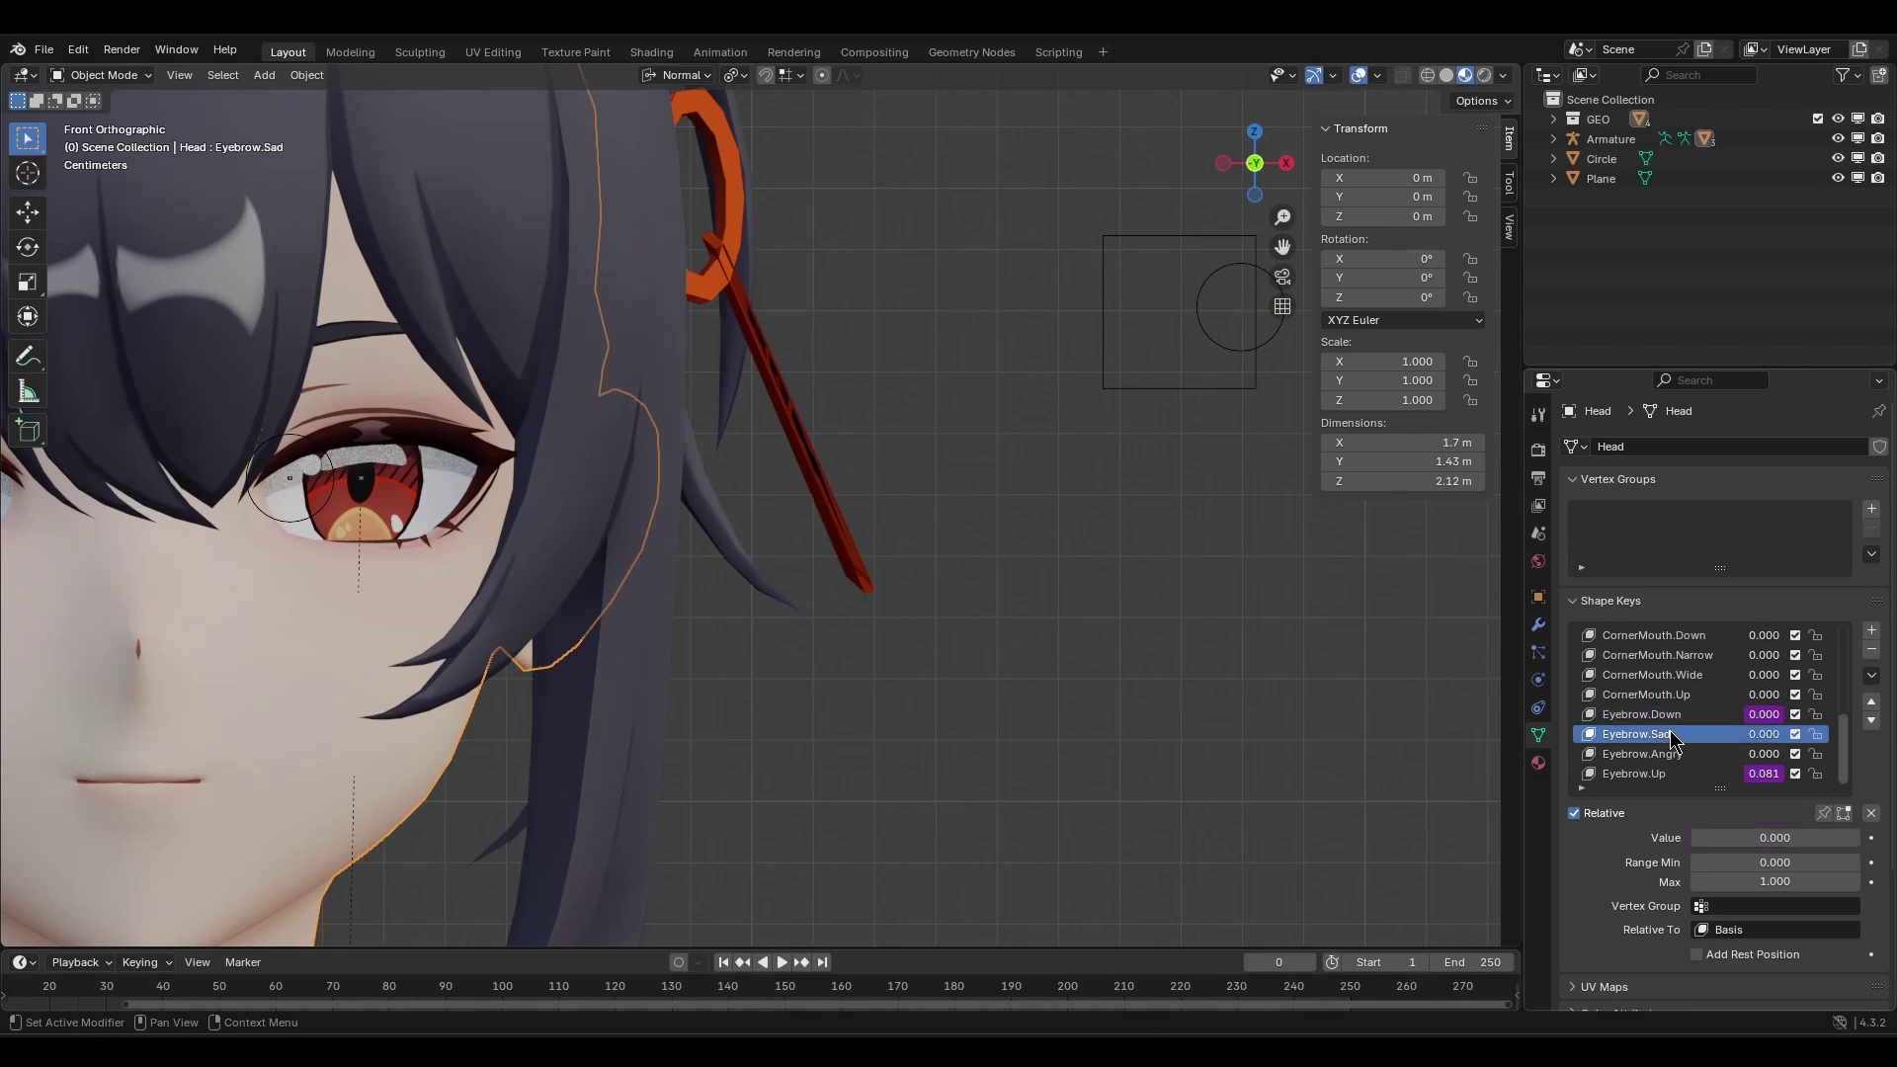
right_click(1766, 738)
left_click(1746, 768)
Change the Eyebrow.Sad driver's type to Scripted Expression and set its expression to location * 10.
right_click(1770, 735)
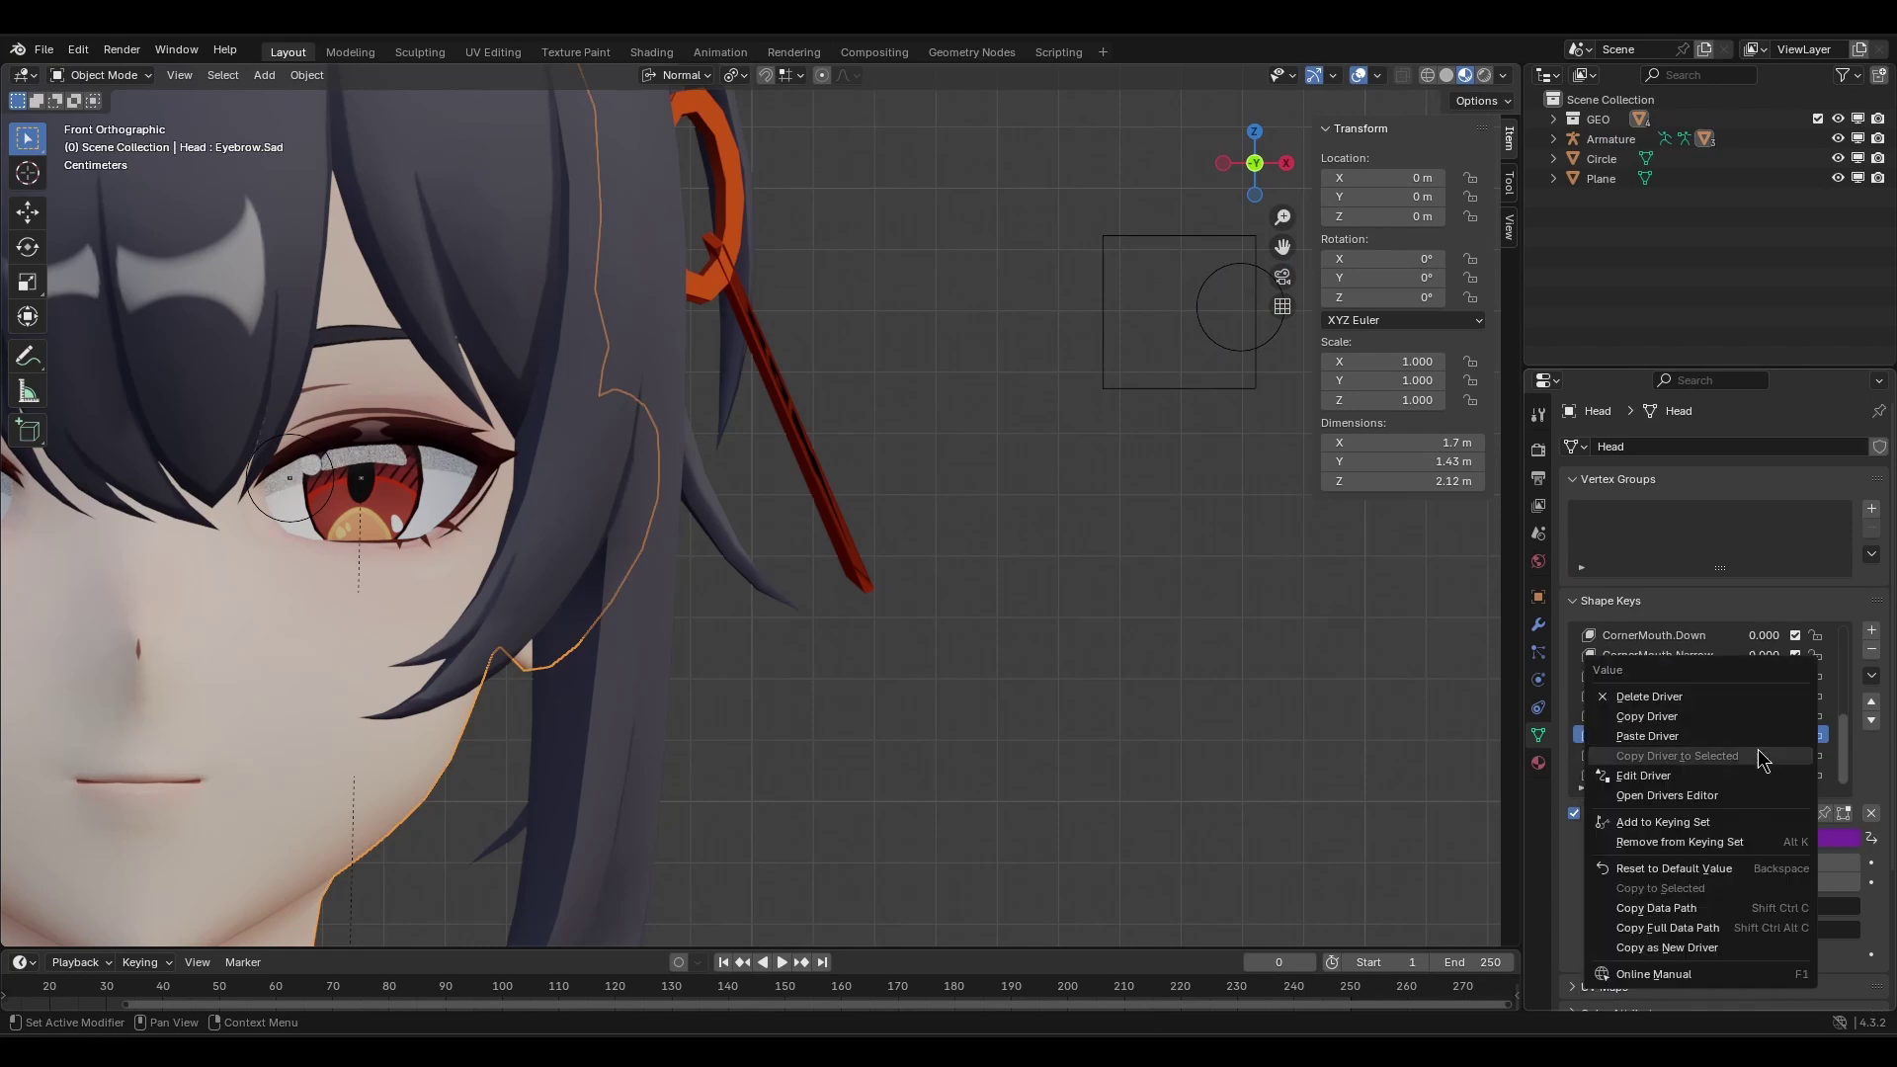
left_click(1762, 776)
left_click(1751, 704)
left_click(1705, 775)
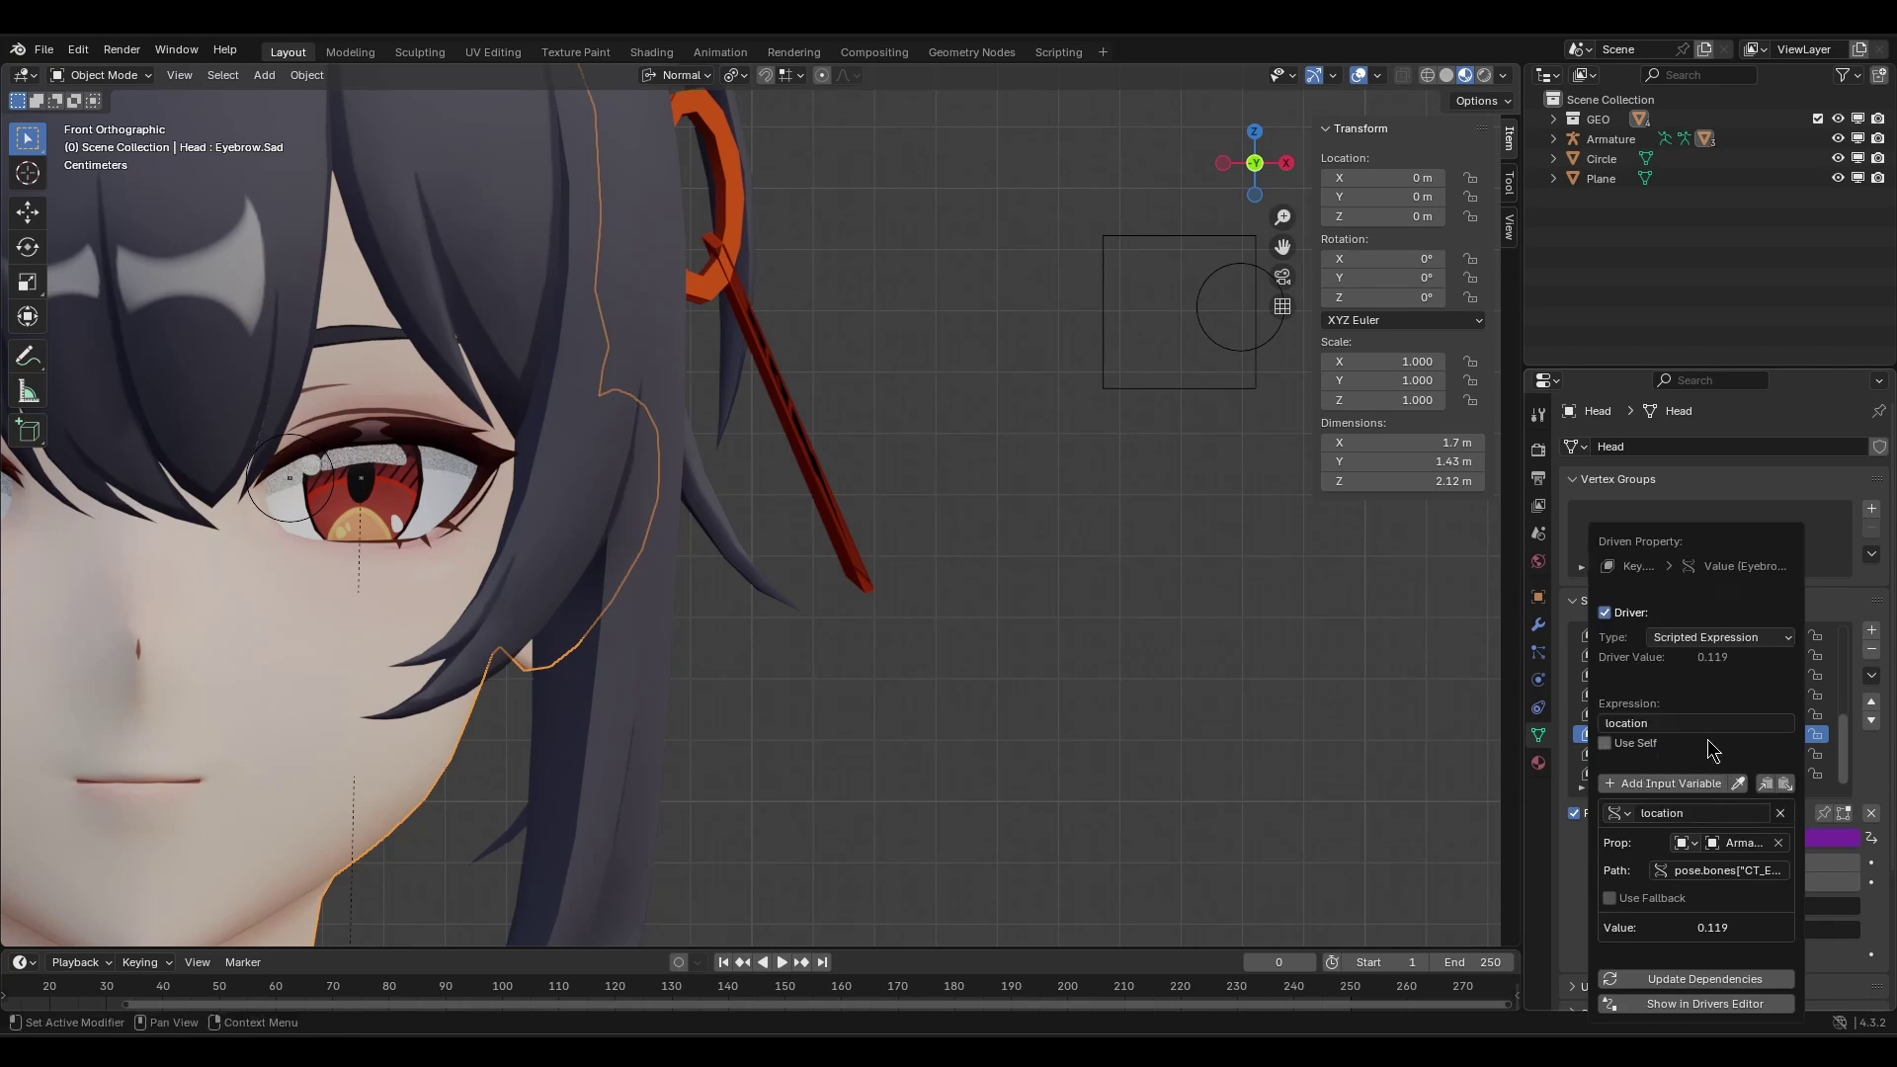
left_click(1713, 722)
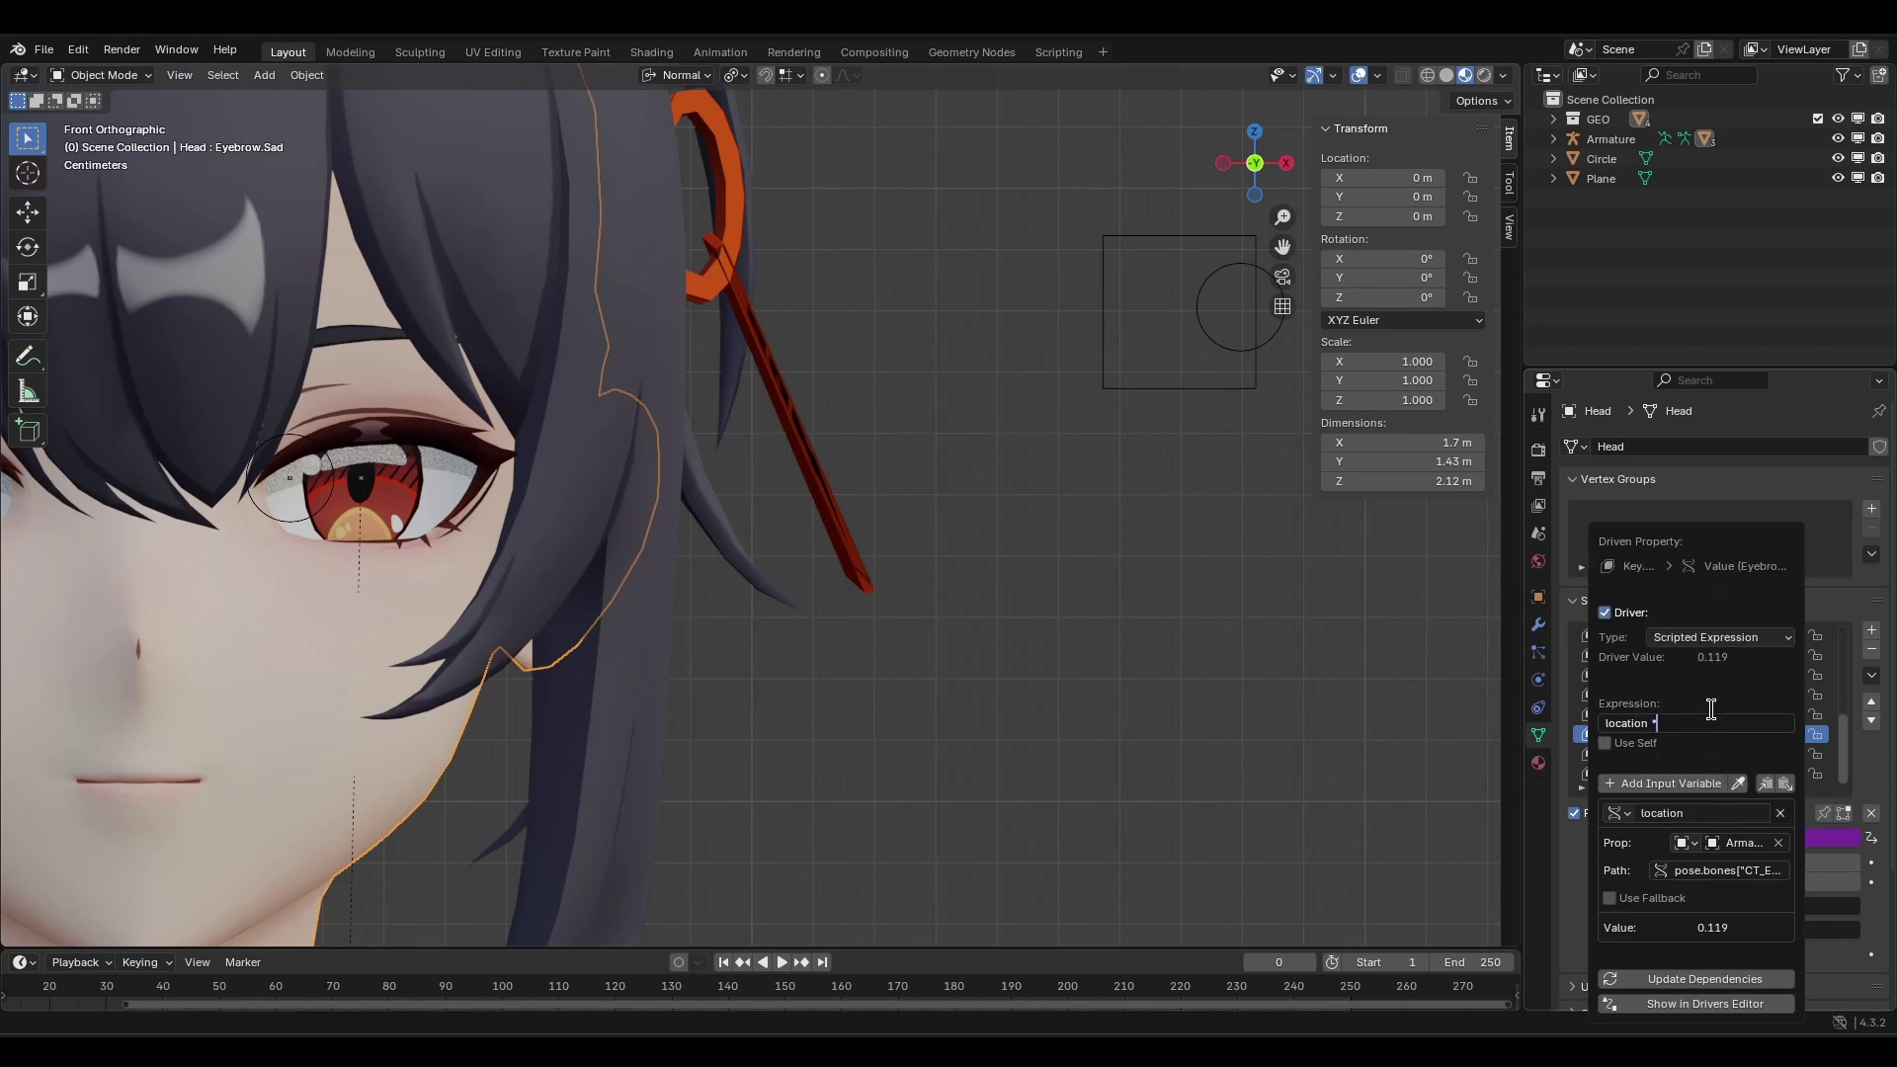
type("* 10")
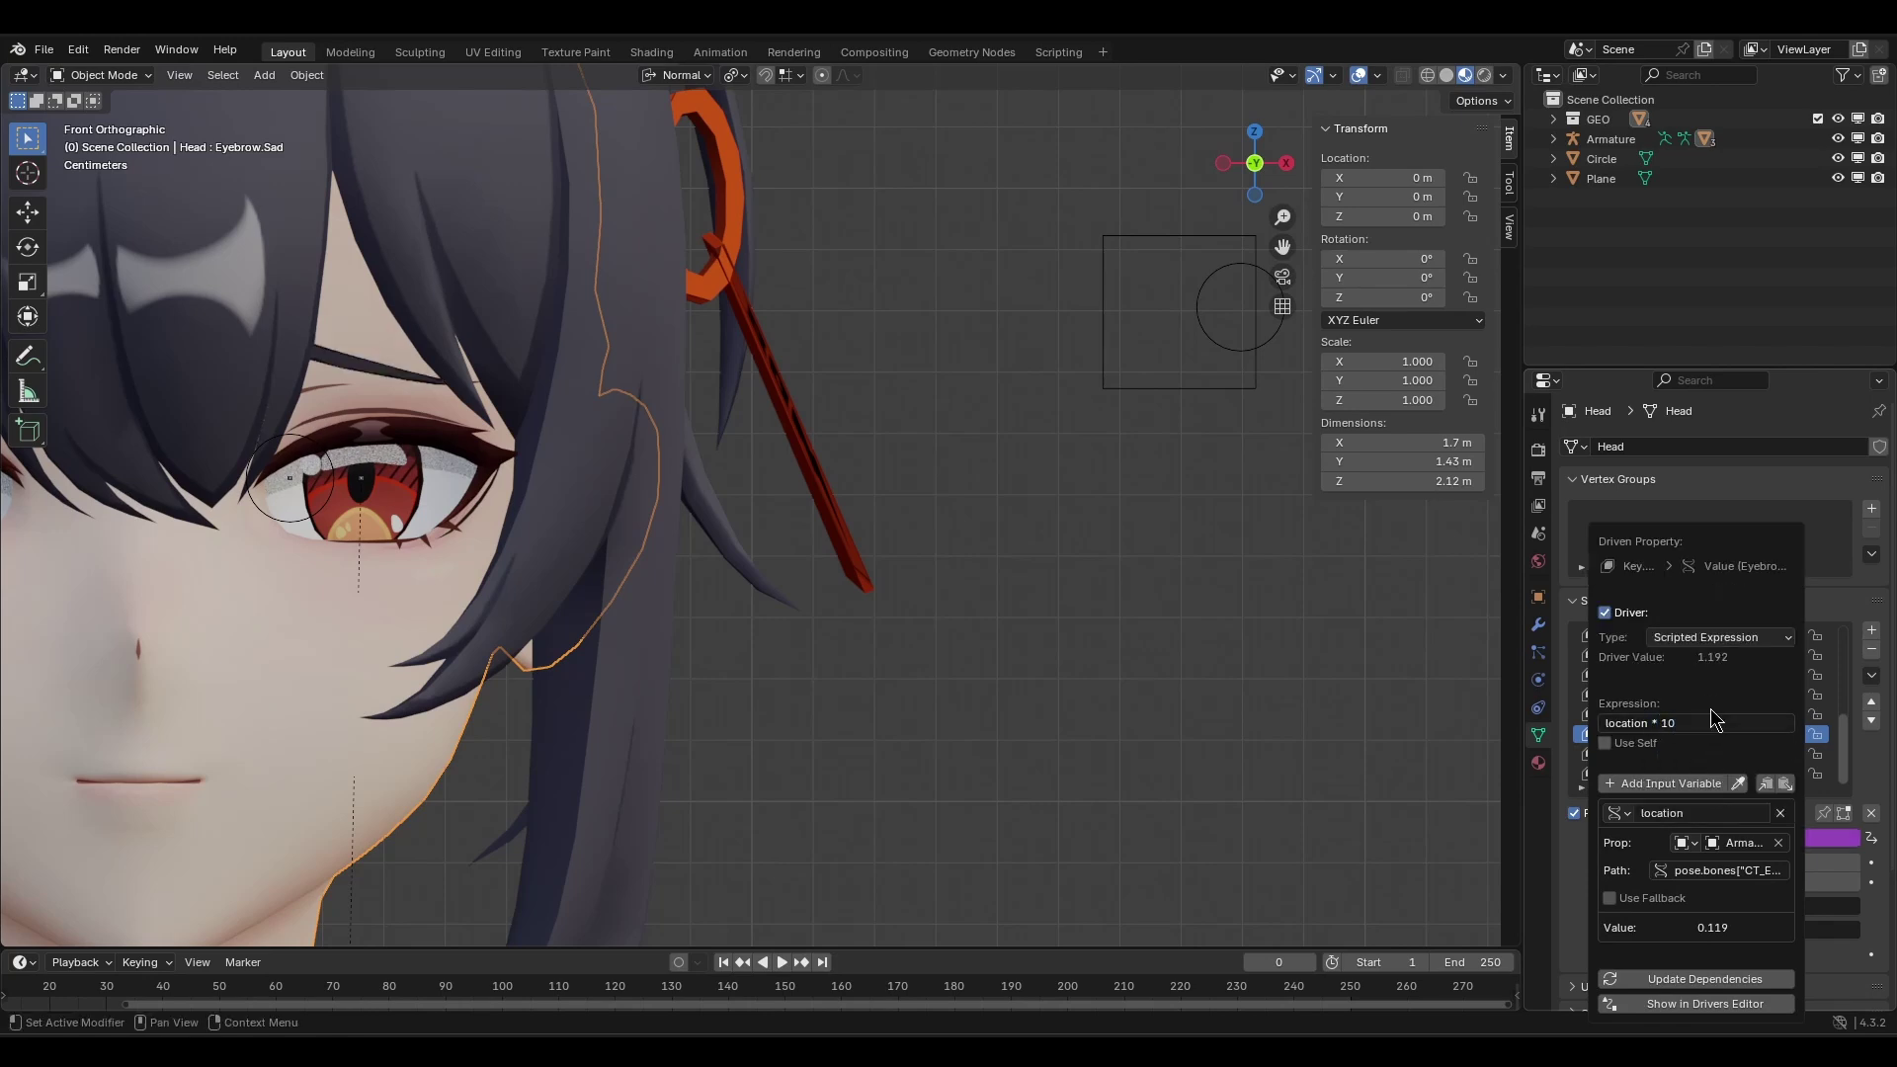
key("Return")
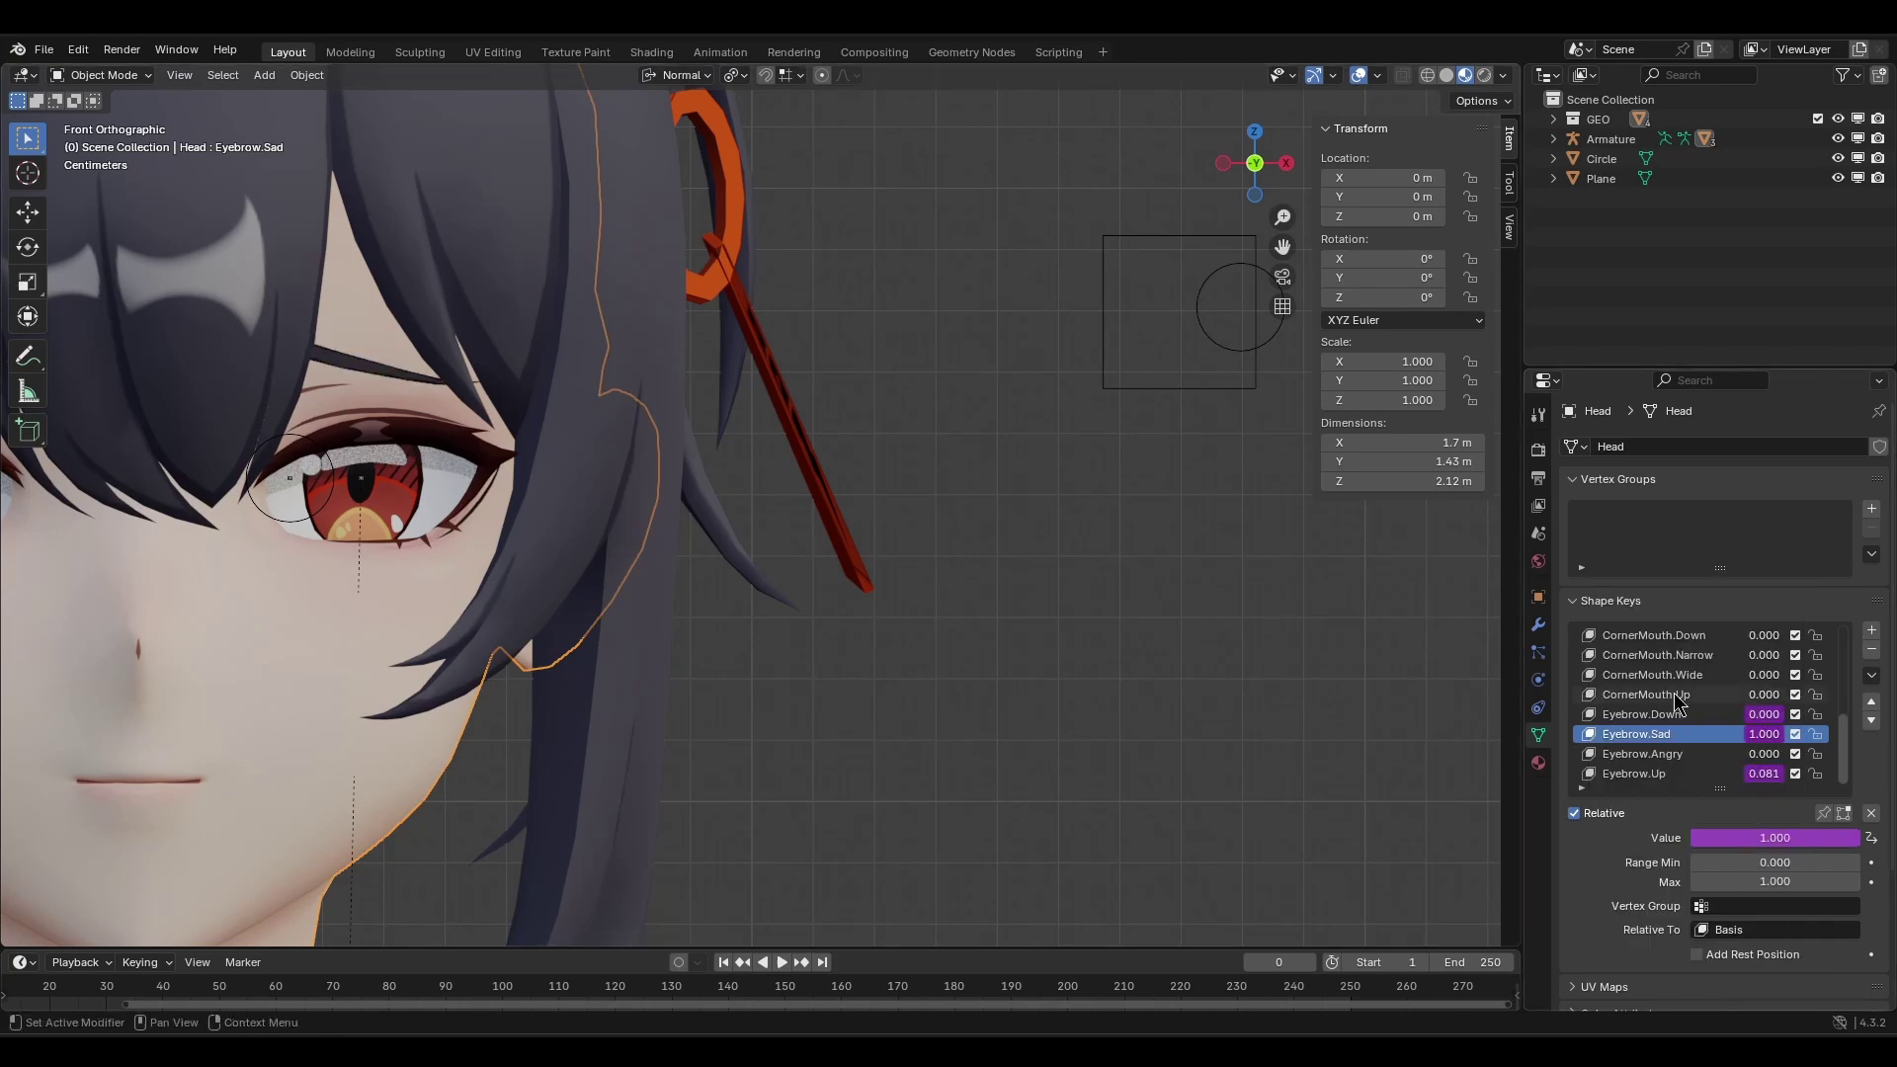
Copy the driver from the Eyebrow.Sad shape key and paste it onto the Eyebrow.Angry shape key value.
right_click(1762, 743)
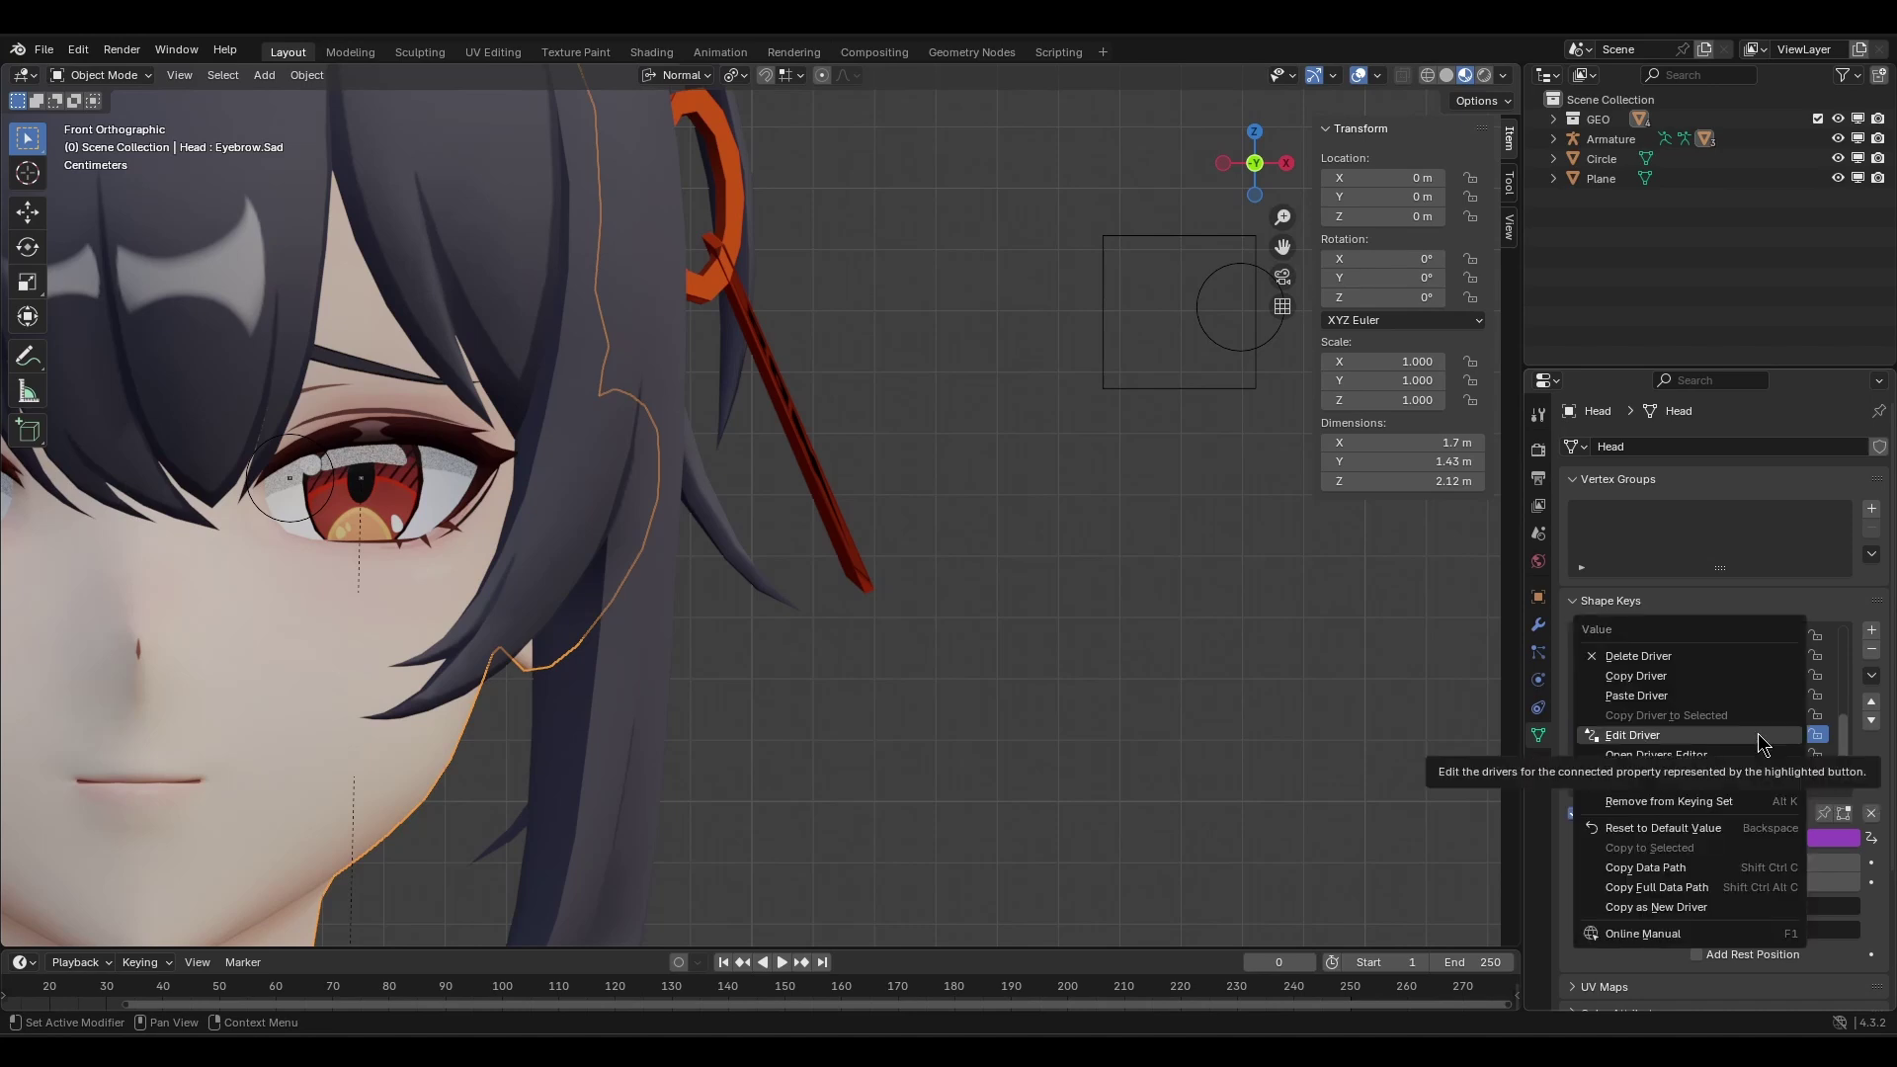
left_click(1756, 689)
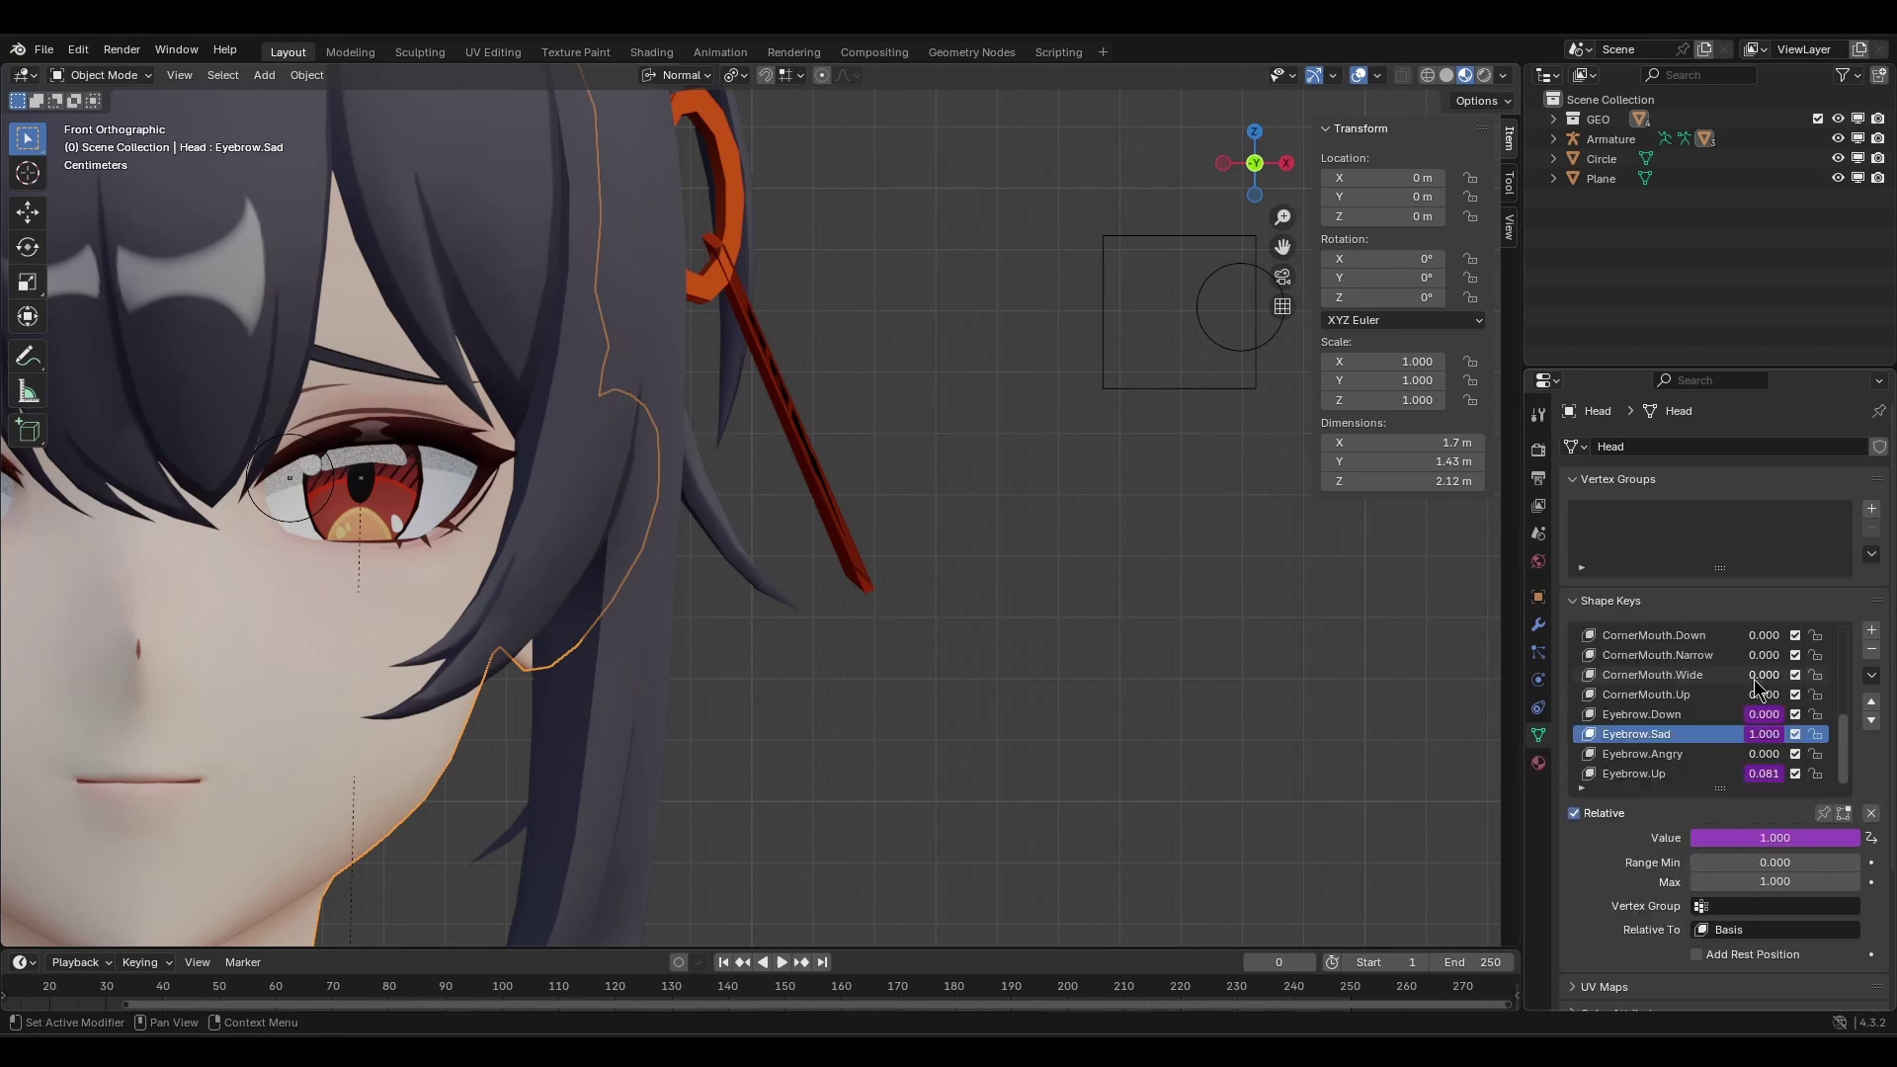
left_click(1724, 756)
right_click(1760, 756)
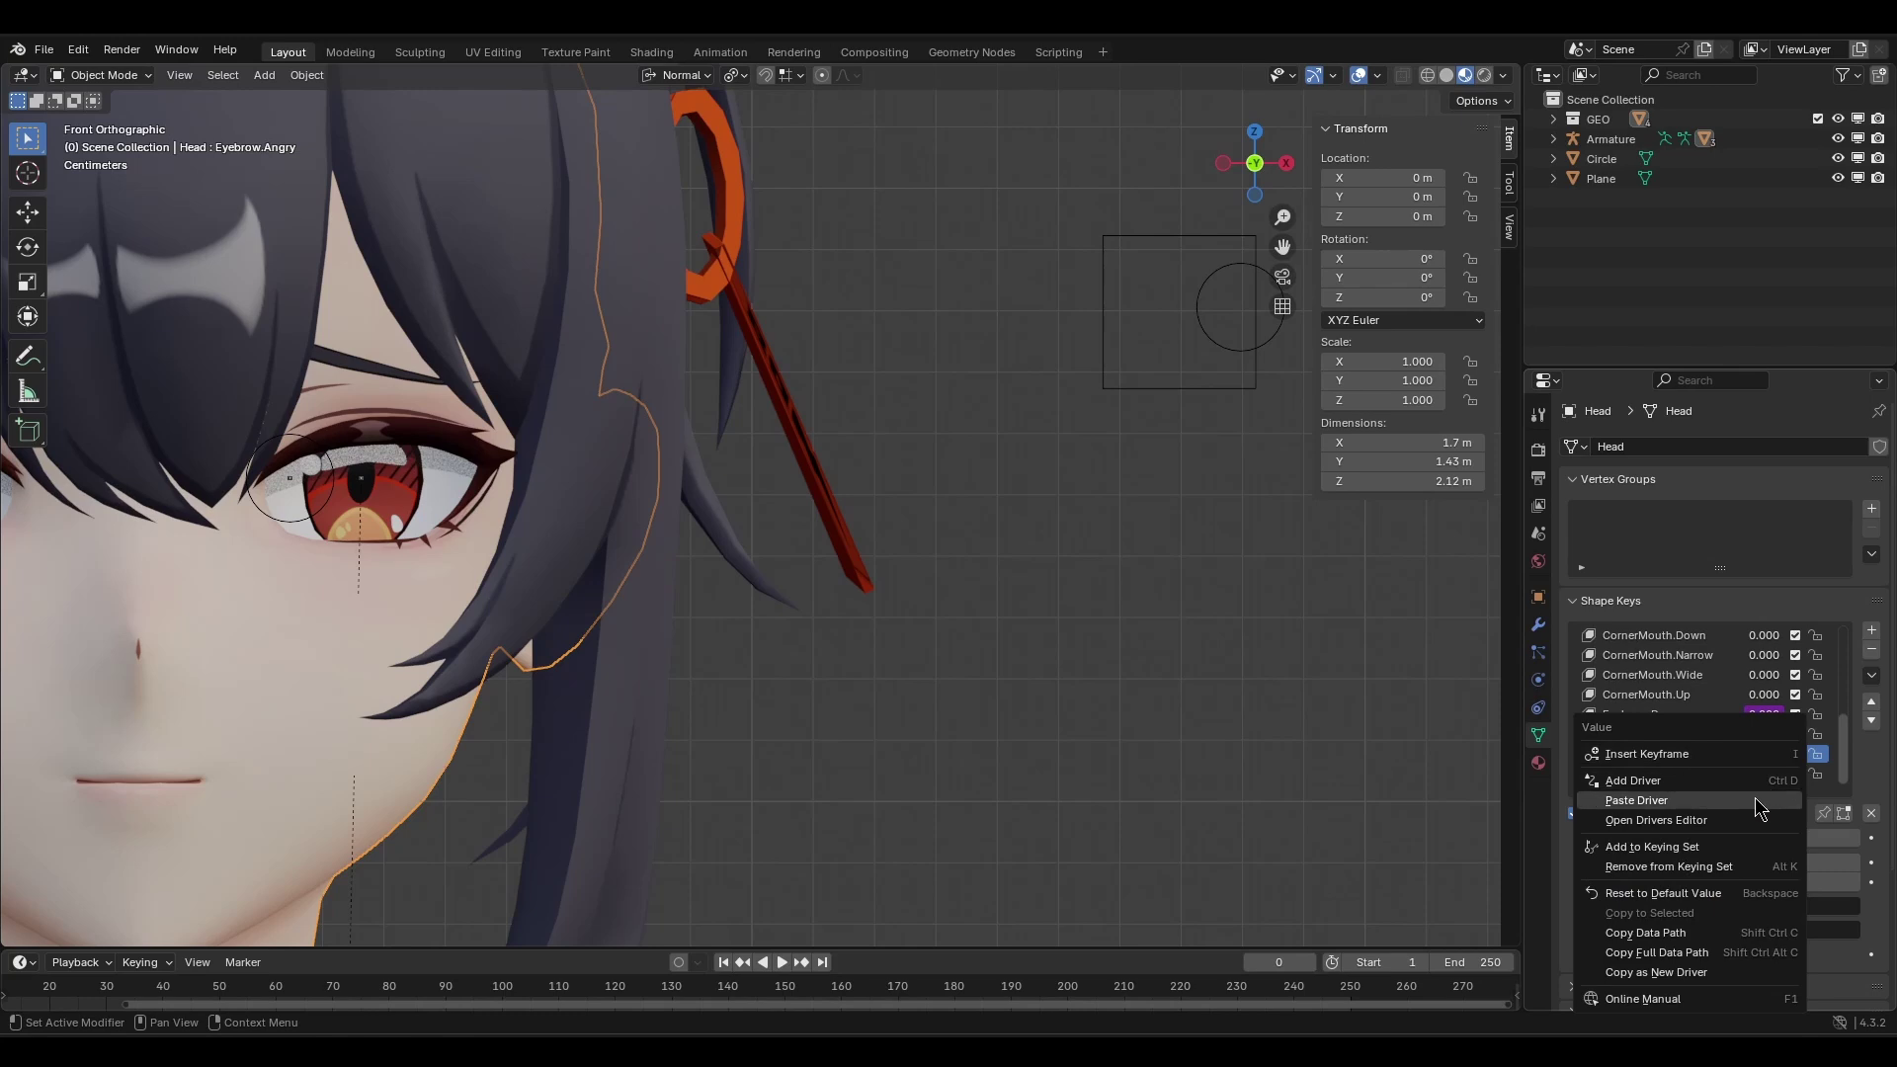
left_click(1757, 793)
Edit the driver pasted on the Head mesh's Eyebrow.Angry shape key so its expression is location * -10.
right_click(1763, 756)
left_click(1757, 794)
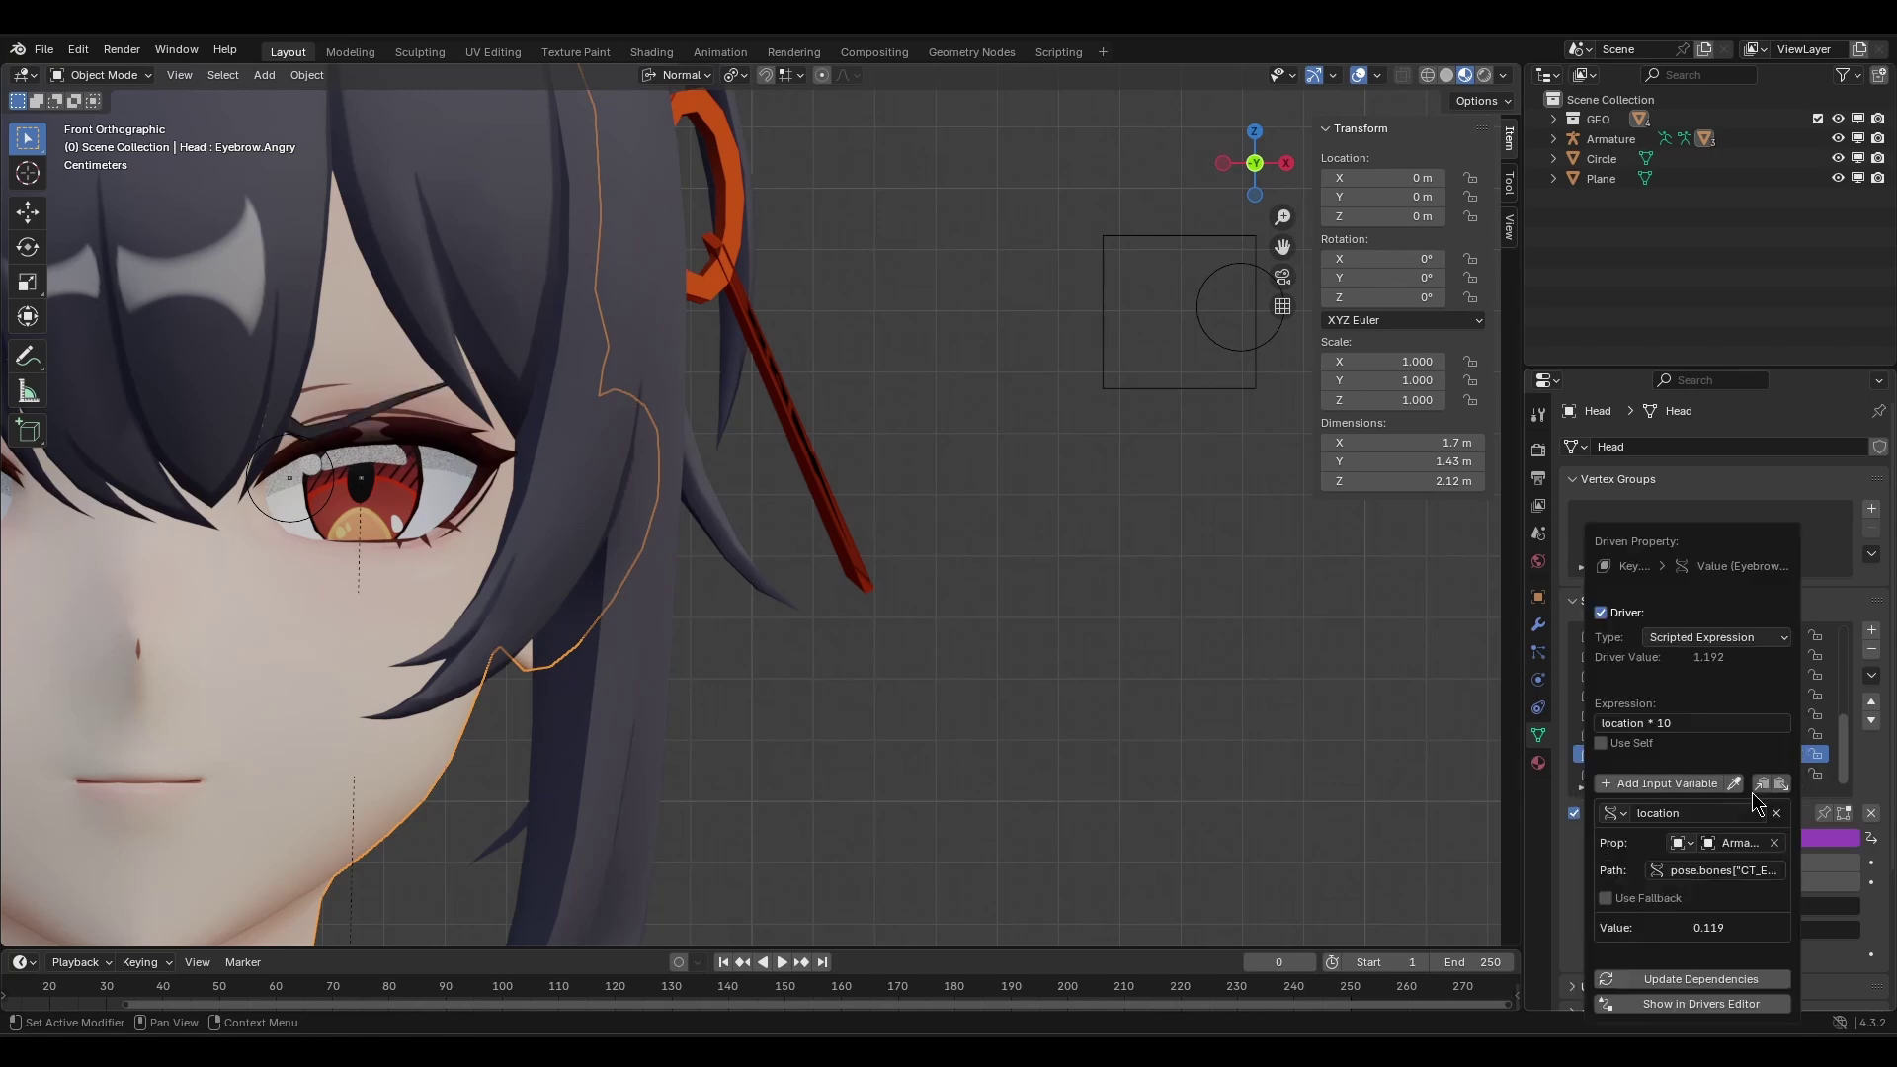
left_click(1697, 722)
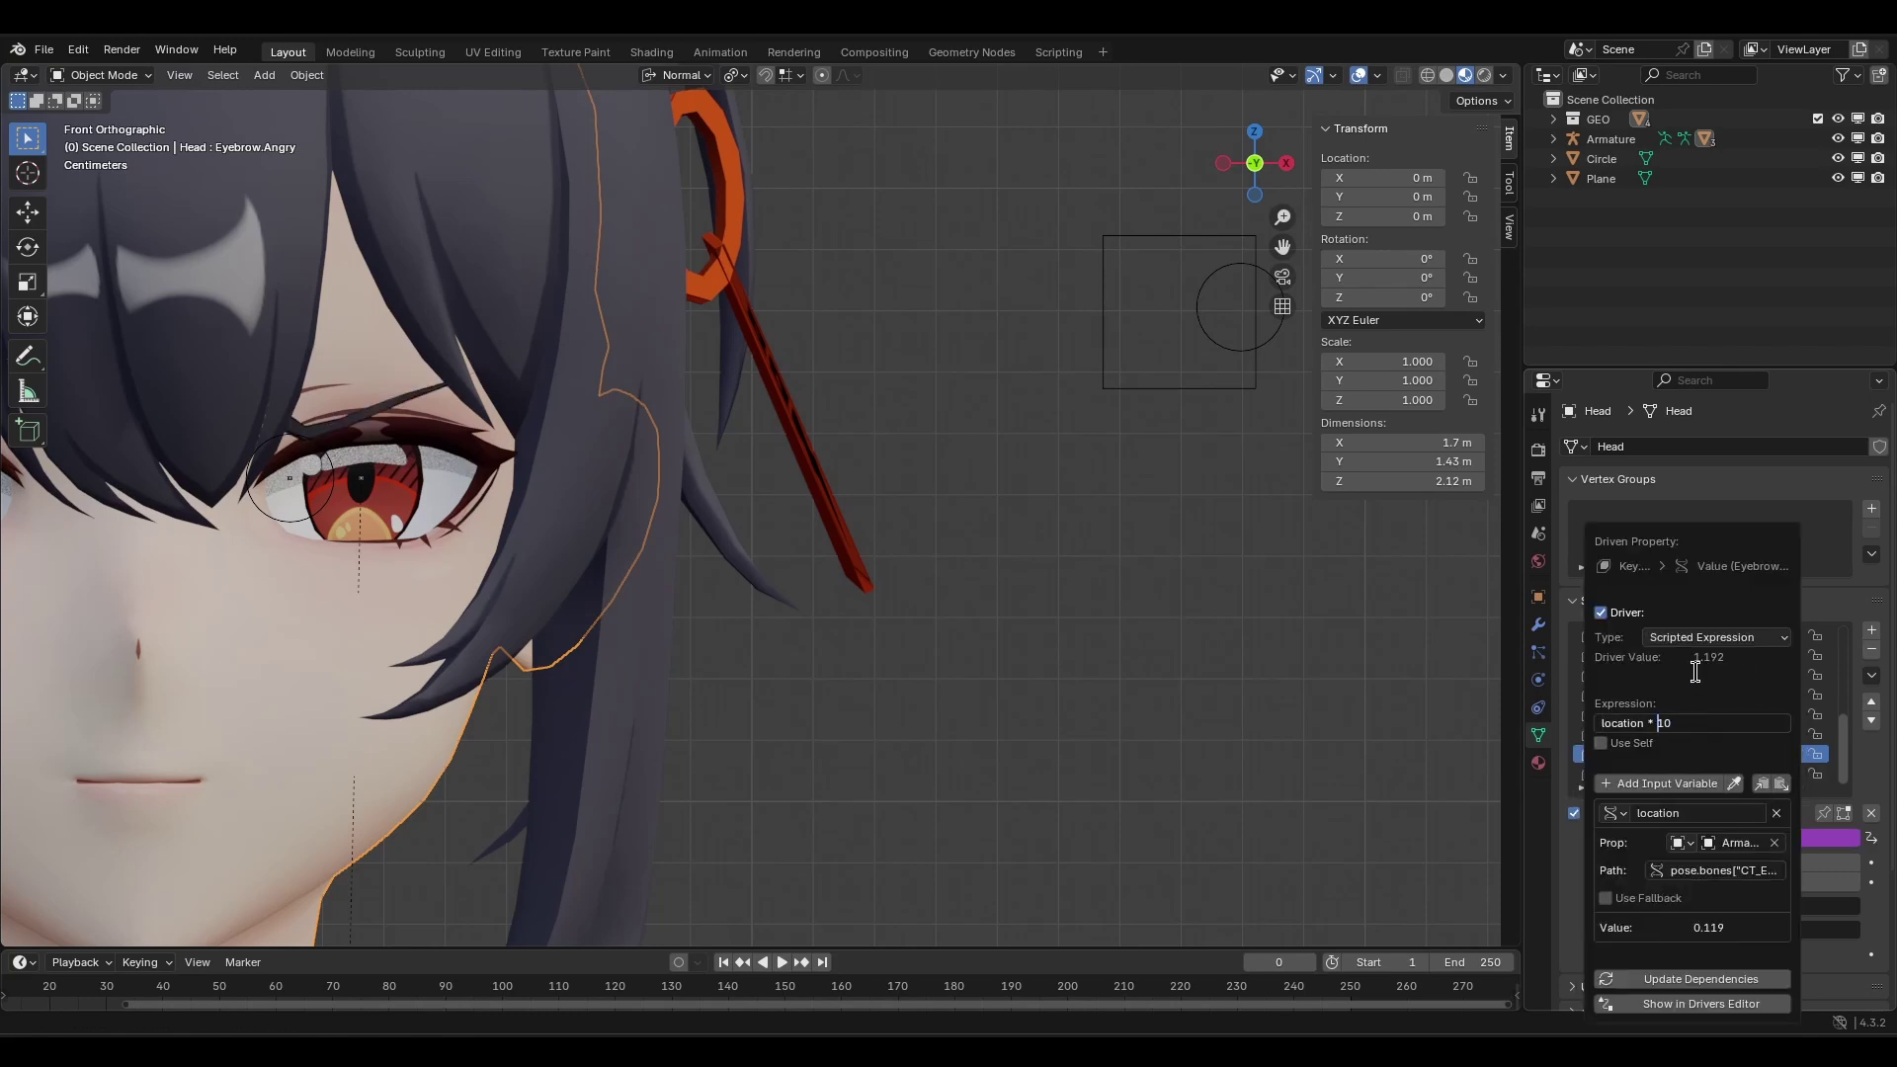
key("Return")
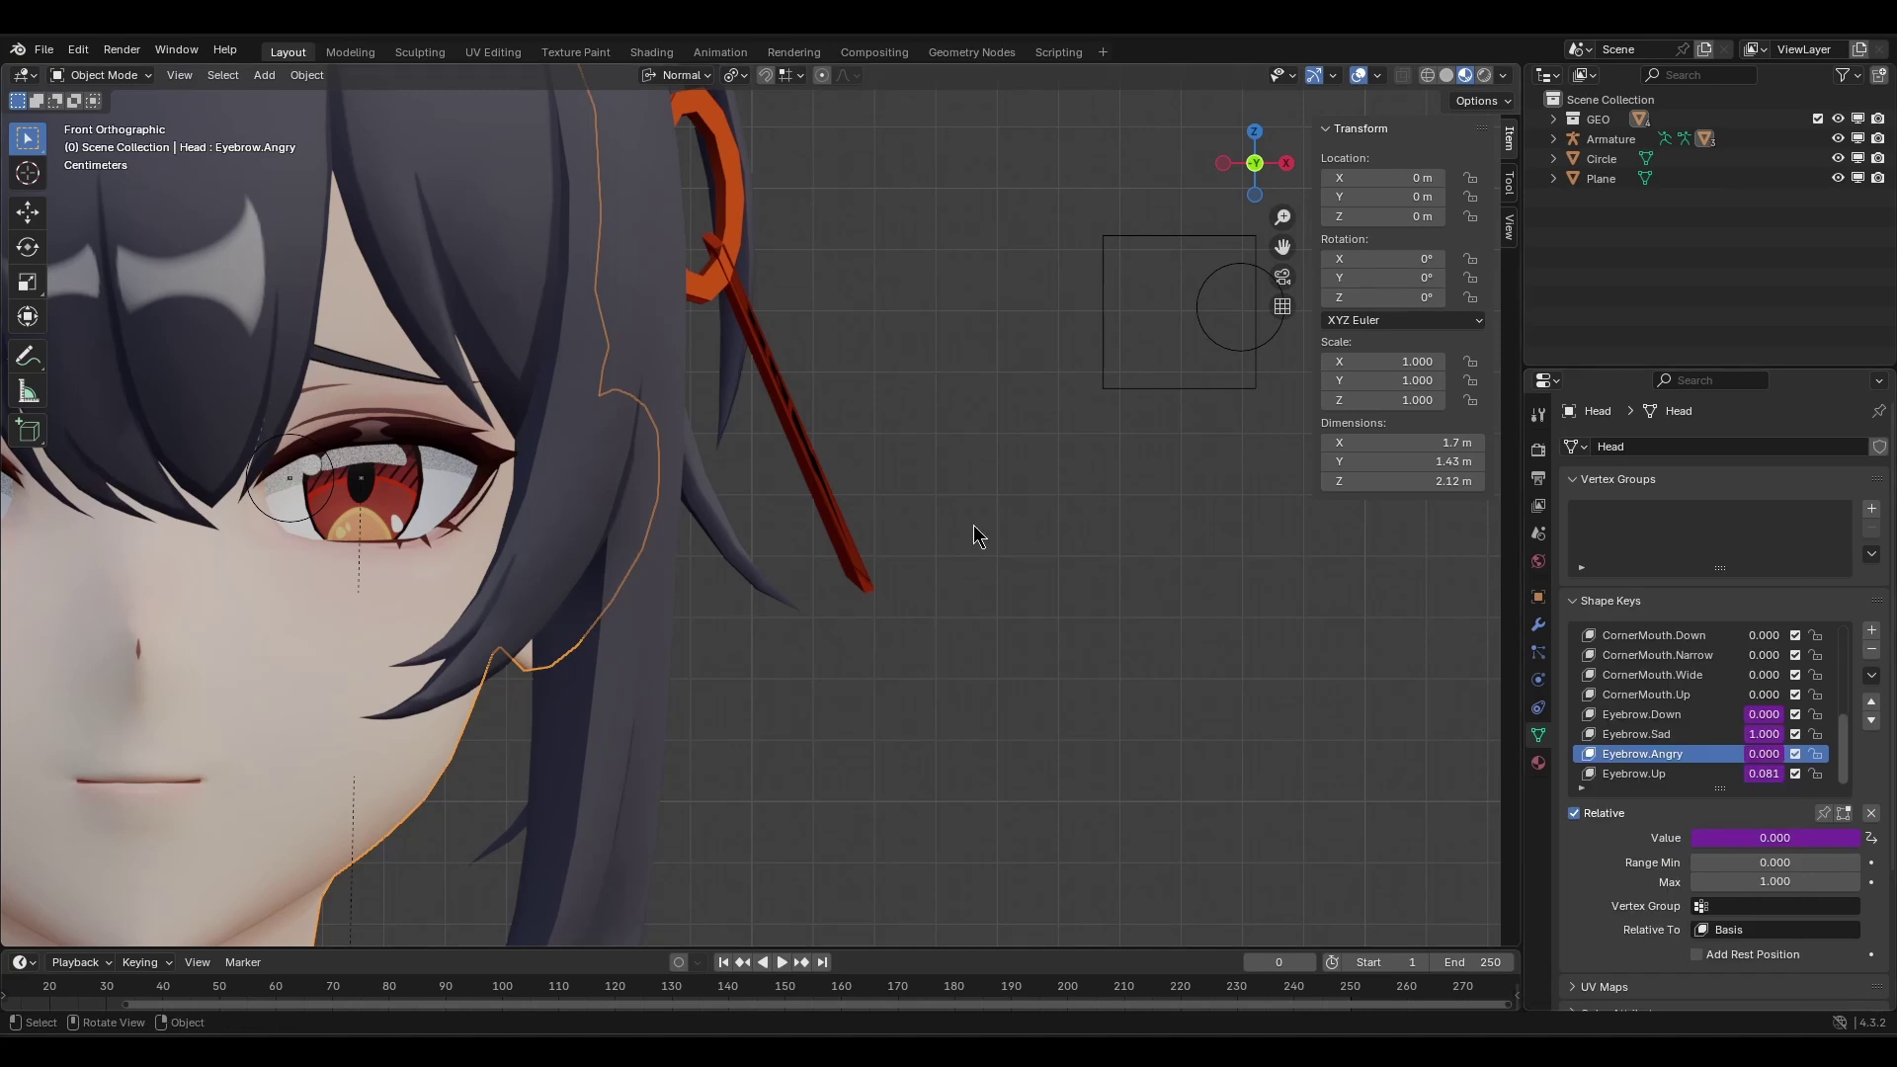
Test the eyebrow drivers by moving CT_Eyebrow in Pose Mode, and return the bone to location 0.
left_click(1155, 355)
left_click(1156, 389)
key("ctrl+Tab")
key("g")
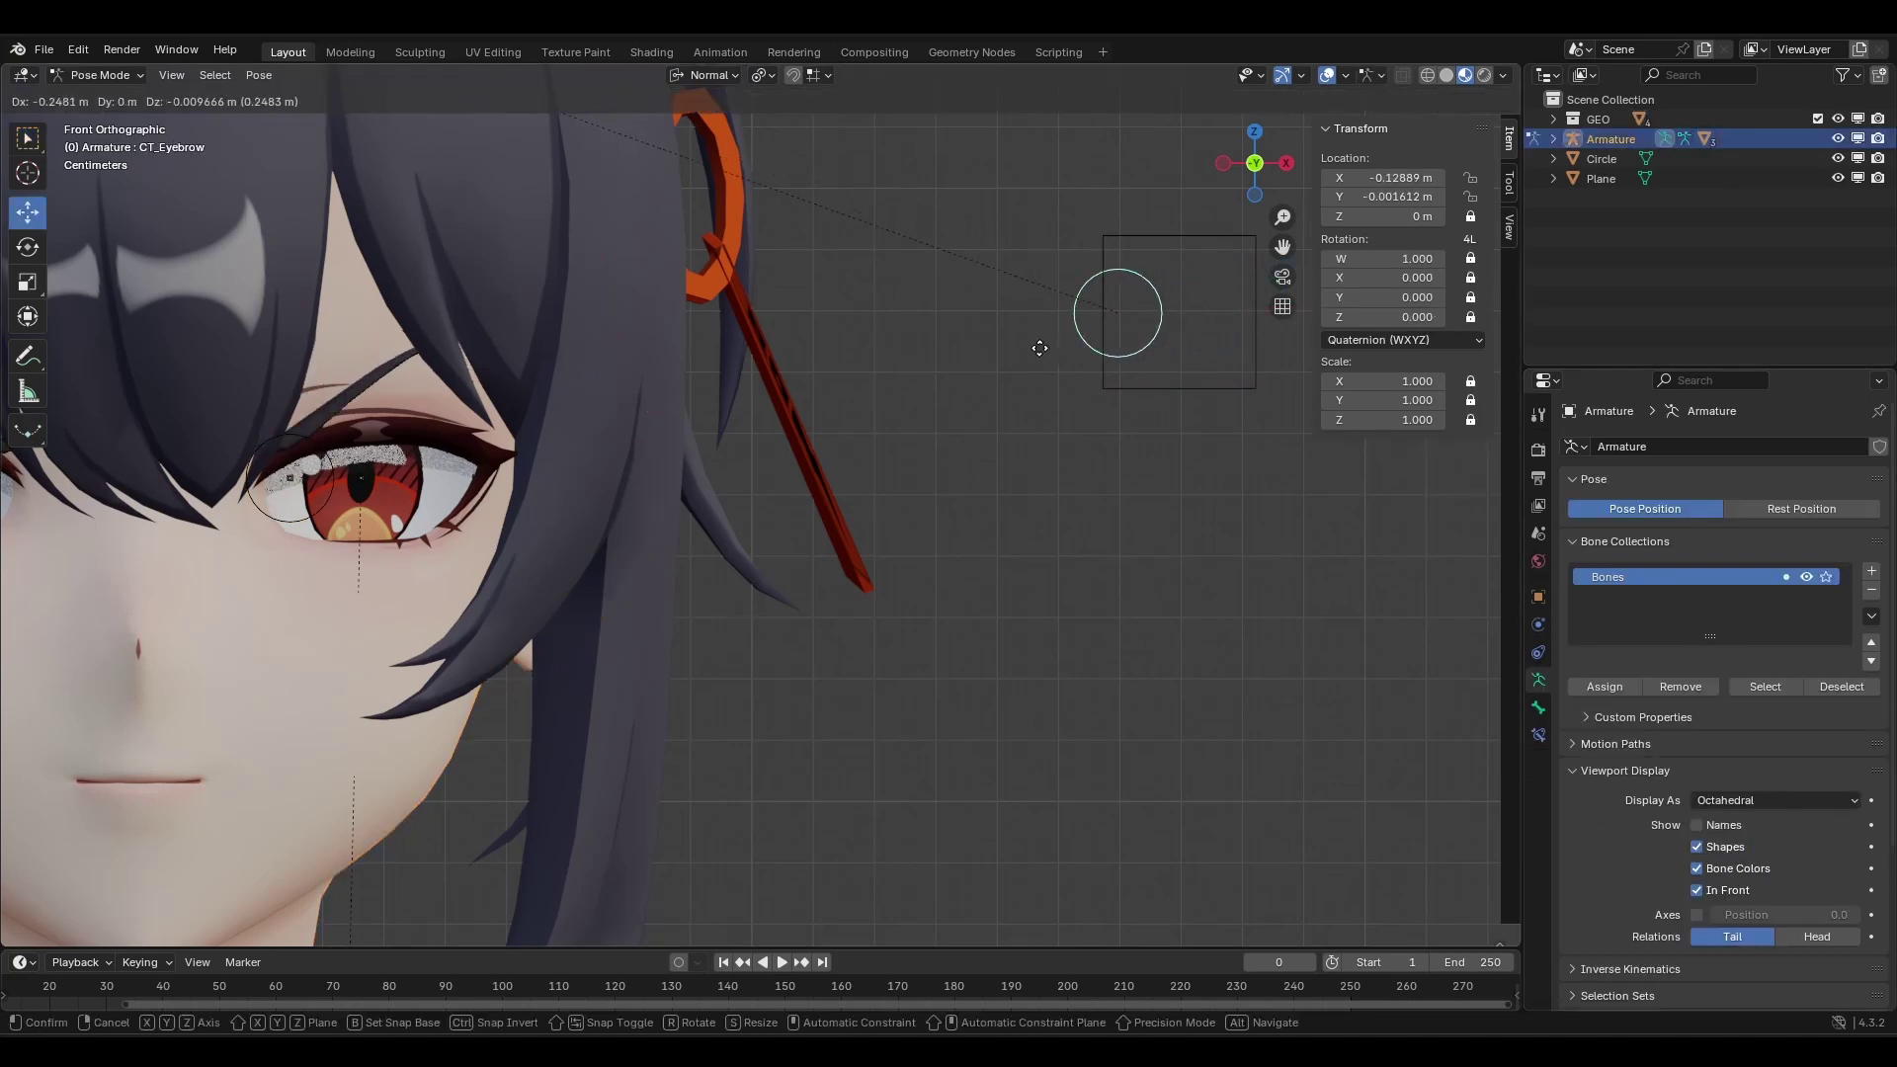
key("Escape")
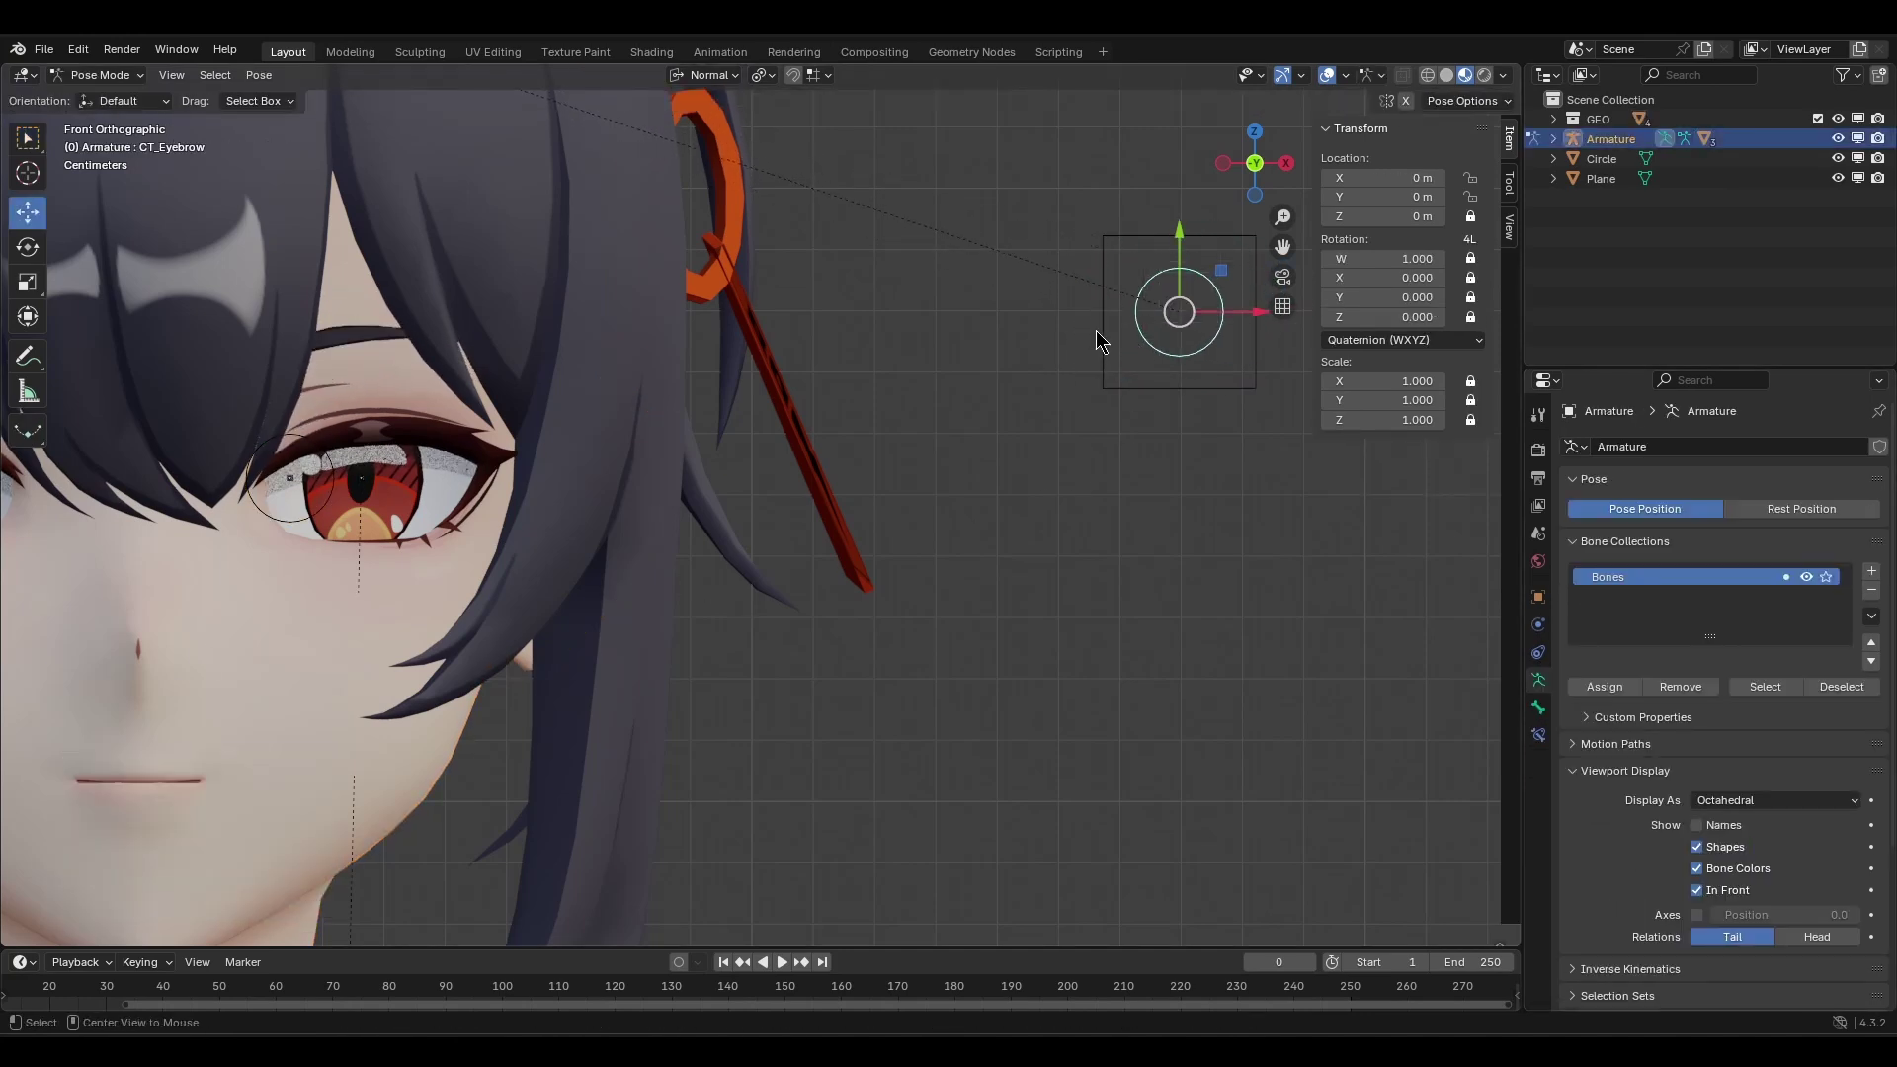
Duplicate the CT_Eyebrow control and its container bone in Edit Mode and place the copies directly below the originals.
scroll(1095, 330, "down", 3)
left_click(1067, 376)
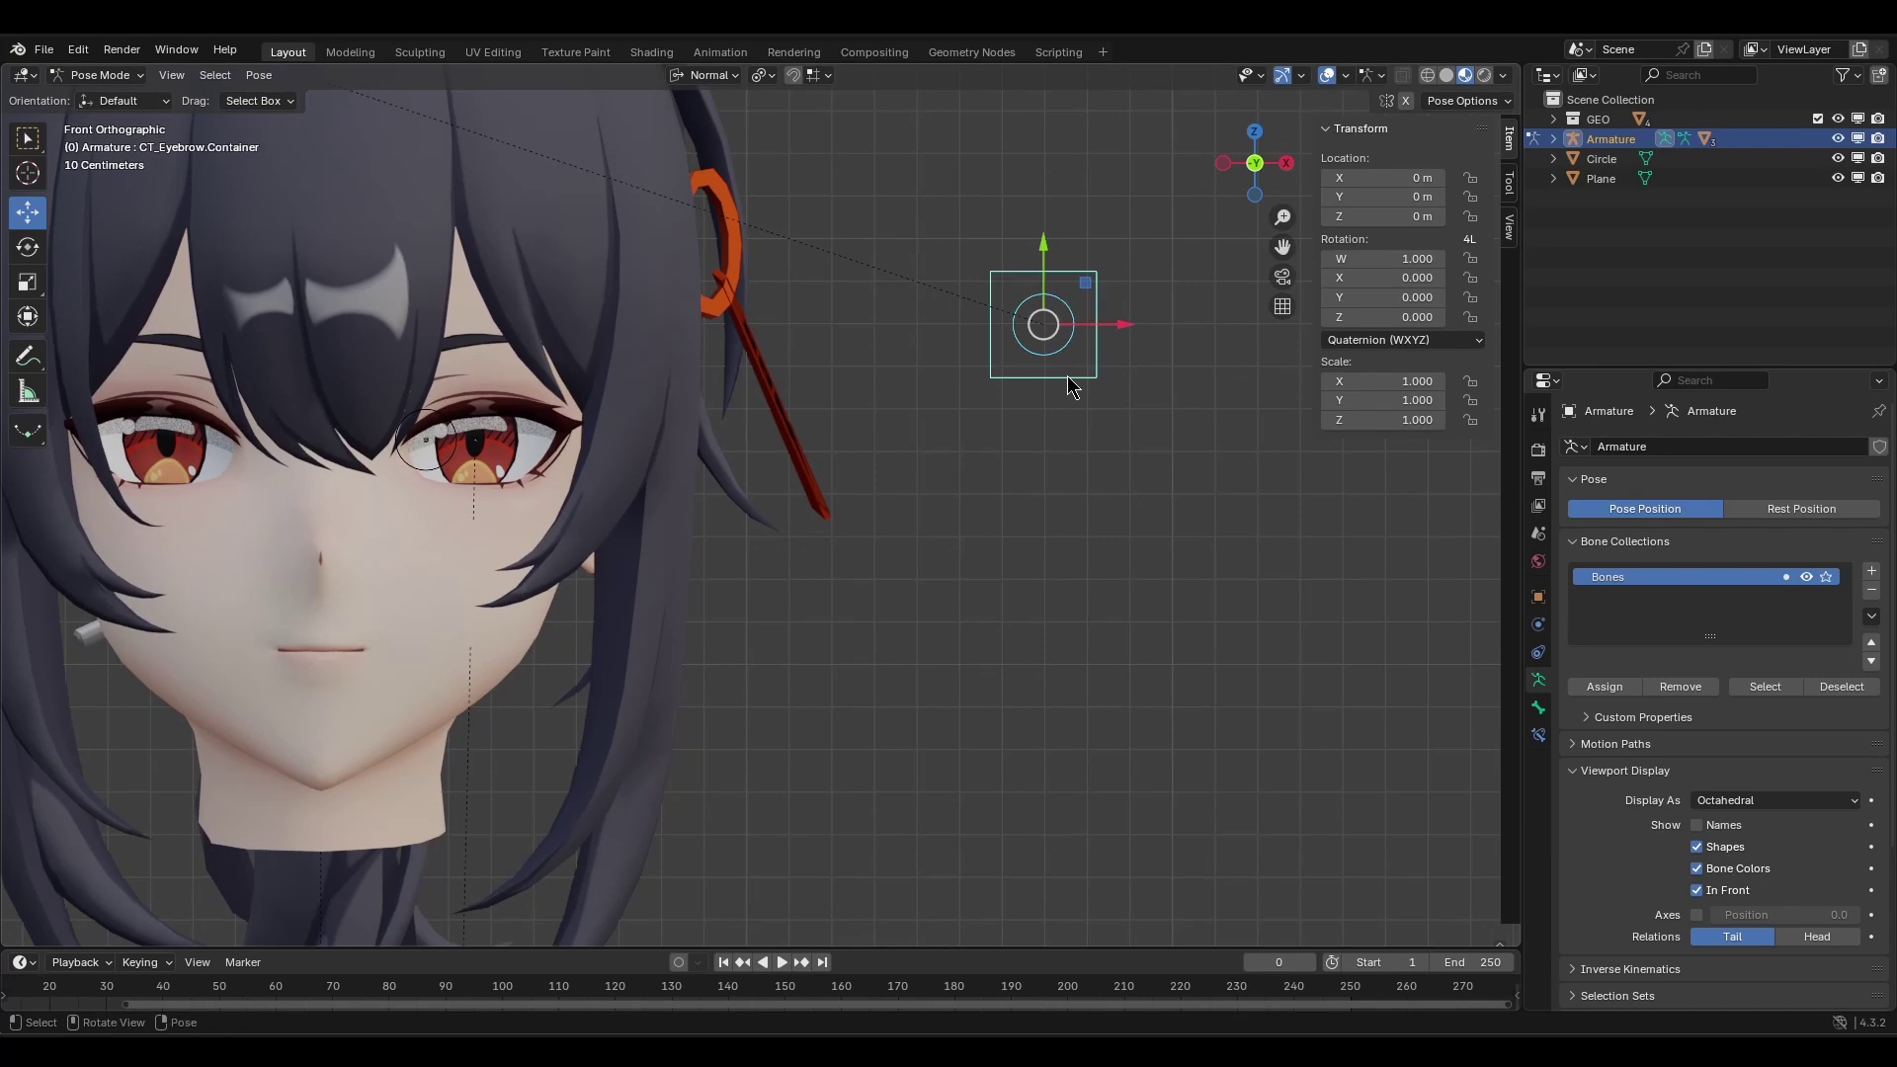
key("Tab")
key("shift+d")
key("Escape")
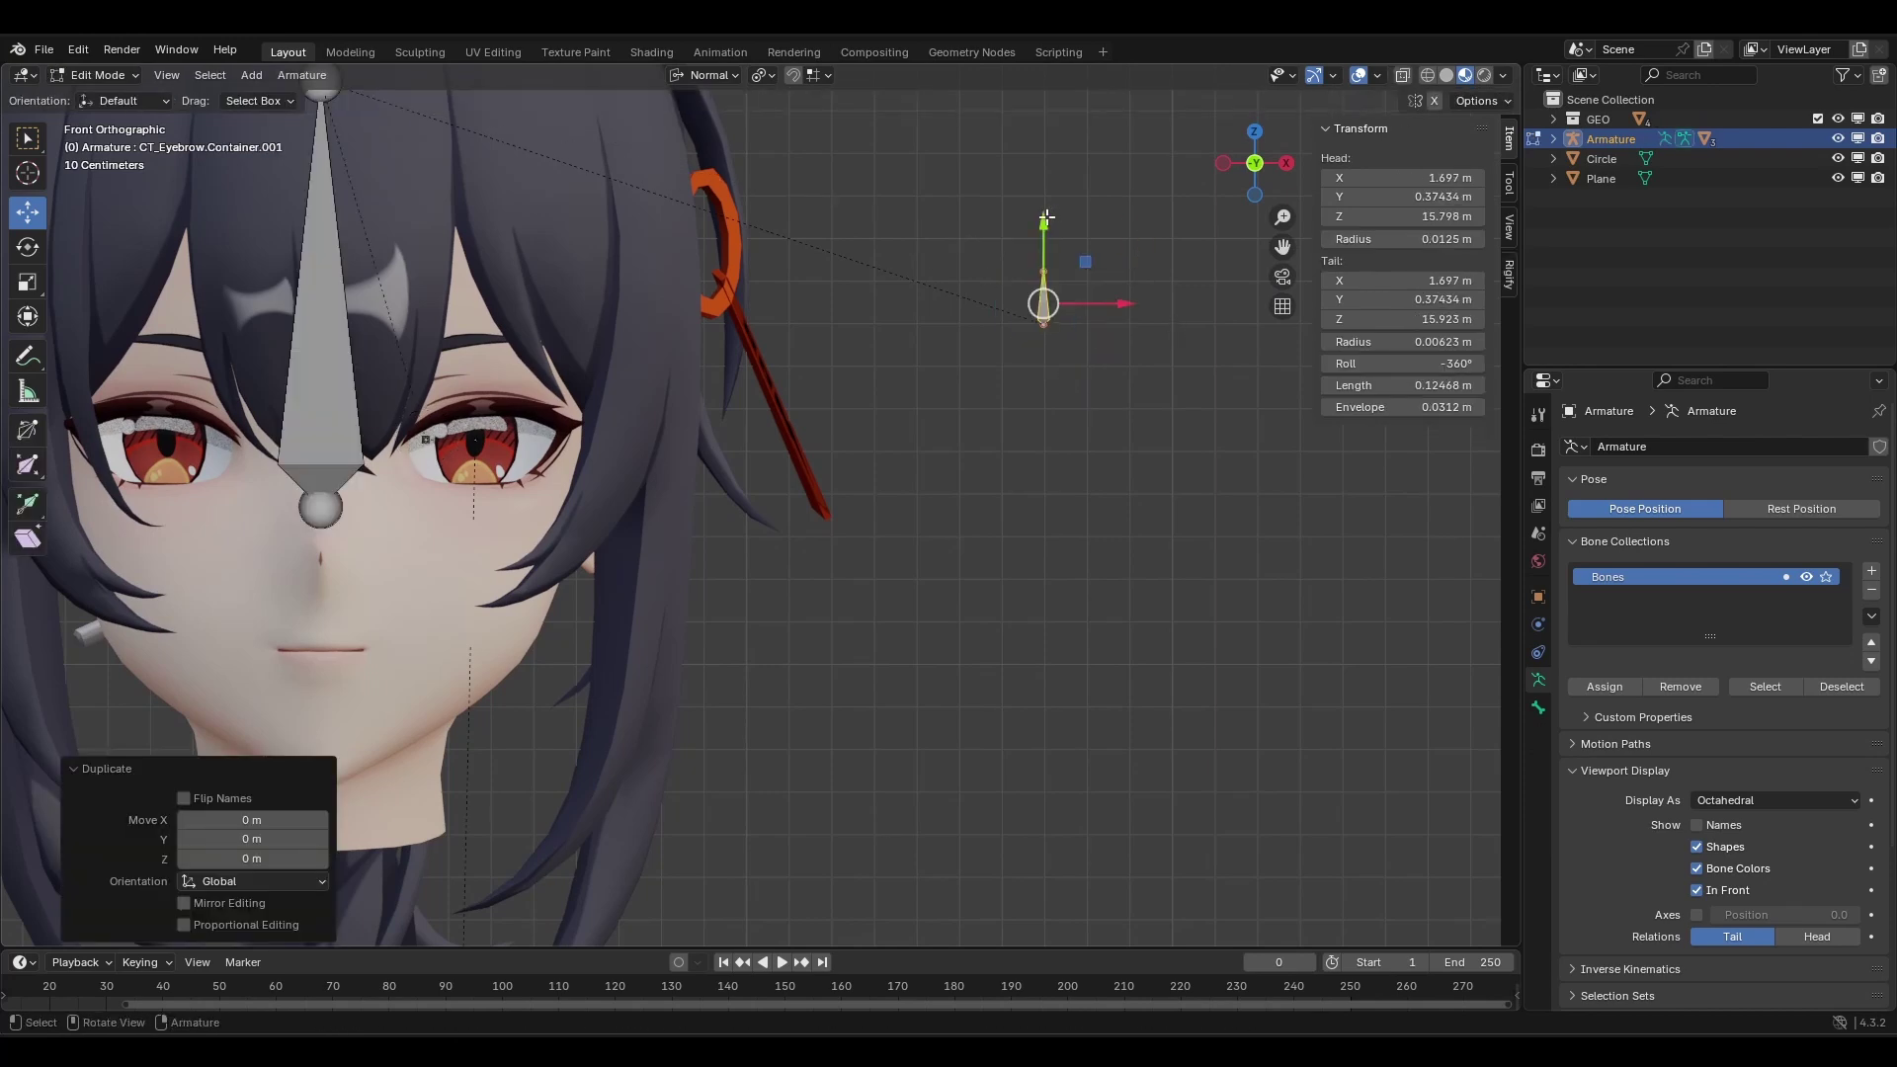
key("g")
key("y")
key("y")
left_click(1043, 352)
key("Tab")
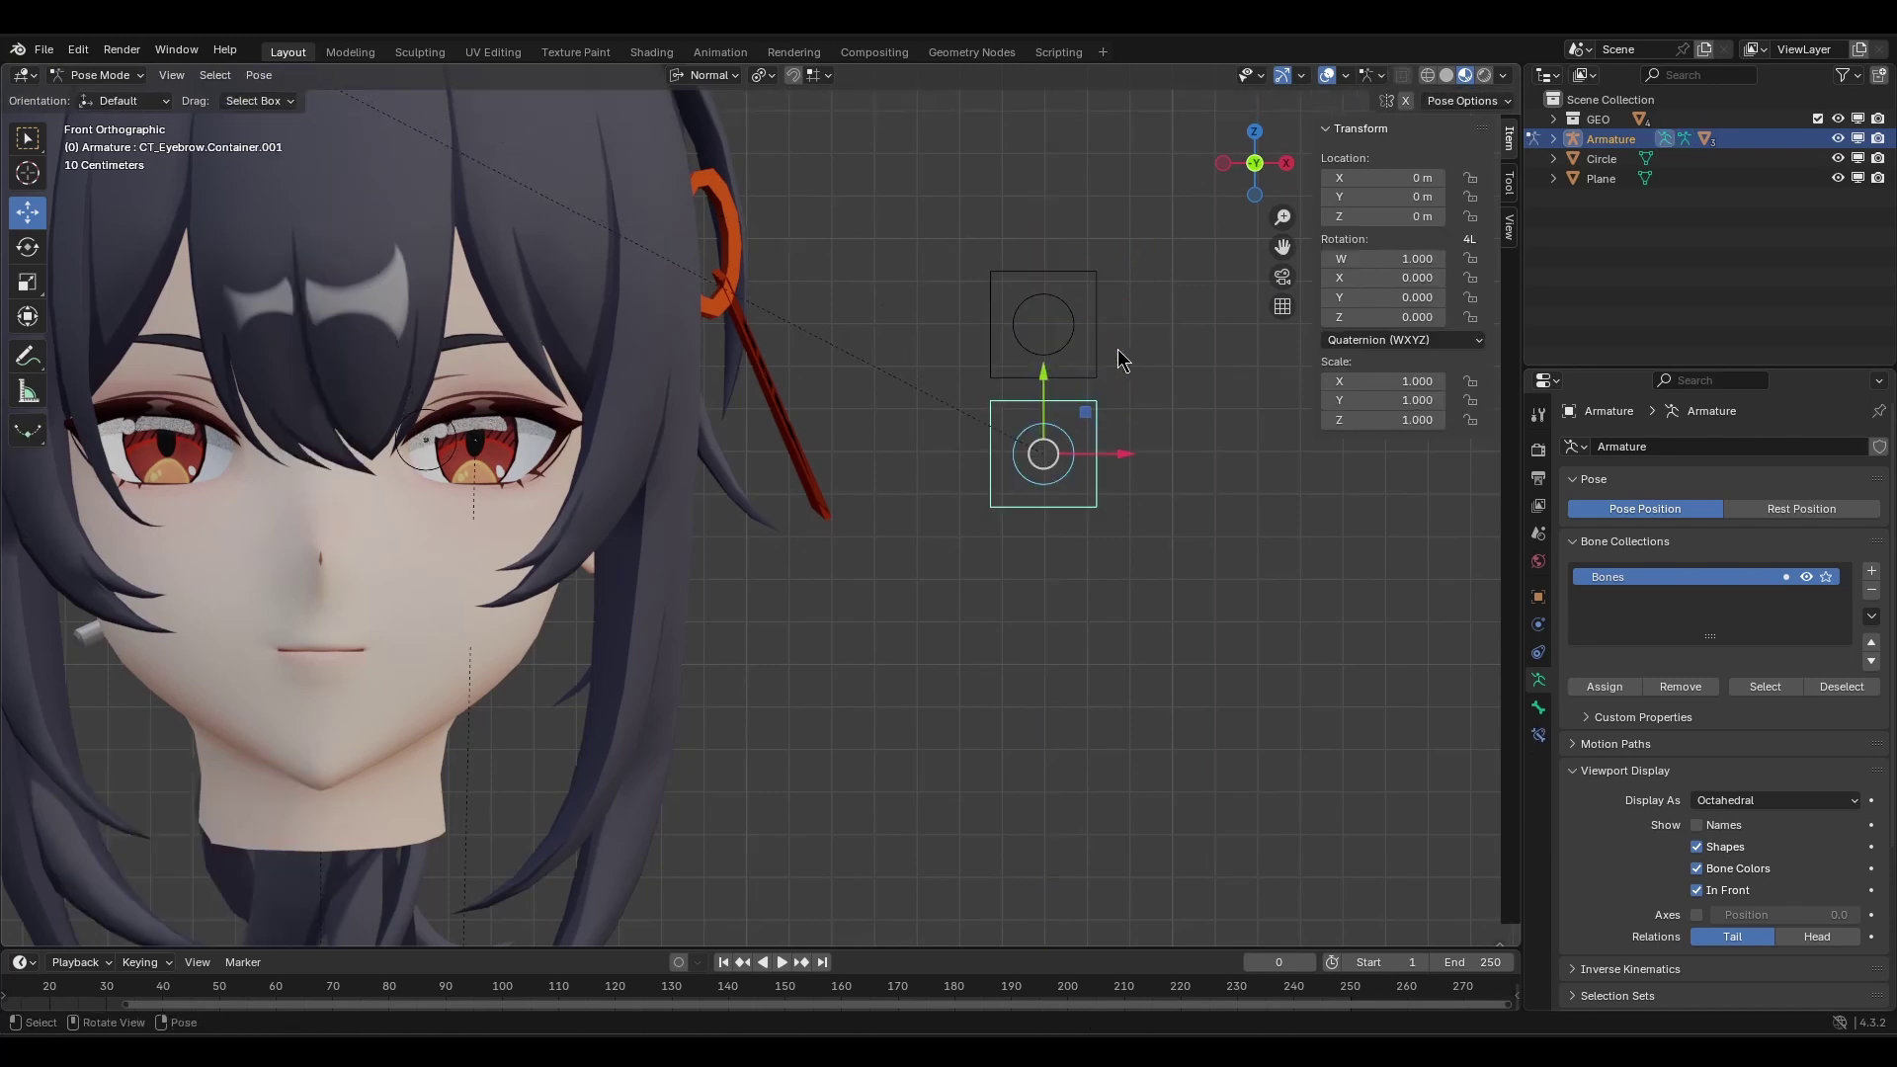
Rename the duplicated control bone to CT_Eyelid and its container bone to CT_Eyelid.Container.
middle_click_drag(1086, 458, 1058, 375, "shift")
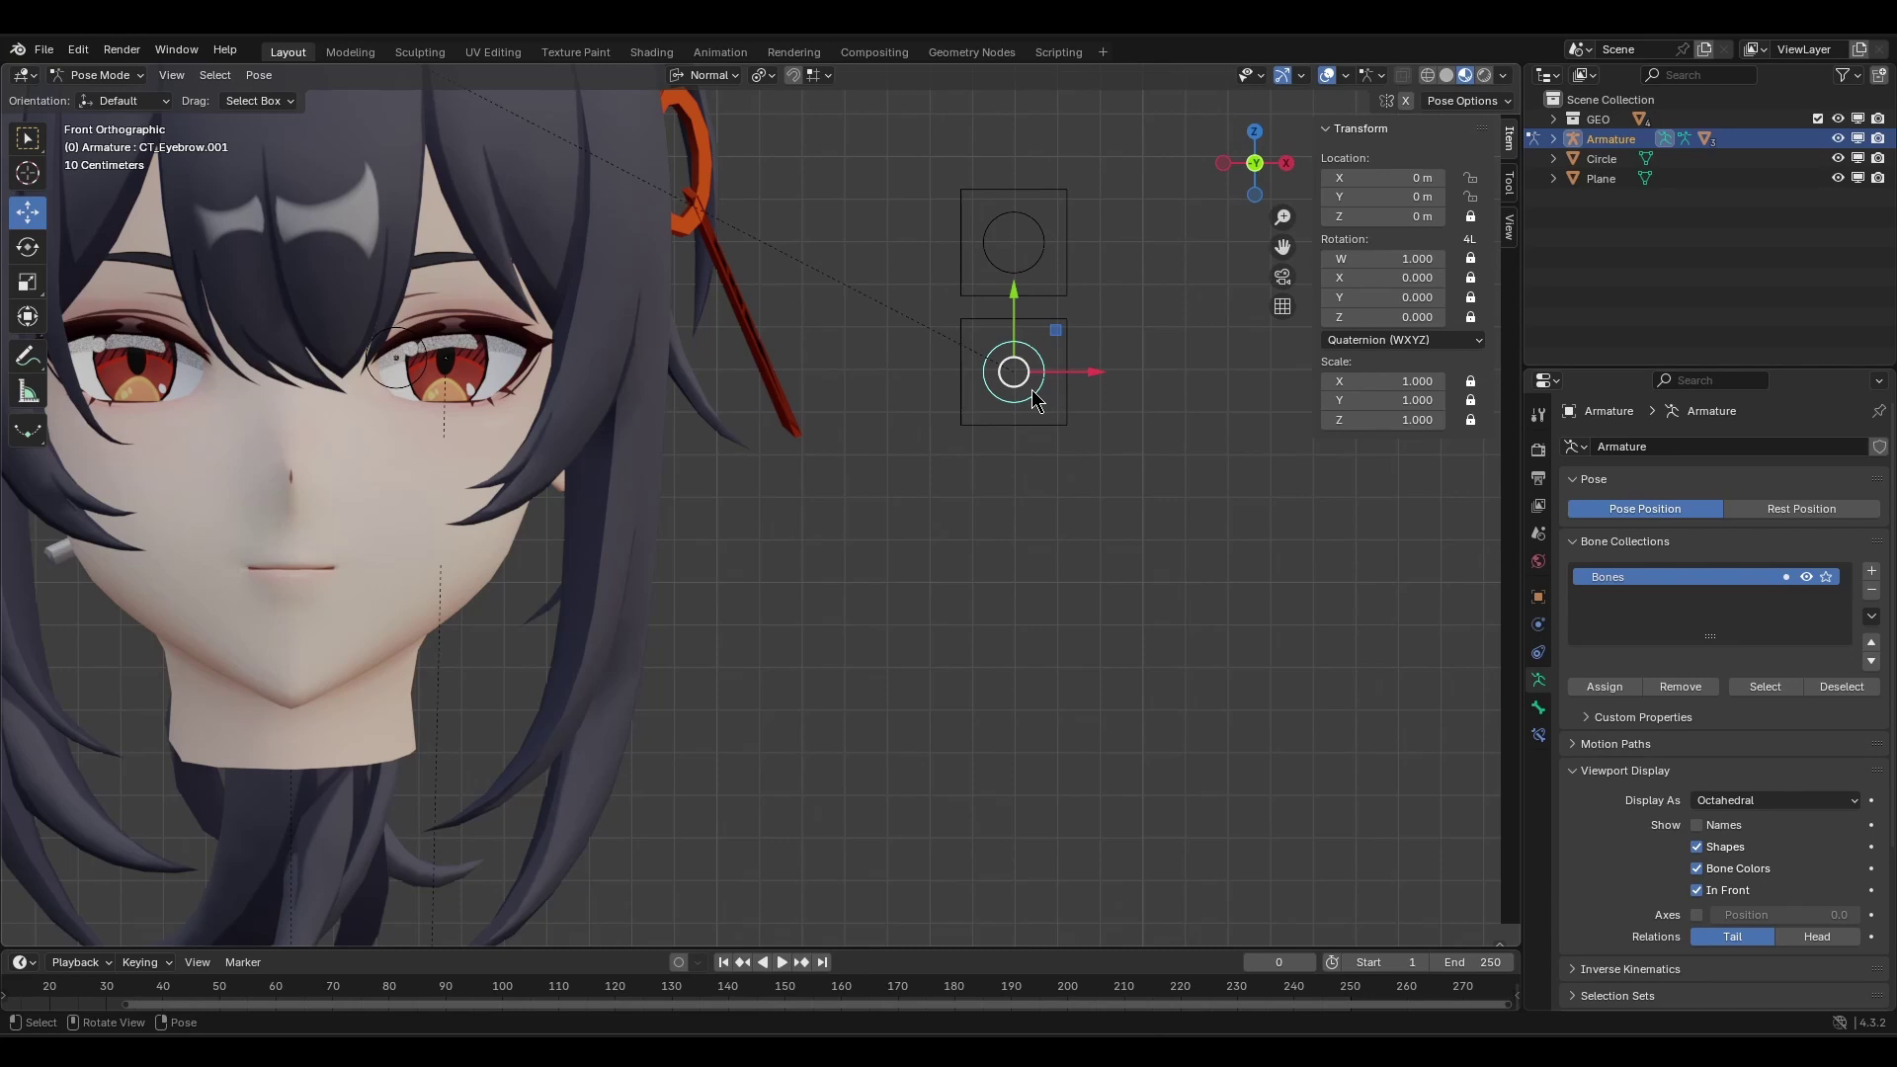
key("F2")
left_click(1031, 389)
key("BackSpace")
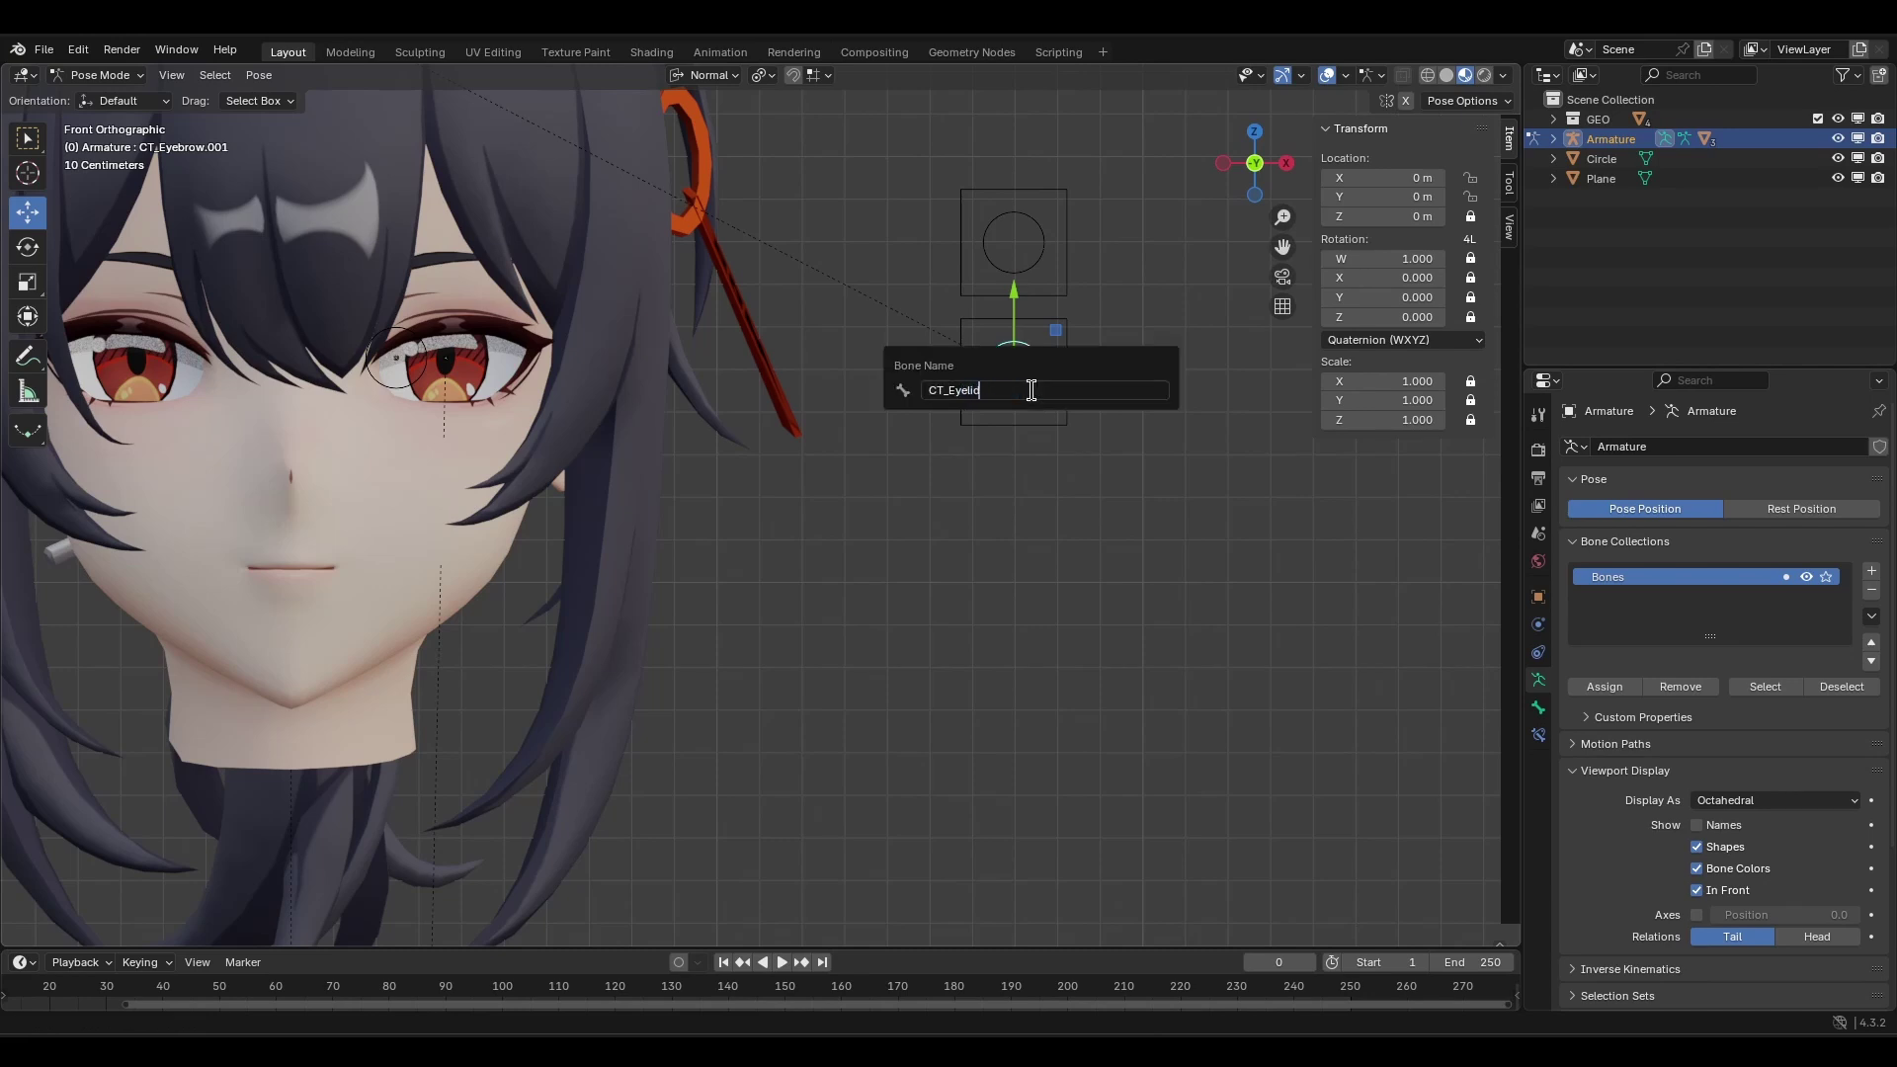
type("lid")
key("Return")
left_click(1053, 433)
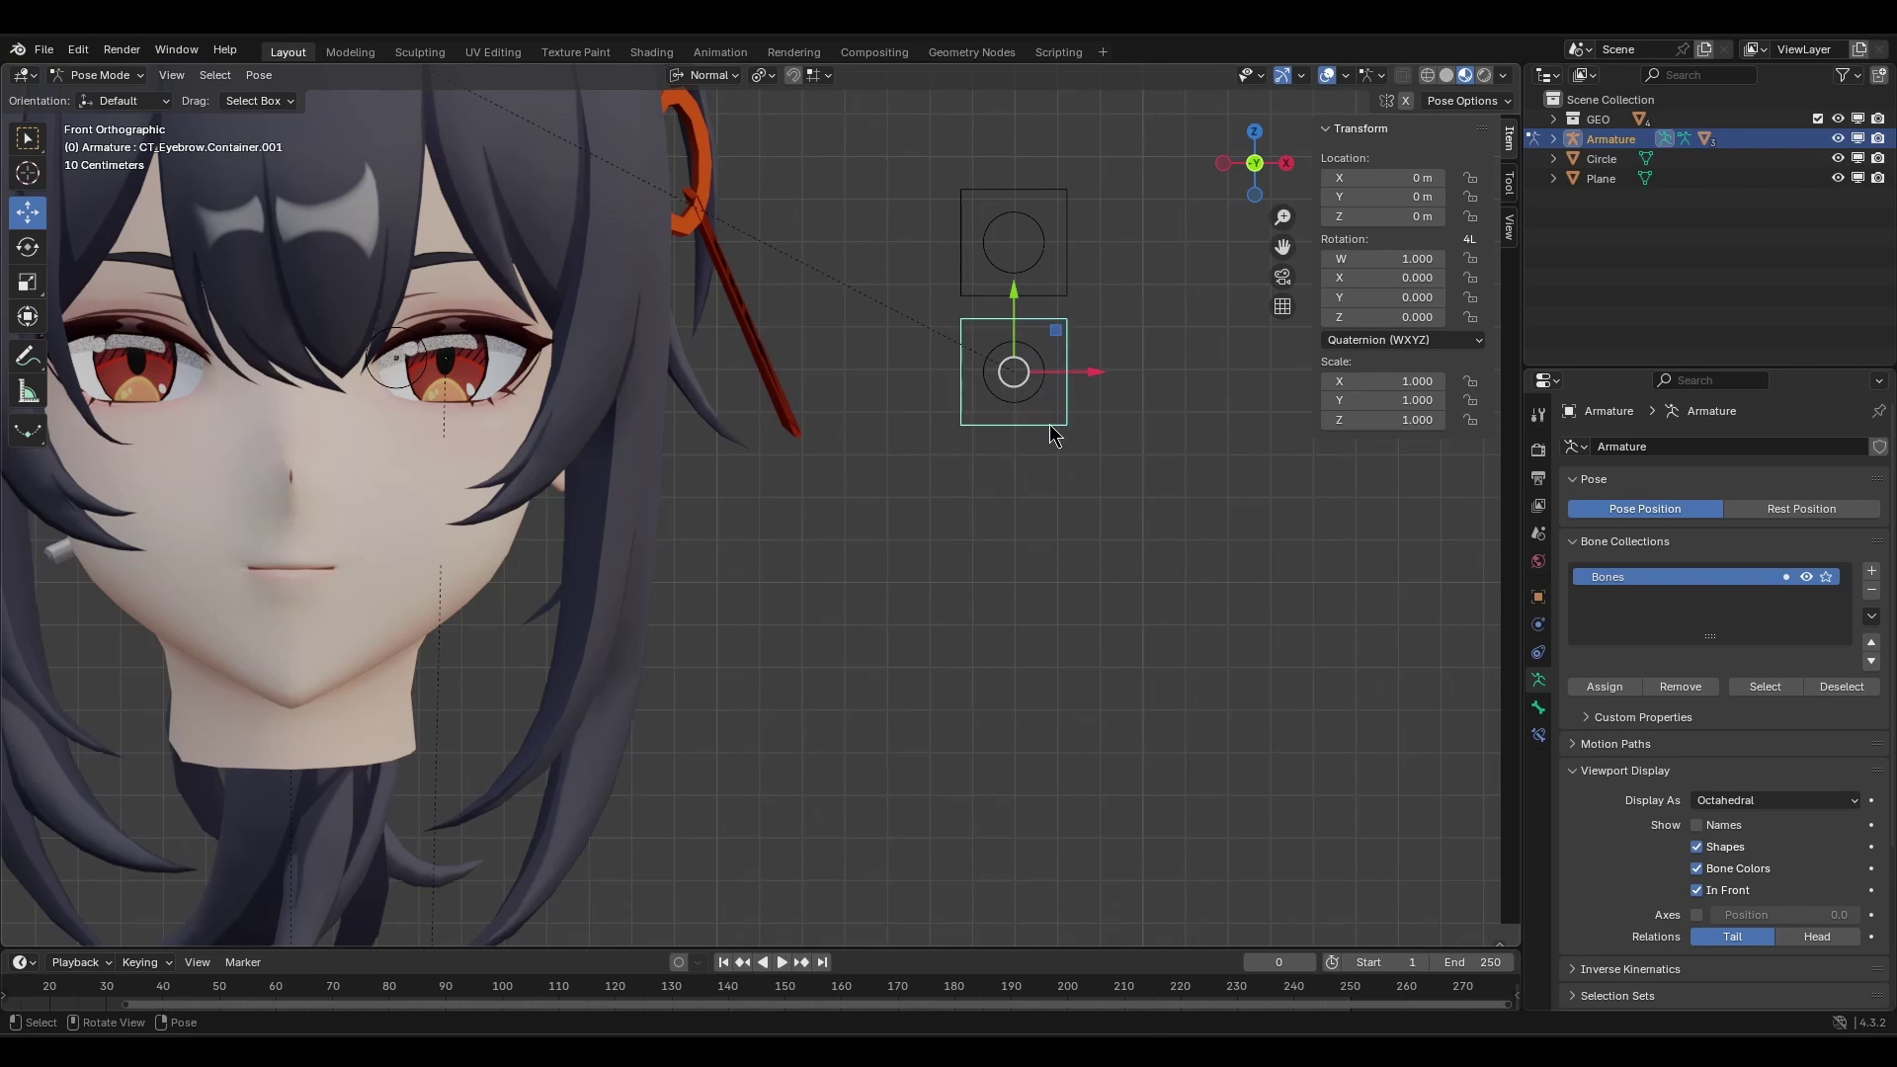
key("F2")
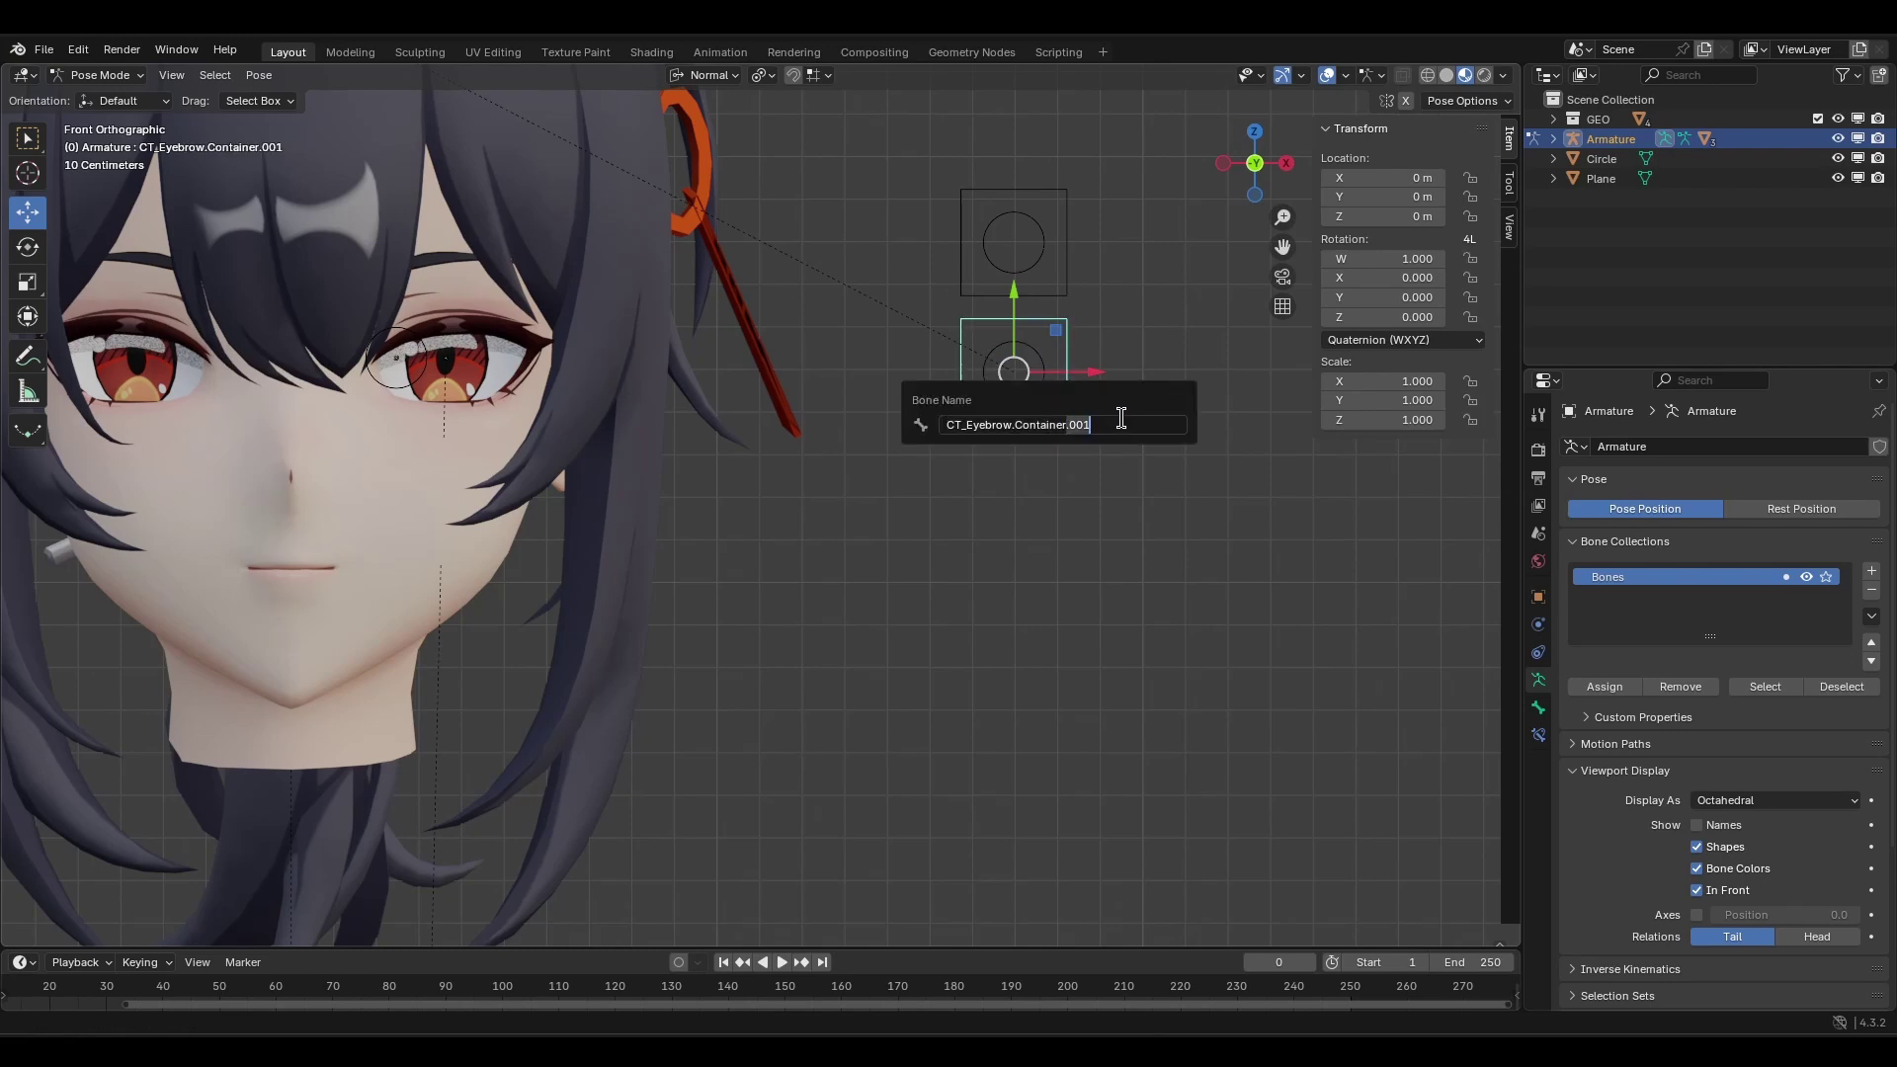
key("Return")
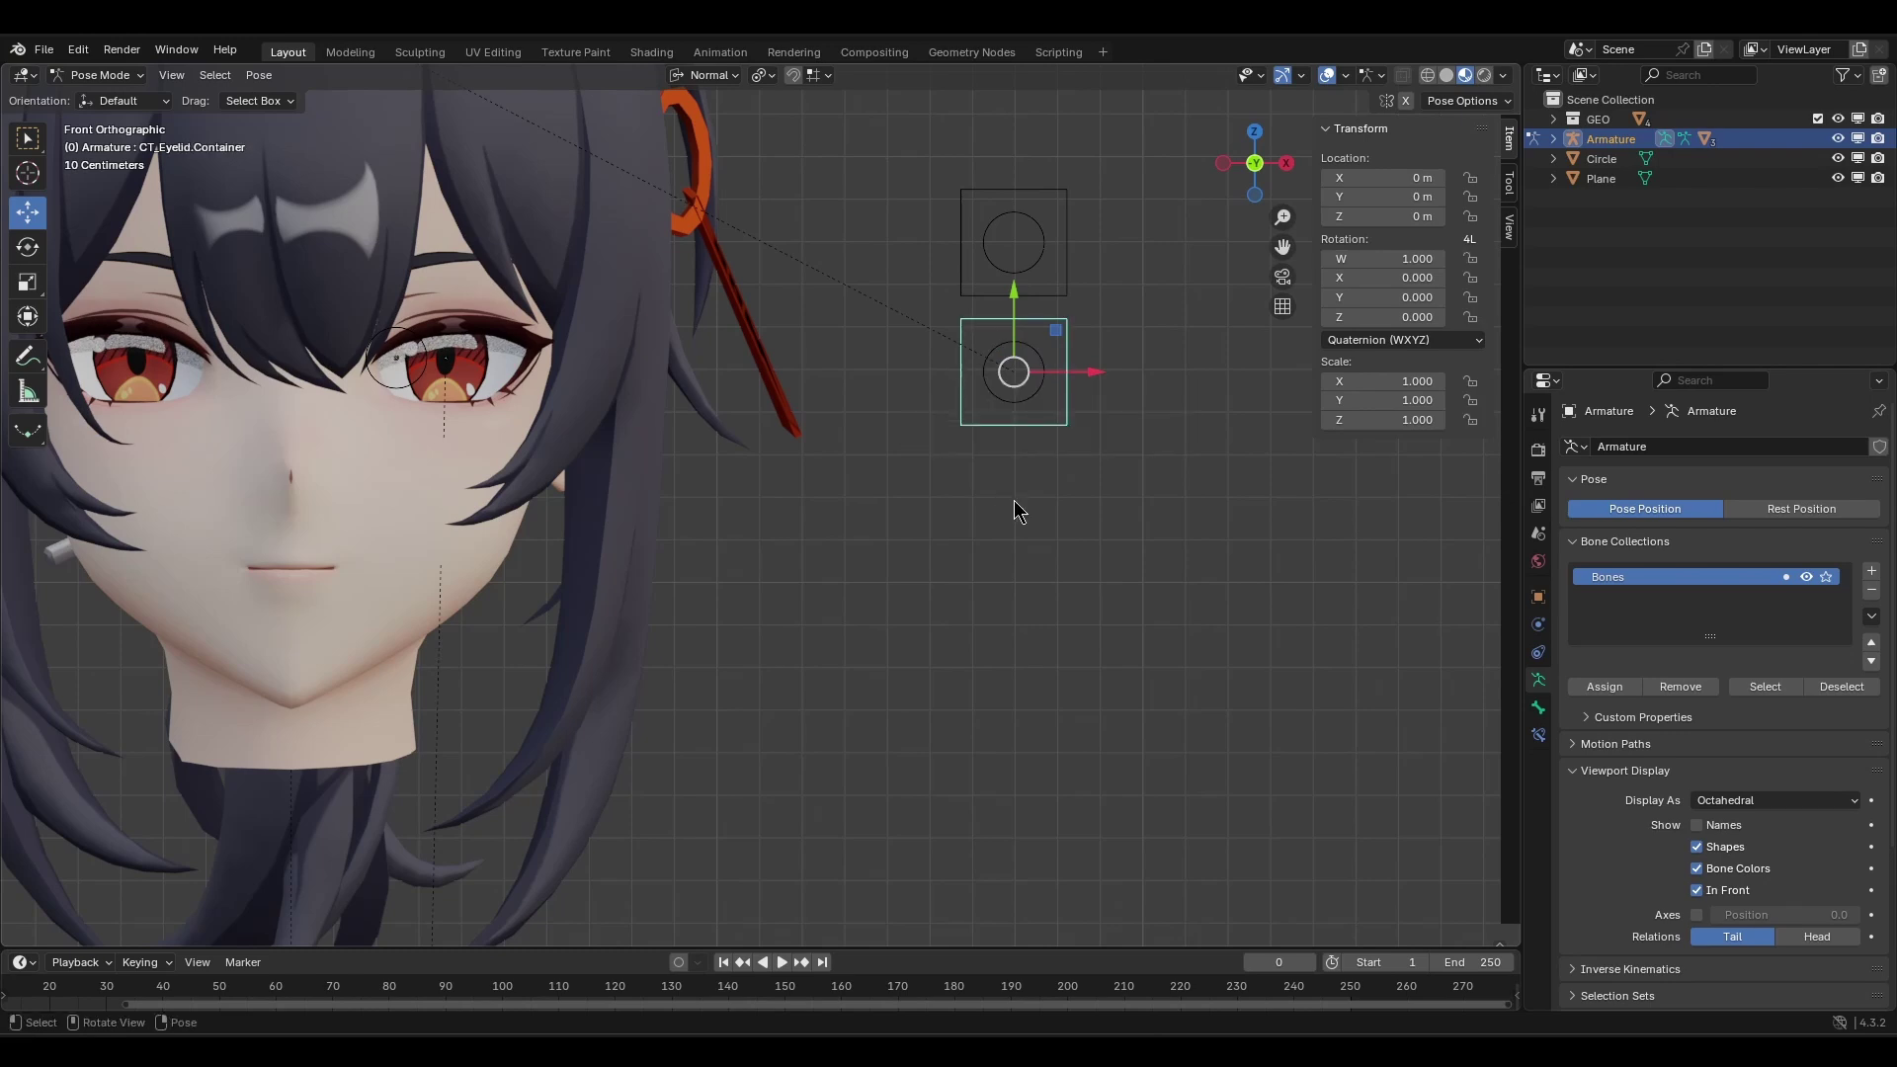
middle_click_drag(992, 452, 1007, 480, "shift")
Copy CT_Eyelid's Y location as a new driver, raise the bone about 0.11 m, and paste the driver onto Head's Eye.Surprise shape key.
middle_click_drag(1094, 390, 1150, 404, "shift")
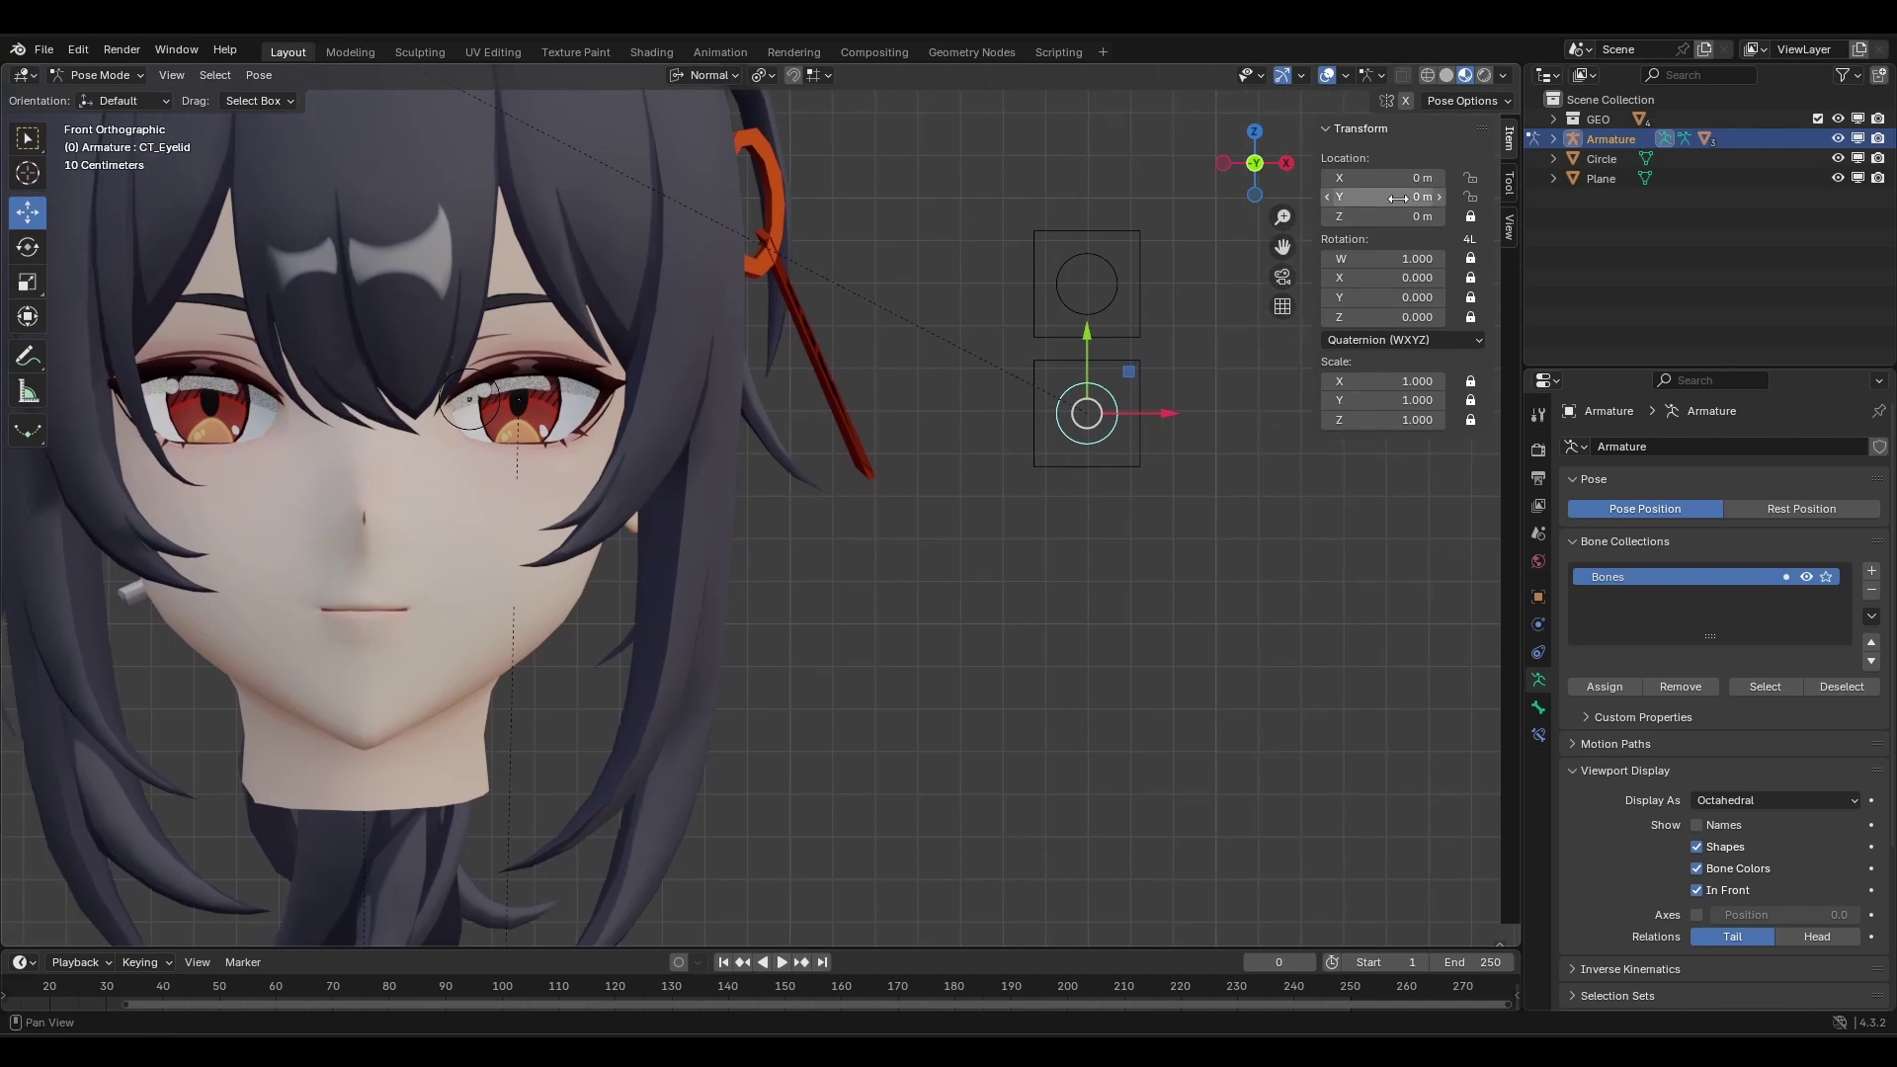
right_click(1399, 197)
left_click(1373, 336)
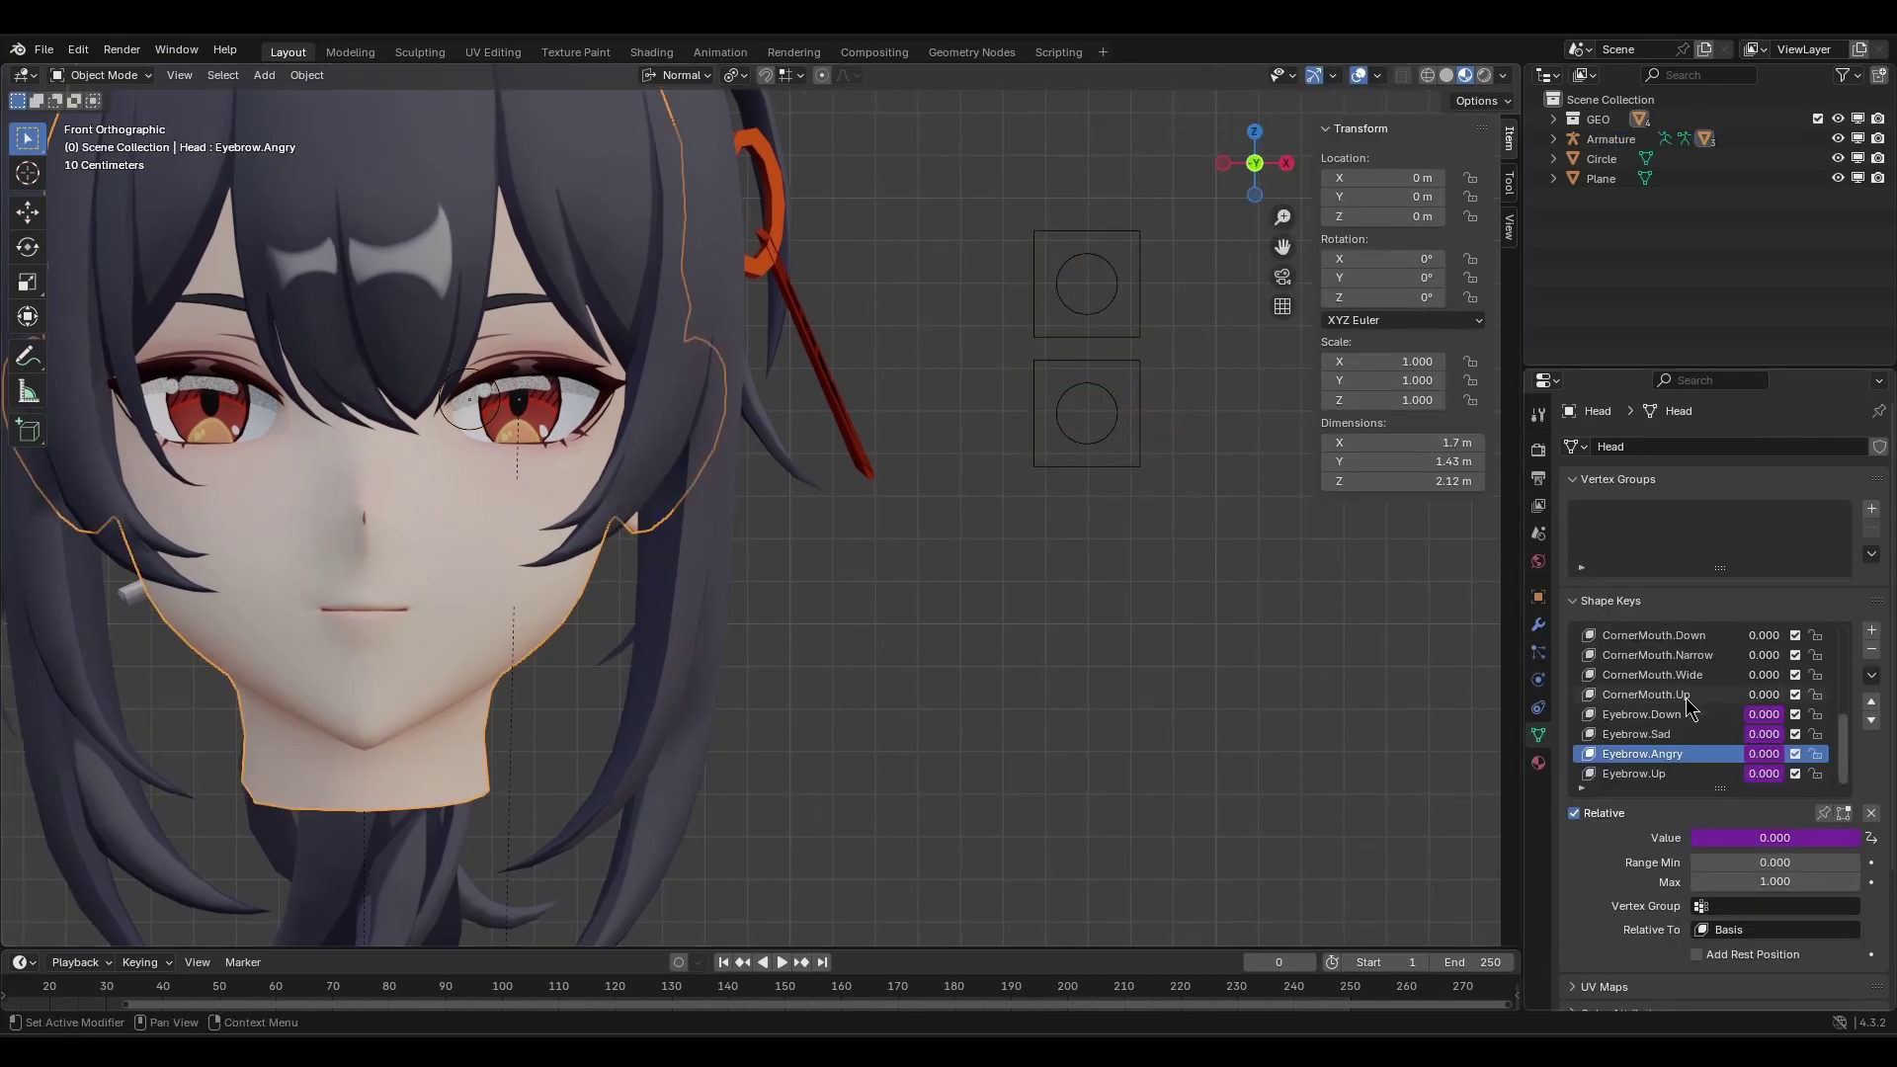
scroll(1692, 692, "up", 10)
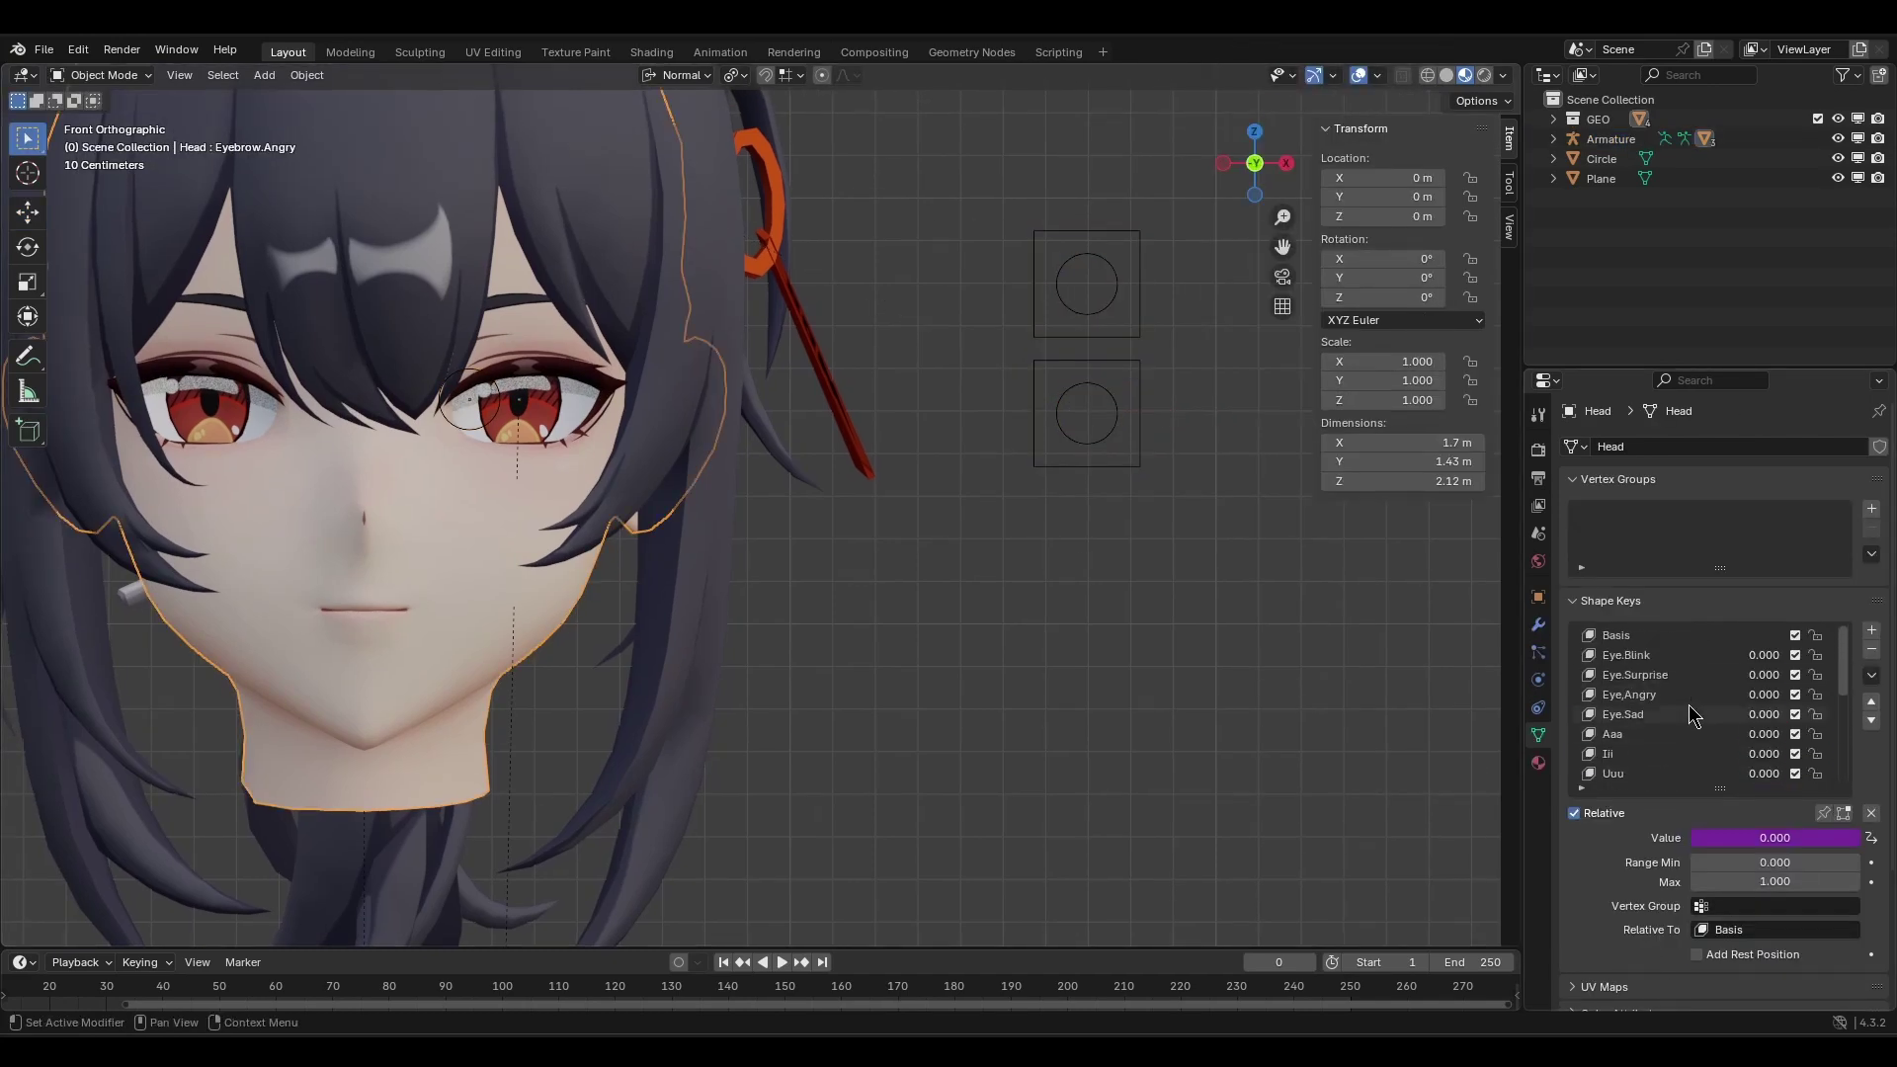
left_click(1075, 387)
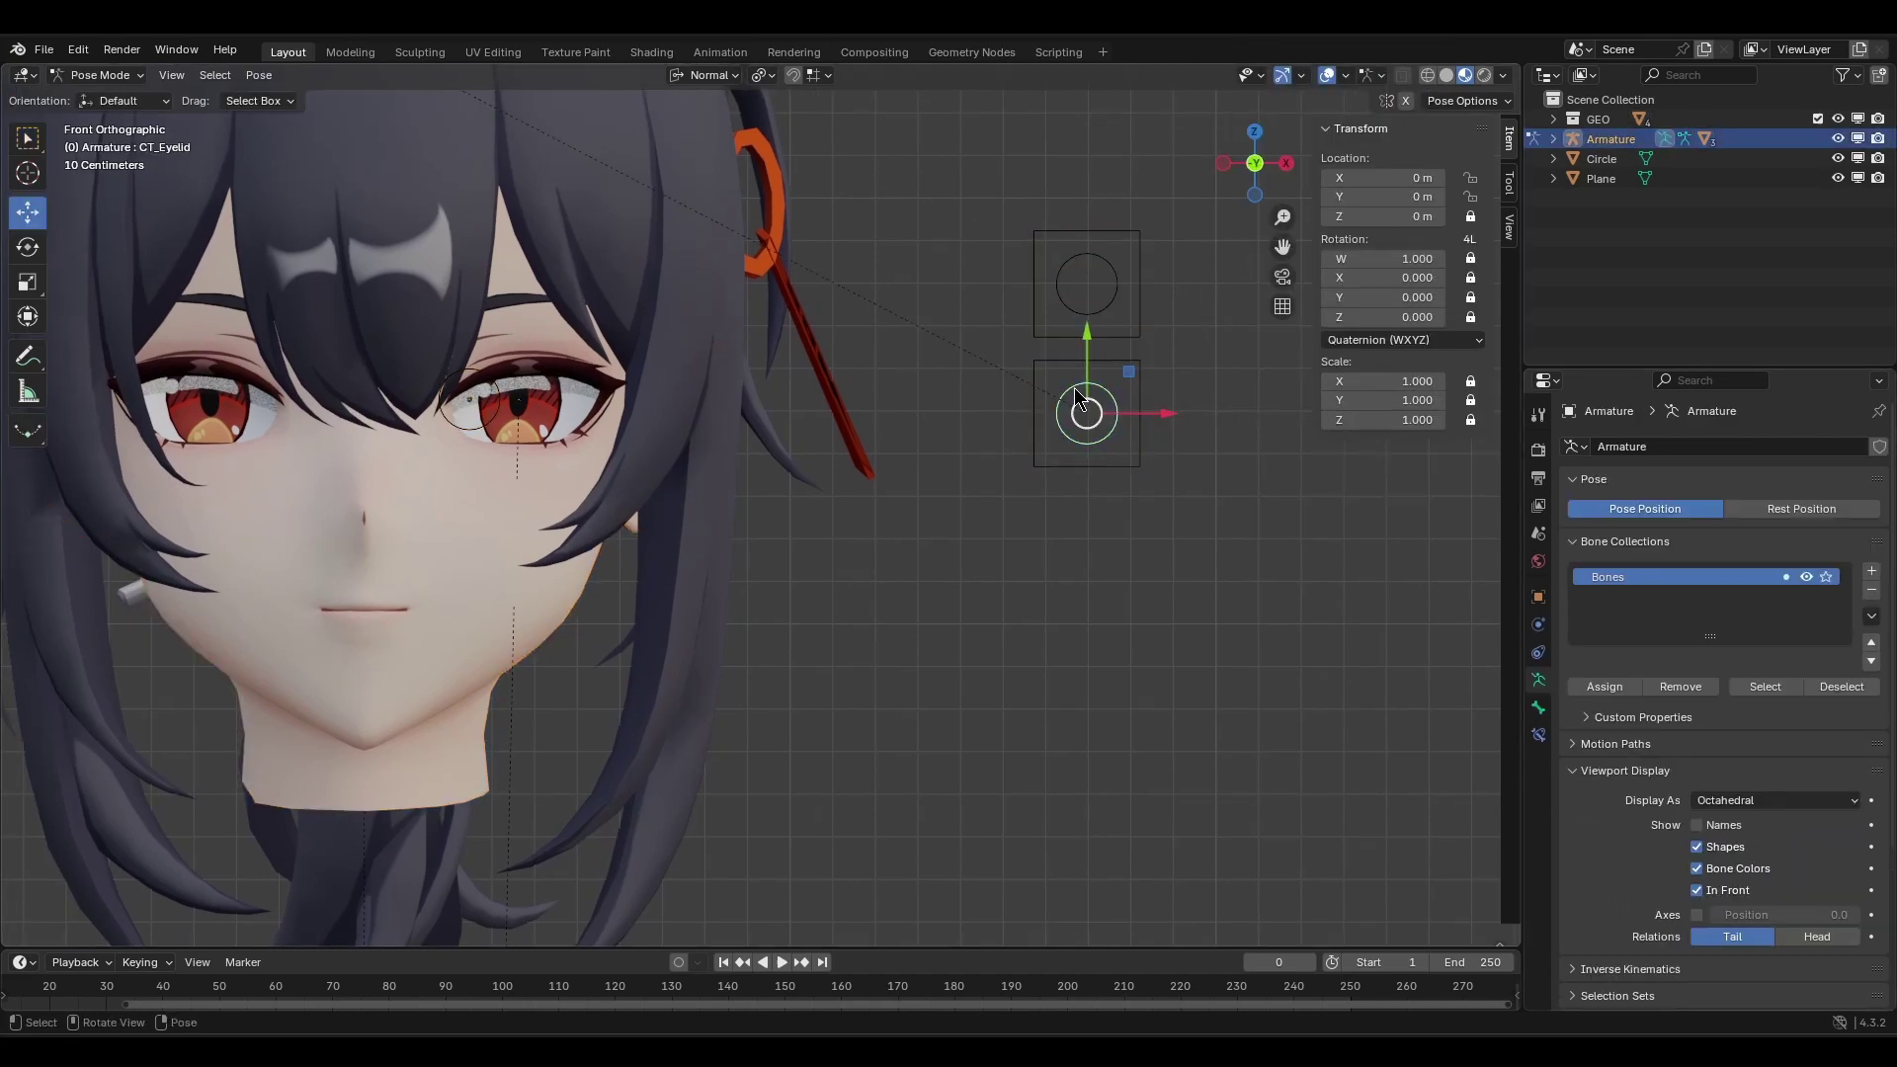
left_click(455, 632)
right_click(1685, 675)
left_click(1746, 719)
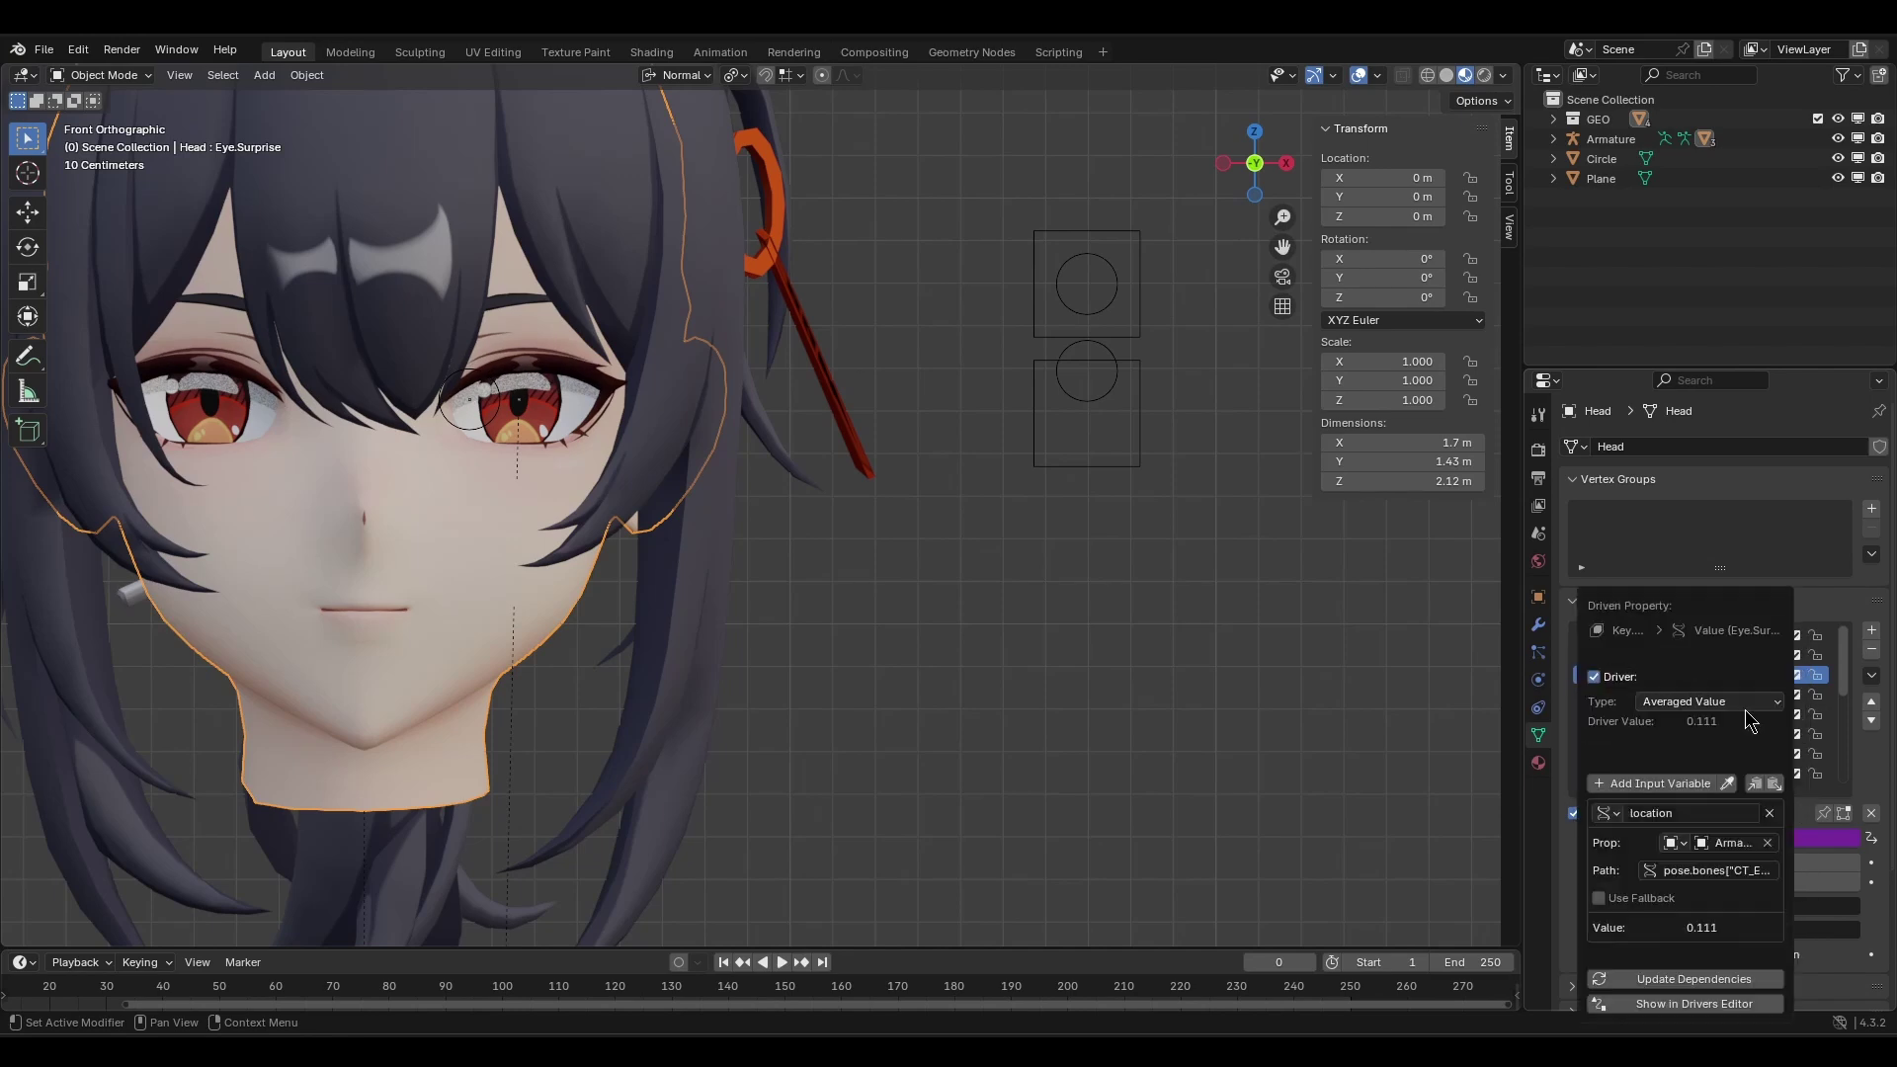
Change the Eye.Surprise driver's type to Scripted Expression and set its expression to location * 10.
left_click(1742, 703)
left_click(1697, 761)
left_click(1717, 722)
type("* 10")
key("Return")
Copy the driver from the Eye.Surprise shape key and paste it onto the Eye.Blink shape key value.
right_click(1712, 676)
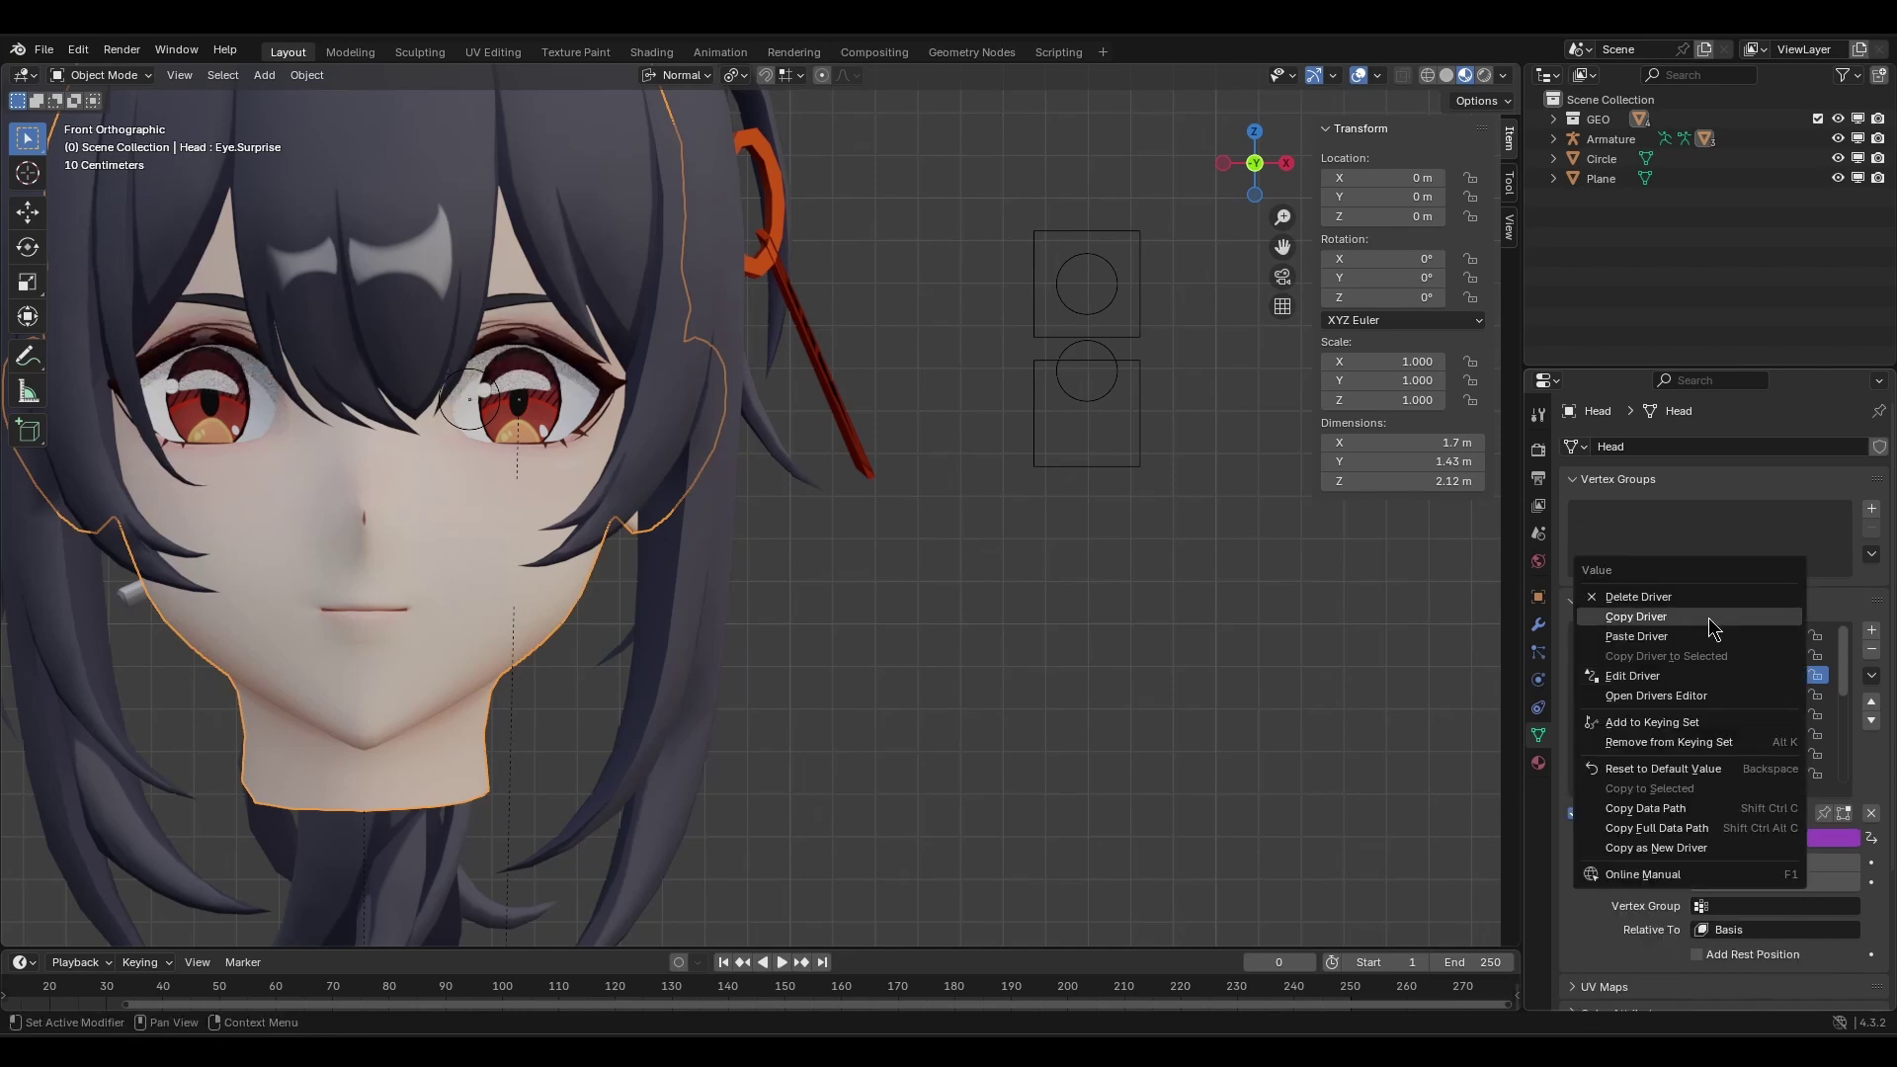
left_click(1708, 618)
left_click(1698, 713)
left_click(1701, 655)
right_click(1768, 655)
left_click(1758, 698)
Set the Eye.Blink driver's expression to location * -10.
right_click(1761, 655)
left_click(1737, 695)
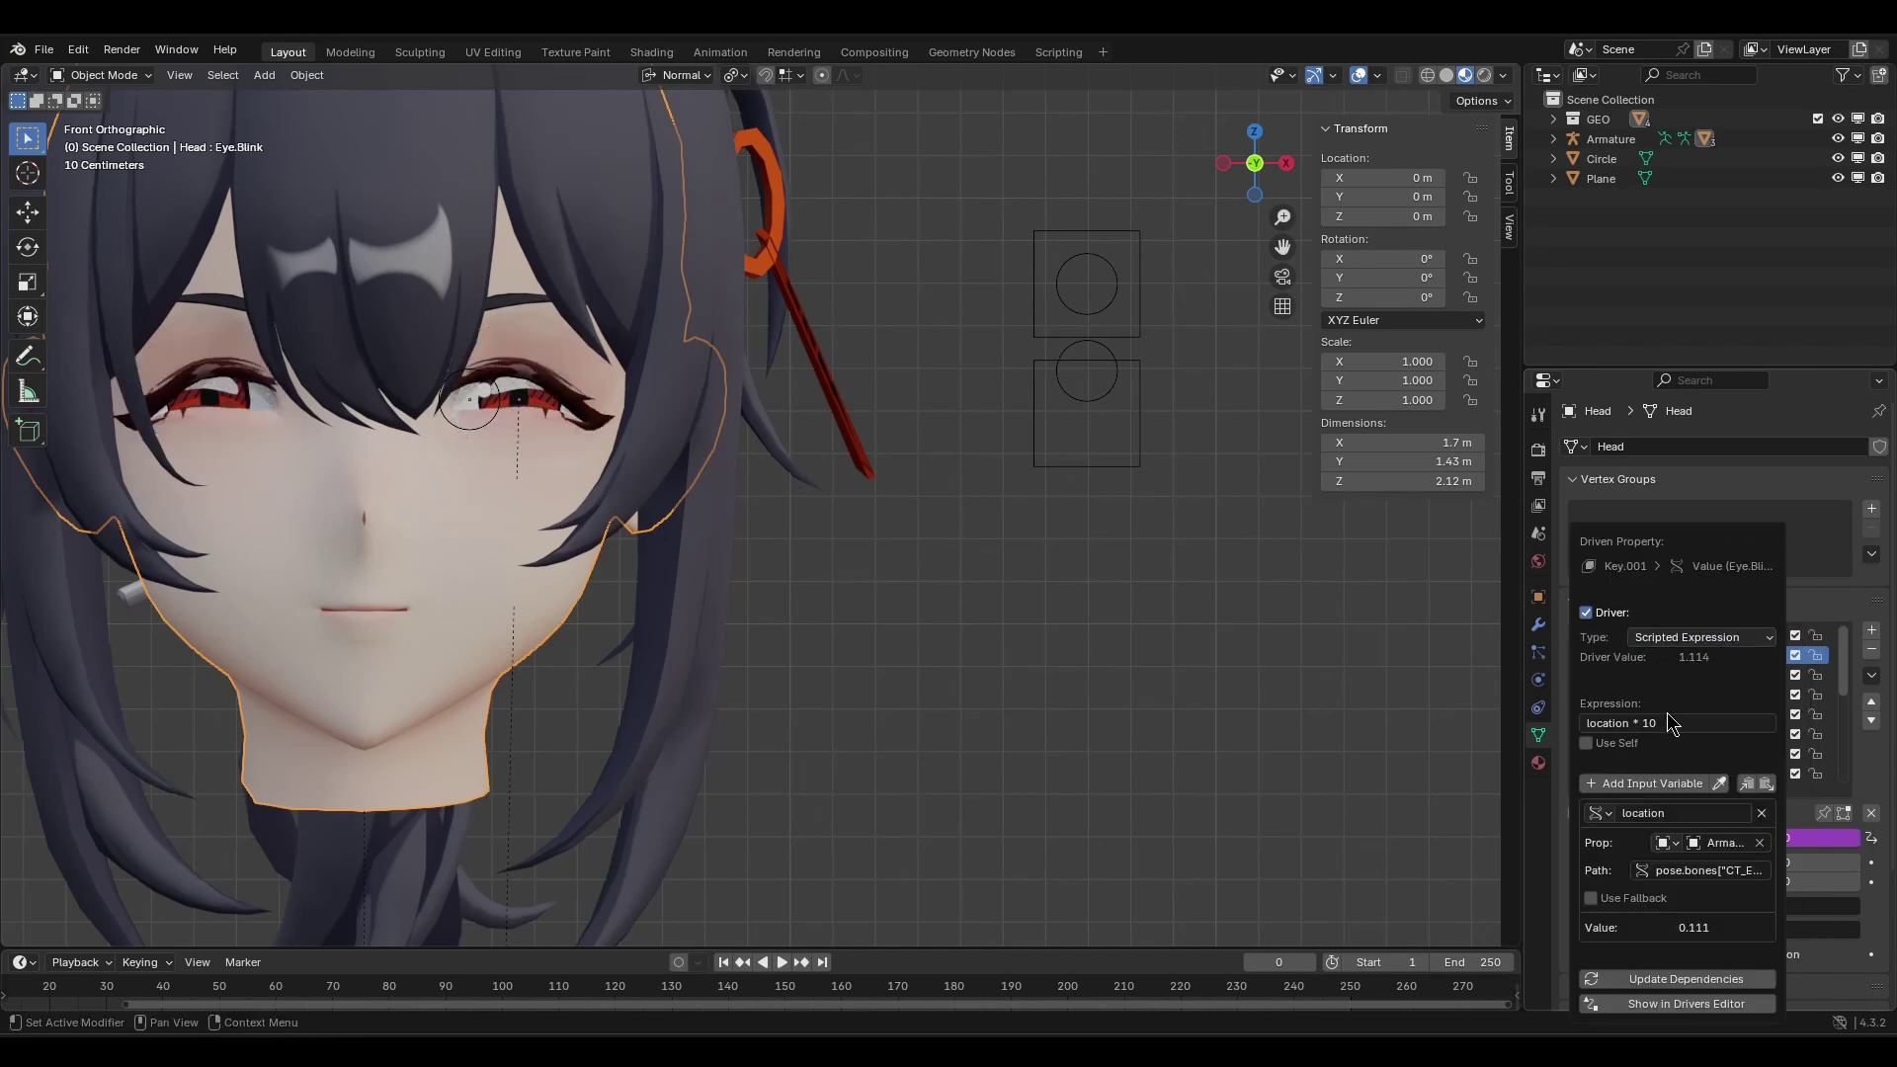
left_click(1666, 722)
left_click(1643, 720)
type("-")
key("Return")
Move CT_Eyelid to about X 0.10 m, copy its X location as a new driver, and paste it onto the Eye.Sad shape key.
left_click(1087, 400)
left_click_drag(1087, 346, 1197, 414)
right_click(1401, 178)
left_click(1383, 387)
left_click(553, 637)
left_click(1701, 714)
right_click(1763, 715)
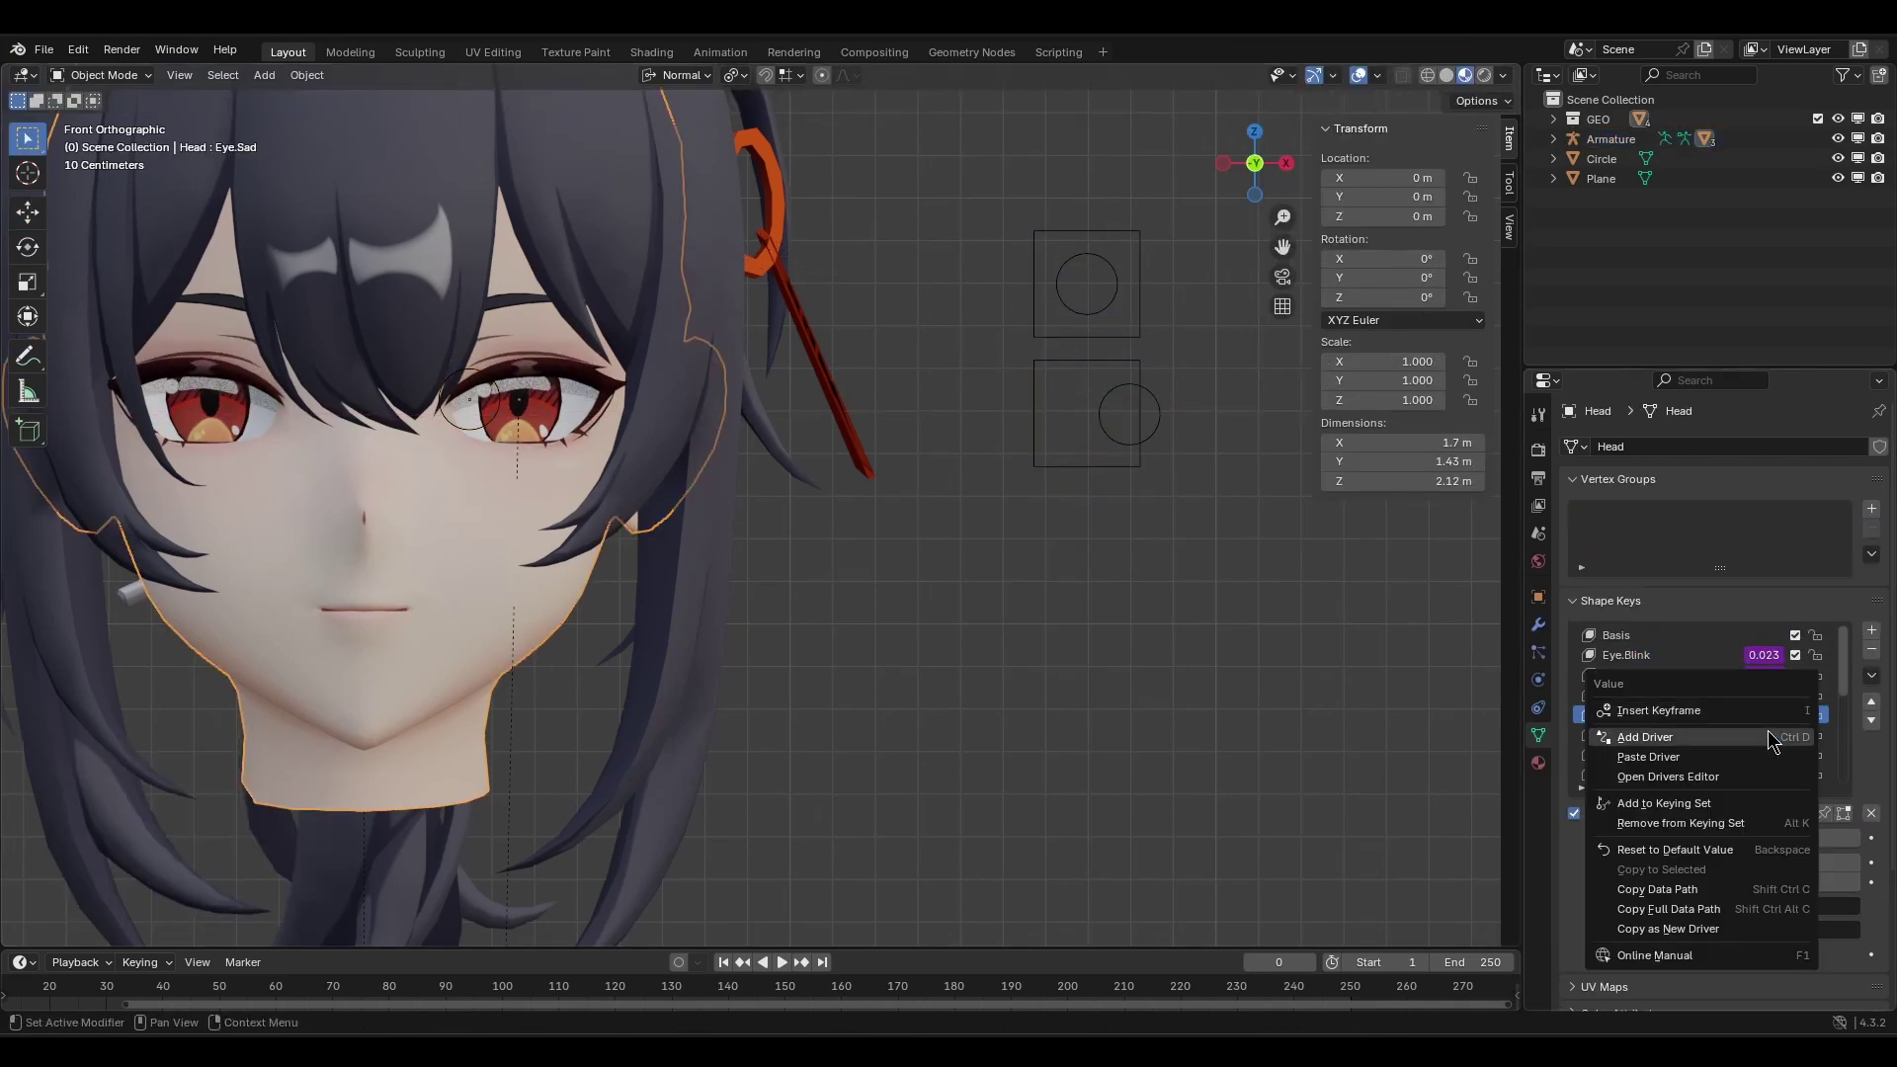
left_click(1760, 756)
Make the Eye.Sad driver a Scripted Expression with the expression location * 10.
right_click(1758, 715)
left_click(1750, 753)
left_click(1687, 724)
left_click(1685, 725)
type("* 10")
key("Return")
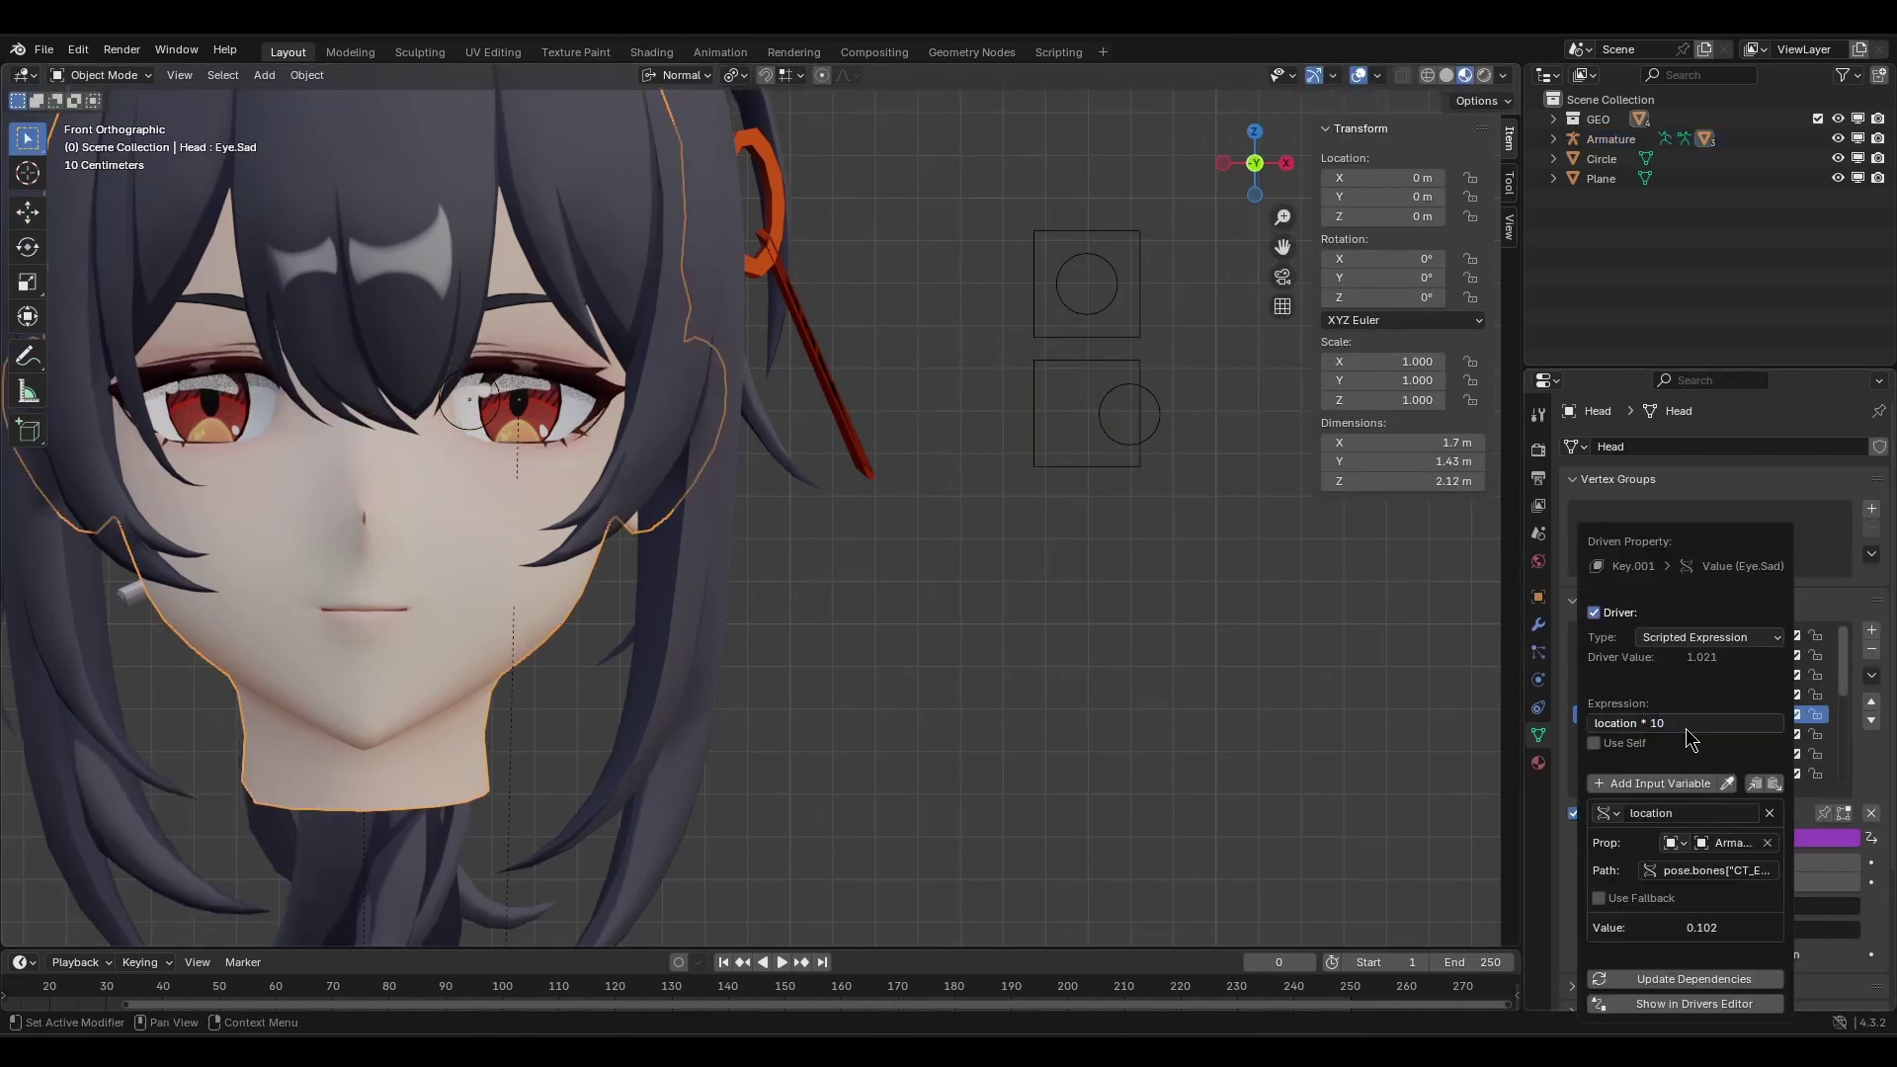
Copy the driver from the Eye.Sad shape key and paste it onto the Eye,Angry shape key value.
right_click(1758, 715)
left_click(1710, 658)
left_click(1719, 695)
right_click(1763, 695)
left_click(1761, 733)
Set the Eye,Angry driver's expression to location * -10.
right_click(1759, 695)
left_click(1753, 735)
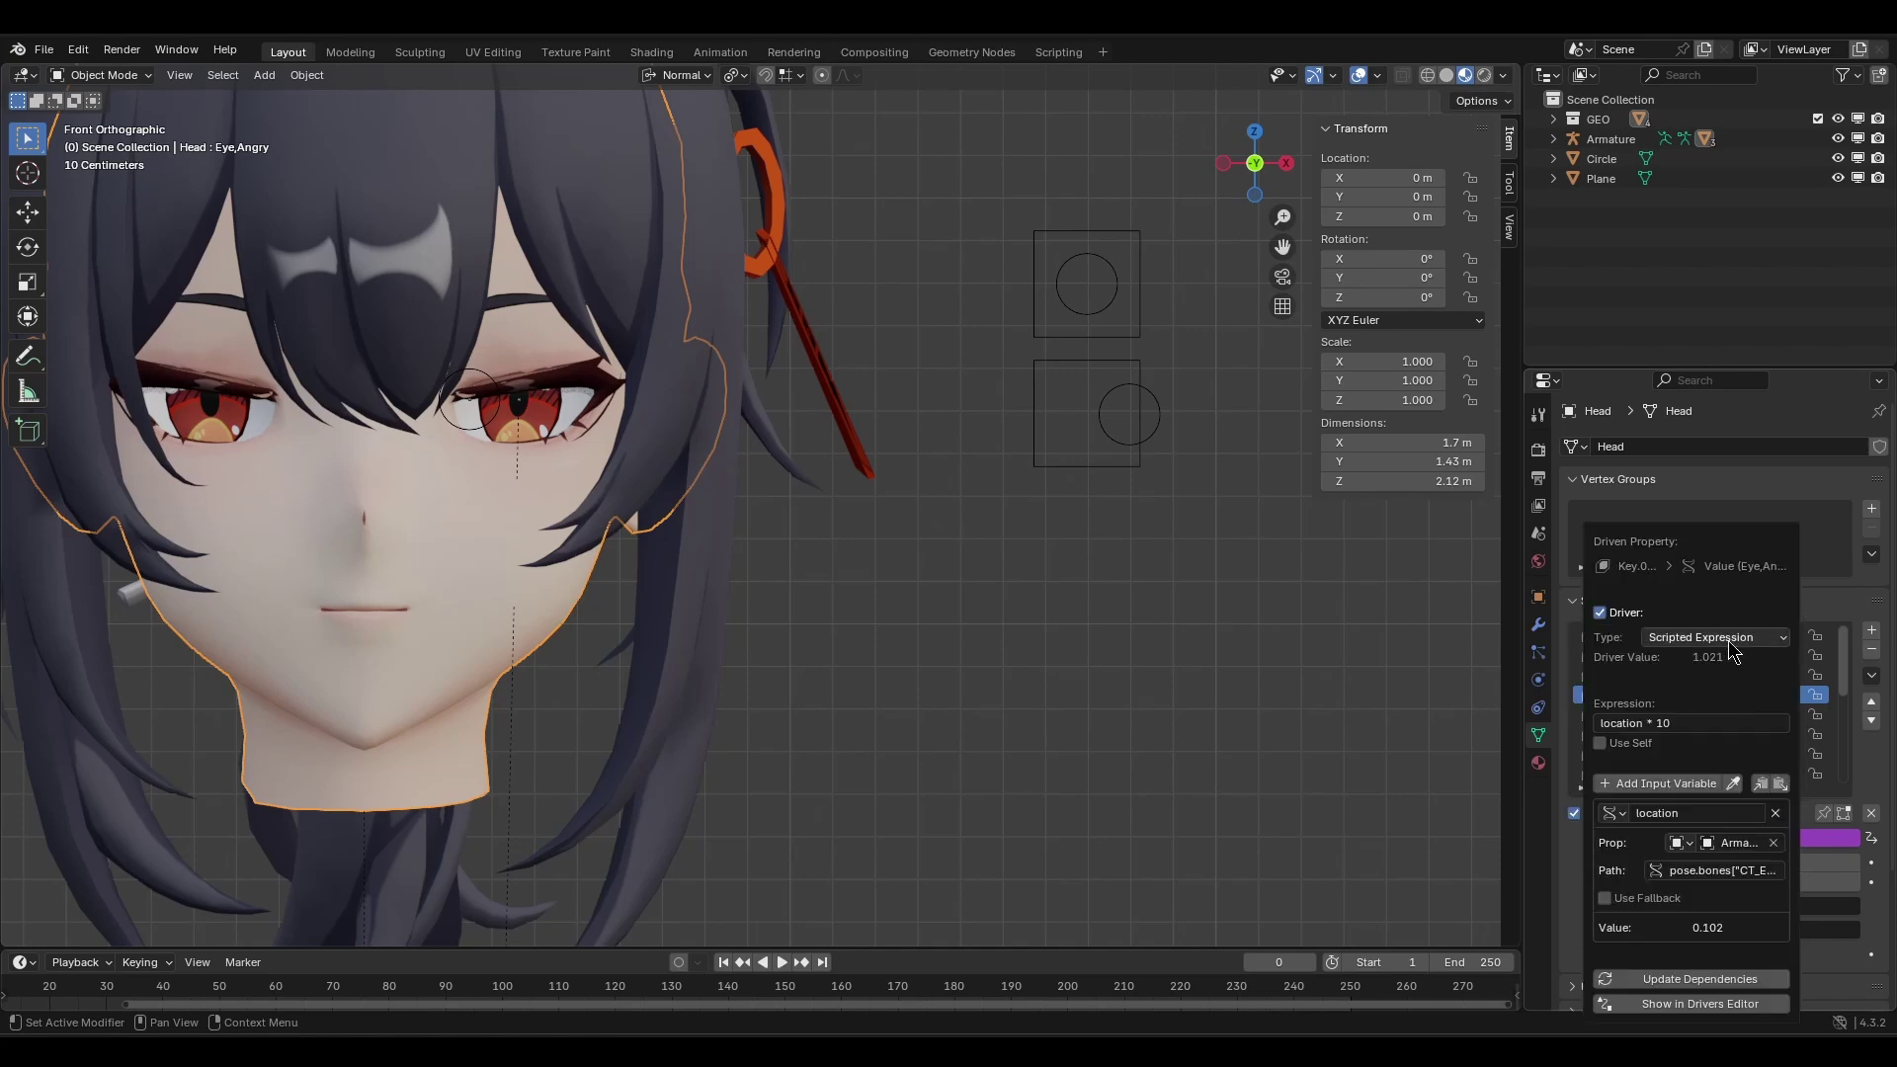
left_click(1665, 723)
left_click(1657, 723)
type("-")
key("Return")
Test the eyelid drivers by moving CT_Eyelid within its container in Pose Mode, and return it to the center.
left_click(1097, 430)
key("g")
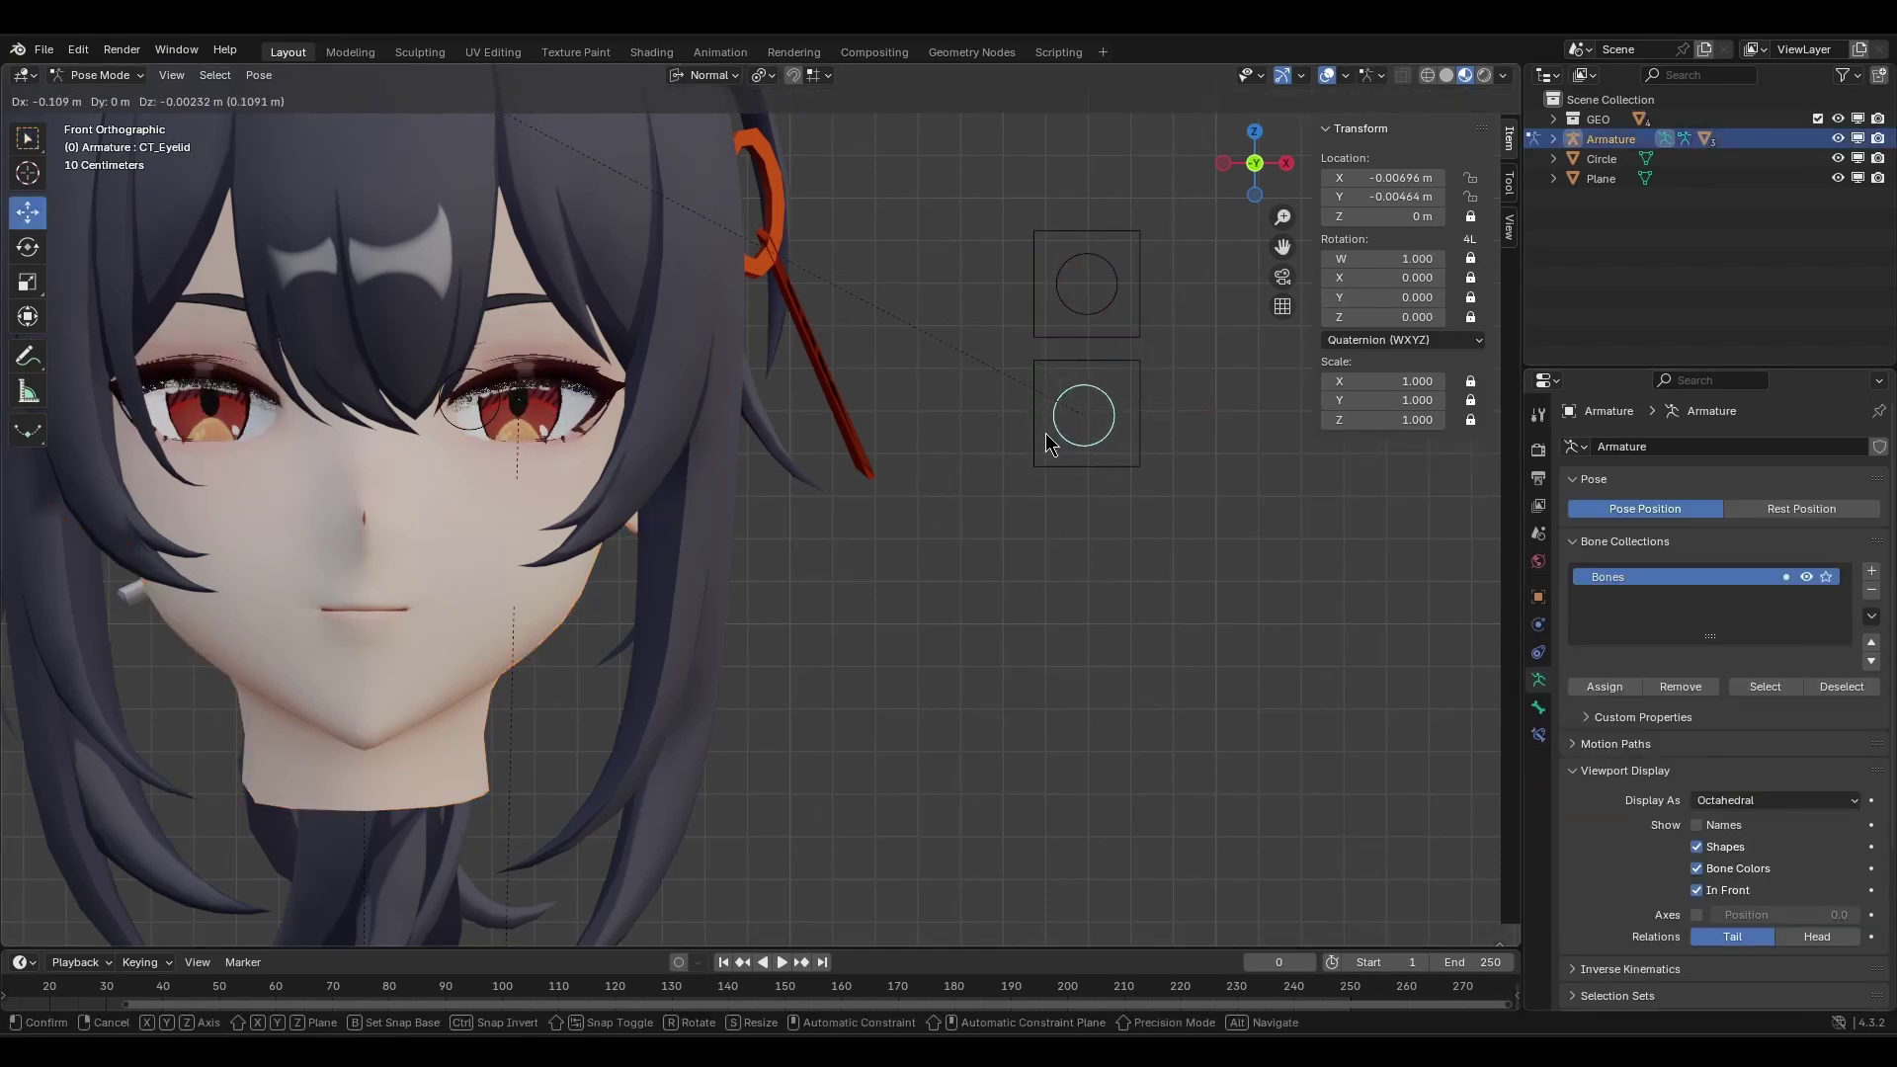
left_click(1045, 433)
Duplicate the CT_Eyelid control and its container bone in Edit Mode and position the copies directly below as a third control.
left_click(1053, 465)
key("Tab")
middle_click_drag(1016, 429, 953, 397, "shift")
key("shift+d")
right_click(1046, 339)
left_click_drag(1022, 298, 1014, 446)
left_click_drag(1025, 432, 1028, 441)
key("Tab")
middle_click_drag(911, 509, 950, 495, "shift")
key("Tab")
left_click_drag(1063, 431, 1058, 406)
key("Tab")
middle_click_drag(991, 500, 994, 515, "shift")
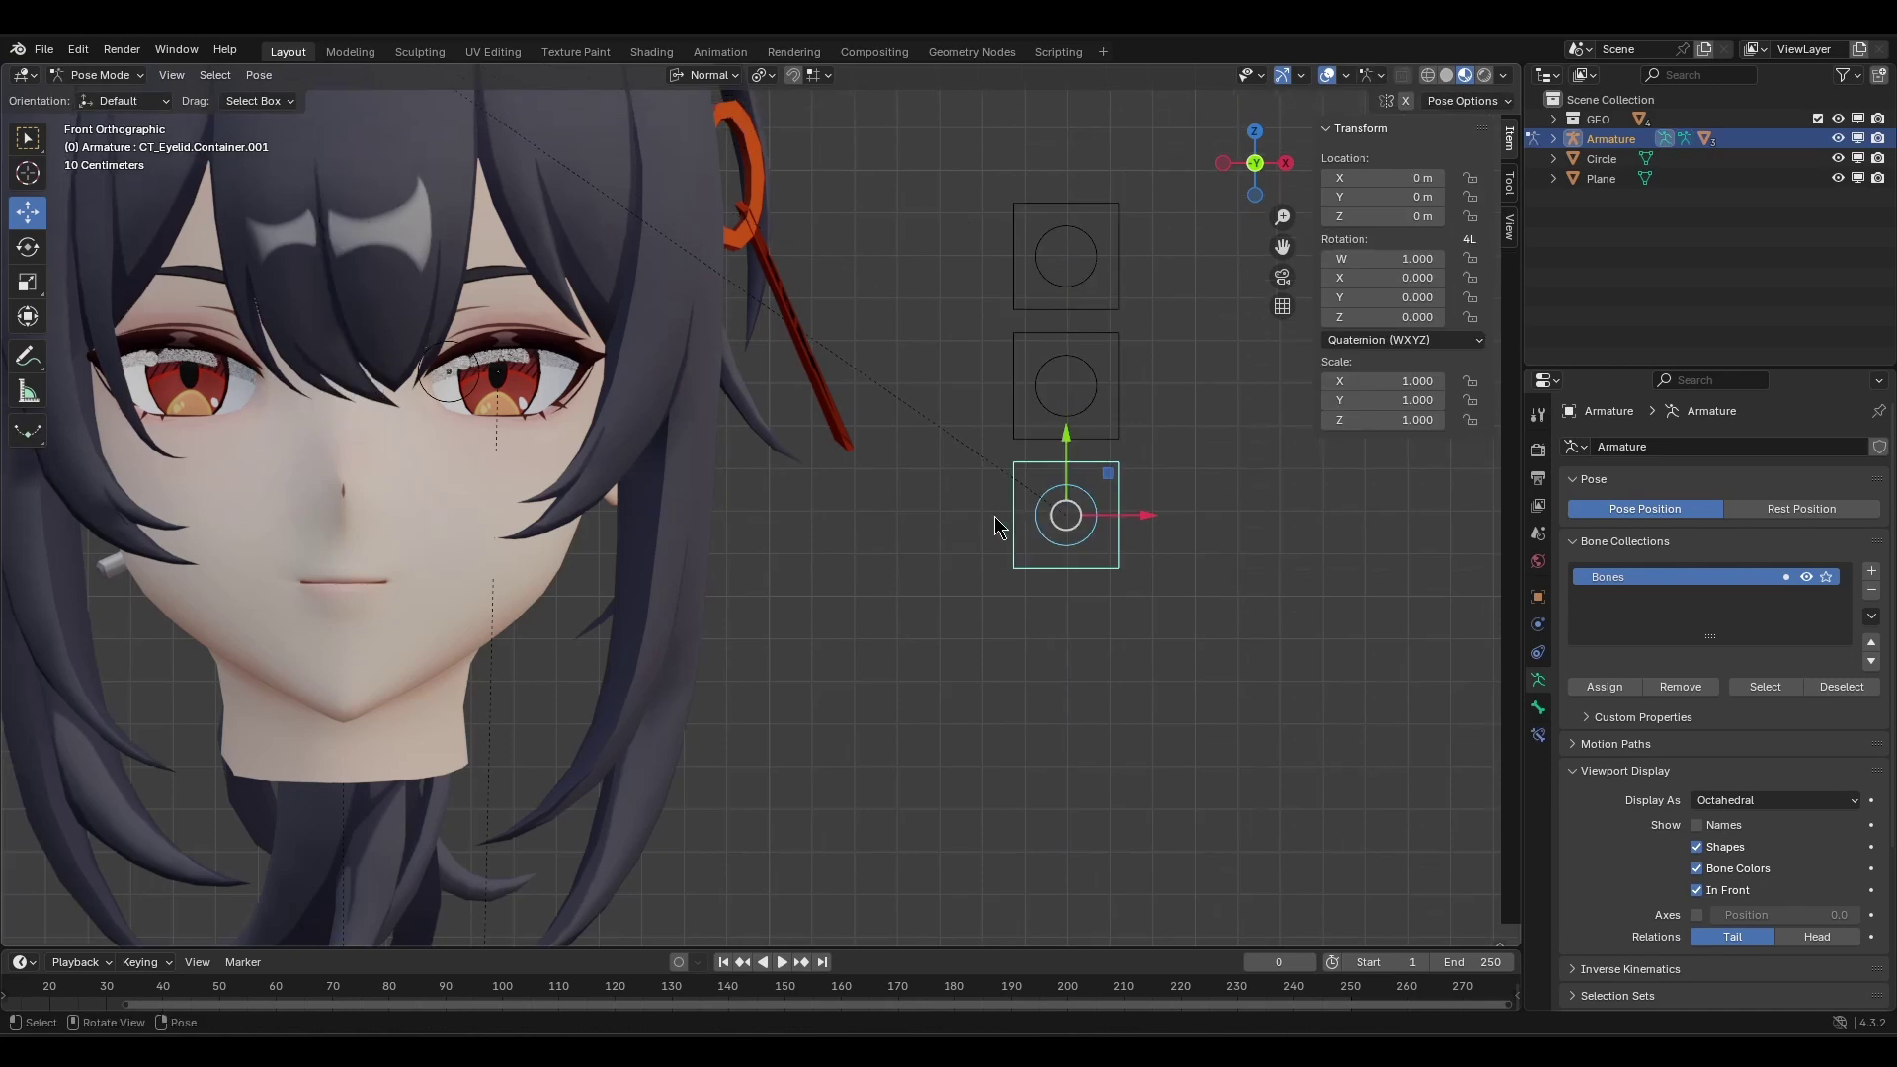
Rename the duplicated inner control bone to CT_CornerMouth.
left_click(1036, 535)
key("F2")
left_click(1036, 536)
key("BackSpace")
key("BackSpace")
key("BackSpace")
key("BackSpace")
key("BackSpace")
key("BackSpace")
key("BackSpace")
key("BackSpace")
key("BackSpace")
key("BackSpace")
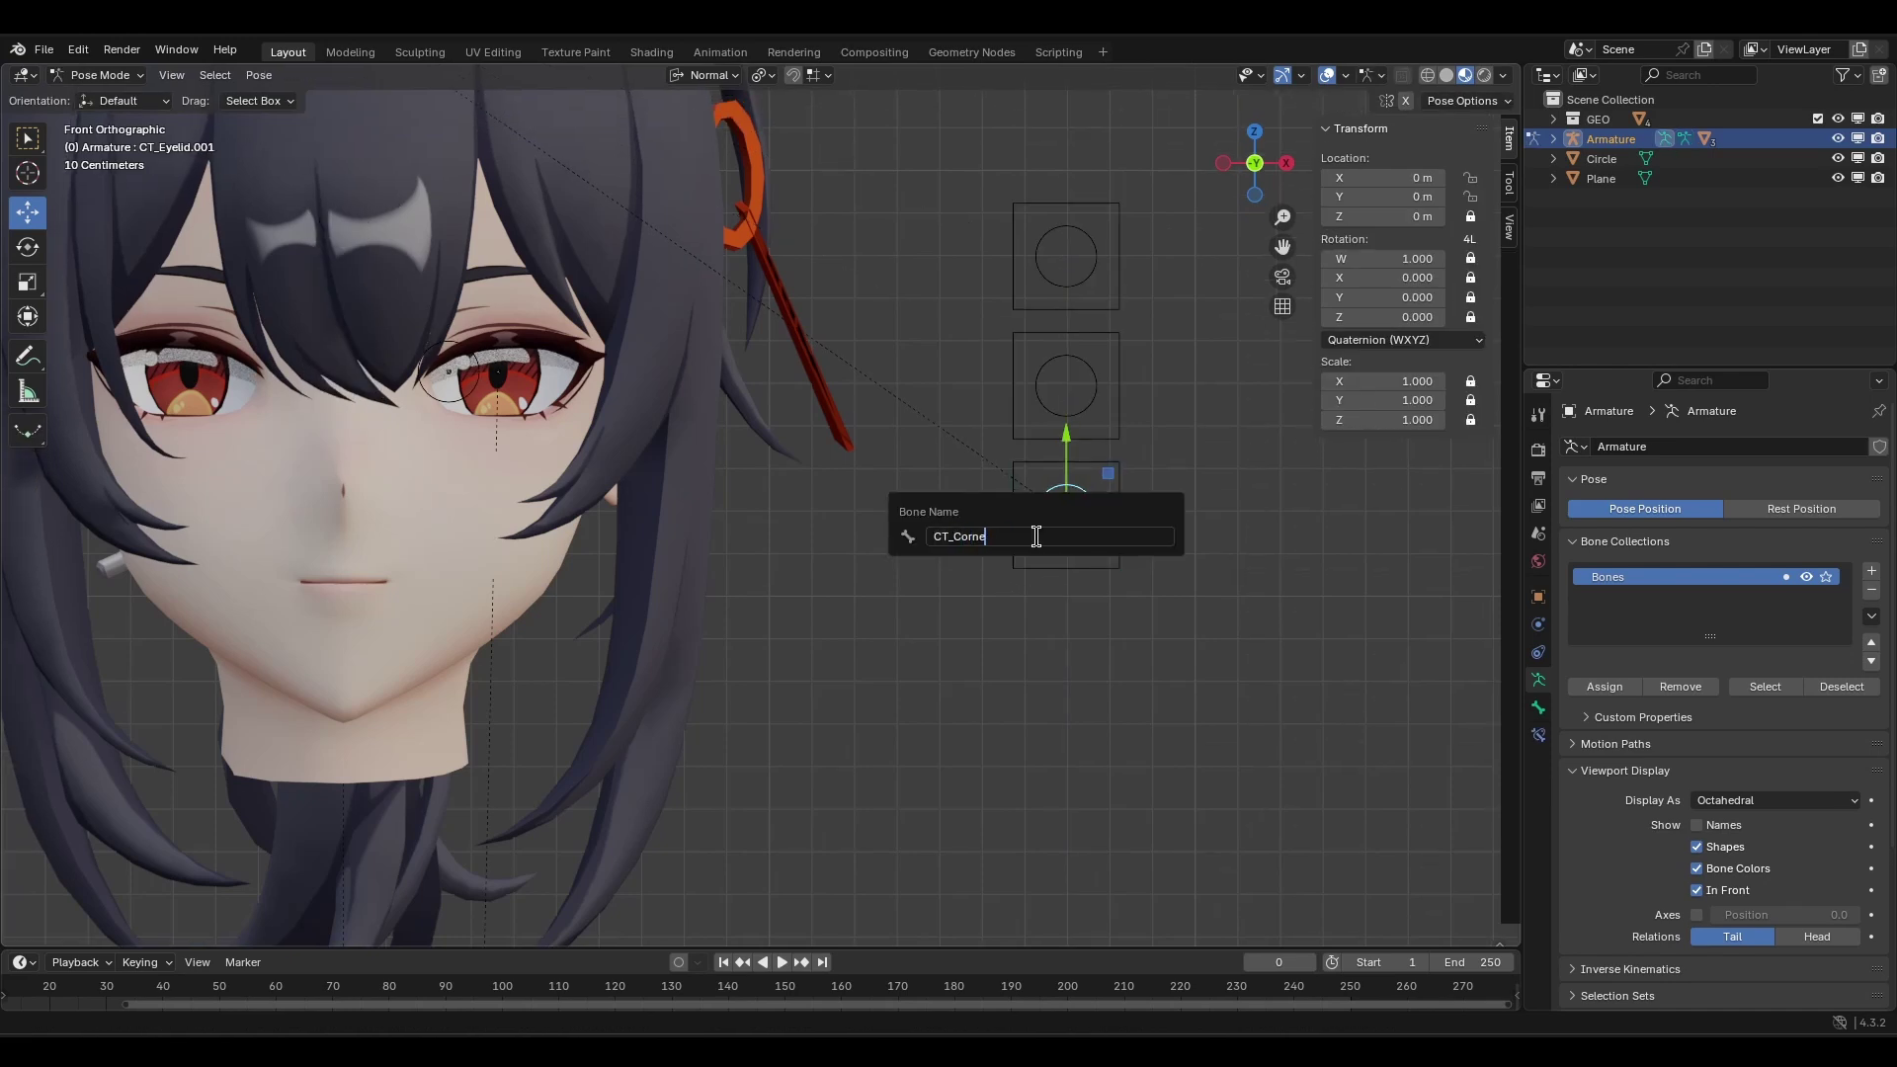
key("Escape")
Rename the container bone around CT_CornerMouth to match that control's name.
left_click(1035, 536)
key("F2")
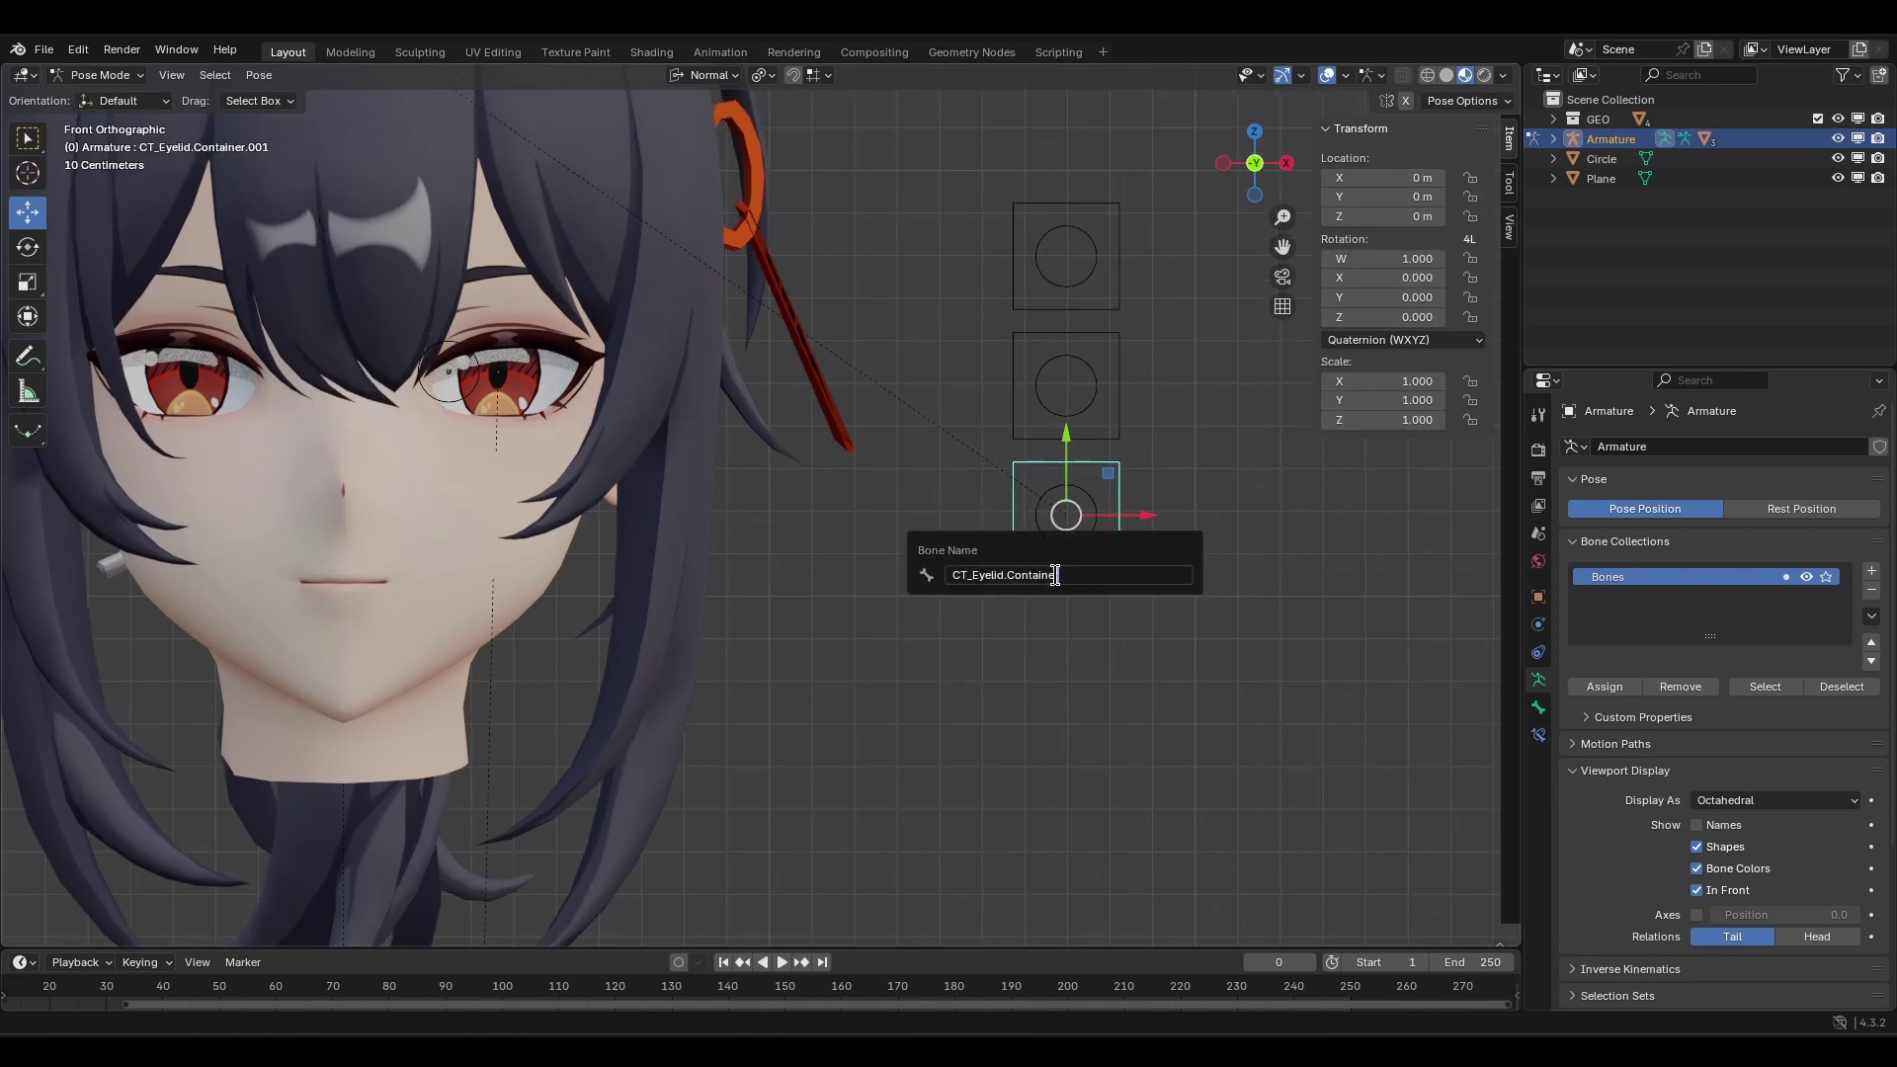
key("Delete")
key("Delete")
key("Delete")
key("Delete")
key("Delete")
key("Delete")
key("Delete")
key("Delete")
key("Delete")
key("Delete")
key("Return")
Copy CT_CornerMouth's Y location as a new driver, raise the bone about 0.11 m, and paste the driver onto Head's CornerMouth.Up shape key.
right_click(1376, 204)
left_click(1334, 381)
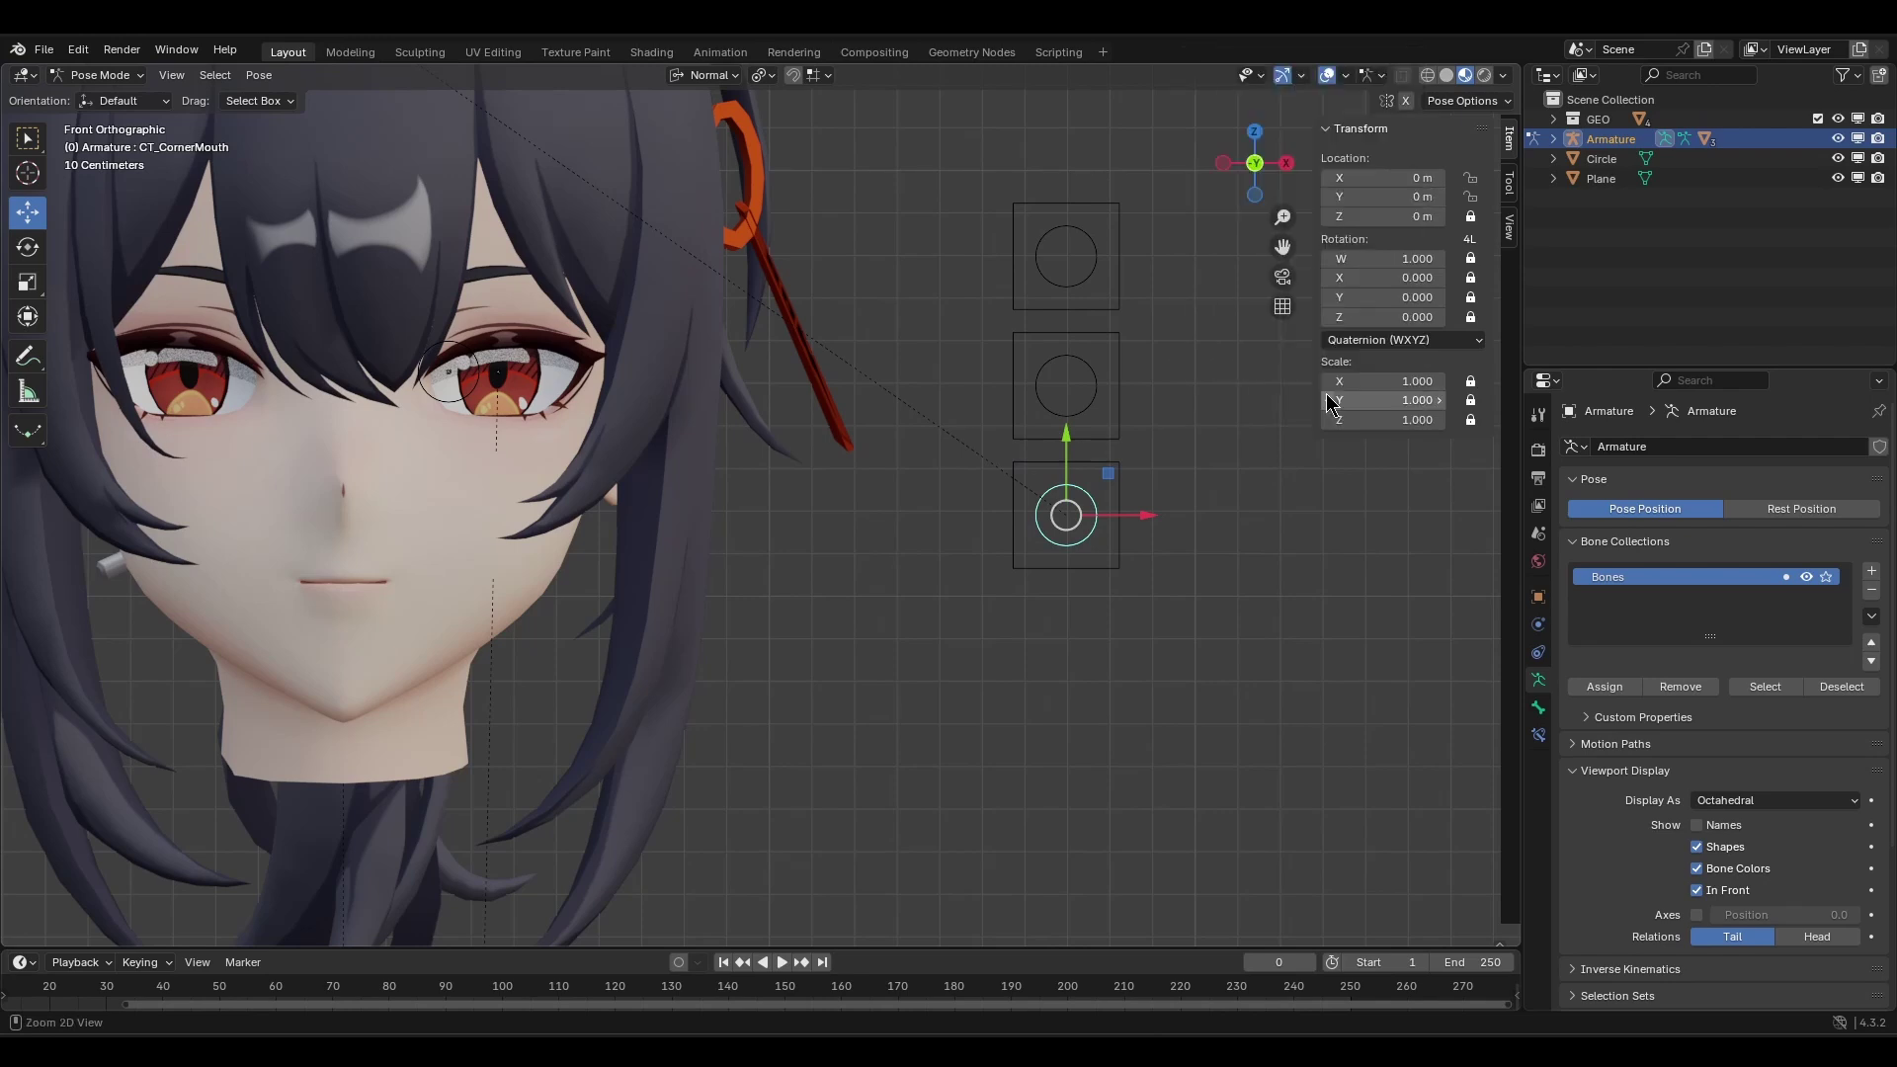
left_click(533, 554)
scroll(1650, 765, "down", 10)
left_click(1076, 488)
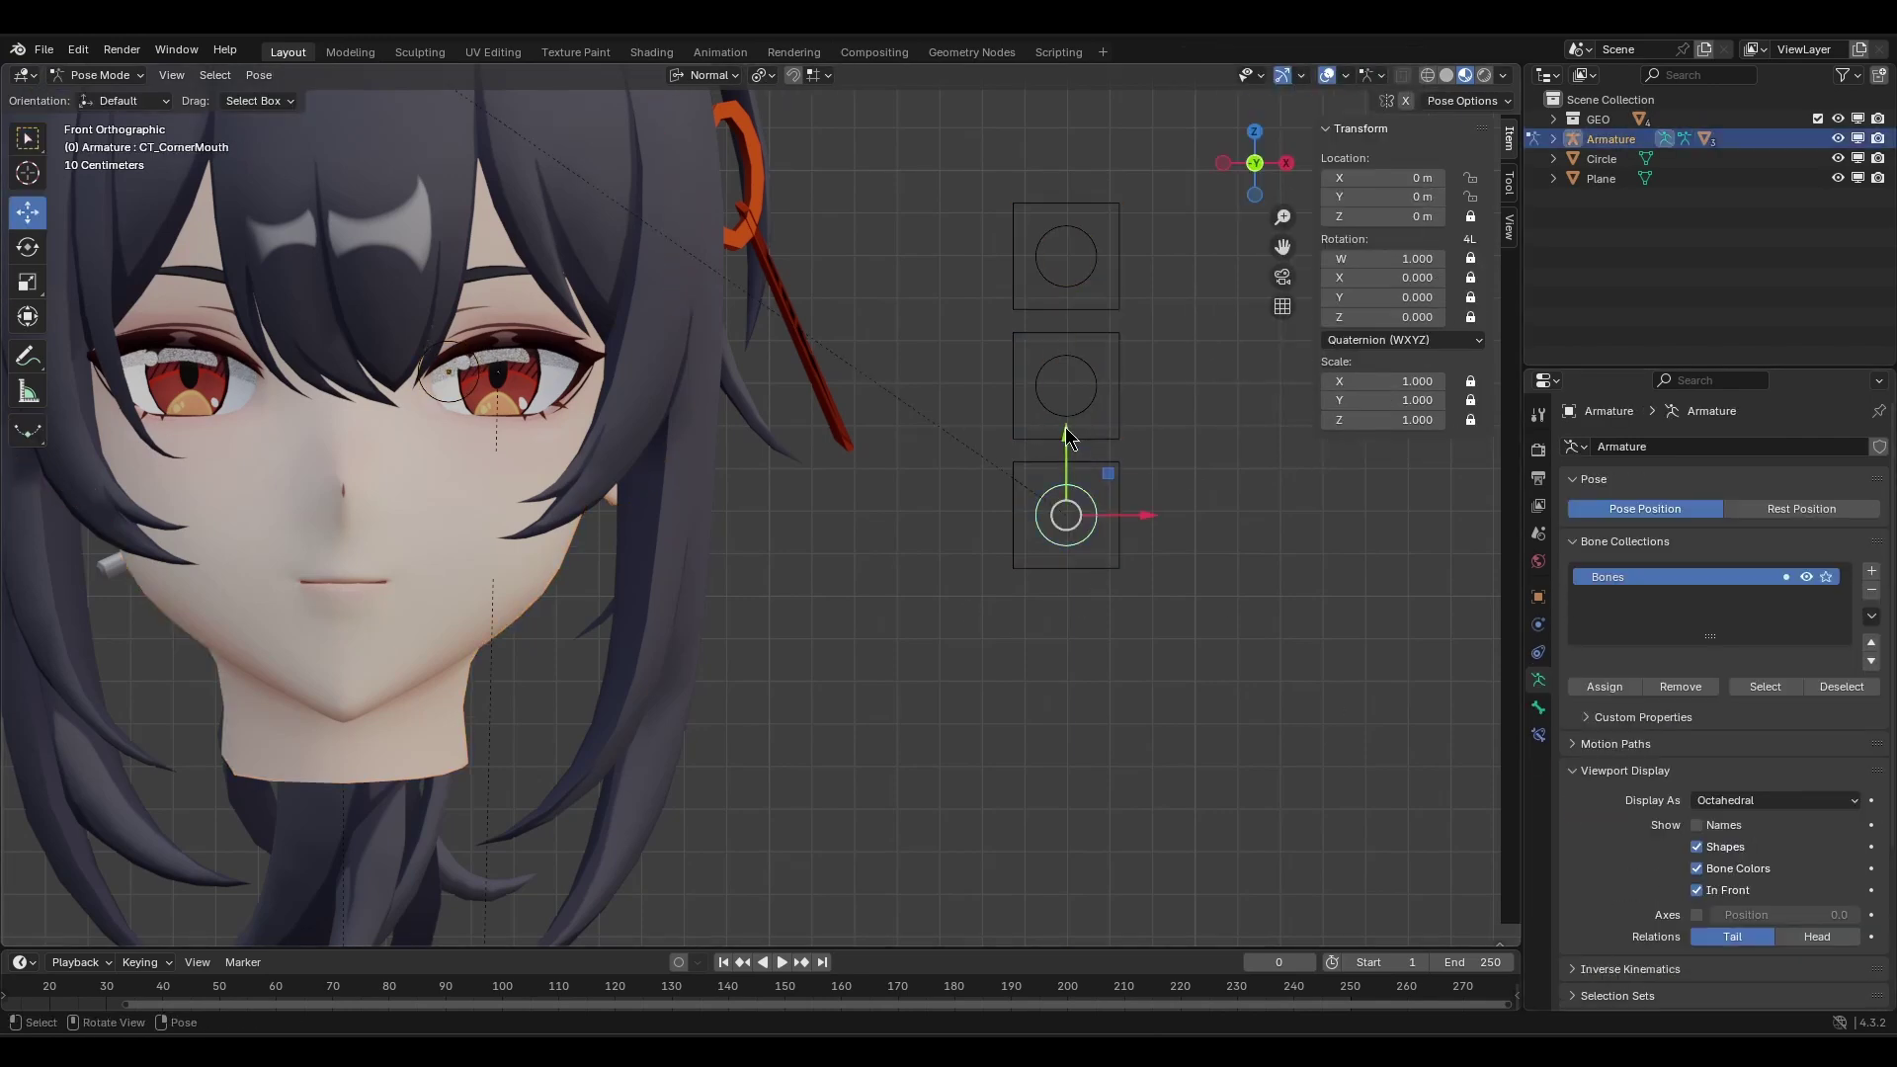
left_click_drag(1065, 427, 1065, 384)
left_click(553, 514)
scroll(1776, 703, "up", 1)
right_click(1761, 714)
left_click(1726, 771)
Make the CornerMouth.Up driver a Scripted Expression with the expression location * 10.
right_click(1756, 713)
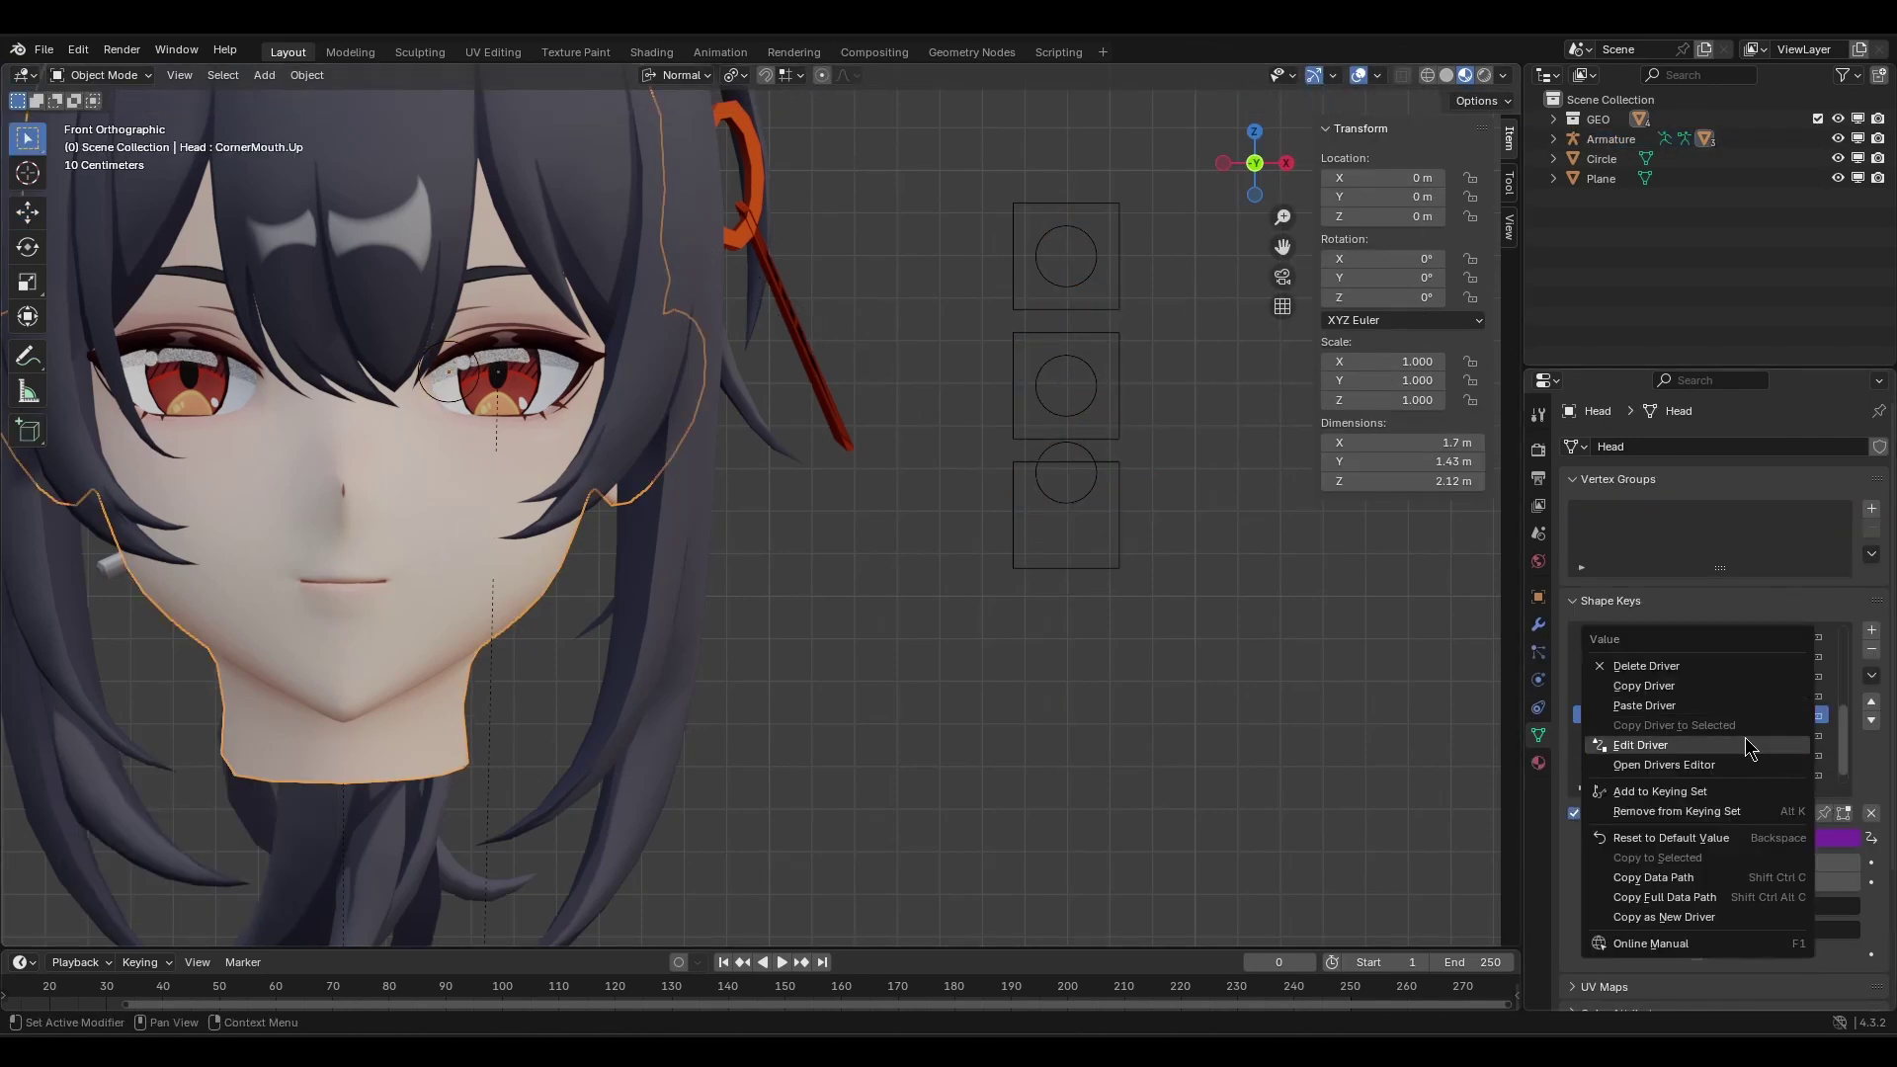
left_click(1739, 744)
type("10")
key("Return")
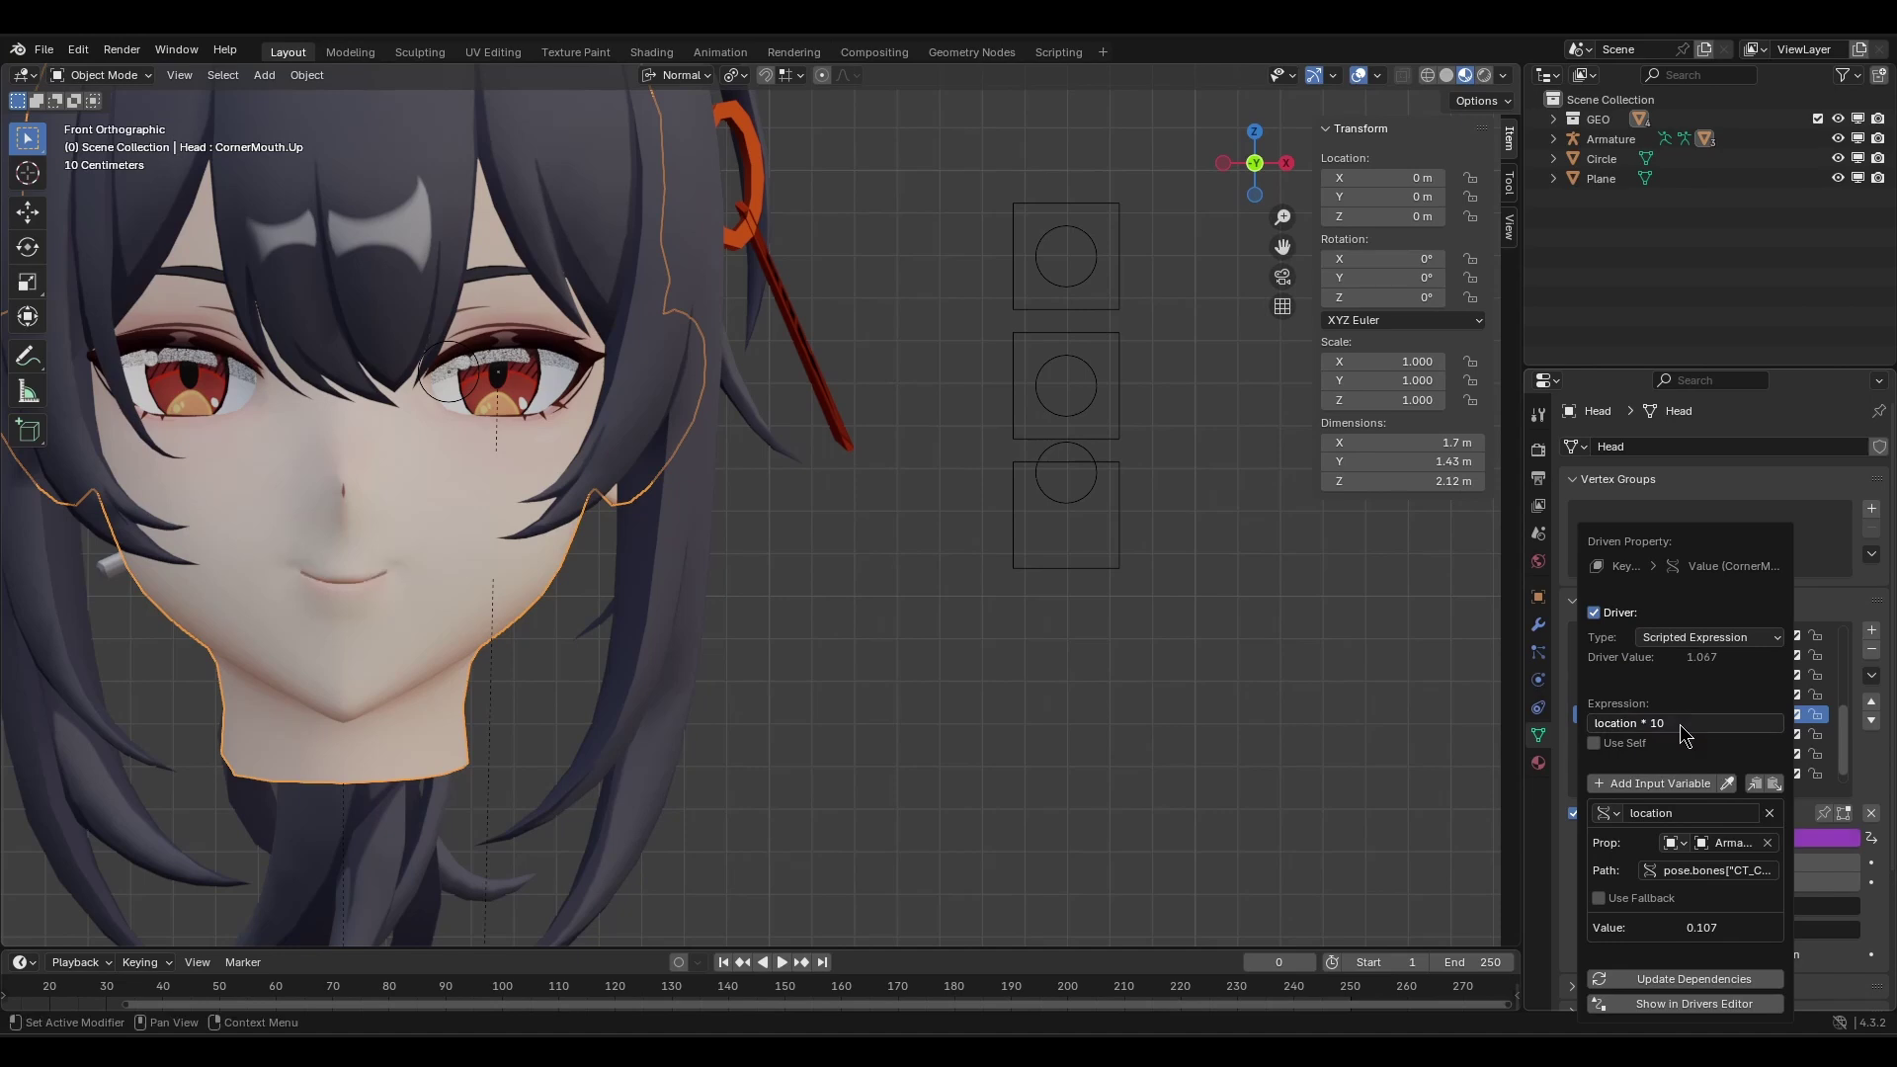
Copy the driver from the CornerMouth.Up shape key and paste it onto the CornerMouth.Down shape key value.
right_click(1761, 714)
left_click(1697, 651)
left_click(1694, 656)
right_click(1763, 655)
left_click(1749, 700)
Set the CornerMouth.Down driver's expression to location * -10.
right_click(1760, 654)
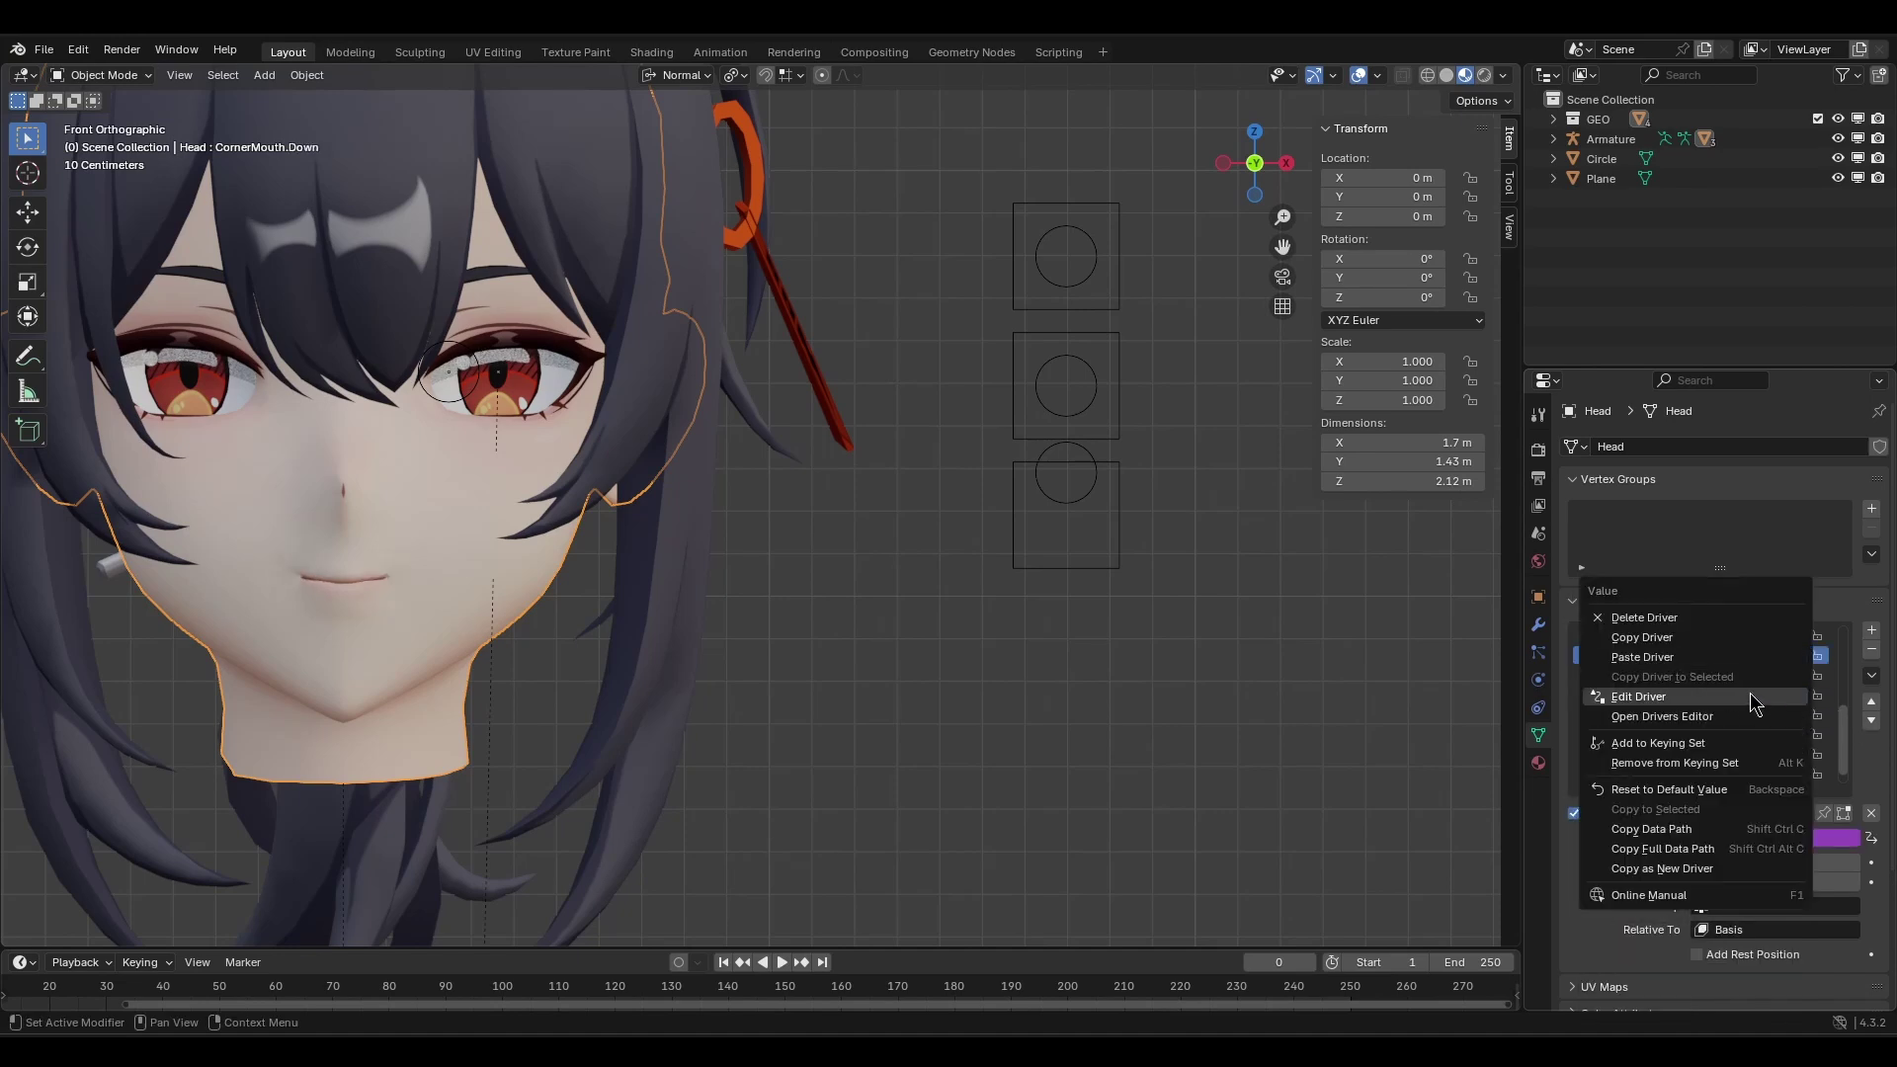
left_click(1752, 698)
left_click(1706, 720)
left_click(1666, 720)
type("-")
key("Return")
Test the CornerMouth.Up and CornerMouth.Down drivers by moving CT_CornerMouth along its Y axis in Pose Mode.
left_click(1037, 467)
key("g")
key("y")
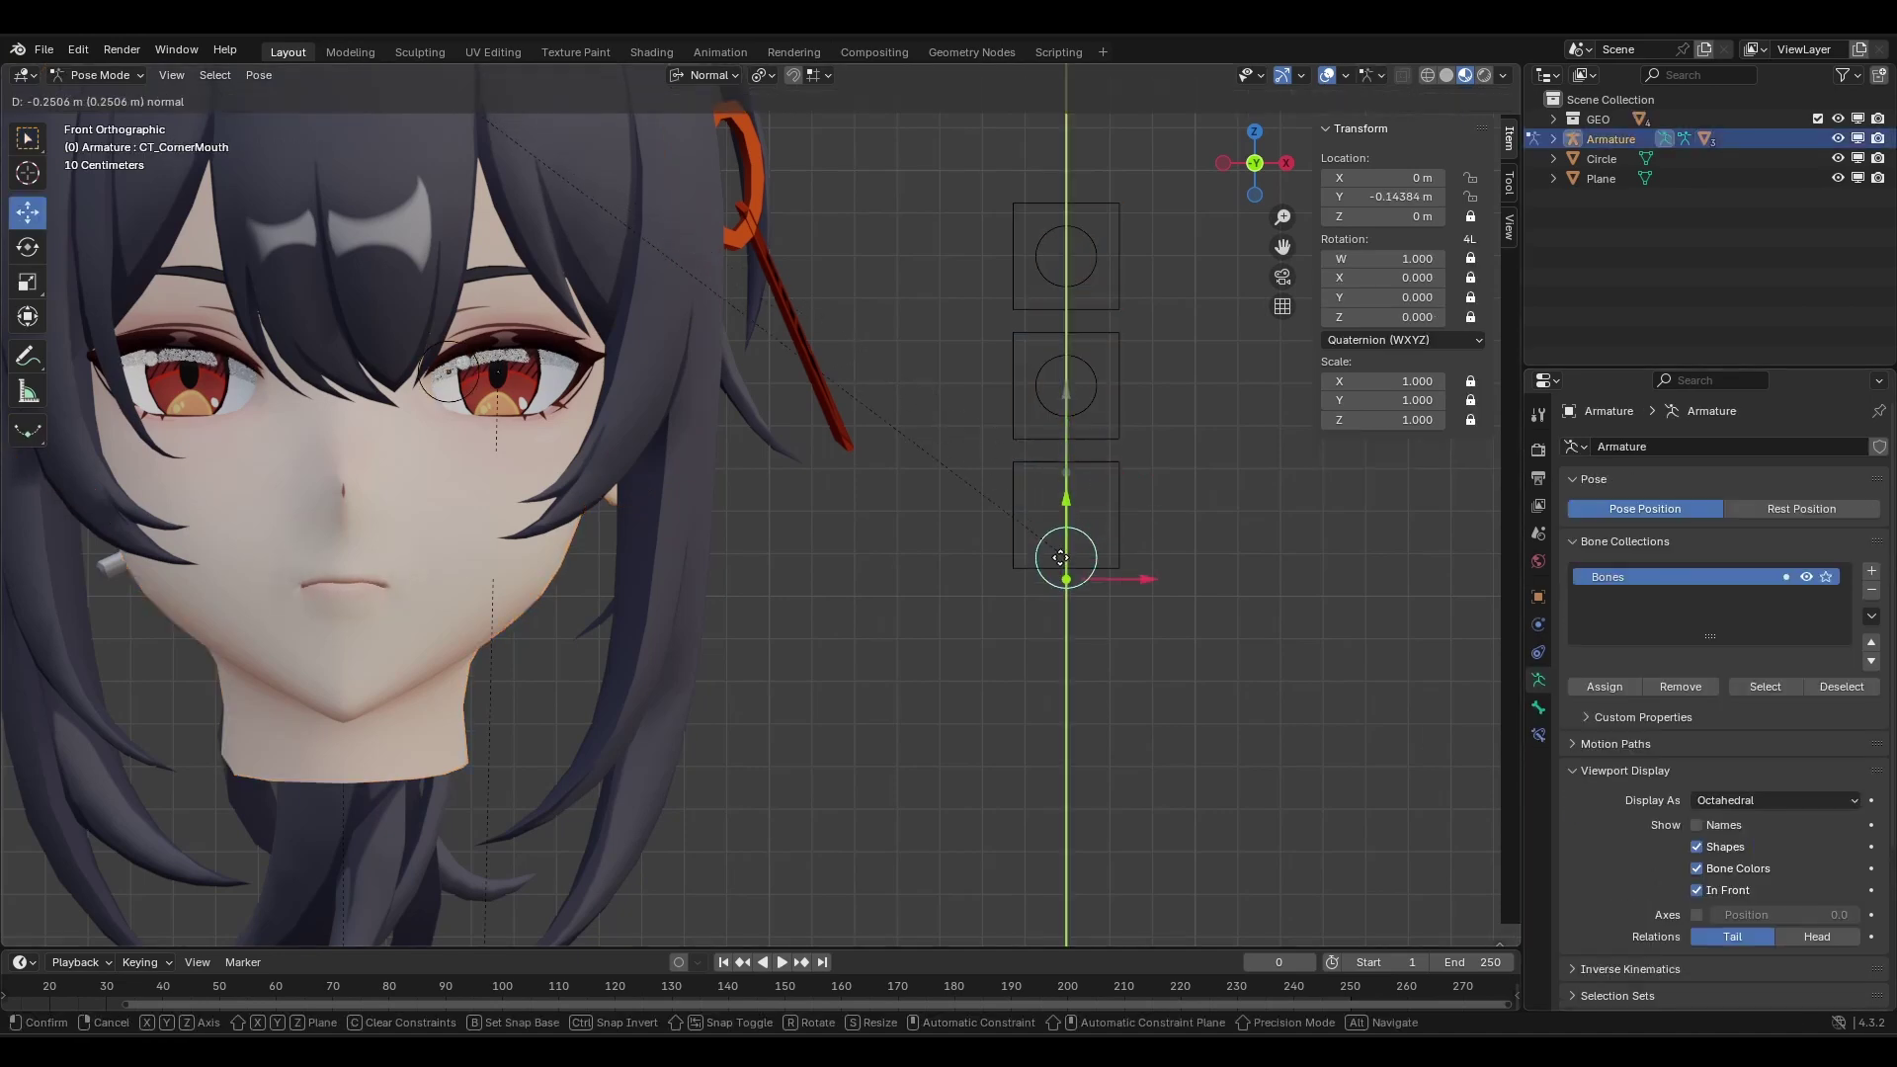
left_click(1032, 509)
Copy CT_CornerMouth's X location as a new driver and paste it onto the CornerMouth.Wide shape key value.
key("g")
left_click(1066, 502)
right_click(1373, 178)
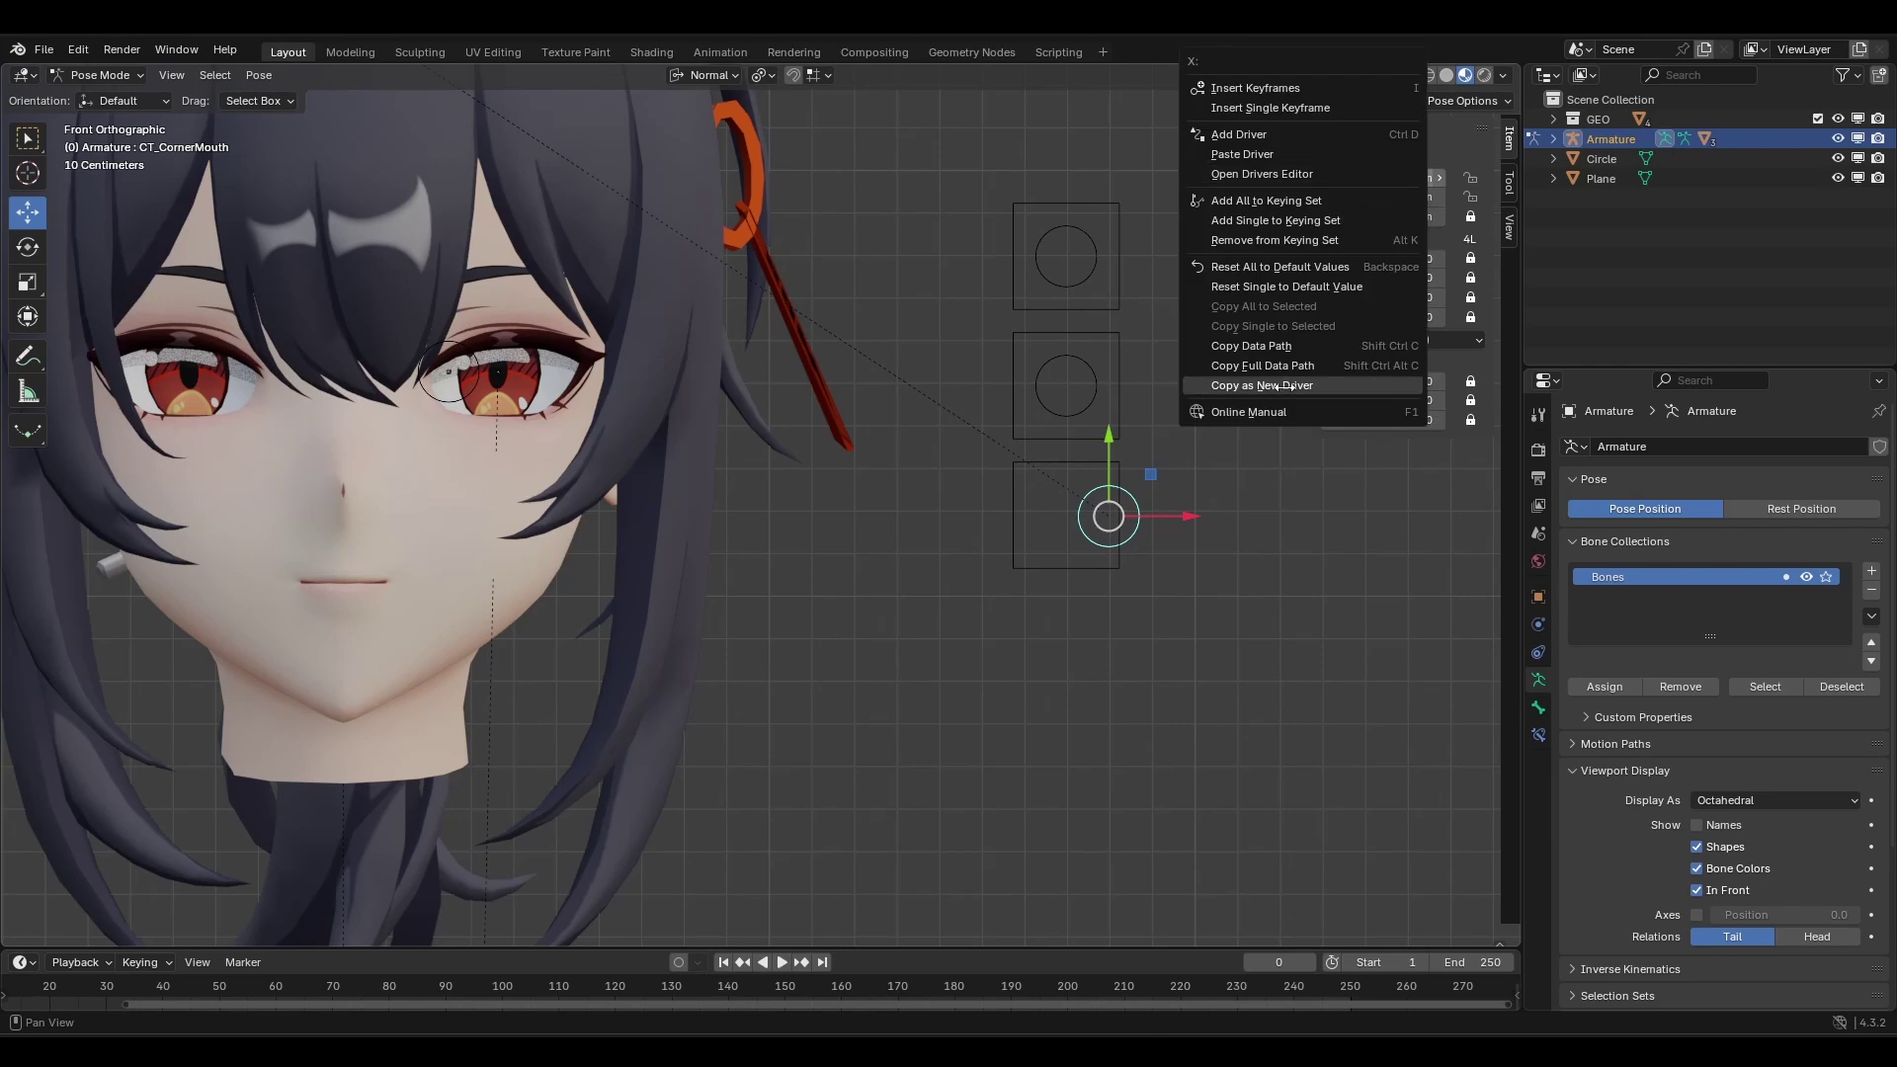
left_click(1333, 386)
left_click(559, 553)
left_click(1699, 695)
right_click(1764, 693)
left_click(1765, 697)
Make the CornerMouth.Wide driver a Scripted Expression with the expression location * 10.
right_click(1764, 697)
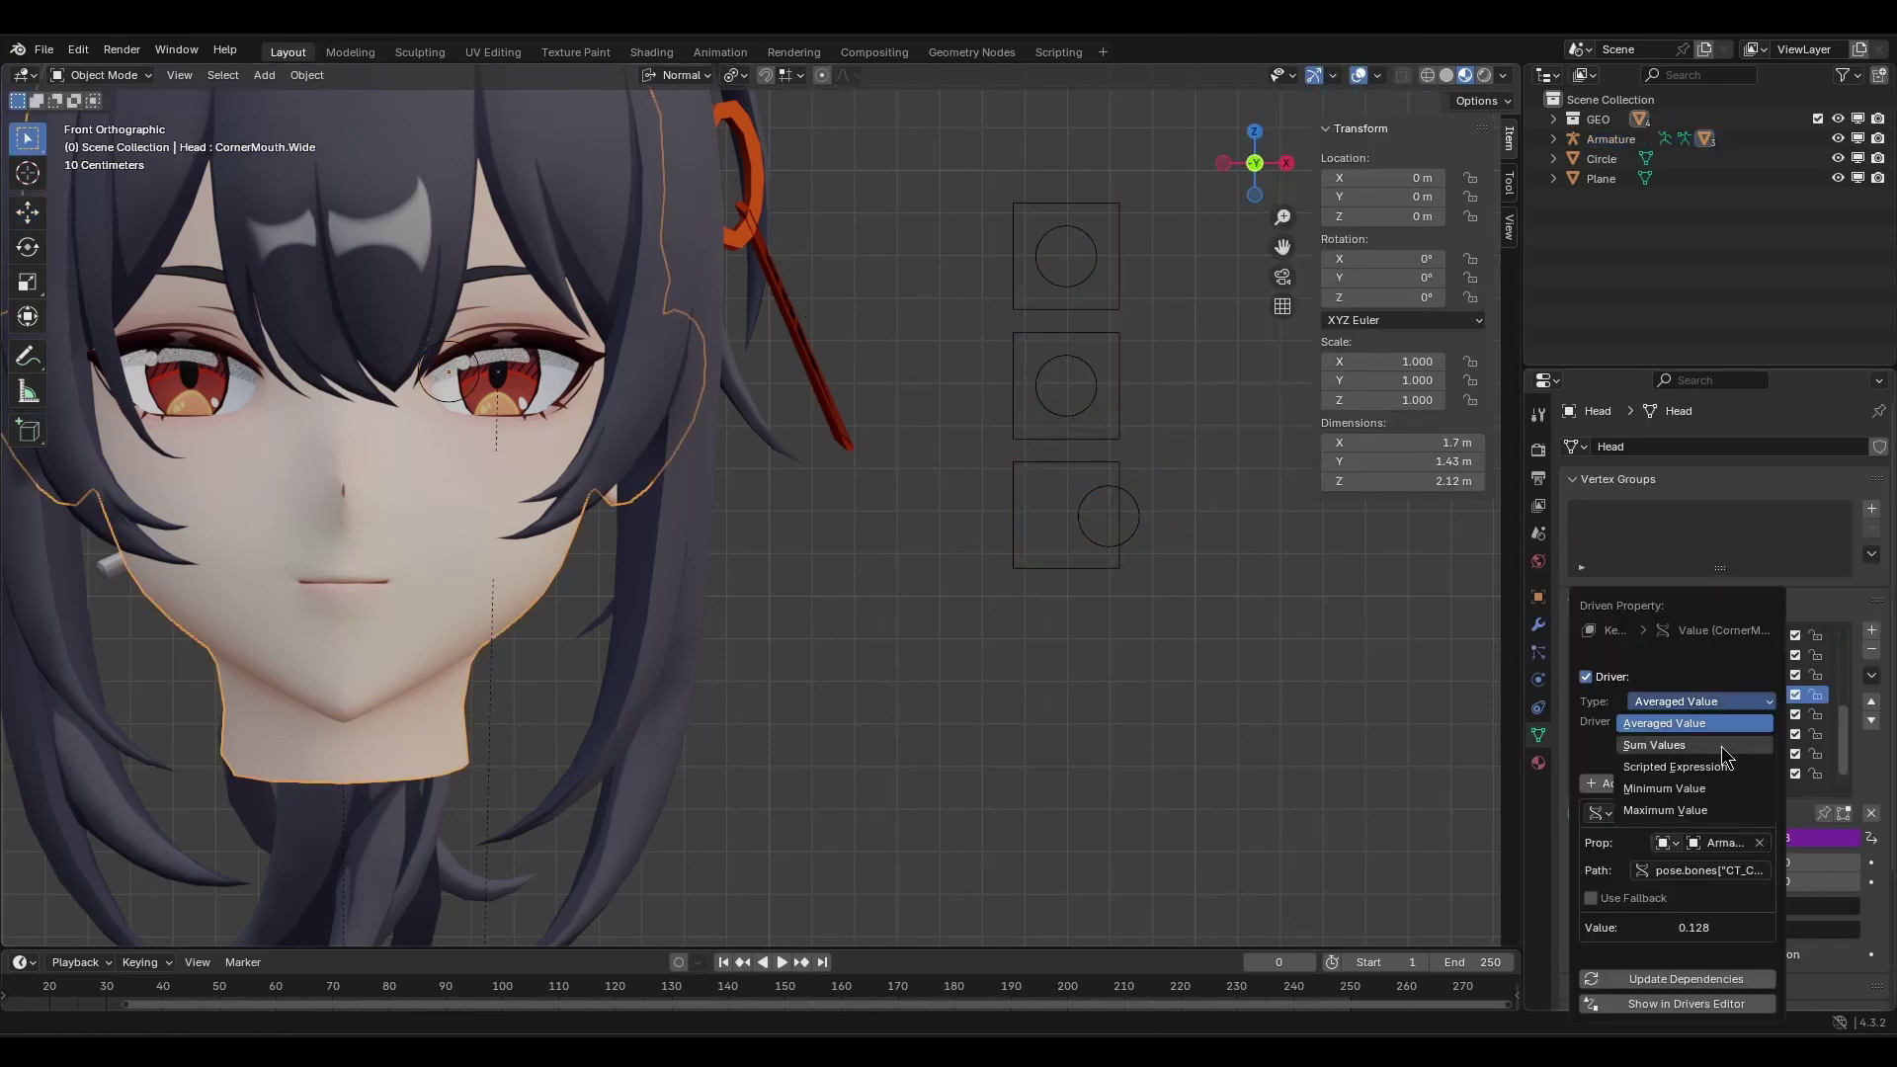
left_click(1721, 745)
type("8")
key("Return")
Copy the driver from the CornerMouth.Wide shape key and paste it onto the CornerMouth.Narrow value.
right_click(1765, 694)
left_click(1703, 637)
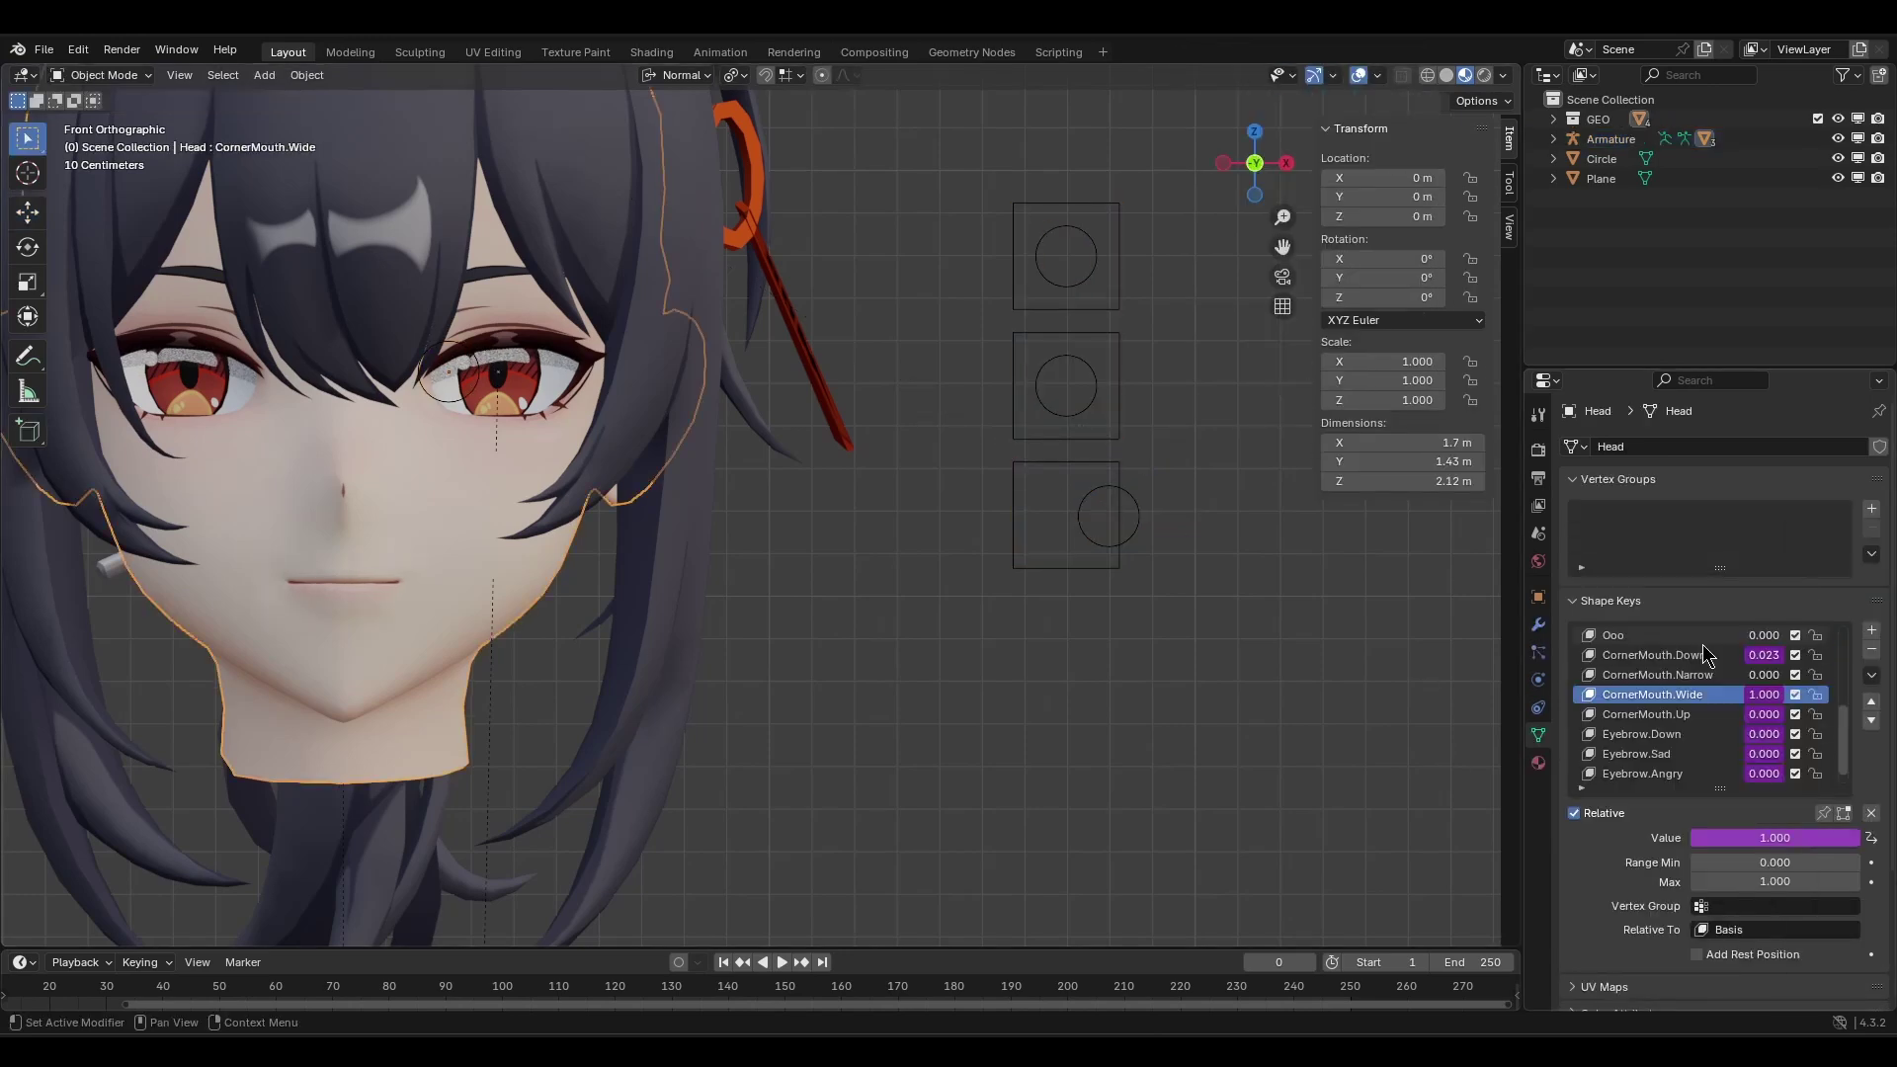
left_click(1694, 675)
right_click(1760, 675)
left_click(1728, 721)
Set the CornerMouth.Narrow driver's expression to location * -10.
right_click(1764, 674)
left_click(1728, 711)
left_click(1668, 724)
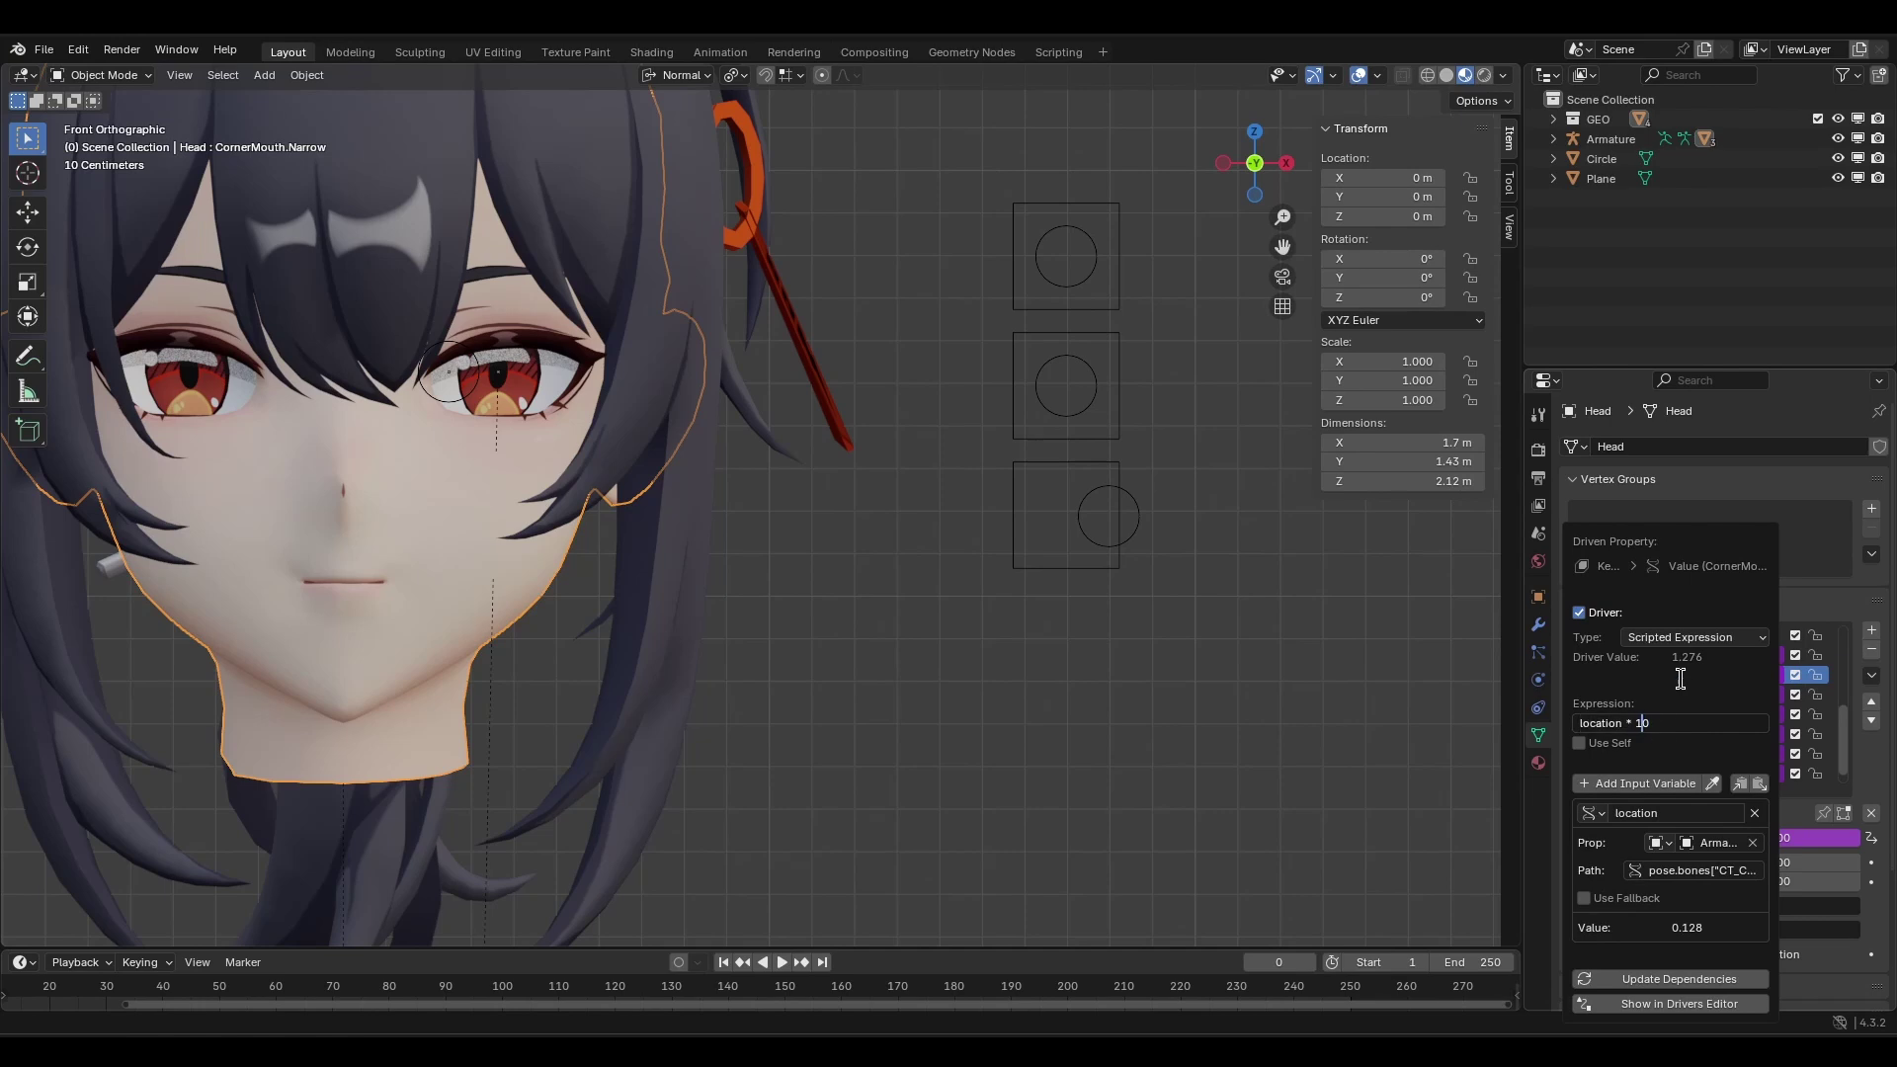
type("-")
key("Return")
Test the Wide and Narrow drivers by moving CT_CornerMouth along its X axis, and reset its location.
left_click(1109, 548)
left_click_drag(1169, 517, 1093, 518)
left_click_drag(1039, 517, 1066, 519)
key("alt+g")
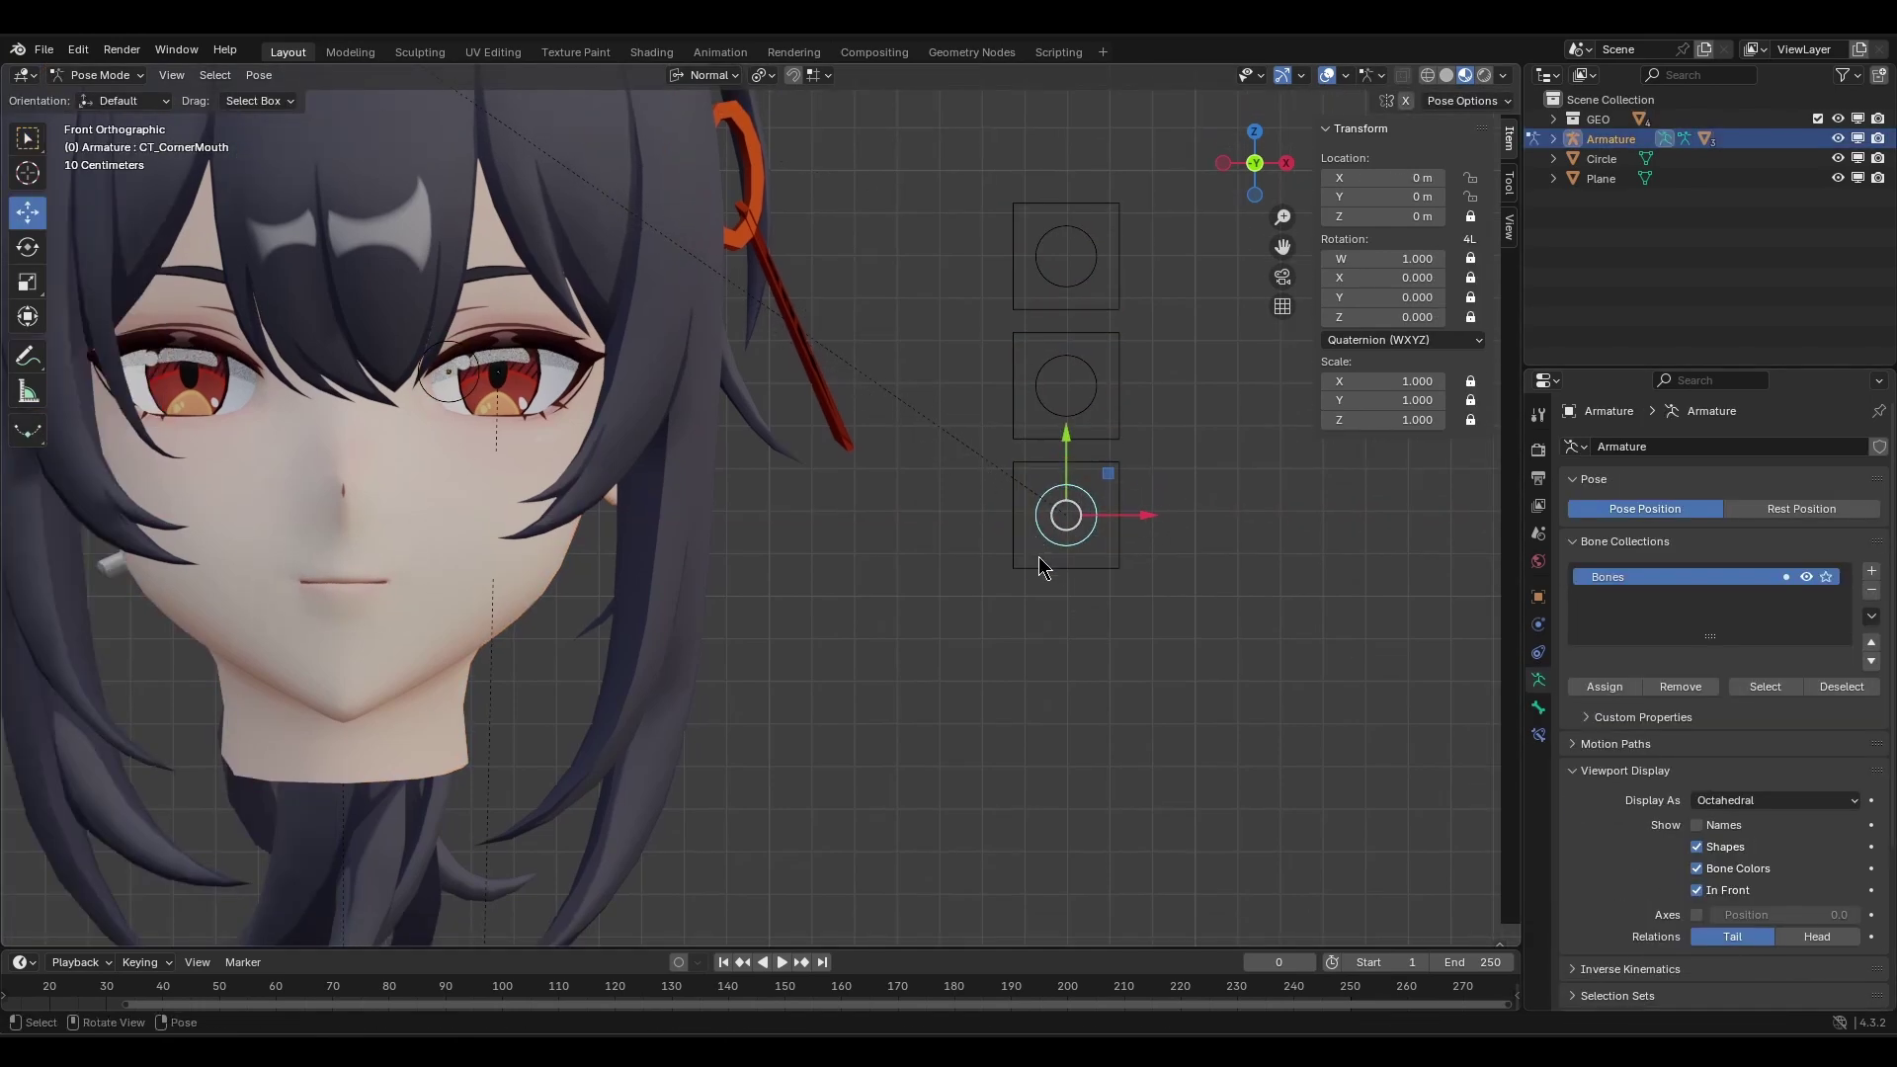
Duplicate the CT_CornerMouth control and container bones in Edit Mode, placing the copies up and outward from the three existing controls.
left_click(1087, 567)
middle_click_drag(1106, 556, 993, 573, "shift")
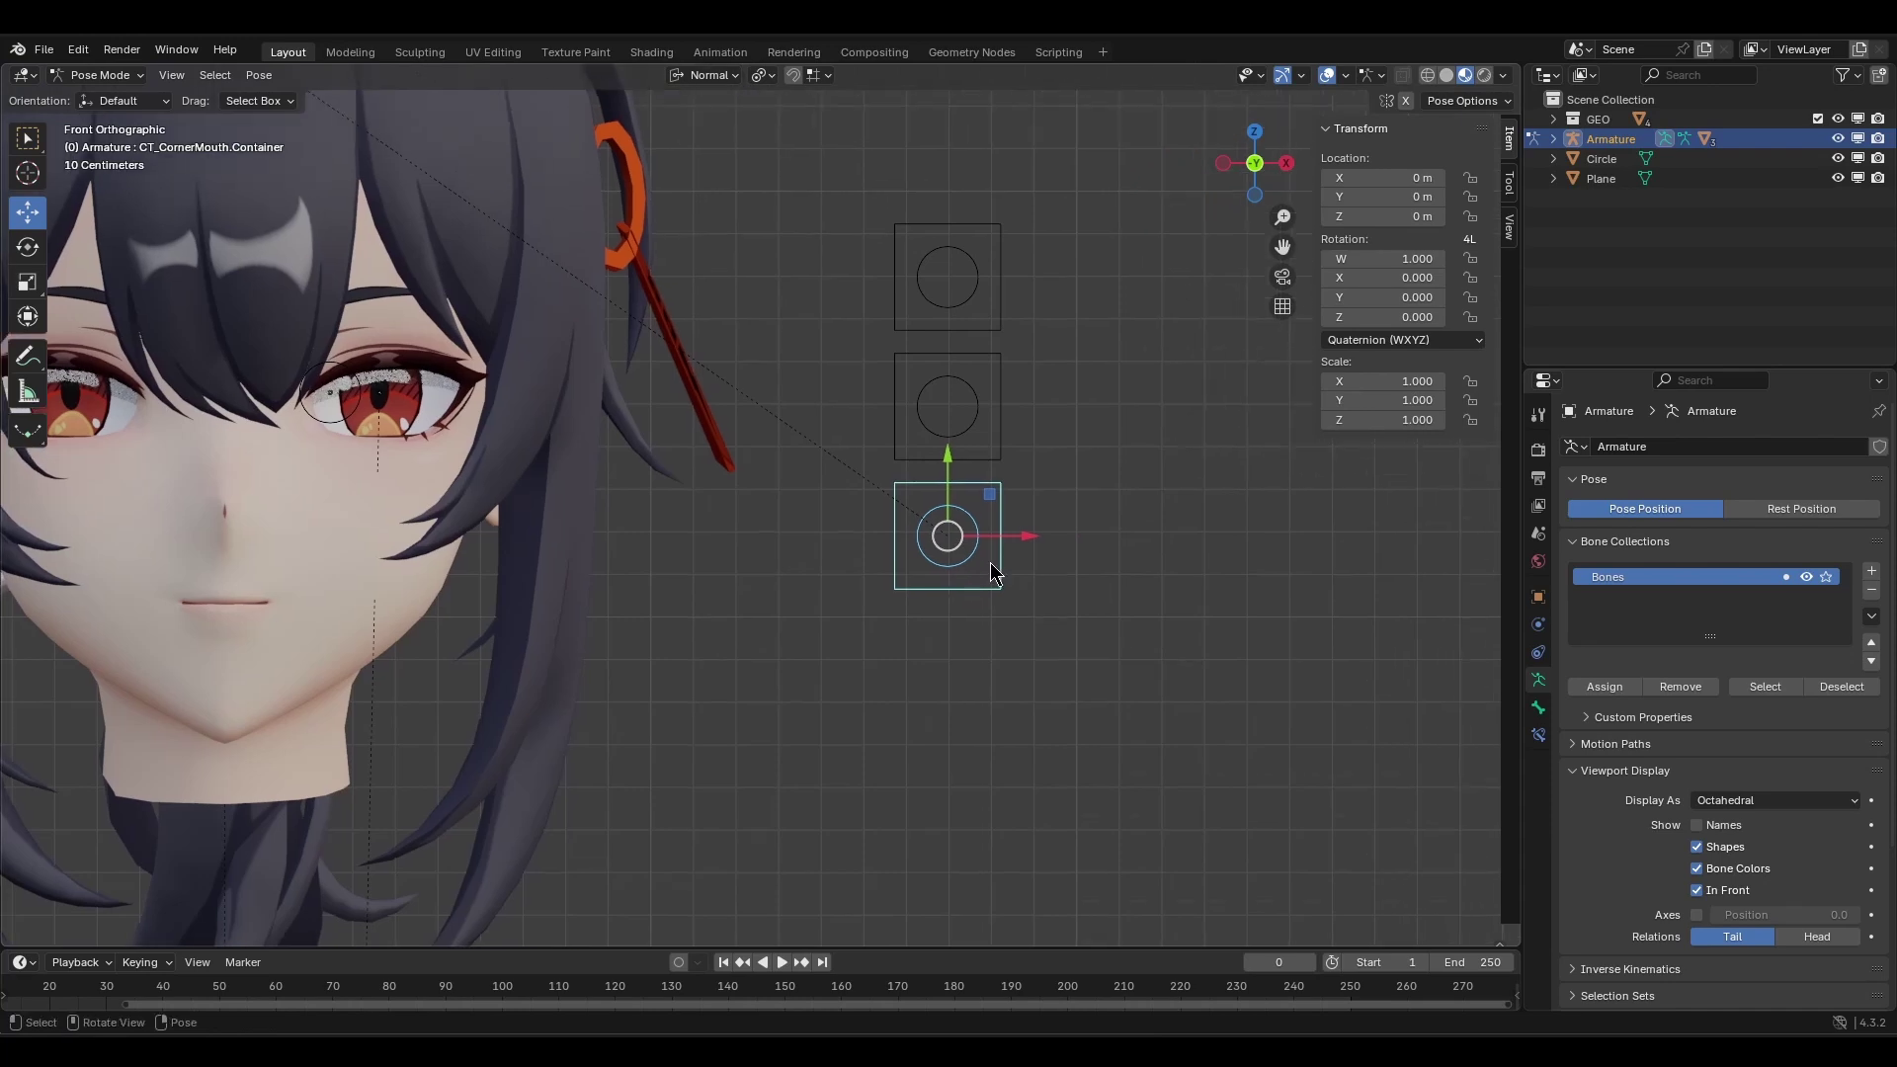
key("Tab")
middle_click_drag(1021, 457, 840, 576, "shift")
key("shift+d")
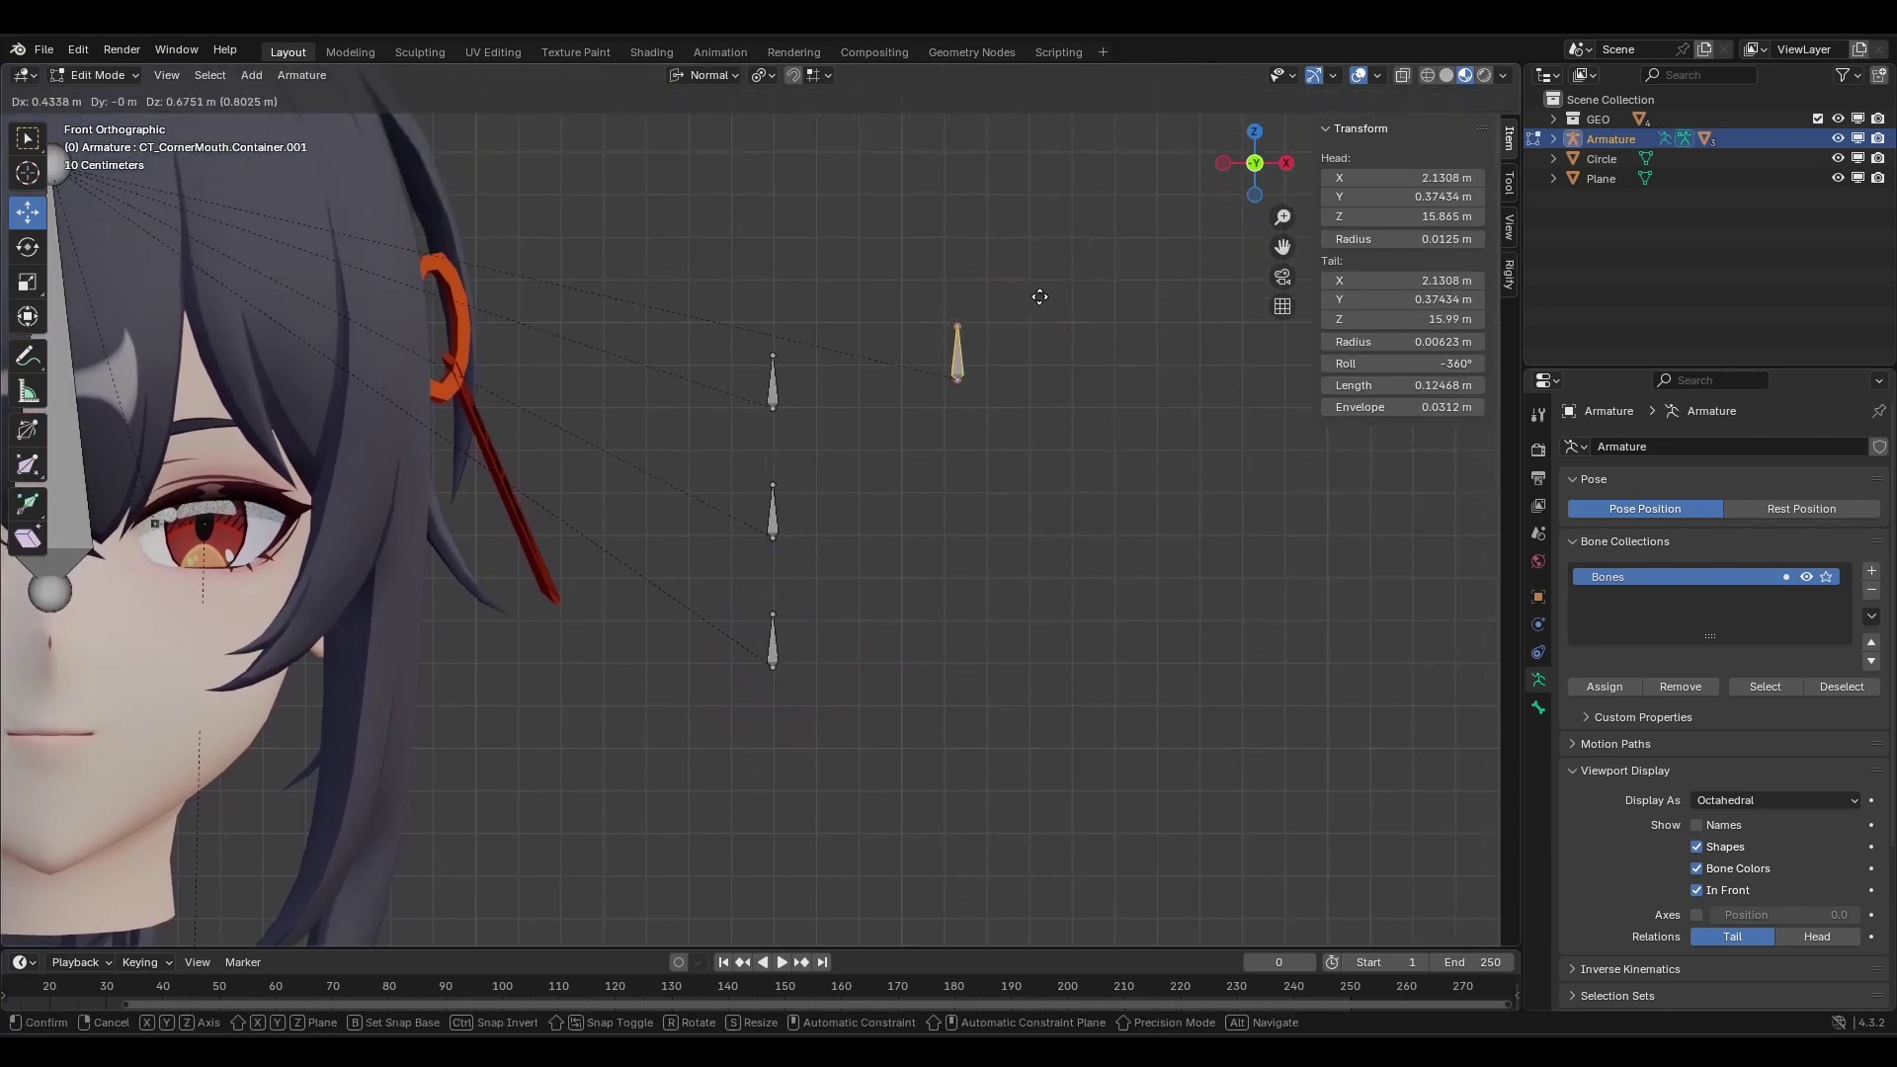
left_click(1067, 297)
key("Tab")
middle_click_drag(1055, 352, 993, 385, "shift")
Set the duplicated container bone's custom shape Y scale to 0.2 to flatten it into a slider.
left_click(1538, 707)
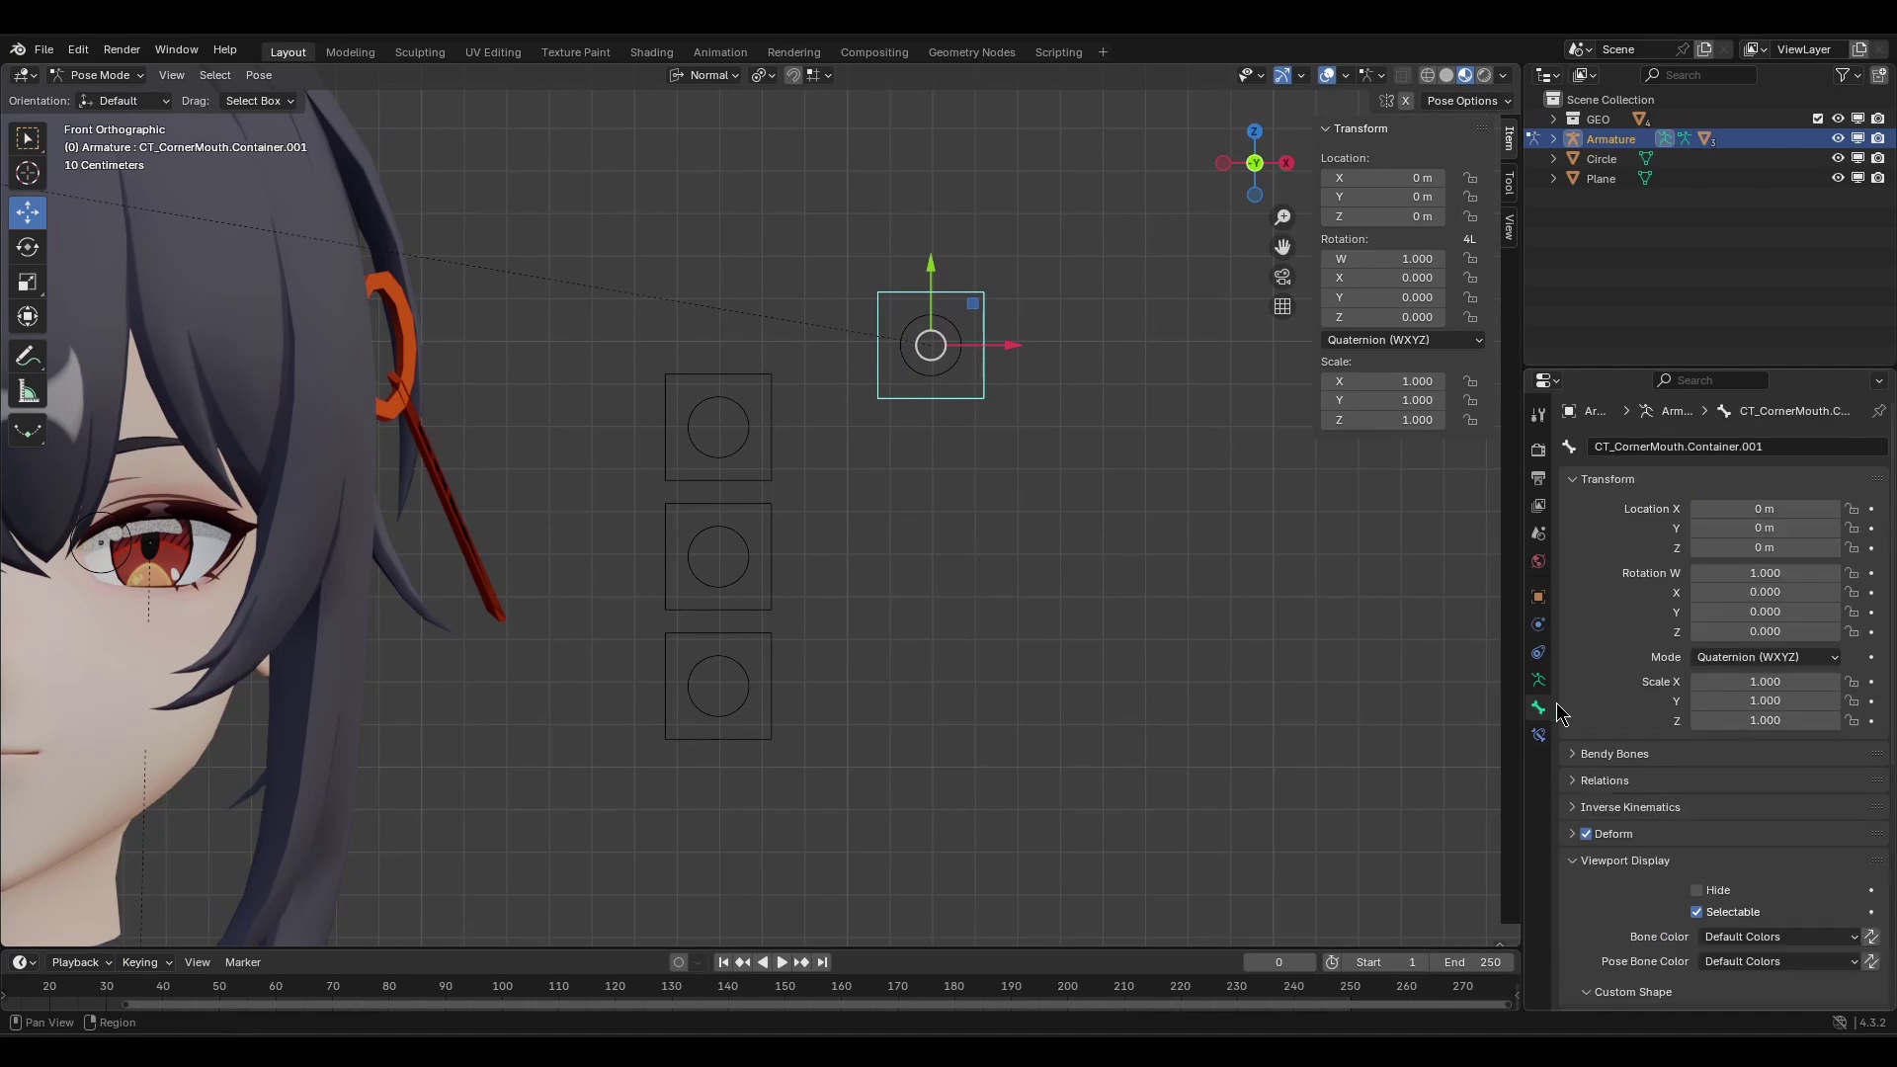
scroll(1768, 679, "down", 10)
left_click_drag(1768, 678, 1768, 677)
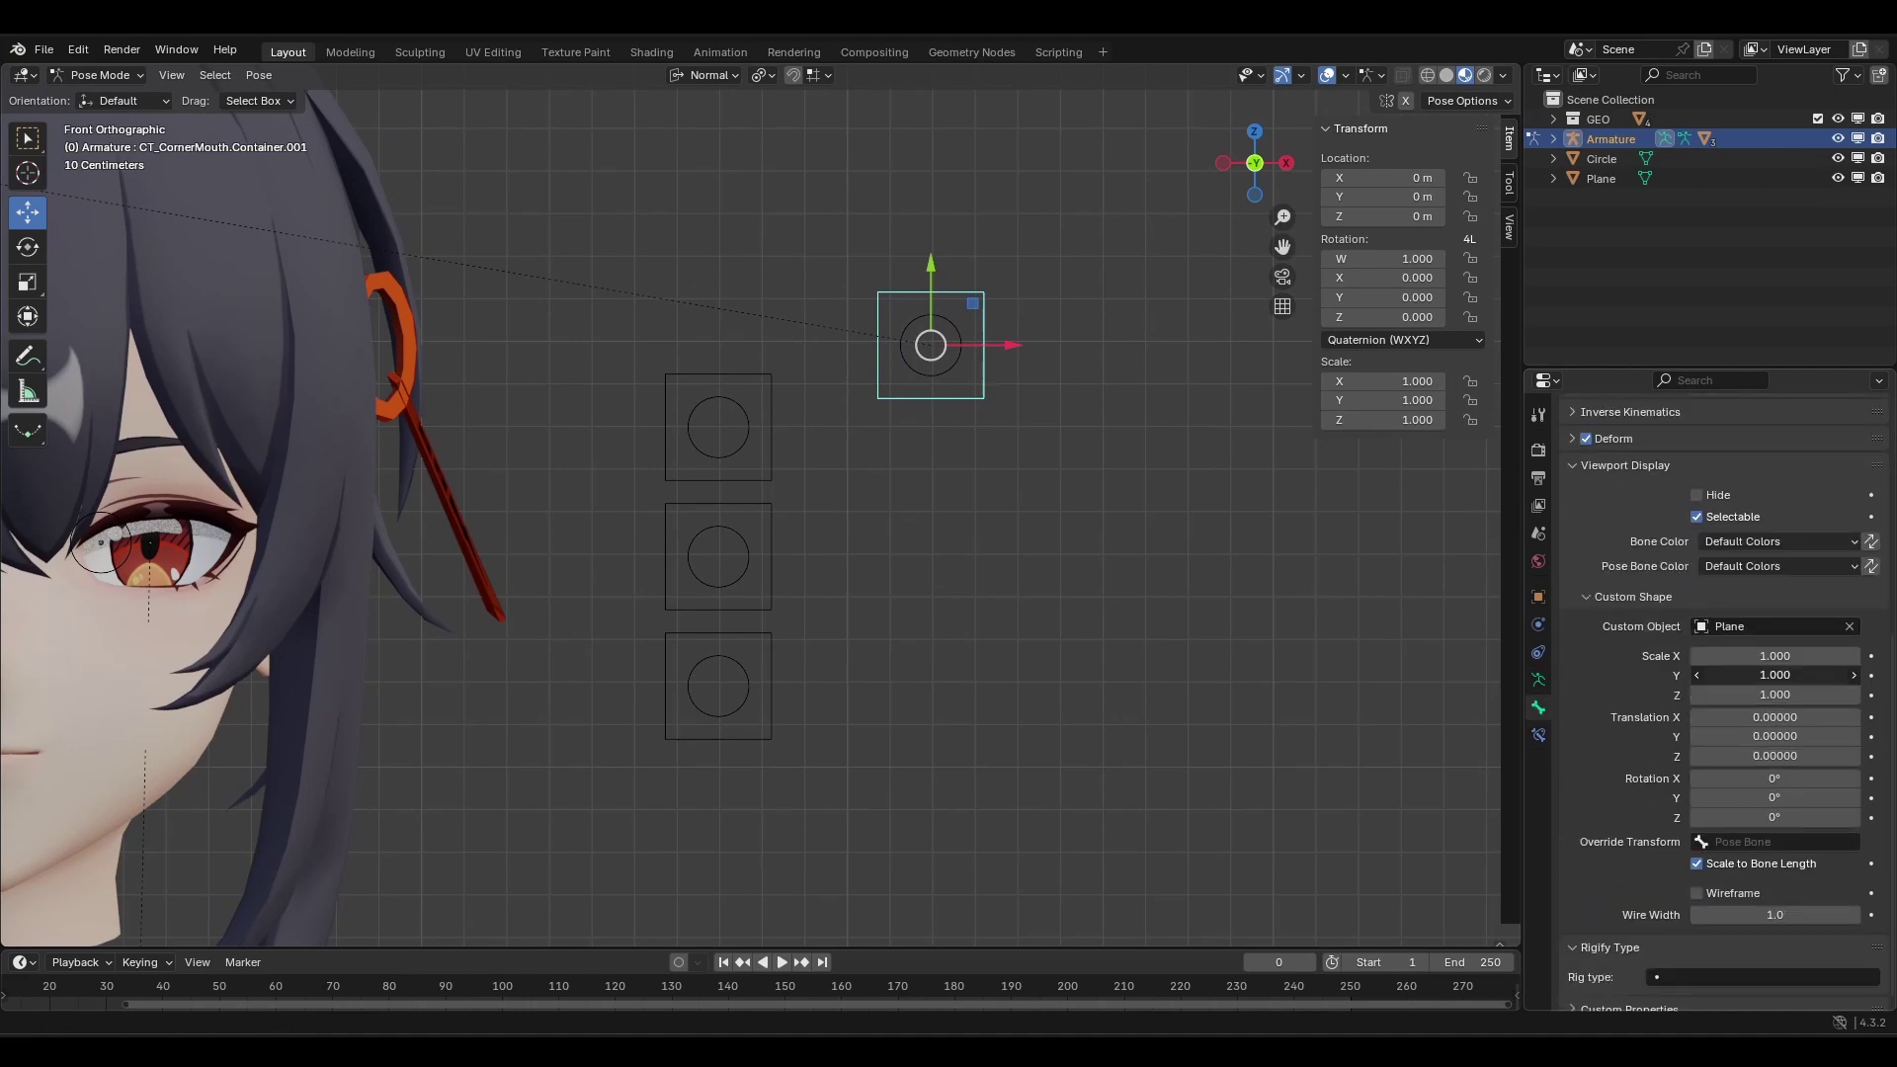
left_click_drag(1561, 677, 1660, 678)
key("ctrl+z")
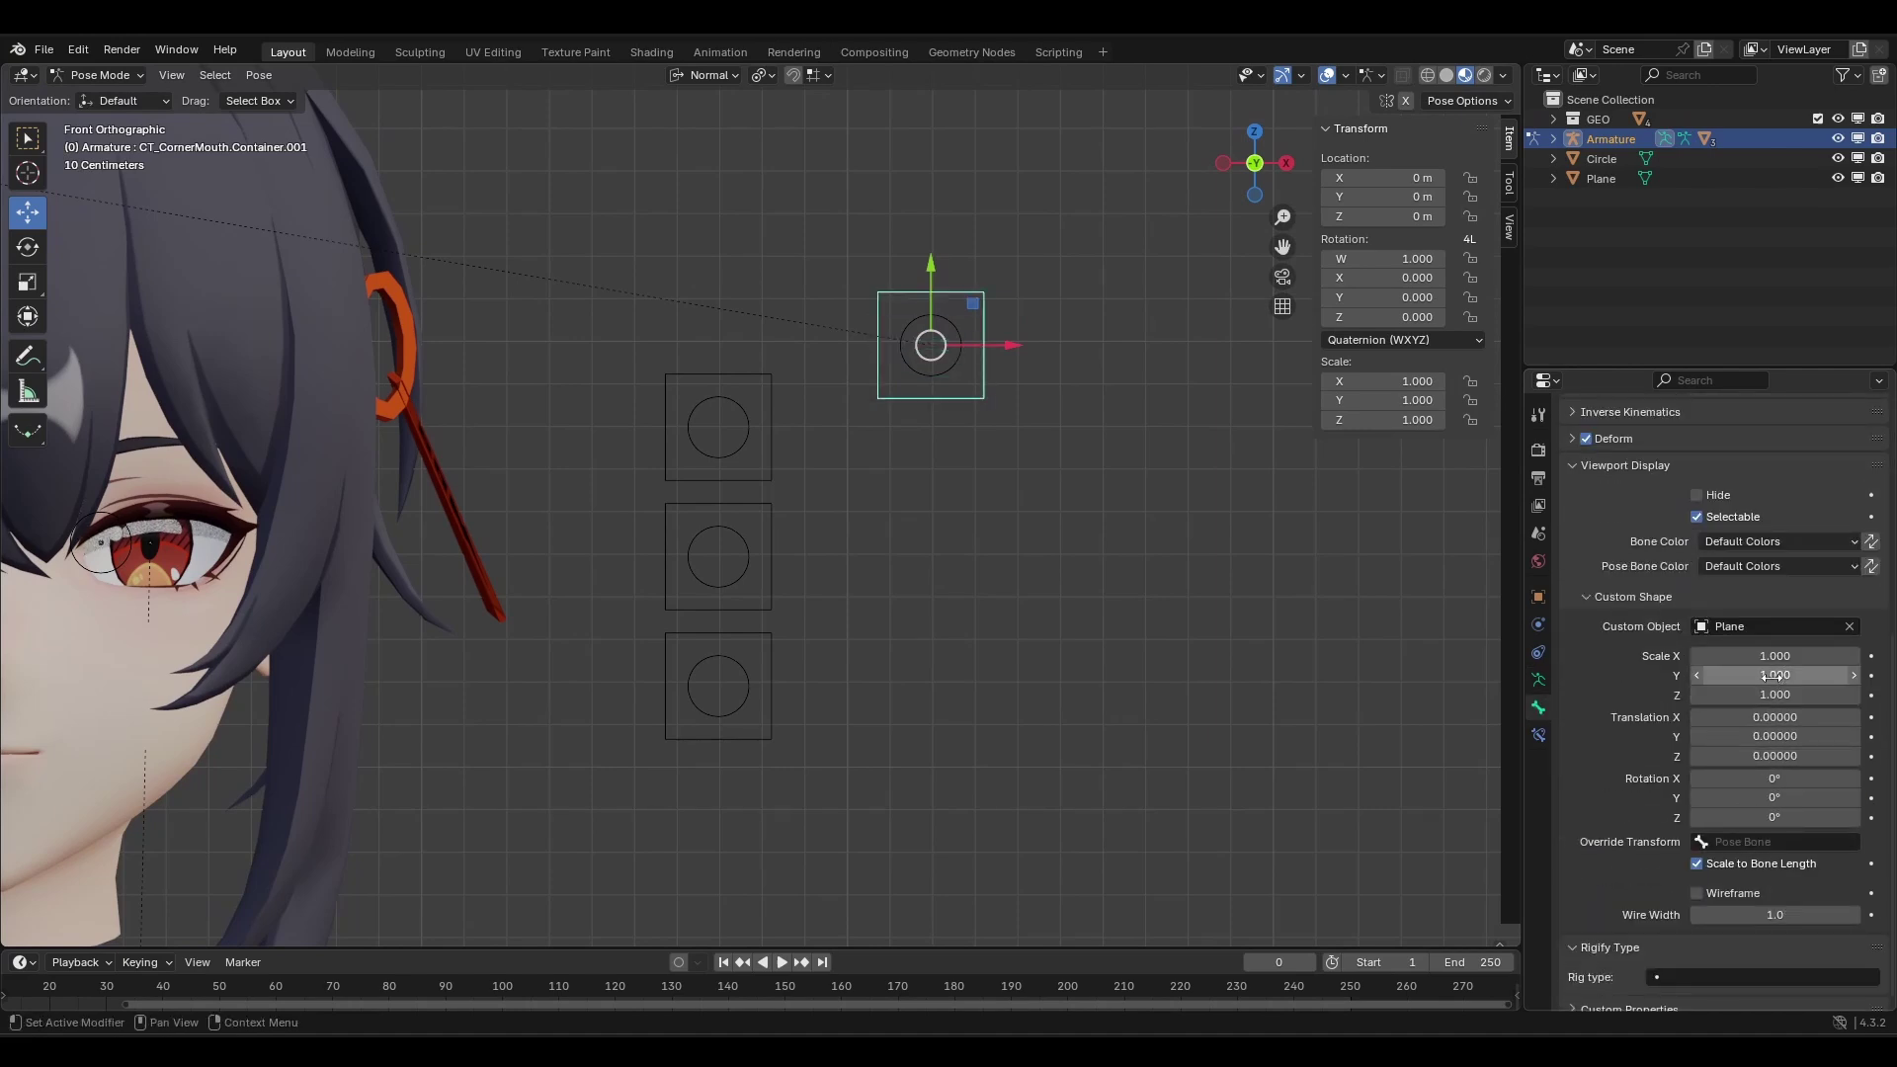
left_click(1697, 676)
left_click(1697, 676)
left_click(1697, 675)
left_click(1697, 676)
left_click(1697, 675)
left_click(1697, 676)
left_click(1697, 677)
left_click(1697, 677)
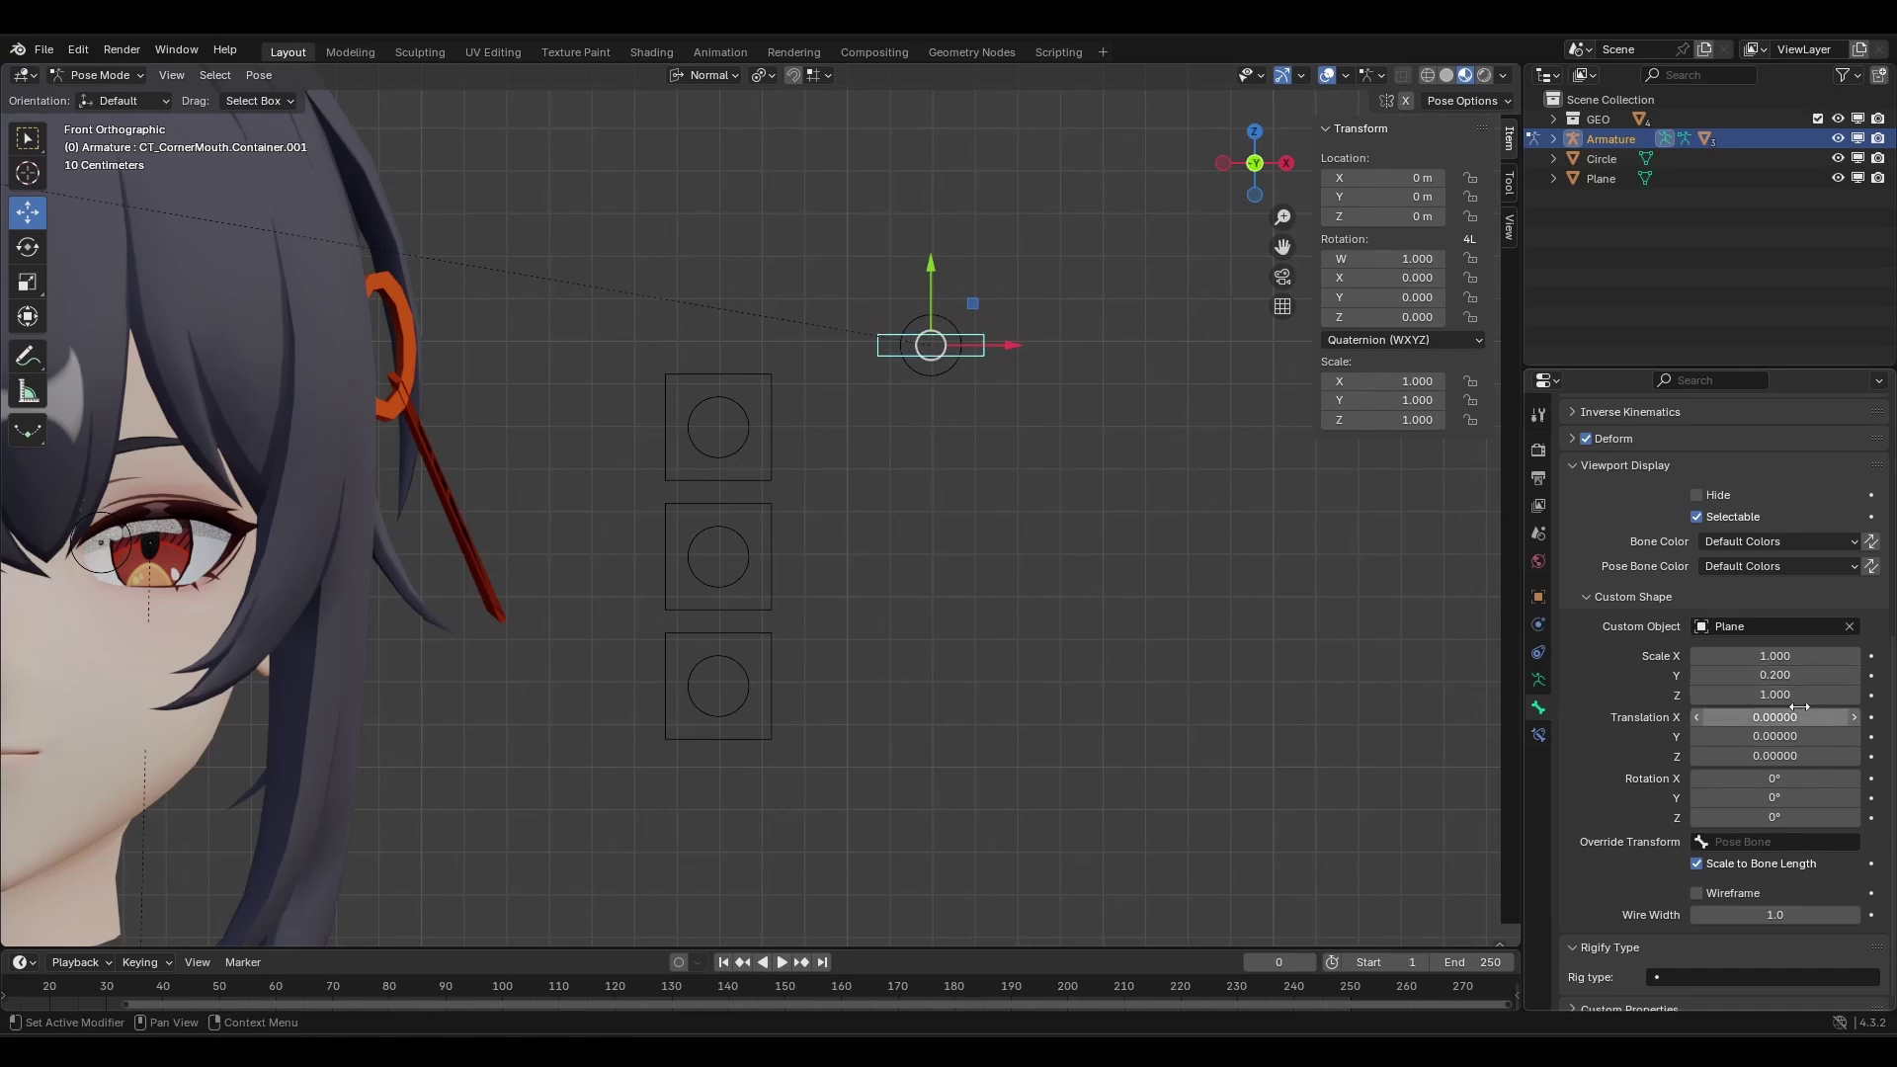
Set the slider container's custom shape X translation to 0.09.
left_click(1854, 717)
left_click(1854, 717)
left_click(1854, 718)
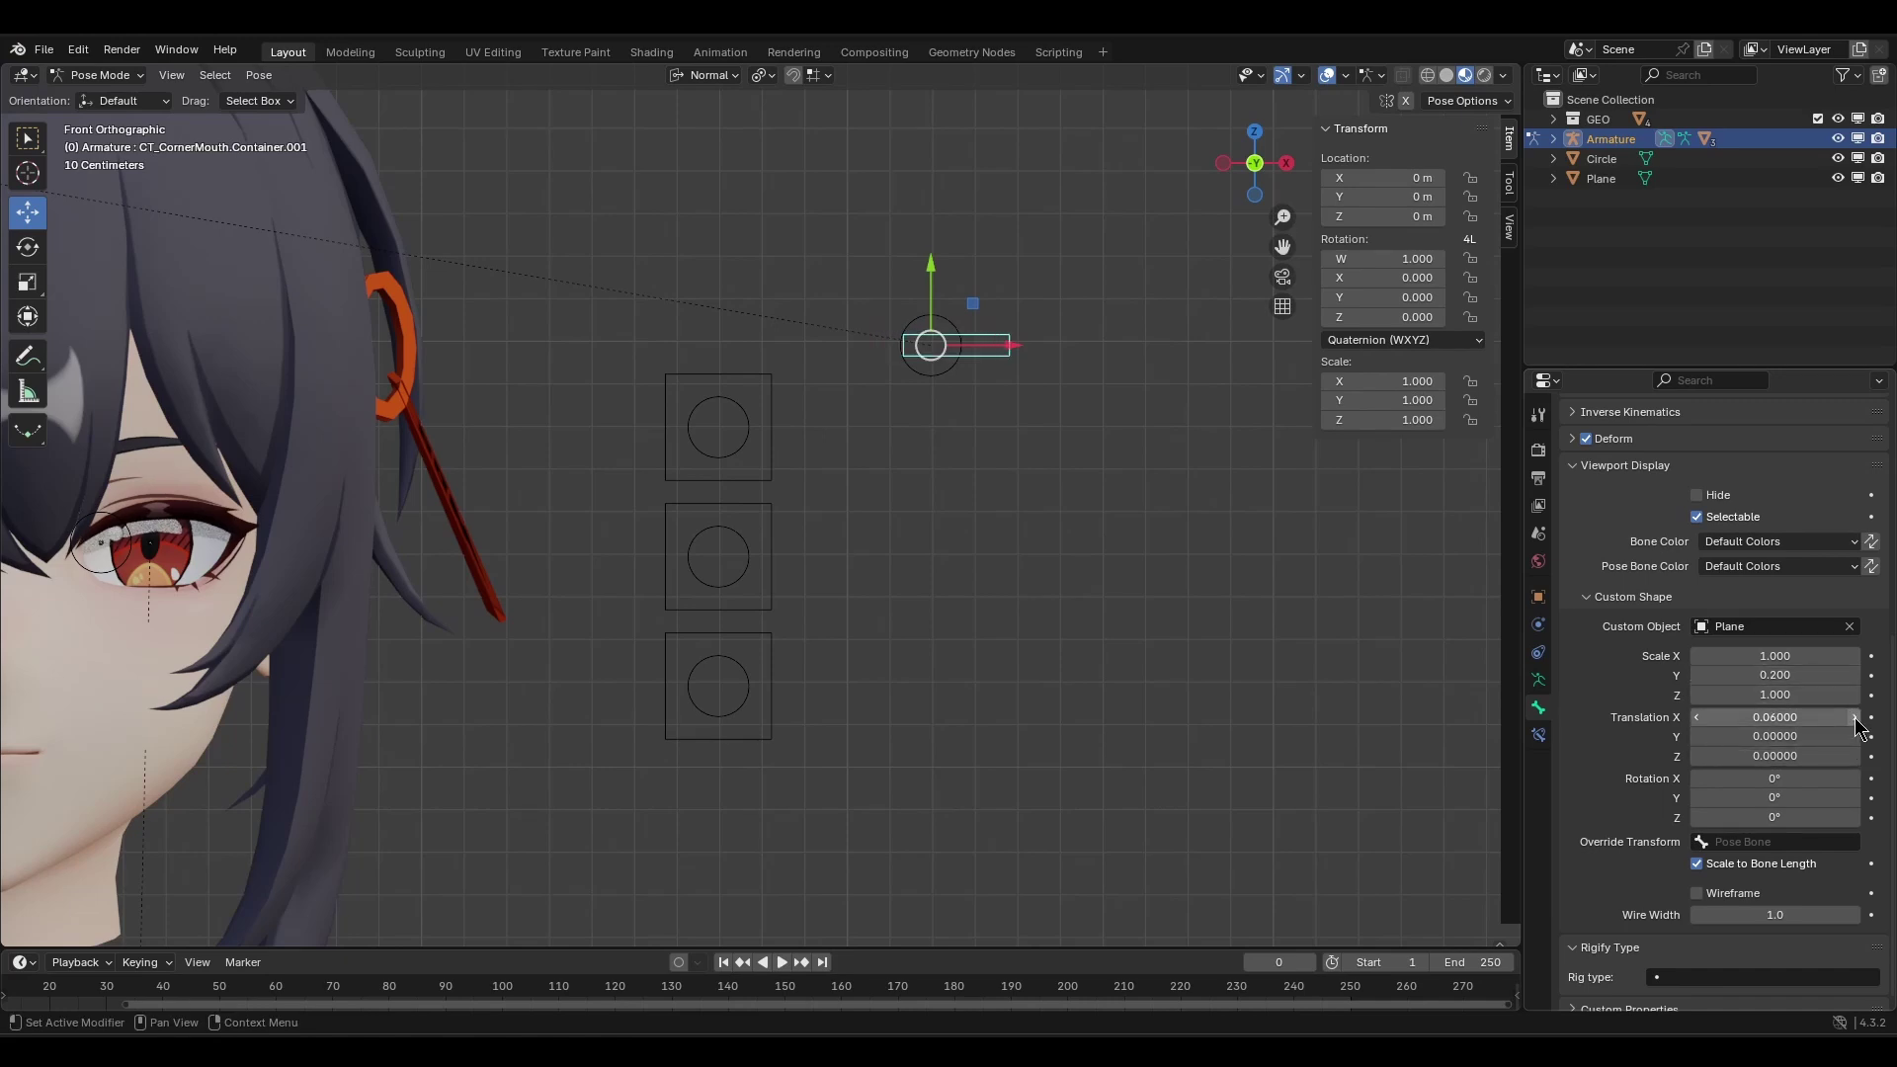
left_click(1854, 717)
left_click(1855, 717)
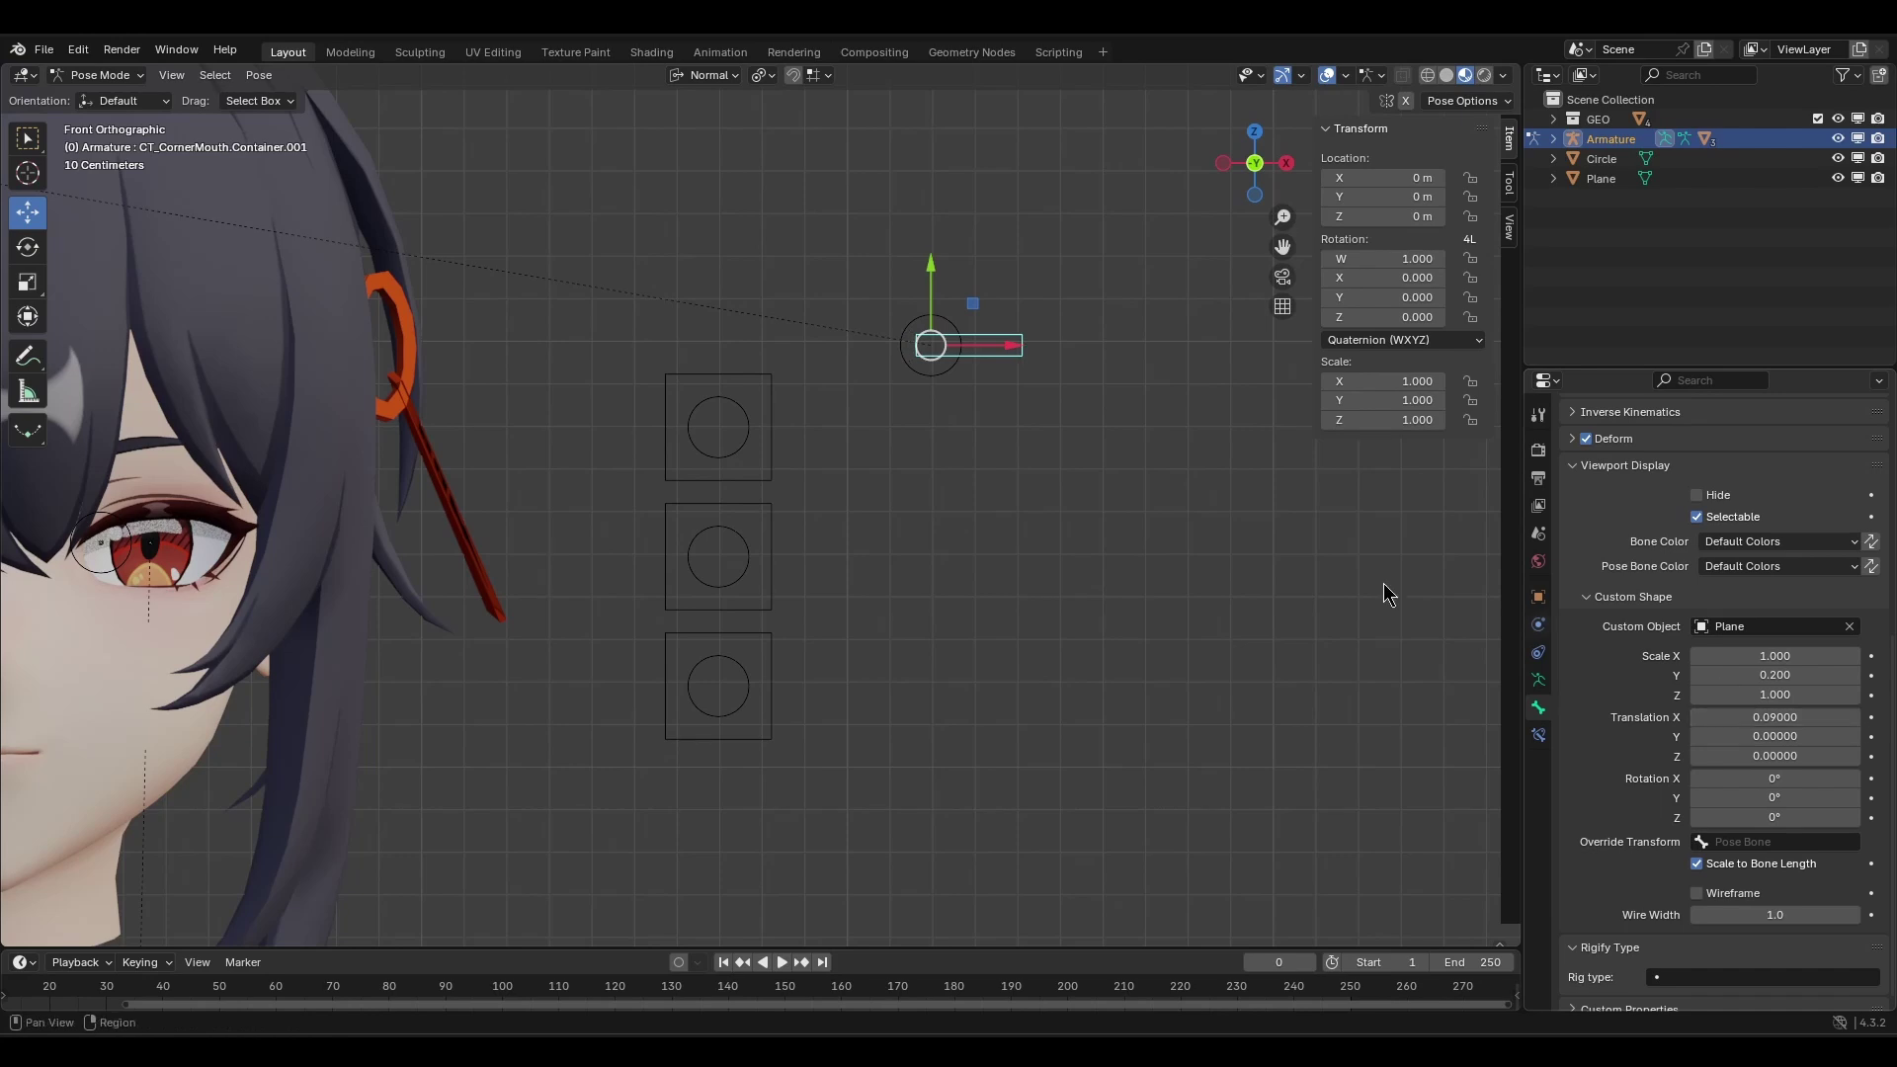
Lock the duplicated circle control's Y location, try sliding it along X, and undo the move.
left_click(940, 379)
middle_click_drag(962, 413, 899, 534, "shift")
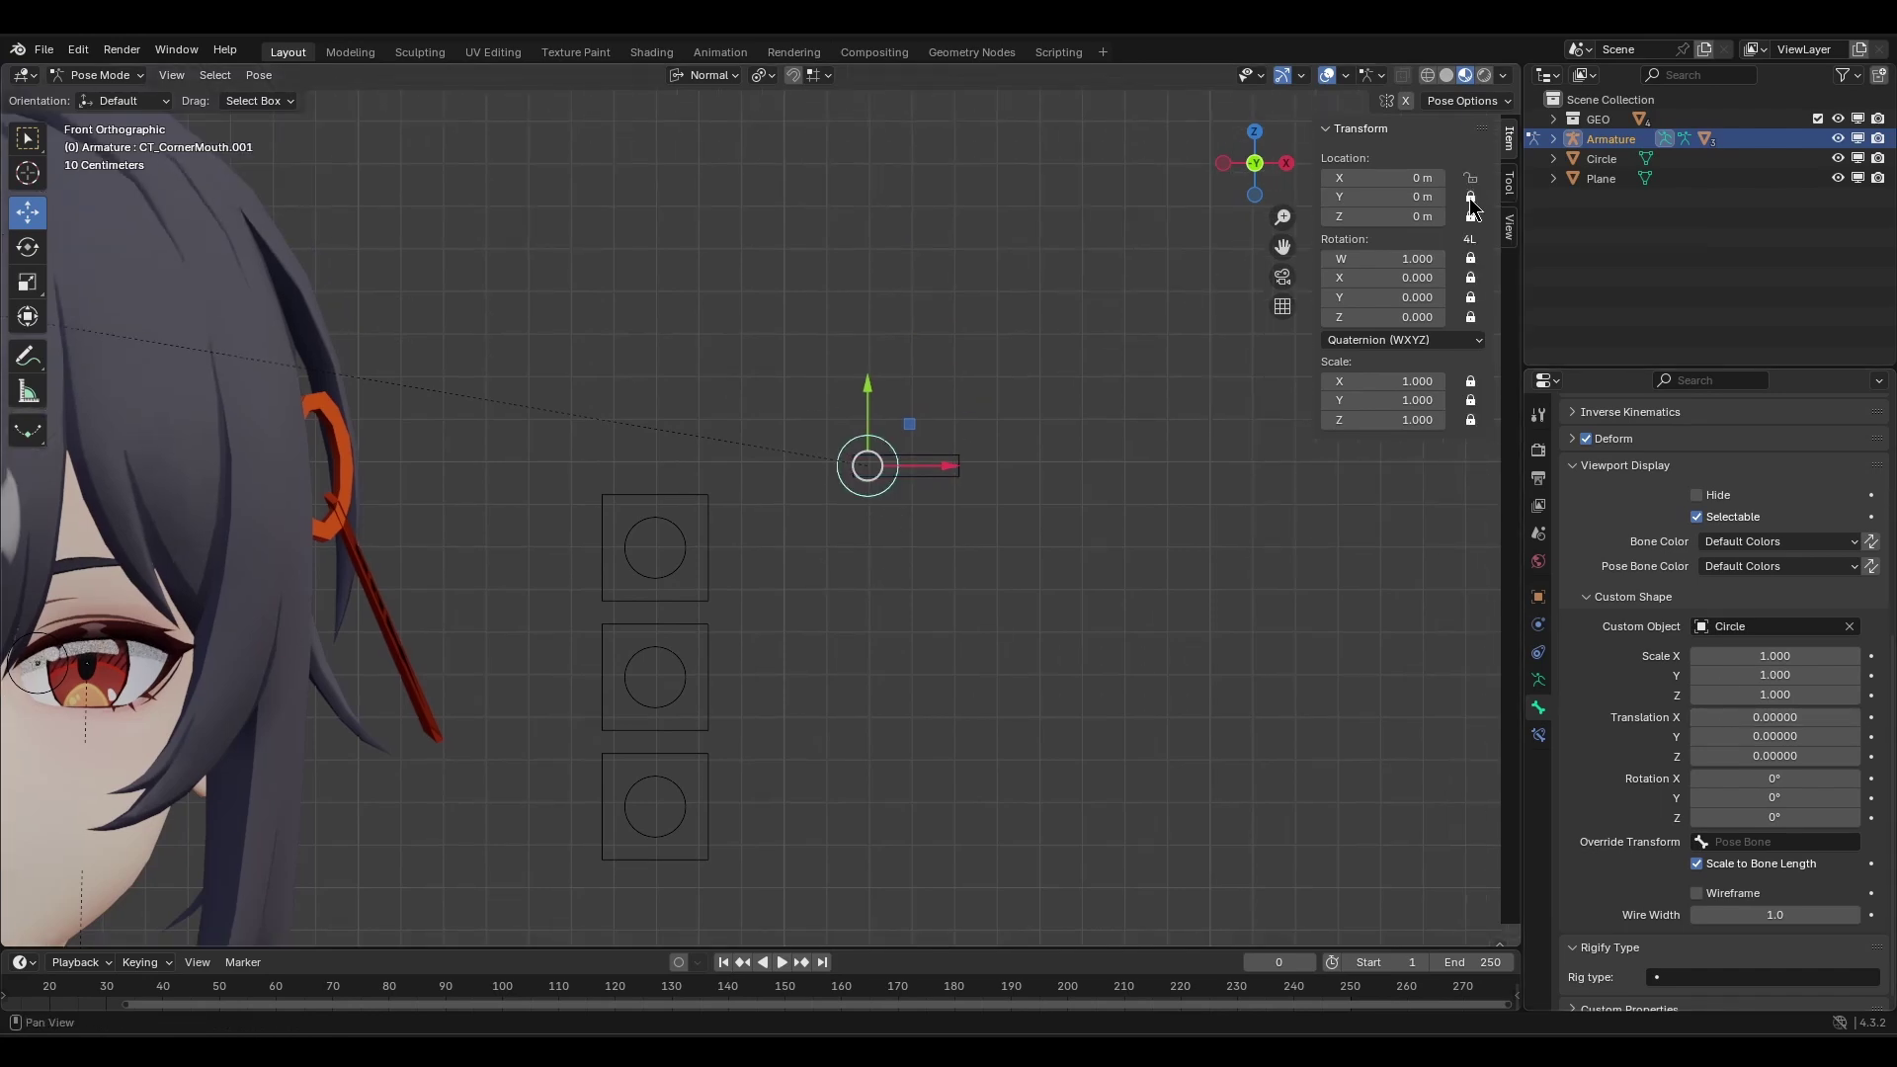
mouse_move(918, 474)
left_mouse_down()
mouse_move(882, 476)
mouse_move(896, 472)
left_mouse_up()
key("ctrl+z")
Rename the duplicated circle bone CT_Aaa and its slider container bone CT_Aaa.Container.
middle_click_drag(928, 539, 1101, 473, "shift")
key("F2")
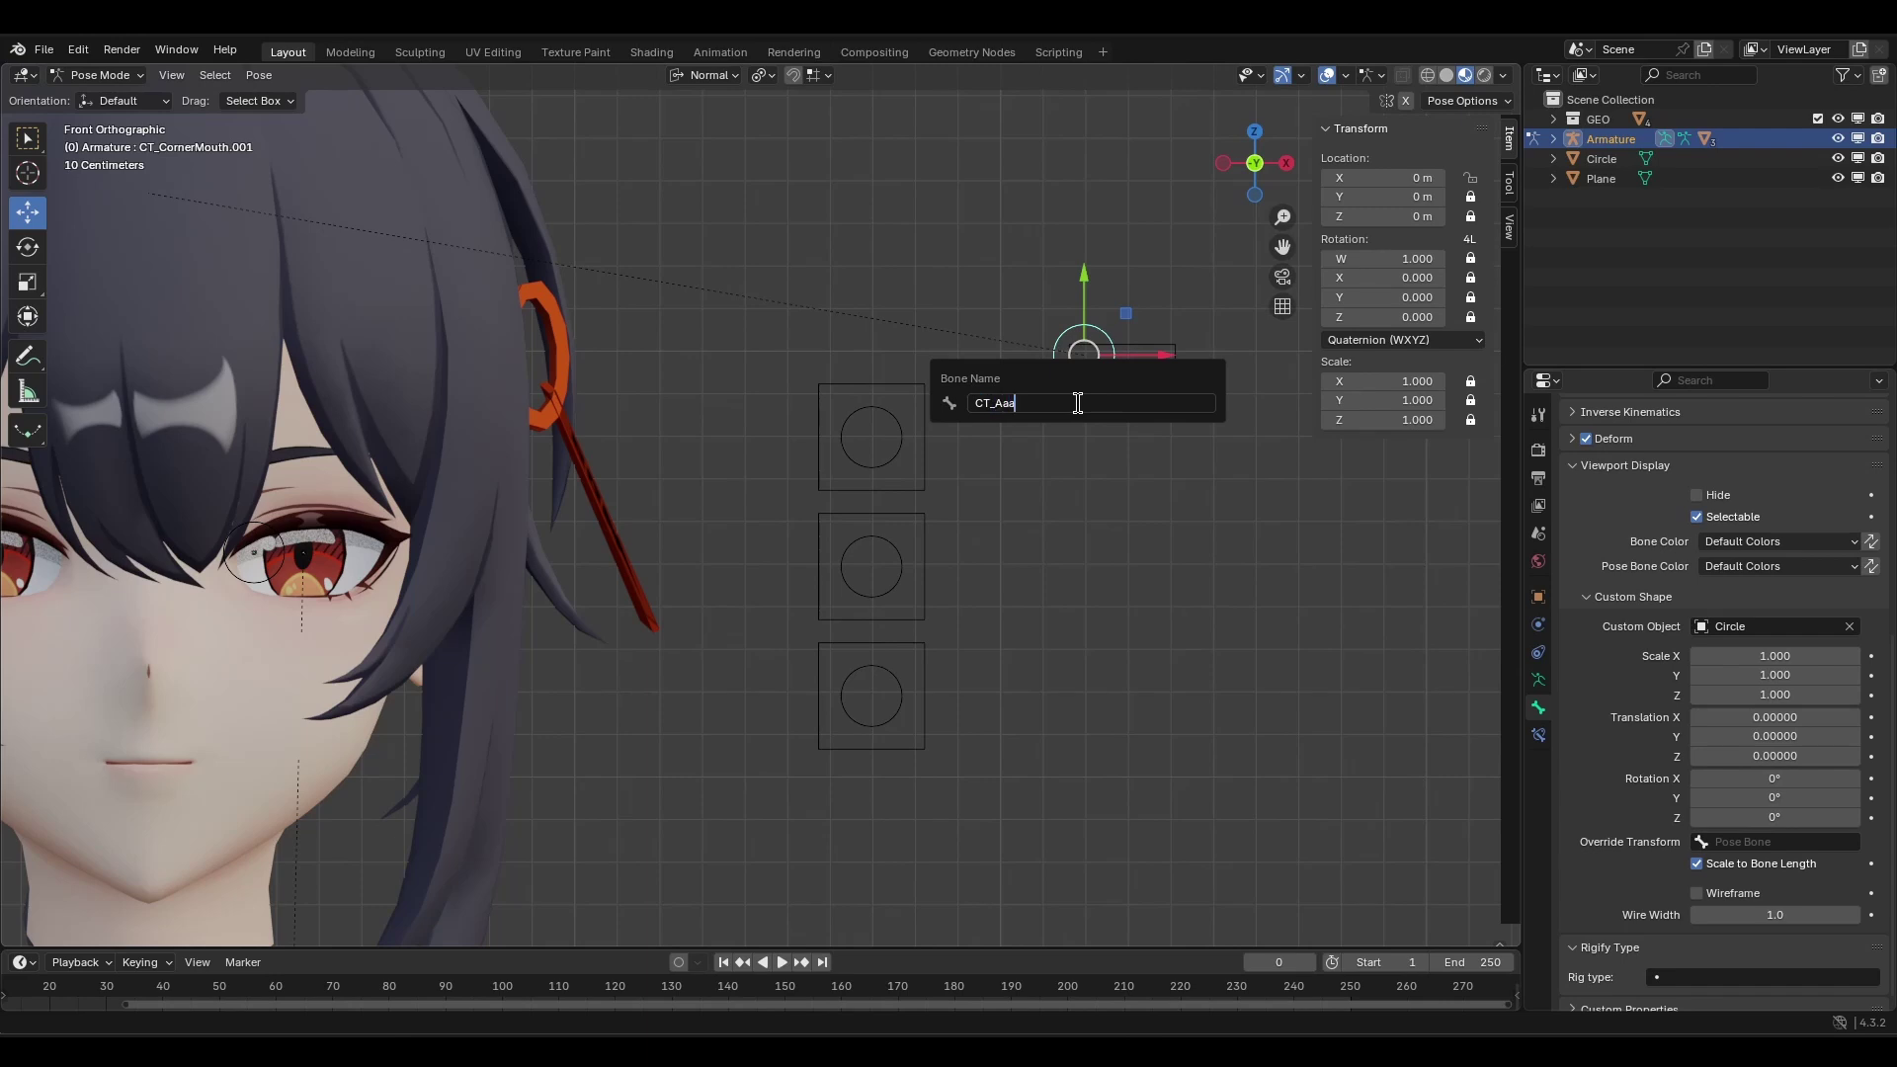
type("CT_Aaa")
key("Return")
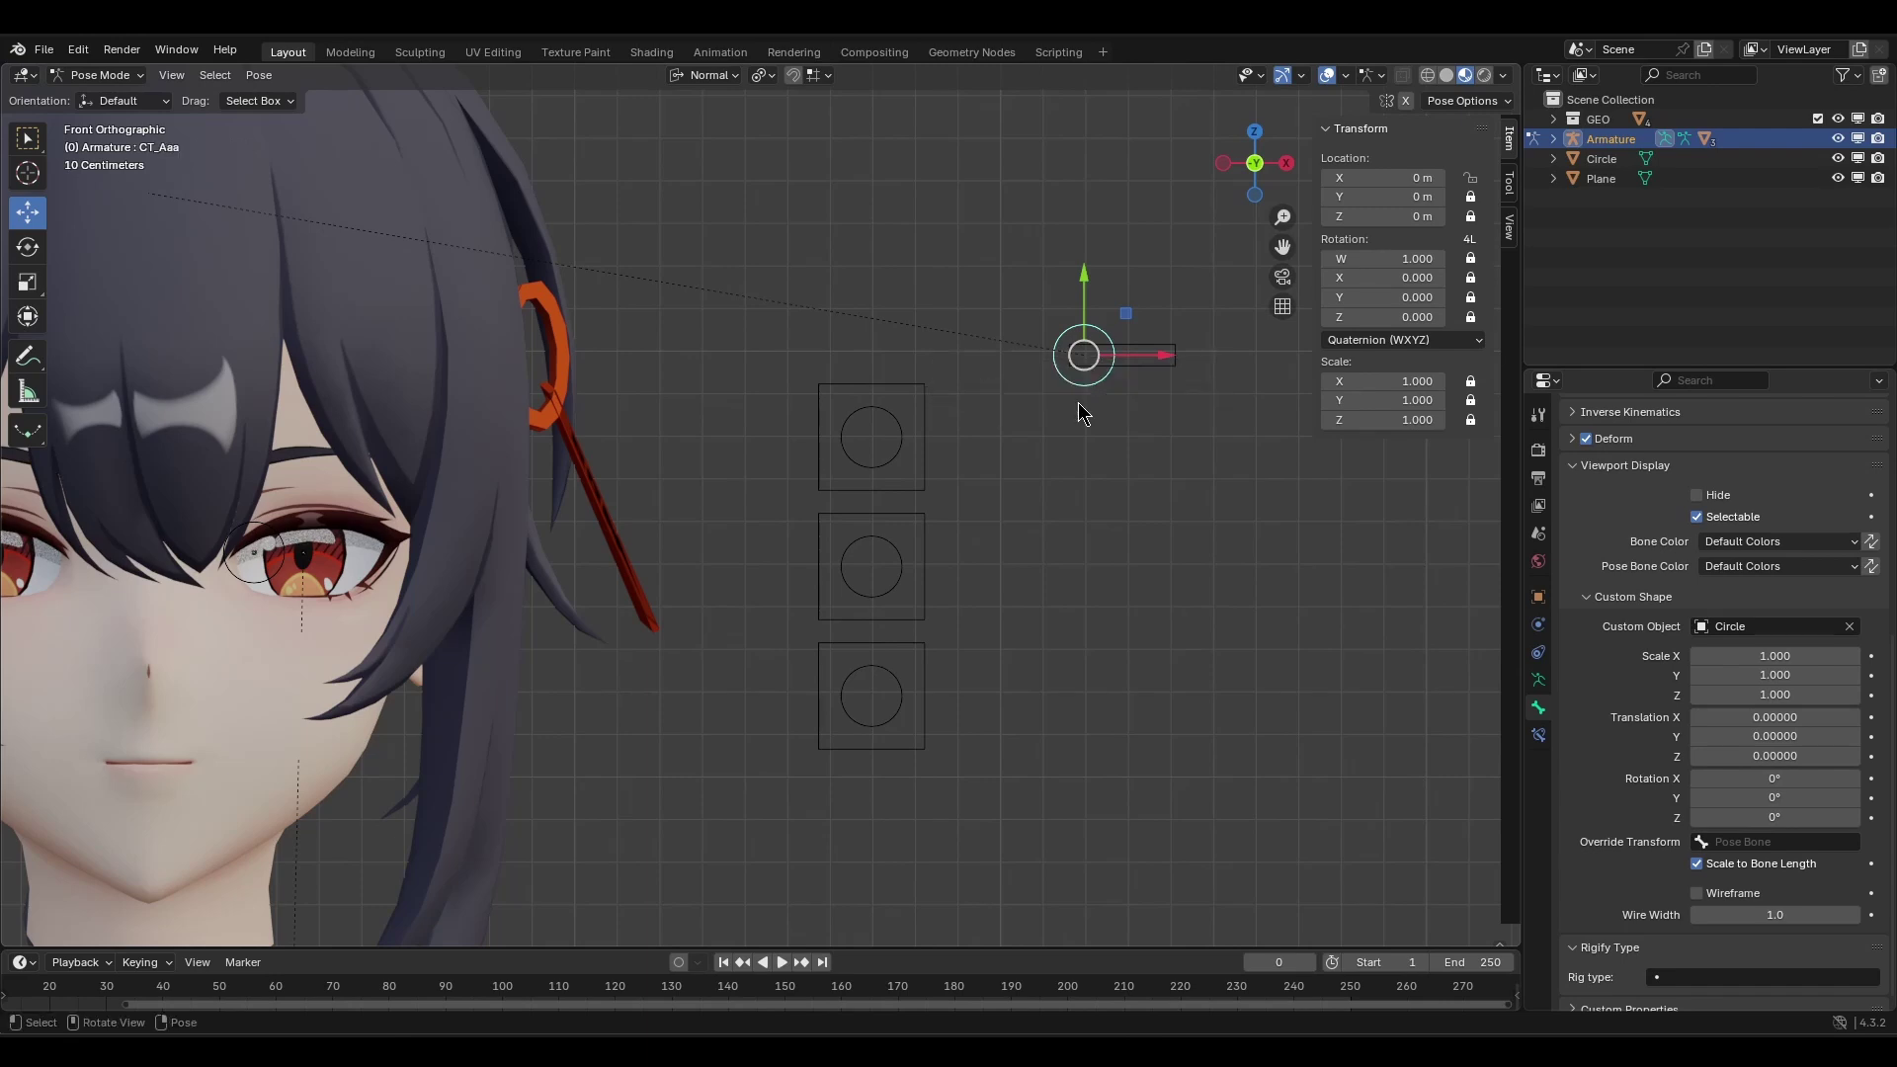
left_click(1136, 373)
key("F2")
type("CT_Aaa.Container")
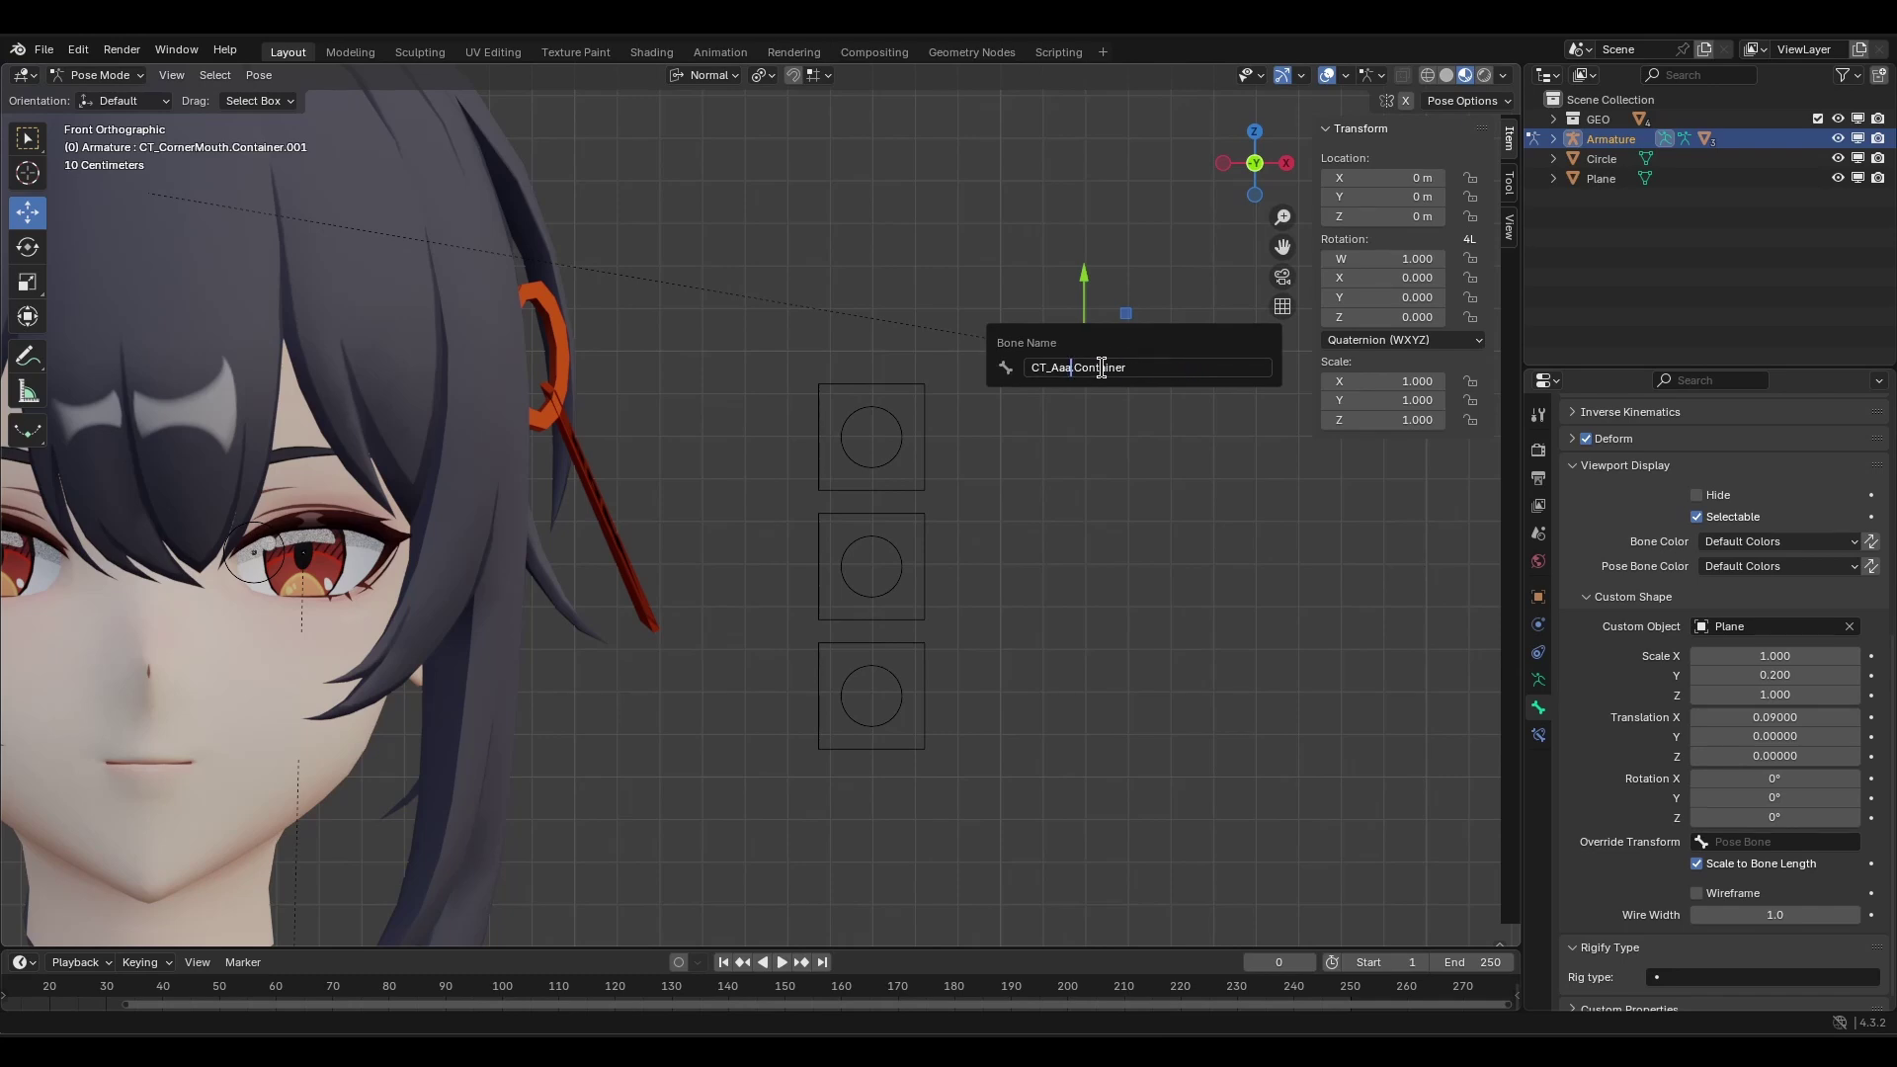
key("Return")
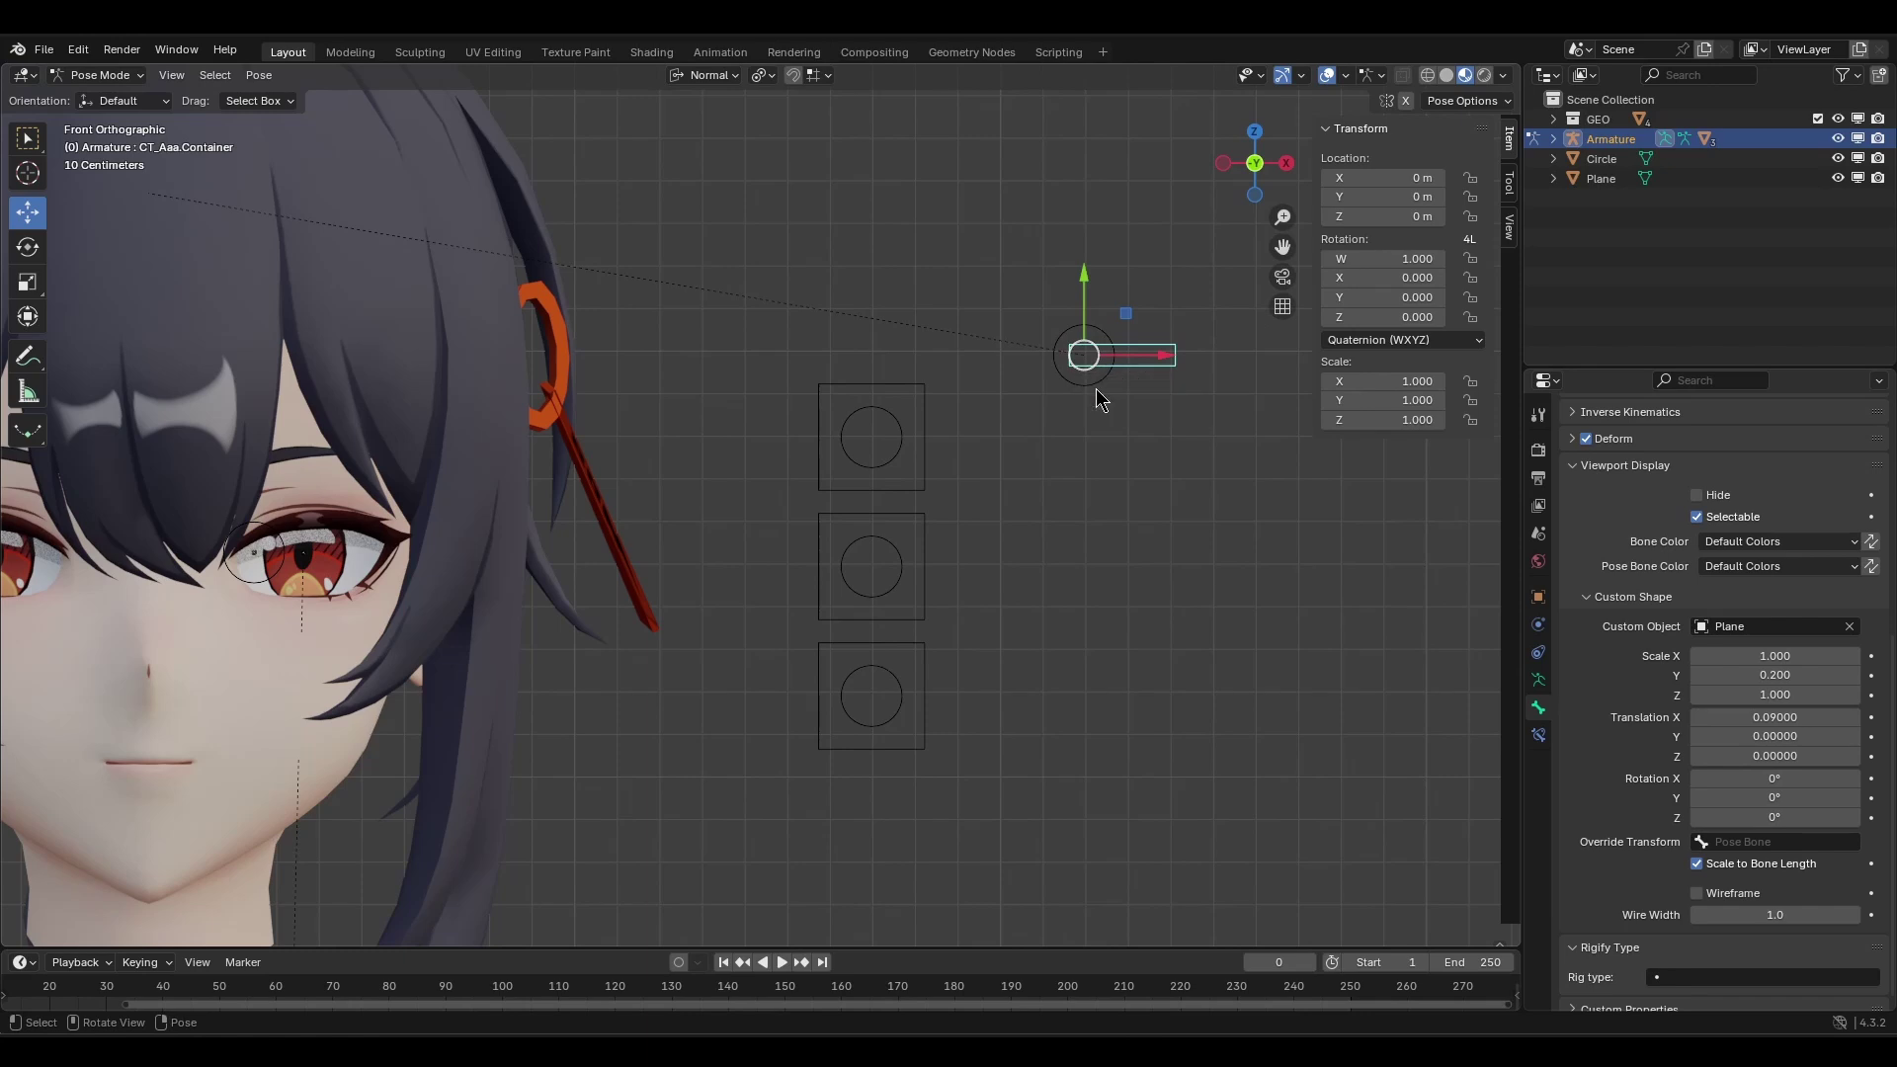
Copy CT_Aaa's X location as a new driver and paste it onto the Aaa shape key value.
left_click(1093, 389)
middle_click_drag(1084, 445, 1121, 439, "shift")
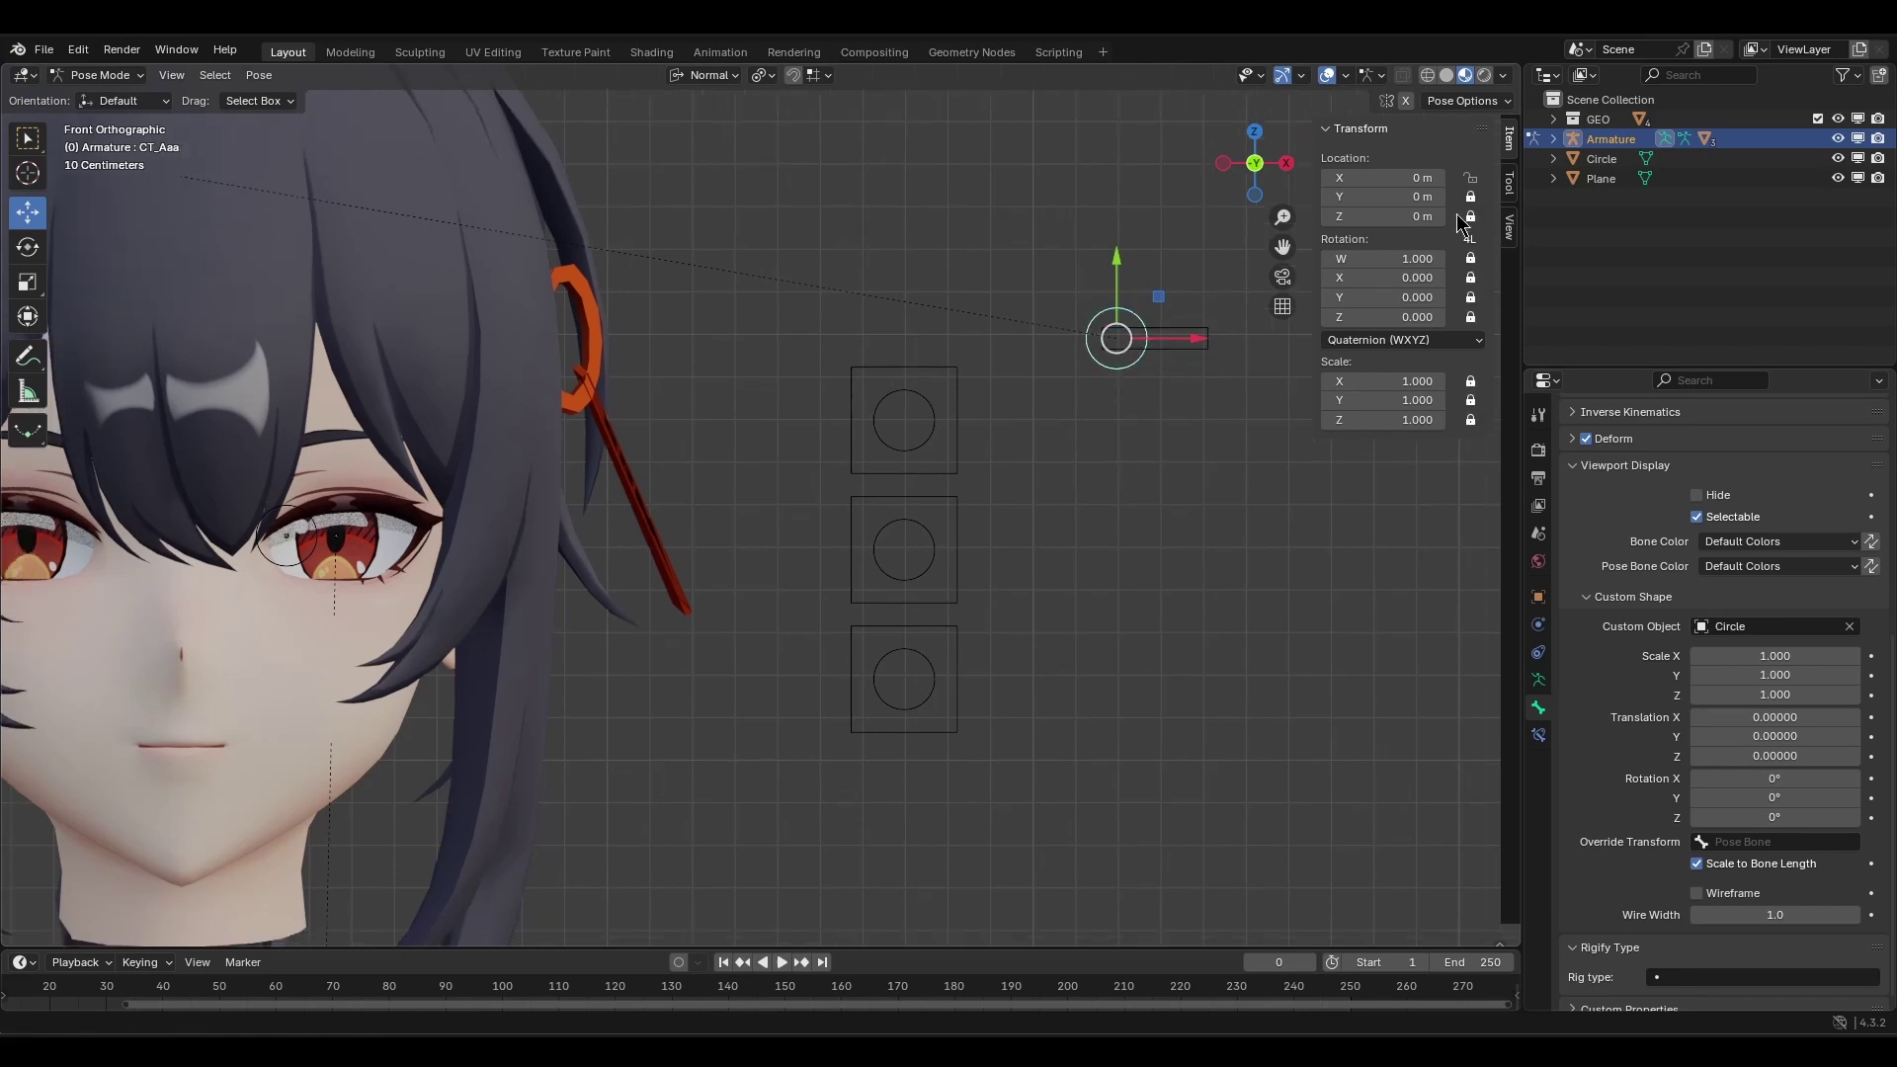
right_click(1358, 181)
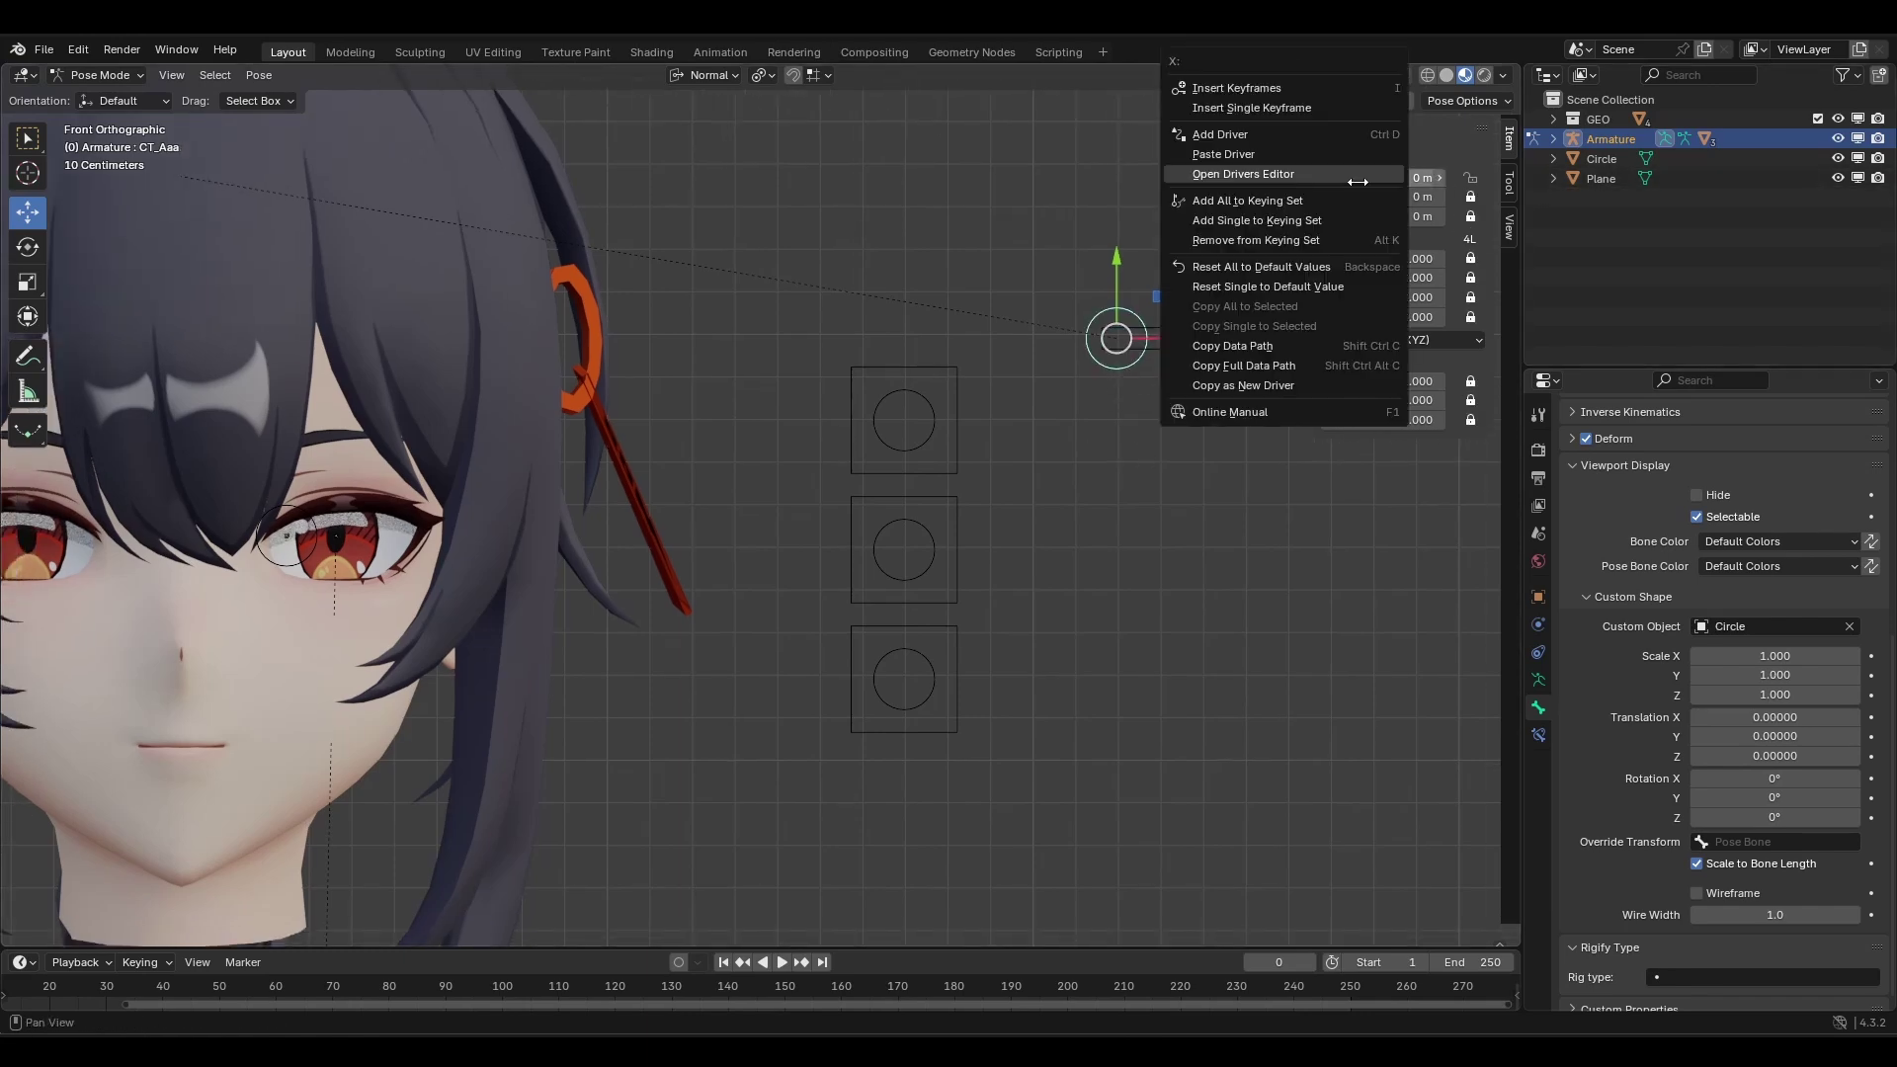
left_click(1283, 385)
key("ctrl+Tab")
left_click(233, 761)
left_click(1537, 734)
scroll(1651, 669, "up", 3)
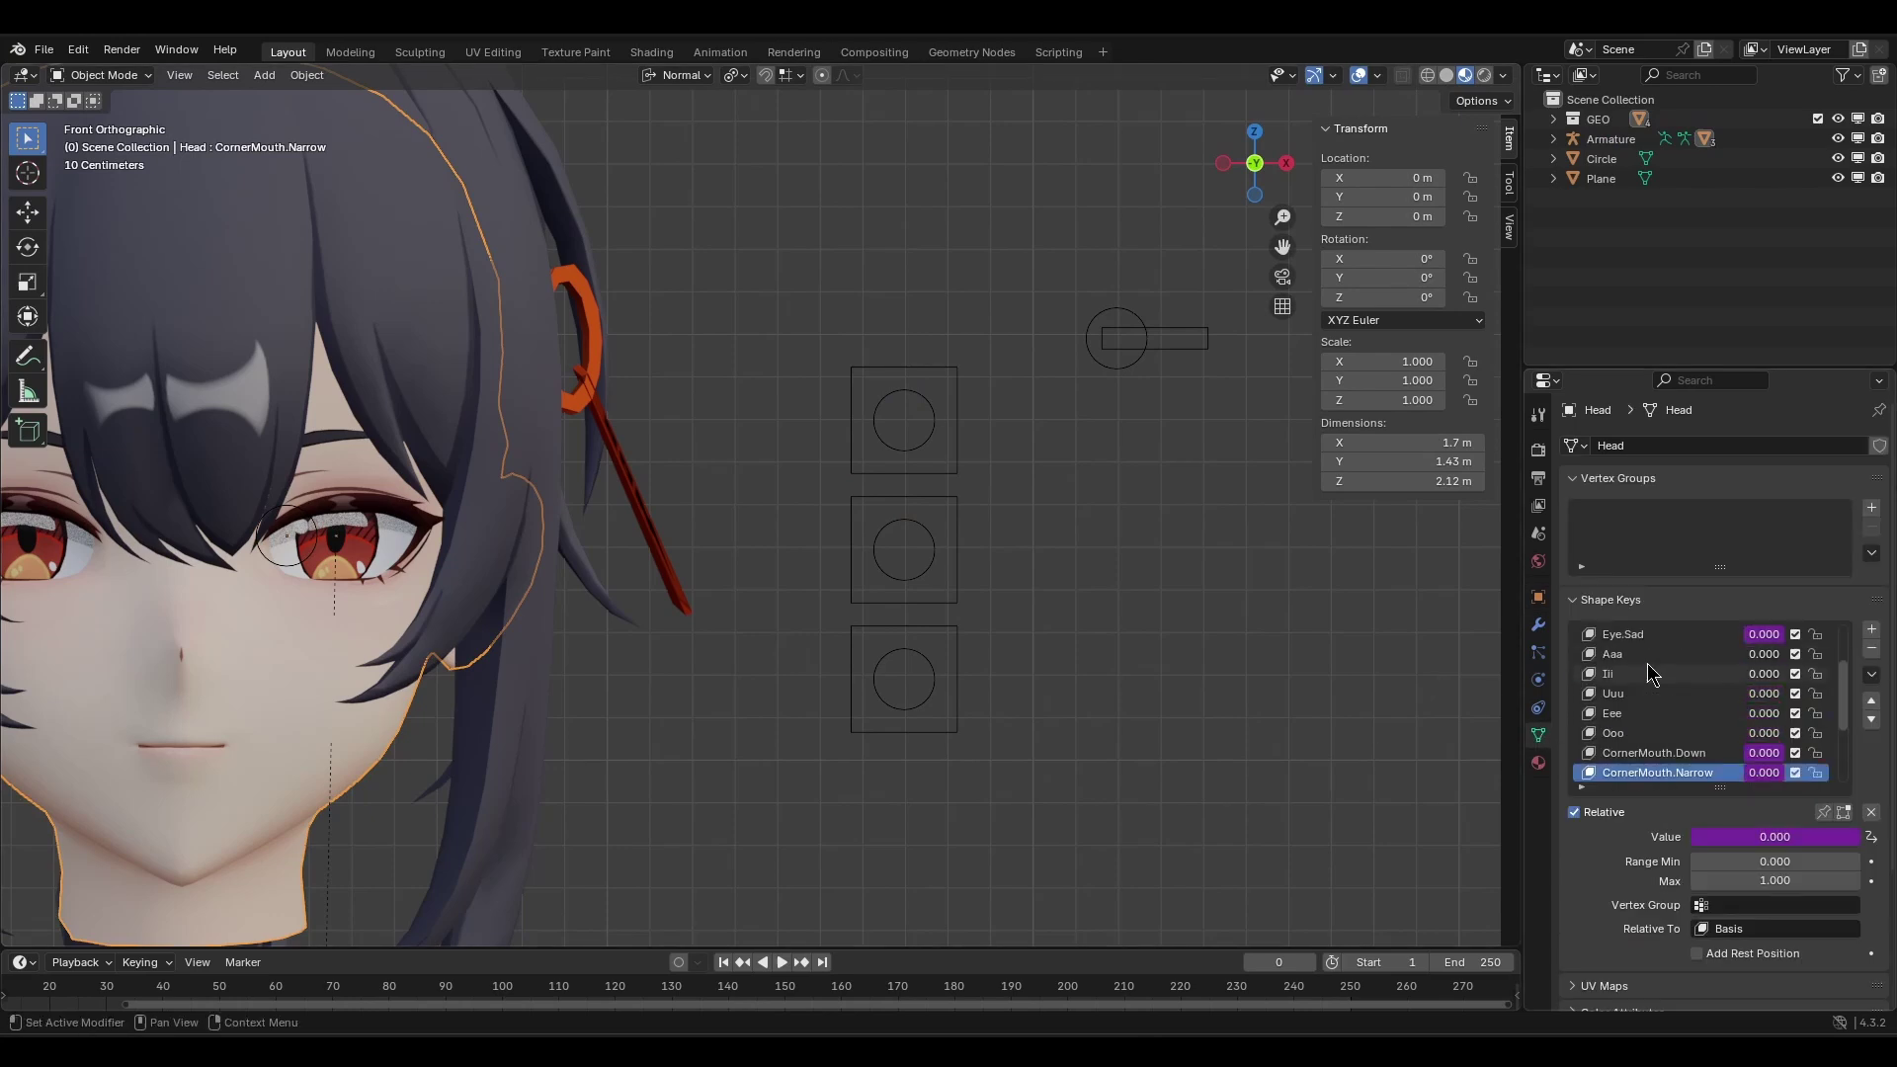
left_click(1659, 674)
right_click(1765, 674)
left_click(1749, 719)
Make the Aaa driver a Scripted Expression based on the location variable.
right_click(1750, 674)
left_click(1740, 713)
left_click(1729, 703)
left_click(1701, 769)
left_click(1681, 722)
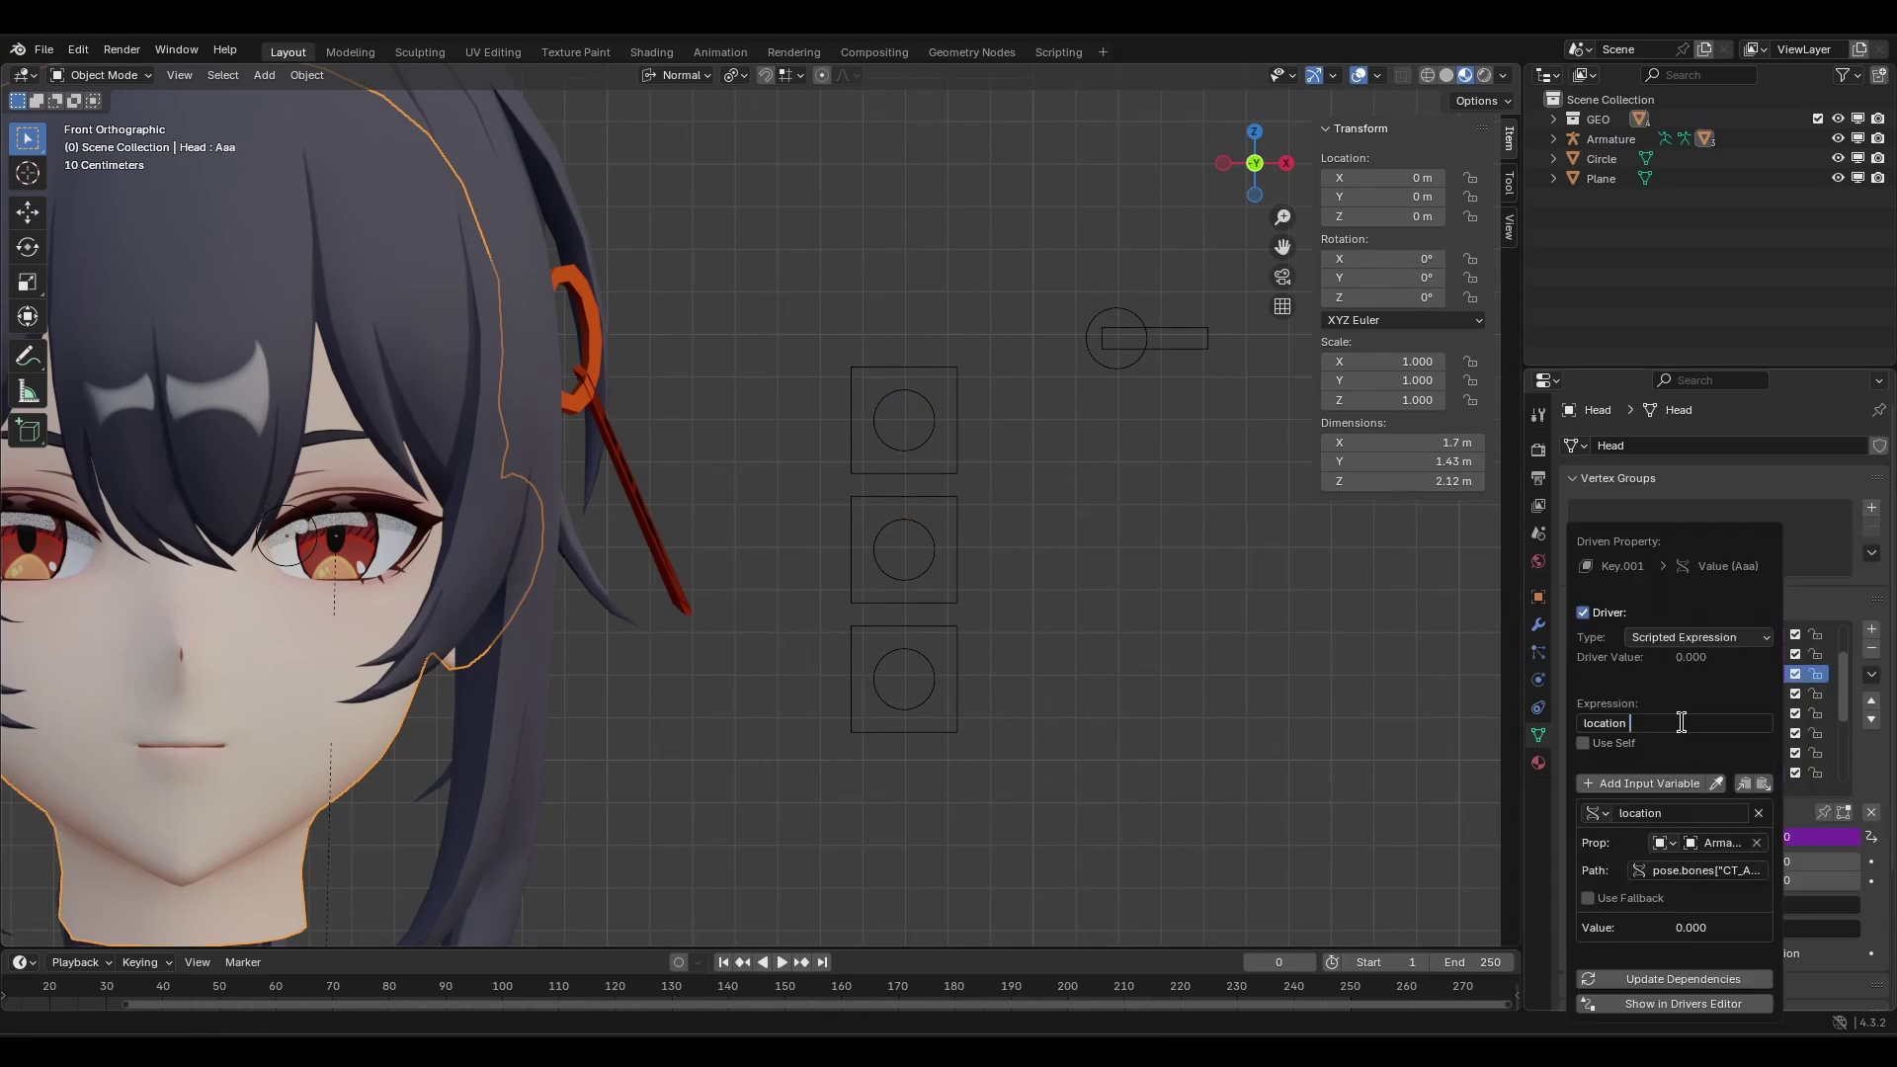
key("Return")
Test the Aaa driver by moving CT_Aaa along X in Pose Mode, and cancel the move.
left_click(1138, 358)
key("ctrl+Tab")
key("g")
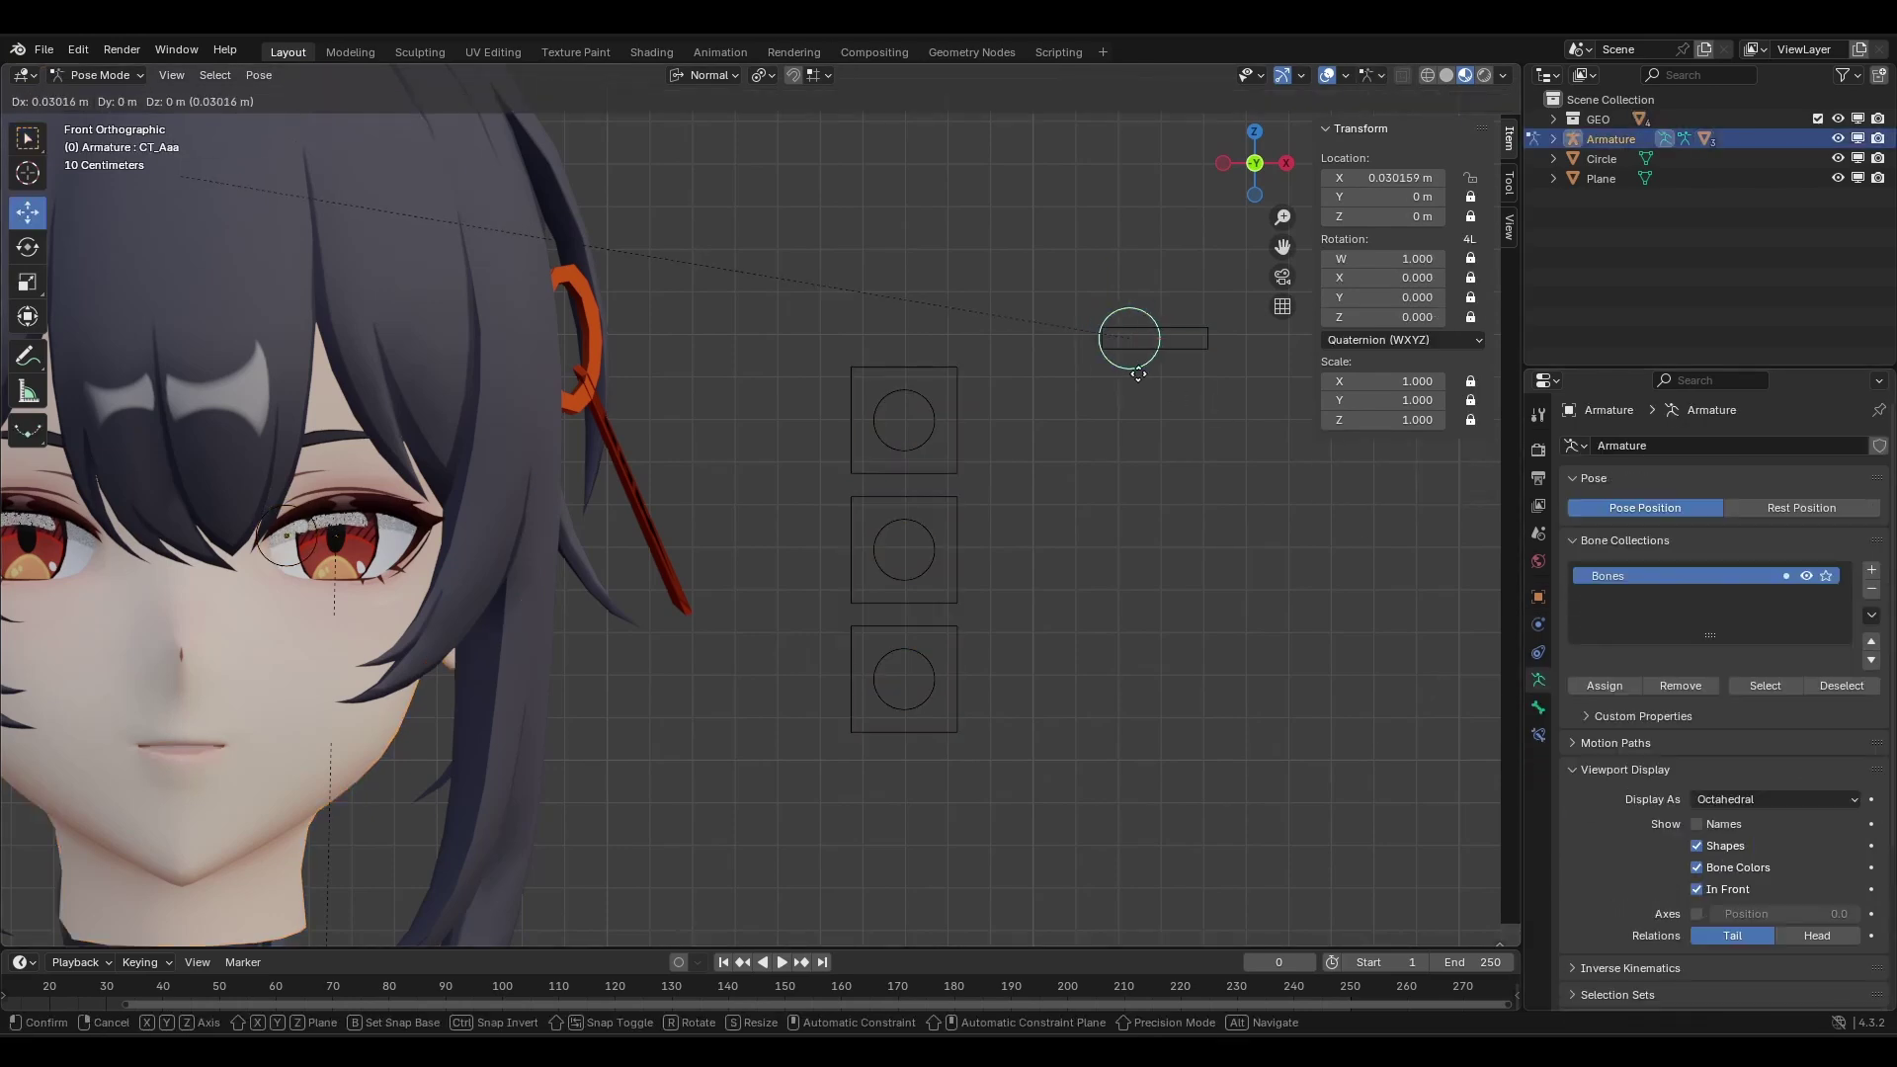
right_click(1076, 440)
Duplicate CT_Aaa and its container bone in Edit Mode, placing the copies directly below the originals.
left_click(1161, 356, "shift")
middle_click_drag(1162, 369, 1180, 321, "shift")
key("Tab")
key("shift+d")
right_click(1180, 321)
left_click_drag(1135, 190, 1135, 316)
key("Tab")
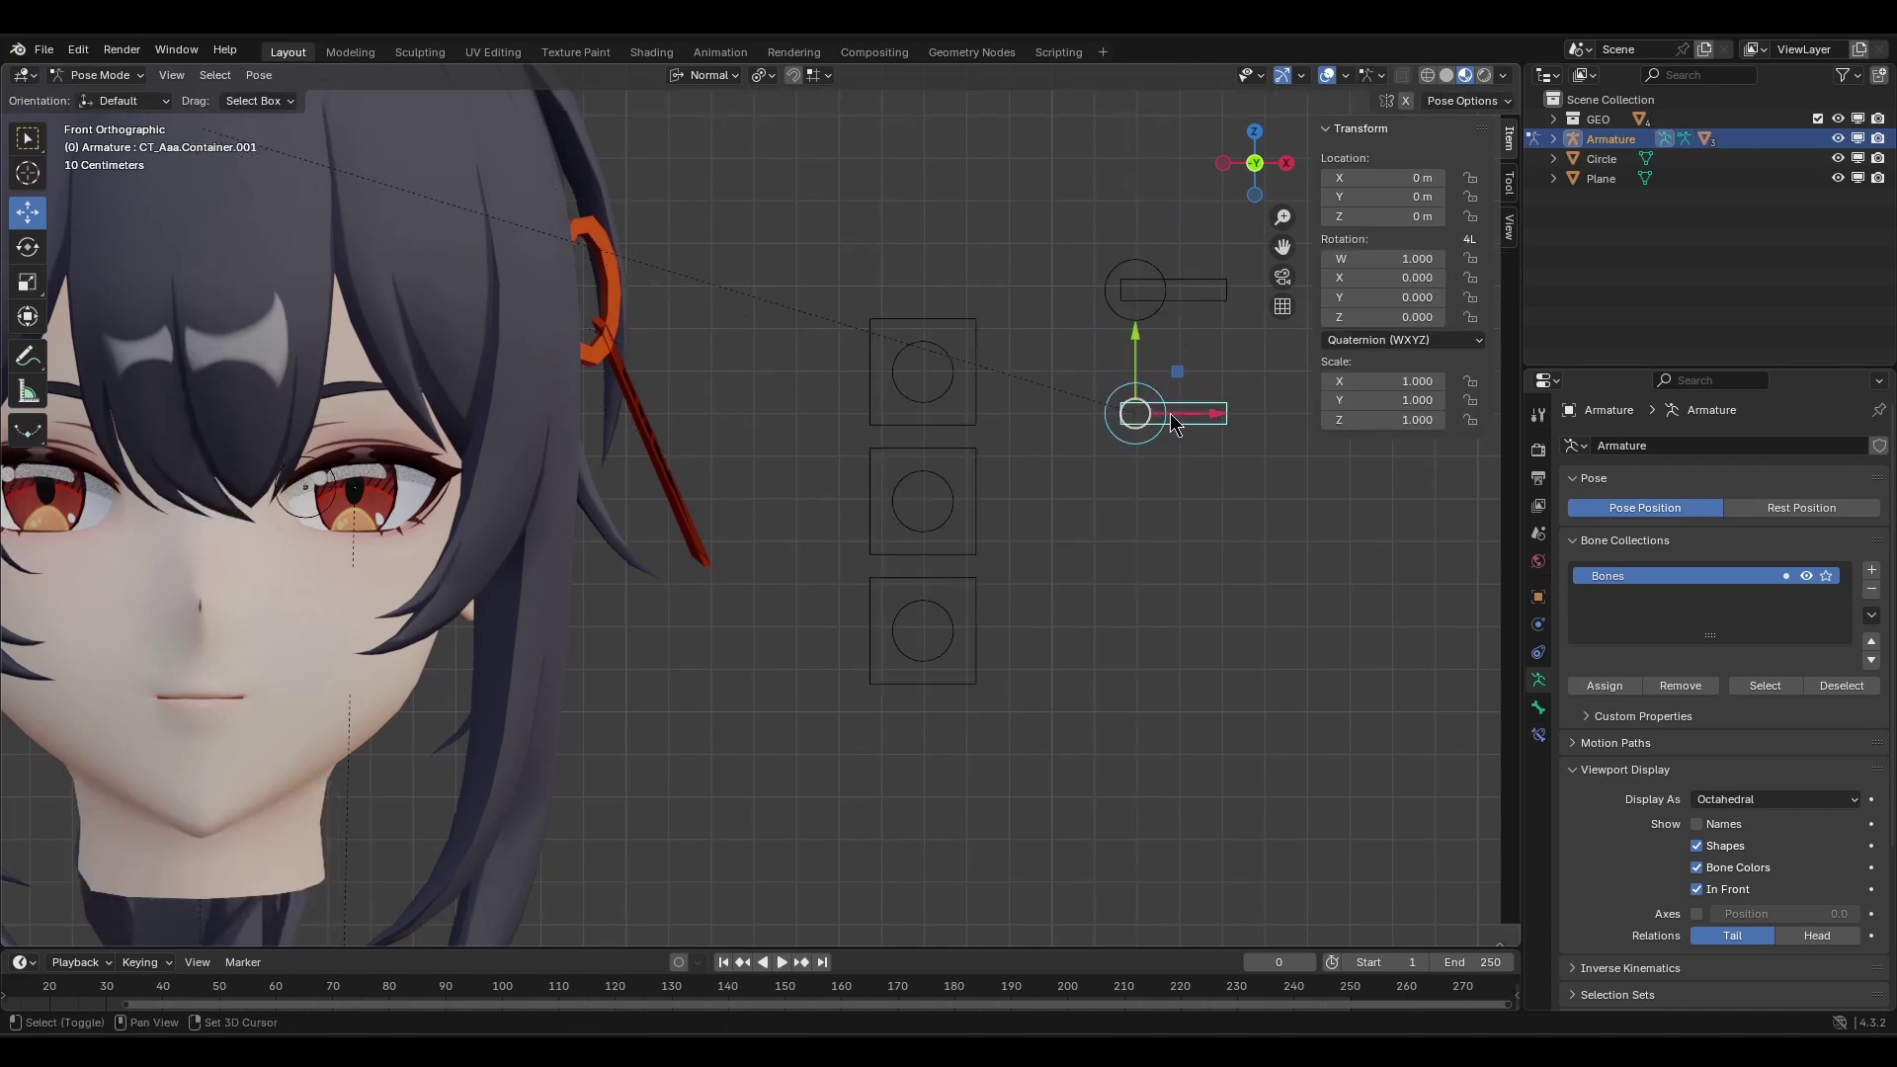
key("Tab")
middle_click_drag(1173, 423, 1134, 392, "shift")
left_click_drag(1096, 283, 1096, 240)
key("Tab")
Rename the second slider's circle bone CT_Iii and its container bone CT_Iii.Container.
left_click(1062, 384)
key("F2")
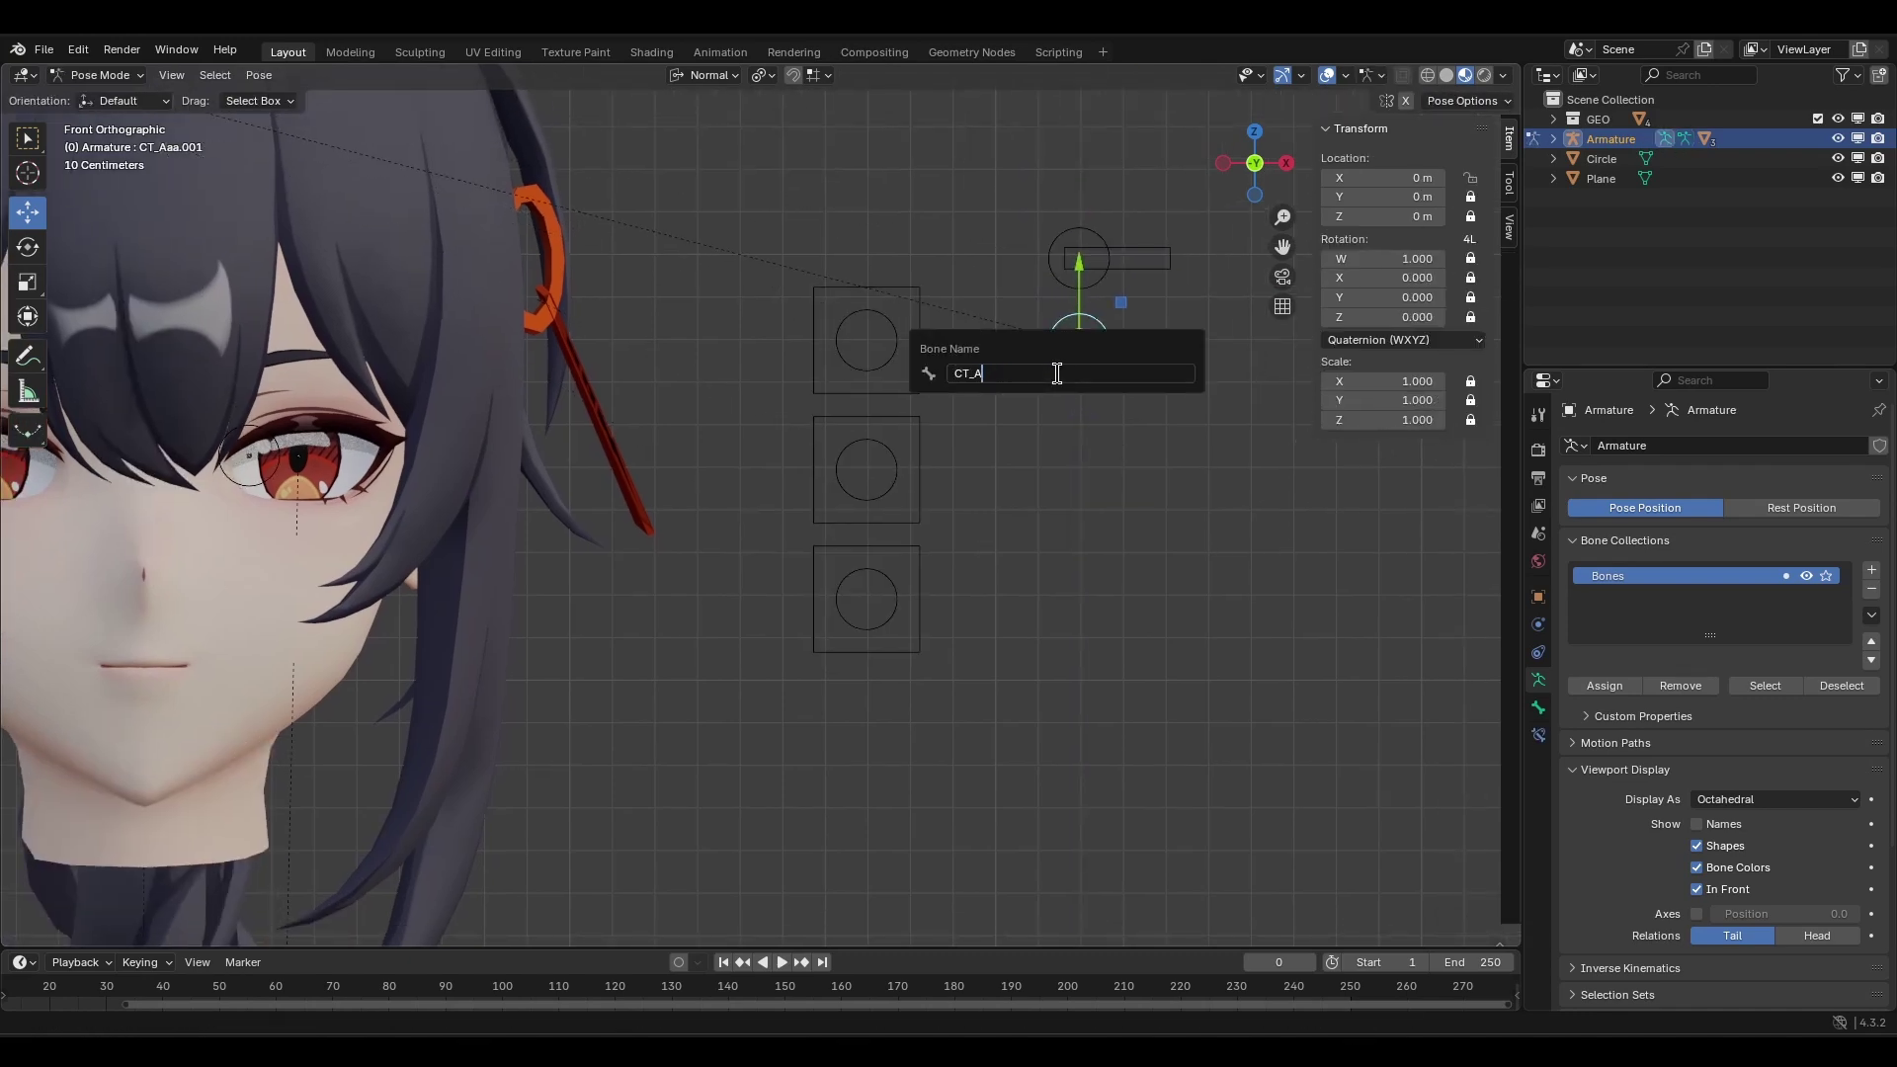
key("Escape")
left_click(1143, 351)
key("F2")
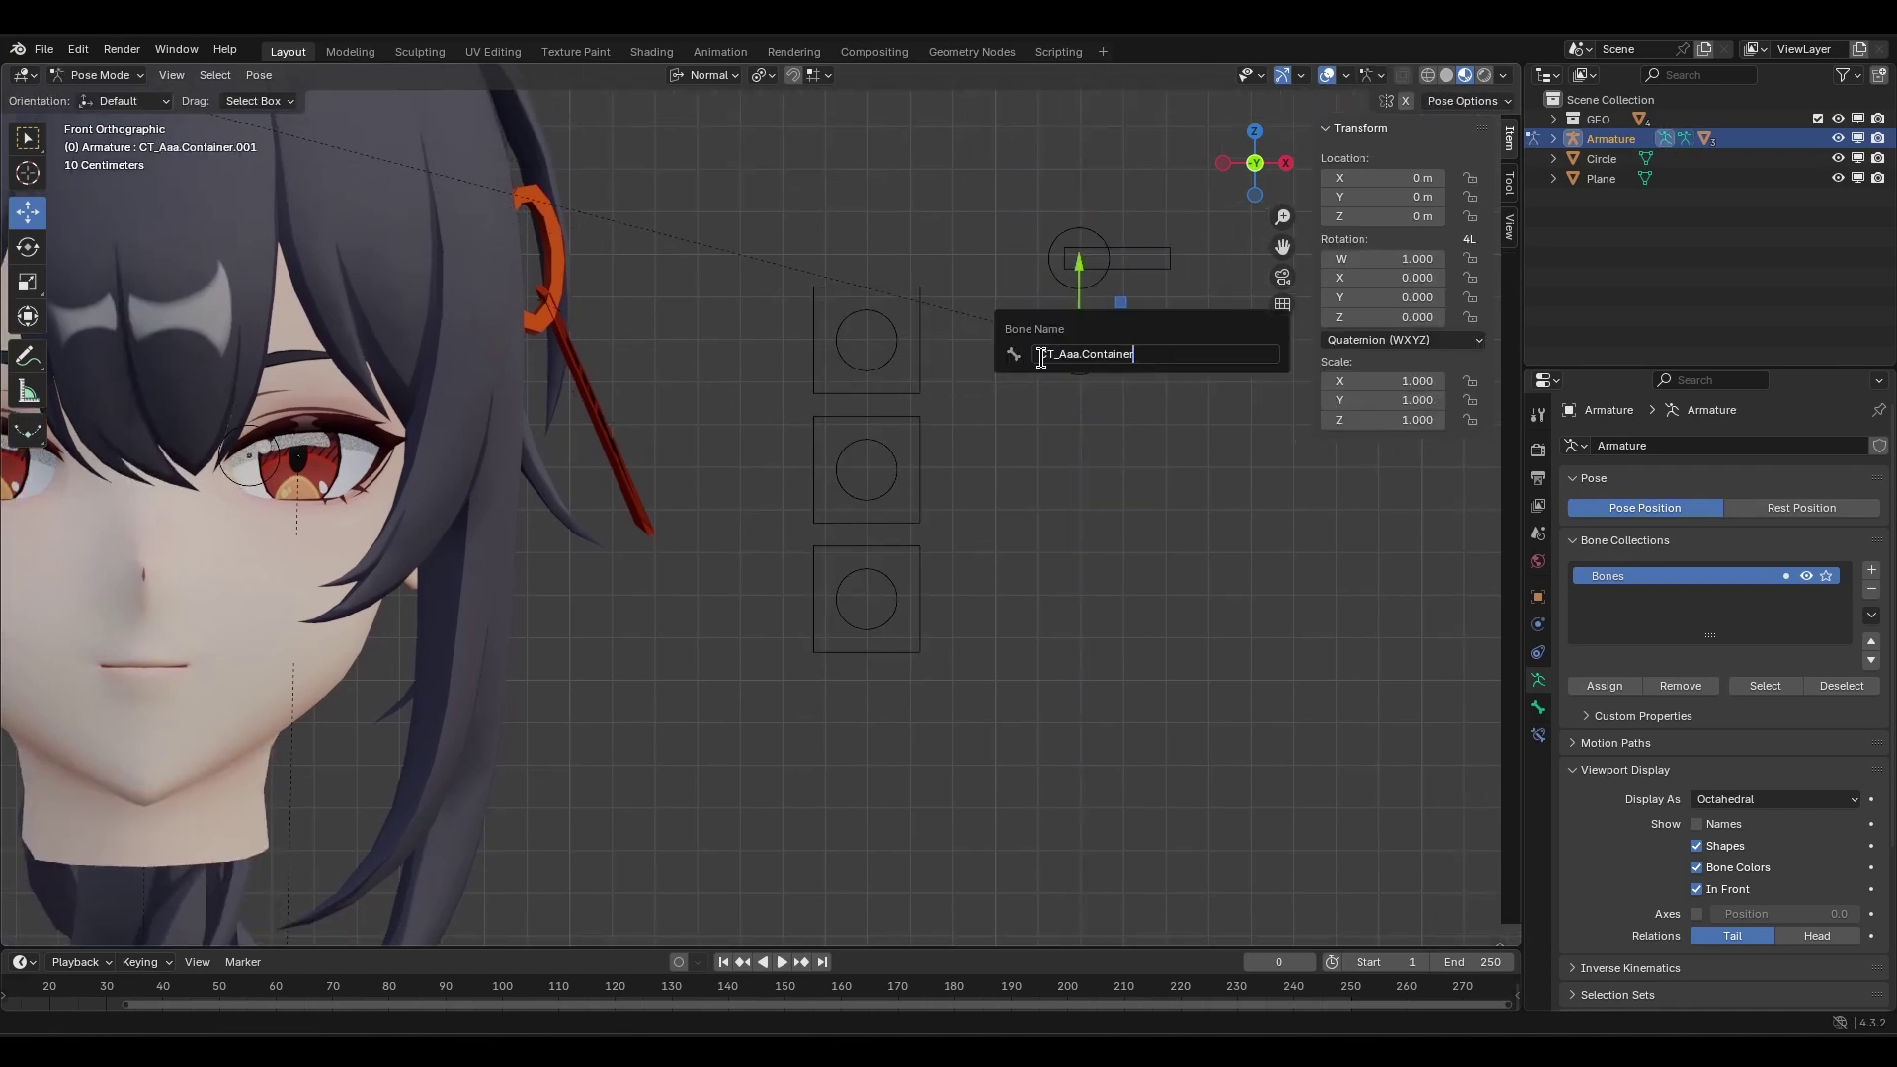
key("Return")
Copy CT_Iii's X location as a new driver and paste it onto the Iii shape key value.
right_click(1284, 242)
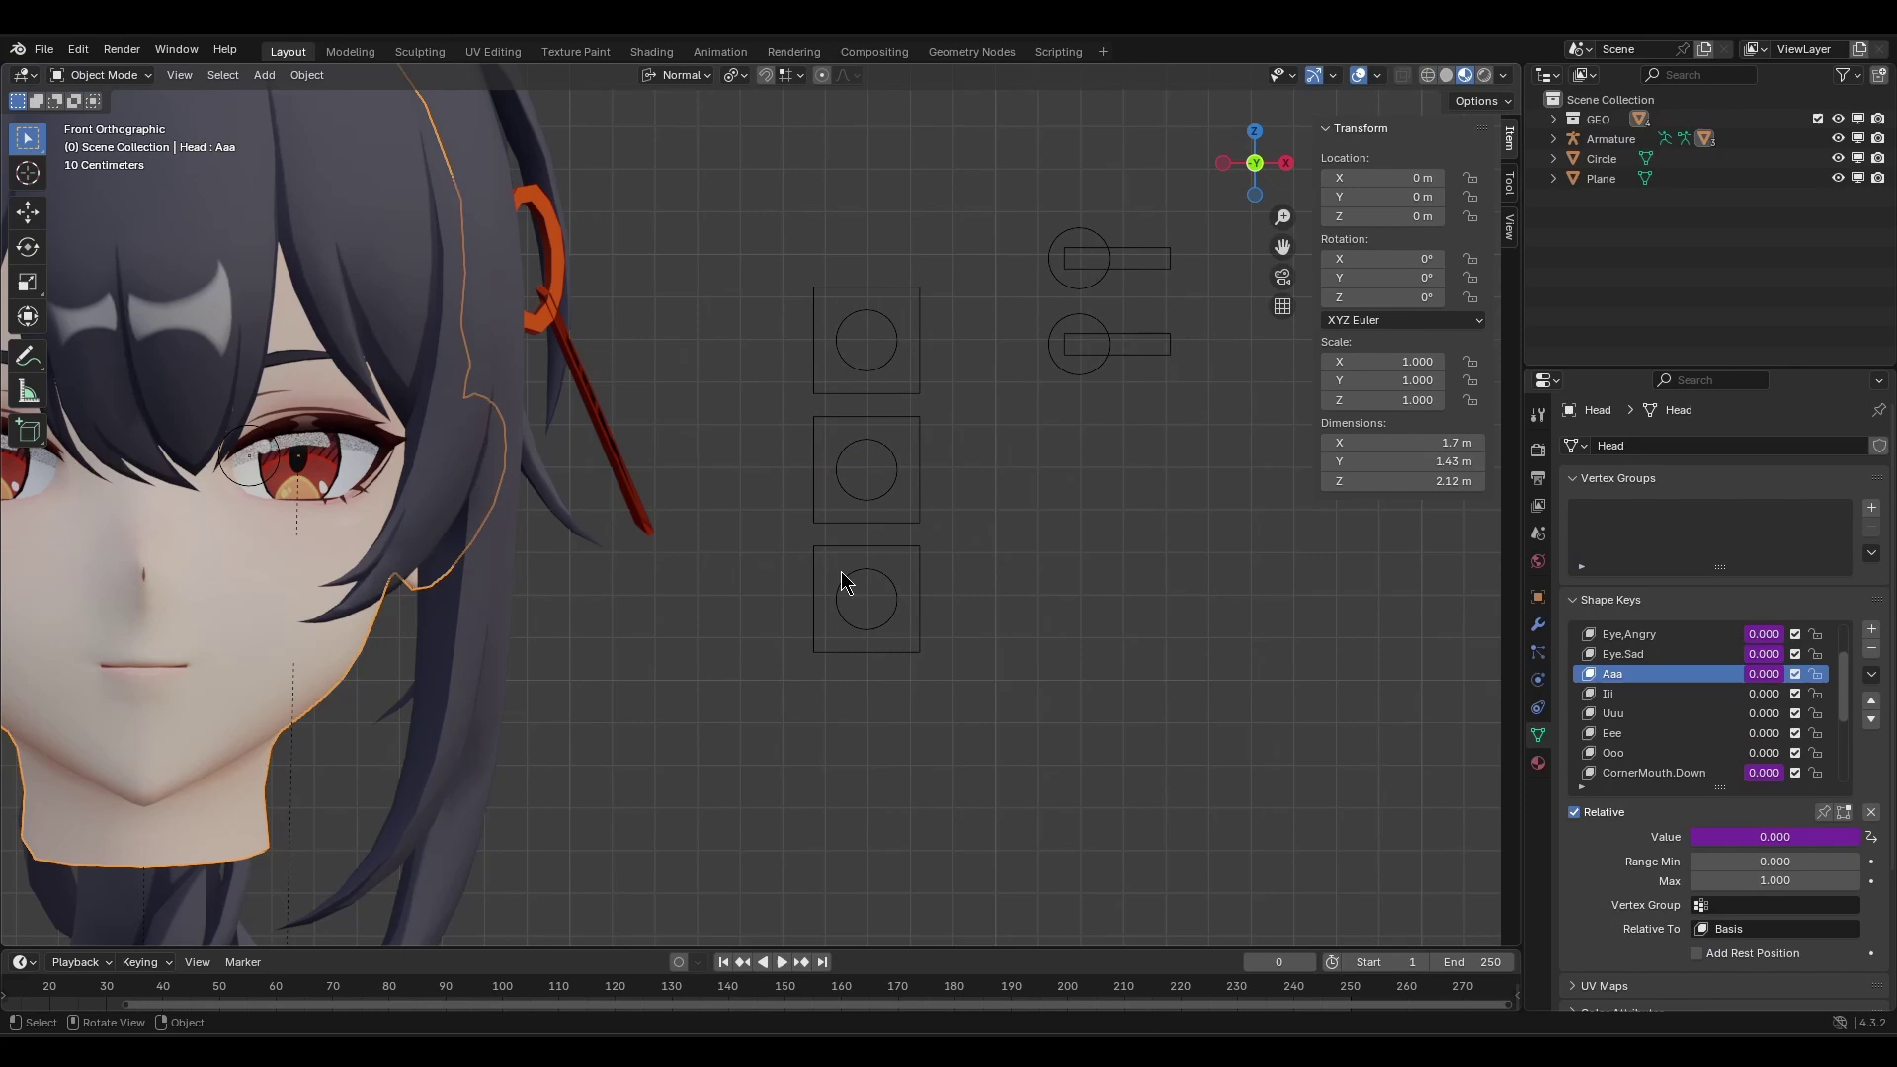
right_click(1750, 696)
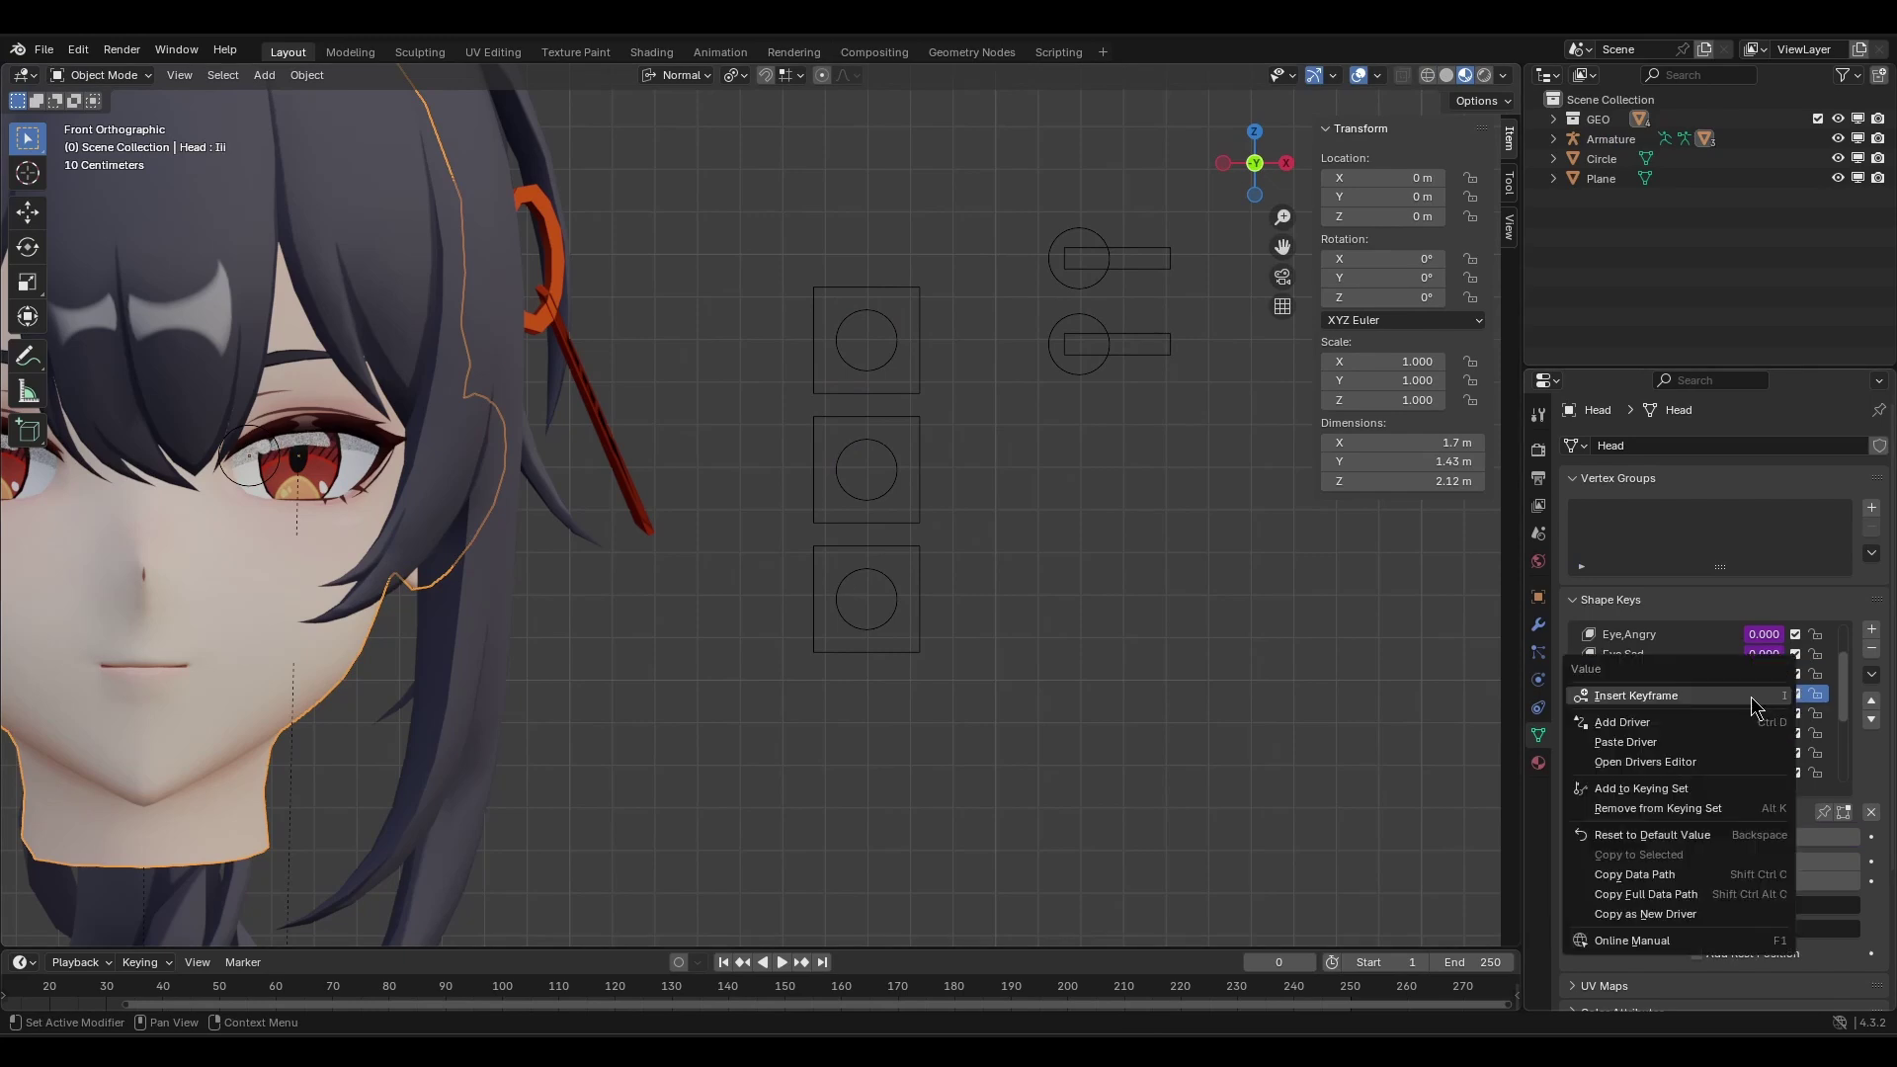
left_click(1748, 741)
Make the Iii driver a Scripted Expression with the expression location * 10.
right_click(1749, 696)
left_click(1745, 737)
left_click(1706, 720)
left_click(1706, 720)
type("*")
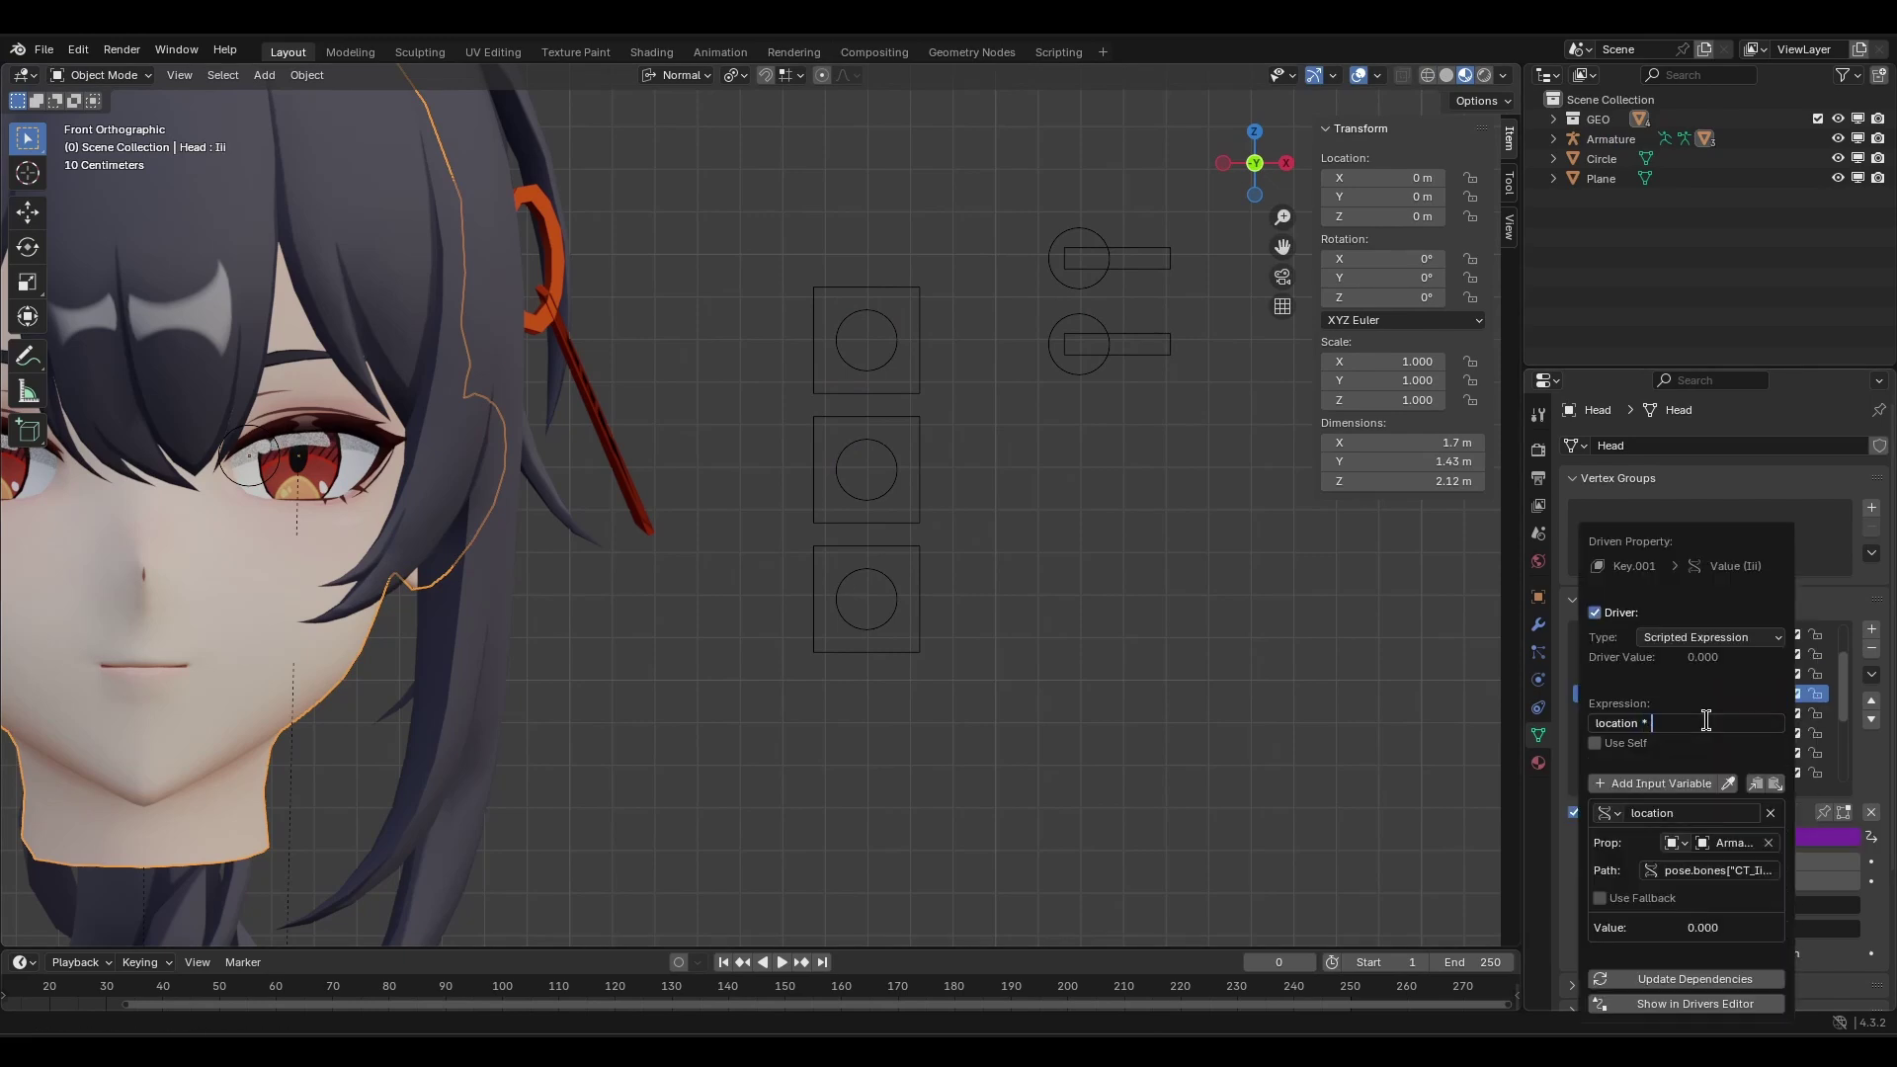
type("+10")
key("Return")
Test the Iii driver by sliding CT_Iii along X in Pose Mode, and undo the move.
left_click(1051, 336)
key("ctrl+Tab")
left_click_drag(1130, 342, 1175, 342)
middle_click_drag(988, 378, 1049, 365, "shift")
key("ctrl+z")
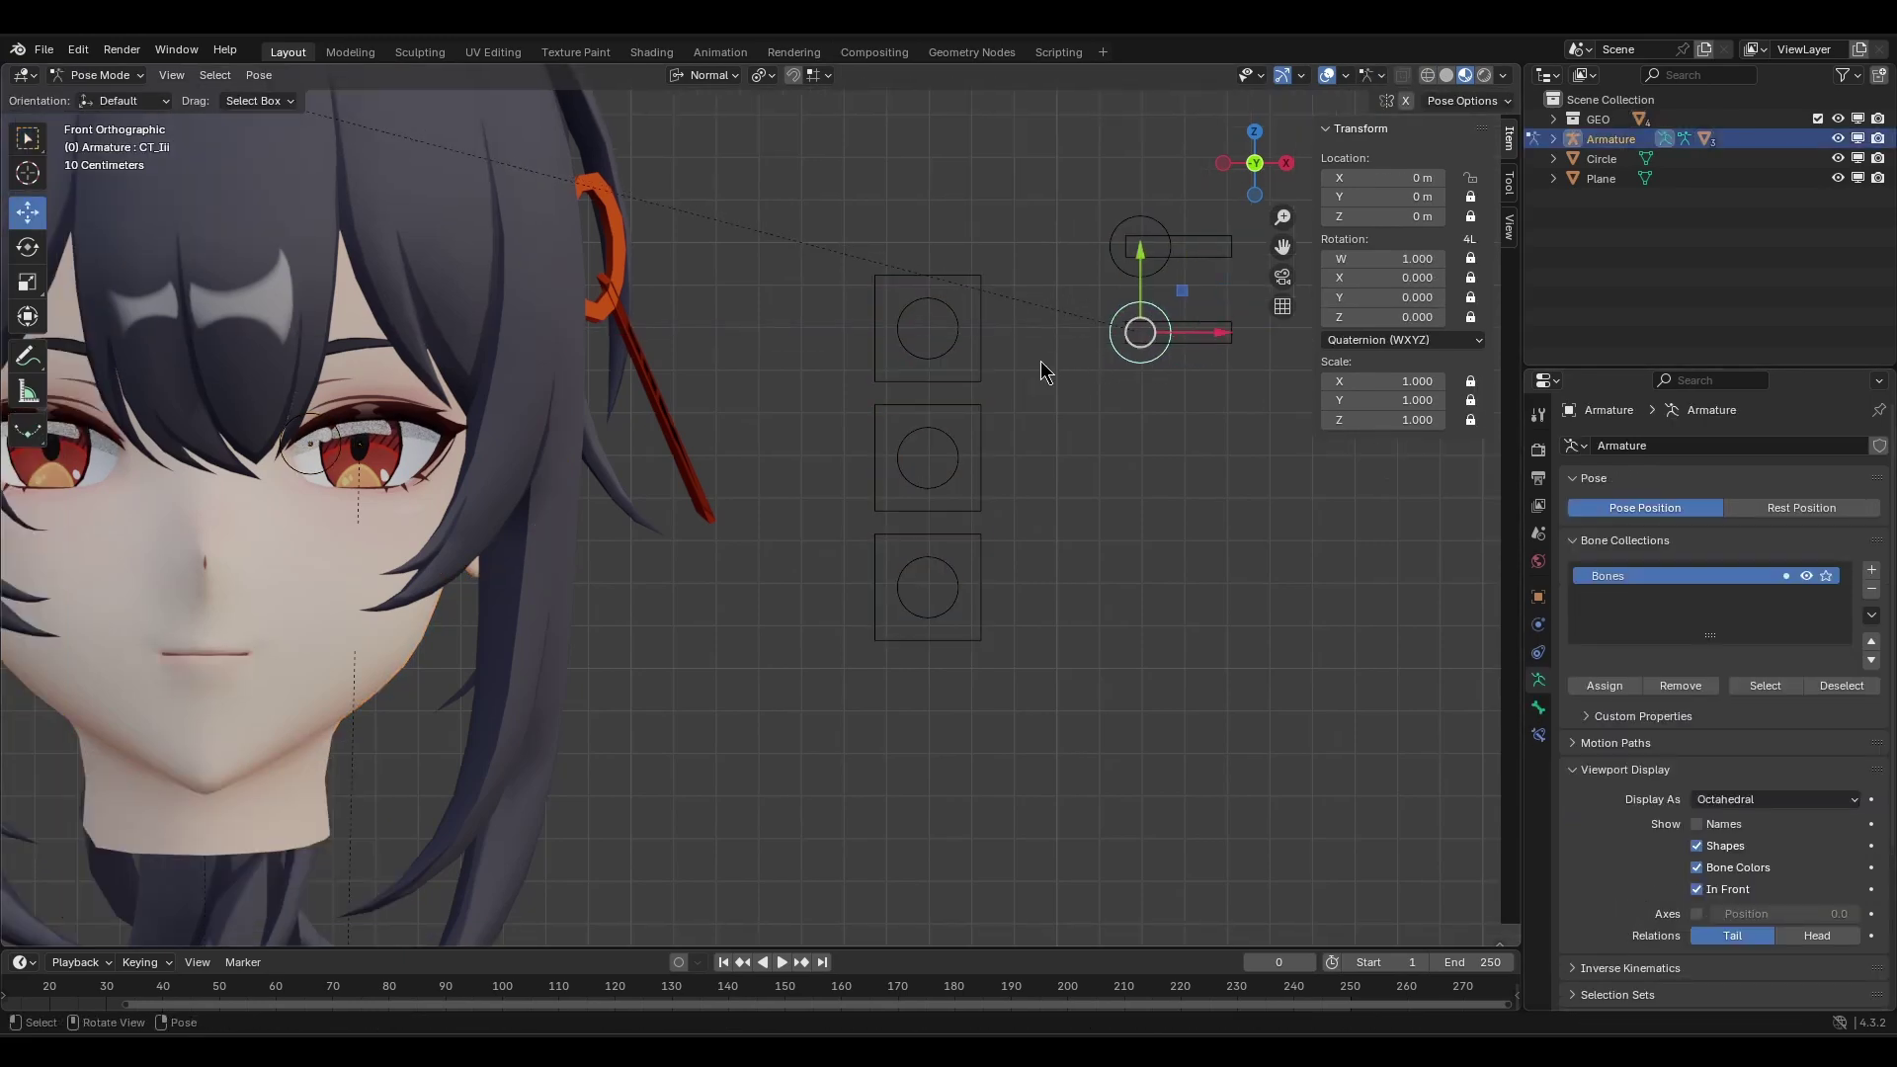
Duplicate CT_Iii and its container bone in Edit Mode, placing the copies below as a third slider.
key("Tab")
key("shift+d")
right_click(1199, 335)
left_click_drag(1140, 237, 1140, 326)
key("Tab")
Rename the third slider's circle bone CT_Uuu.
middle_click_drag(1110, 441, 1150, 423, "shift")
key("F2")
left_click(1157, 420)
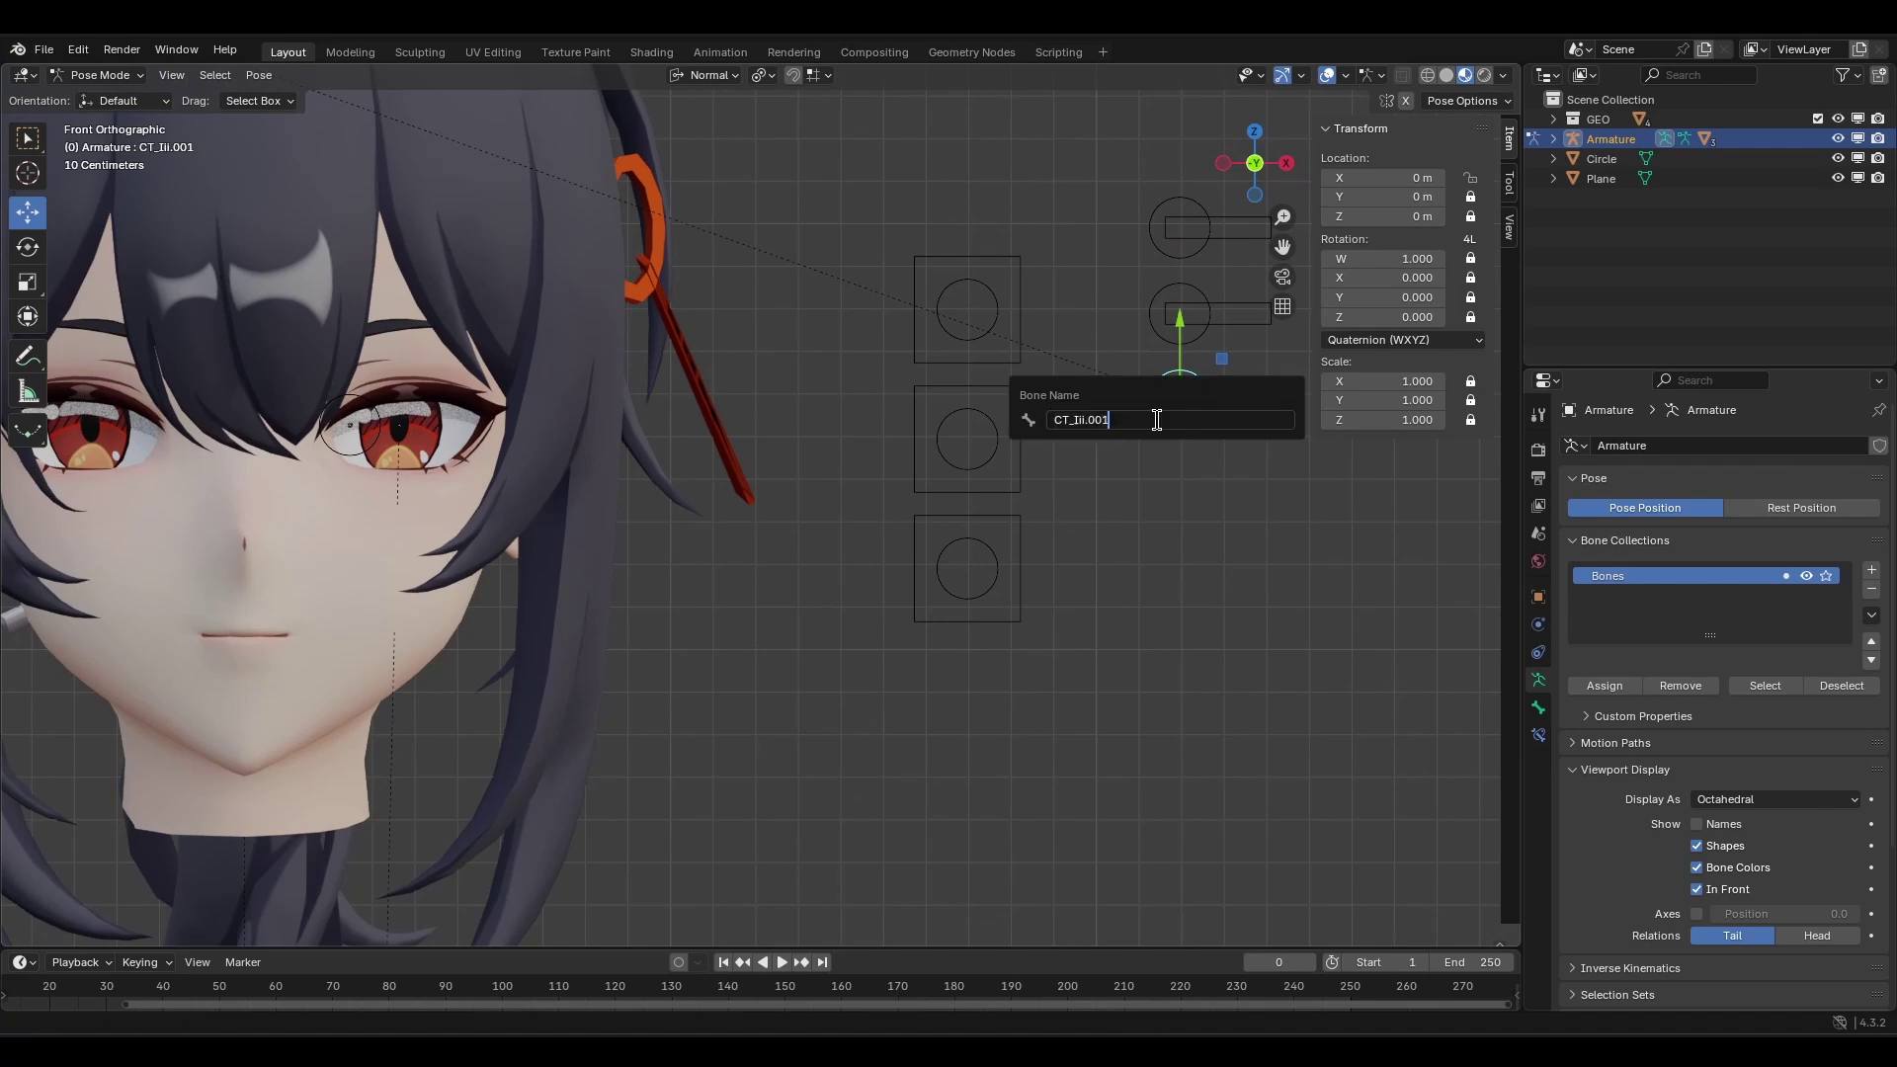
key("BackSpace")
key("BackSpace")
key("BackSpace")
key("BackSpace")
key("BackSpace")
key("BackSpace")
key("BackSpace")
key("Return")
Rename the third slider's container bone CT_Uuu.Container.
left_click(1215, 418)
key("F2")
left_click(1215, 419)
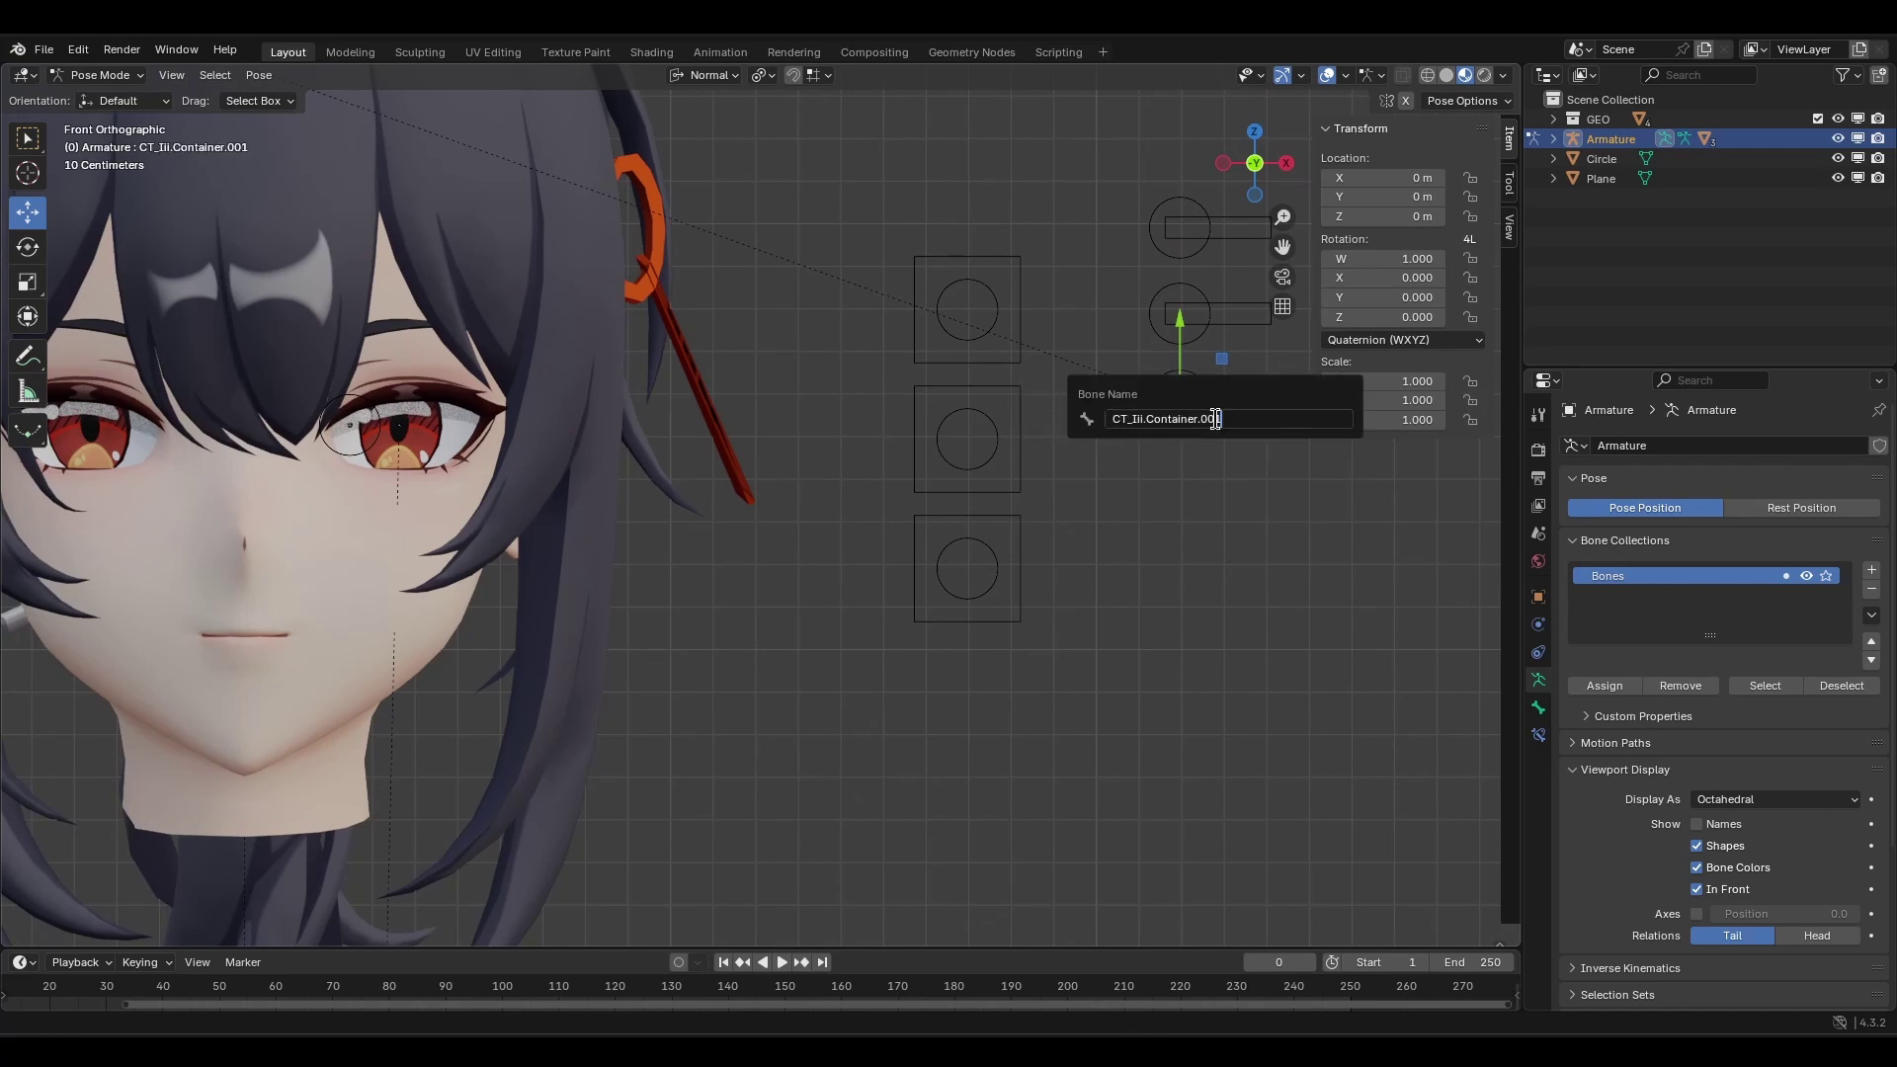
left_click_drag(1128, 418, 1144, 417)
type("Uuu")
key("Return")
Copy CT_Uuu's X location as a new driver and paste it onto the Uuu shape key value.
left_click(1176, 419)
right_click(1382, 178)
left_click(1345, 388)
key("ctrl+Tab")
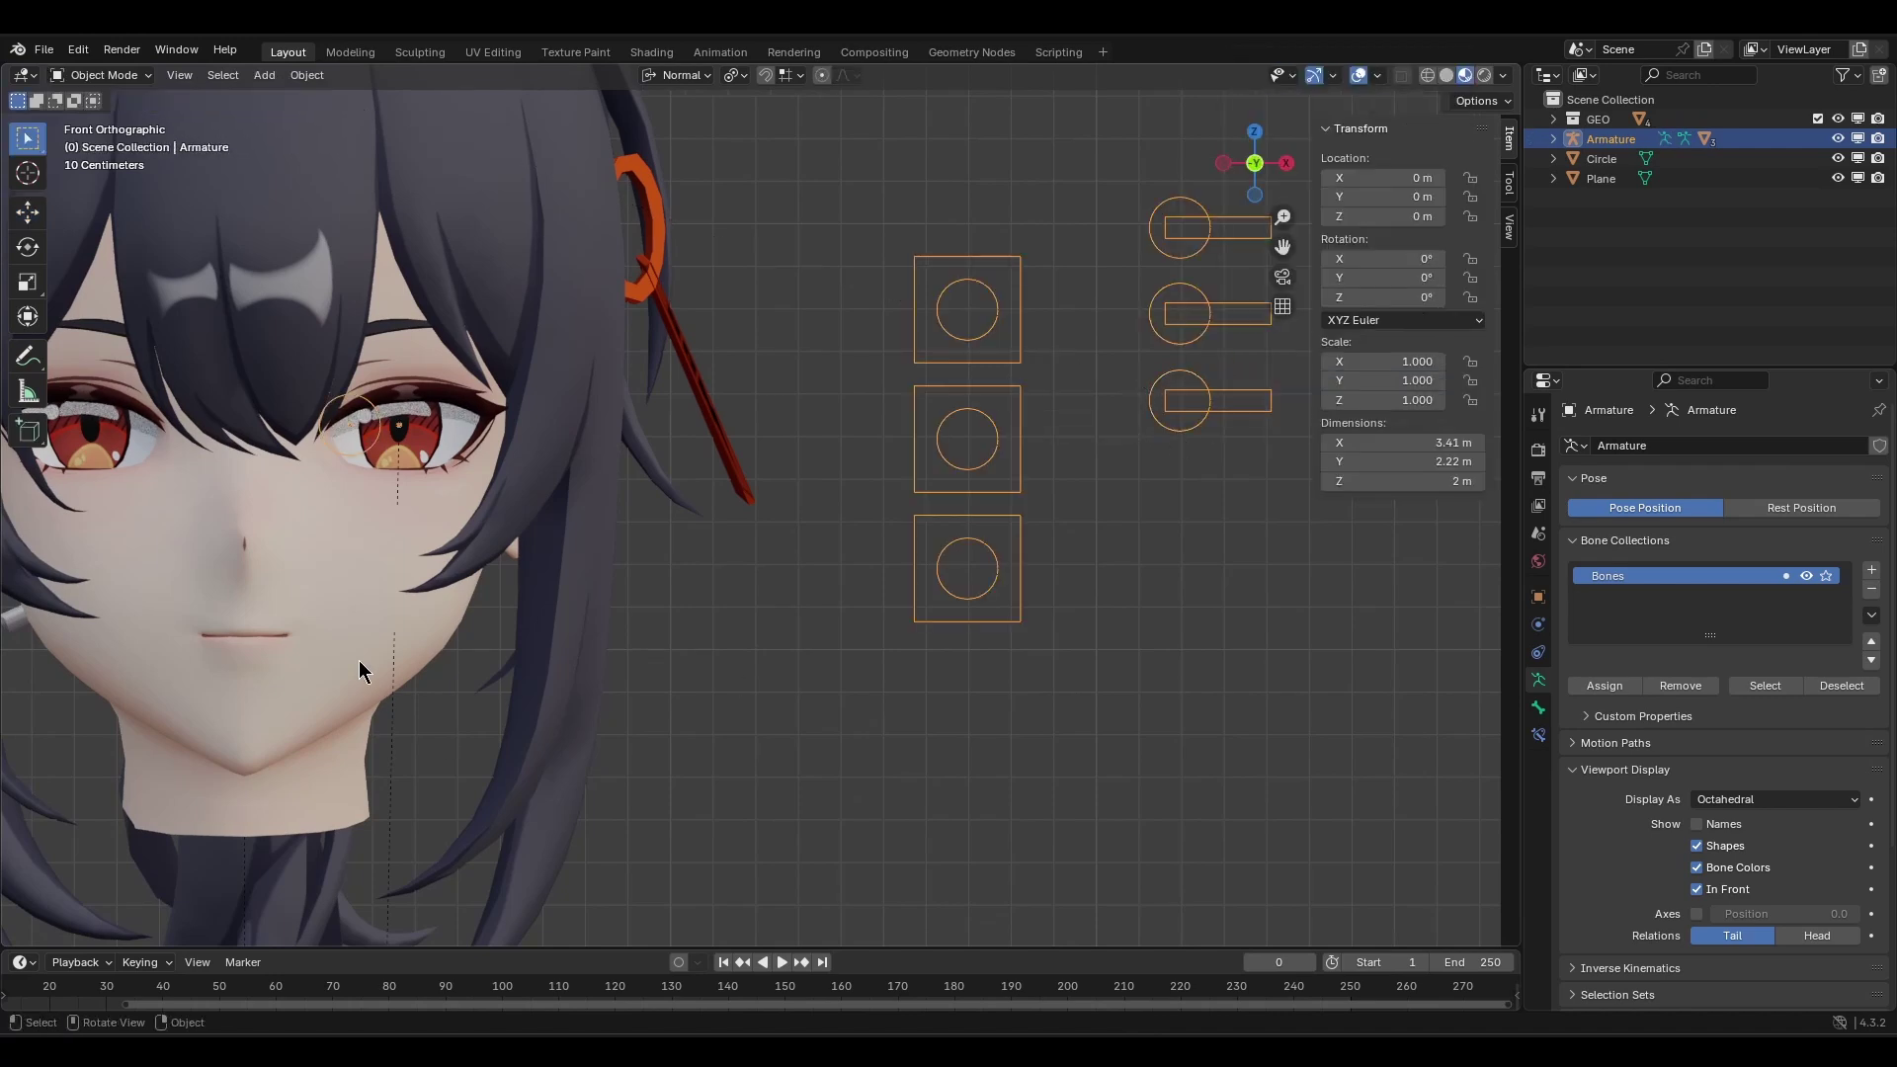
left_click(359, 665)
right_click(1752, 718)
left_click(1748, 759)
Make the Uuu driver a Scripted Expression with the expression location * 10.
right_click(1766, 716)
left_click(1746, 753)
left_click(1719, 698)
left_click(1728, 768)
double_click(1668, 720)
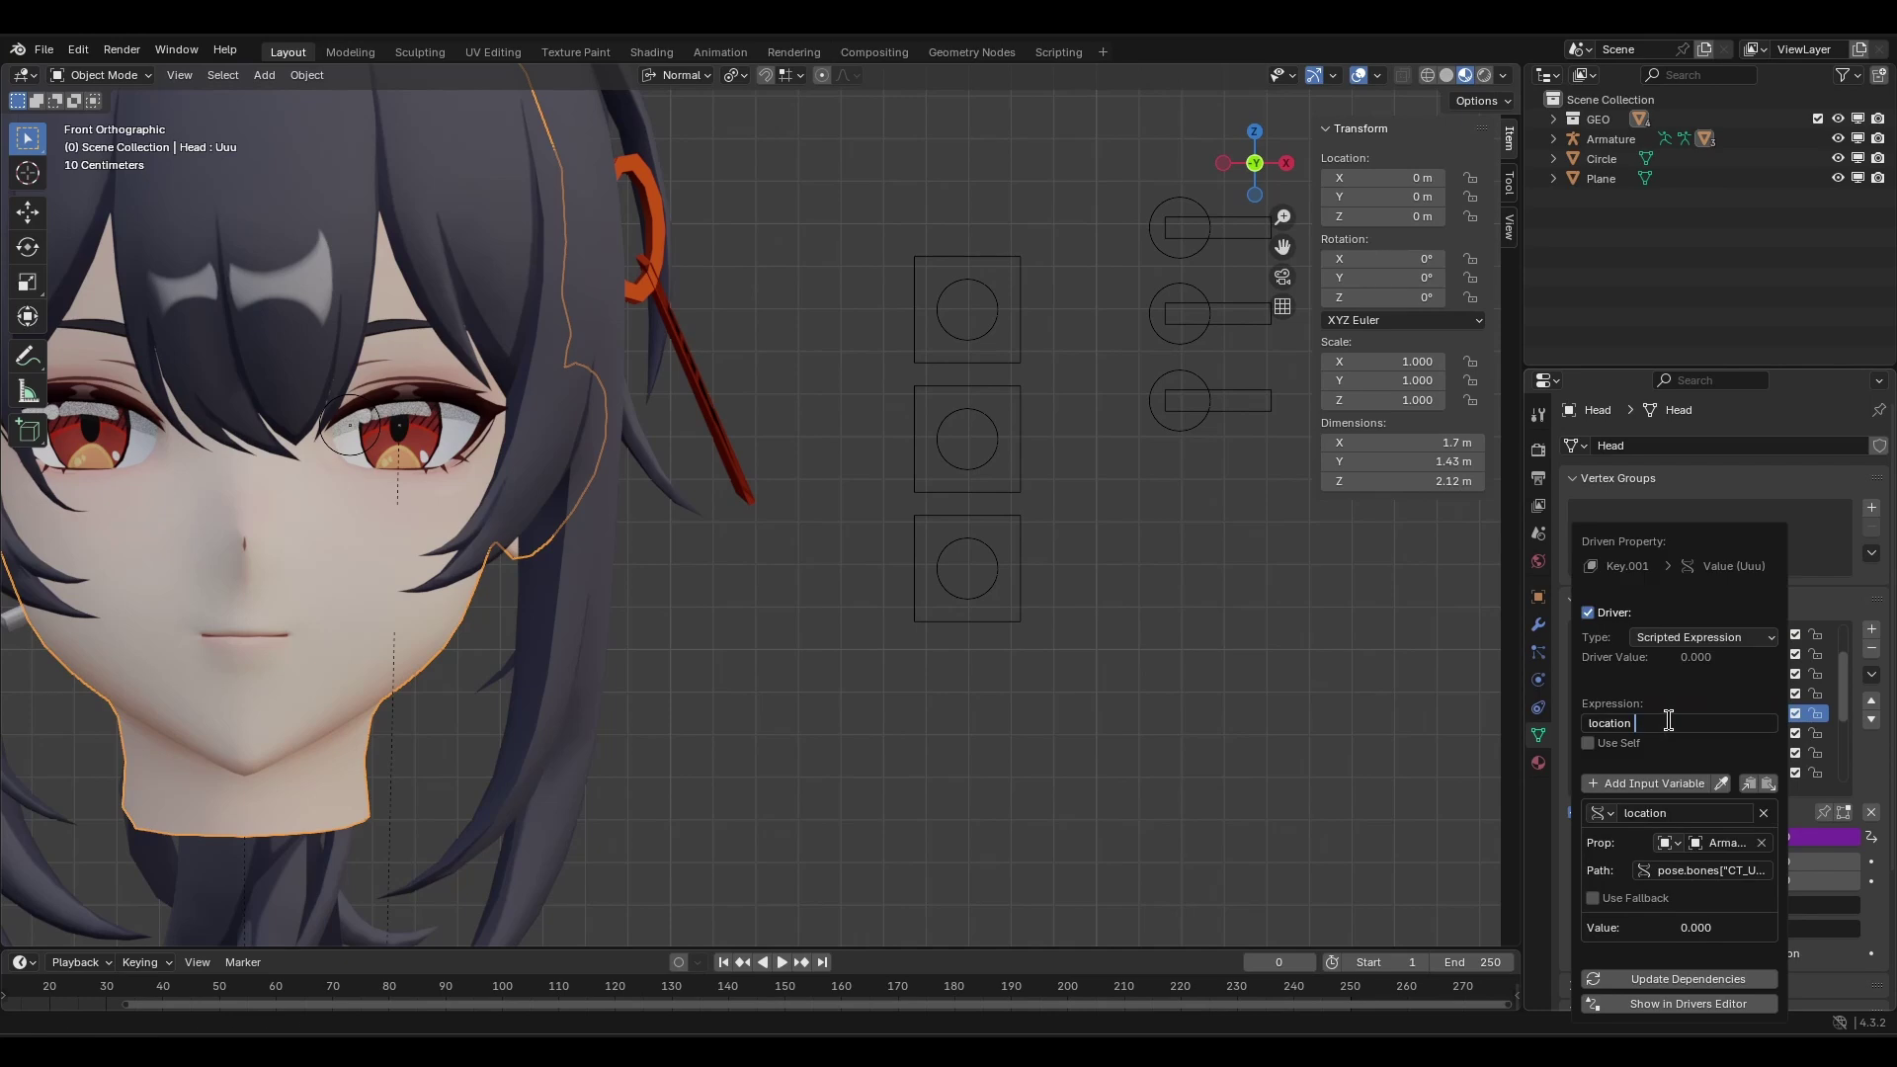
type("*+10")
key("Return")
Test the Uuu driver by sliding CT_Uuu along its X axis in Pose Mode.
left_click(1195, 421)
key("ctrl+Tab")
left_click_drag(1230, 401, 1269, 403)
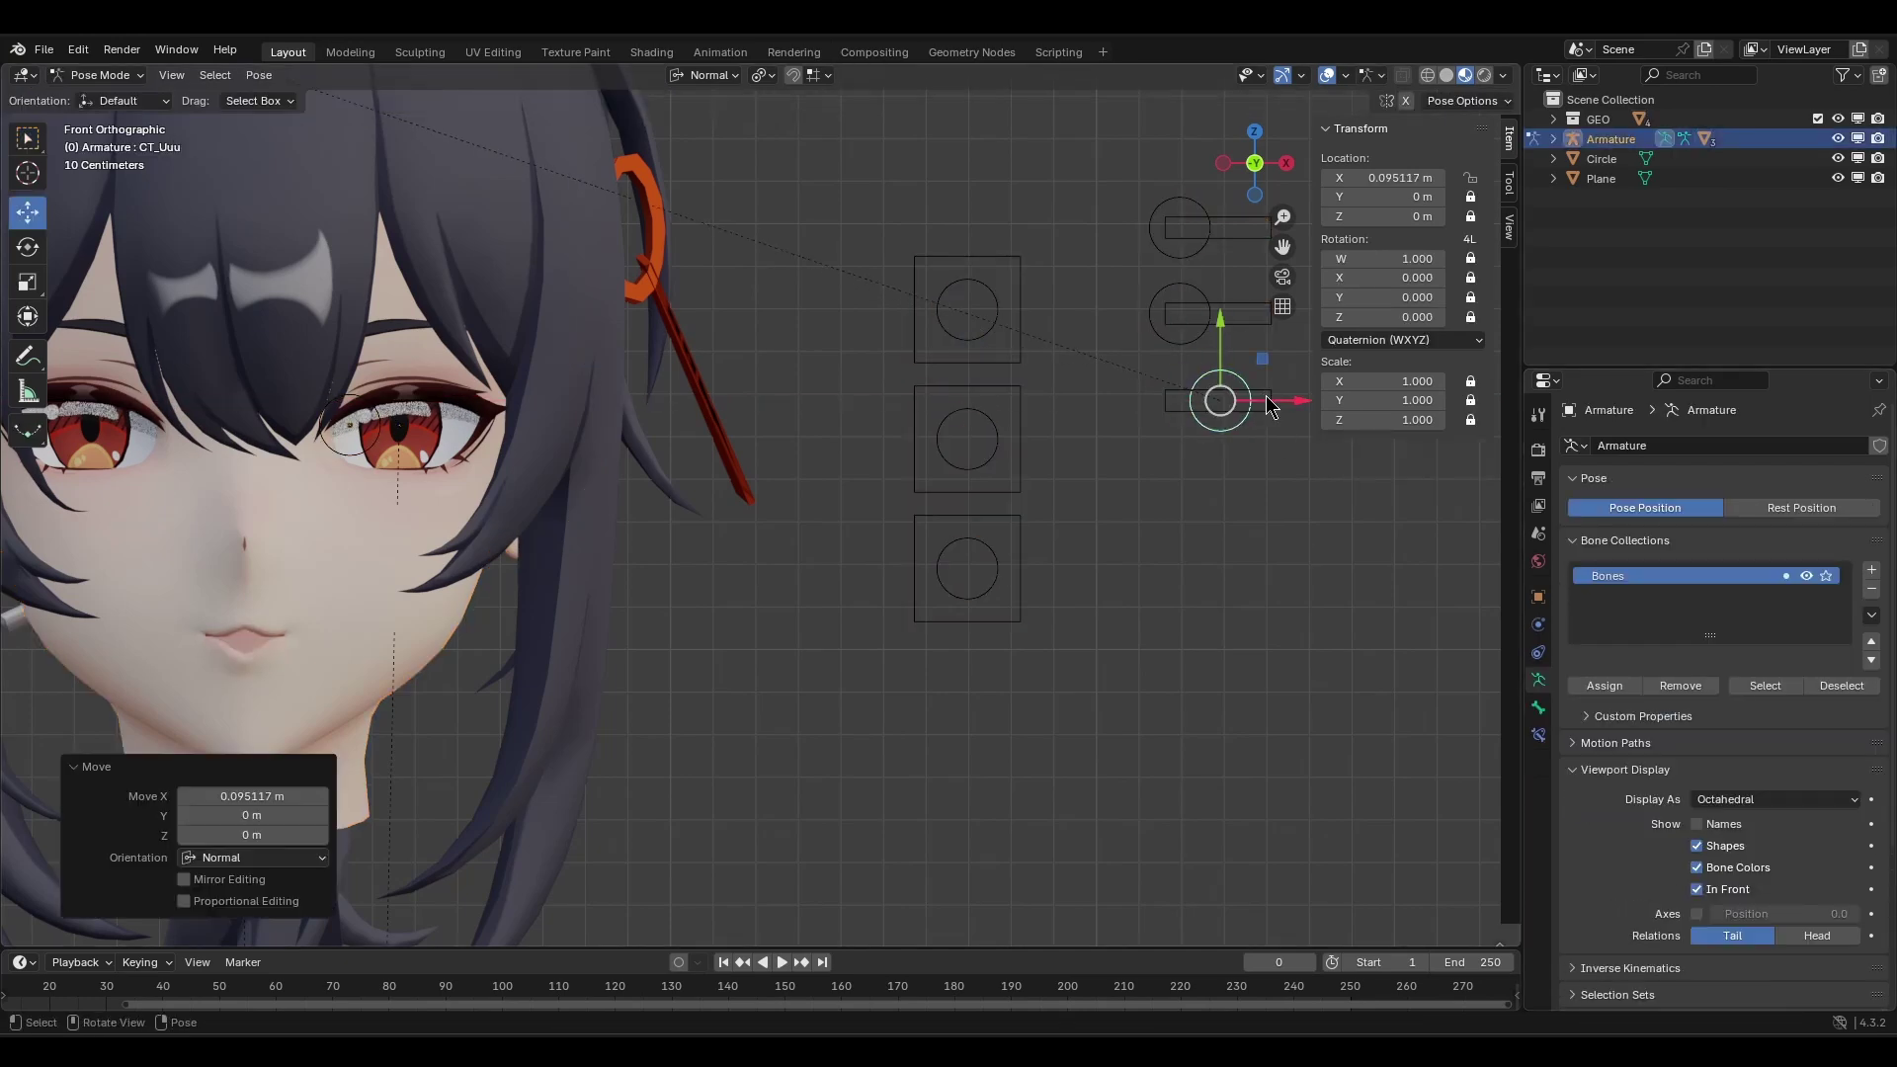
Undo the CT_Uuu test move, then duplicate the slider with its container and place the copy below as the fourth slider.
key("ctrl+z")
left_click(1242, 421, "shift")
key("Tab")
key("shift+d")
right_click(1228, 409)
left_click_drag(1180, 314, 1179, 403)
key("Tab")
middle_click_drag(1183, 523, 1182, 496, "shift")
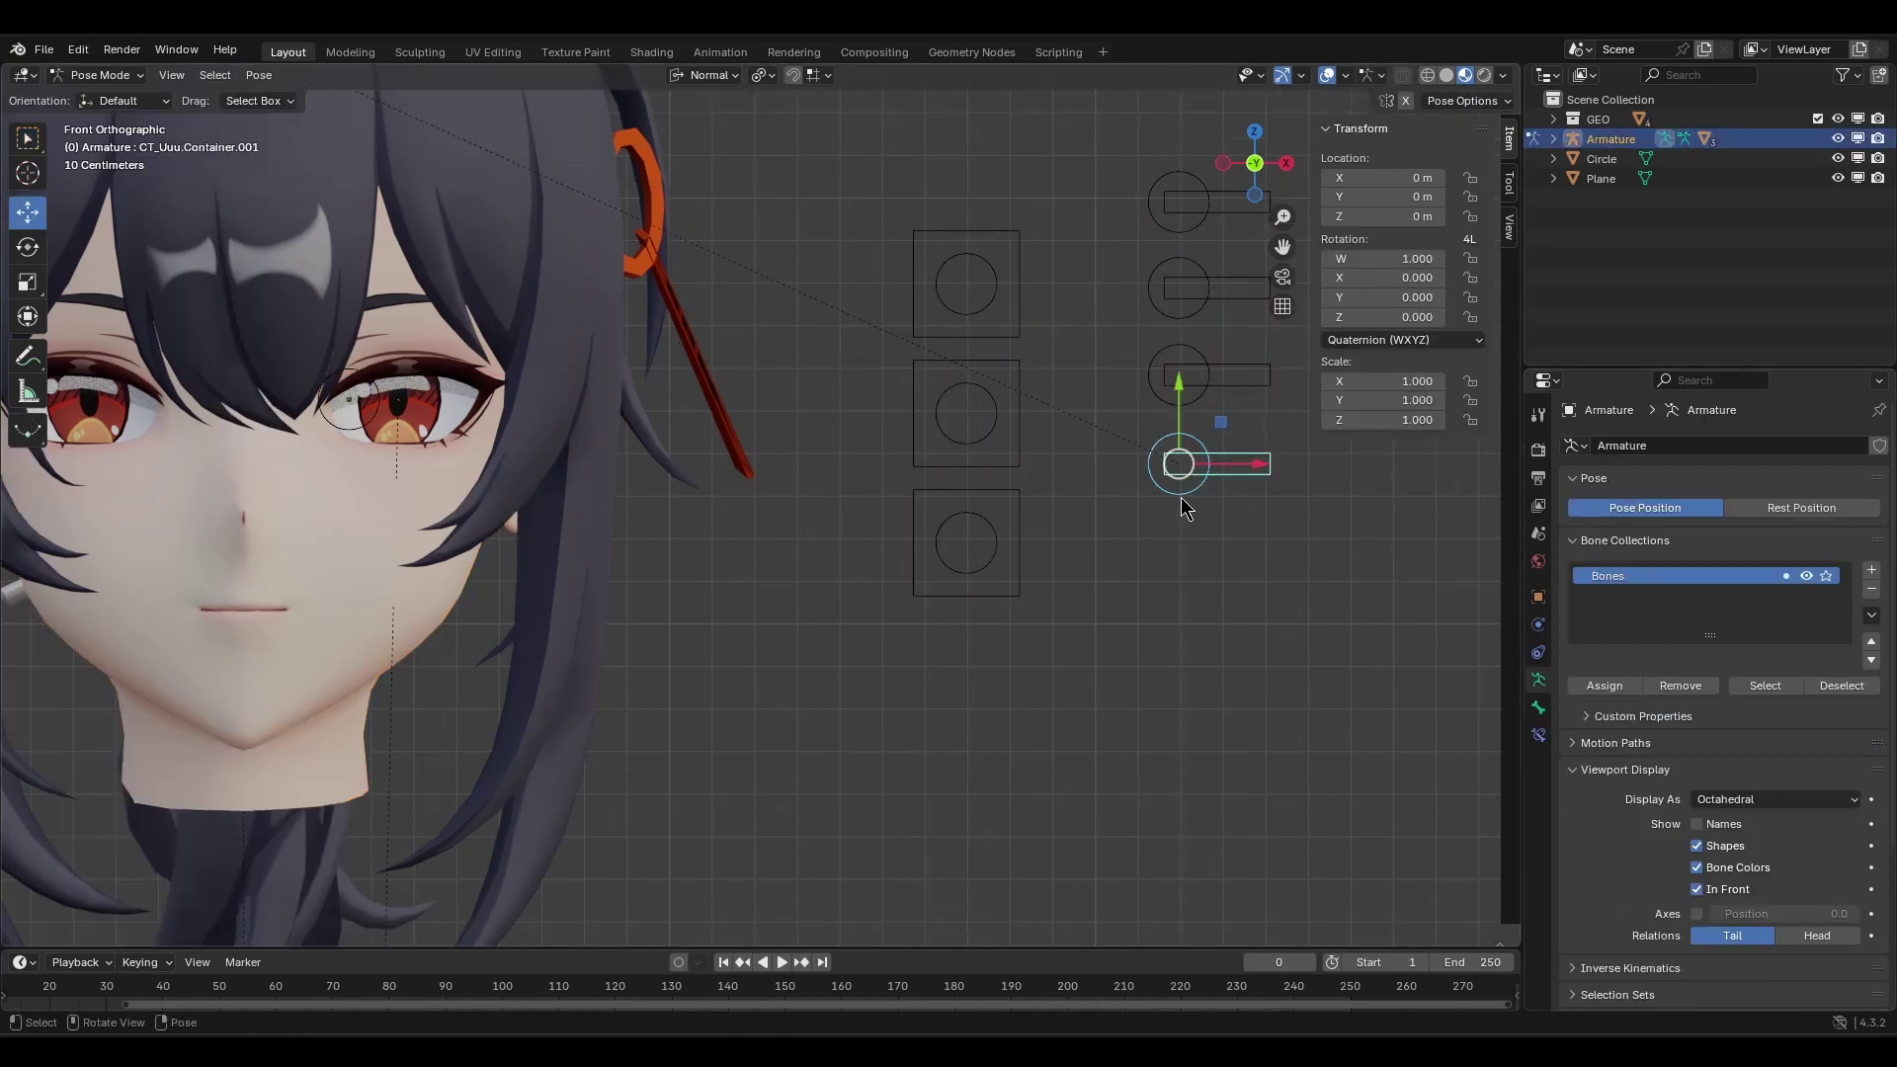
Rename the fourth slider's control bone CT_Eee and its container bone CT_Eee.Container.
left_click(1180, 496)
key("F2")
key("BackSpace")
key("BackSpace")
key("BackSpace")
key("BackSpace")
key("BackSpace")
key("BackSpace")
key("BackSpace")
key("Return")
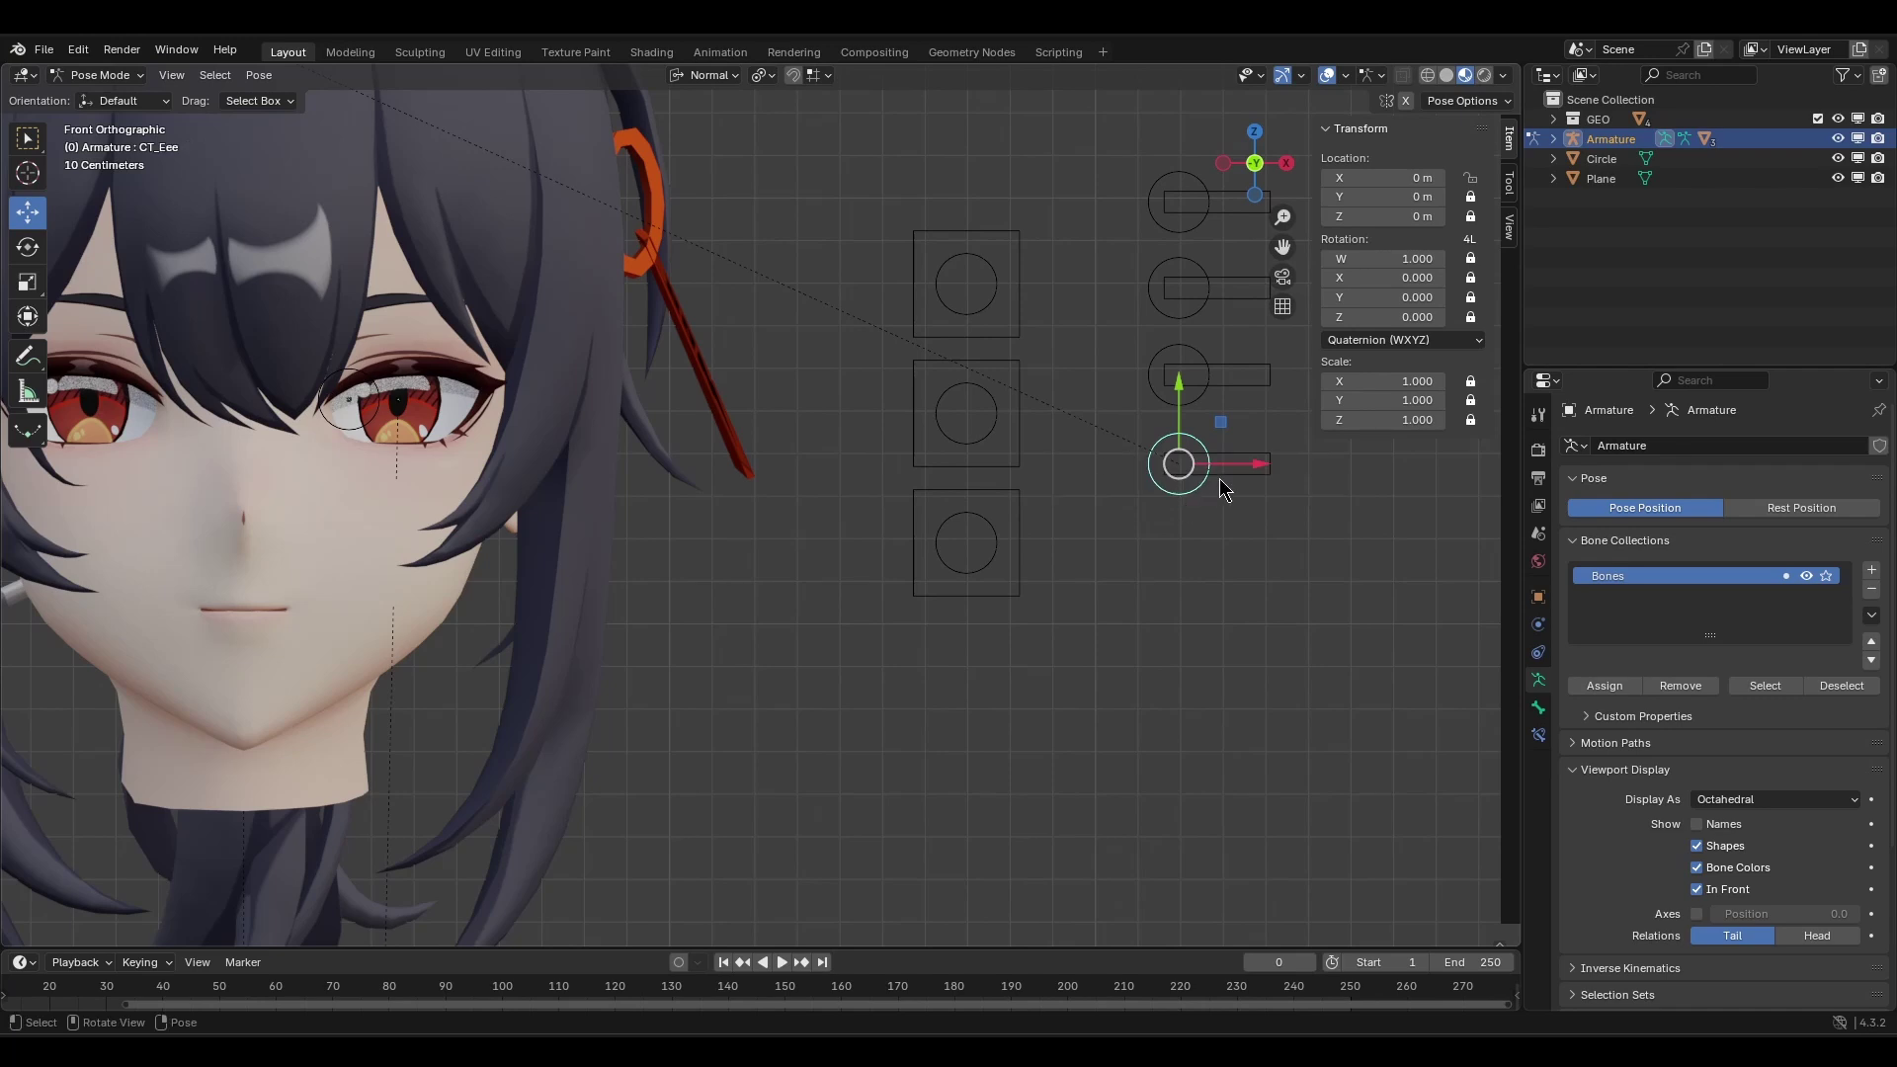
left_click(1219, 479)
key("F2")
Copy CT_Eee's X location as a new driver and paste it onto the Eee shape key value.
left_click(1153, 490)
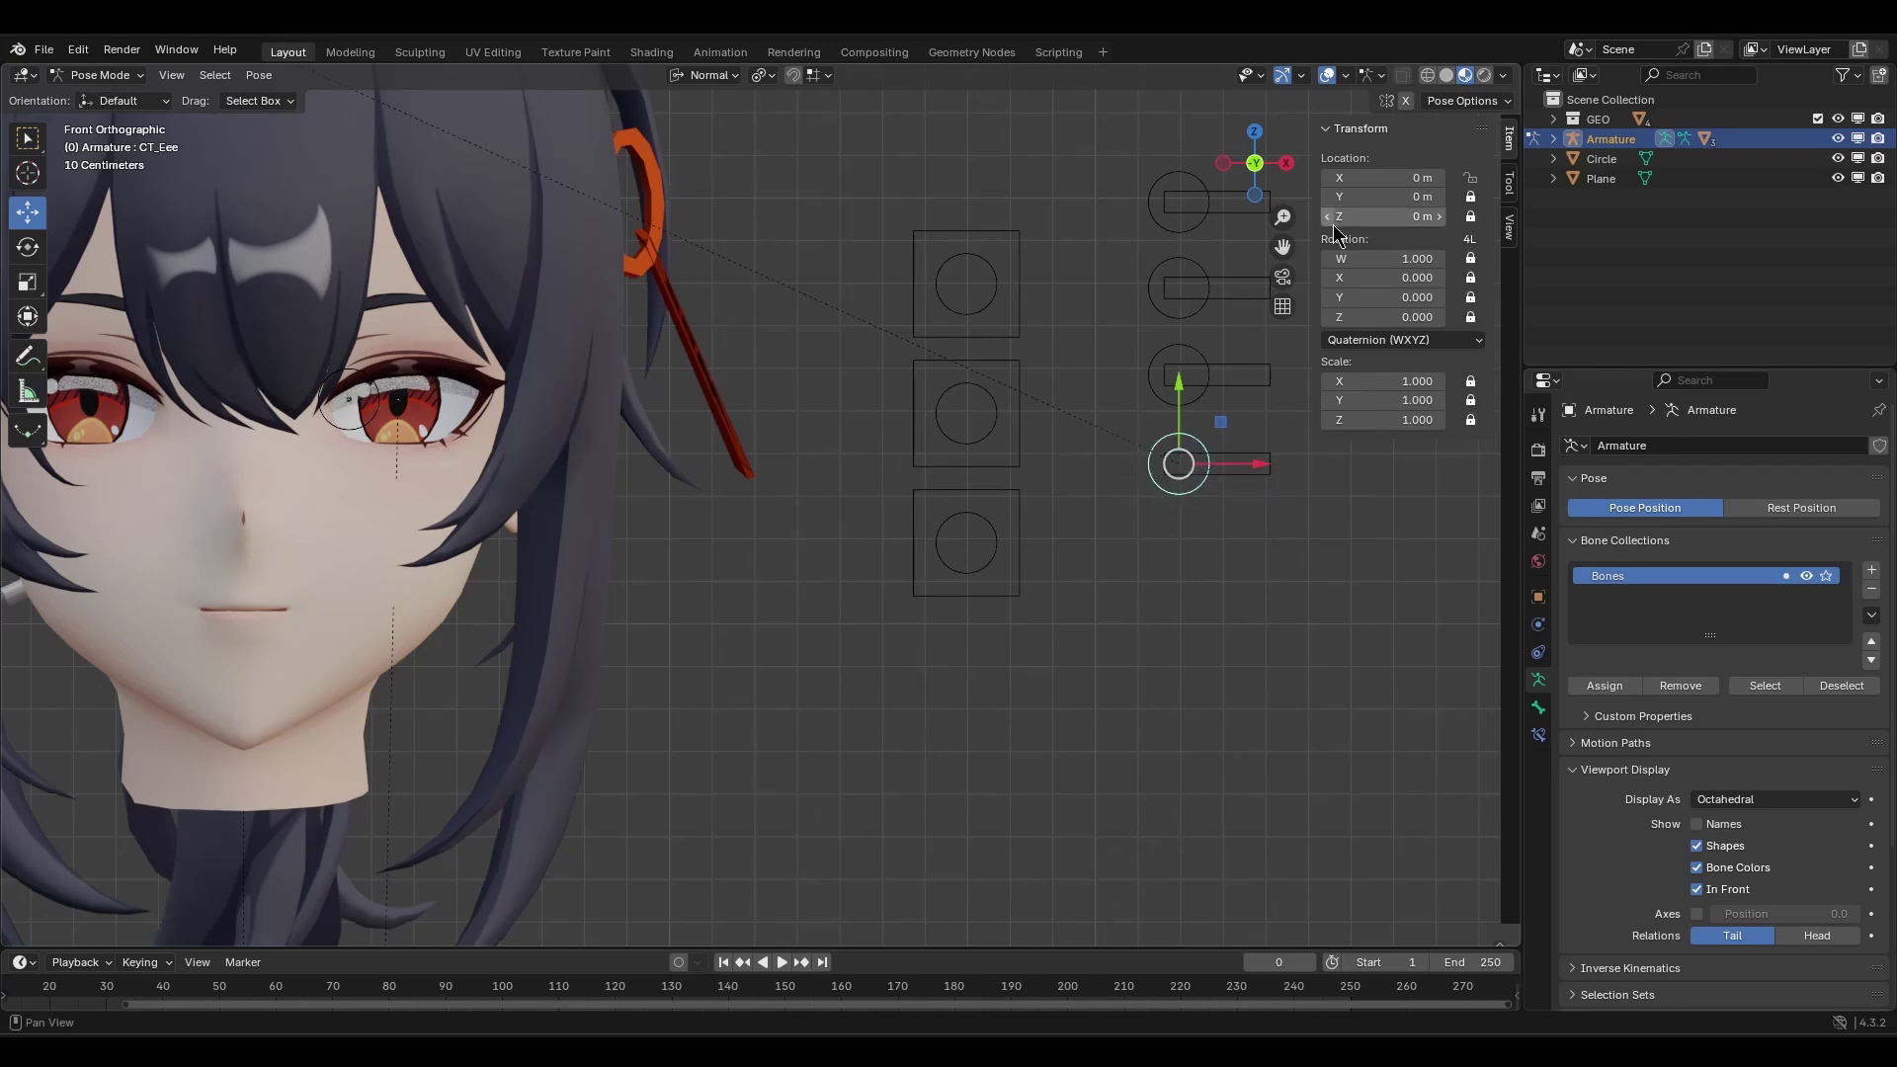
right_click(1370, 179)
left_click(1319, 383)
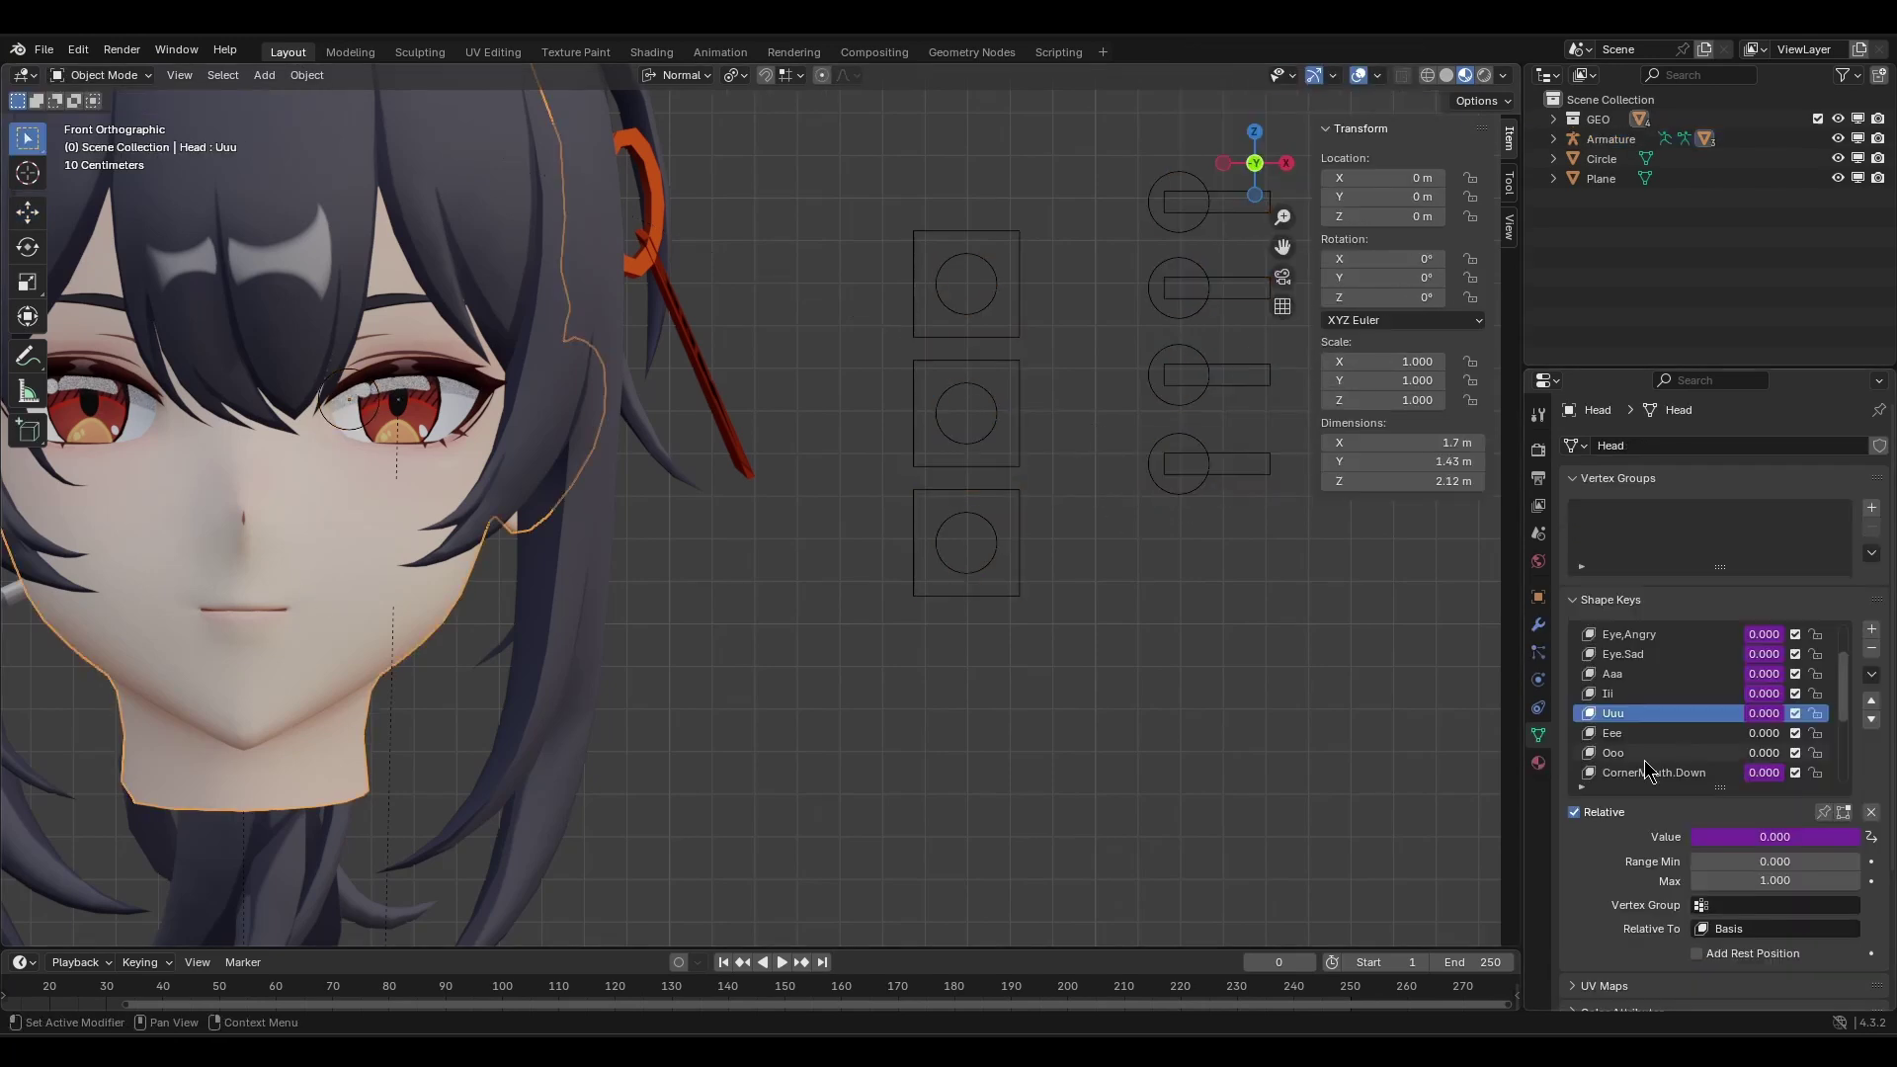
left_click(1645, 733)
right_click(1763, 733)
left_click(1753, 755)
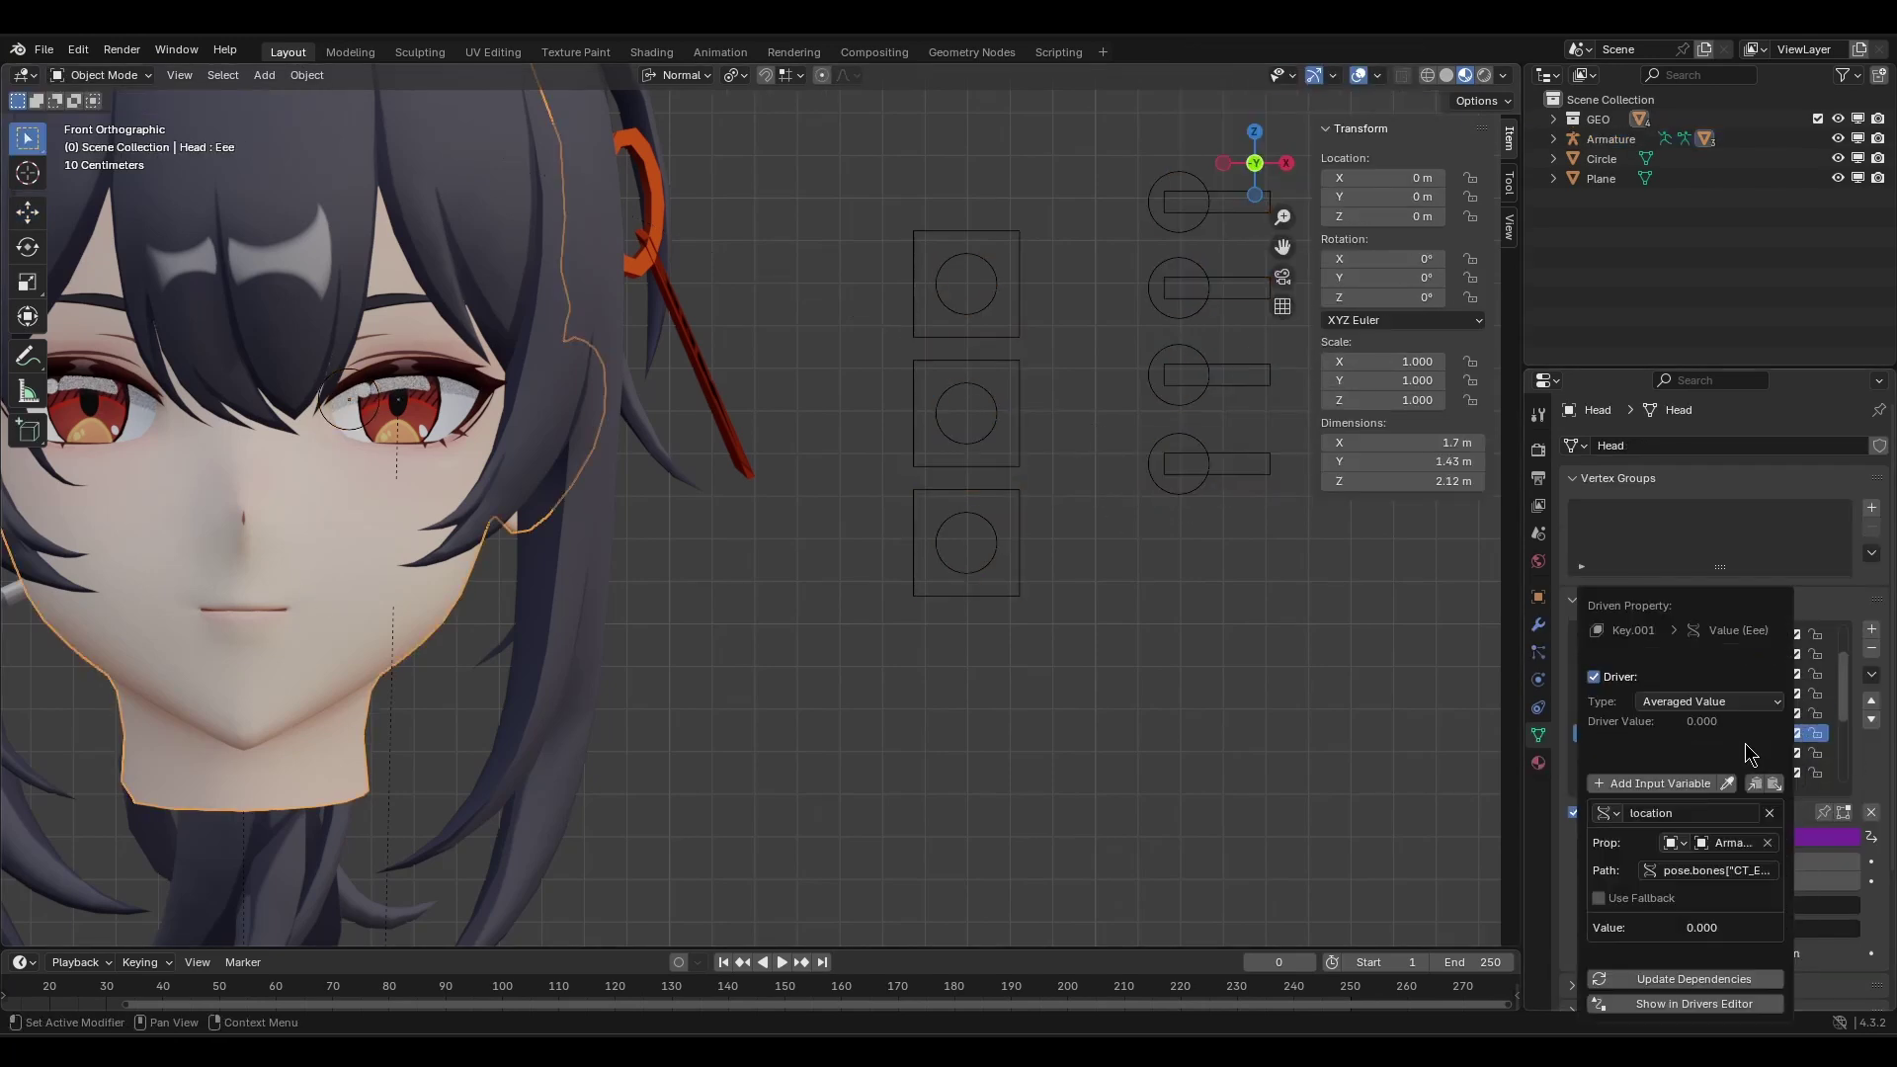
Give the Eee driver an expression that multiplies location by the same factor as the Uuu driver.
left_click(1715, 729)
type("*")
key("Escape")
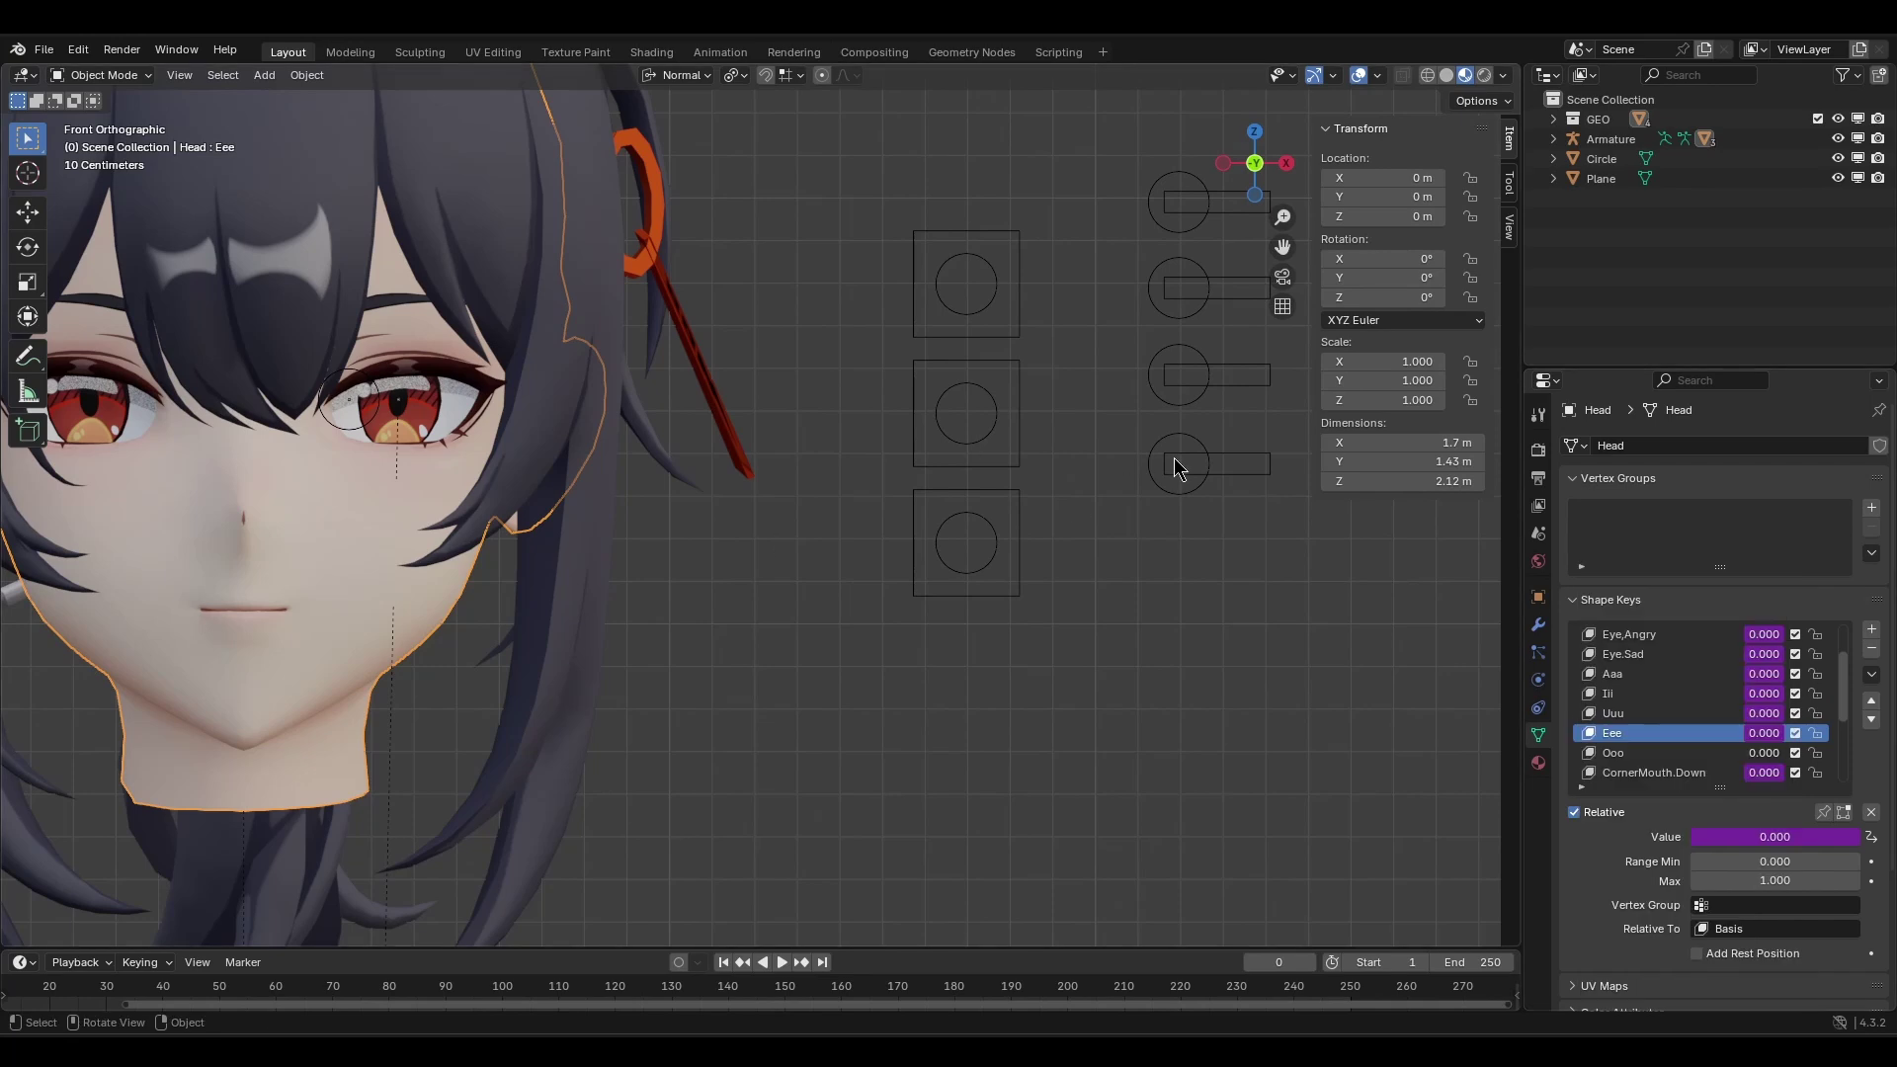
Test the Eee driver by sliding CT_Eee along its X axis, and undo the move.
left_click(1178, 465)
left_click_drag(1255, 464, 1292, 469)
key("ctrl+z")
Duplicate the Eee slider with its container and place the copy below it as the fifth slider.
key("Tab")
key("shift+d")
right_click(1223, 478)
left_click_drag(1179, 364, 1178, 459)
key("Tab")
Rename the fifth slider's control bone CT_Ooo and its container bone CT_Ooo.Container.
left_click(1187, 589)
key("F2")
type("Ooo")
key("Return")
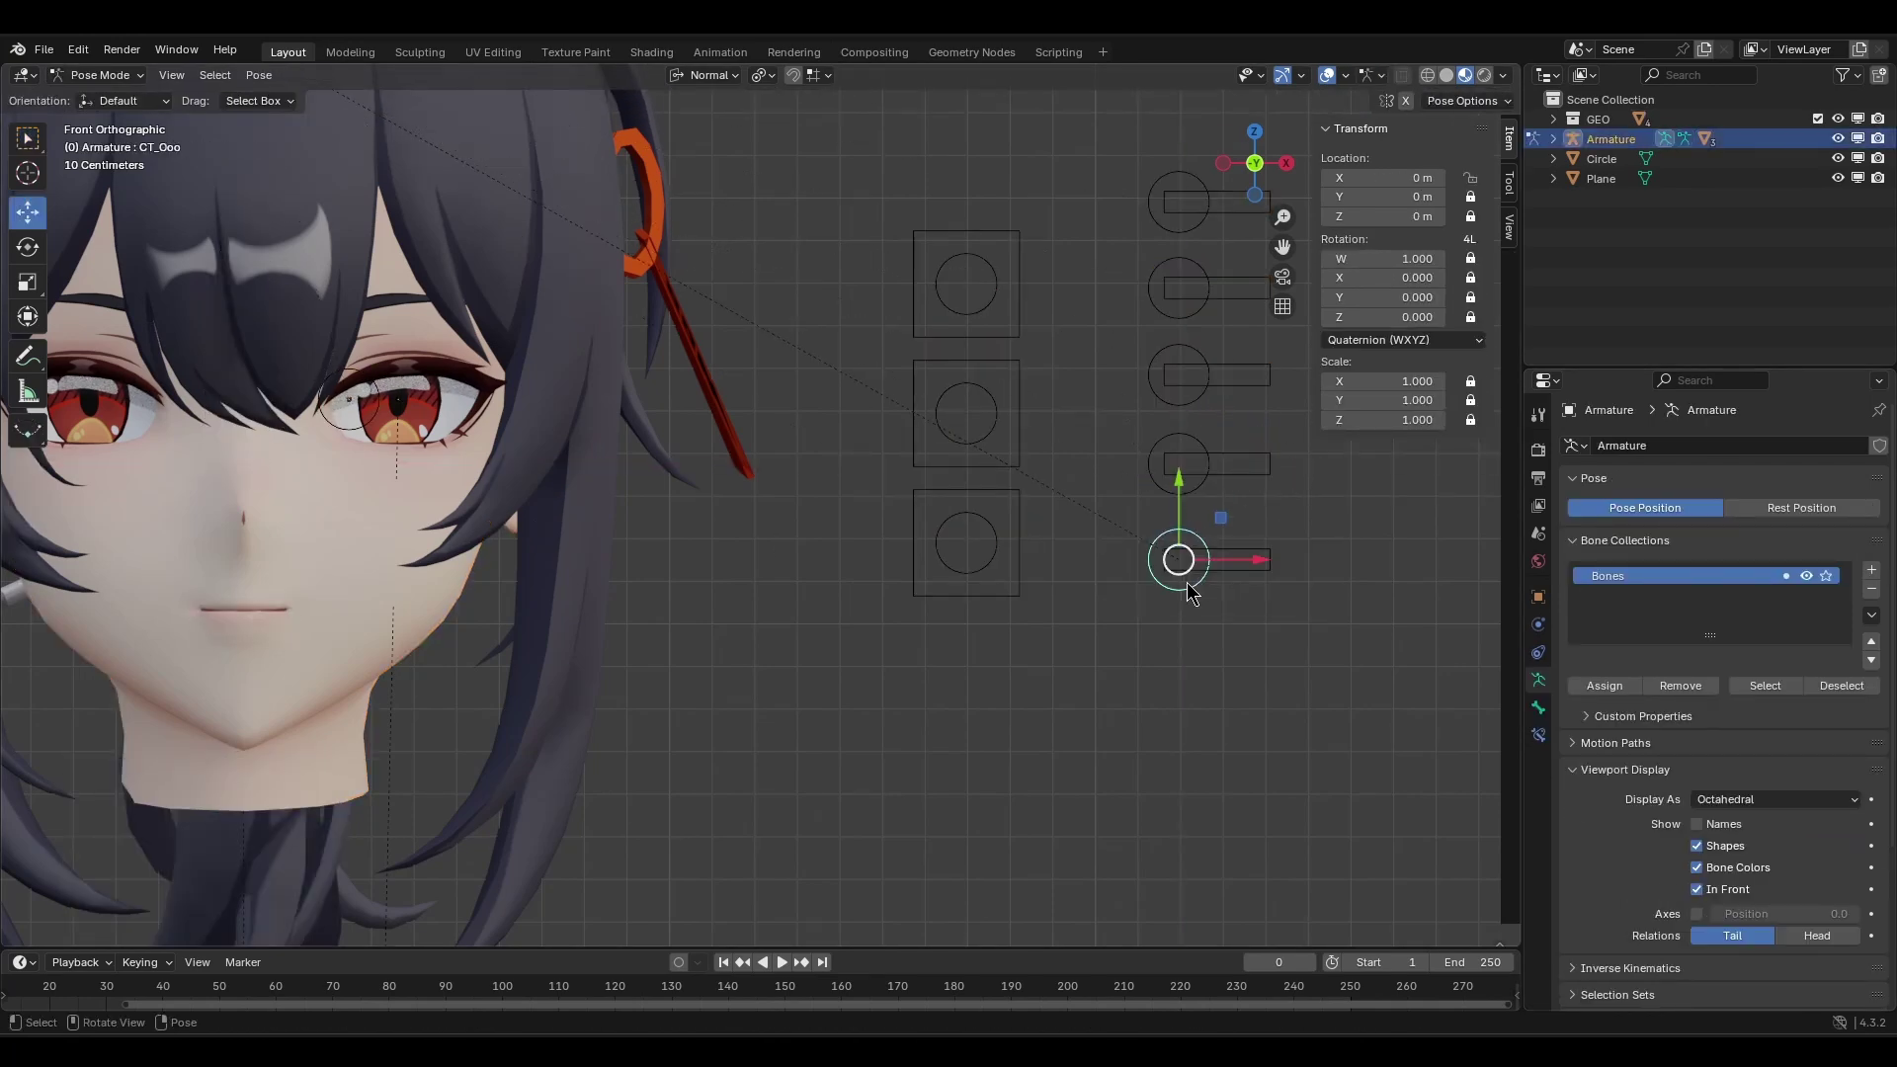
left_click(1219, 572)
key("F2")
key("Right")
key("BackSpace")
key("BackSpace")
key("BackSpace")
key("Return")
Copy CT_Ooo's X location as a new driver and paste it onto the Ooo shape key value.
left_click(1177, 590)
right_click(1388, 185)
left_click(1277, 387)
left_click(365, 600)
right_click(1773, 752)
left_click(1680, 779)
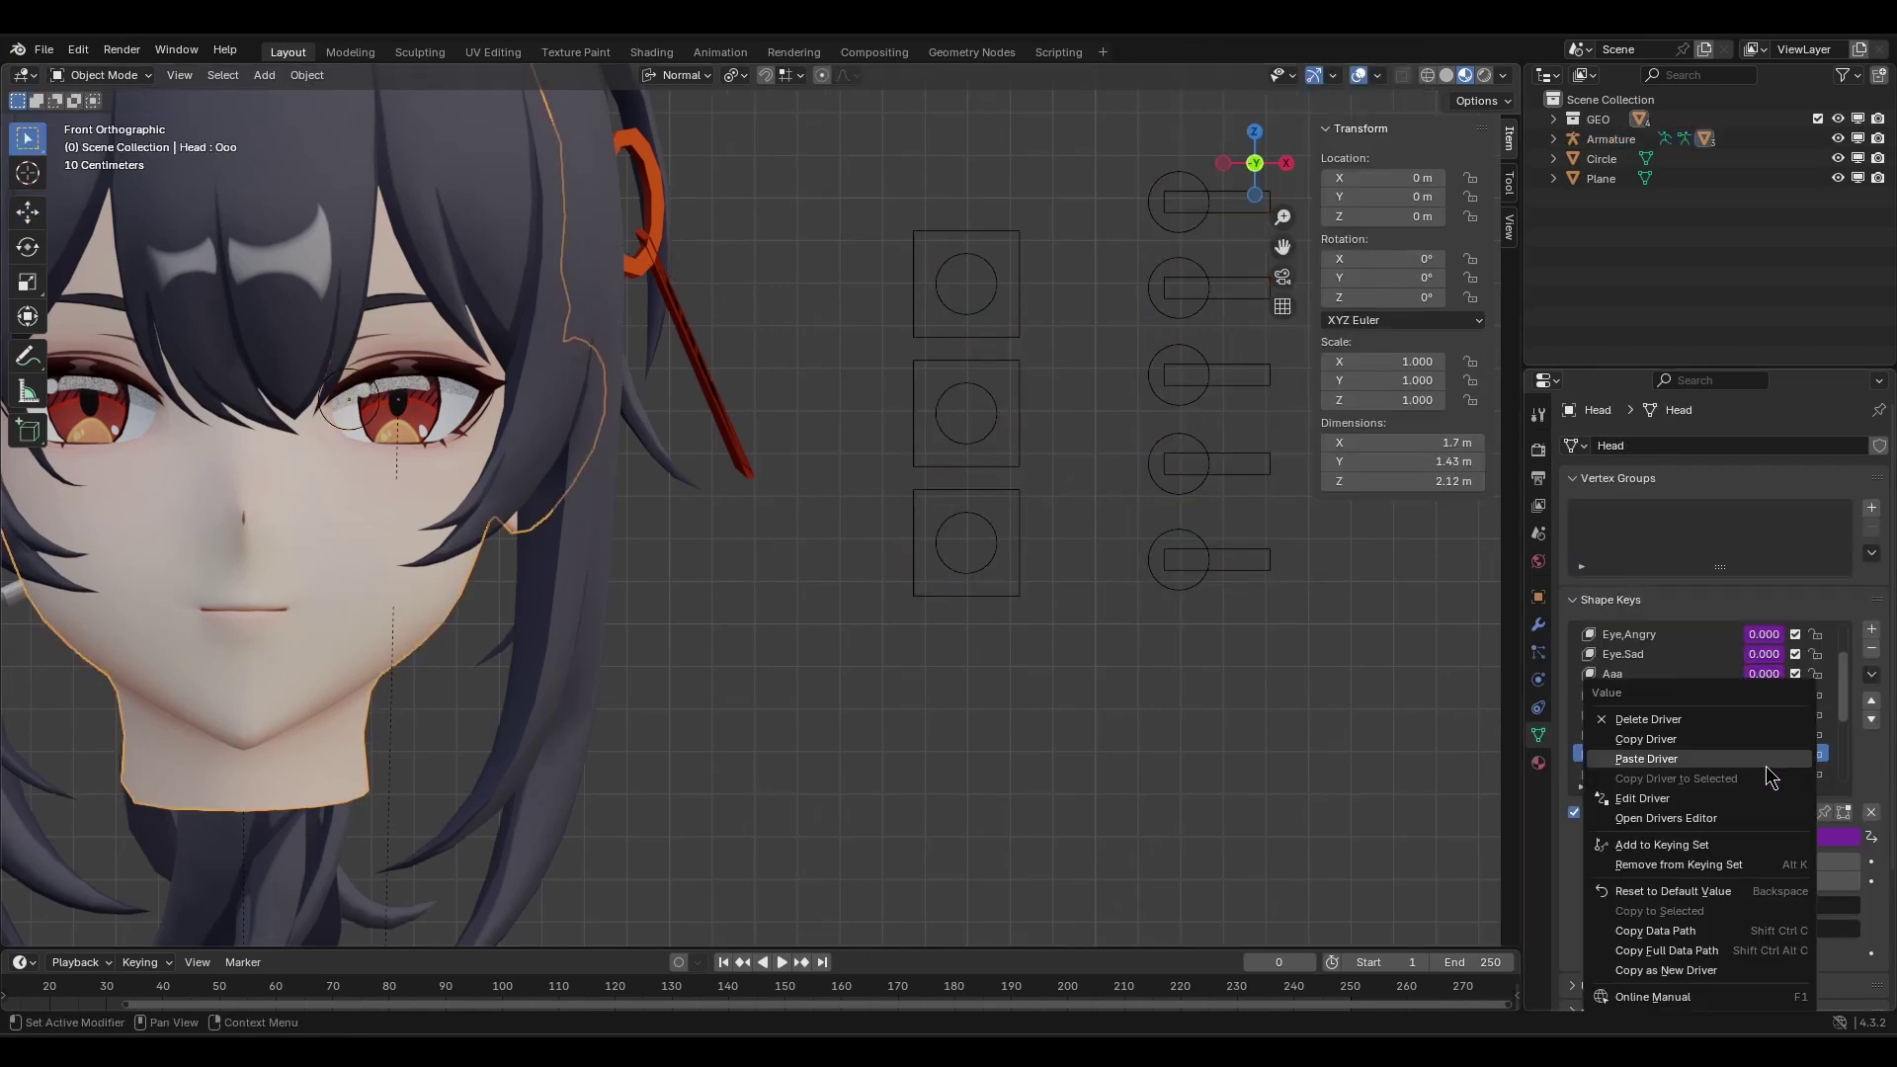
key("Return")
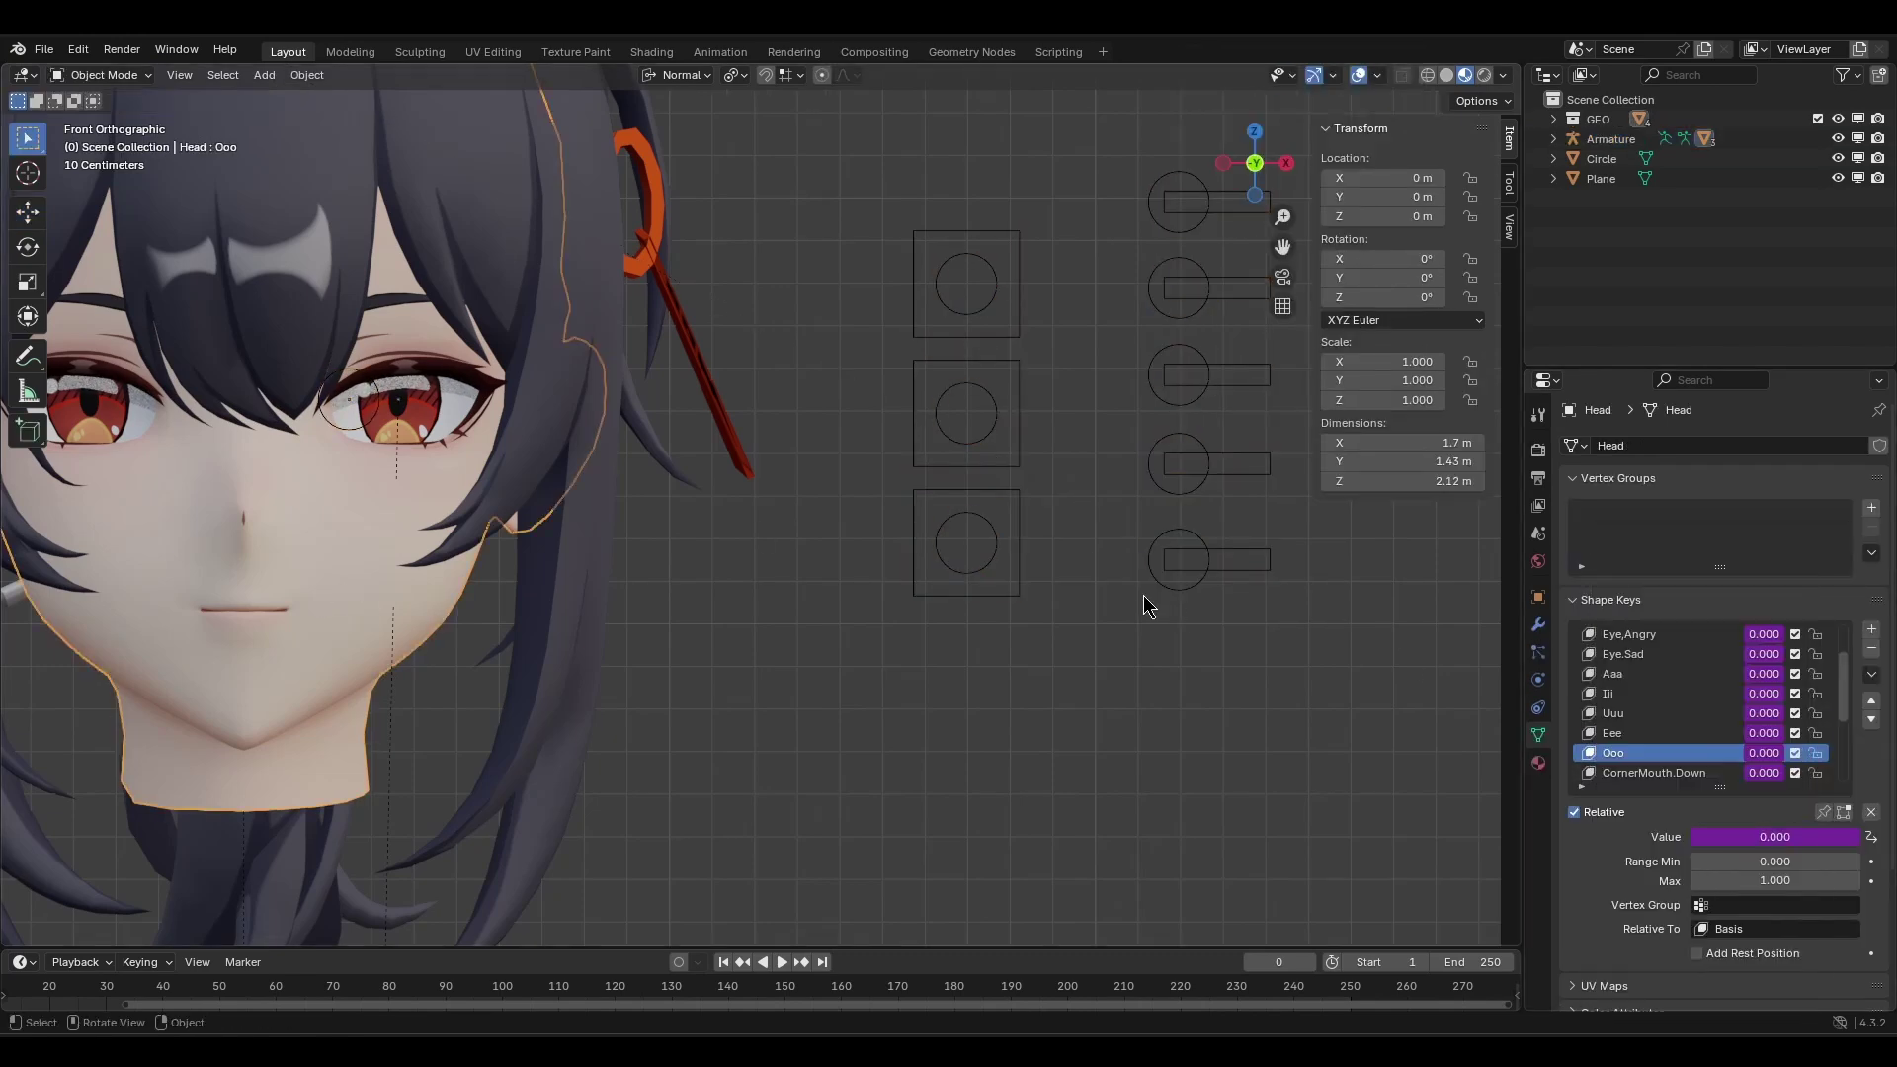
Review the Head mesh's full shape key list to check that the expression and vowel keys have drivers.
left_click(1174, 590)
scroll(1225, 561, "down", 4)
middle_click_drag(1407, 674, 1428, 681, "shift")
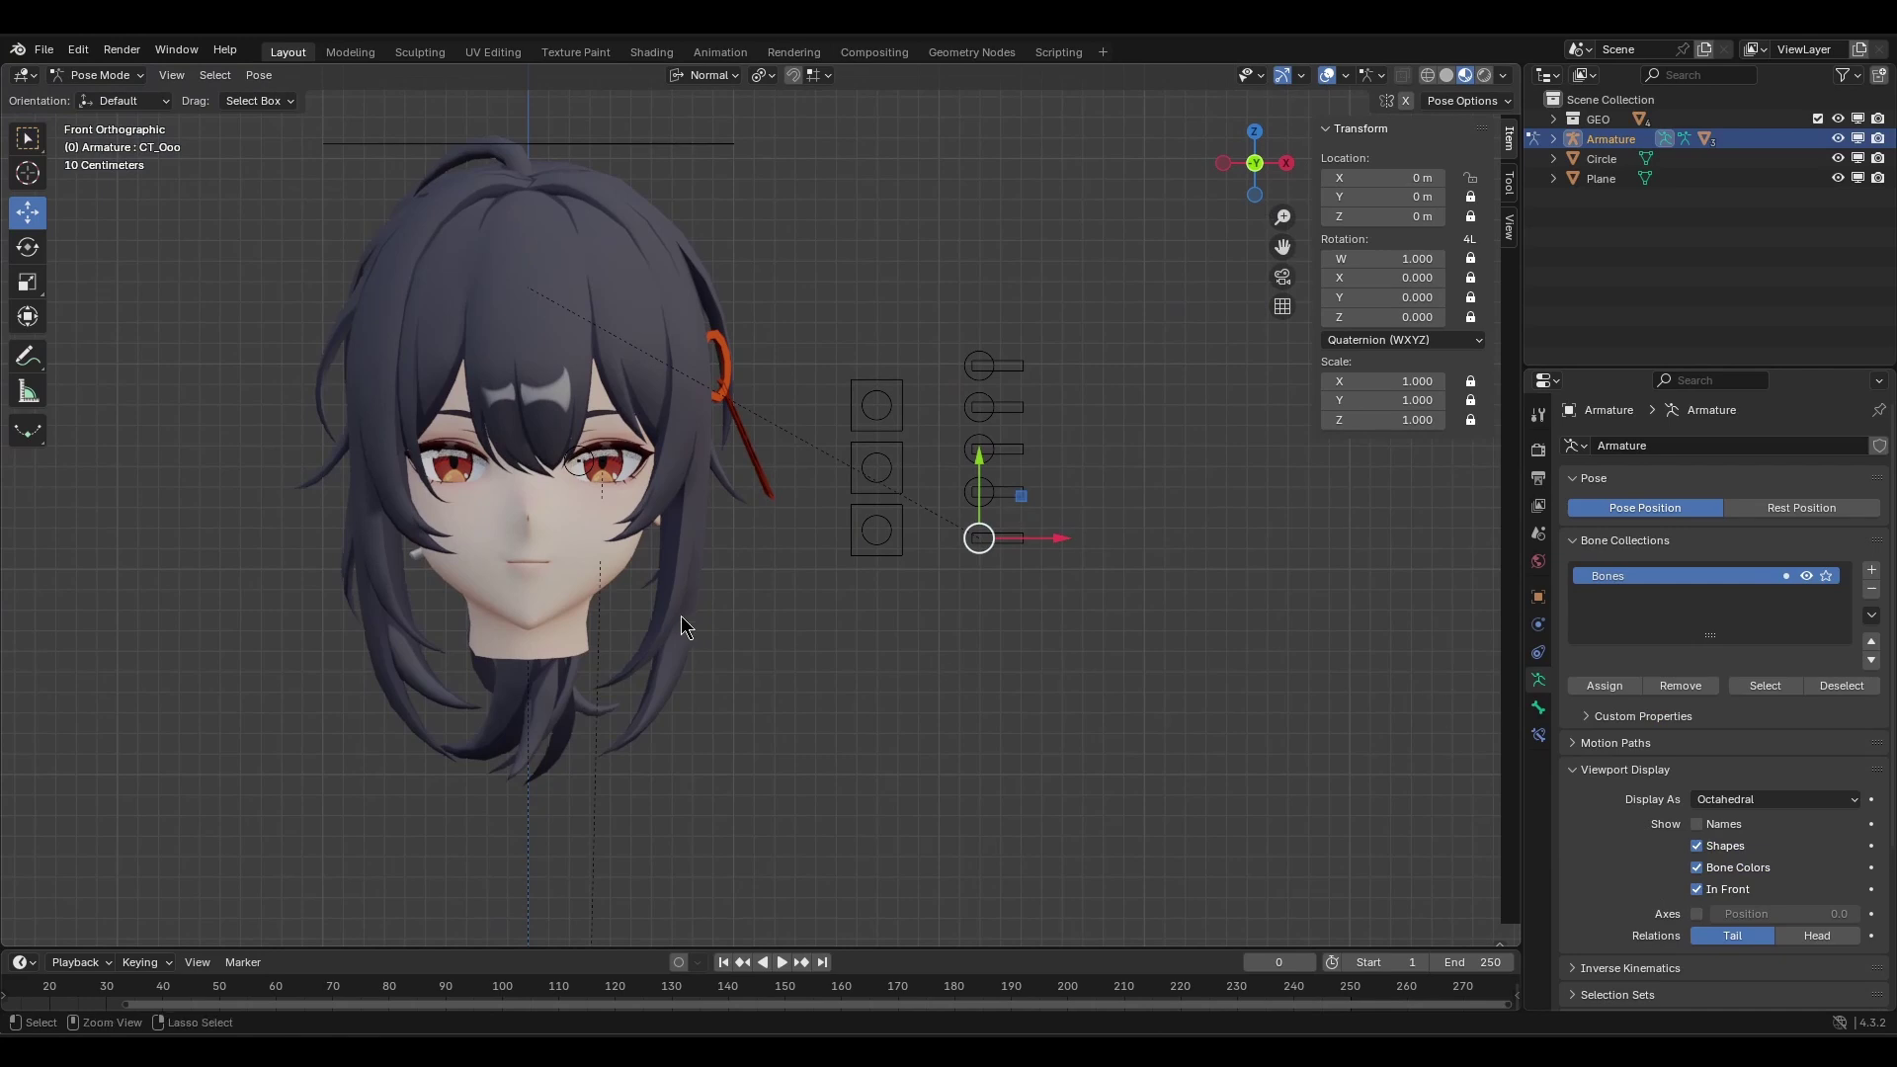
left_click(567, 596)
scroll(1646, 737, "up", 2)
scroll(1647, 733, "down", 9)
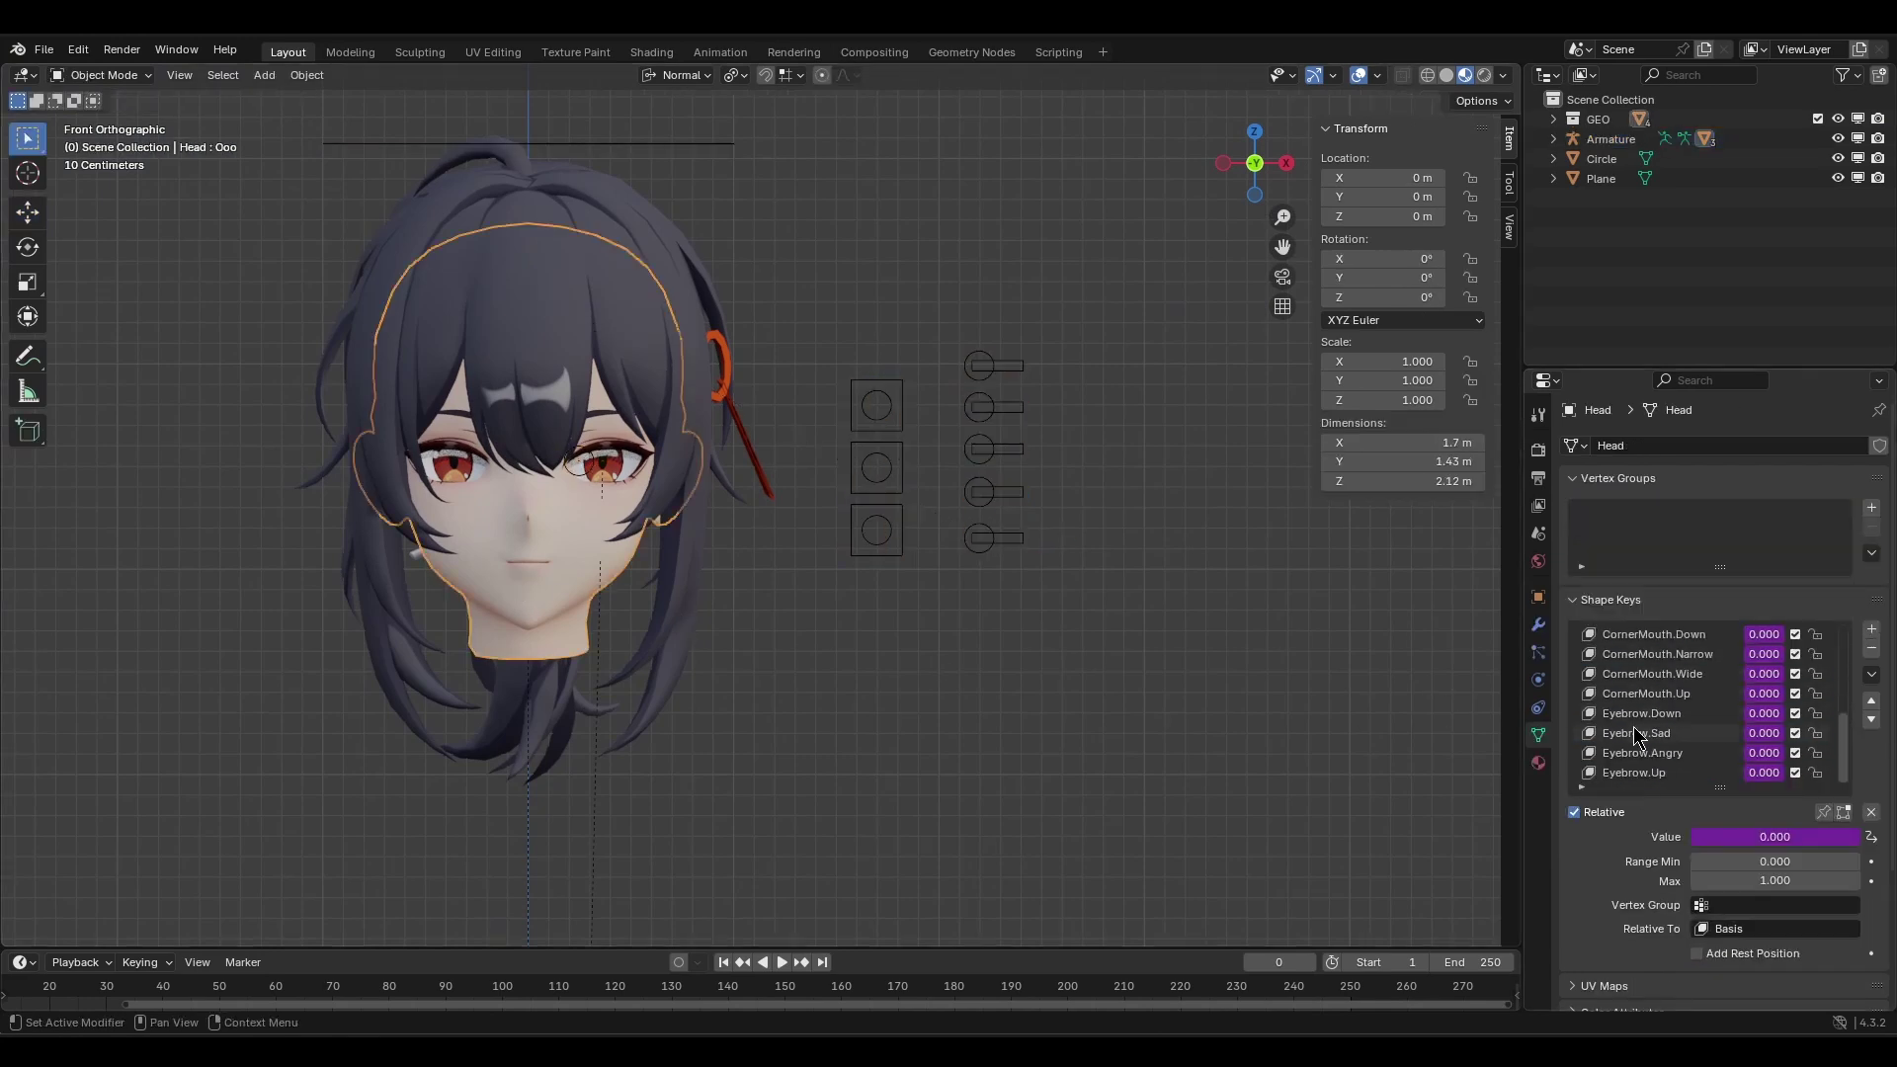
scroll(1634, 728, "up", 8)
Test in Pose Mode whether the head and facial controls follow CT_Head by moving it, and cancel the move.
middle_click_drag(606, 611, 656, 633, "shift")
left_click(919, 539)
middle_click_drag(921, 528, 903, 555)
key("ctrl+Tab")
left_click(705, 142)
scroll(707, 148, "down", 5)
key("g")
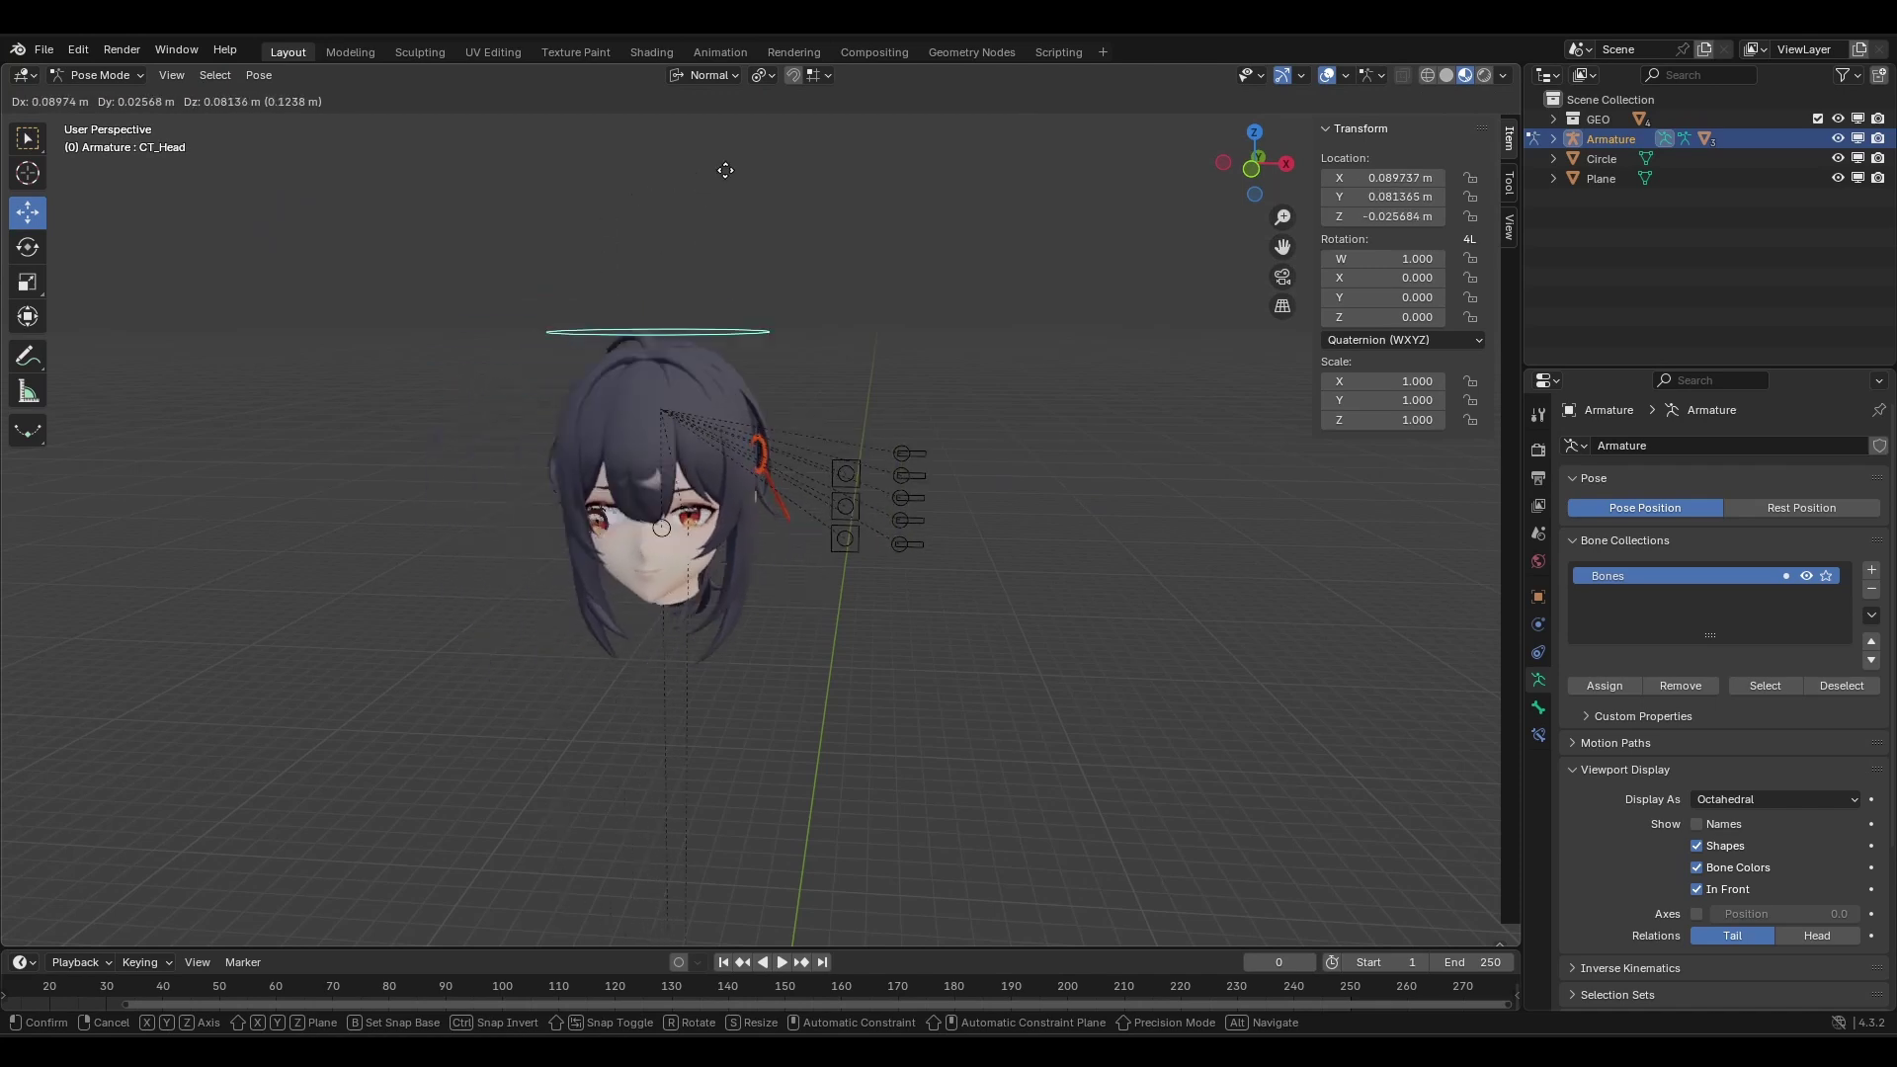
key("Escape")
scroll(780, 166, "up", 5)
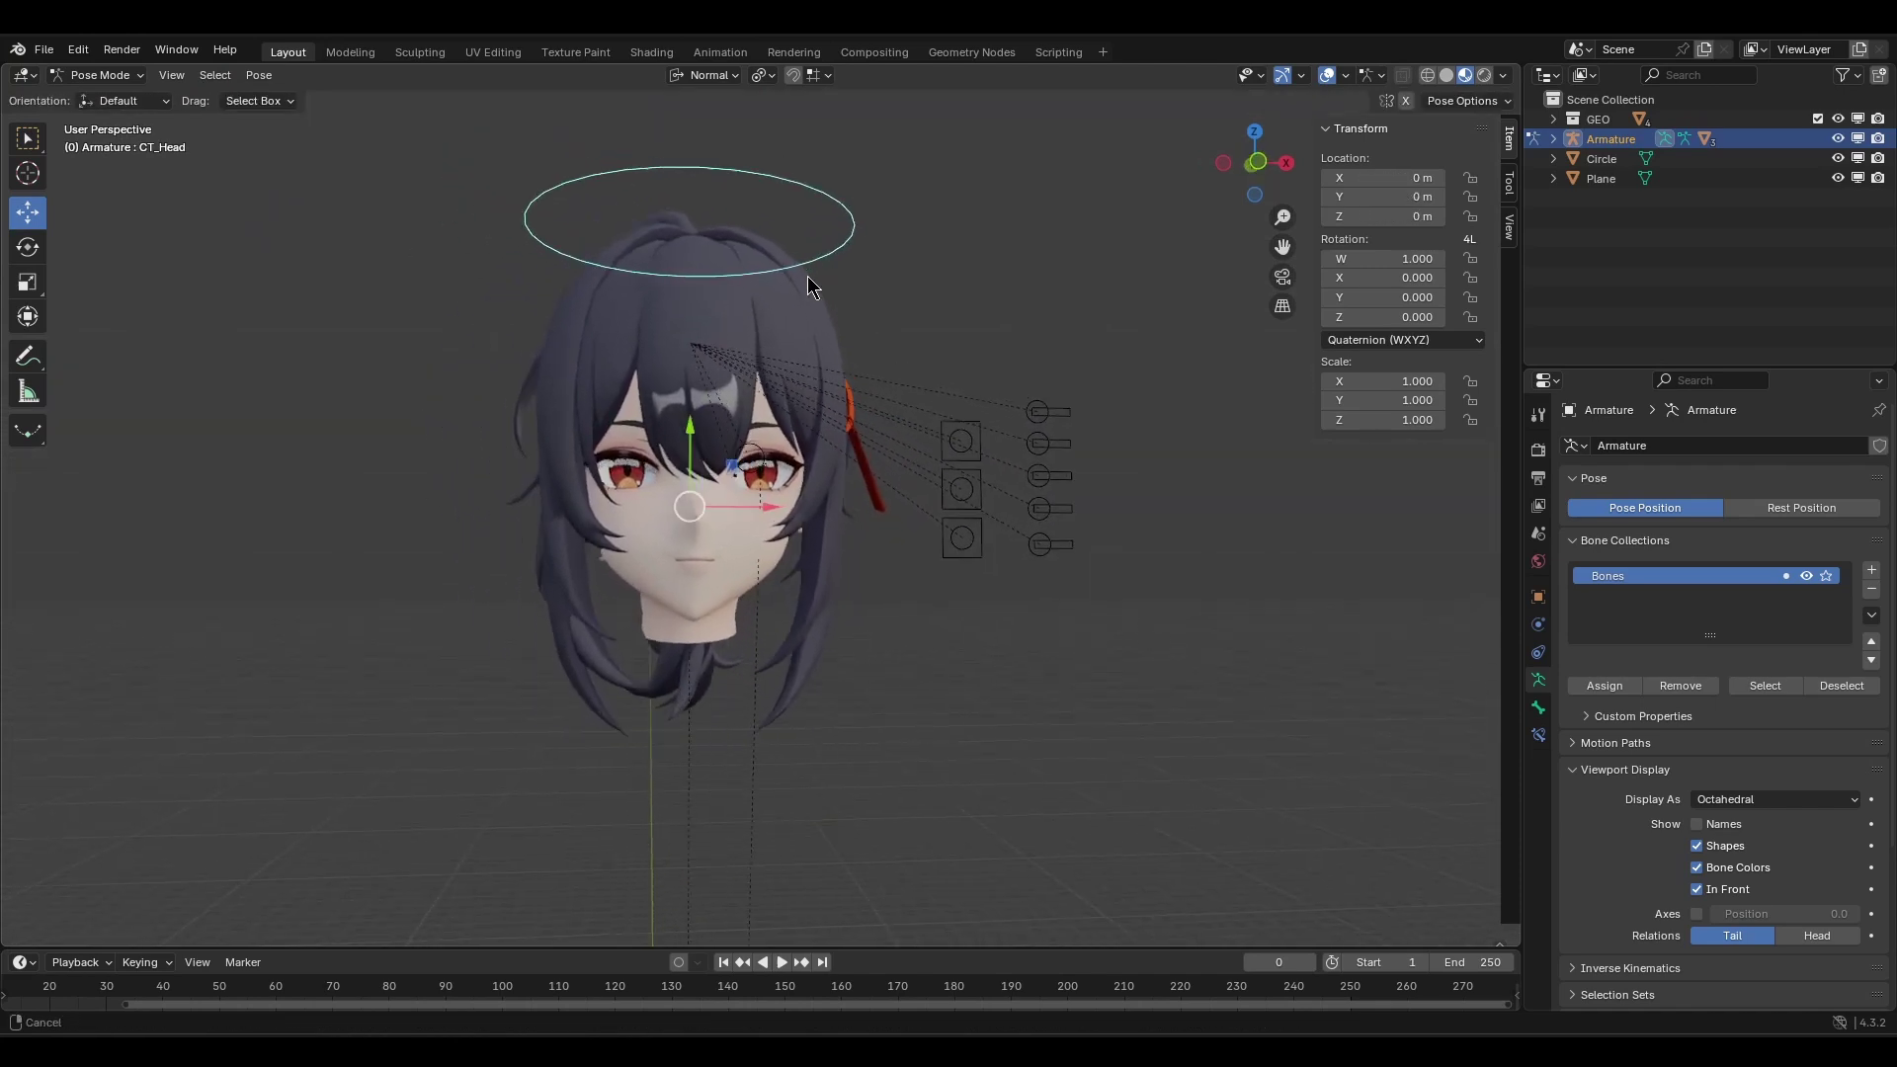
Select the left eye bones in the armature's Edit Mode and Symmetrize them to the right side.
middle_click_drag(808, 276, 1017, 442, "ctrl")
key("ctrl+Tab")
left_click(914, 323)
left_click(976, 368)
key("Tab")
scroll(727, 481, "up", 5)
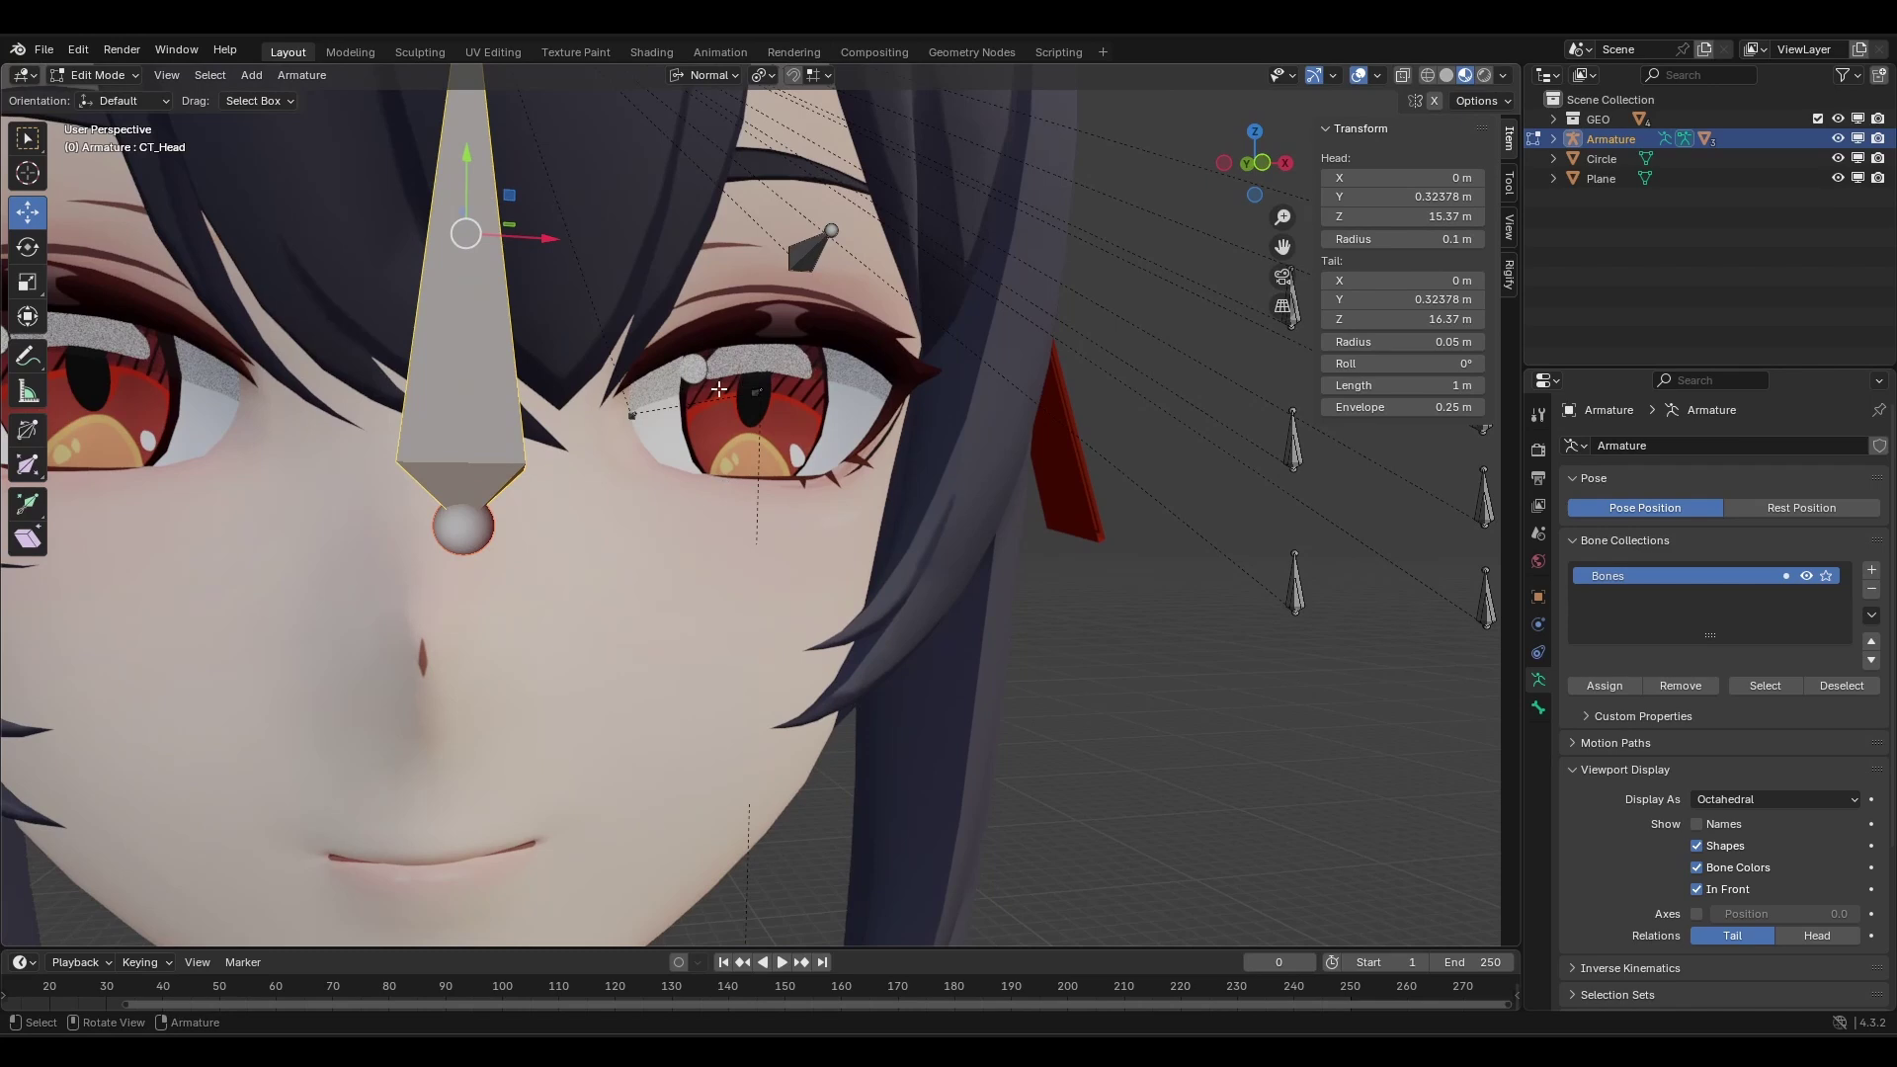
left_click(633, 416)
key("shift+z")
left_click_drag(593, 390, 833, 476)
key("shift+z")
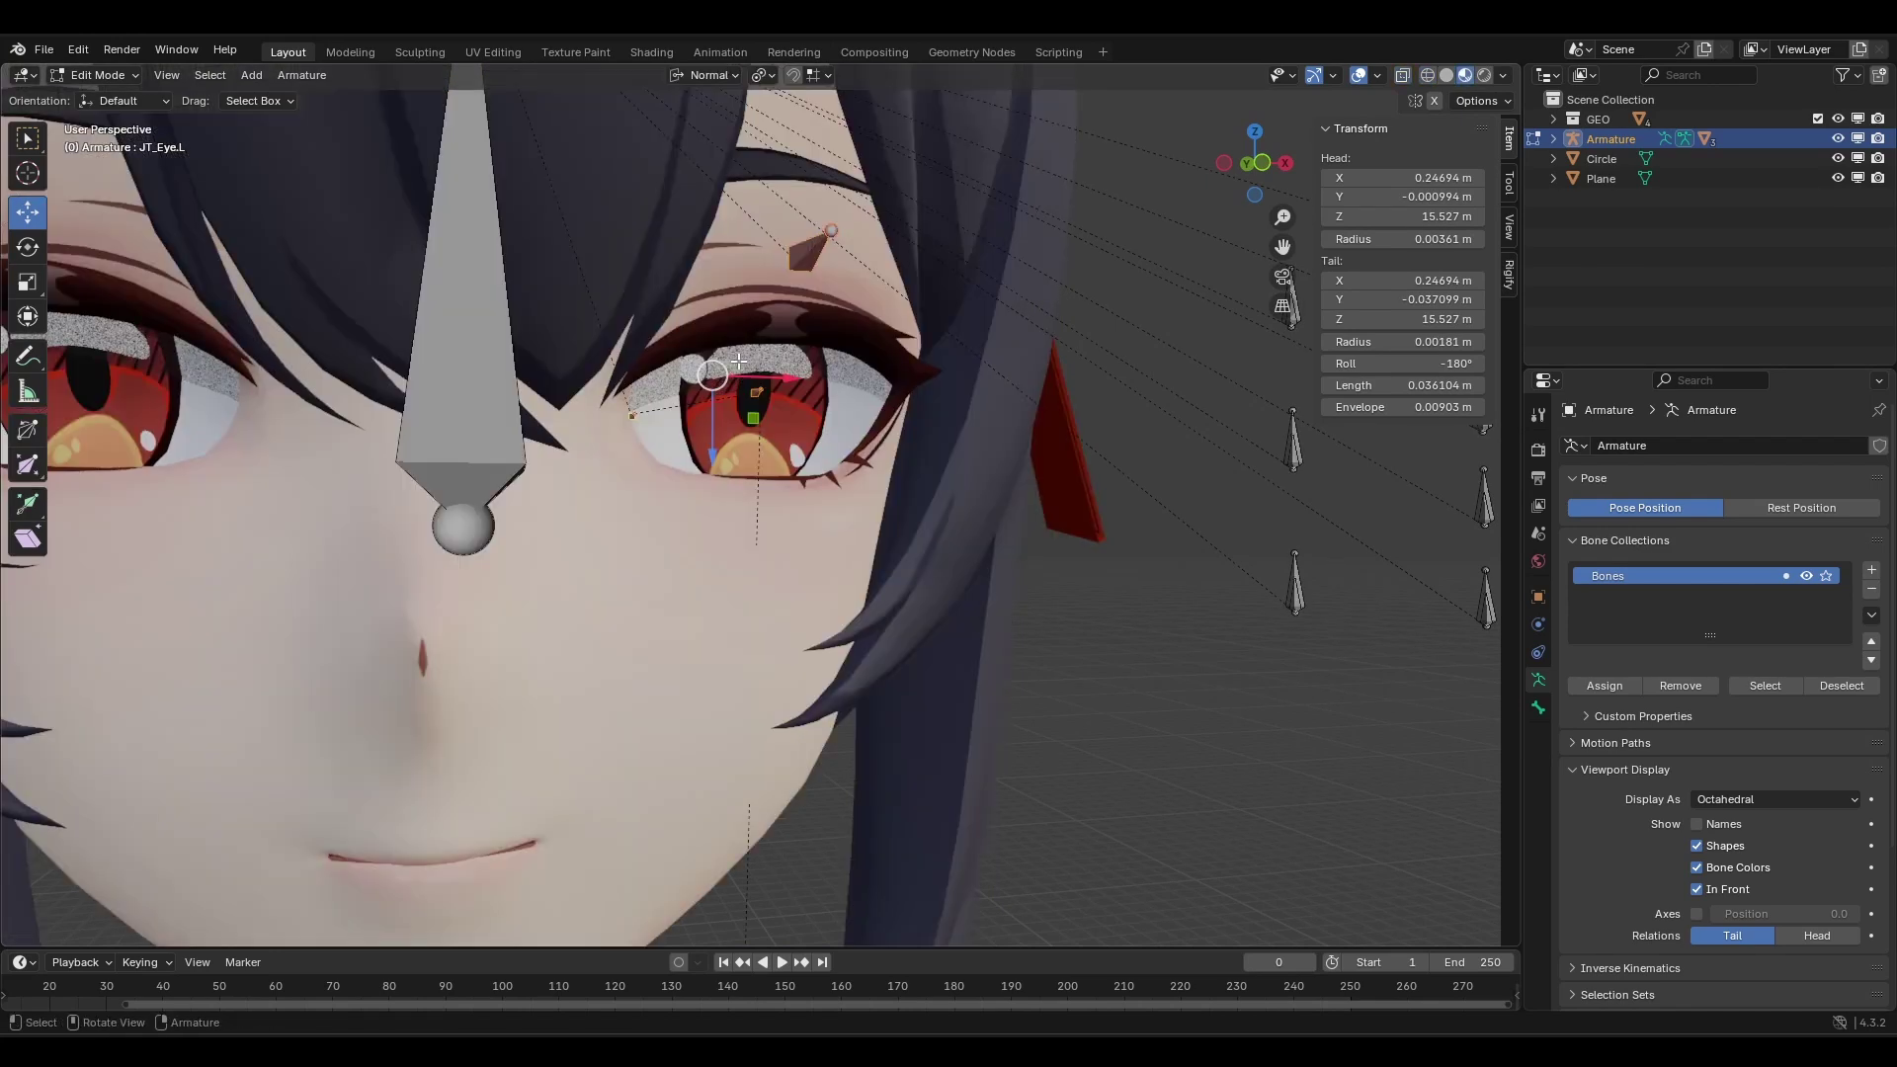
scroll(726, 277, "down", 4)
right_click(748, 363)
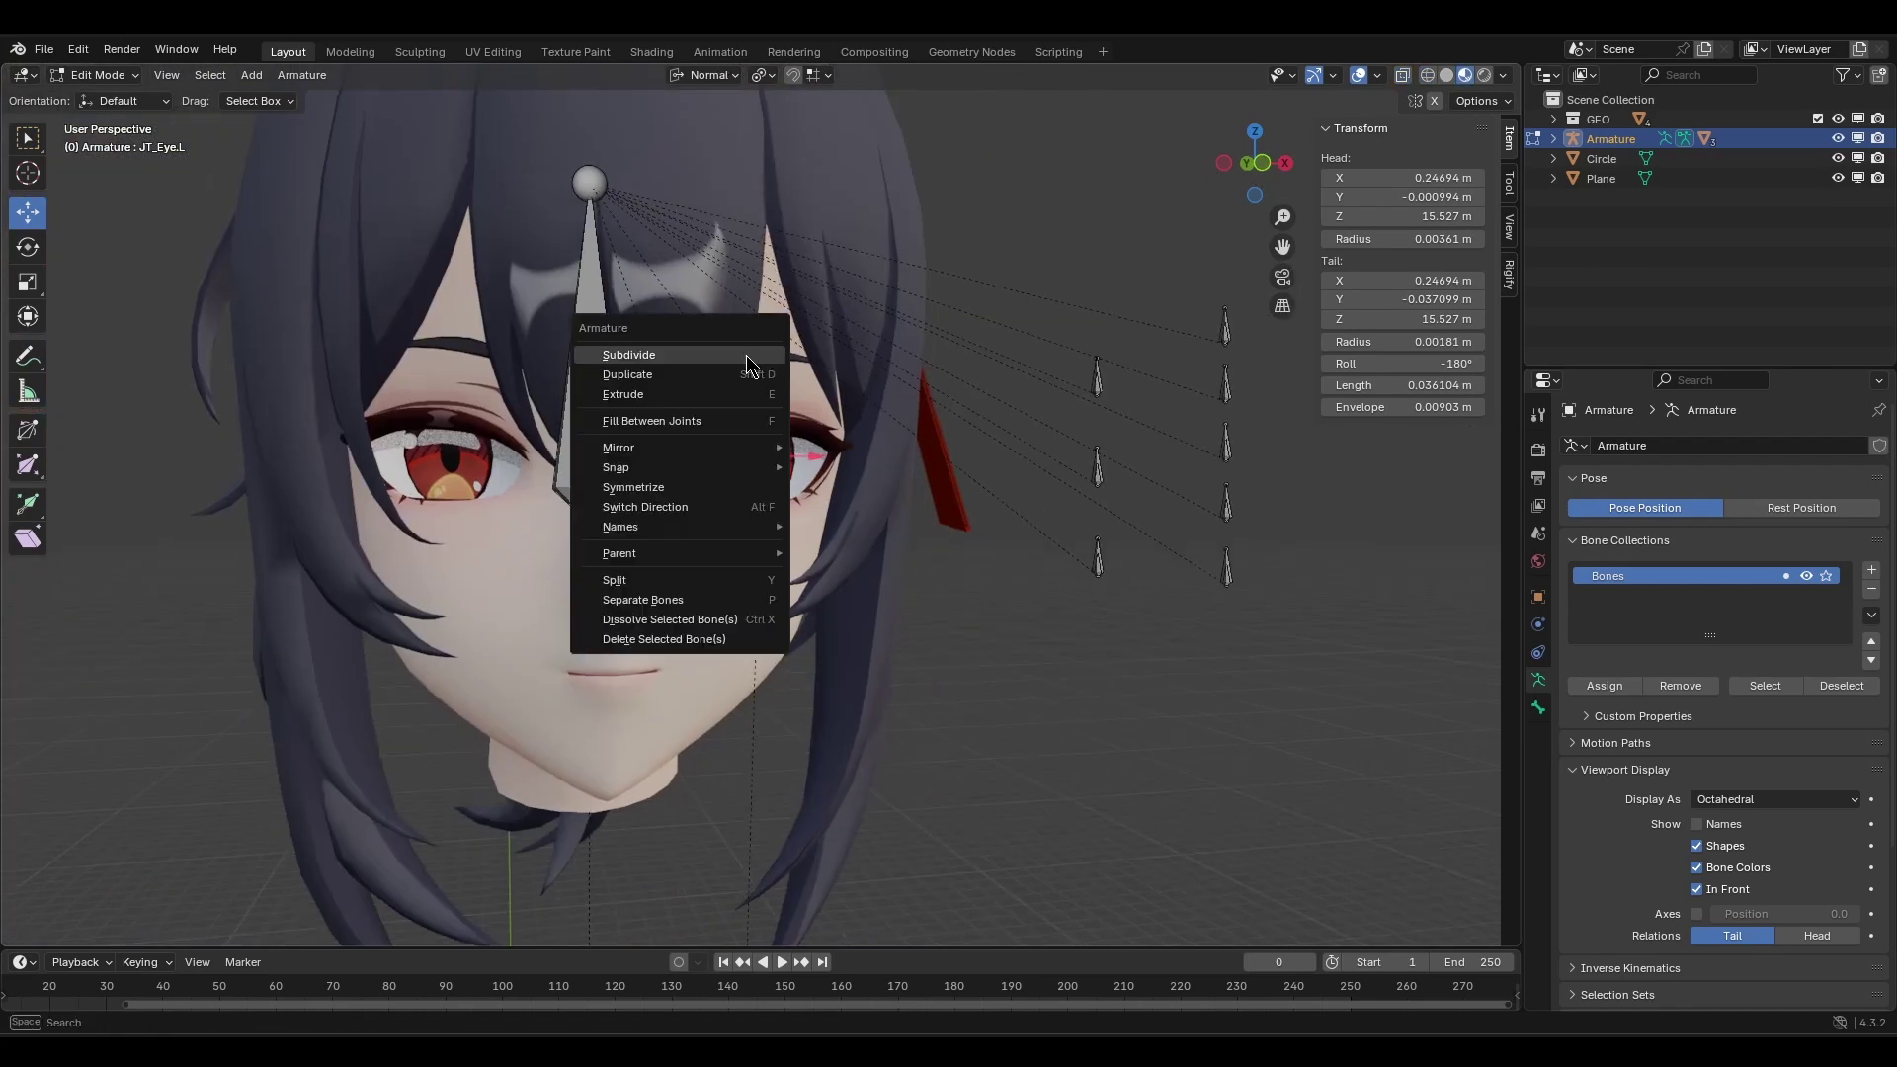
left_click(736, 487)
scroll(724, 457, "up", 1)
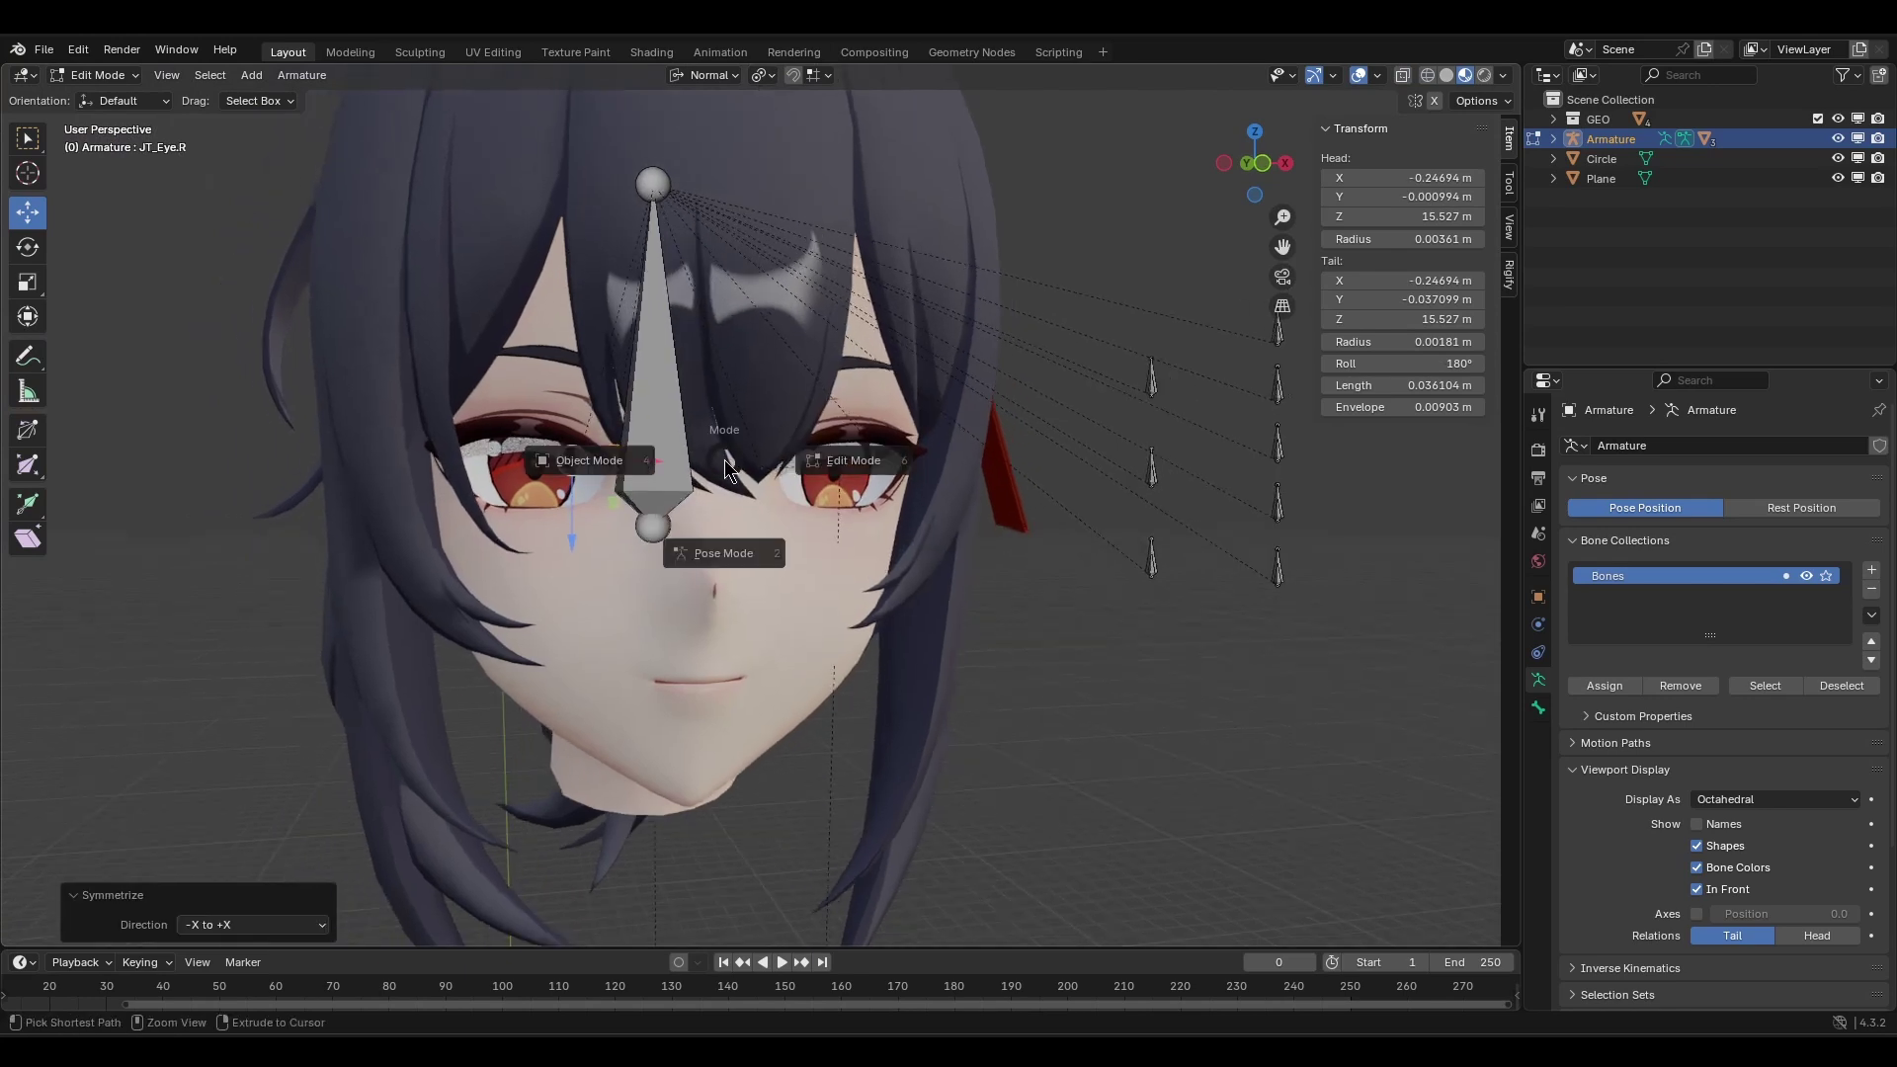
Parent the Eye.R mesh to the JT_EyeCornea.R bone.
key("ctrl+Tab")
mouse_move(724, 457)
middle_mouse_down()
mouse_move(655, 490)
mouse_move(701, 470)
middle_mouse_up()
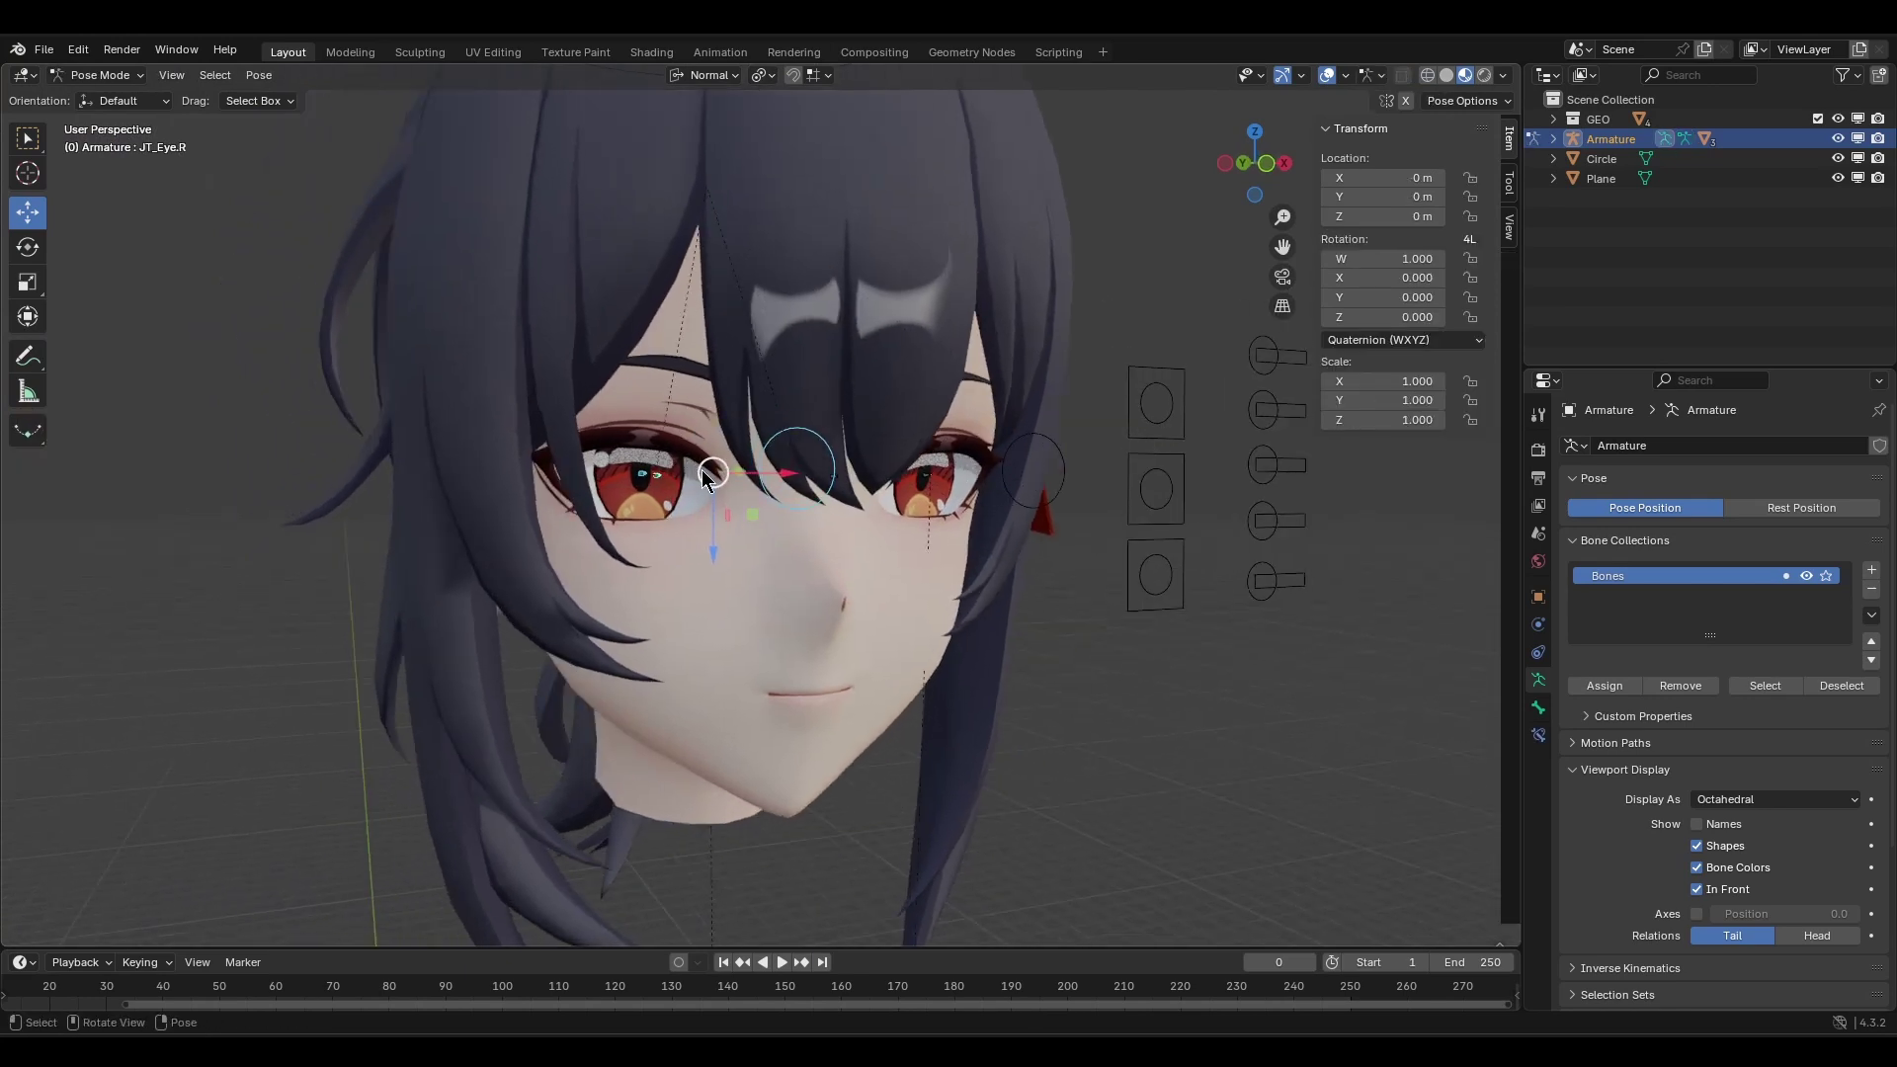
key("ctrl+Tab")
left_click(630, 484)
scroll(668, 484, "up", 8)
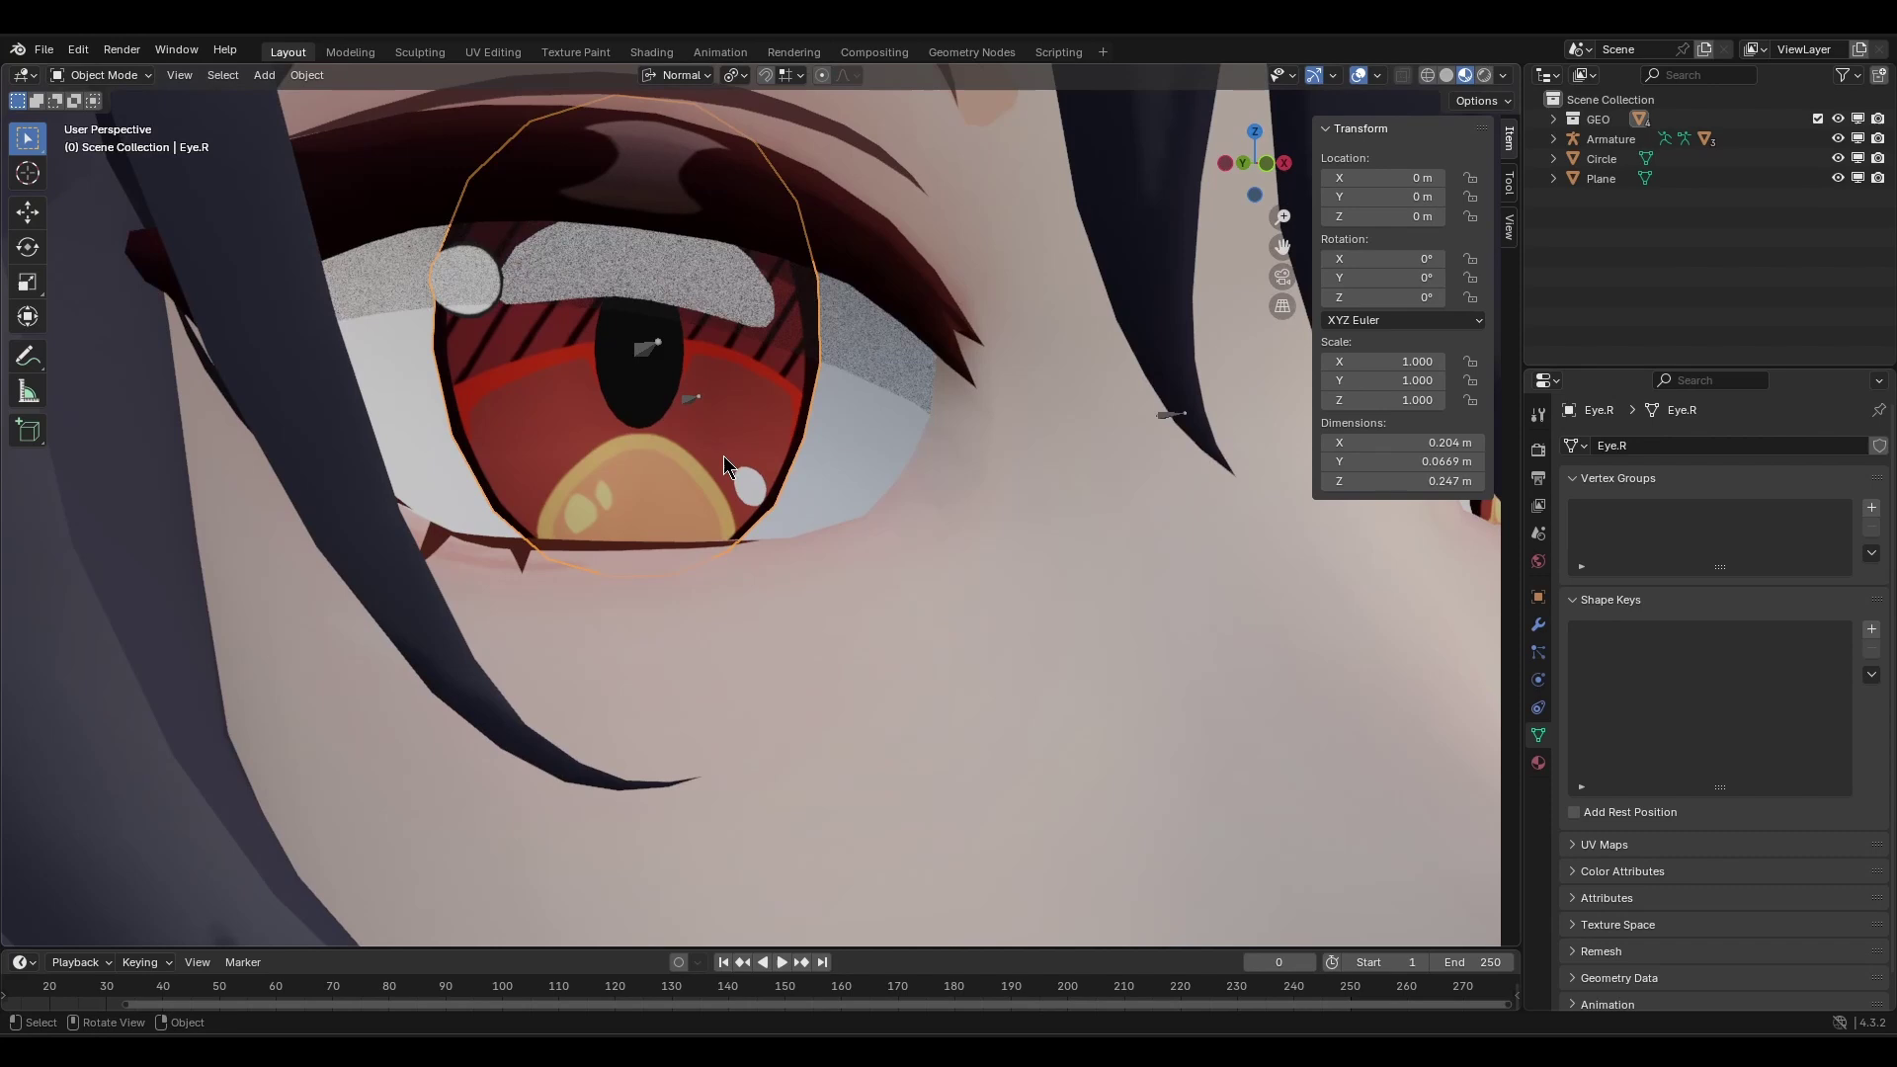
left_click(655, 345, "shift")
key("ctrl+Tab")
left_click(644, 348)
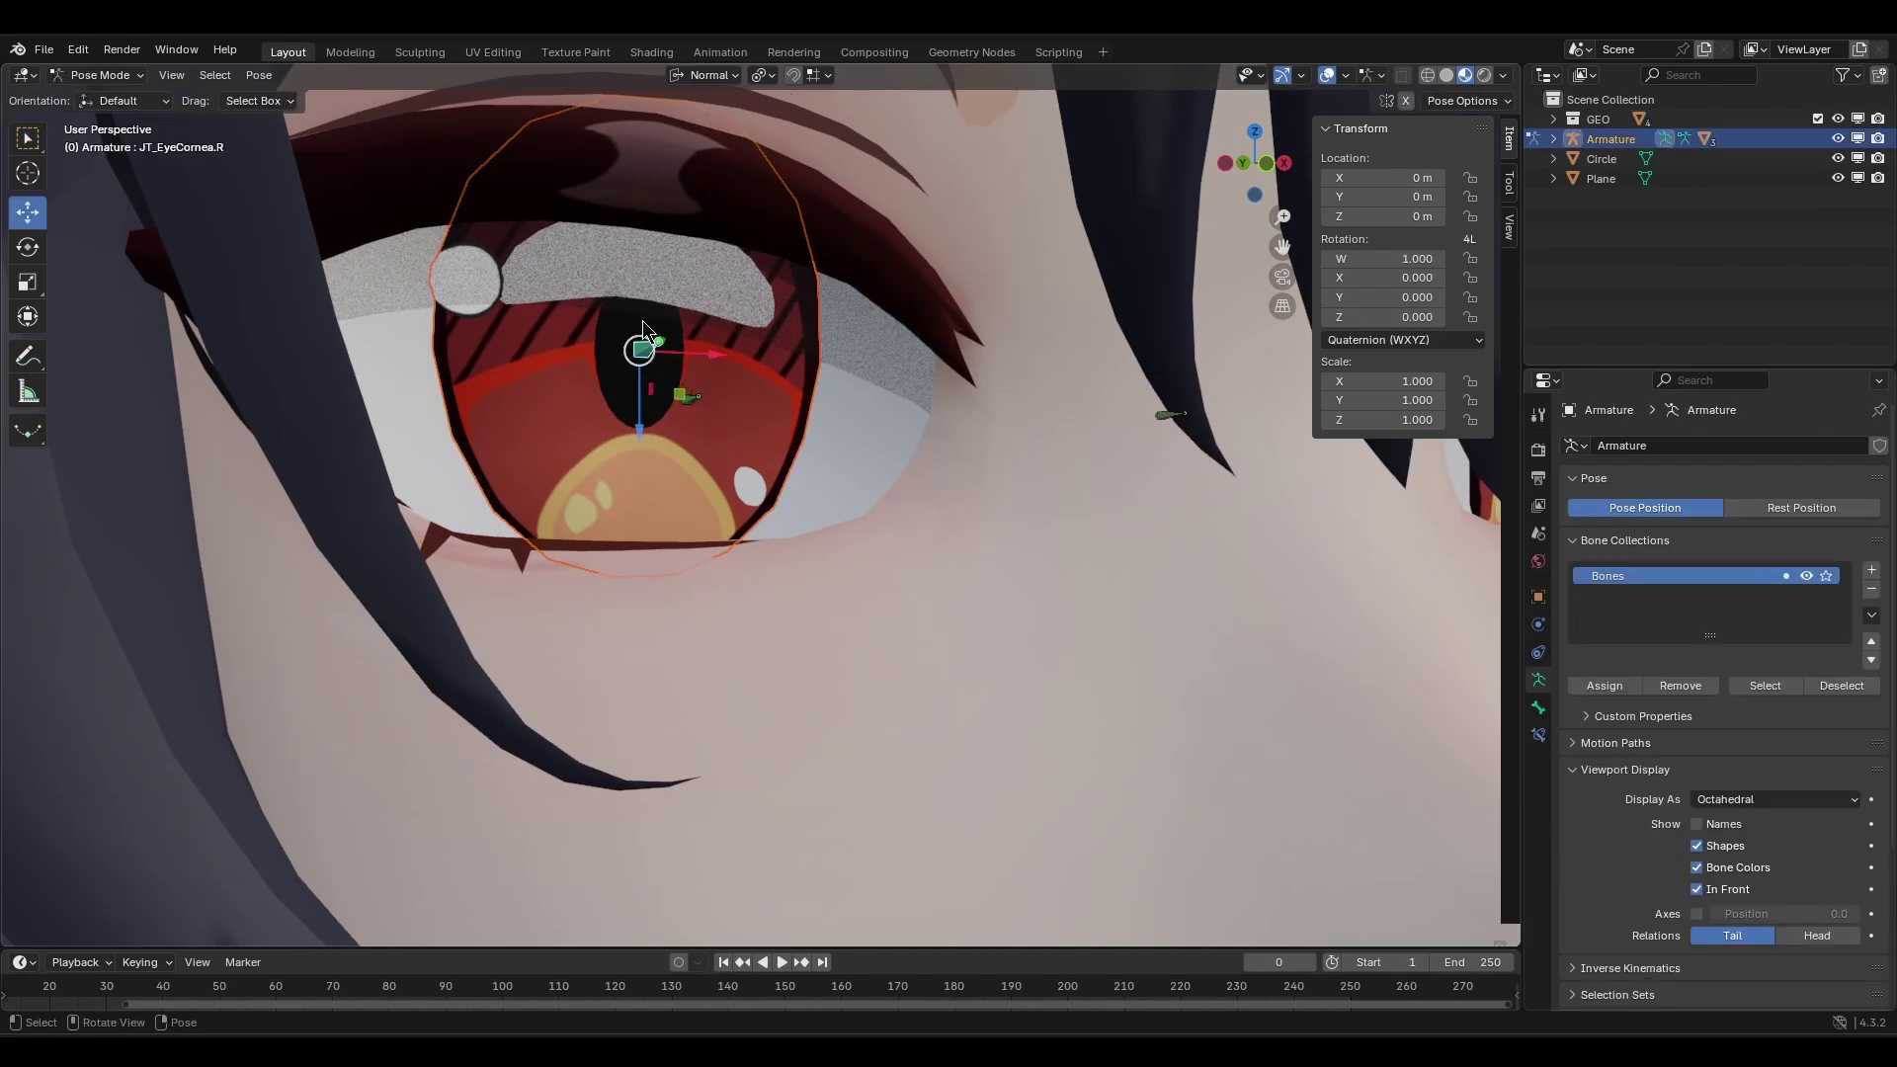
key("ctrl+p")
left_click(642, 322)
key("ctrl+Tab")
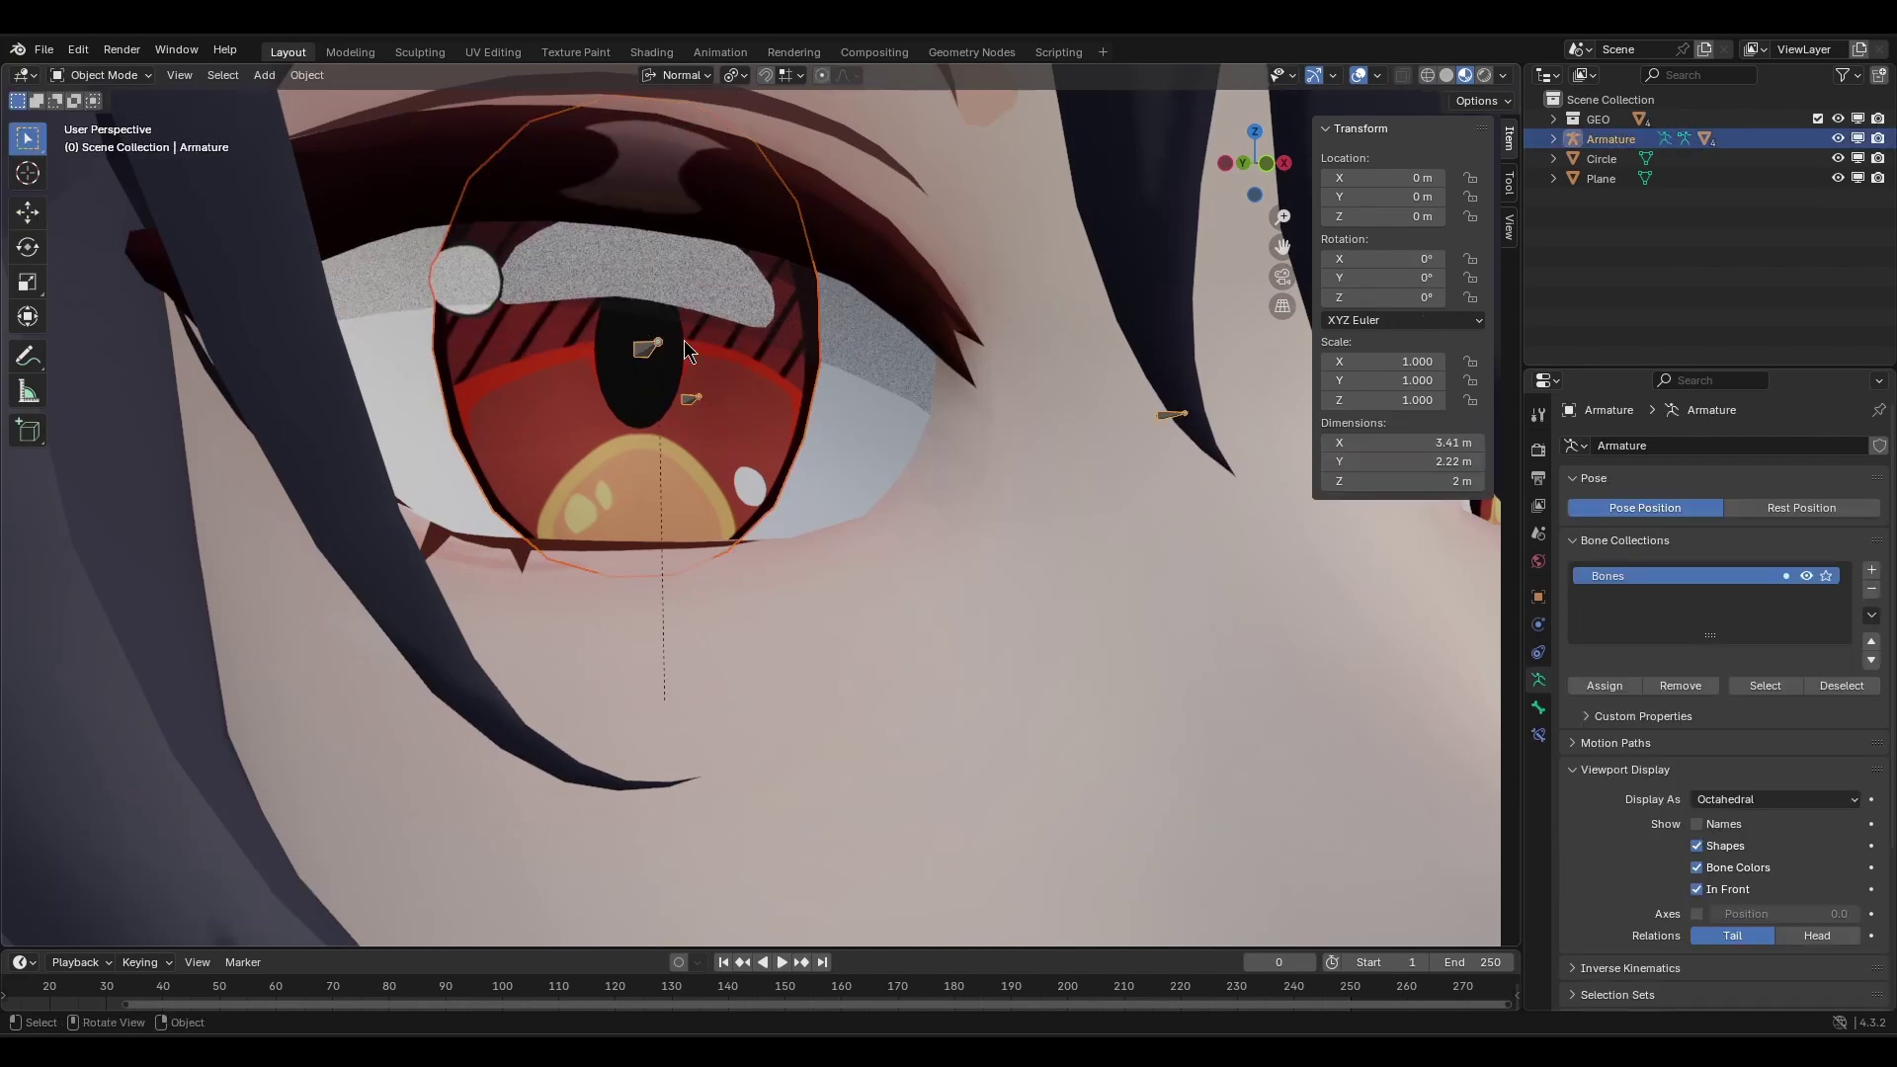
Test the right eye by moving CT_Eye.R in Pose Mode, and cancel the move.
scroll(917, 449, "down", 8)
key("ctrl+Tab")
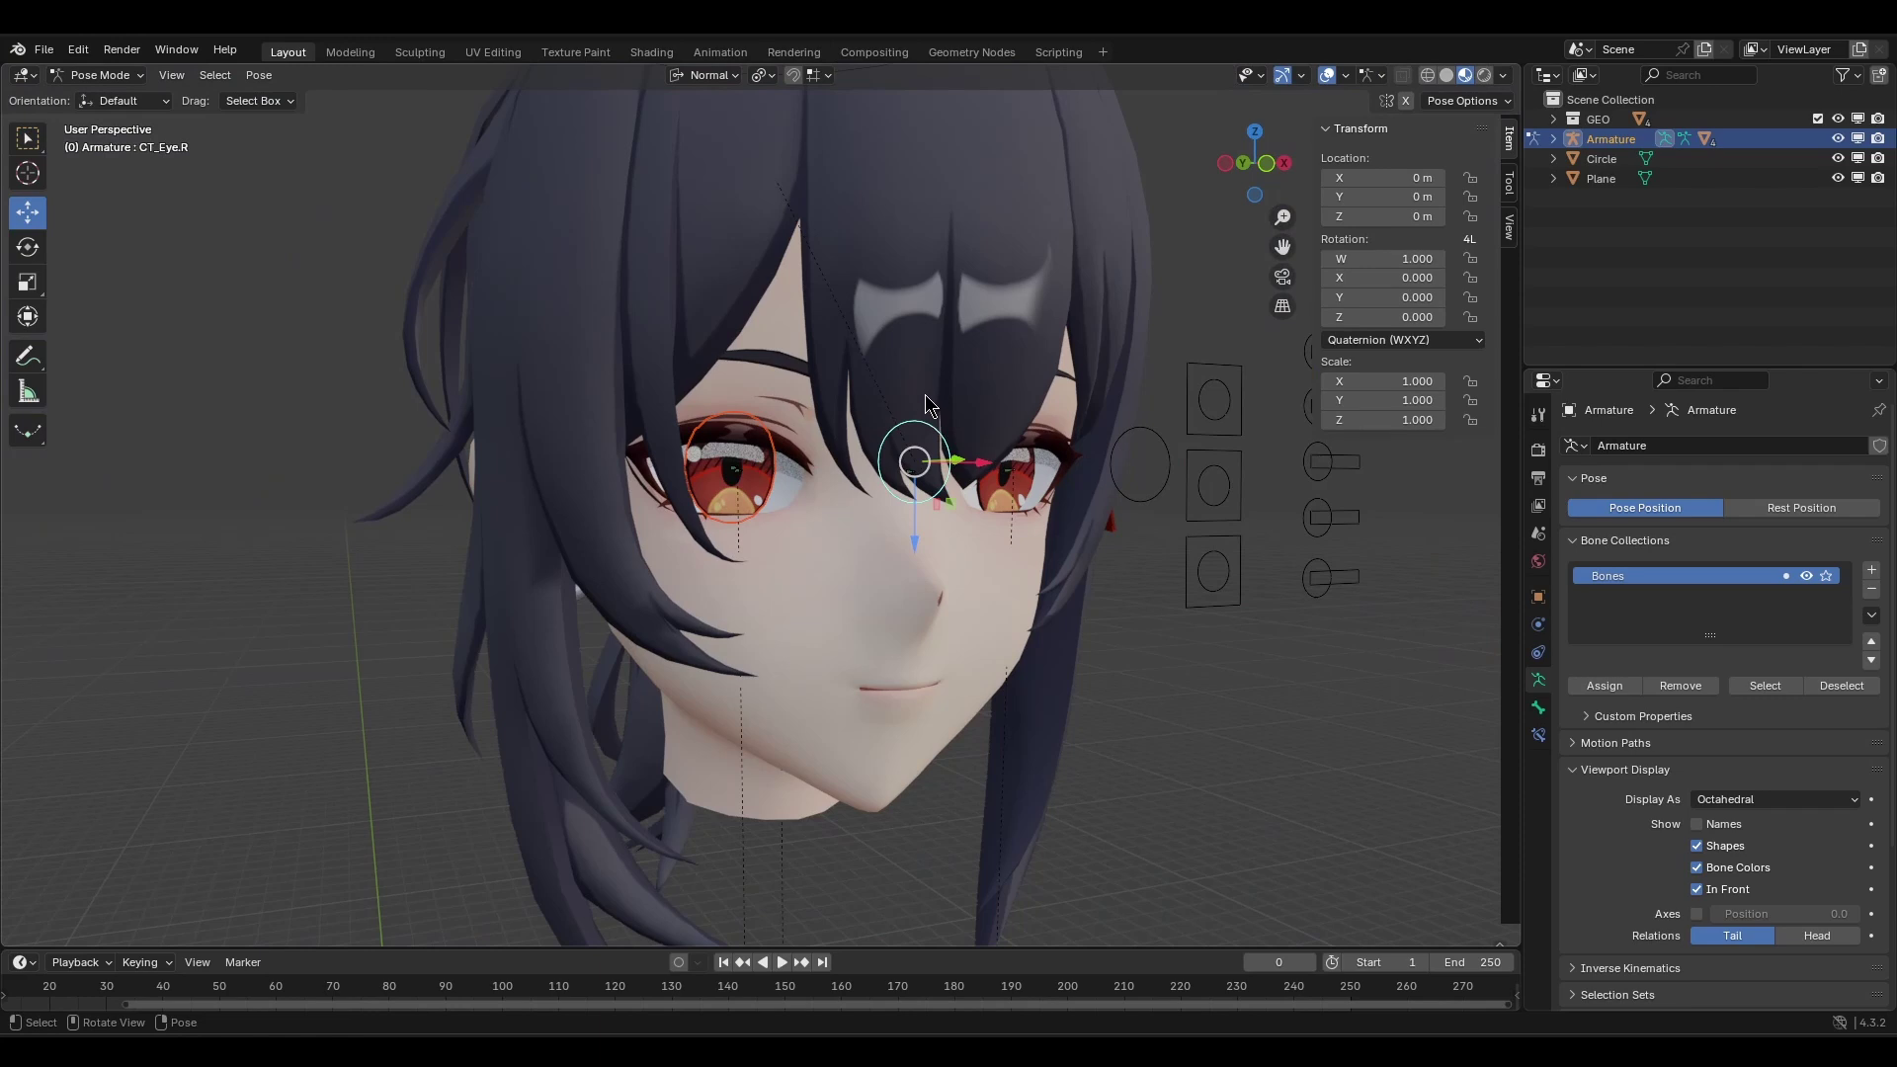
key("g")
right_click(979, 395)
Move CT_Head in Pose Mode to check that both eyes follow the head, and cancel the move.
key("ctrl+Tab")
scroll(1085, 500, "down", 3)
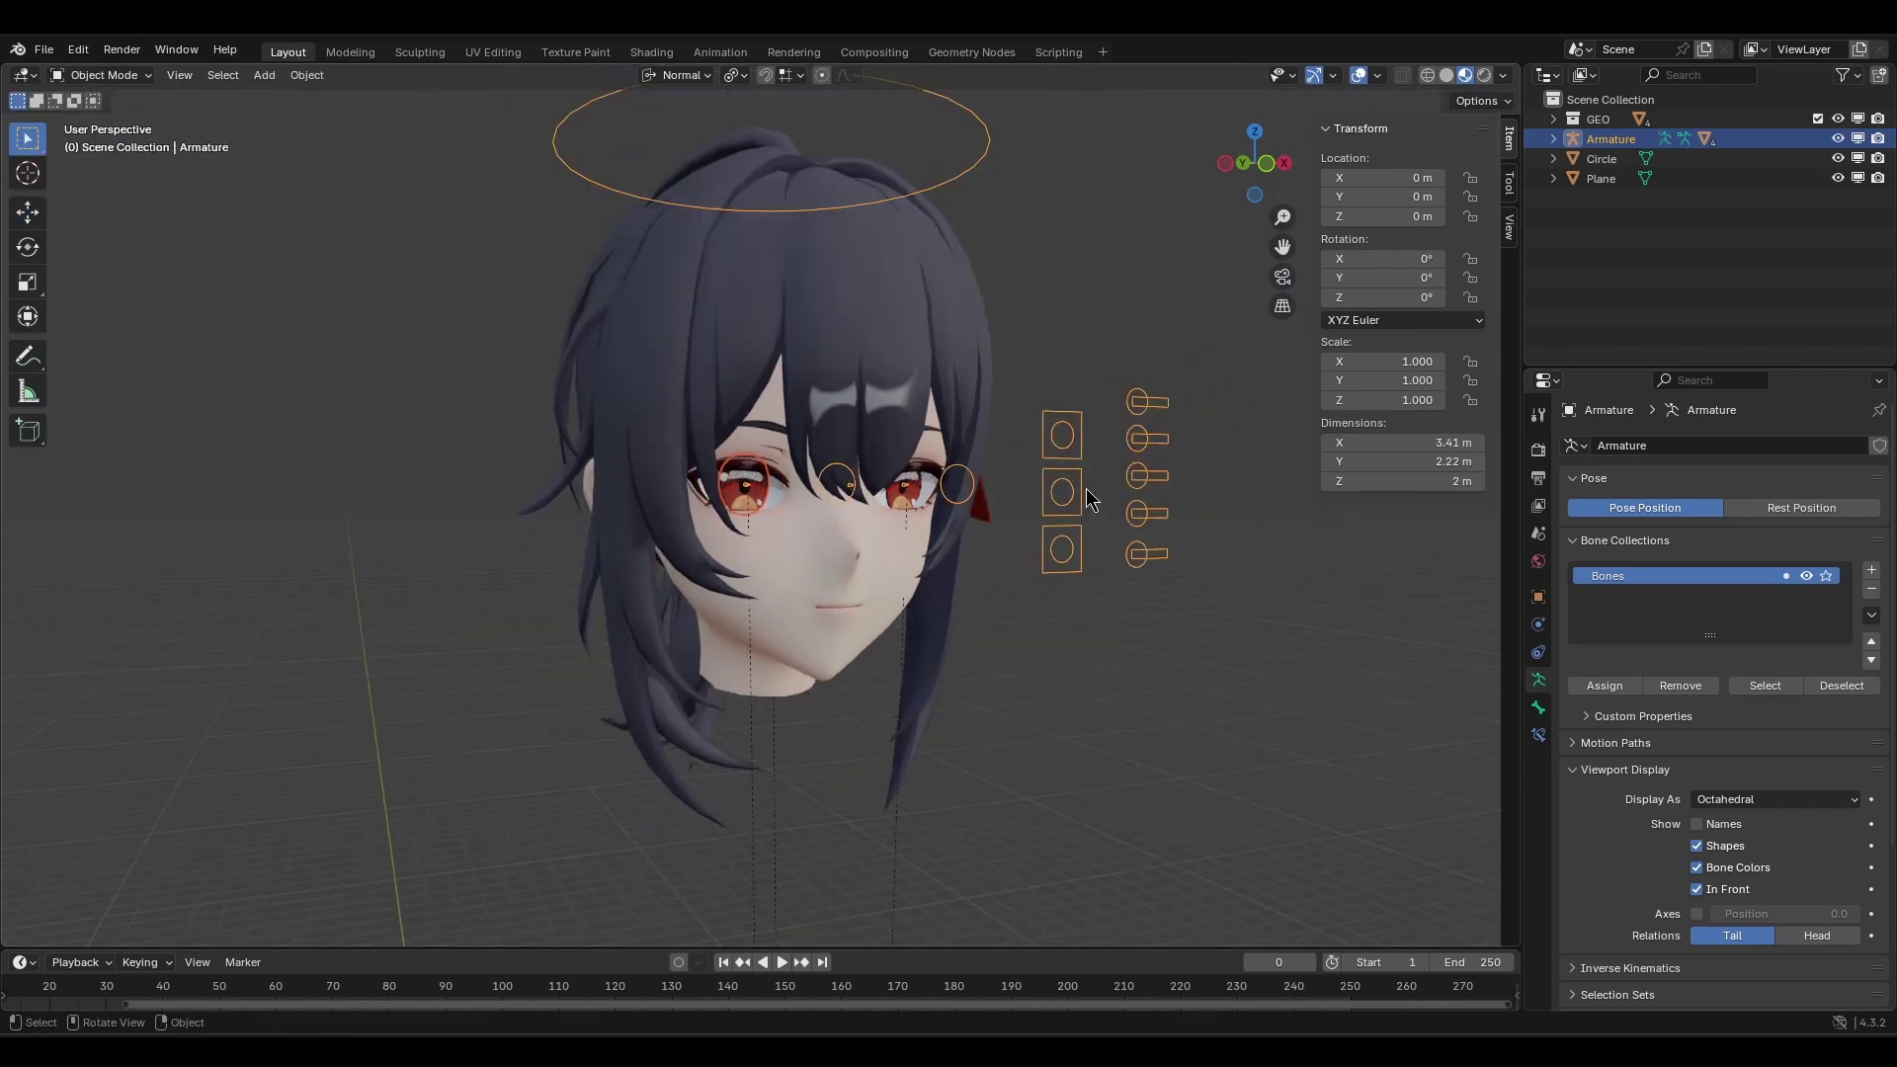
key("ctrl+Tab")
left_click_drag(946, 184, 917, 142)
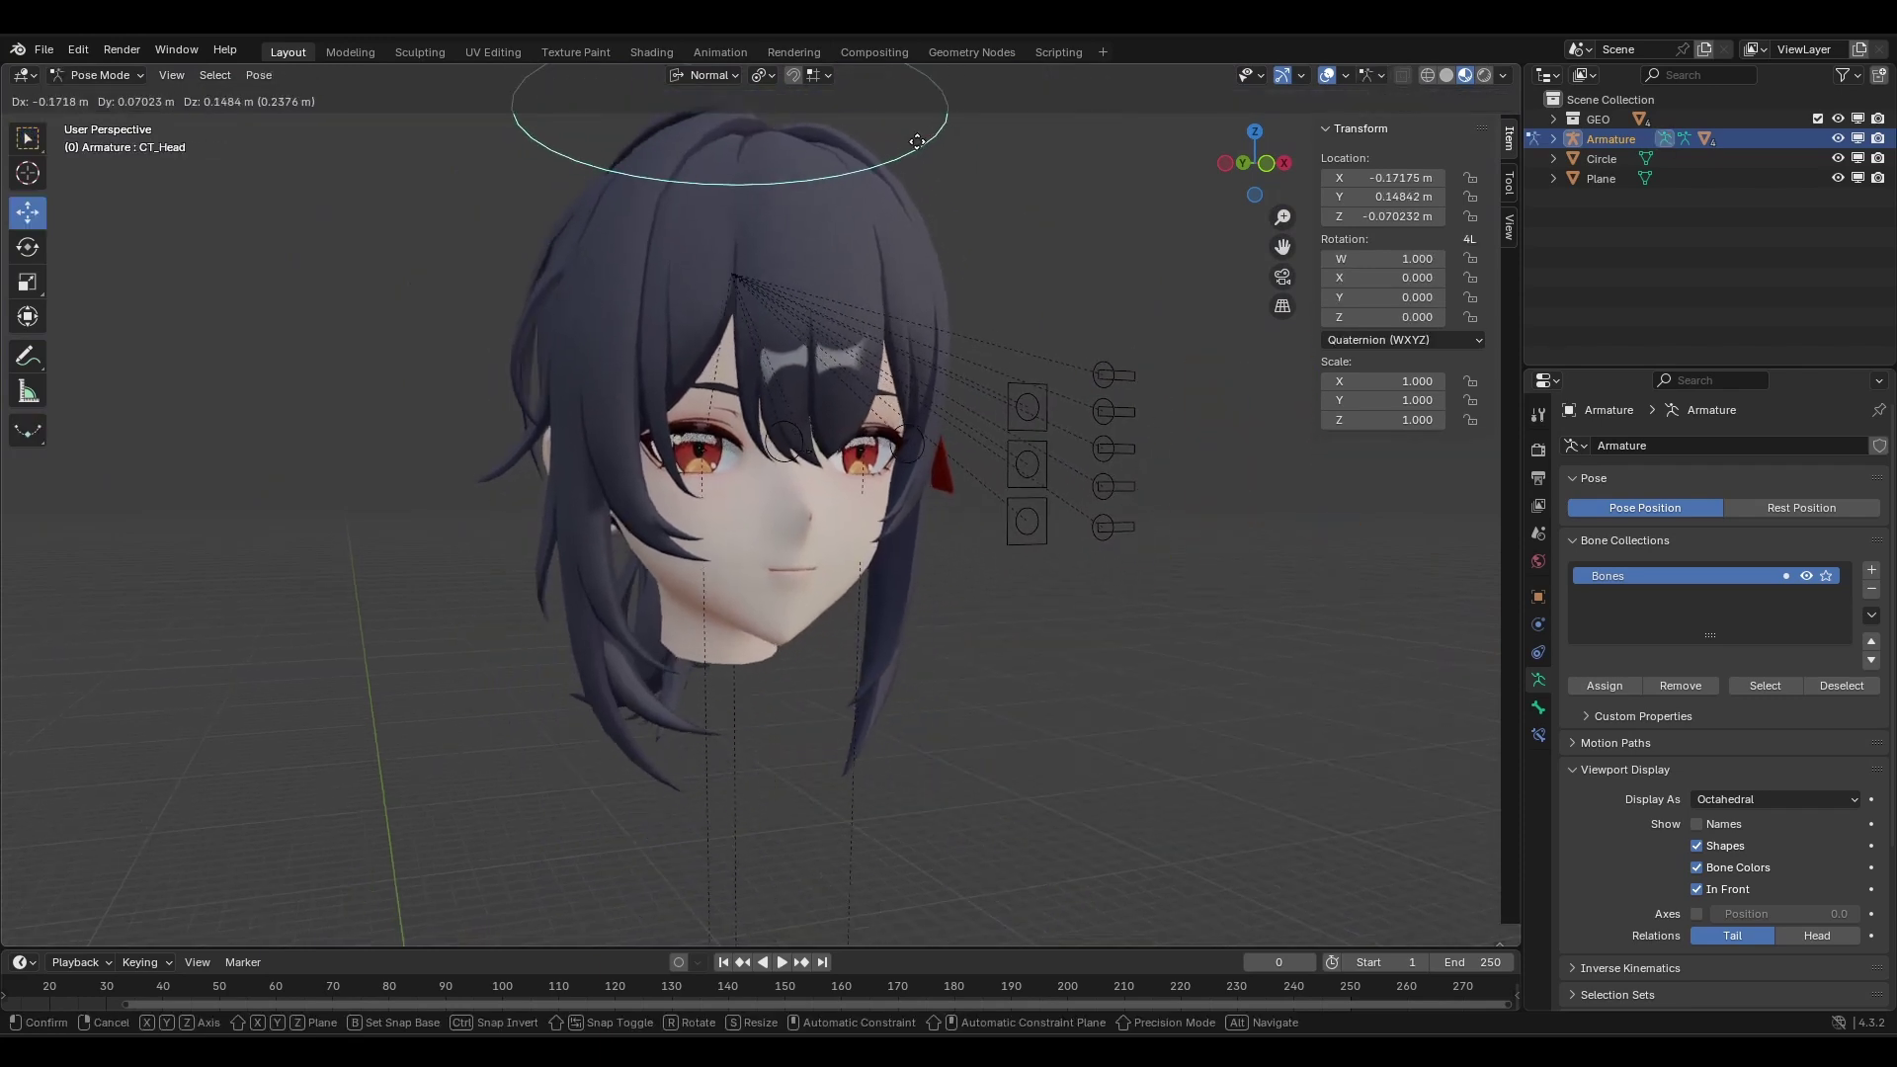
key("Escape")
Select the container bones of the three square controls and the five vowel sliders.
scroll(909, 365, "up", 5)
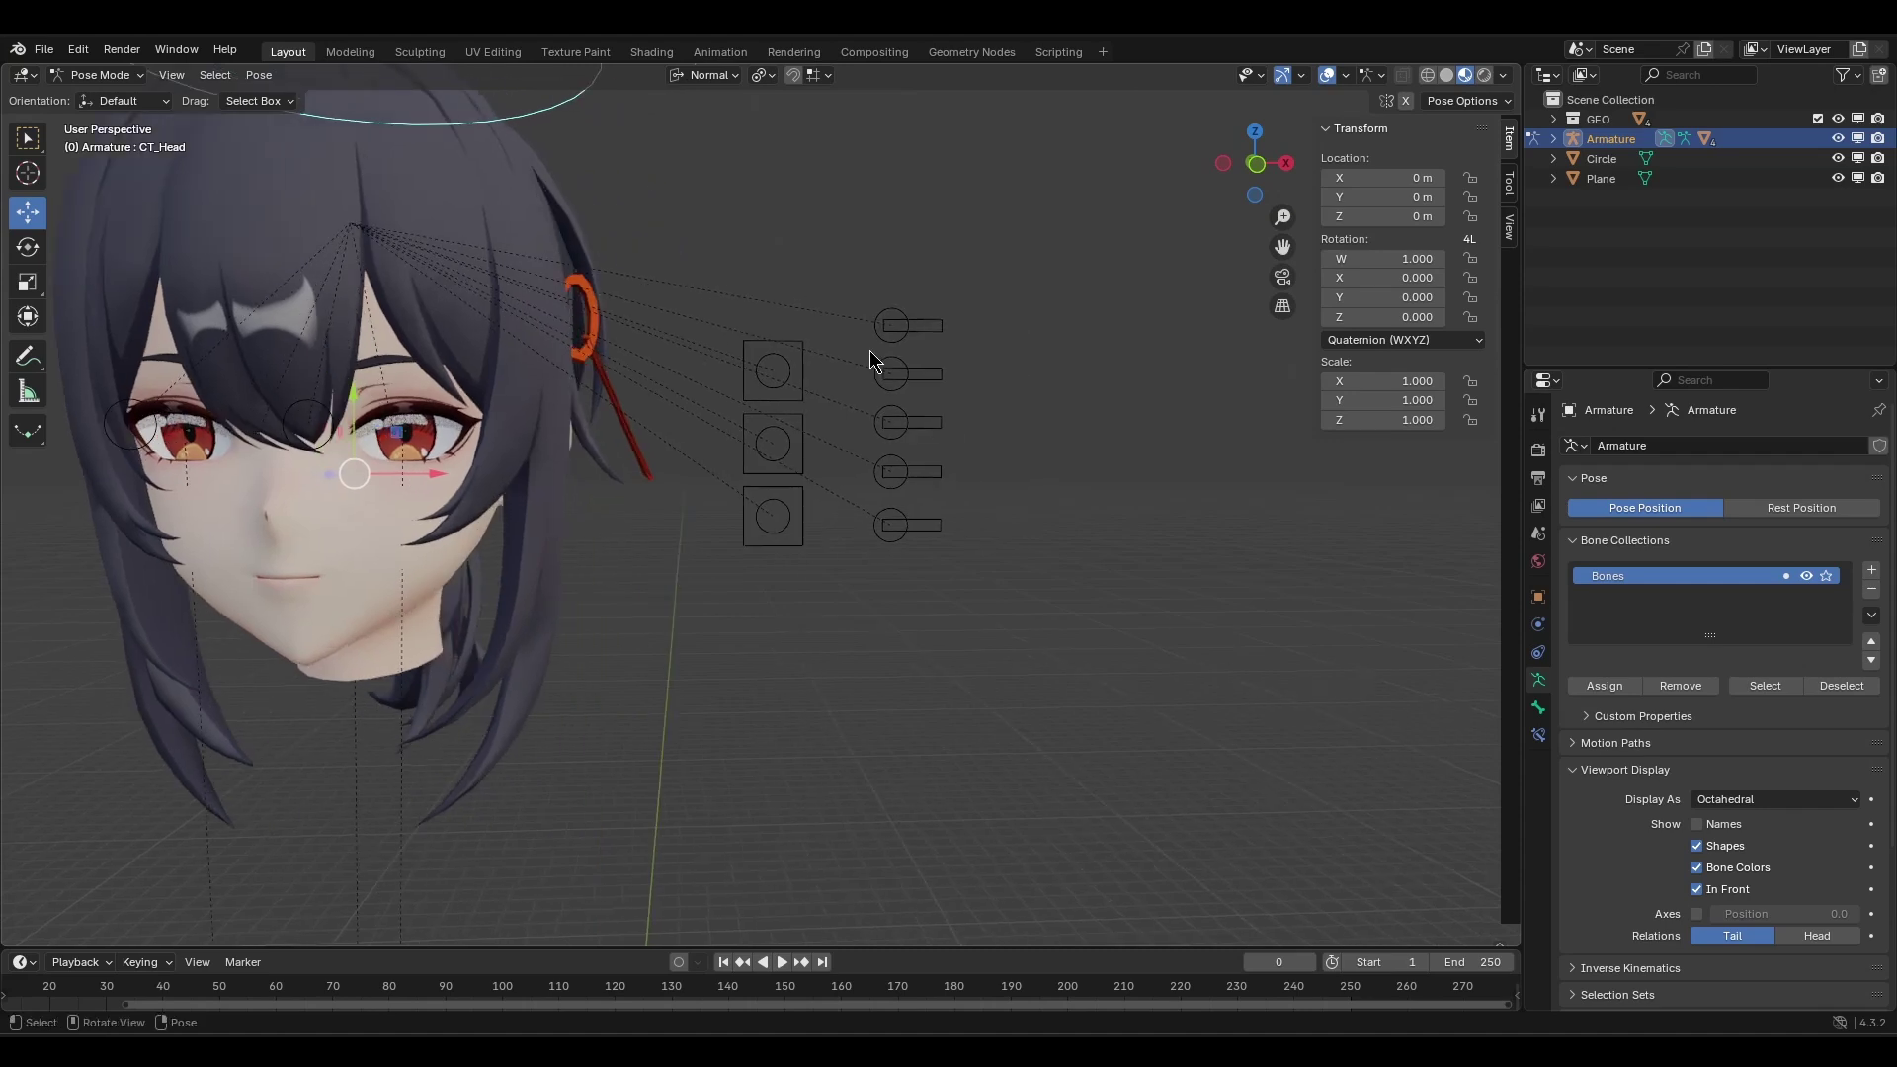
scroll(874, 361, "up", 2)
left_click_drag(838, 575, 839, 579)
left_click_drag(857, 600, 806, 247)
left_click_drag(945, 214, 980, 174, "shift")
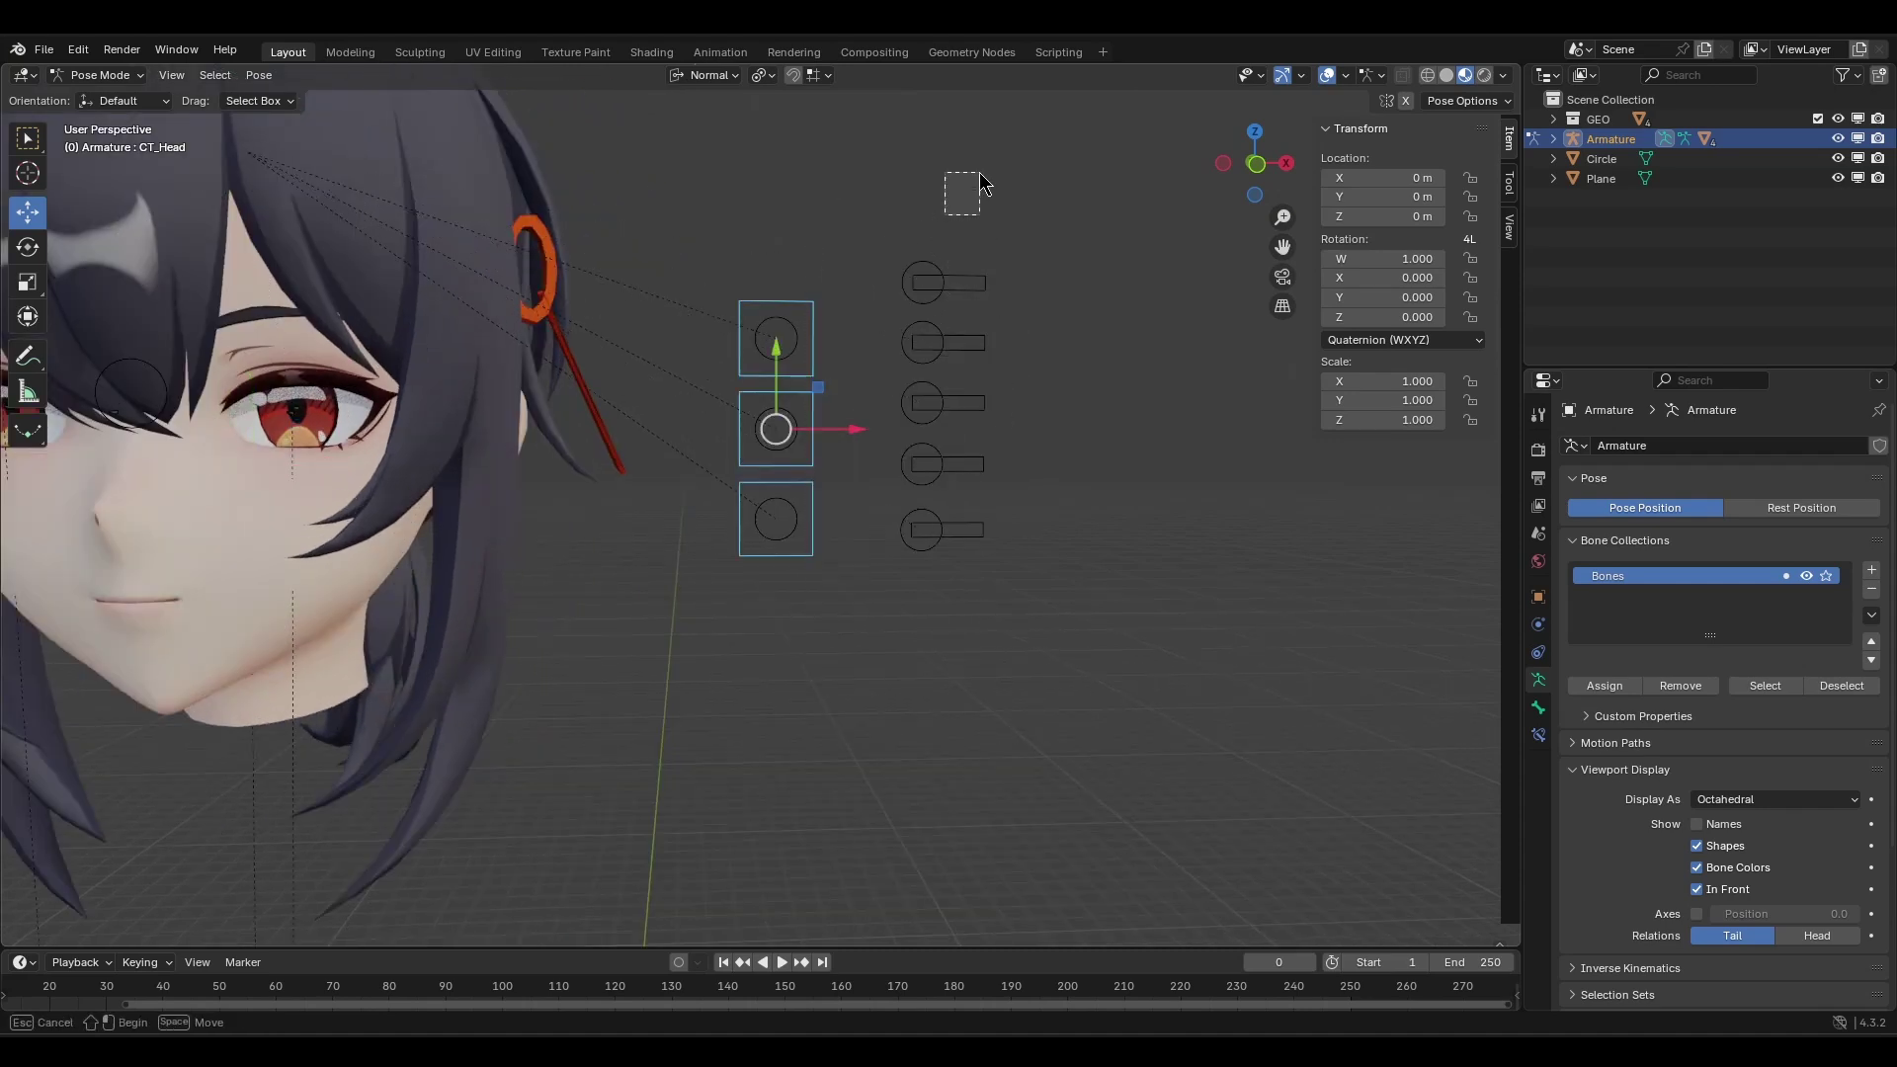
left_click_drag(974, 612, 974, 612, "shift")
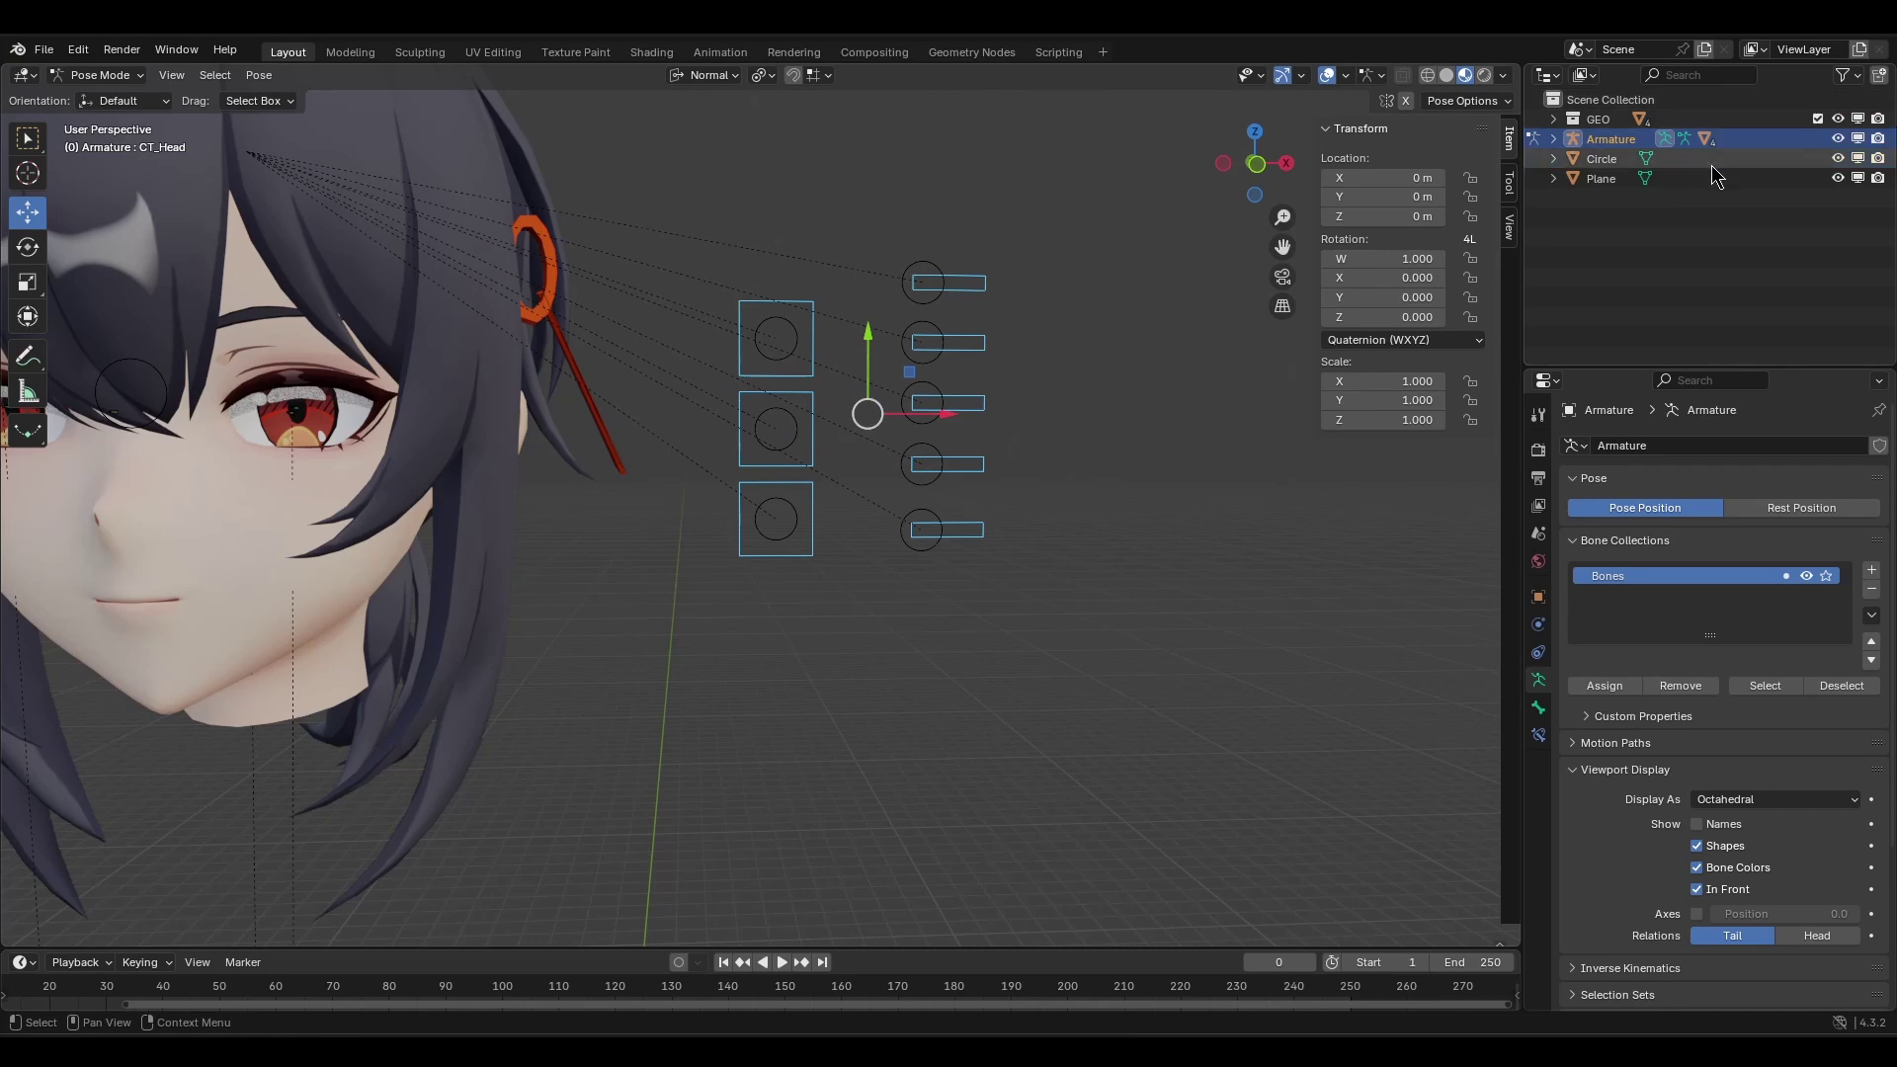
Reveal the bones under CT_Head in the Outliner and show the Selectable restriction toggles.
key("KP_Decimal")
scroll(1775, 206, "down", 1)
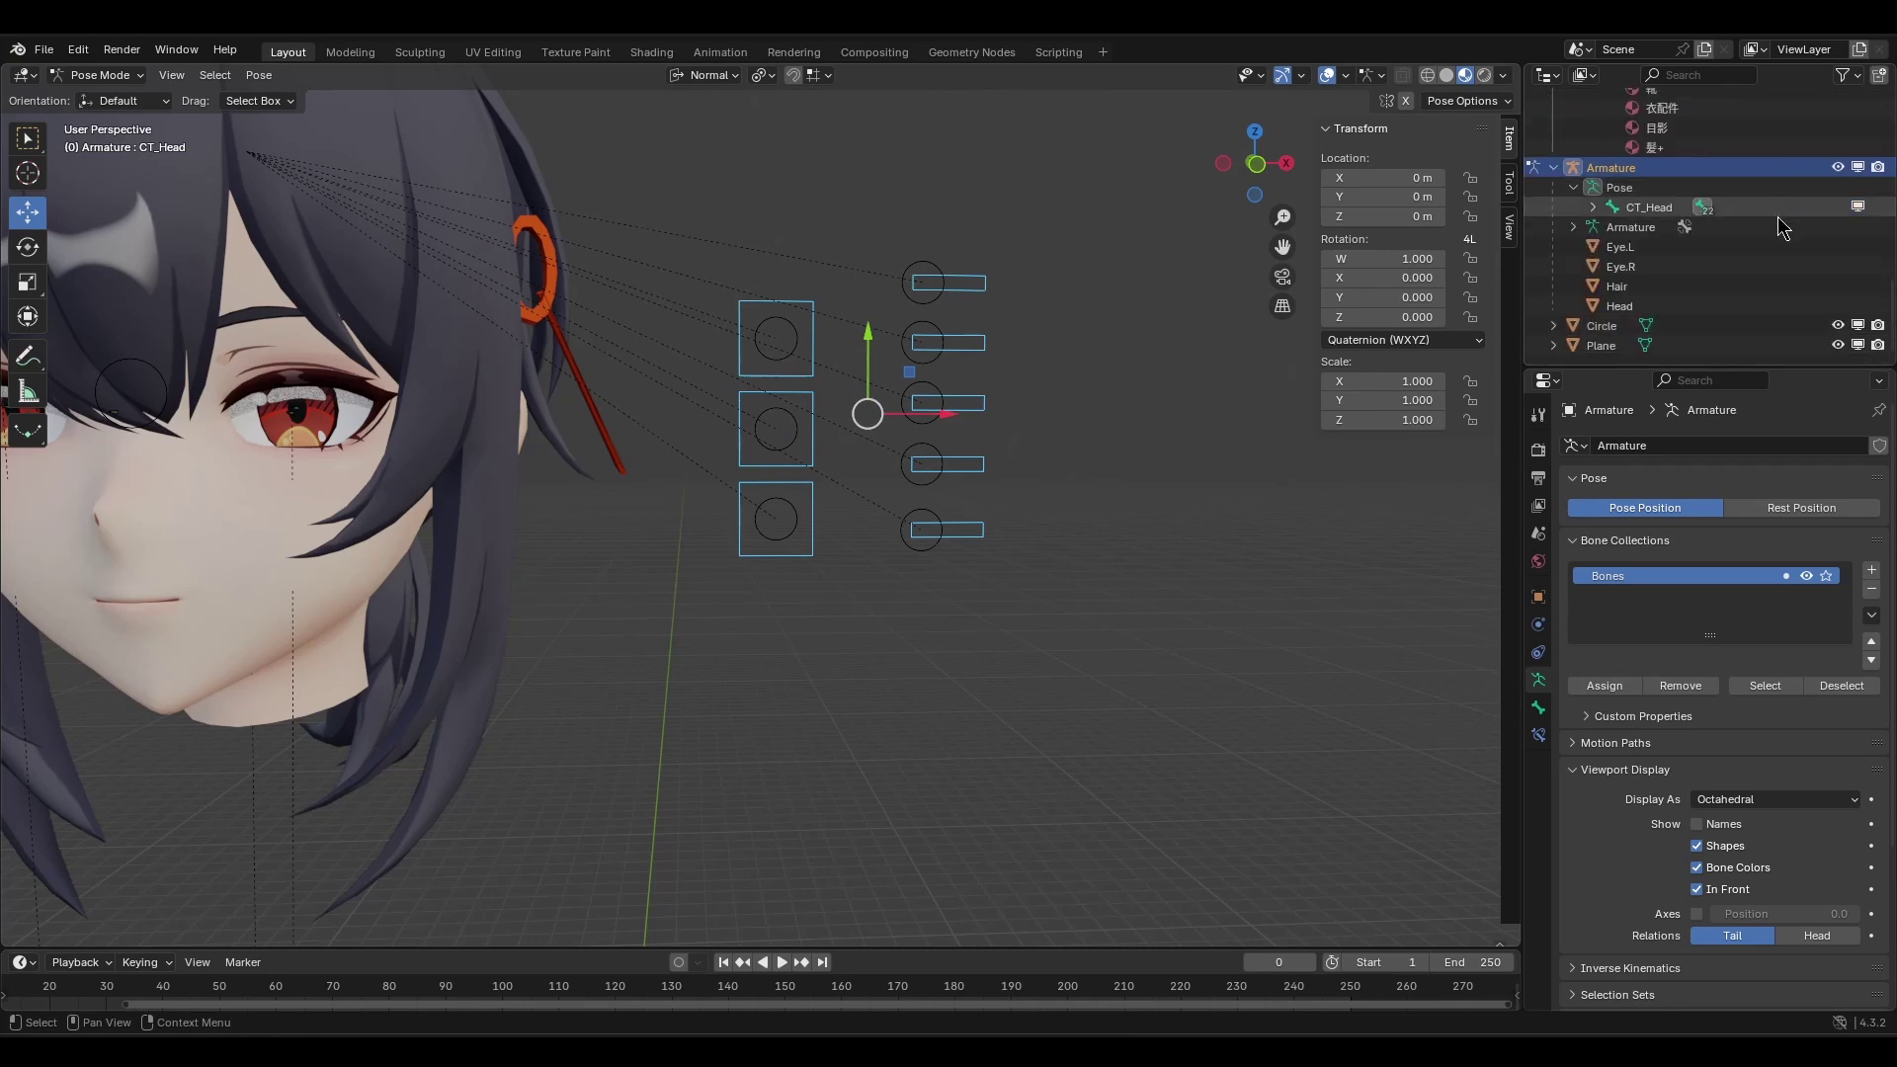
left_click(1593, 208)
scroll(1729, 198, "down", 4)
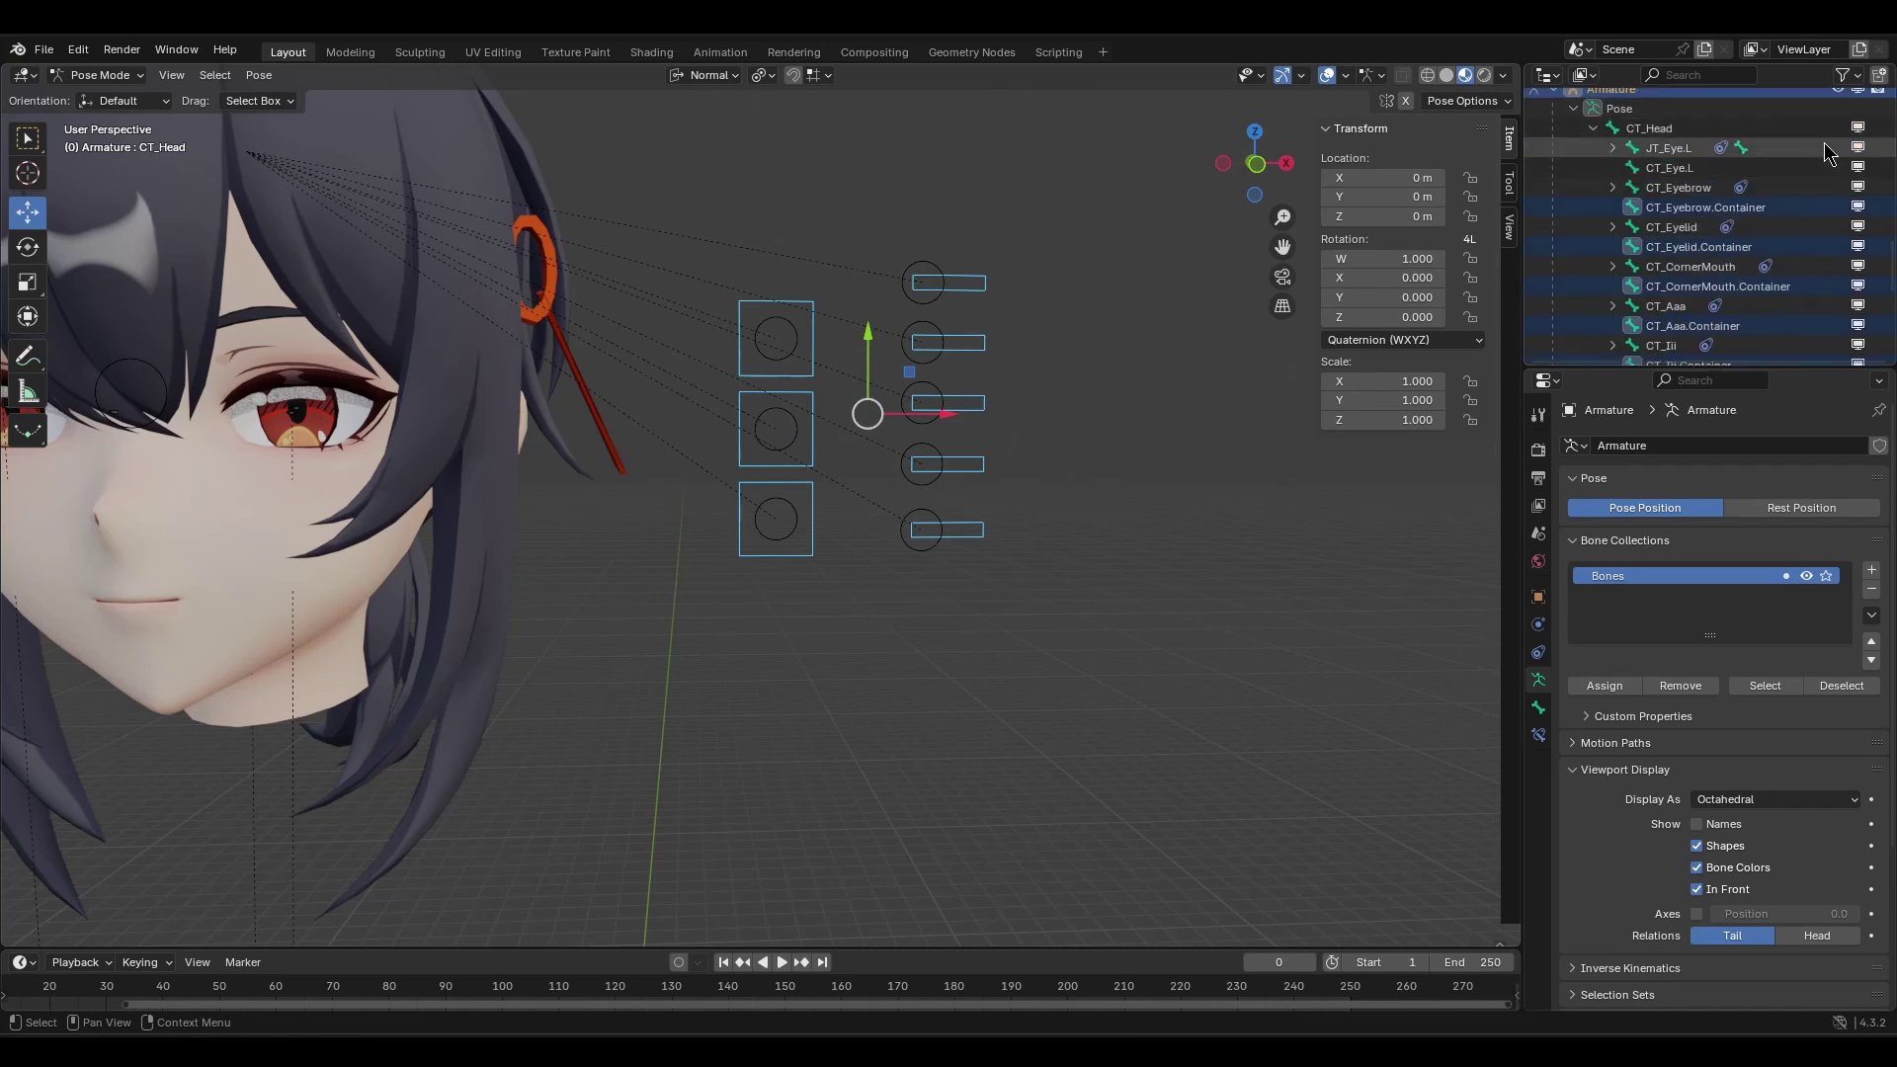
left_click(1855, 79)
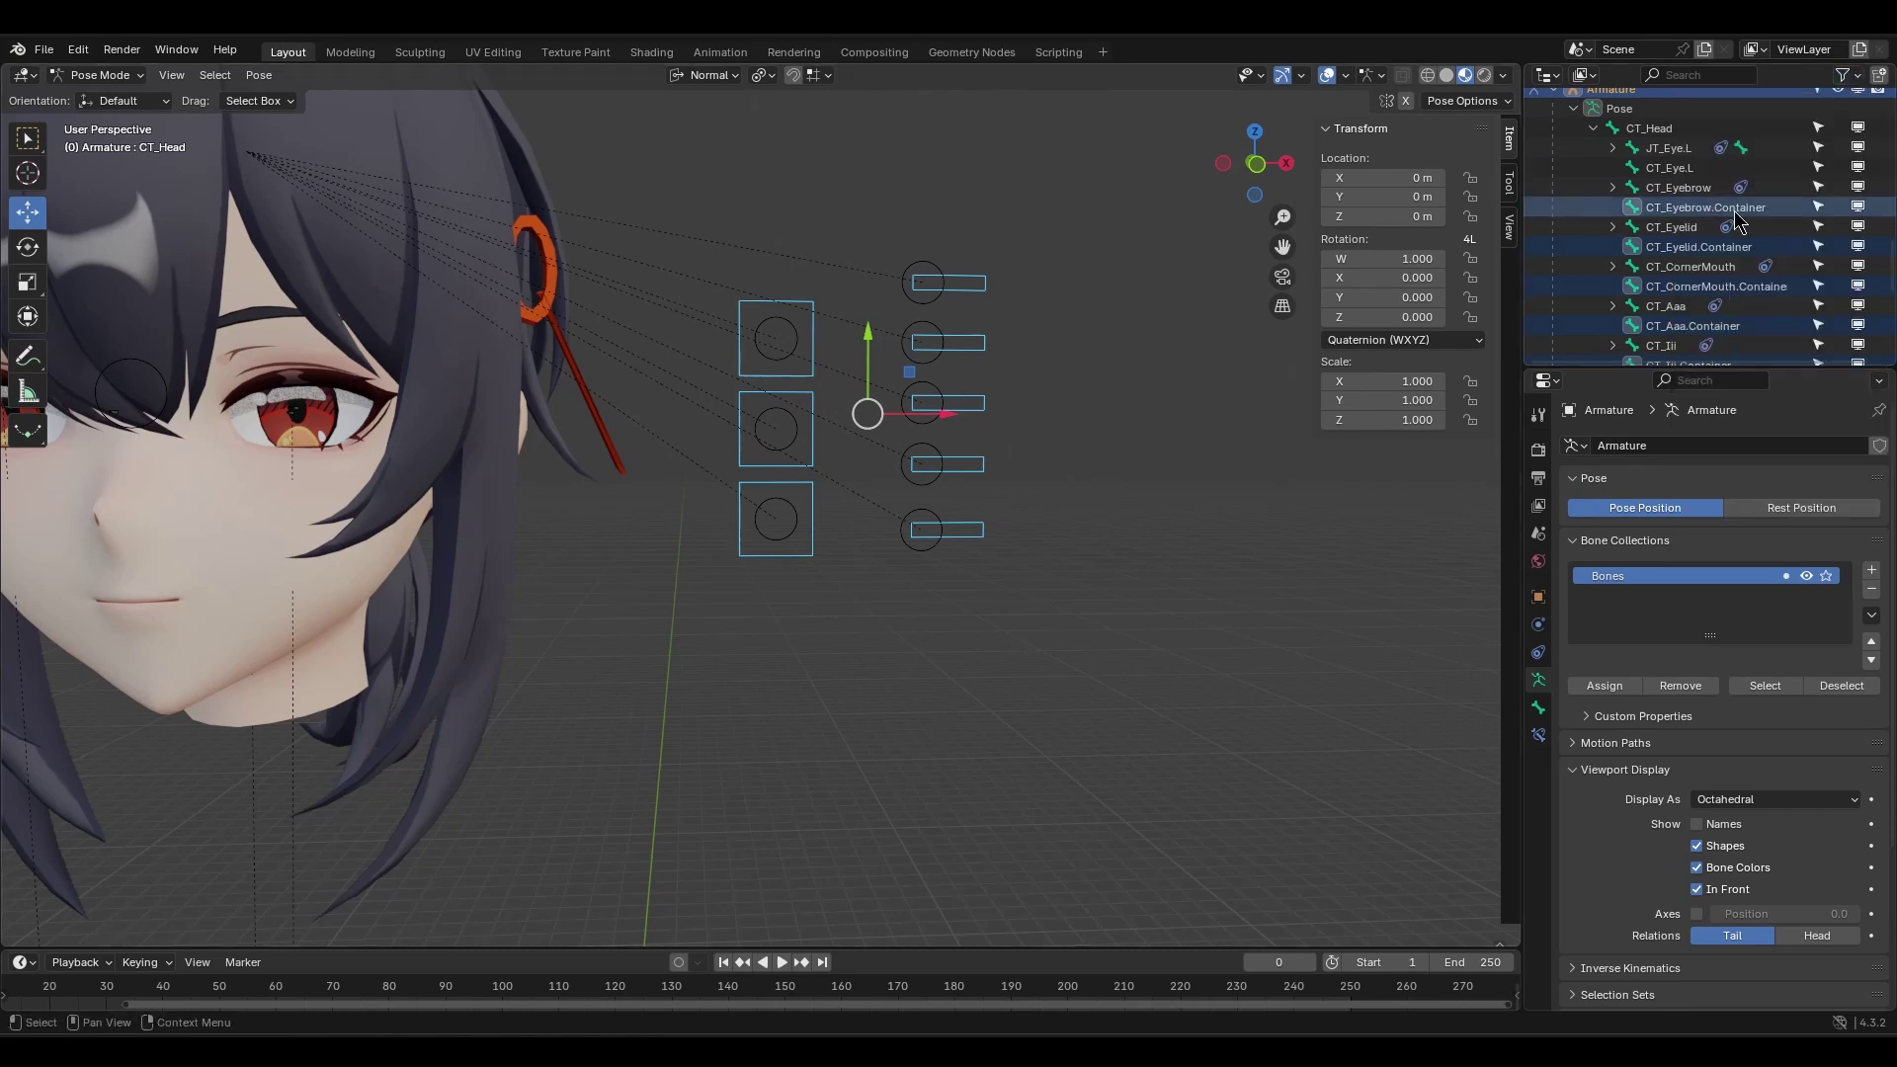
middle_click_drag(1656, 237, 1637, 229)
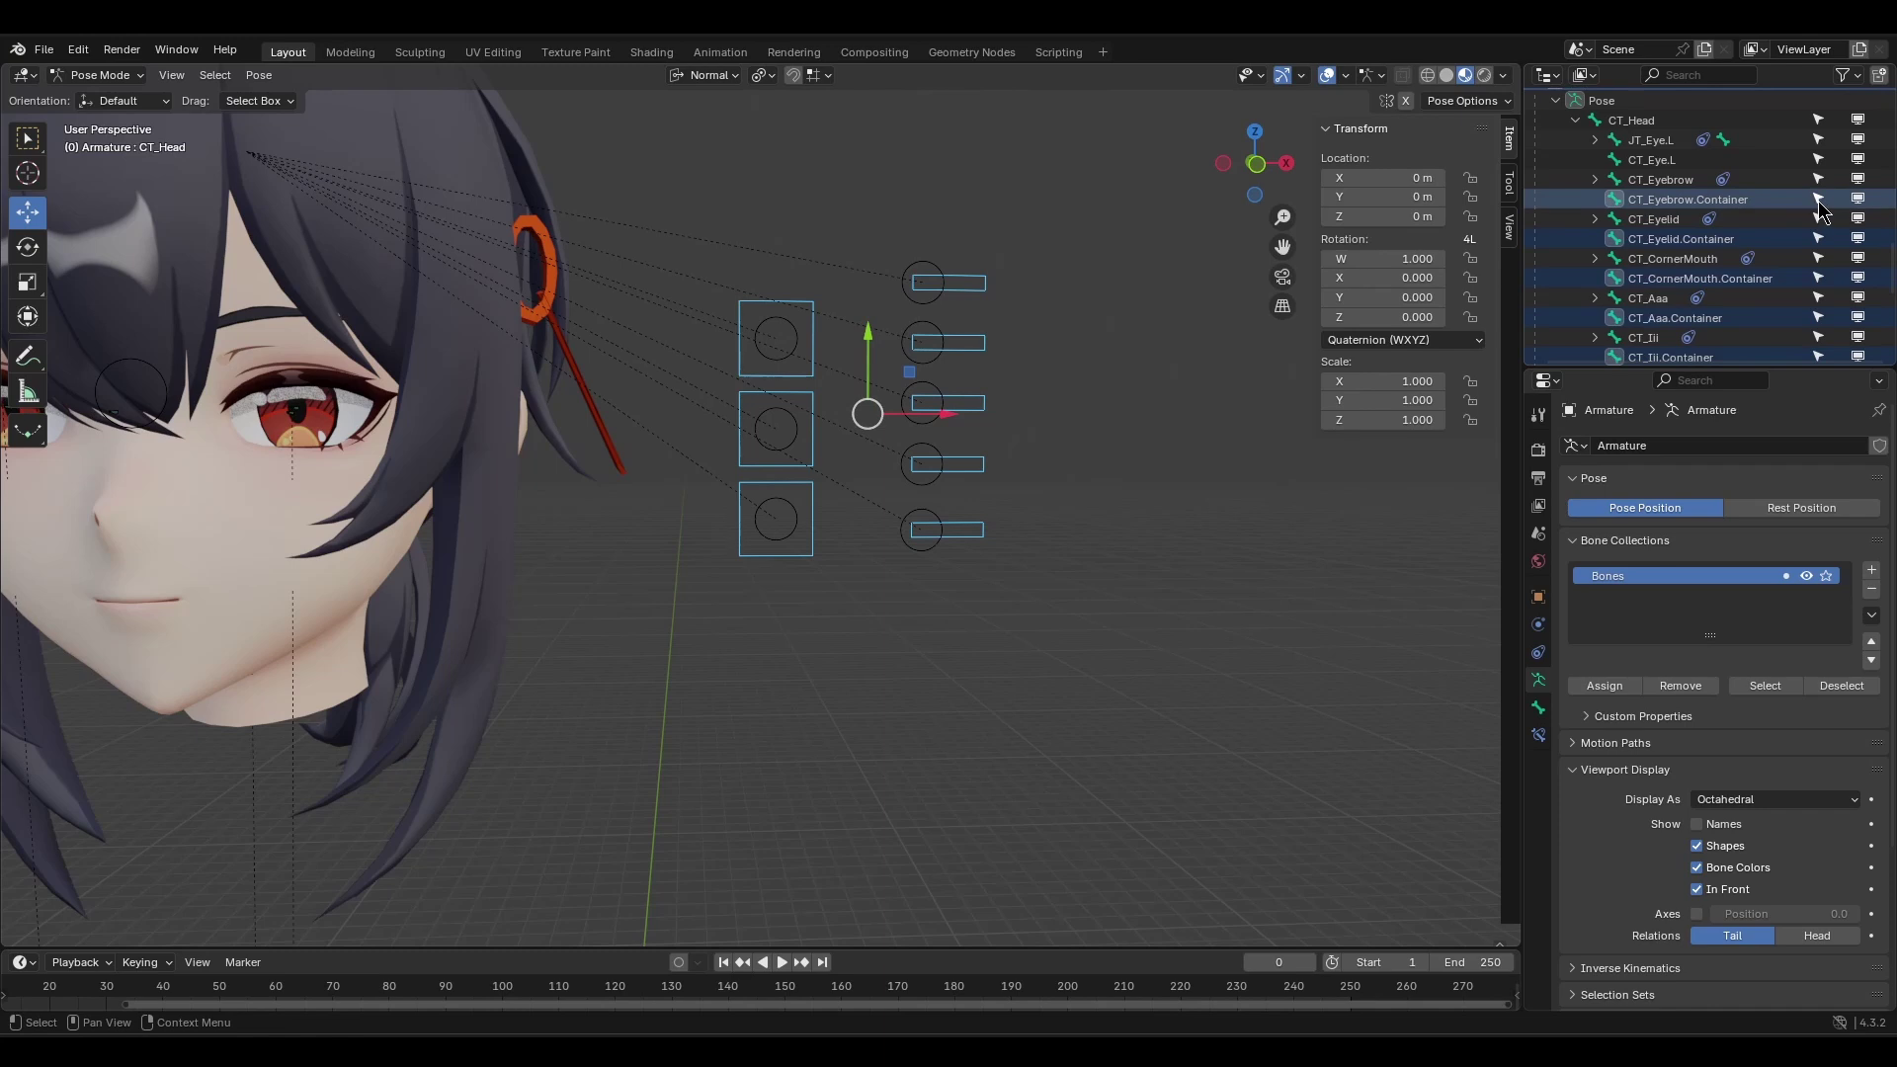
Make the Eyebrow, Eyelid, CornerMouth, Aaa, Iii, Uuu, Eee and Ooo container bones unselectable.
left_click(1817, 199)
left_click(1817, 239)
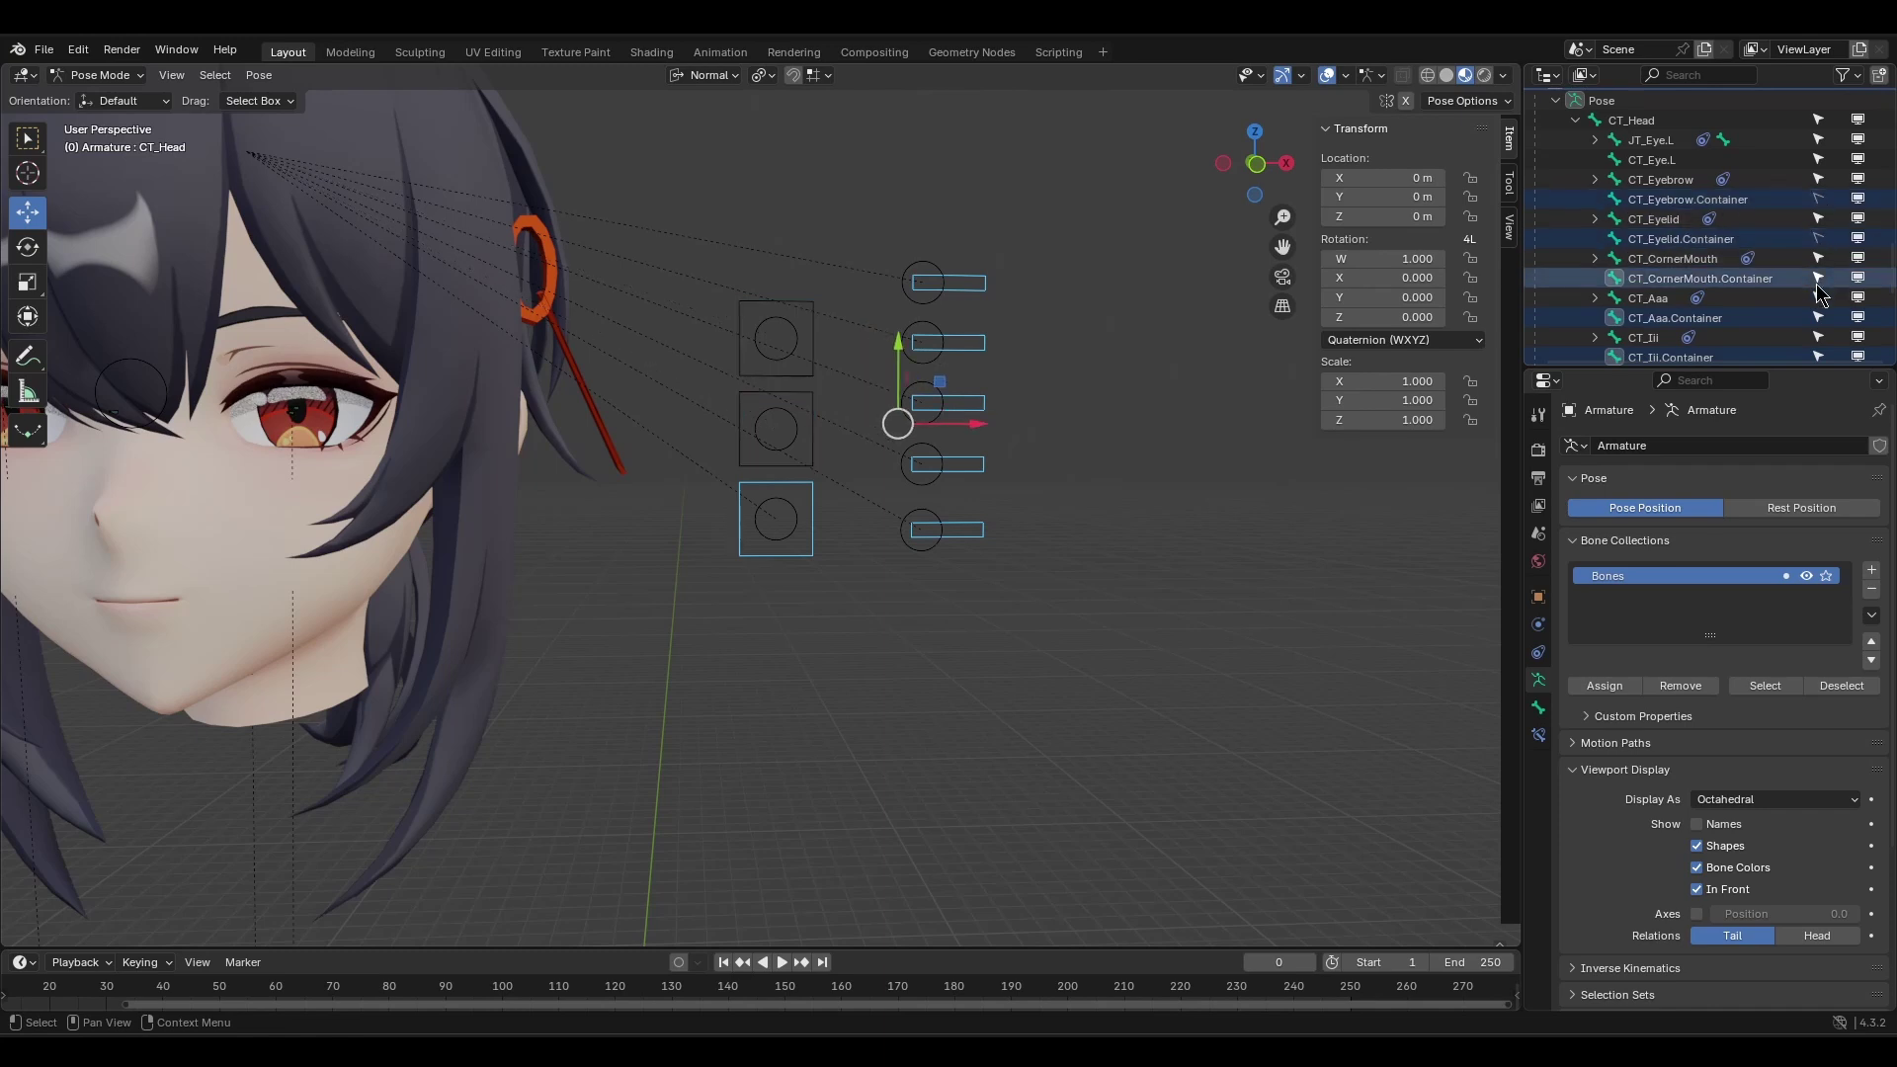
left_click(1818, 281)
scroll(1820, 307, "down", 1)
left_click(1818, 278)
left_click(1817, 317)
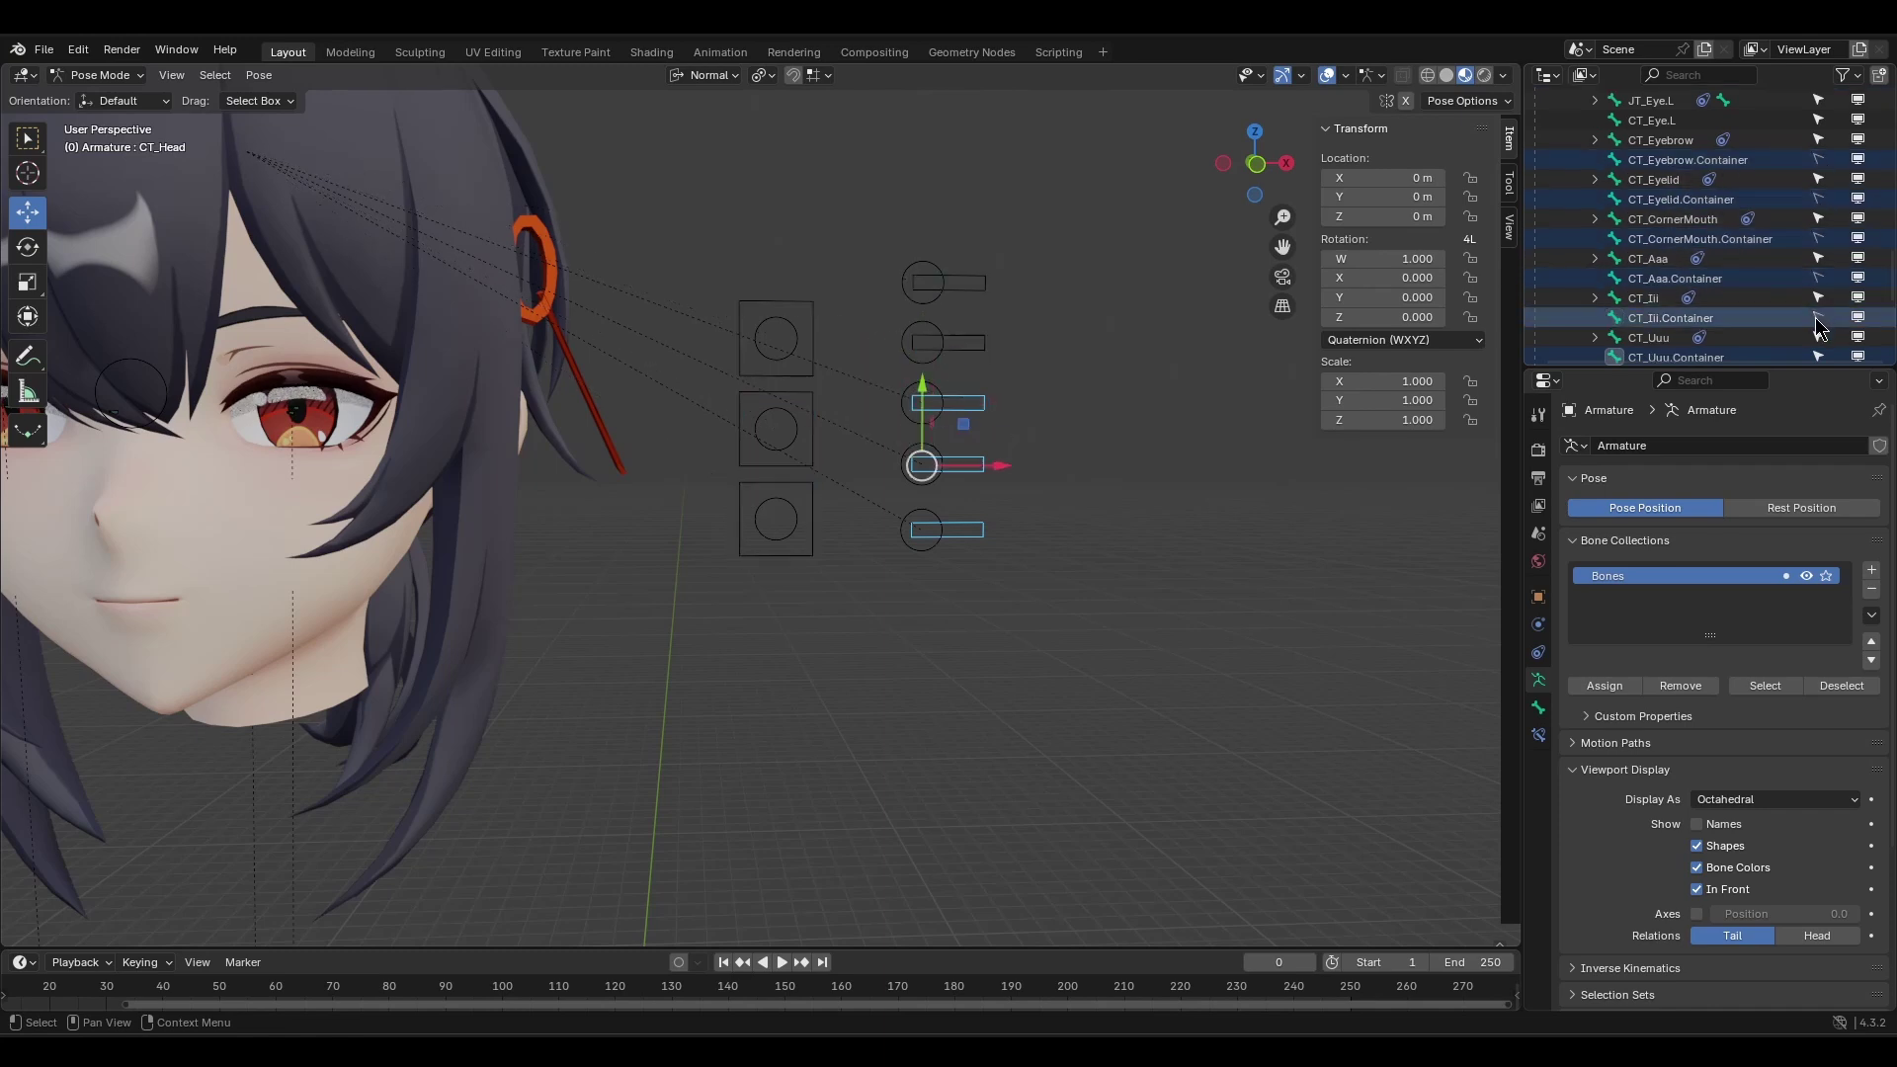
scroll(1817, 317, "down", 1)
left_click(1817, 317)
scroll(1817, 317, "down", 1)
left_click(1817, 318)
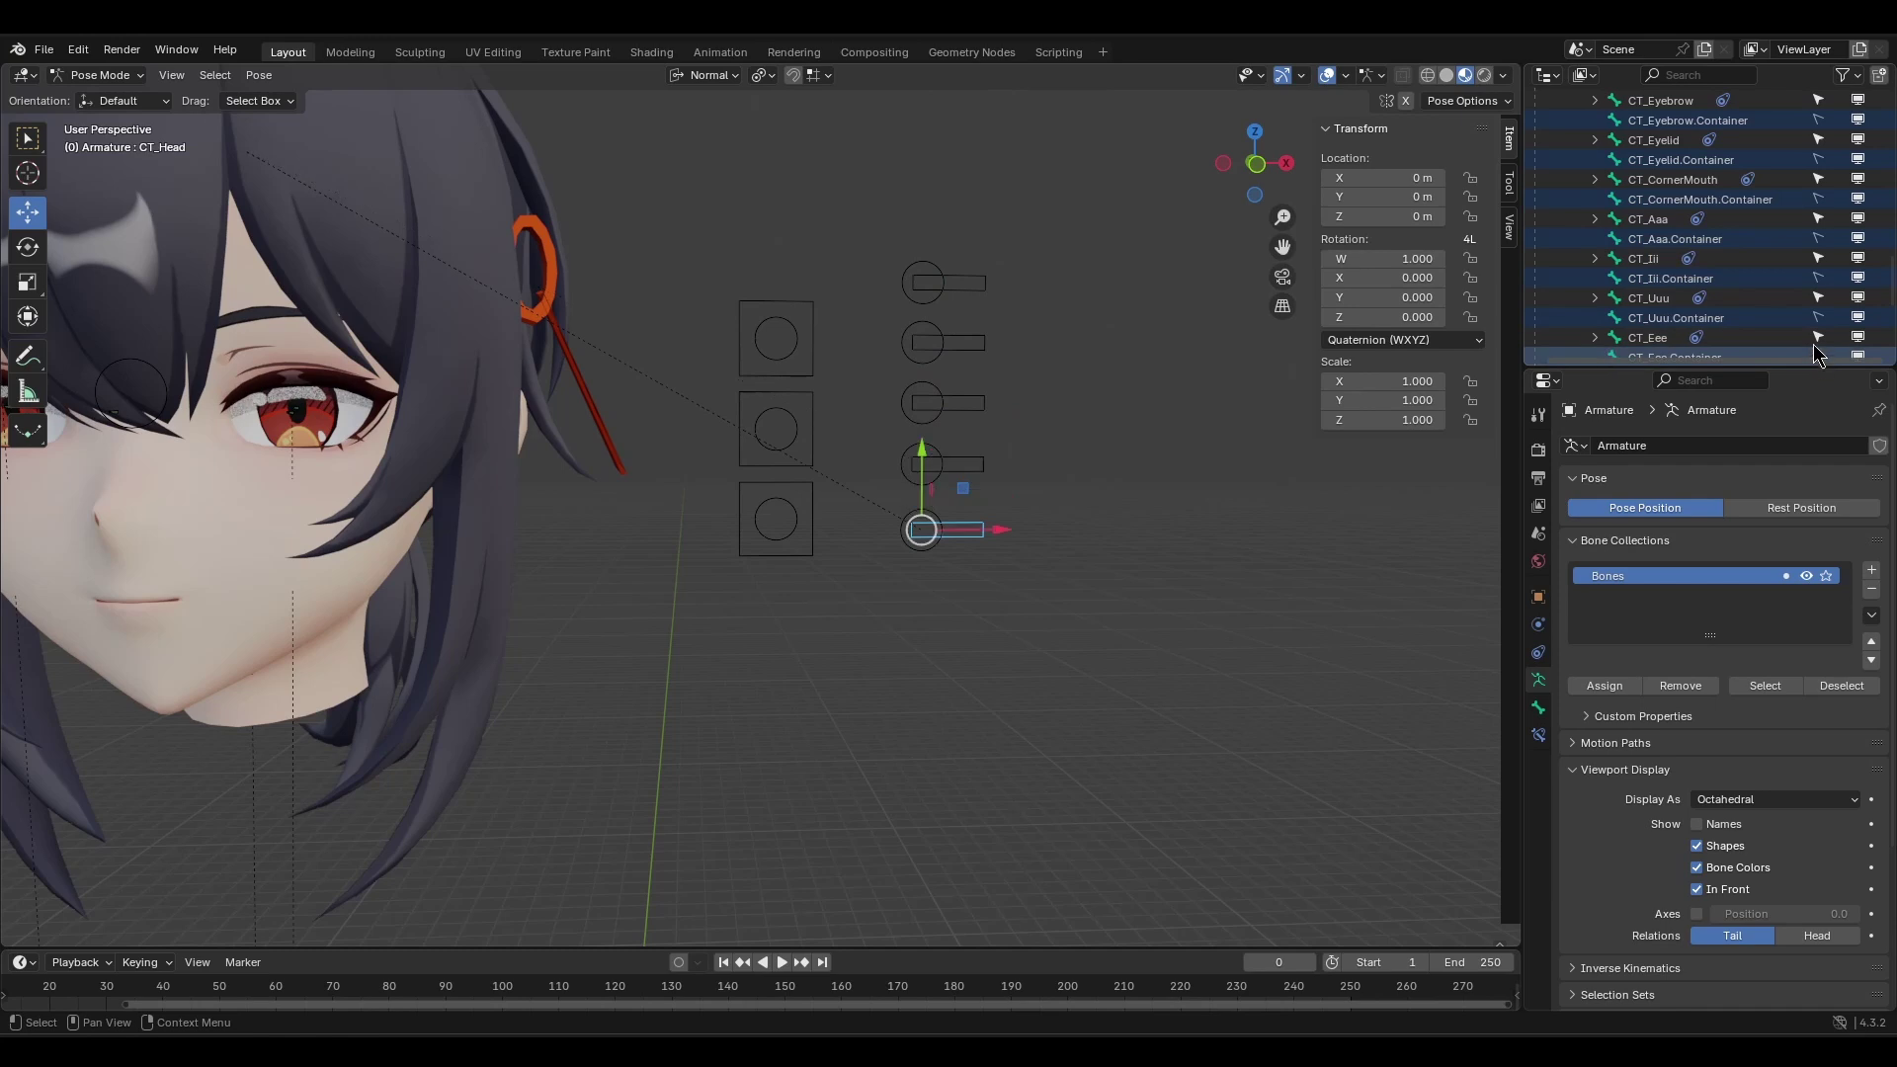
scroll(1818, 318, "down", 1)
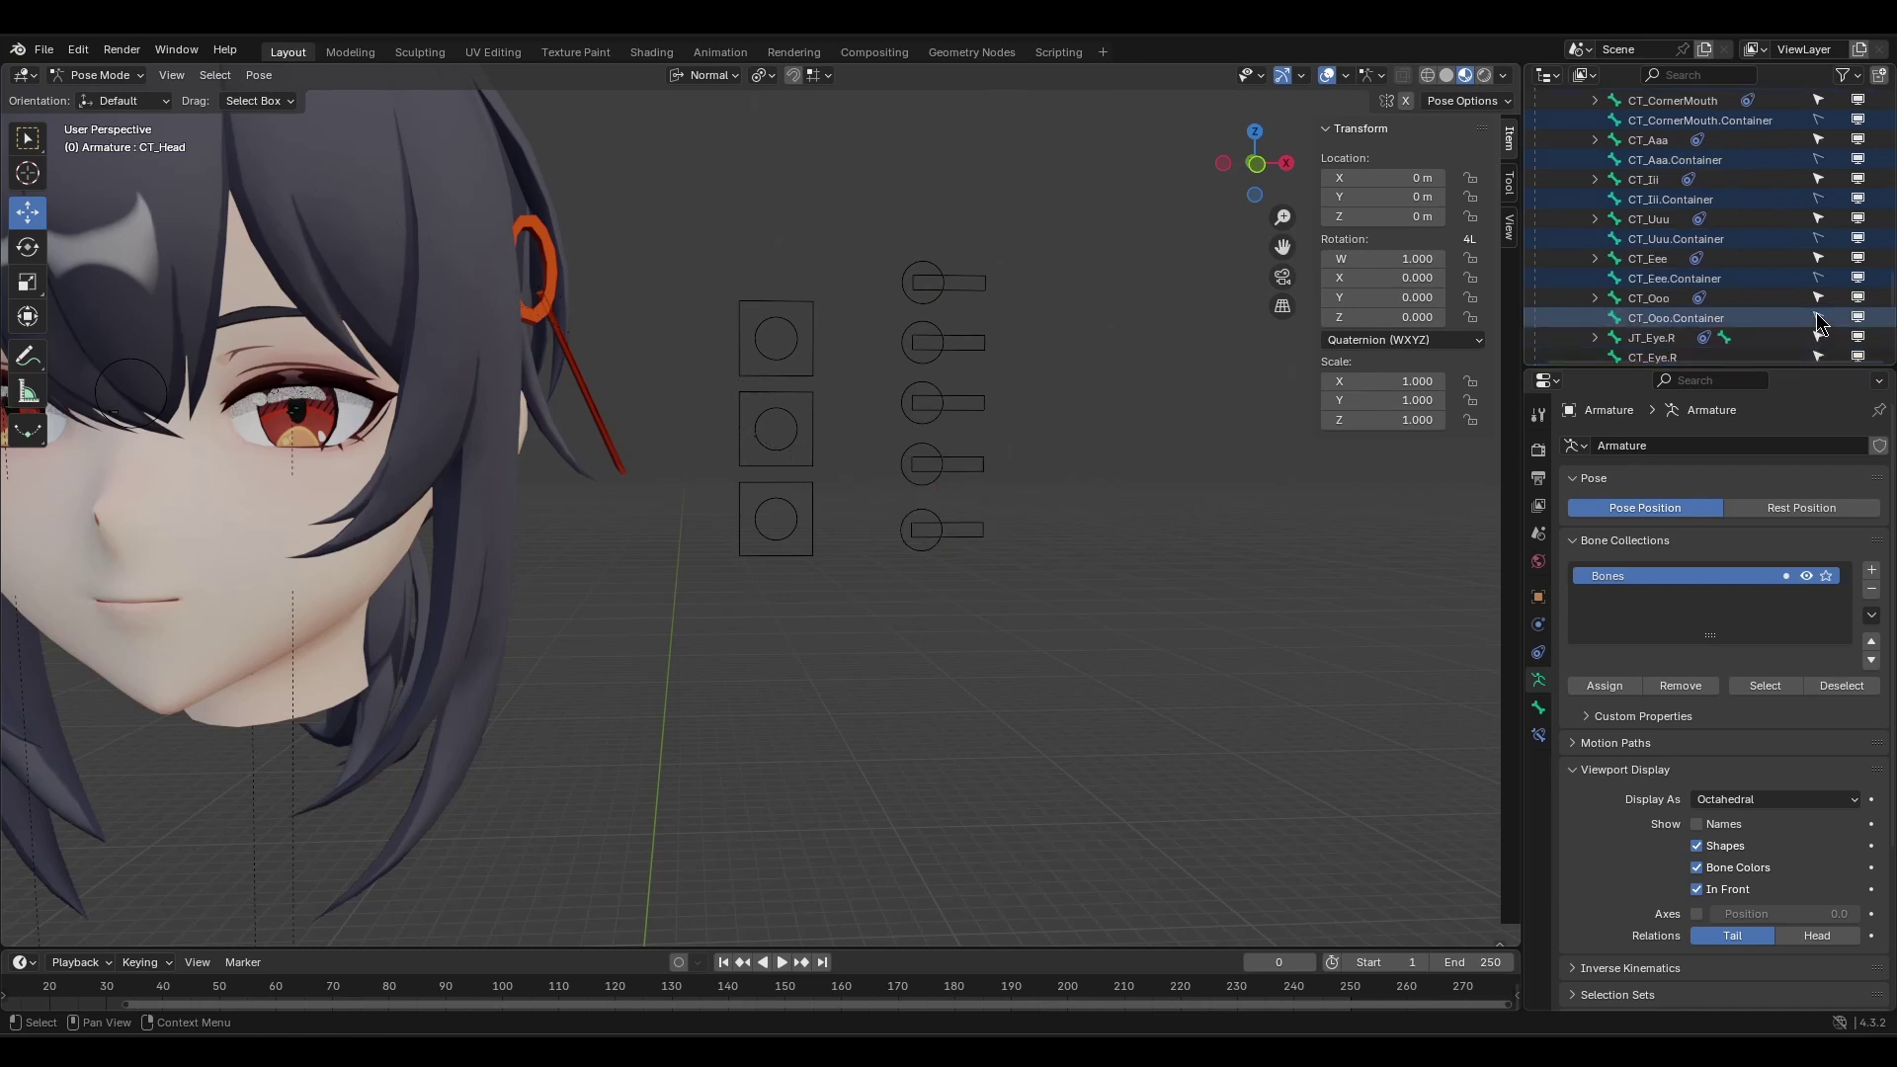
Box-select the square controls and vowel sliders to check that their containers stay out of the selection, and clear the selection.
left_click_drag(779, 226, 963, 593)
left_click_drag(746, 186, 958, 642)
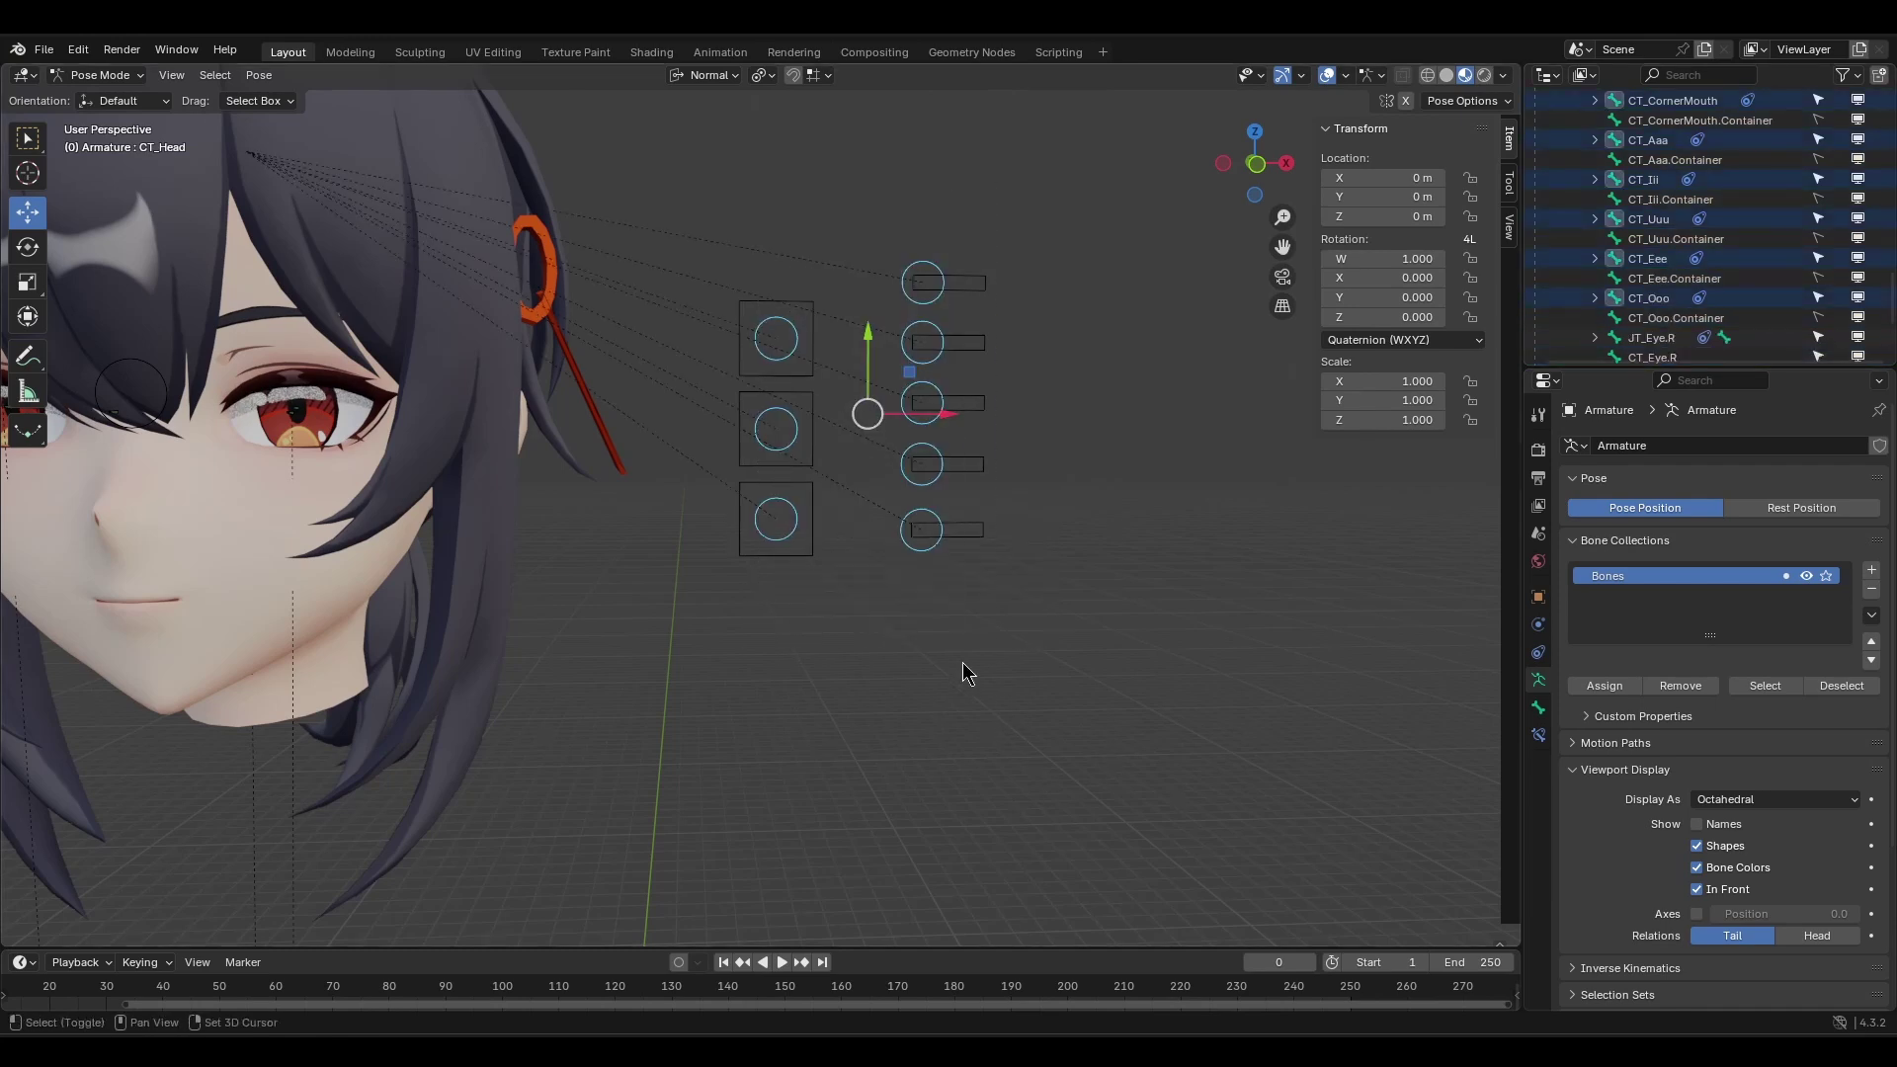
middle_click_drag(967, 672, 915, 210)
left_click(842, 207)
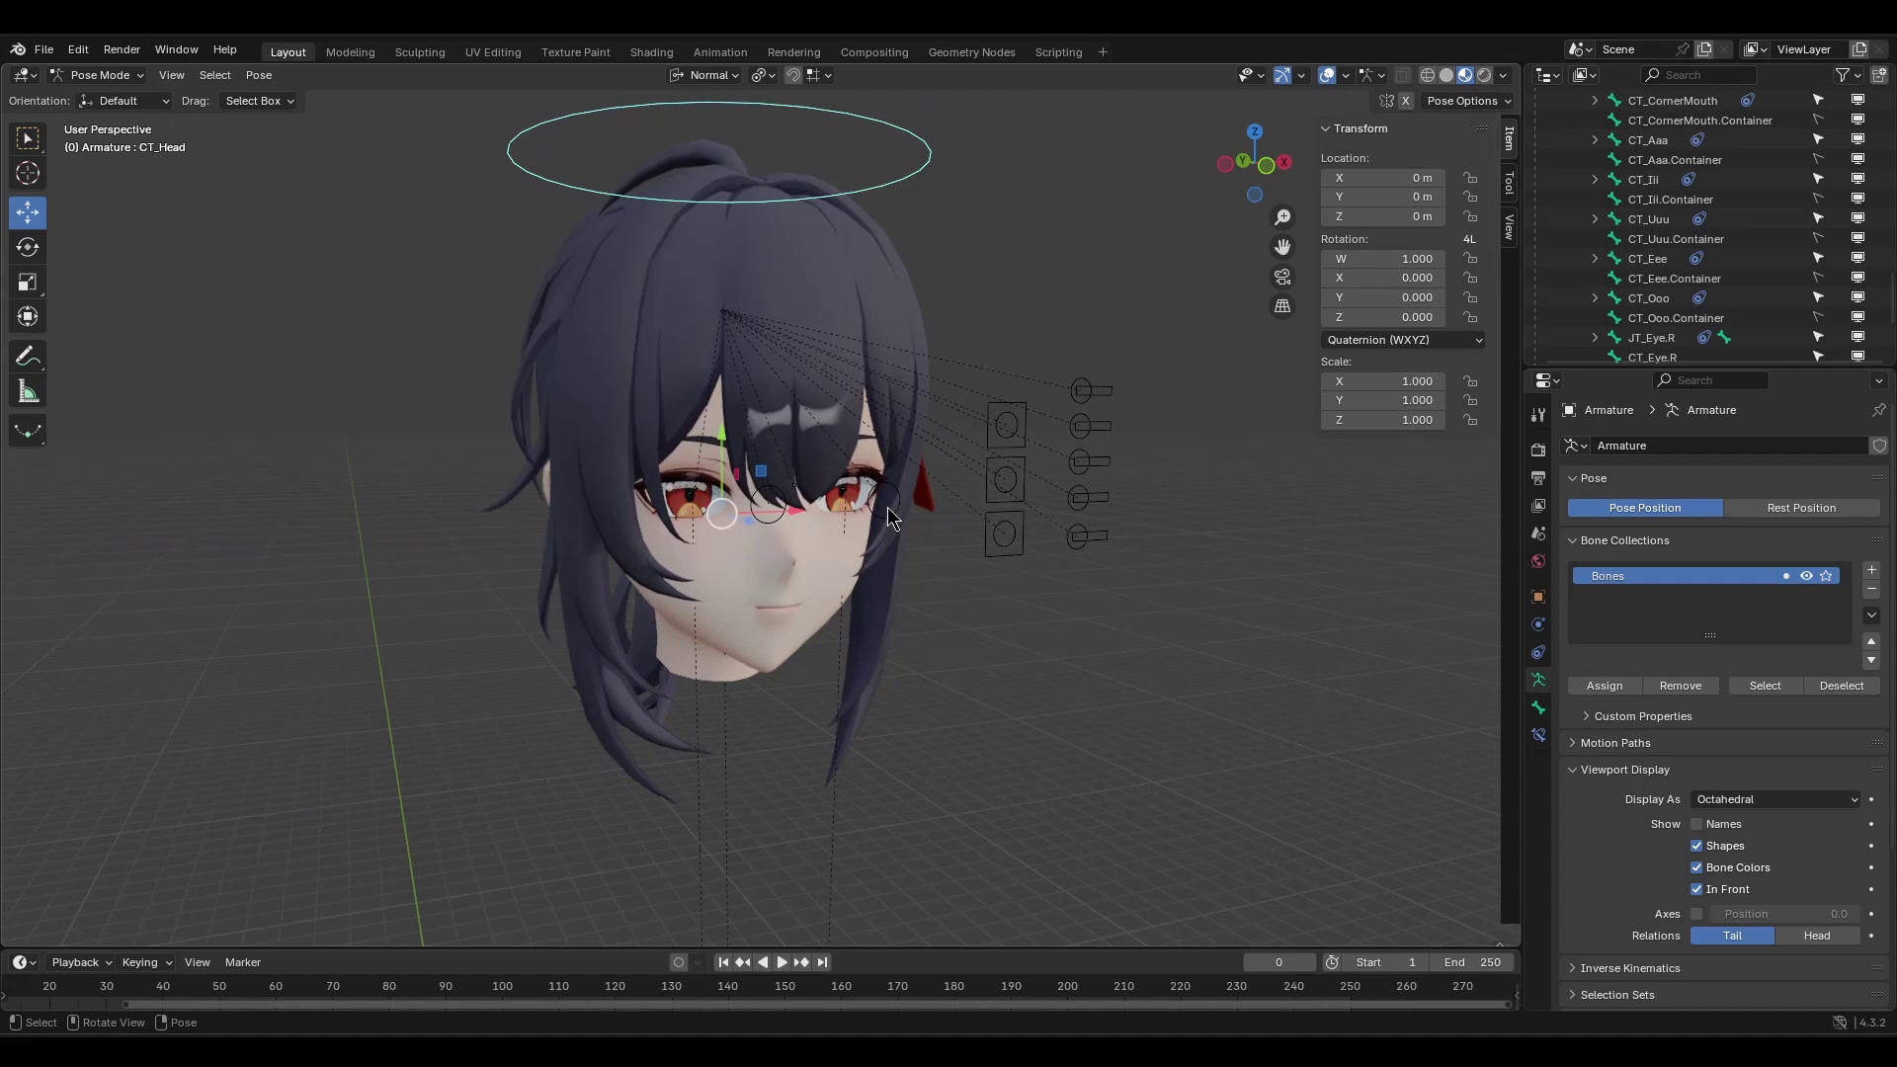
Try moving and scaling the CT_Eye.L bone to test the eye control, and cancel both transforms.
left_click(887, 508)
key("g")
right_click(928, 494)
middle_click_drag(1131, 370, 1074, 357)
key("s")
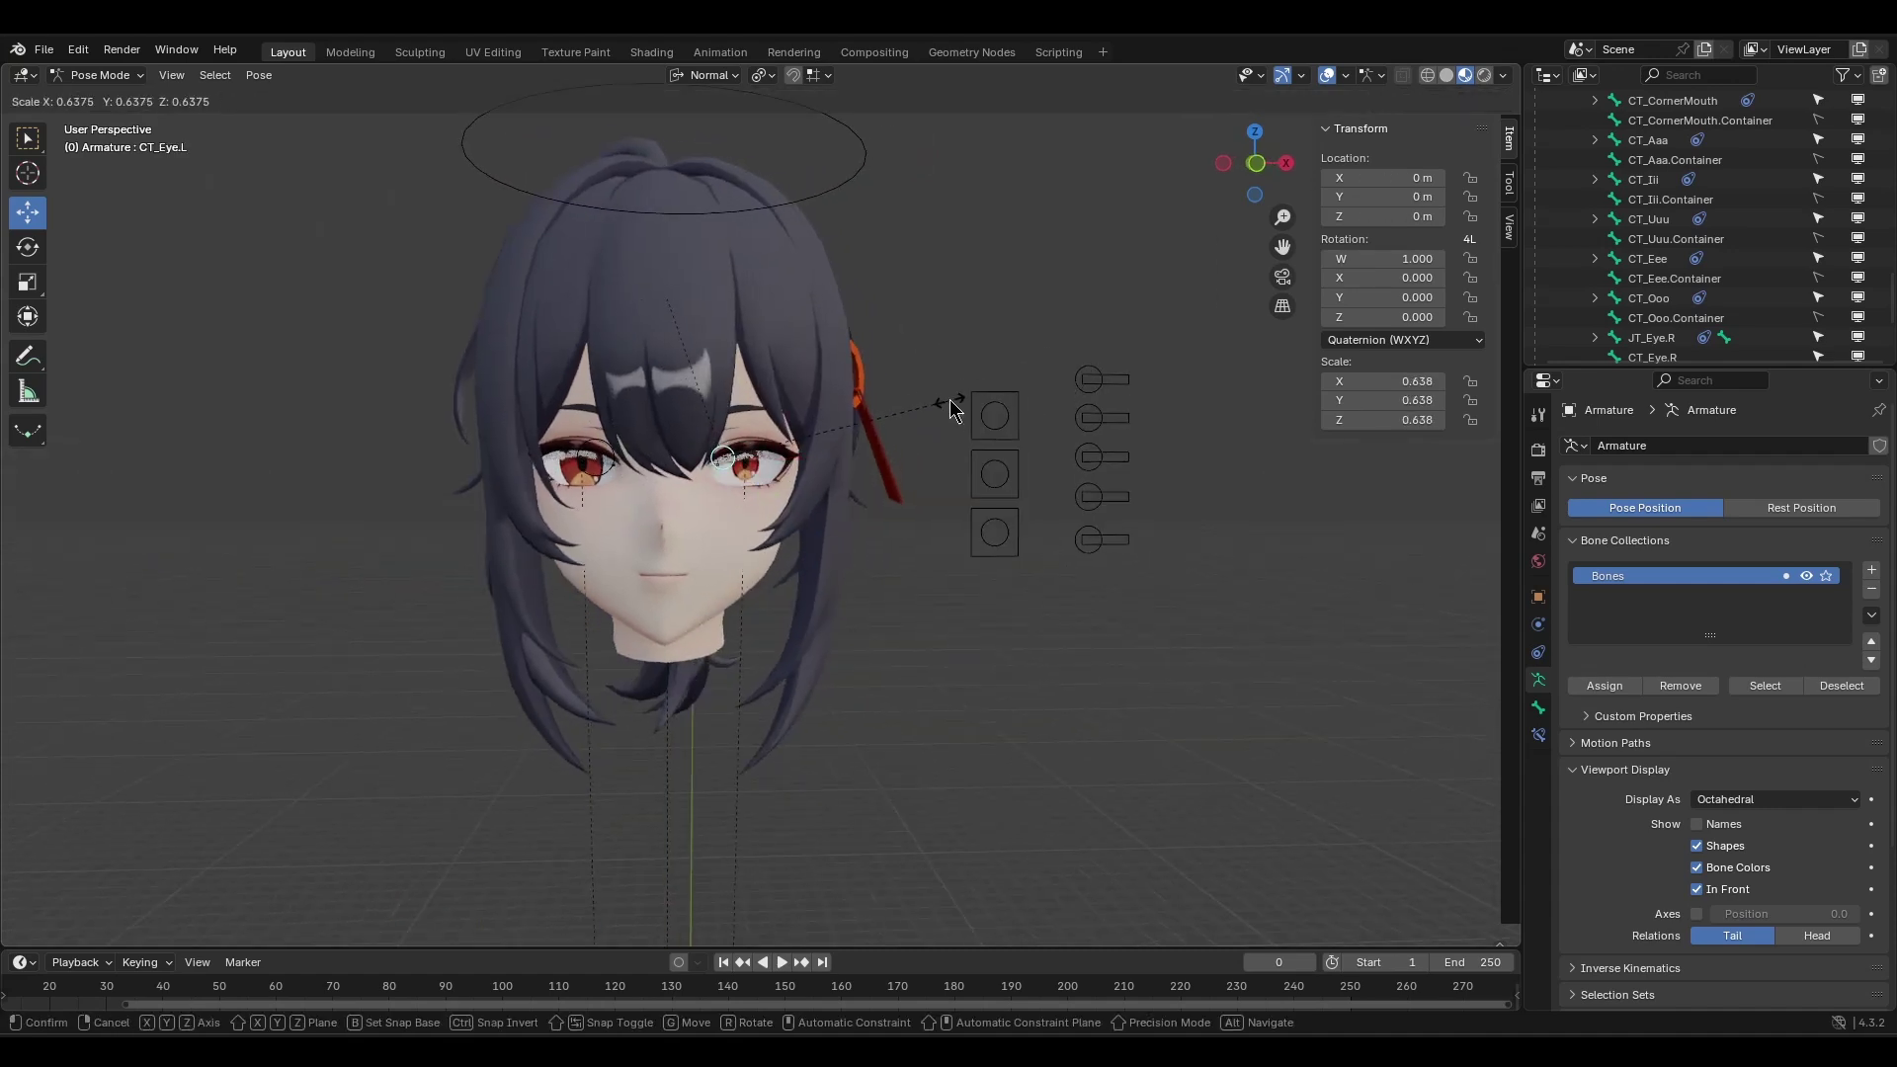
right_click(953, 410)
Move CT_Eyebrow to about X 0.062 m, Y -0.010 m, CT_Eyelid down and left, and CT_CornerMouth slightly right within their squares.
left_click(981, 415)
key("g")
left_click(993, 417)
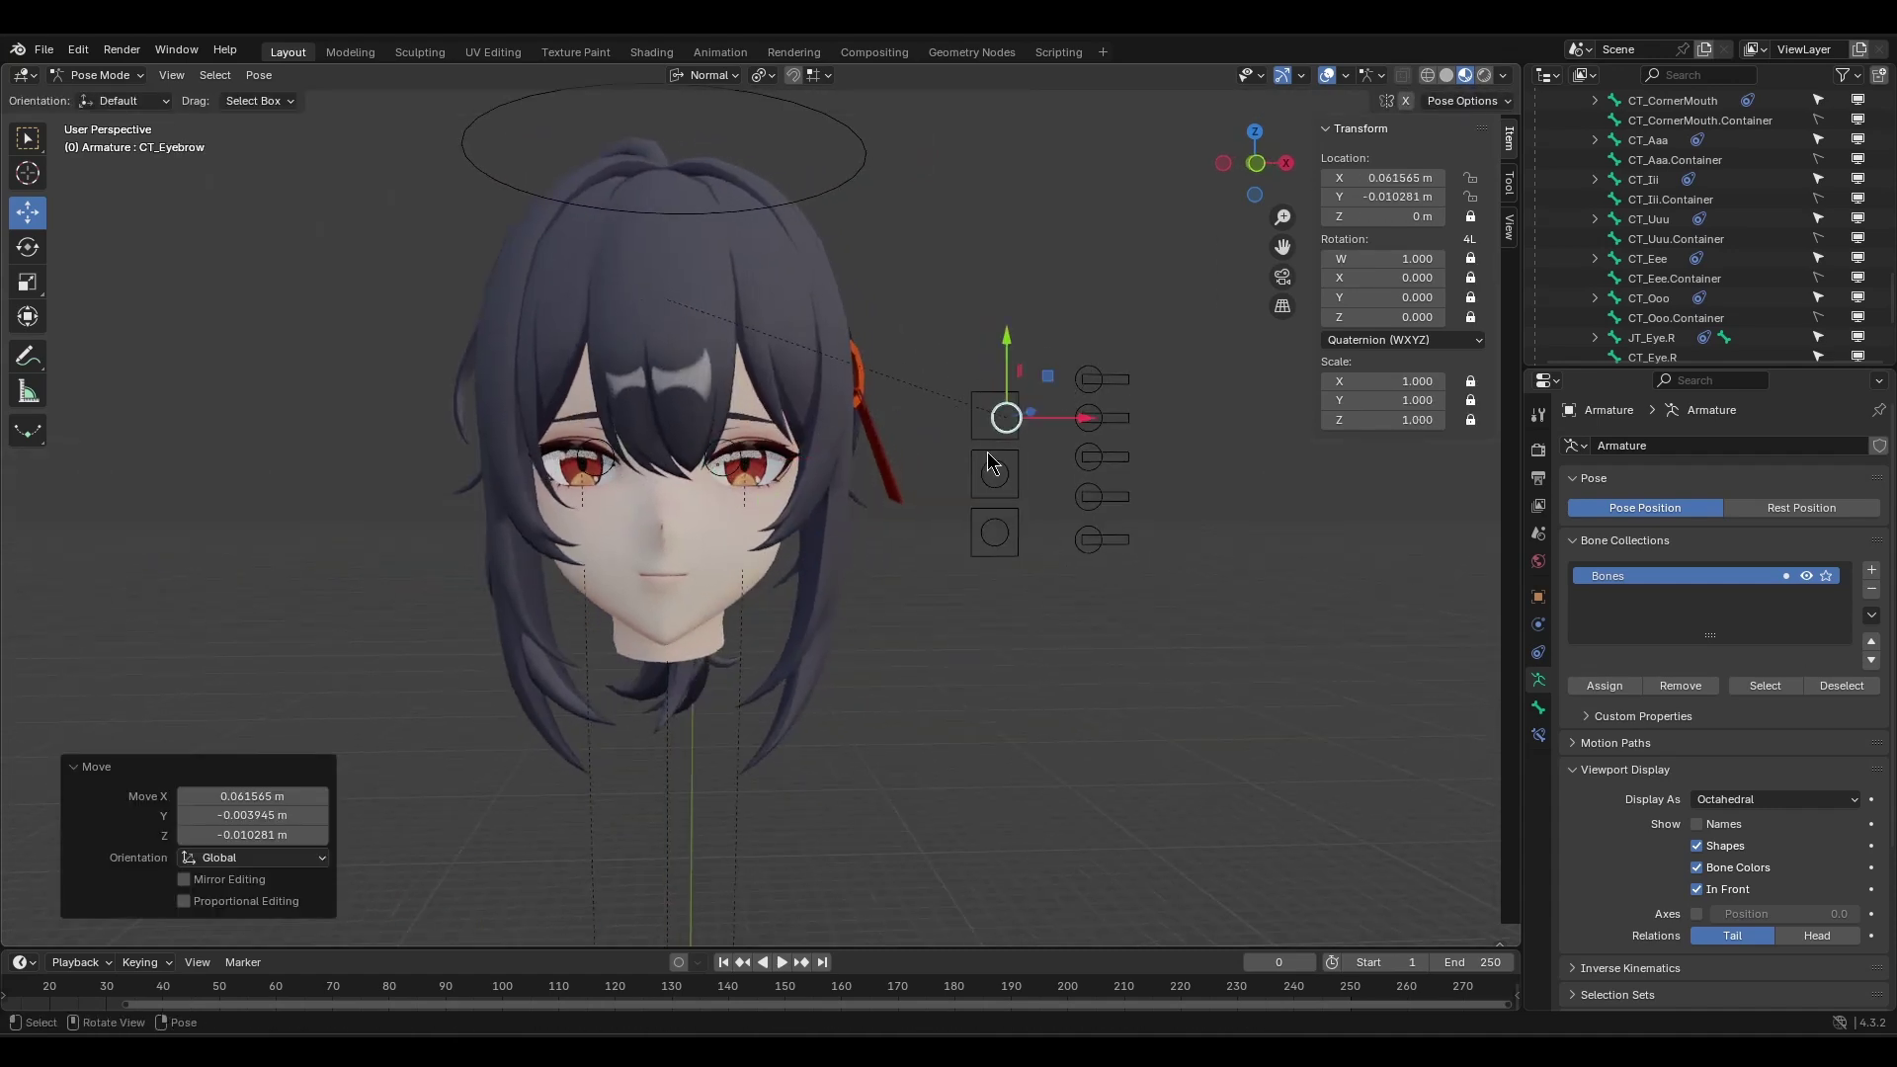
left_click(994, 459)
key("g")
left_click(987, 464)
left_click(996, 526)
key("g")
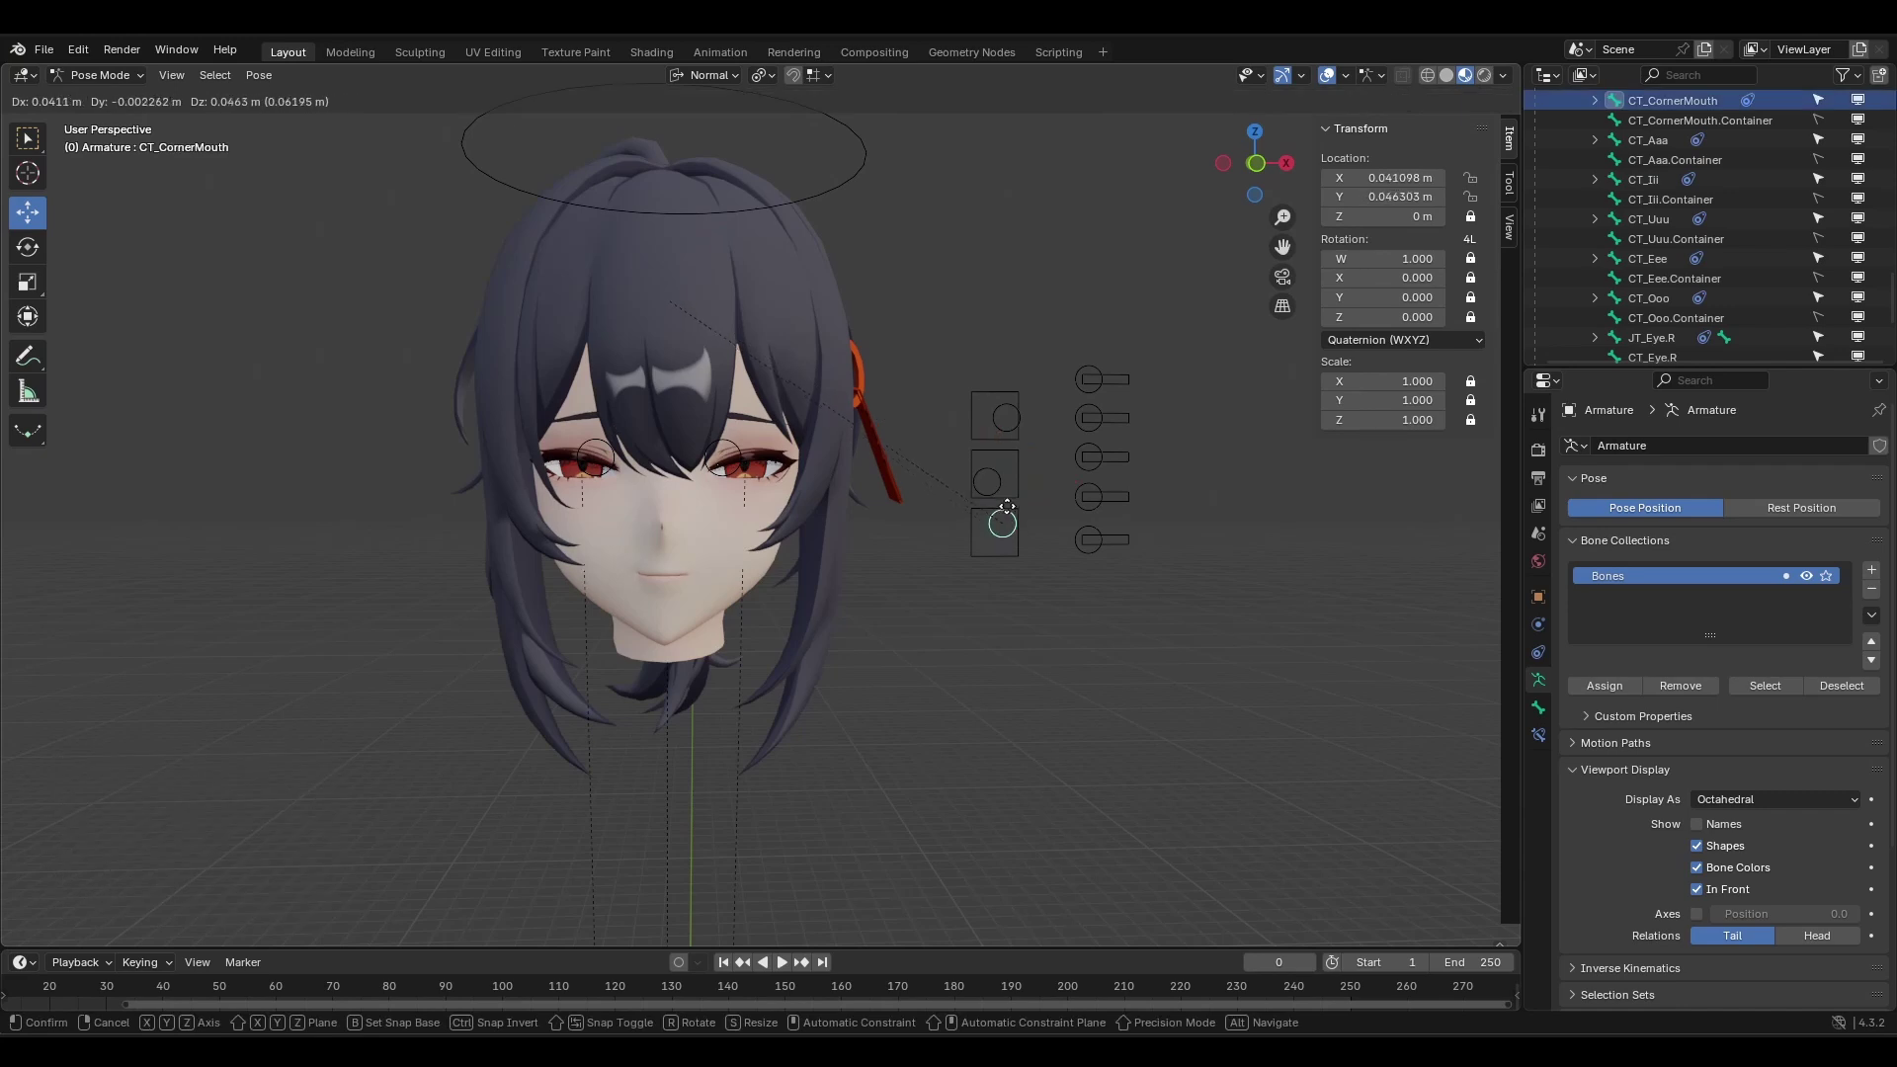
left_click(1104, 506)
Slide the CT_Eee, CT_Iii and CT_Ooo vowel controls to X locations of about 0.093, 0.046 and 0.085 m.
left_click(1104, 504)
key("g")
left_click(1122, 506)
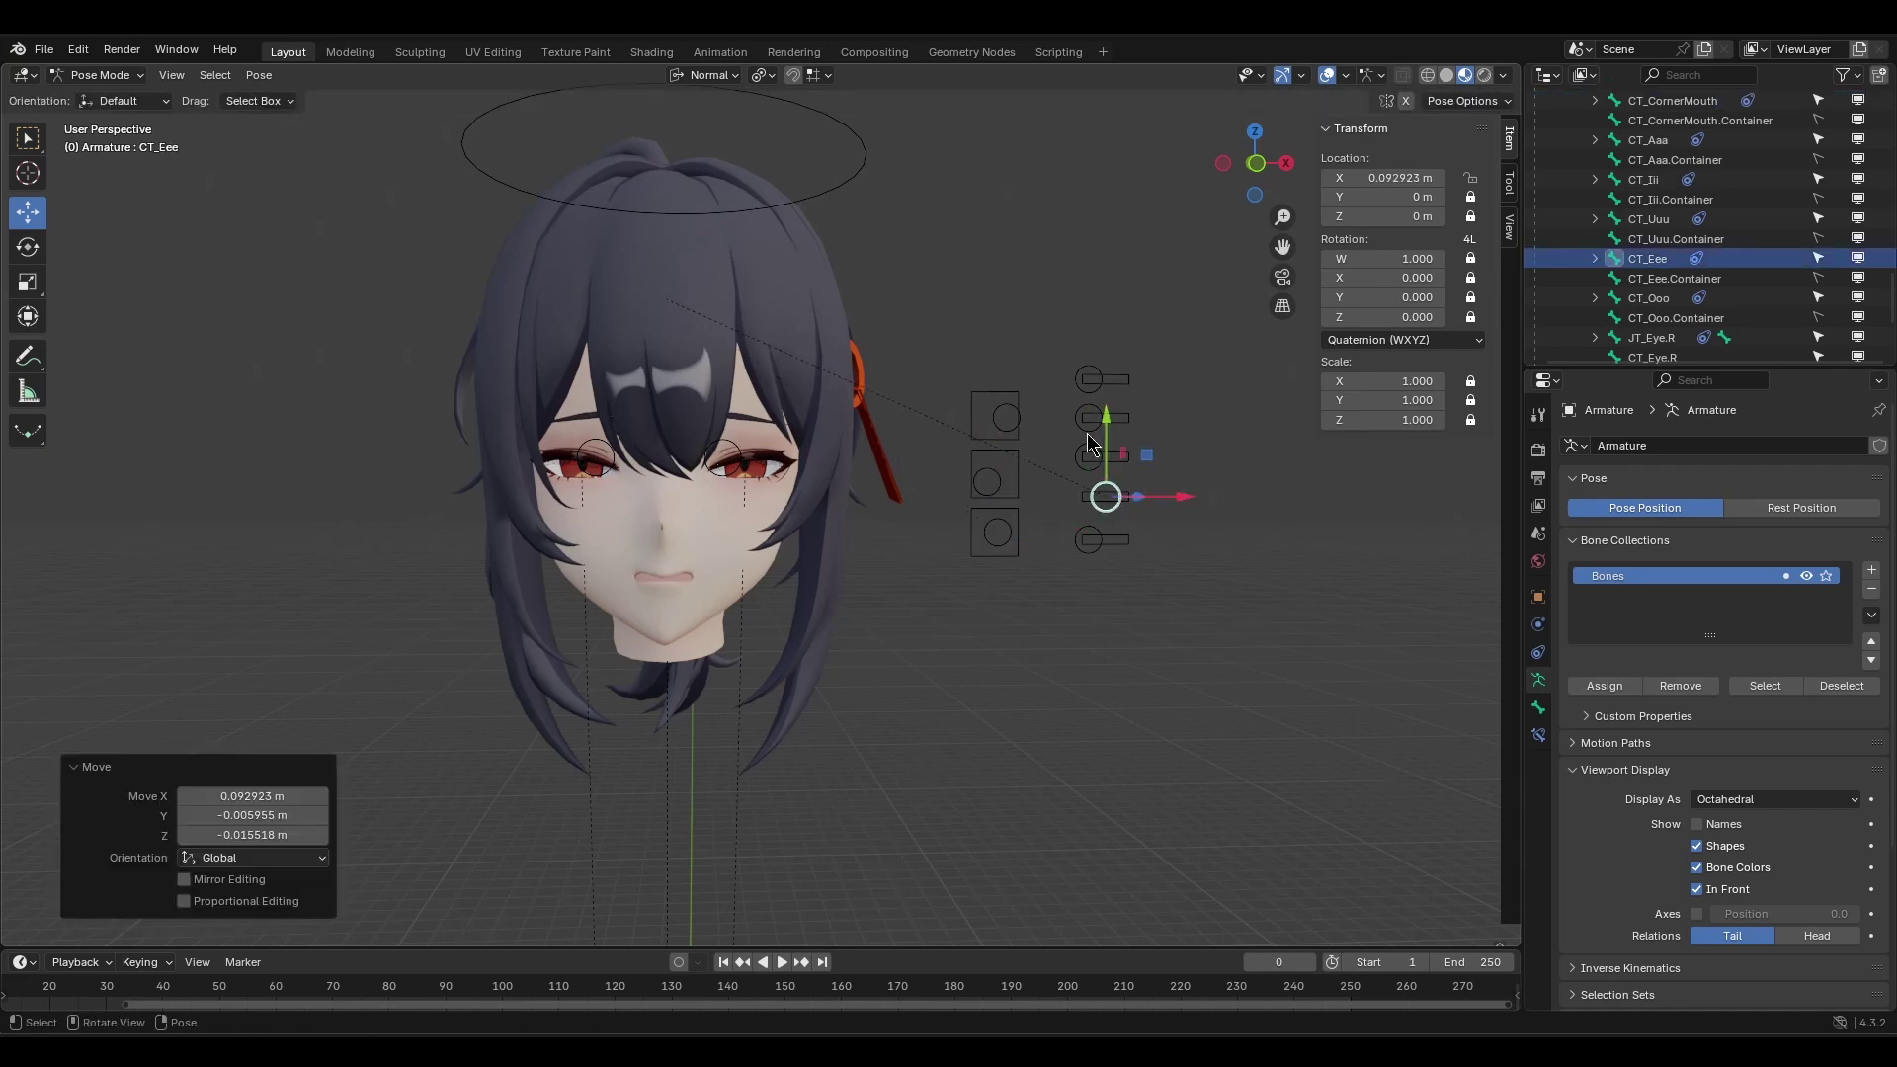
left_click(1090, 423)
key("g")
left_click(1099, 420)
left_click(1088, 540)
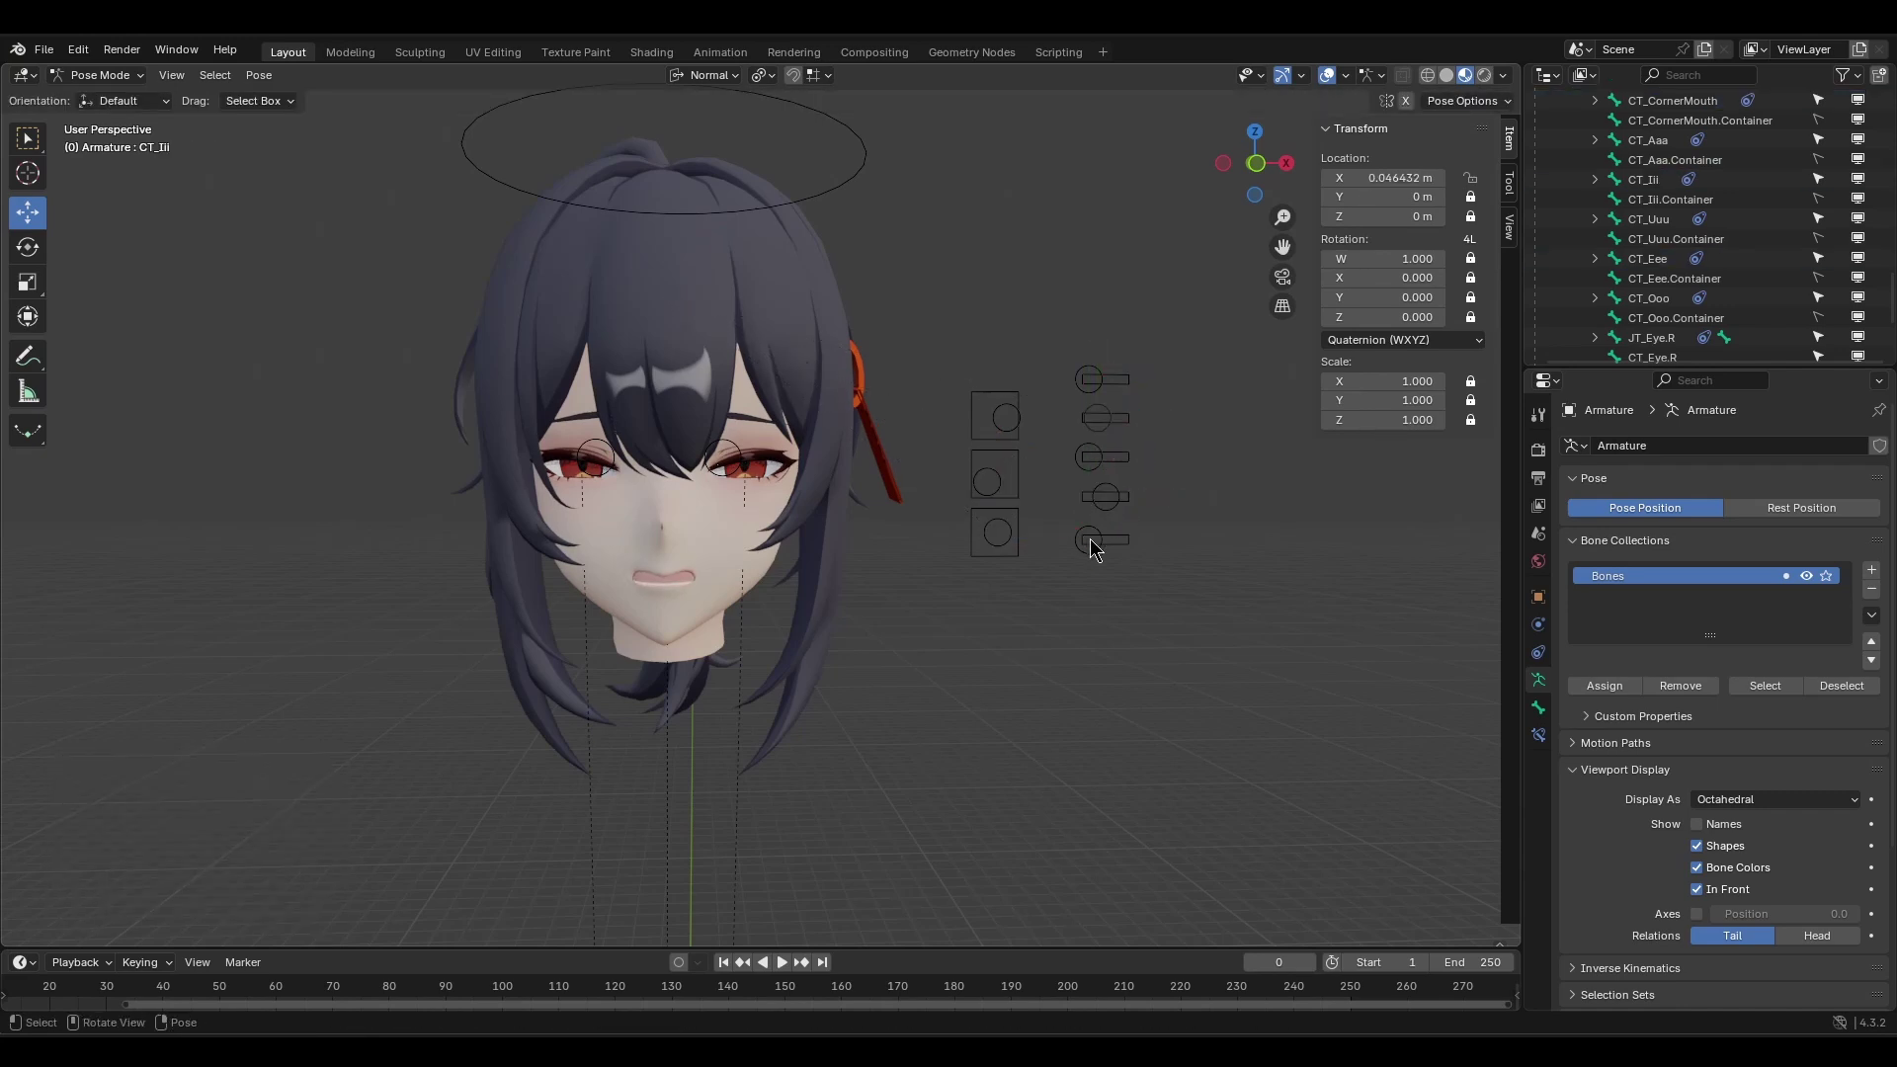
middle_click_drag(1089, 539, 1070, 552)
left_click(1072, 552)
key("g")
left_click(1096, 550)
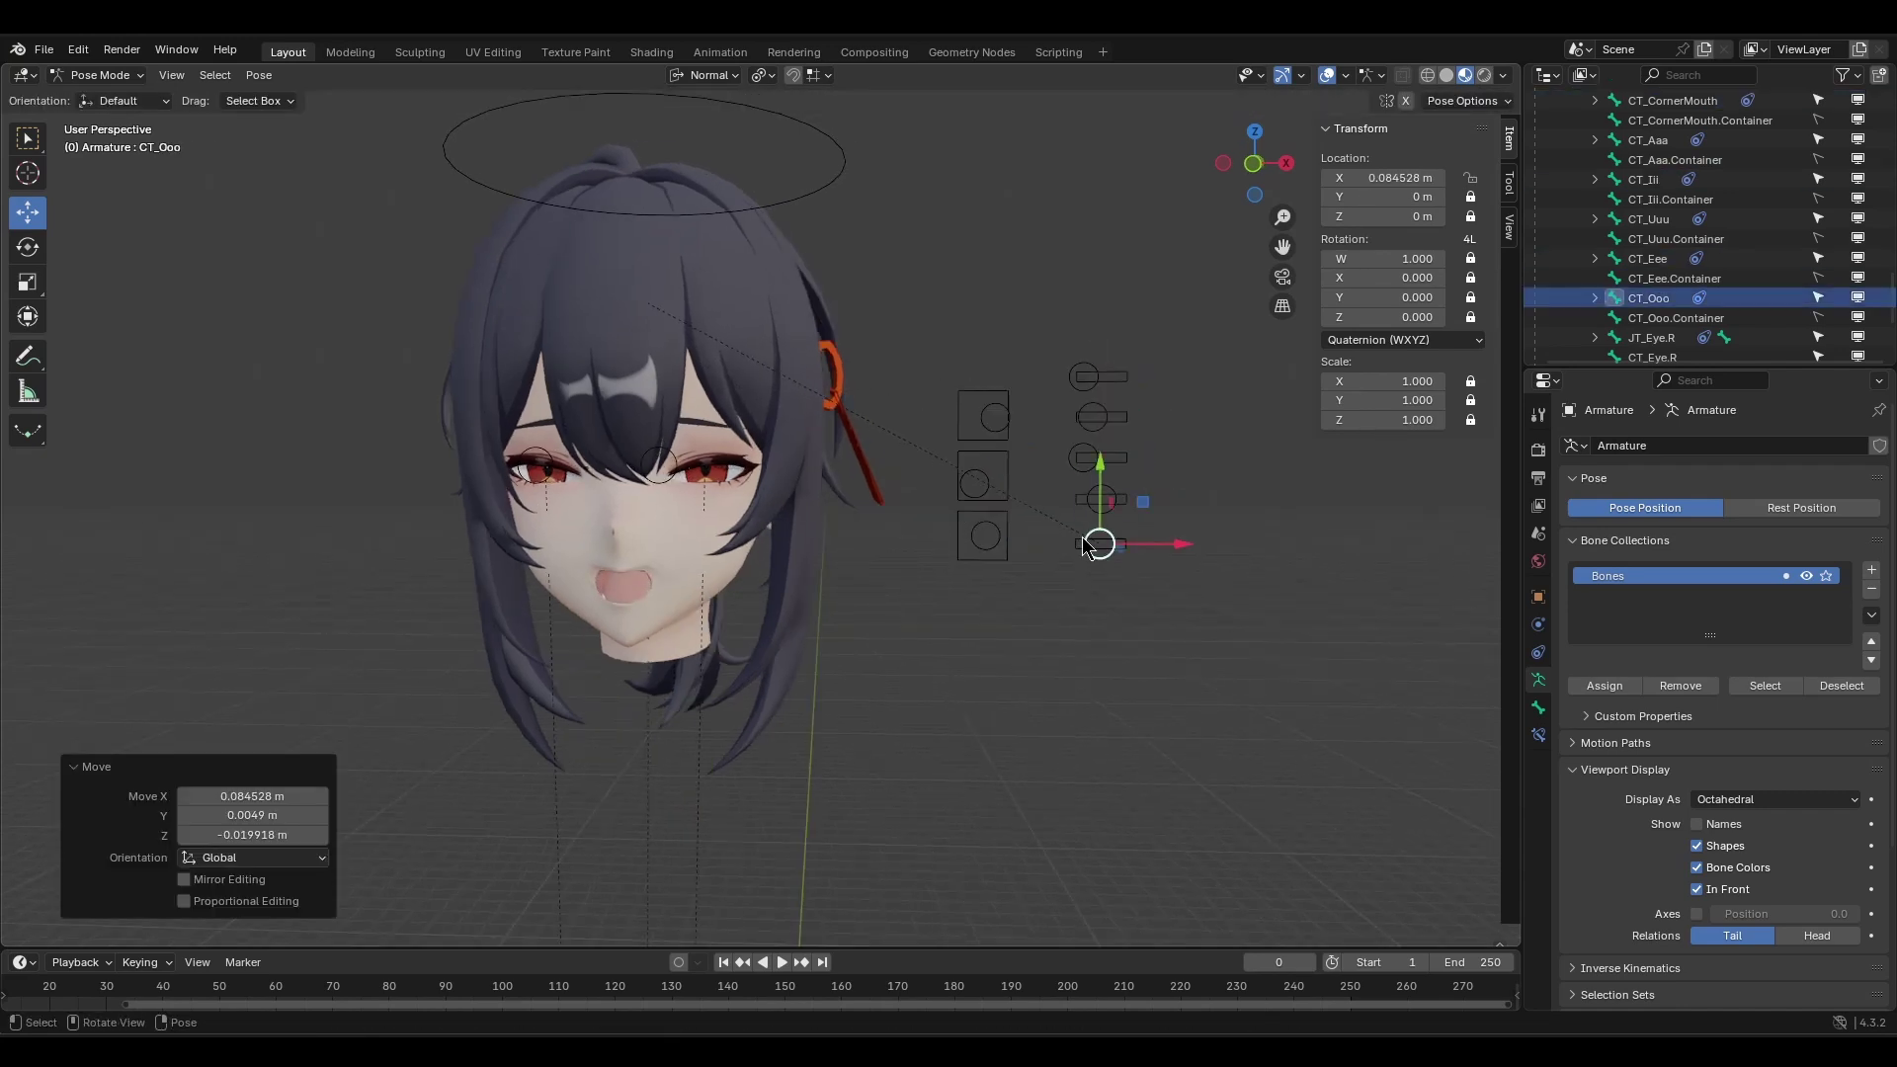